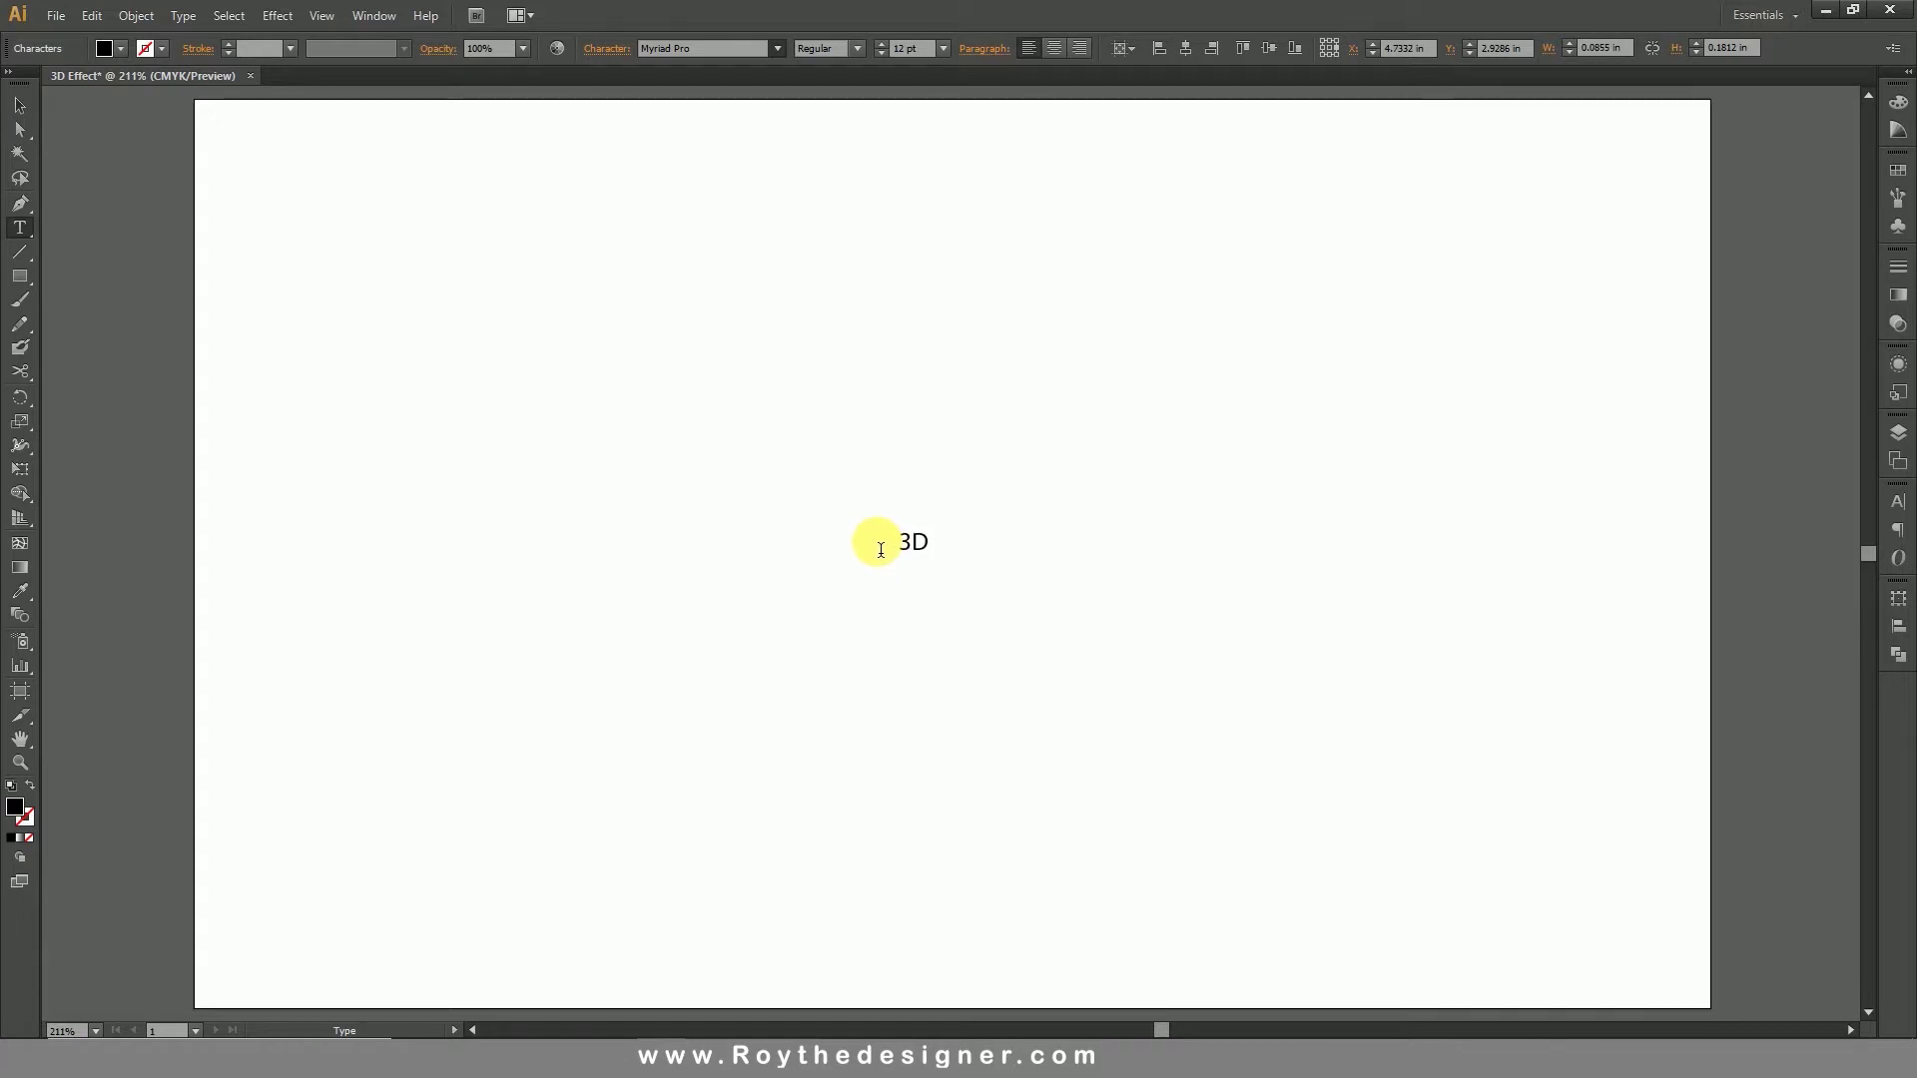
Step: Change the font of the "3D" text to Arial with the Bold style
left_click_drag(939, 552, 882, 552)
left_click(735, 60)
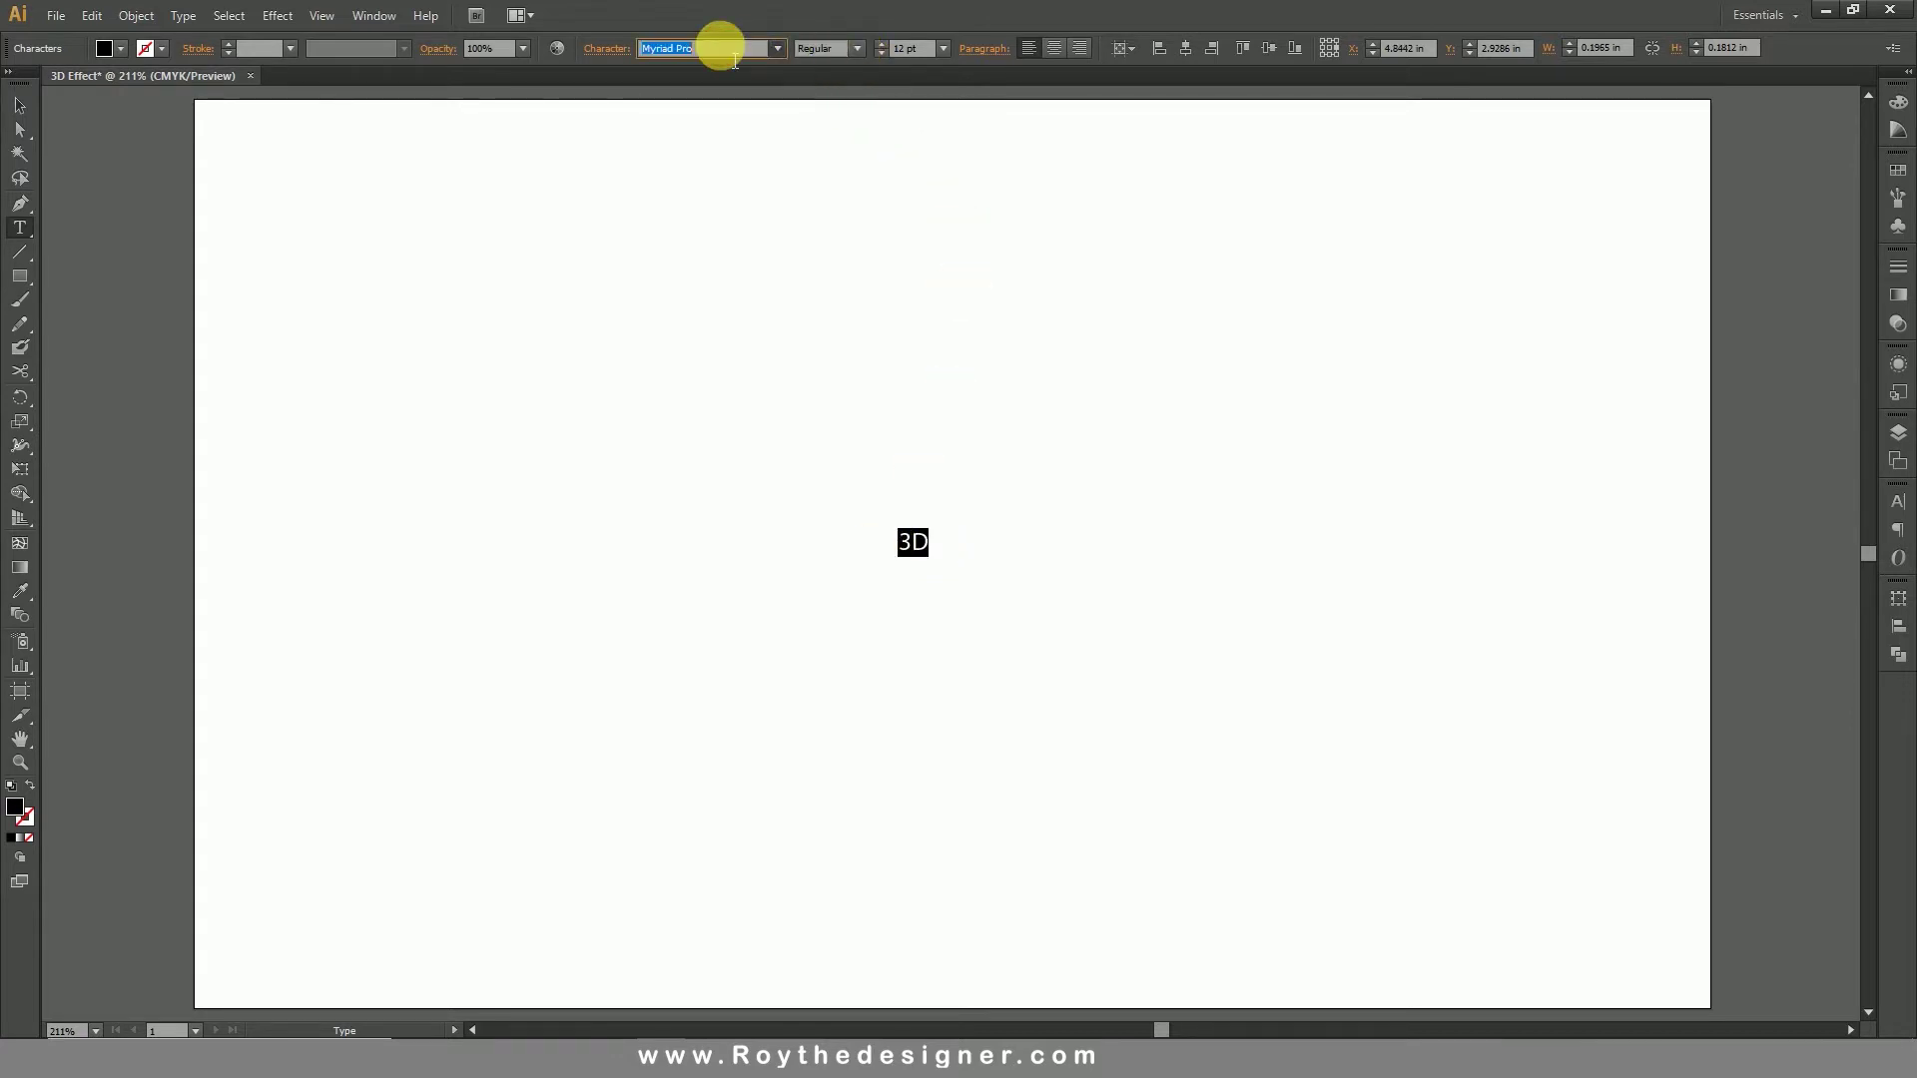
type("Arial")
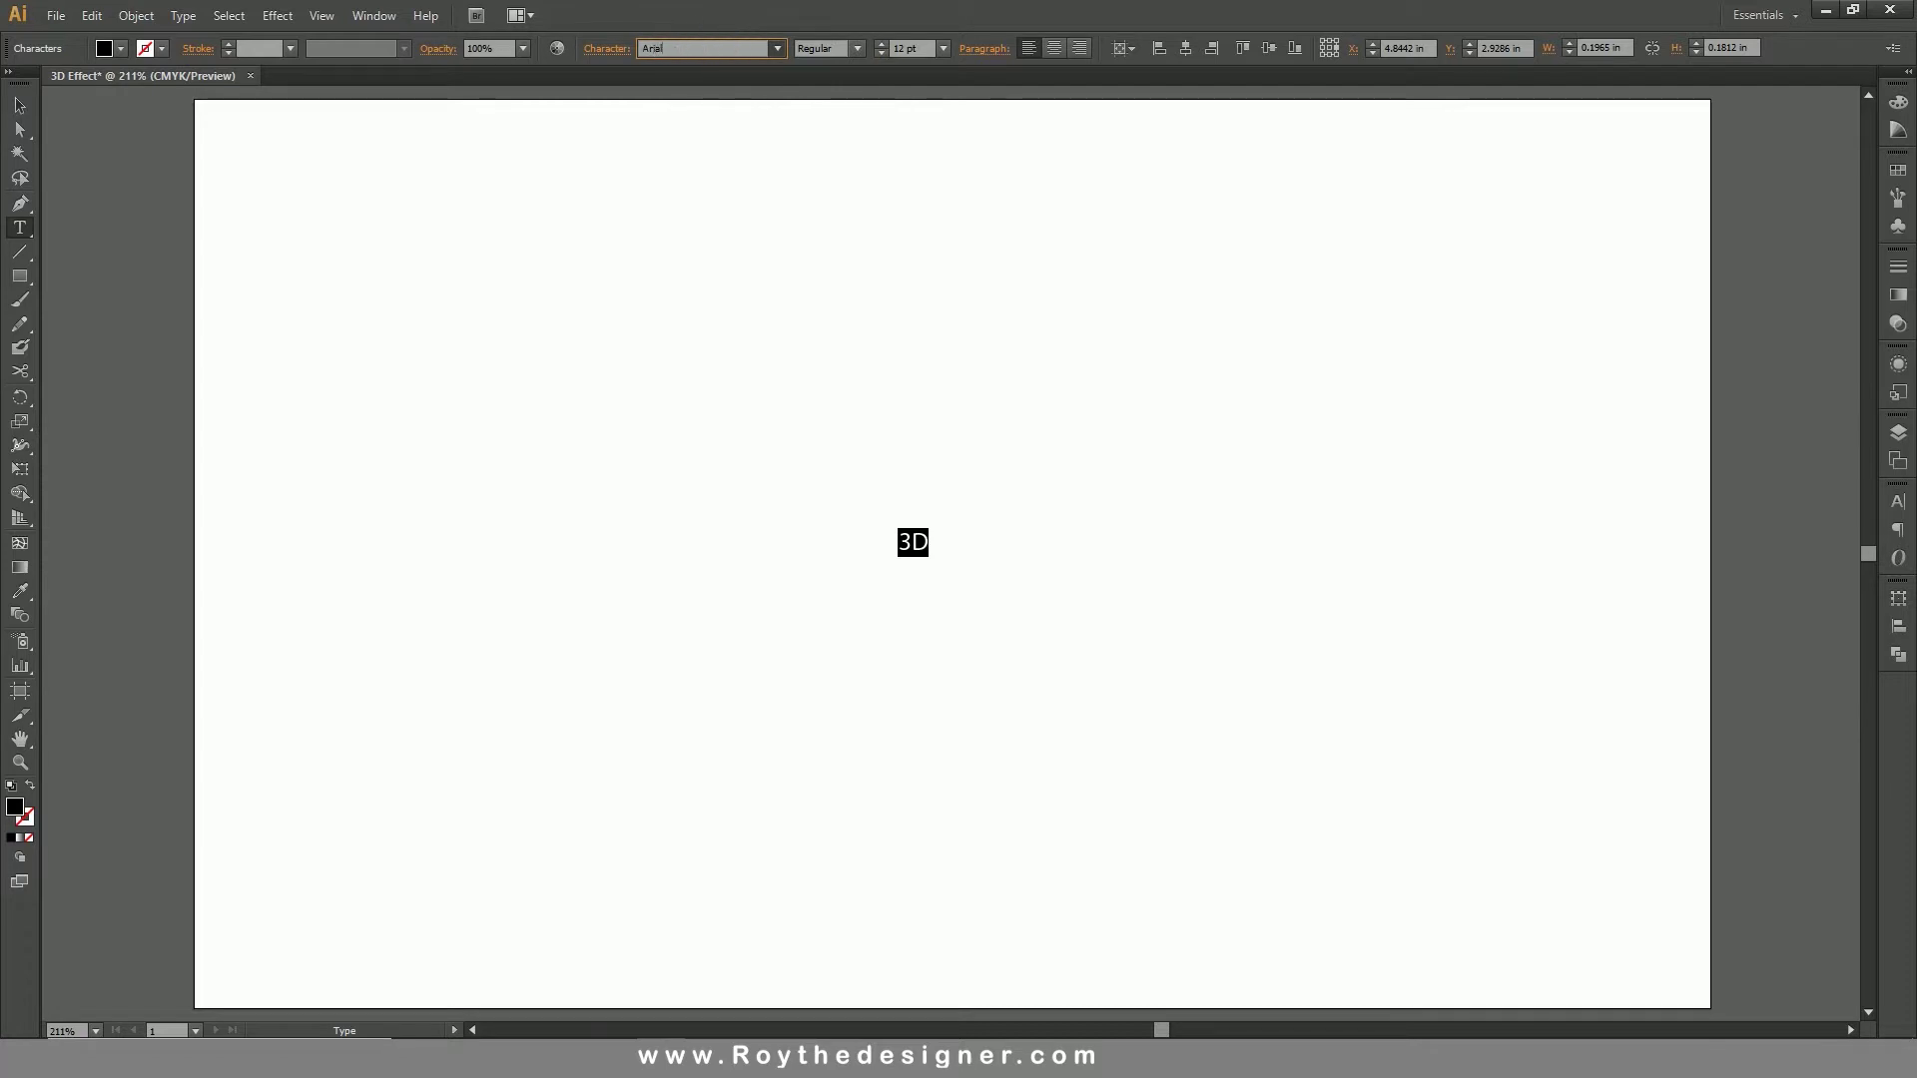
left_click(848, 49)
left_click(856, 50)
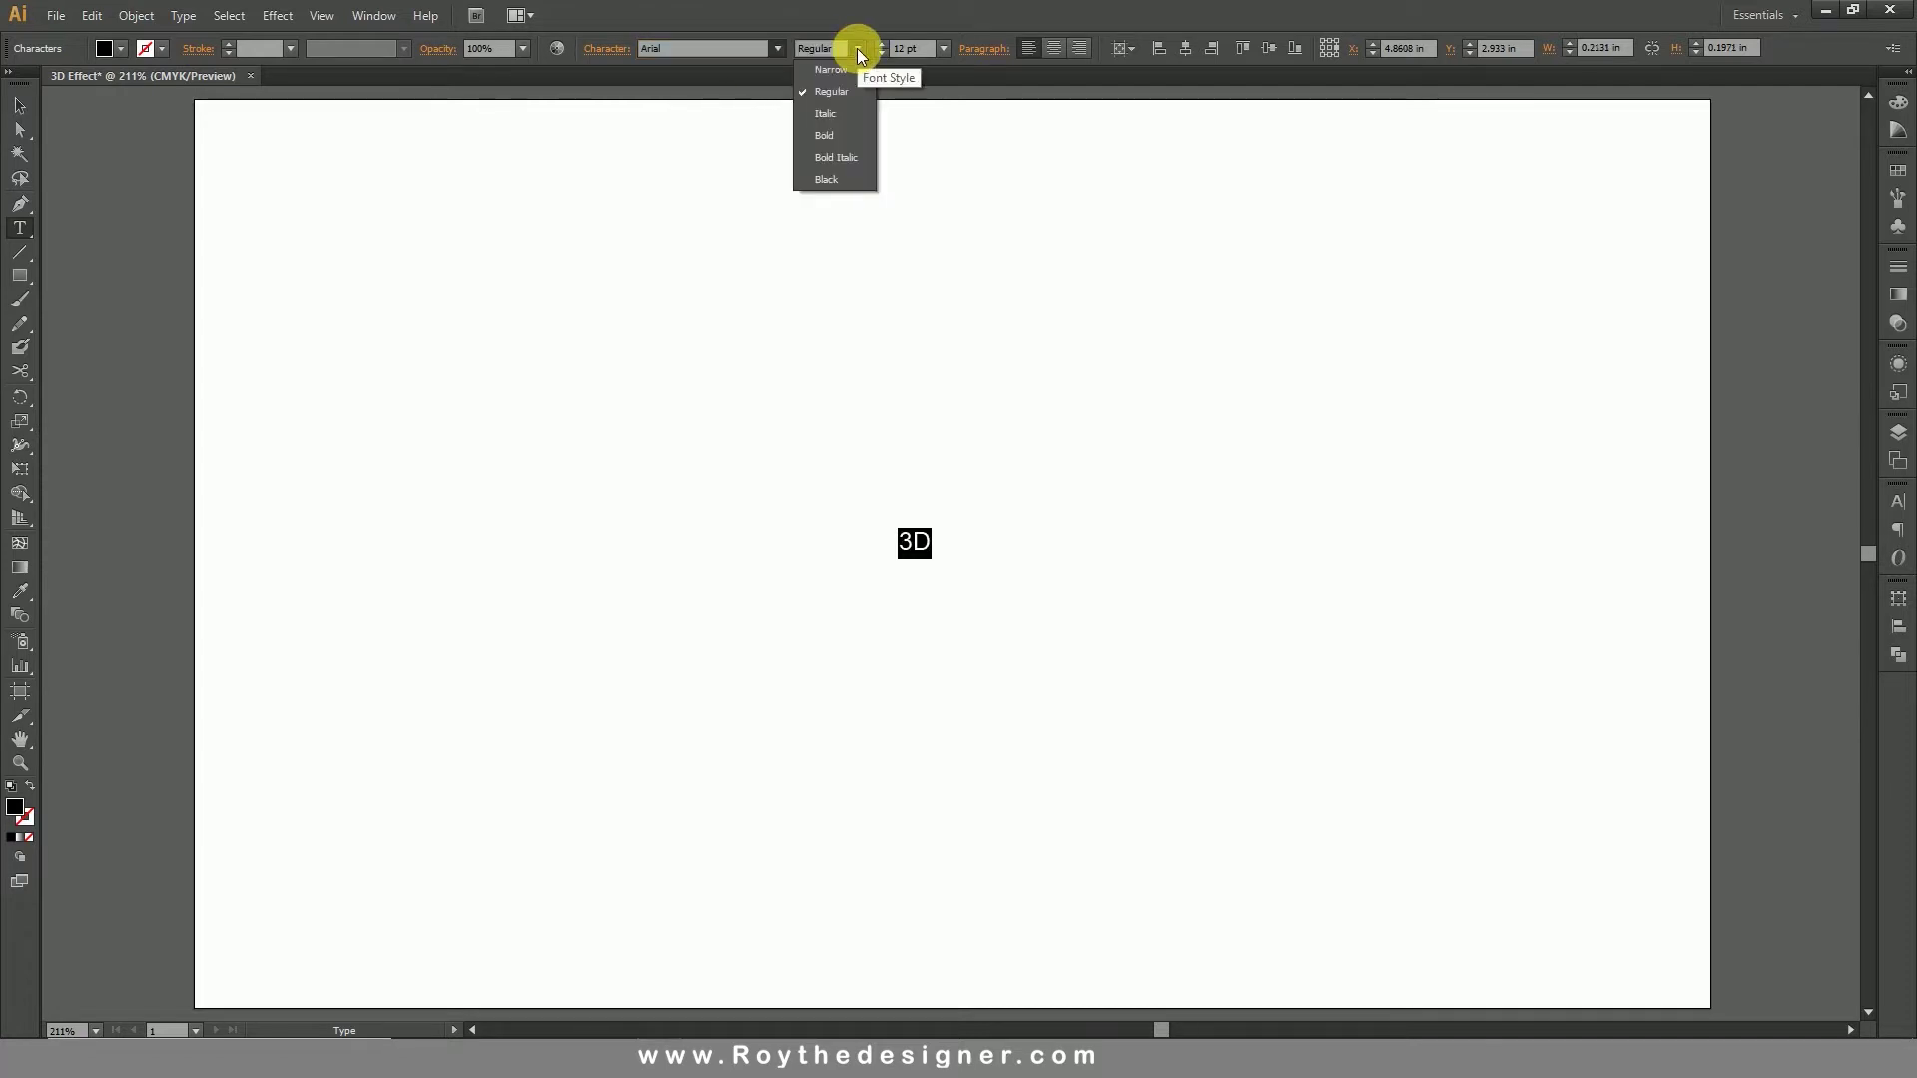
left_click(829, 139)
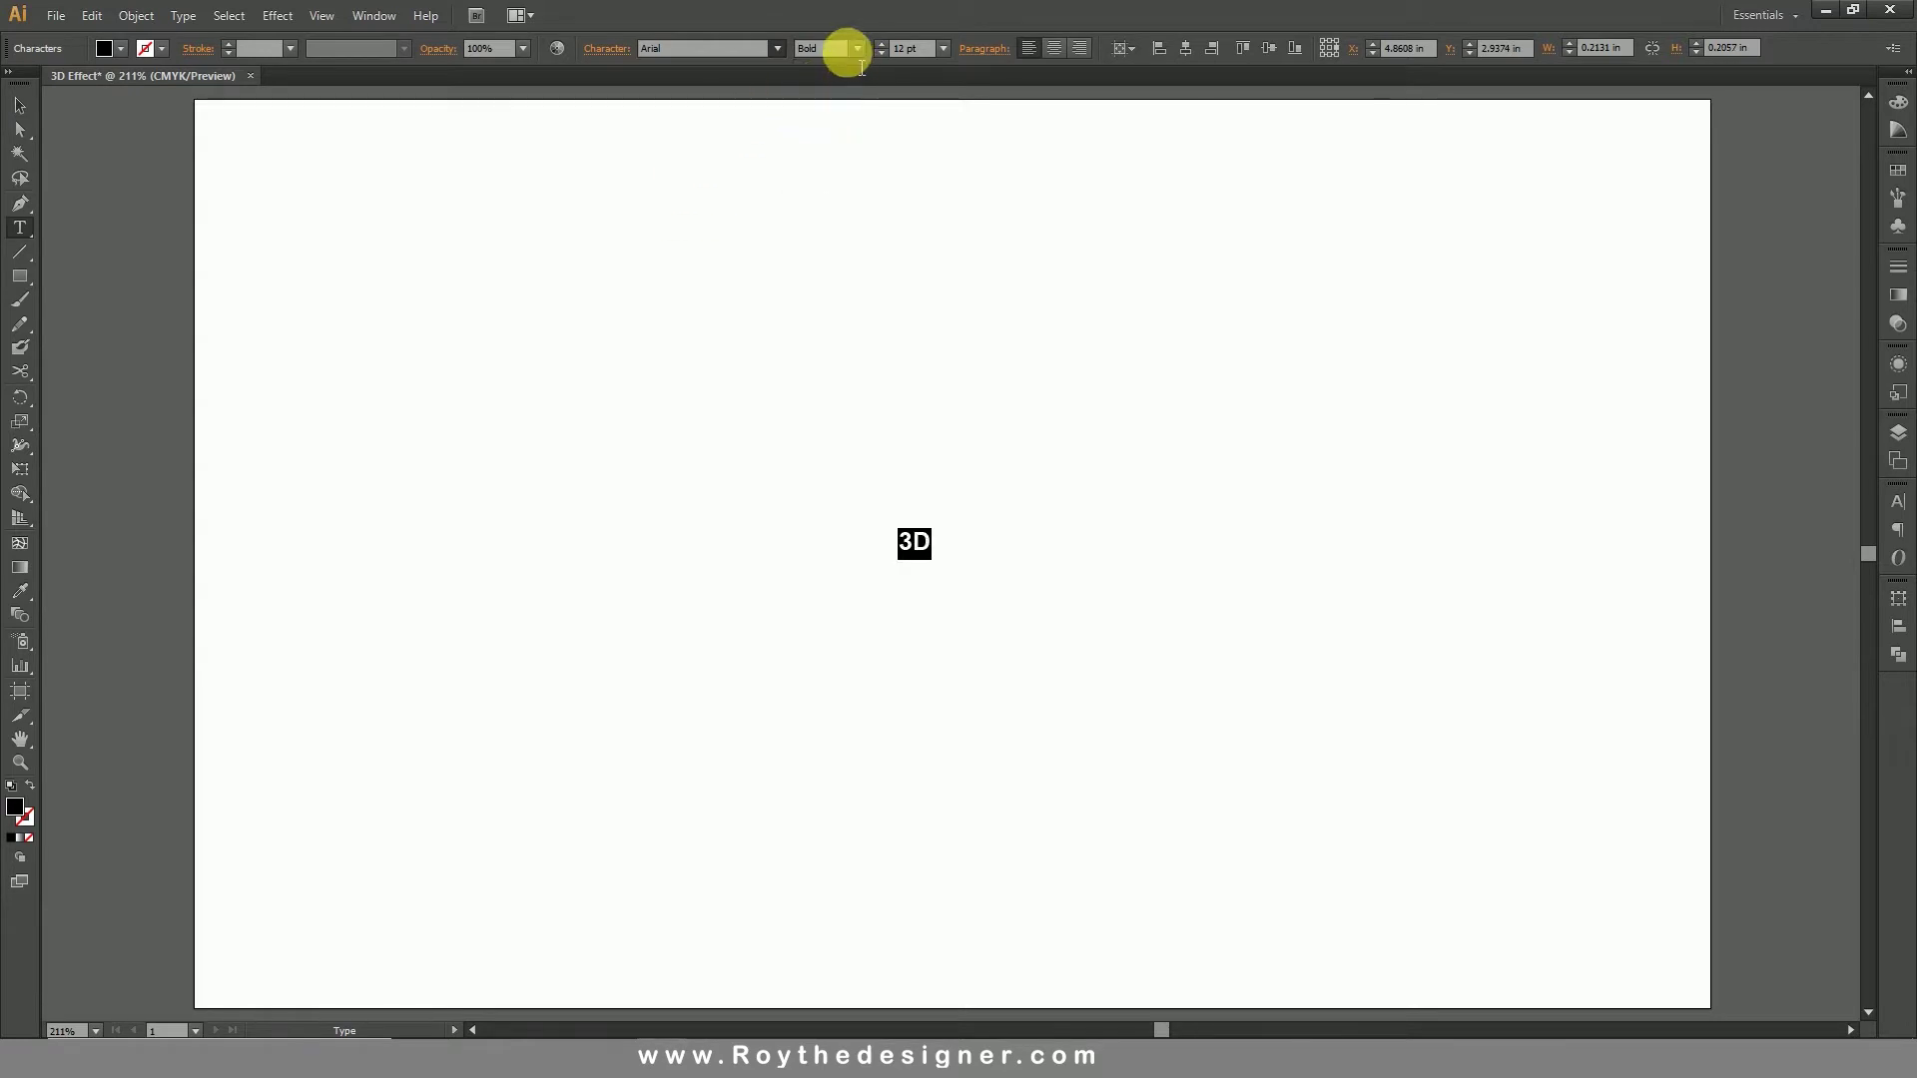
Step: Try font sizes of 500 pt and 200 pt on the "3D" text
left_click(942, 49)
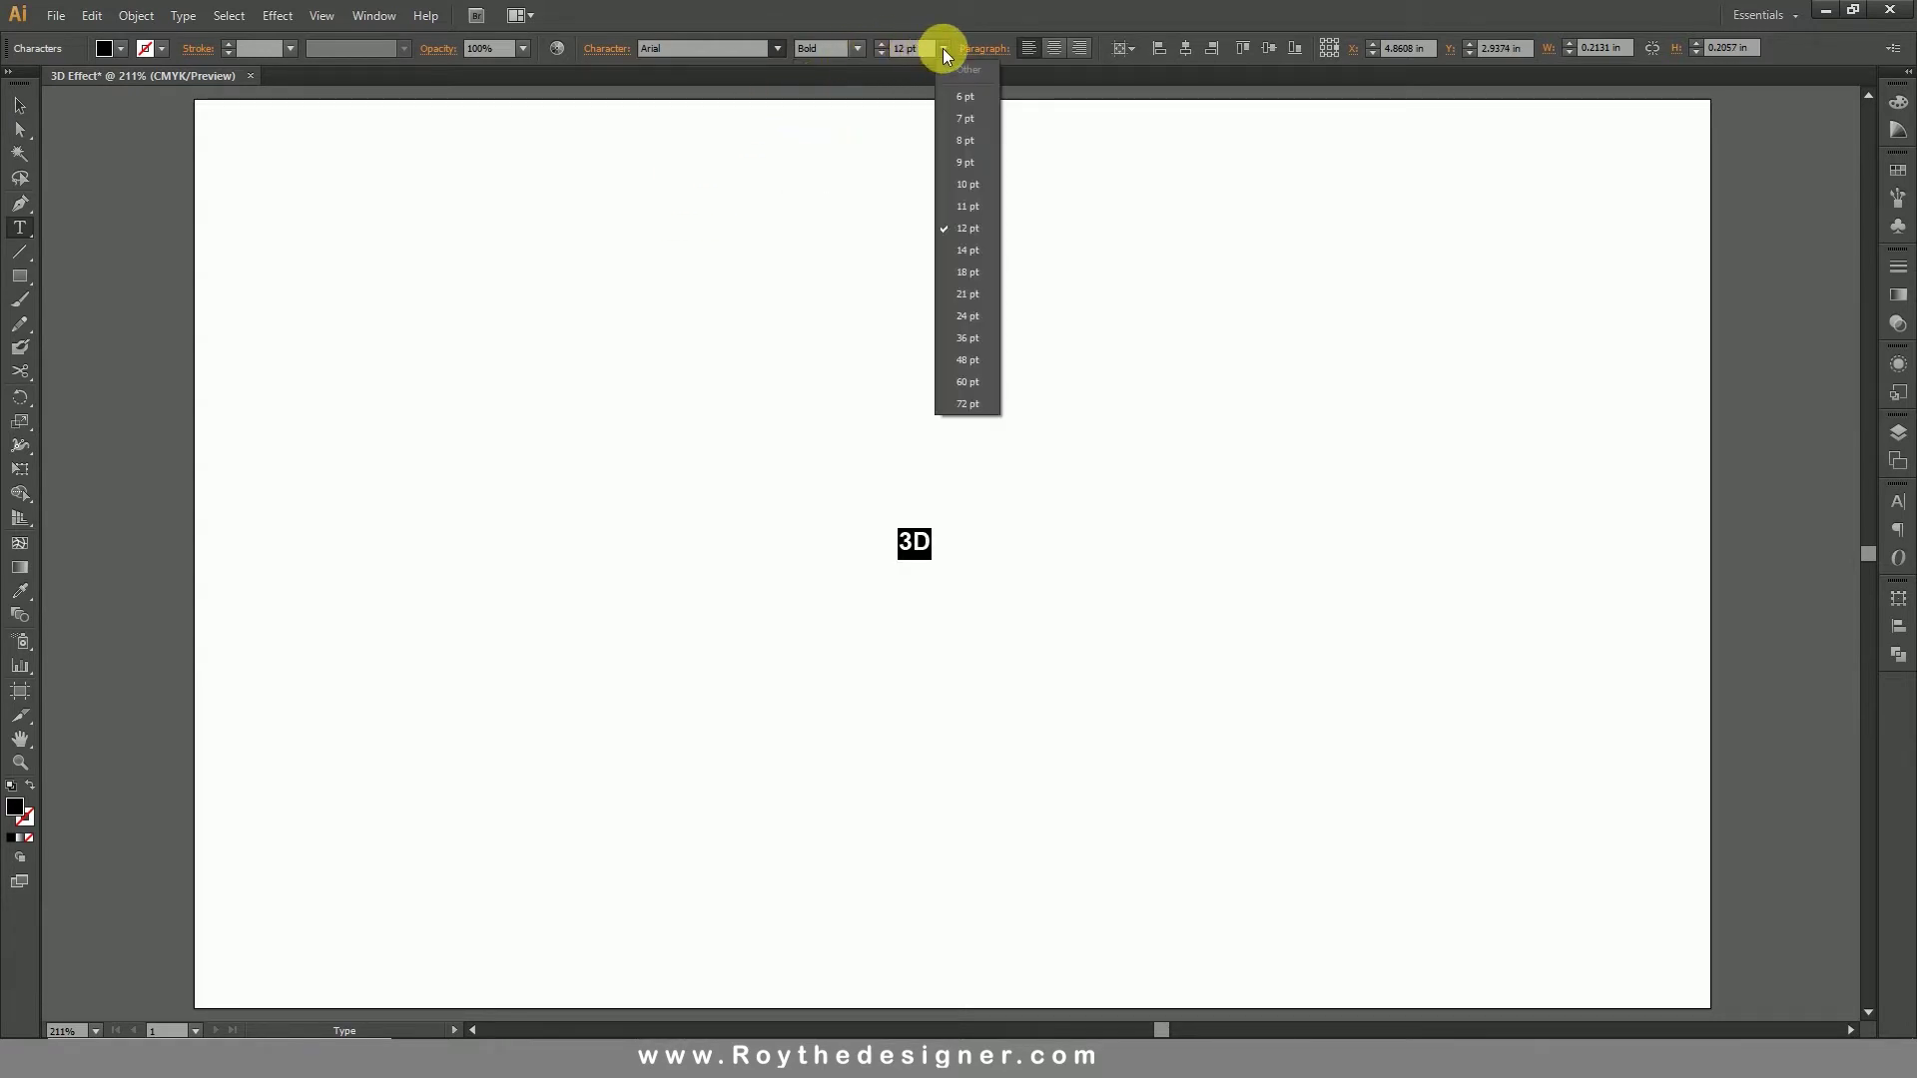
left_click(943, 48)
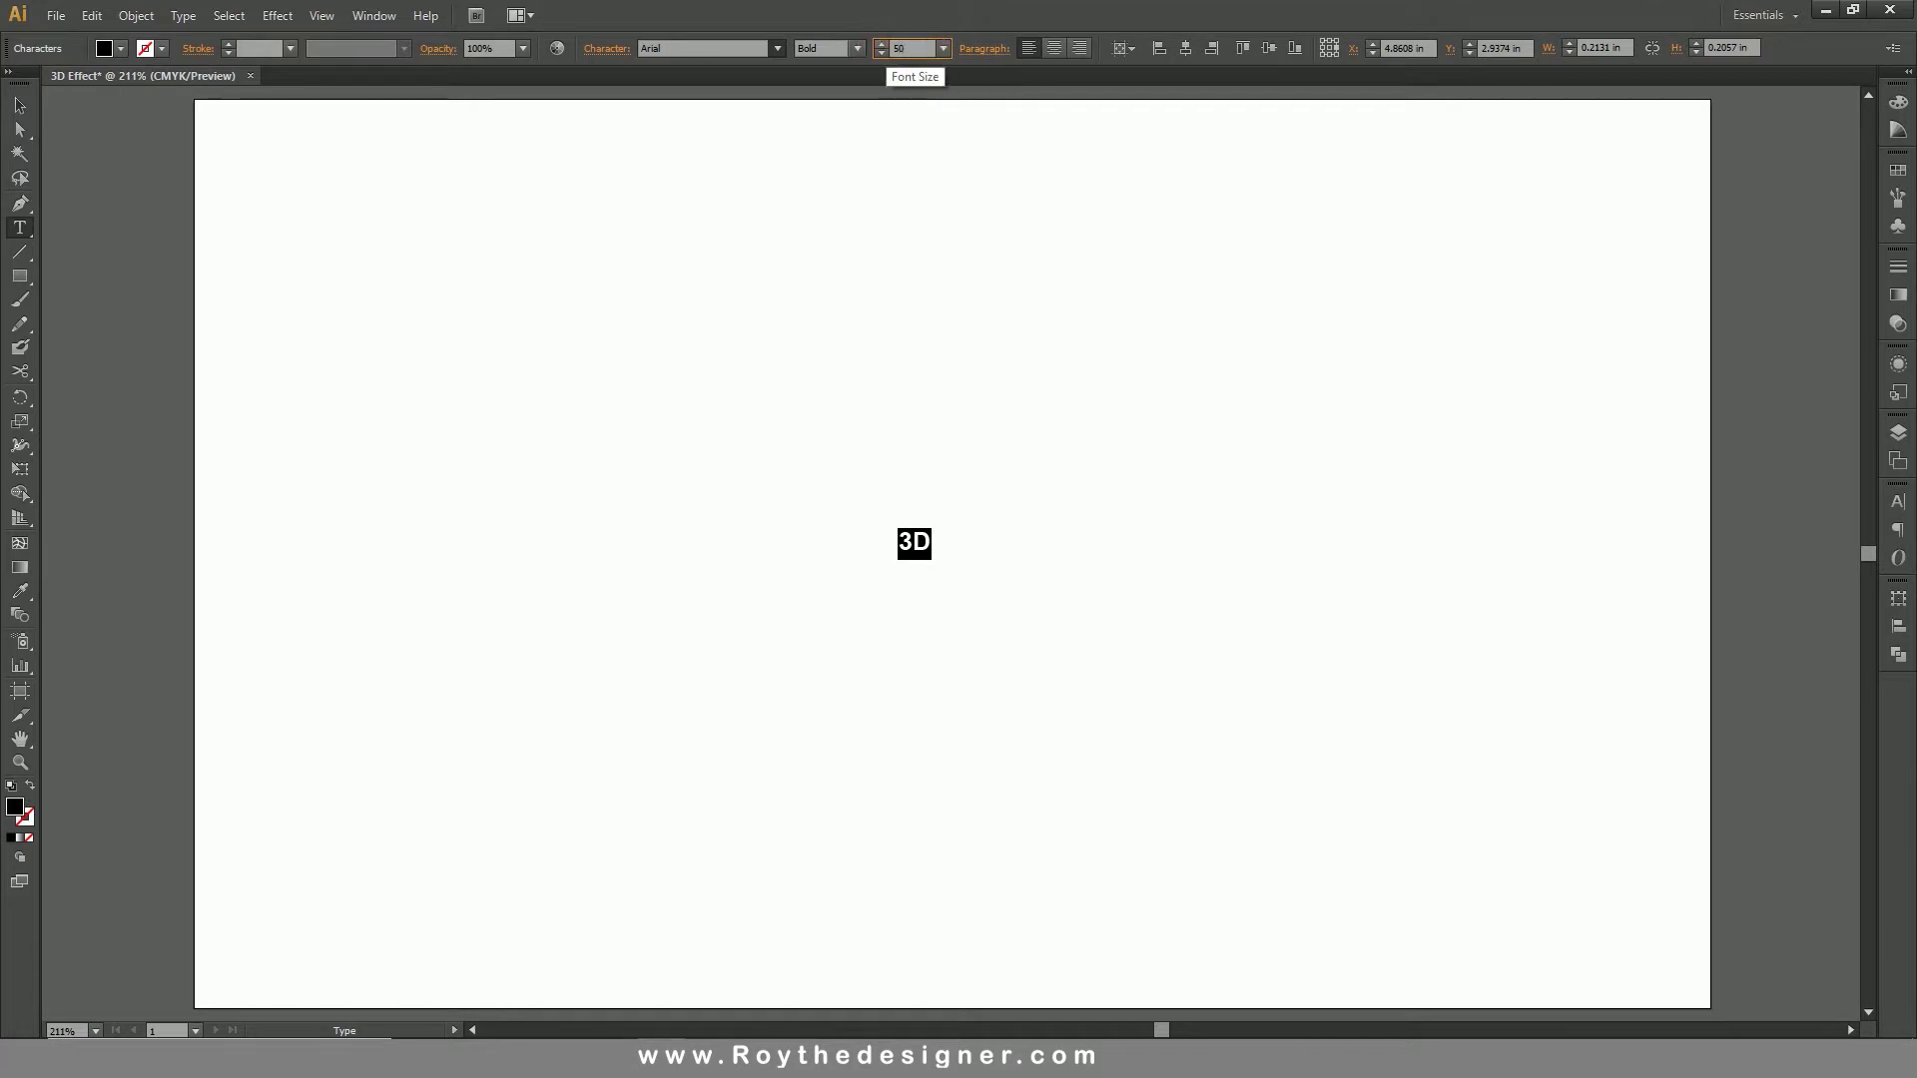
type("500")
key("Return")
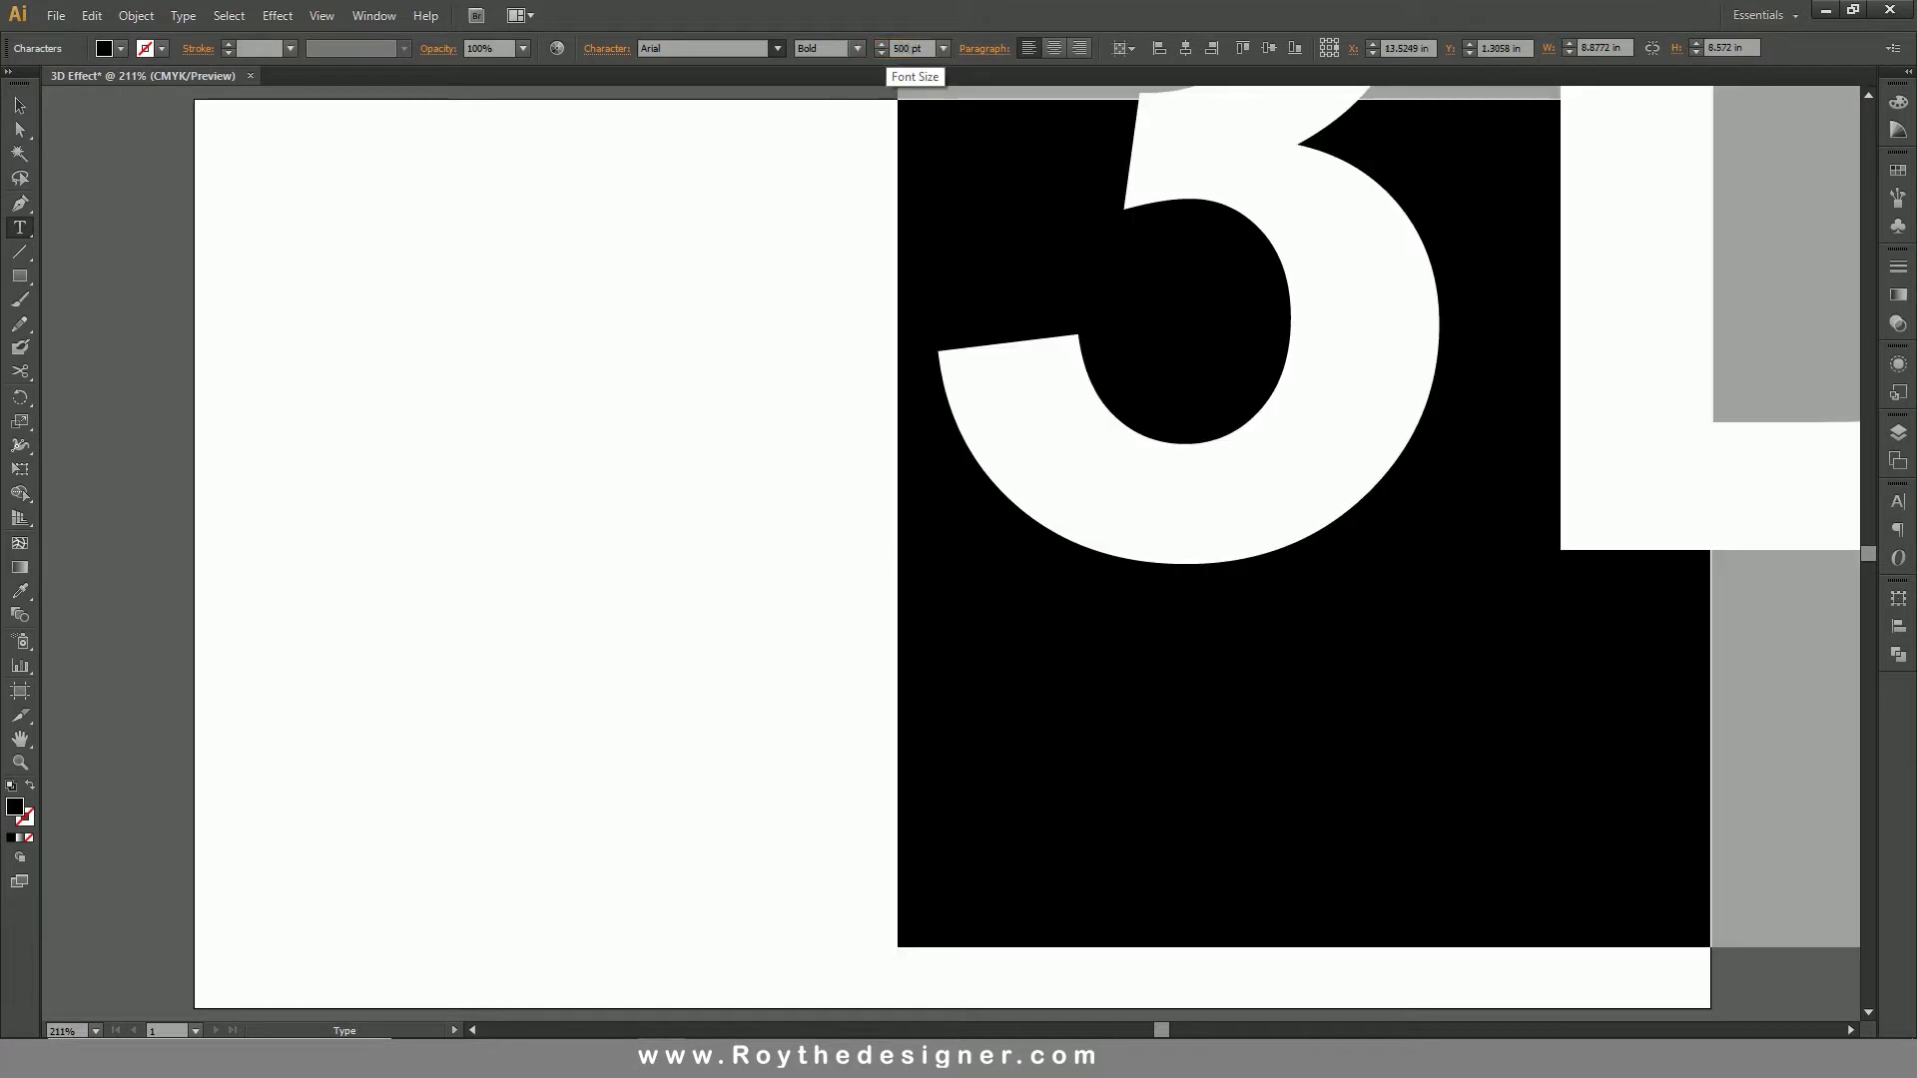
left_click(918, 47)
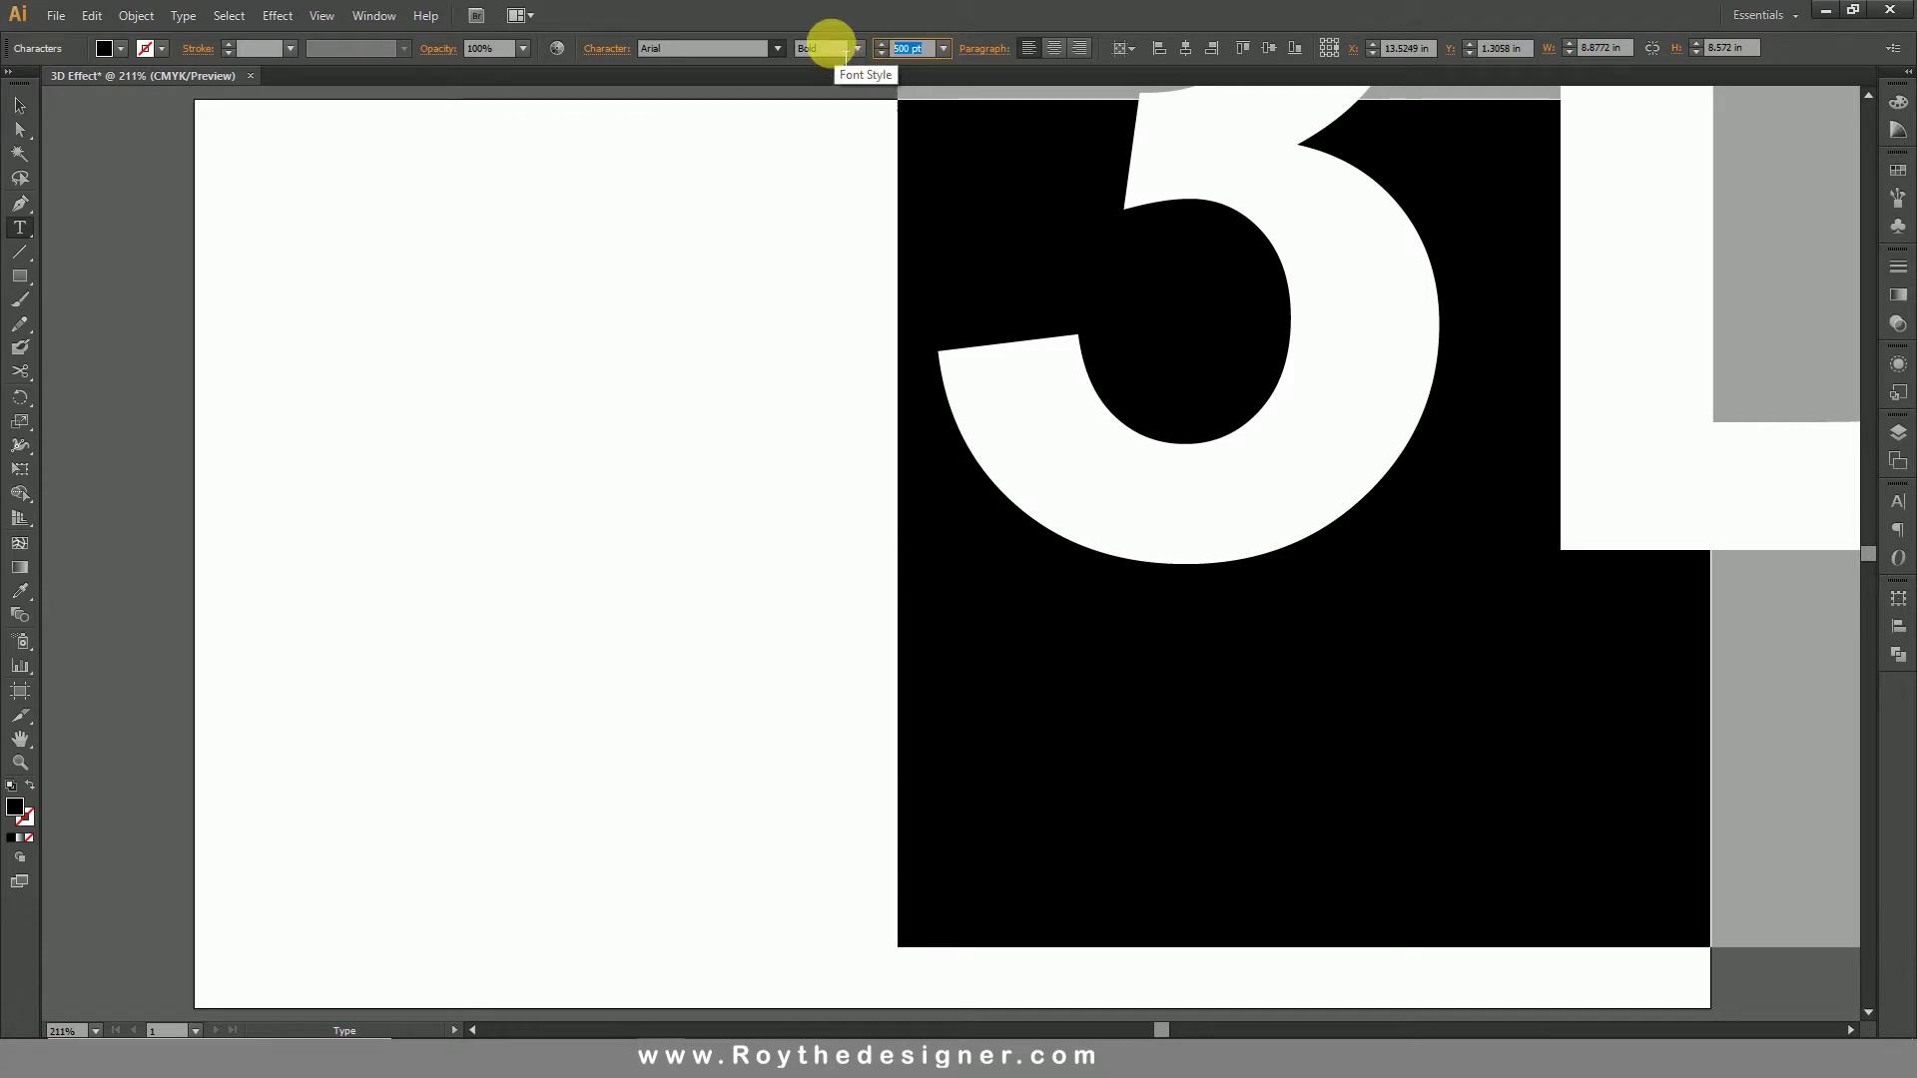
type("200")
key("Return")
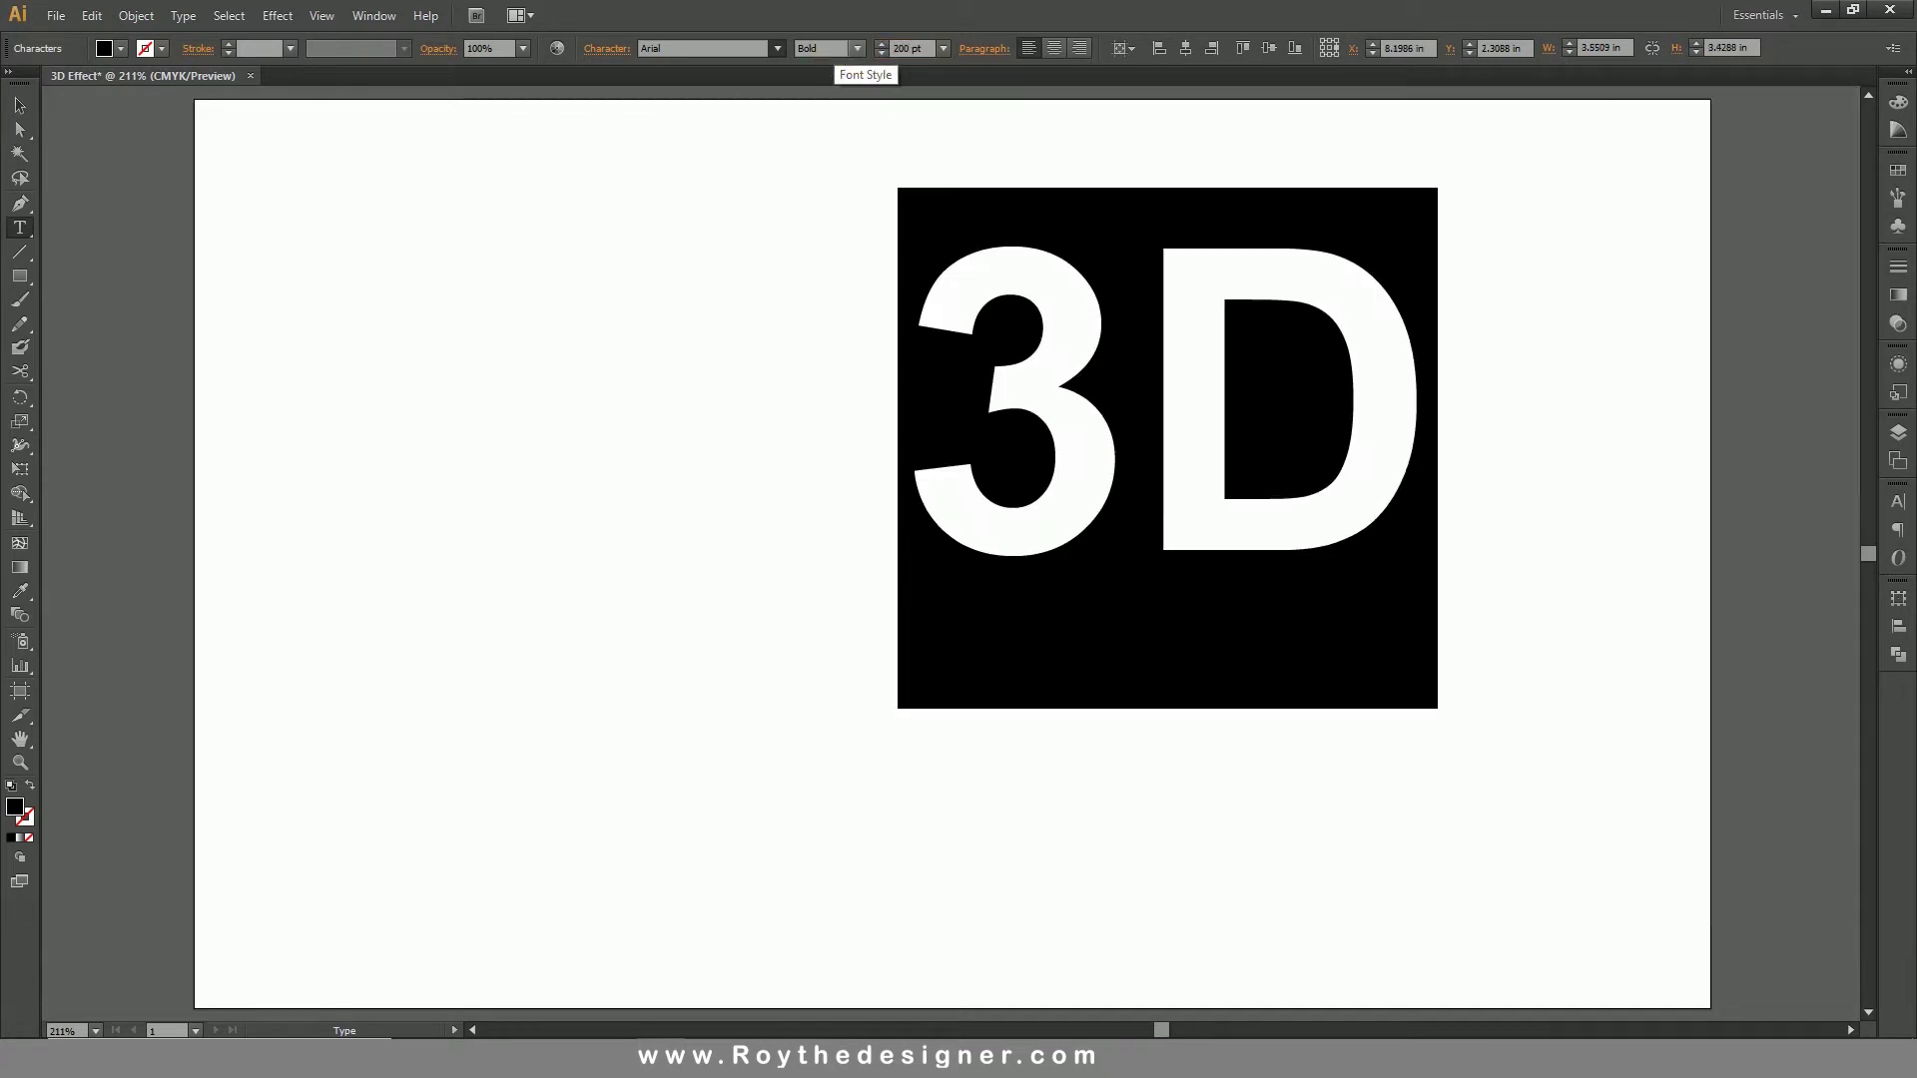
Step: Set the font size of the "3D" text to 250 pt
left_click(933, 50)
type("25")
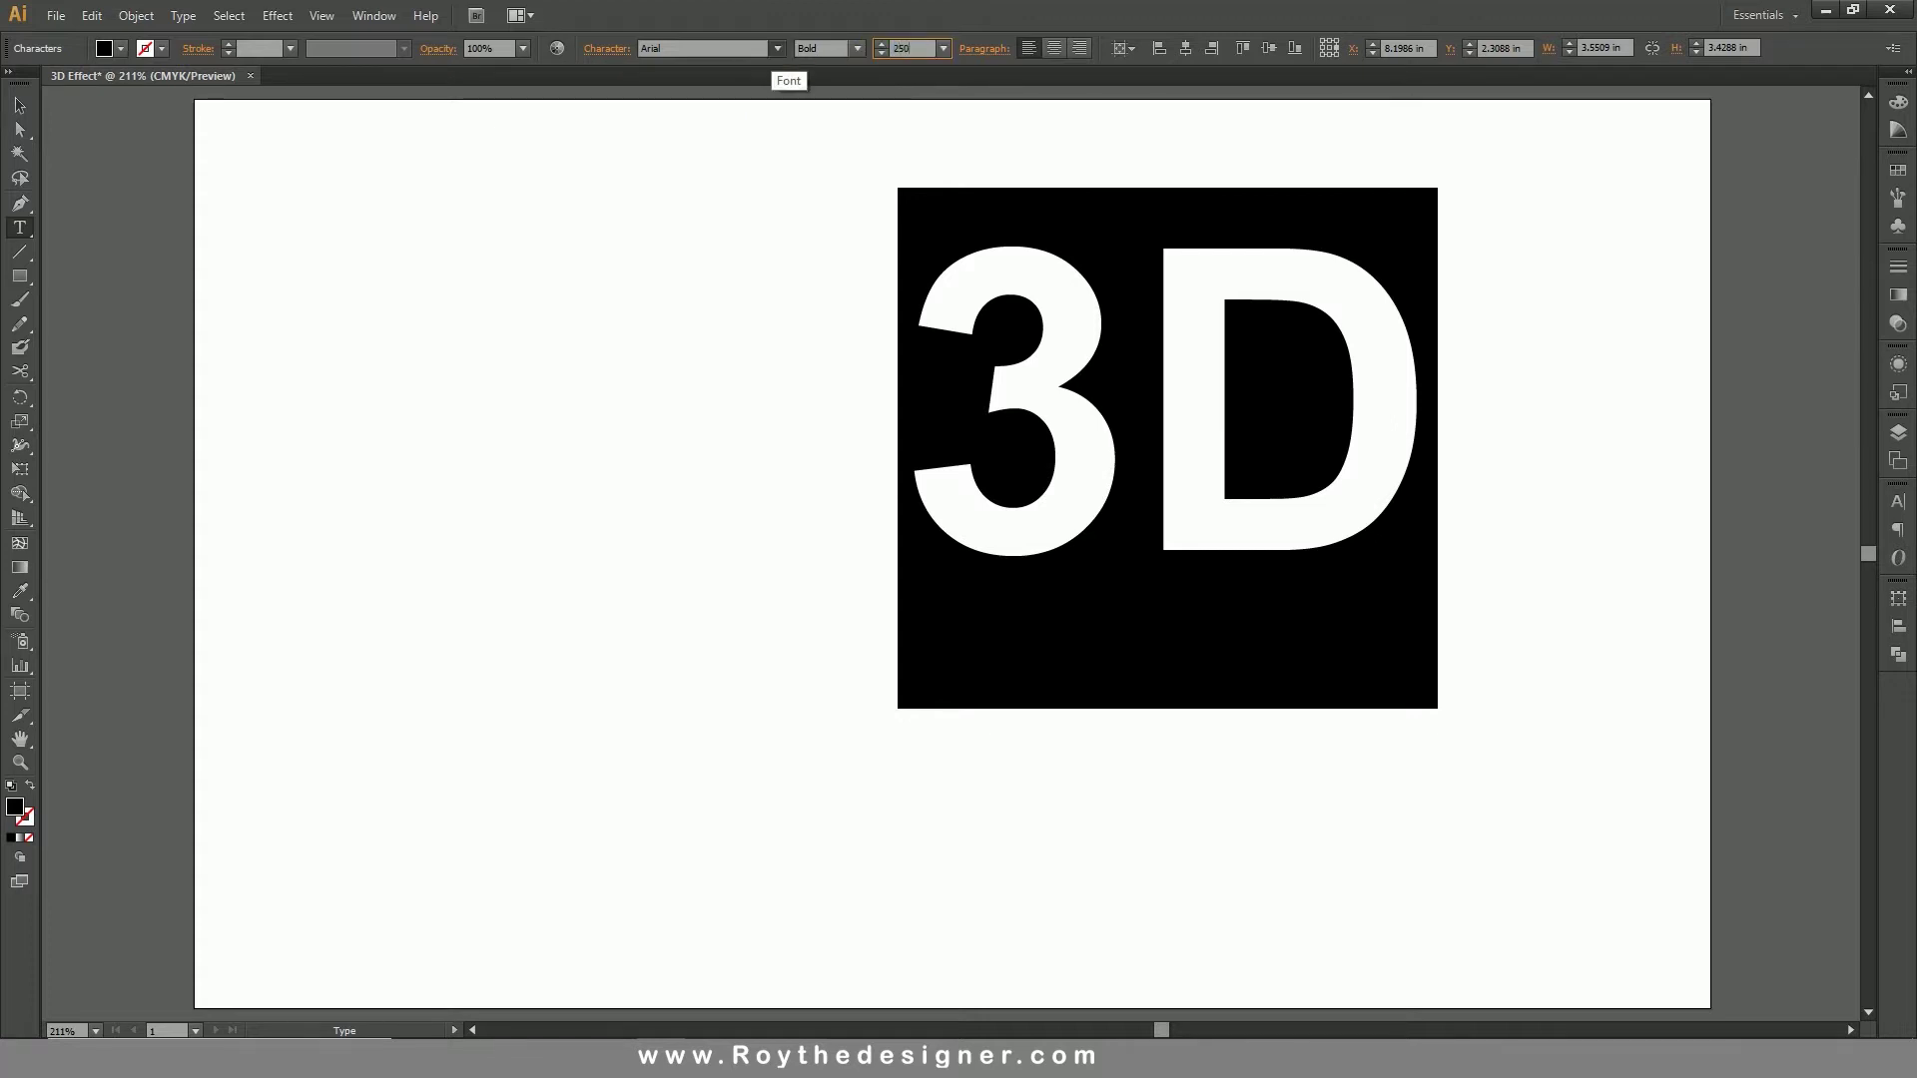
type("0")
key("Return")
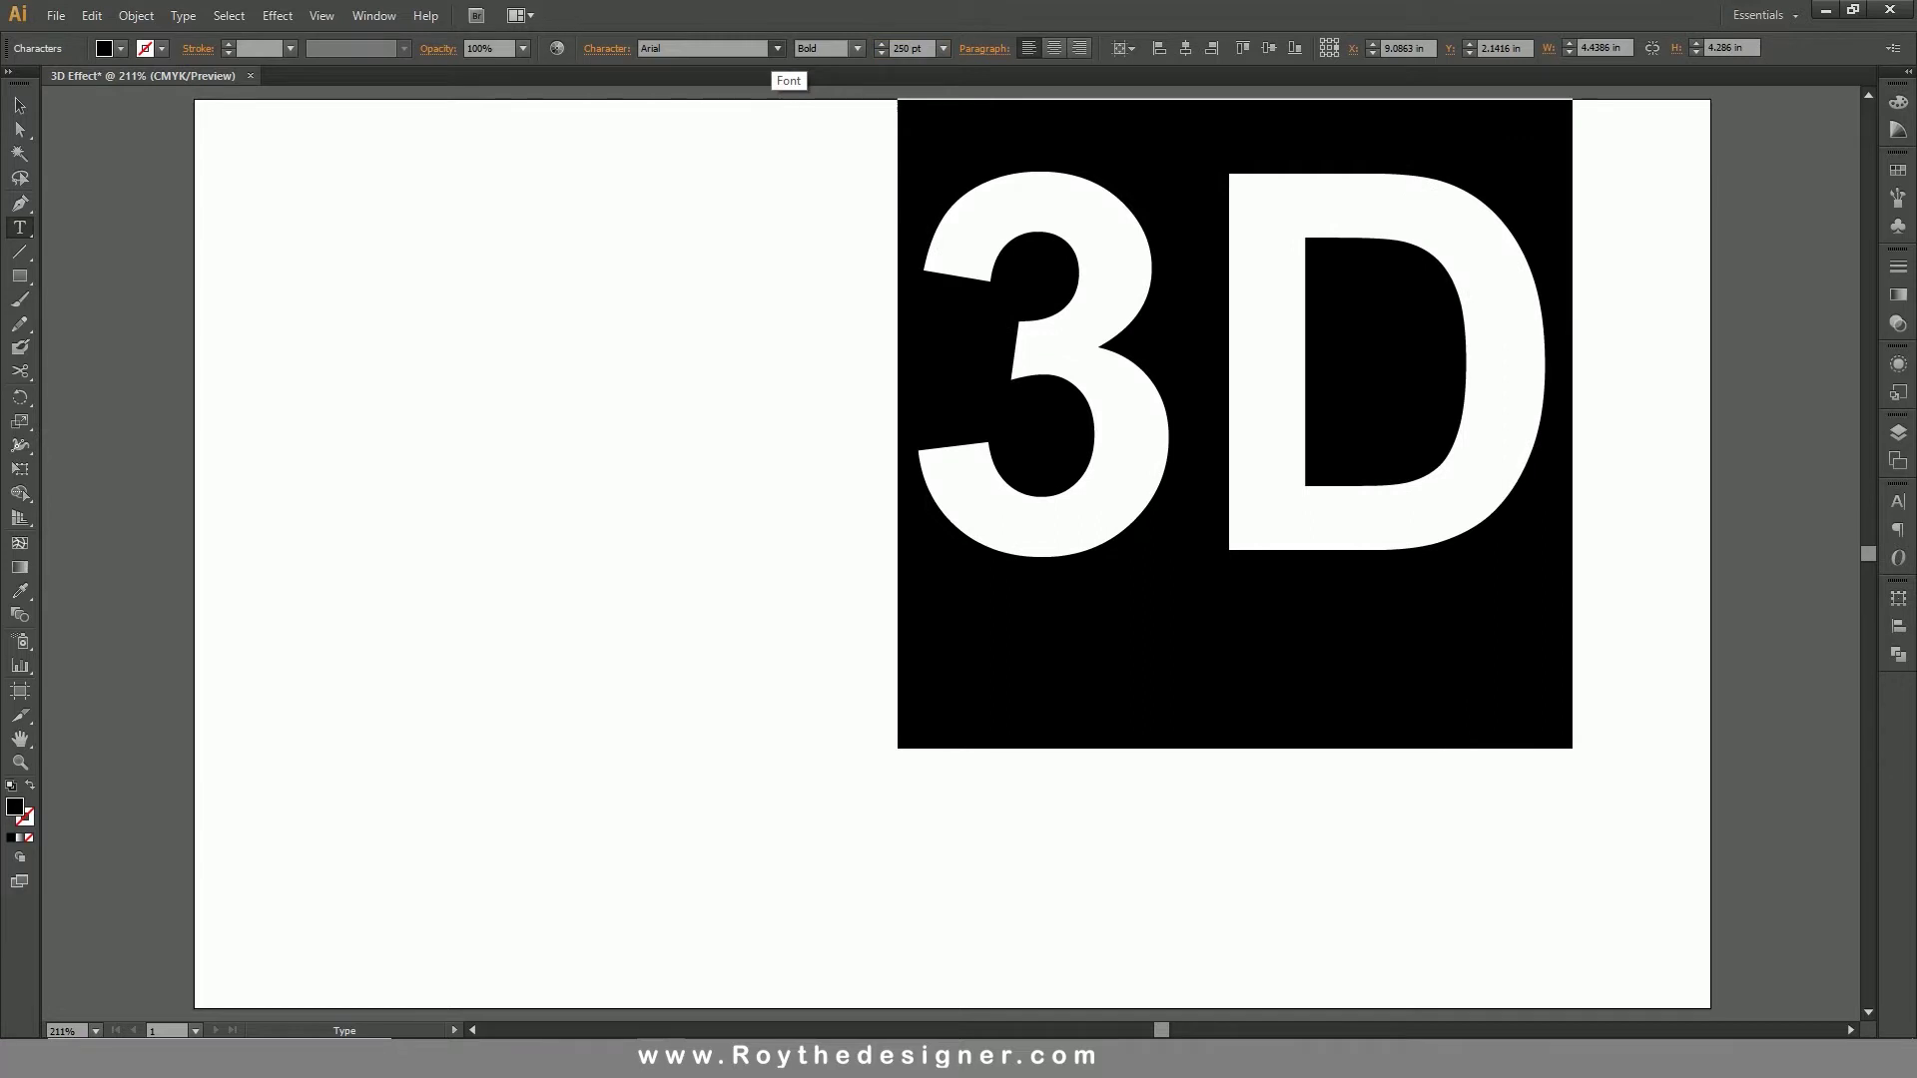
Step: Move the "3D" text to about the middle of the artboard and expand its object and fill into outlines
left_click(20, 106)
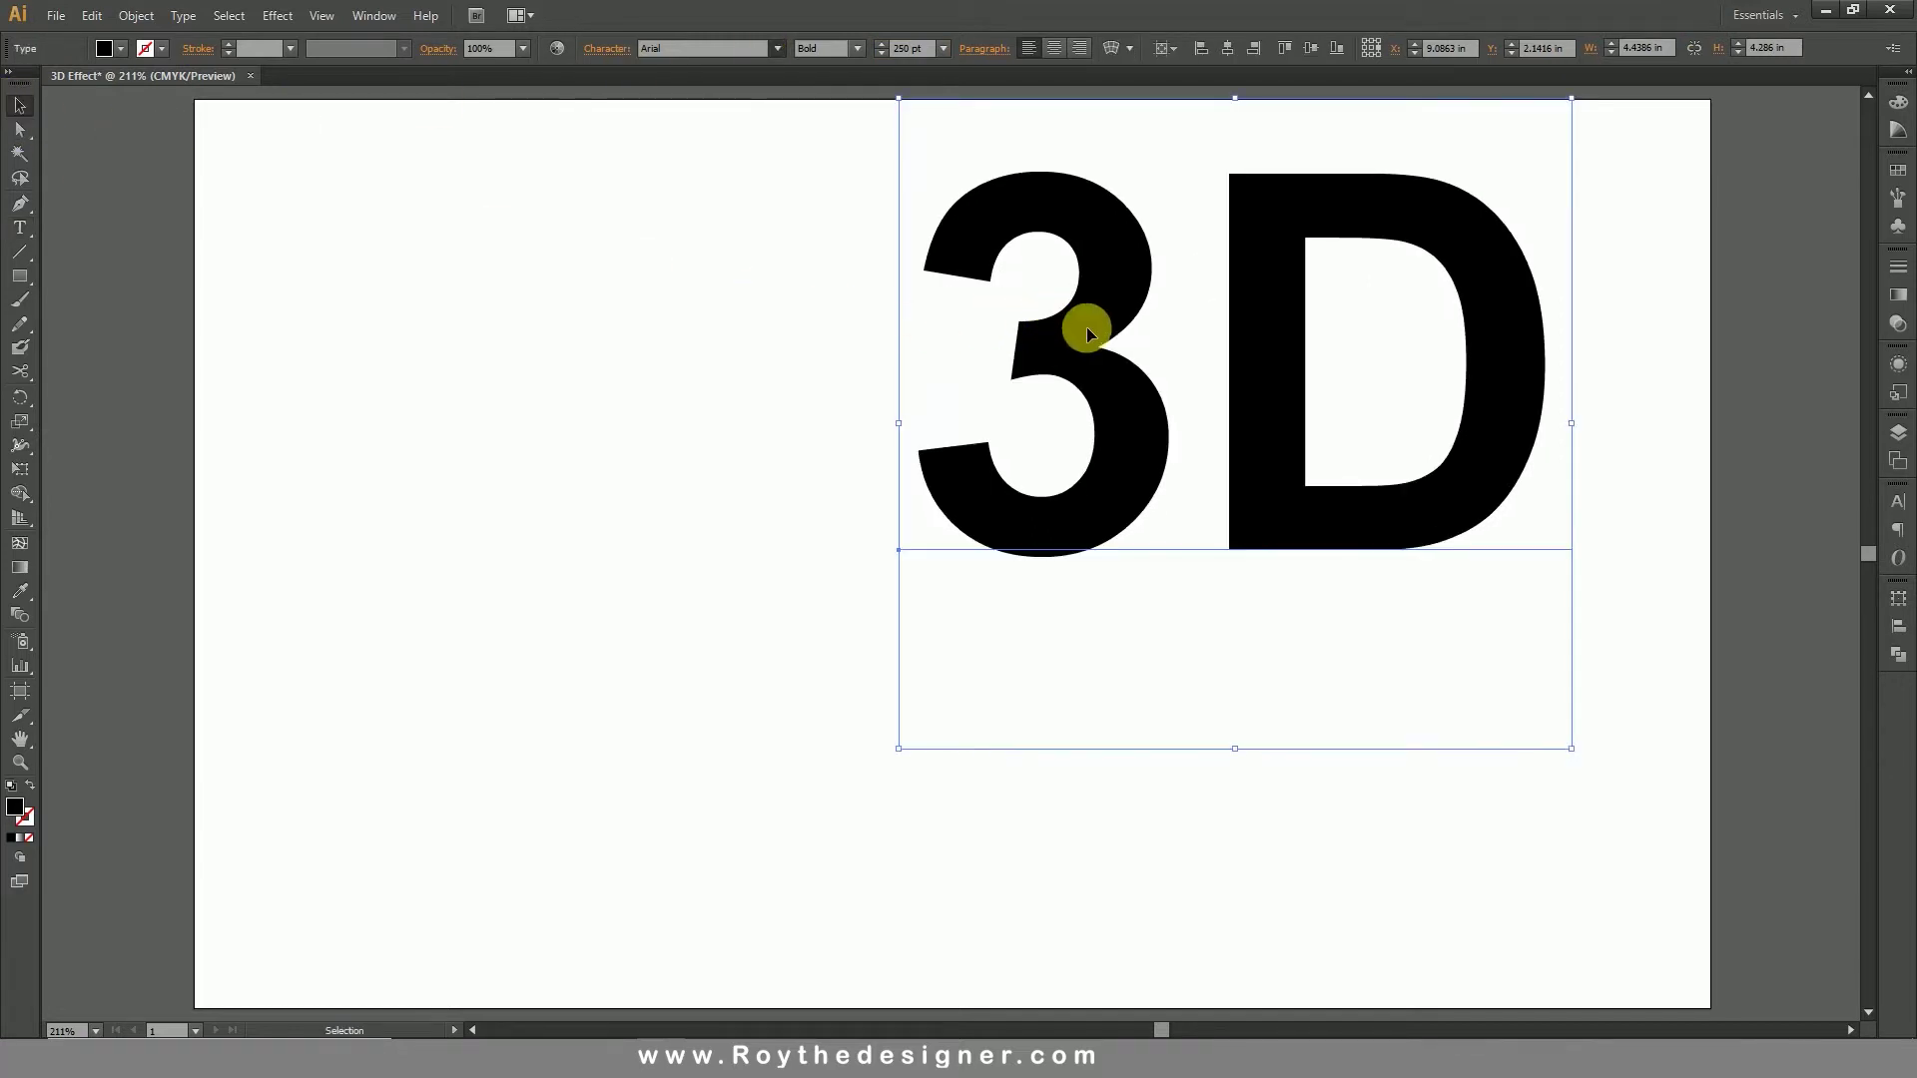
left_click_drag(1088, 332, 829, 509)
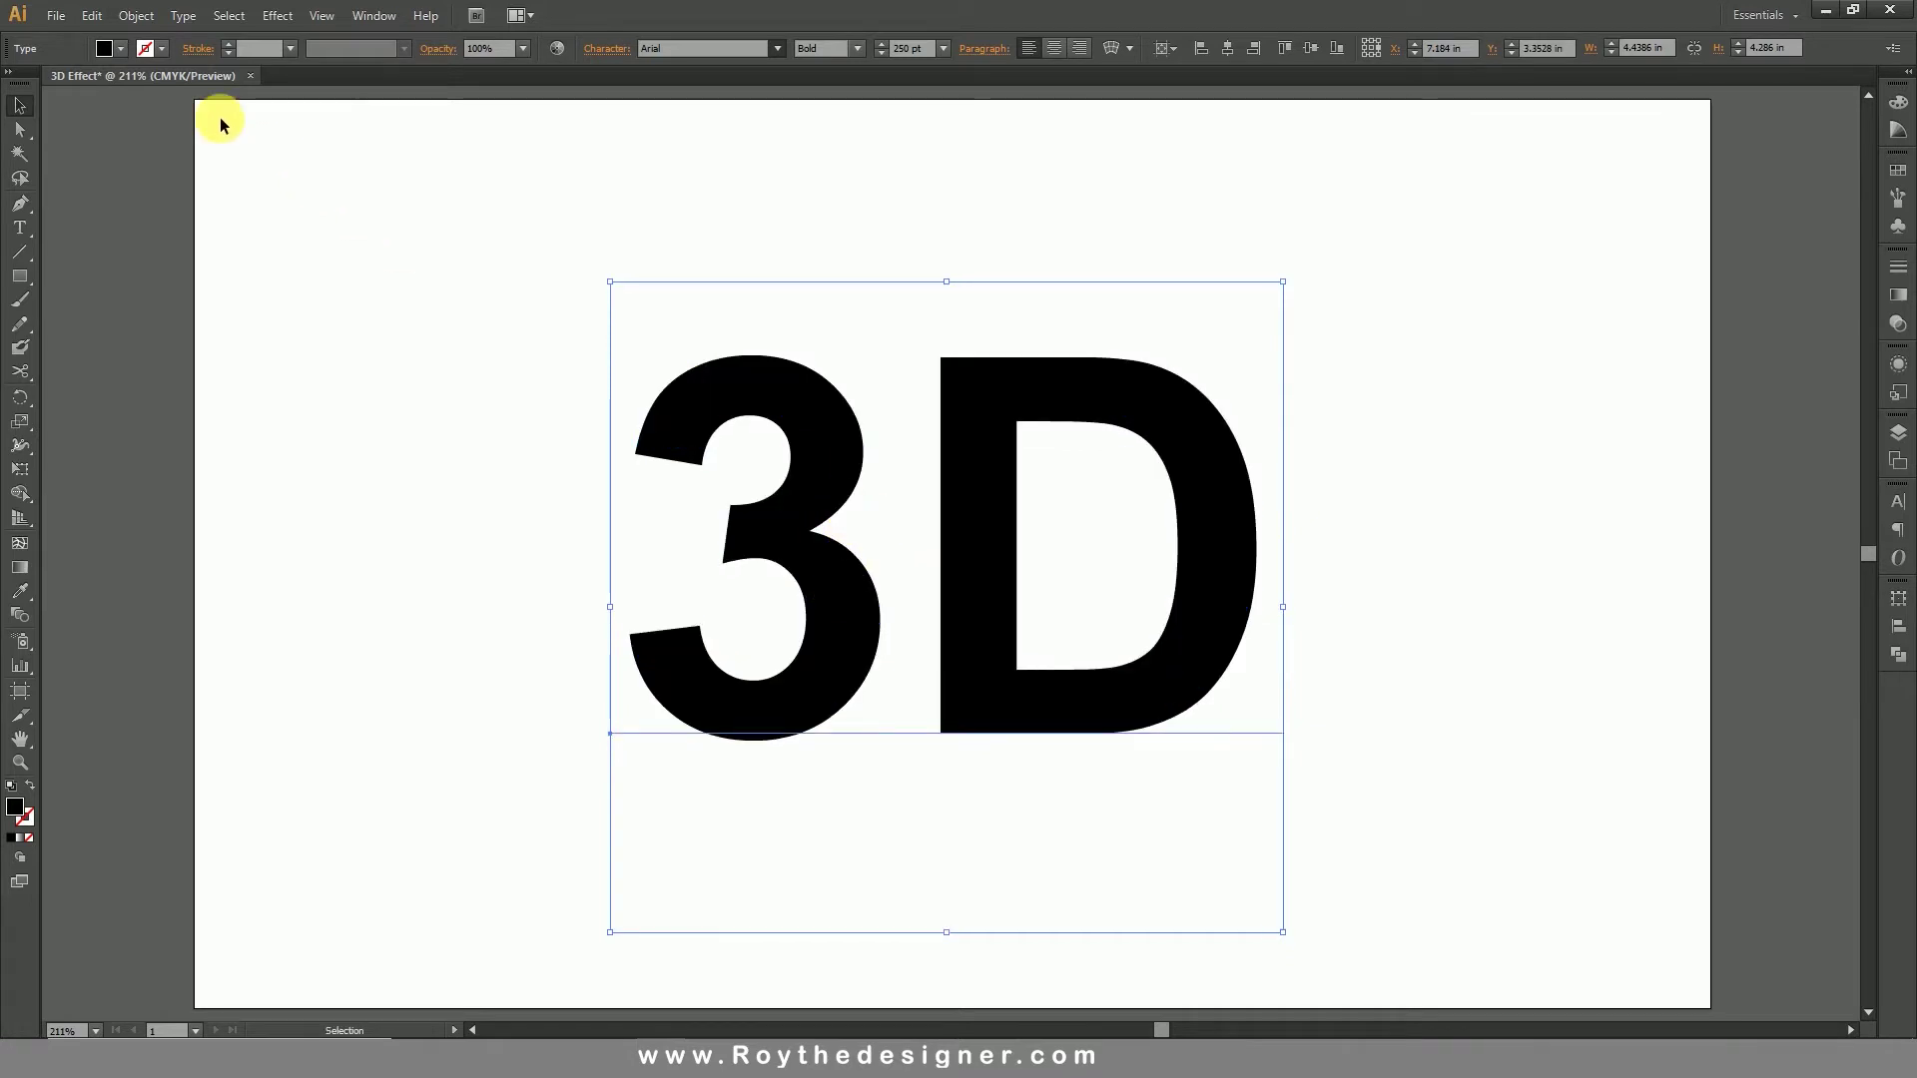
left_click(136, 15)
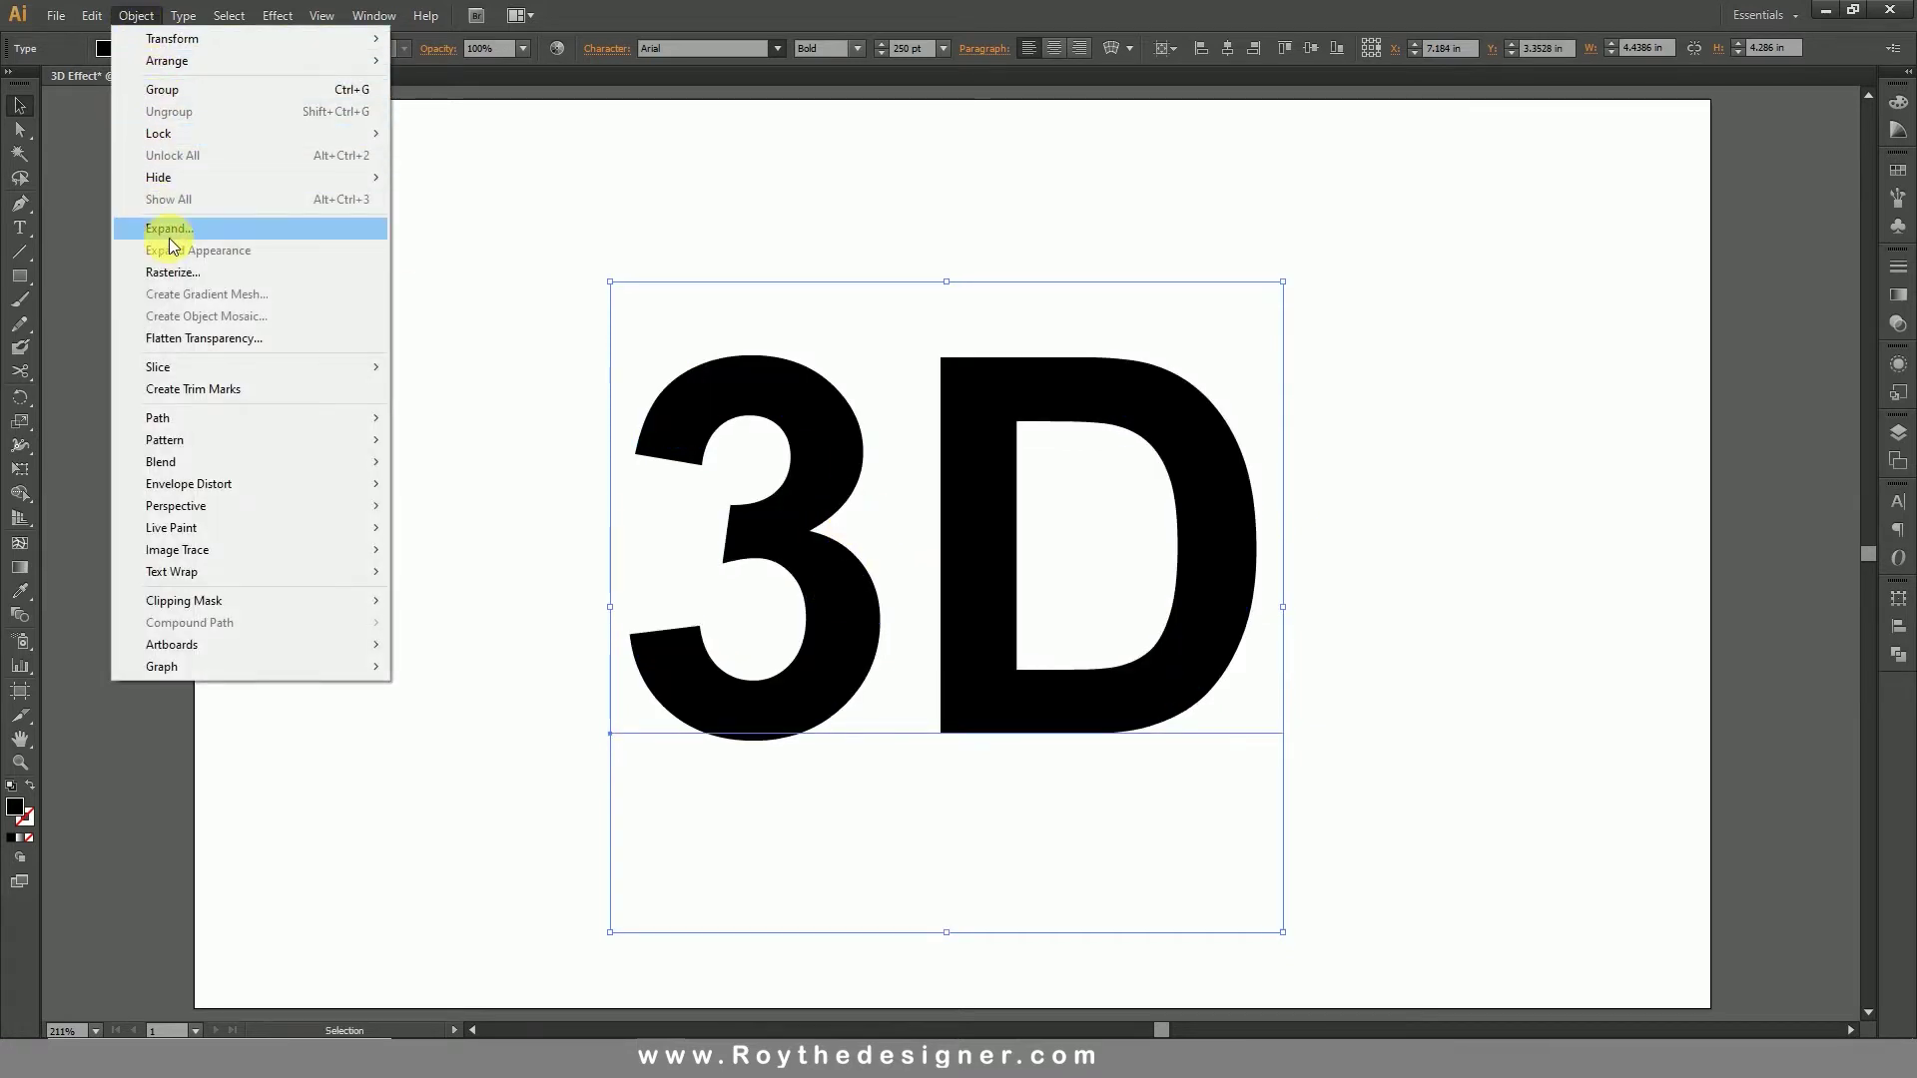
left_click(176, 232)
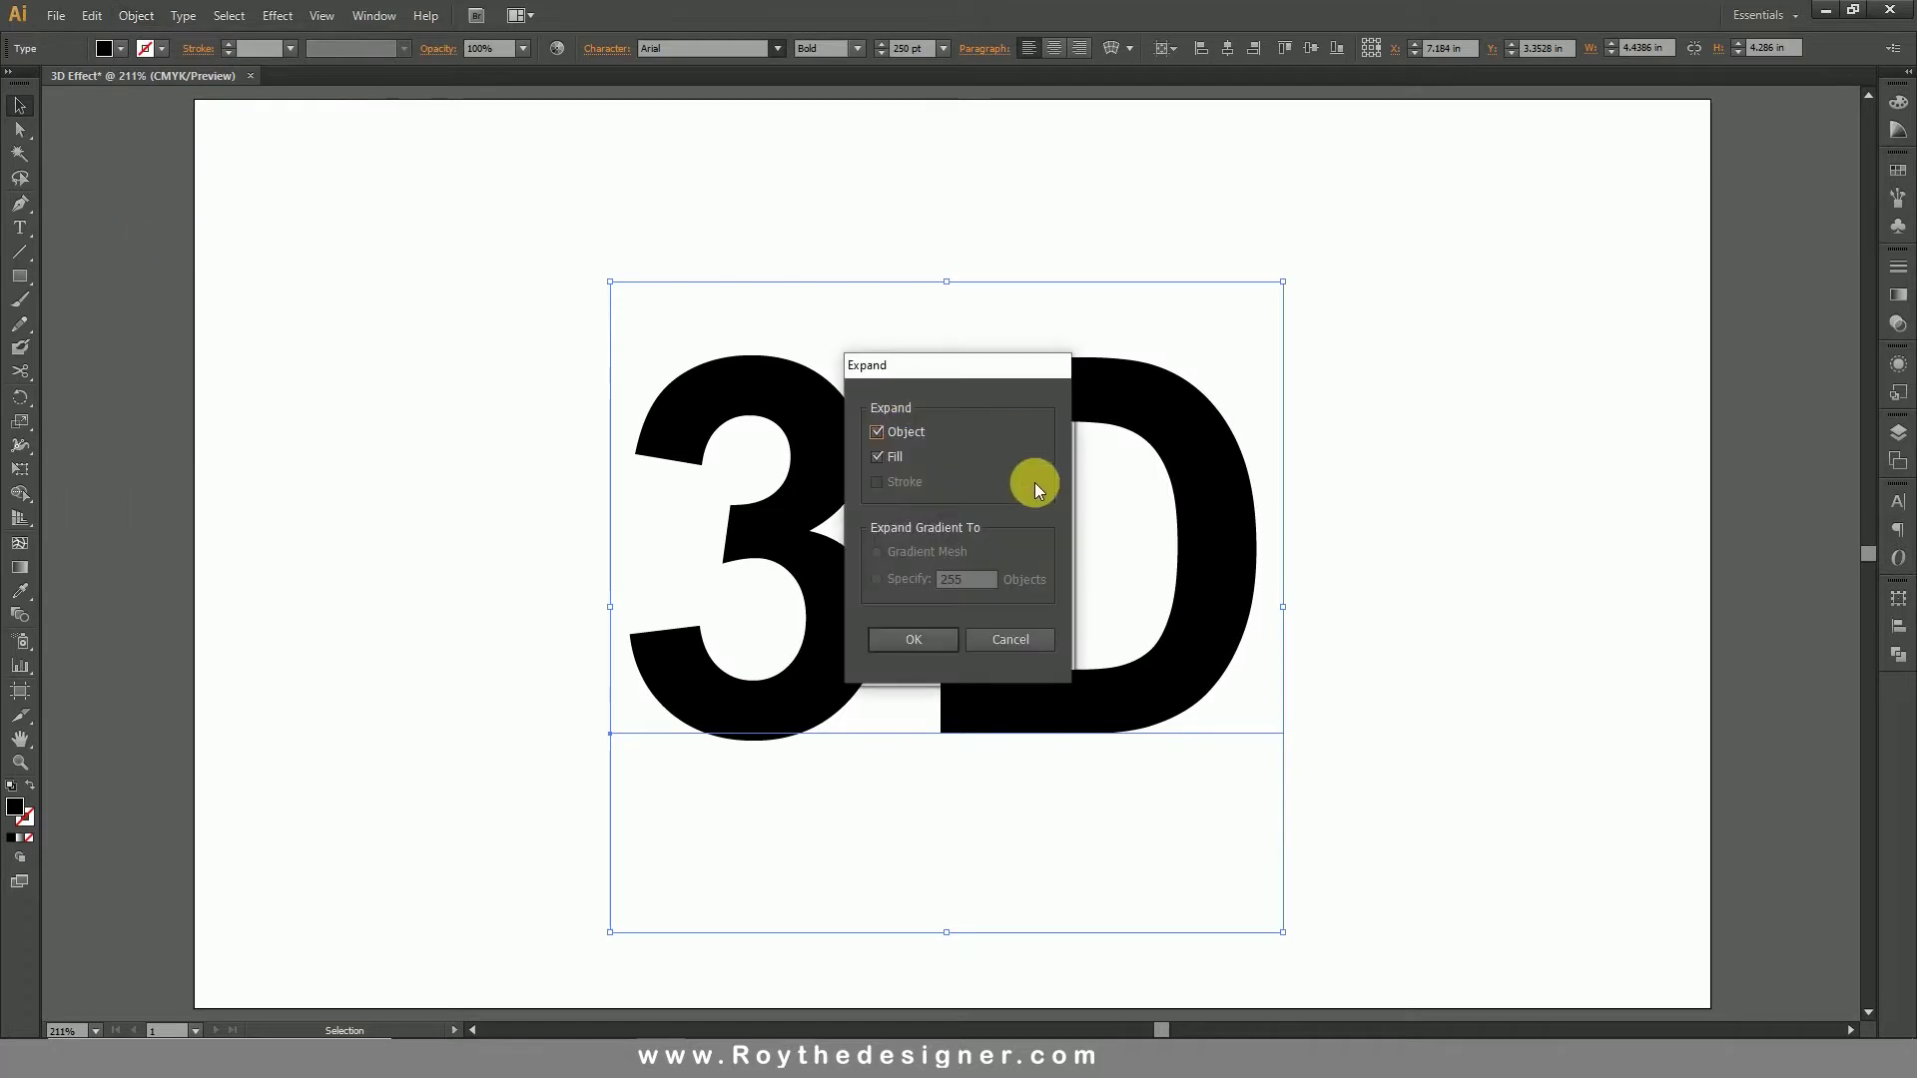
left_click(936, 638)
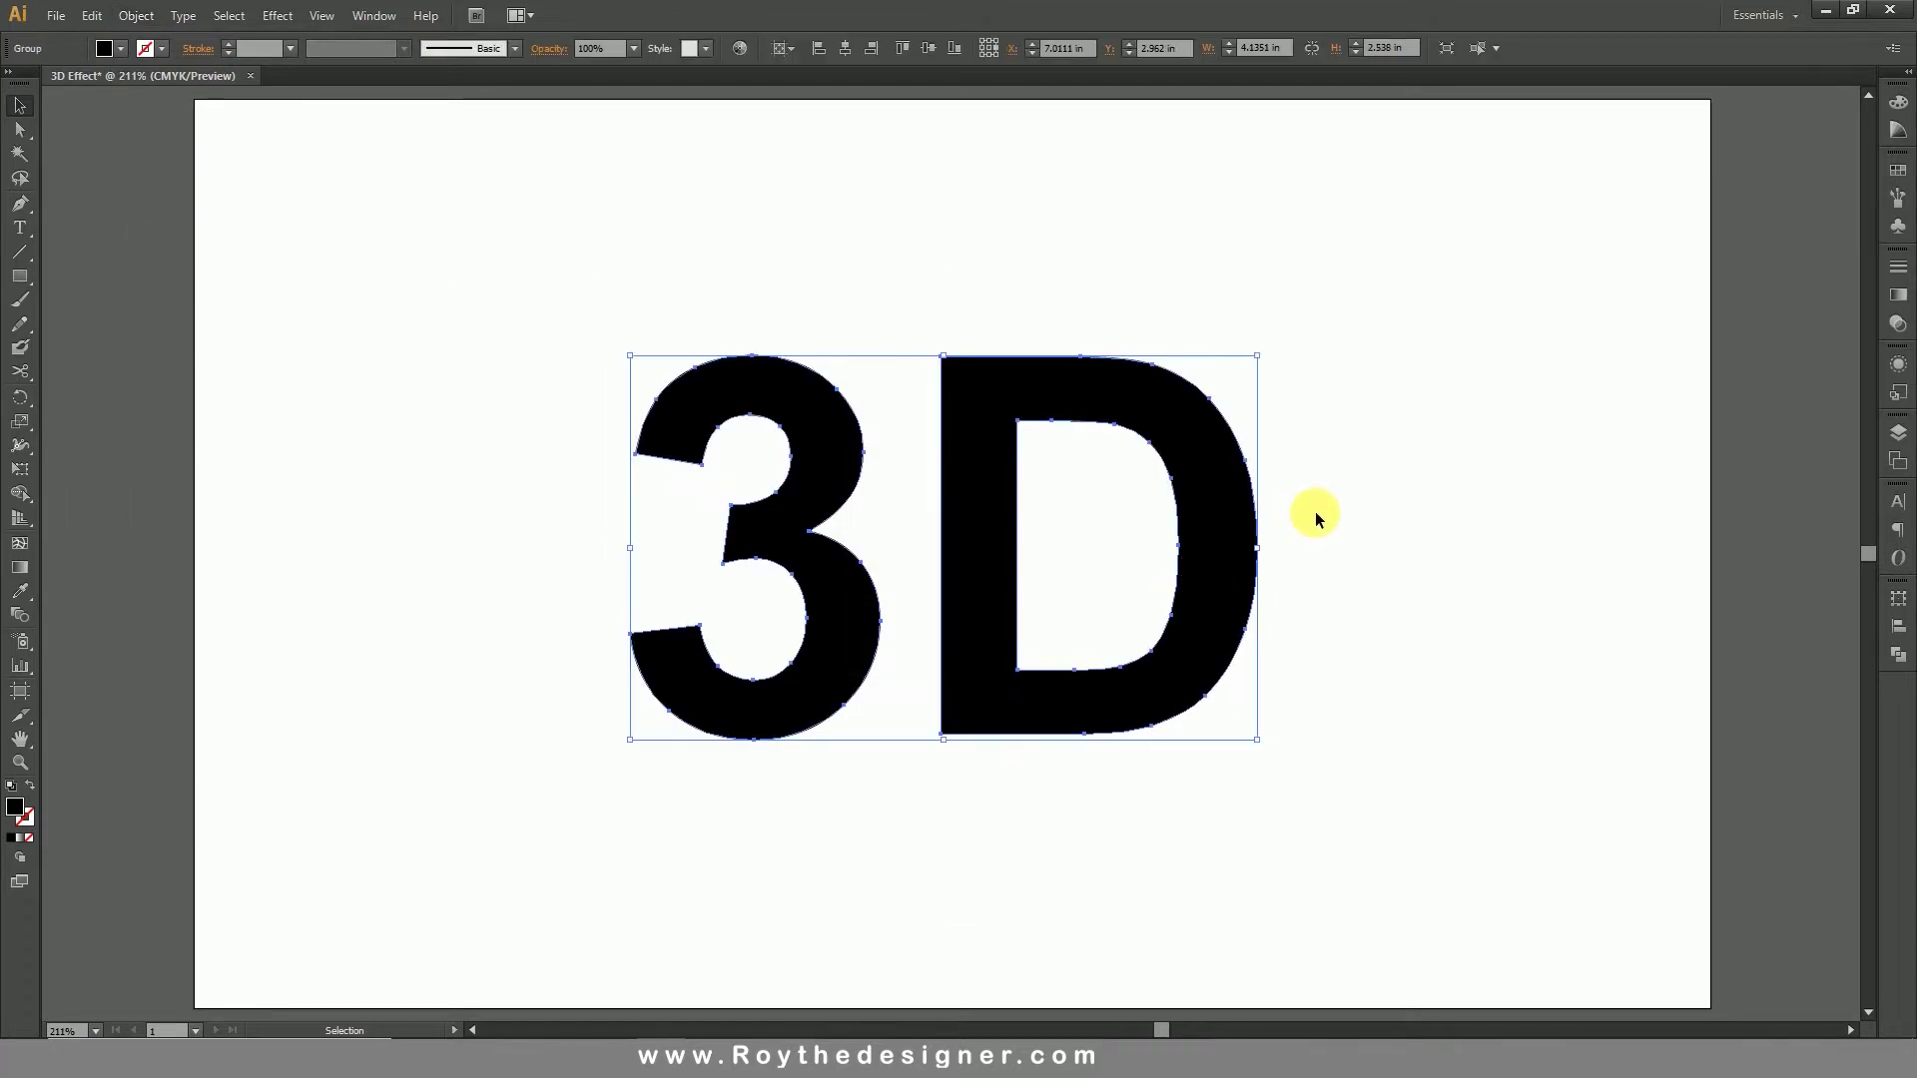
Step: Reselect the expanded "3D" lettering and start a 3D Revolve effect on it with the preview enabled
left_click(1356, 441)
left_click_drag(1356, 440, 1126, 555)
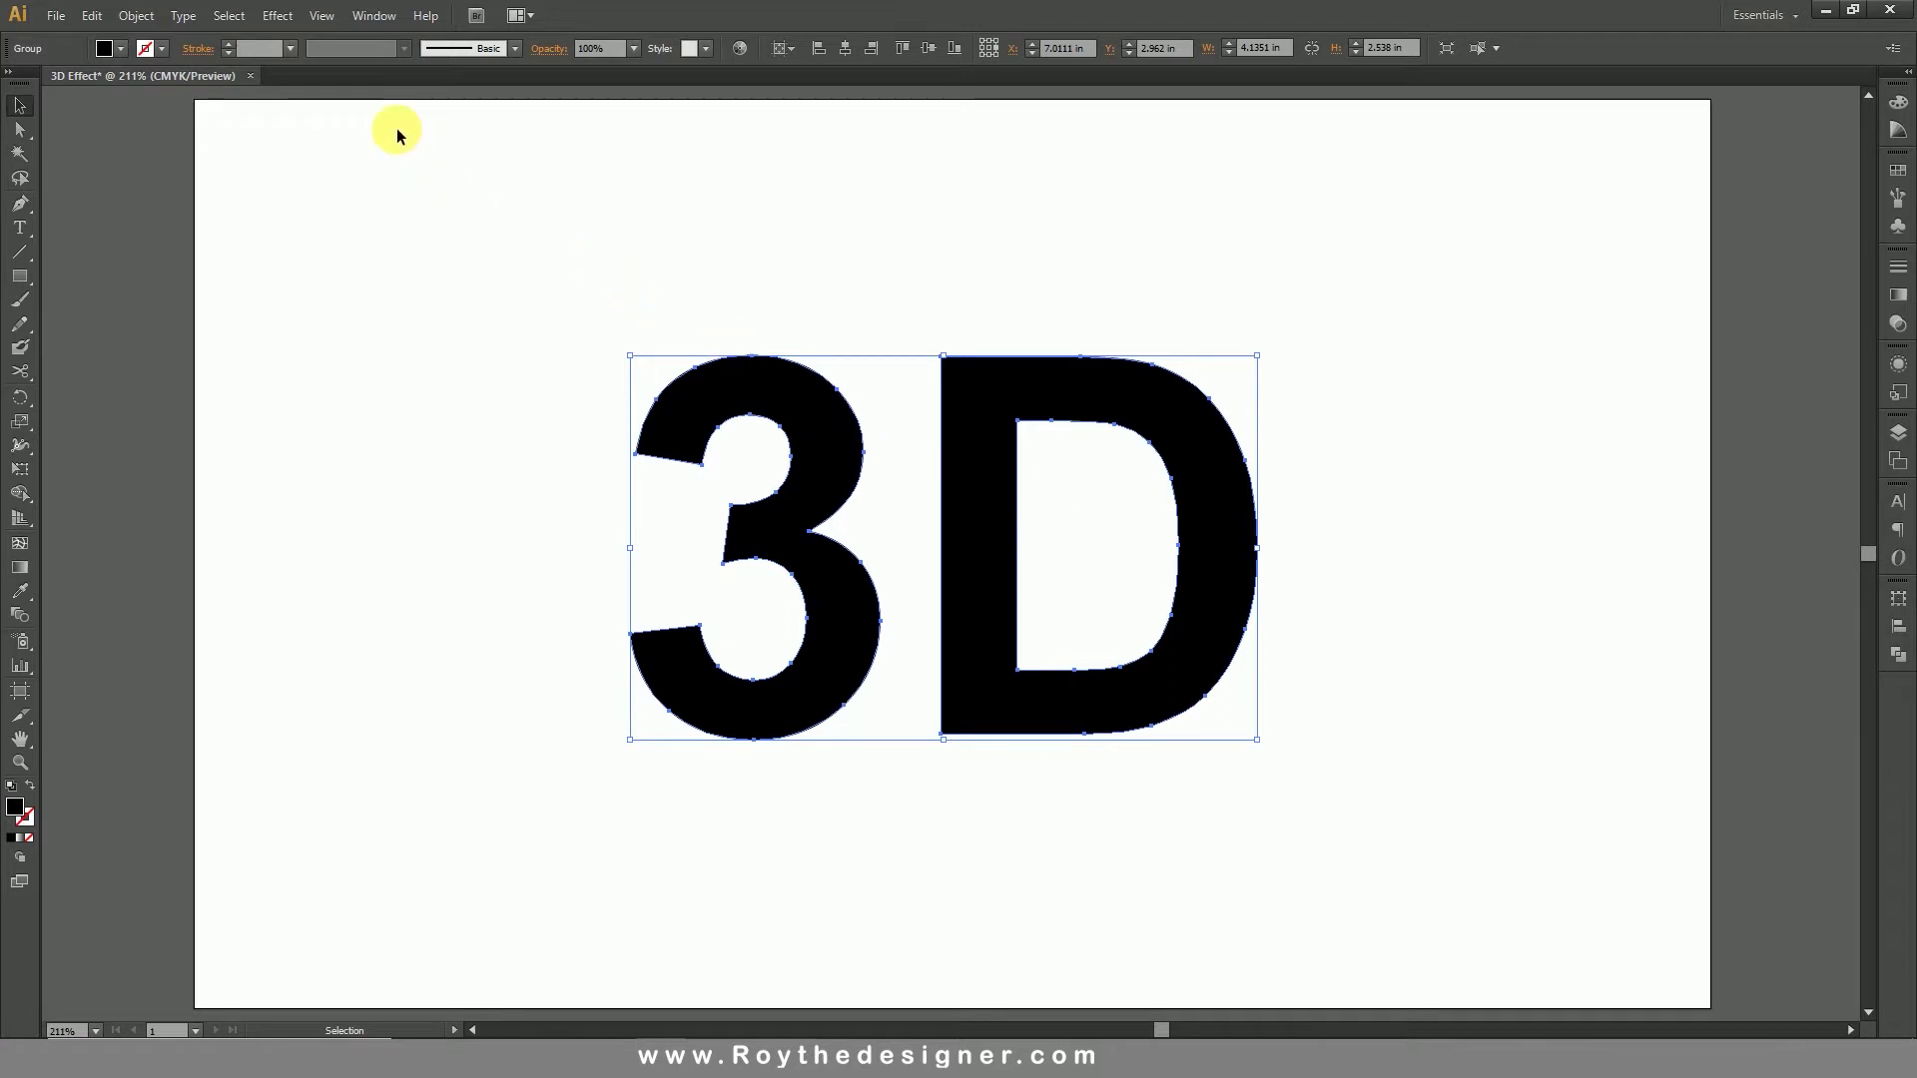
left_click(285, 25)
mouse_move(376, 132)
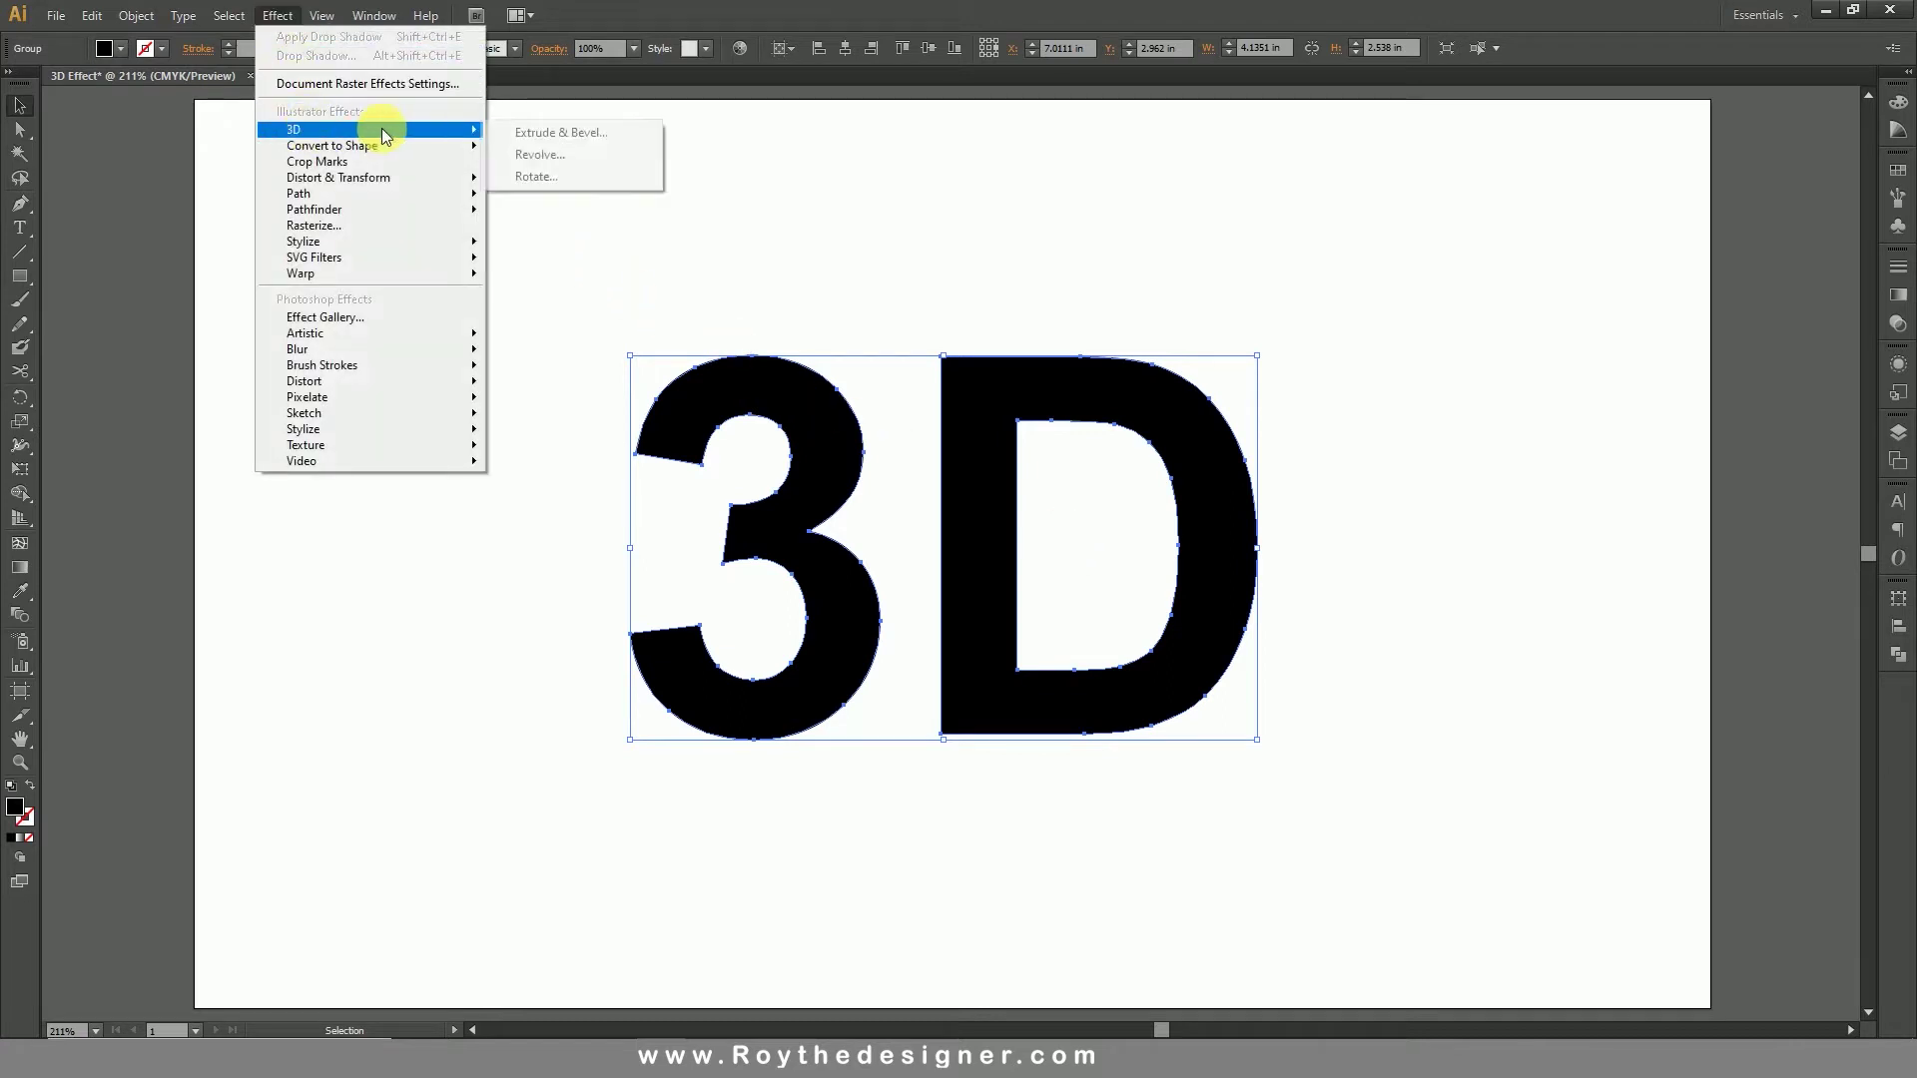
left_click(597, 155)
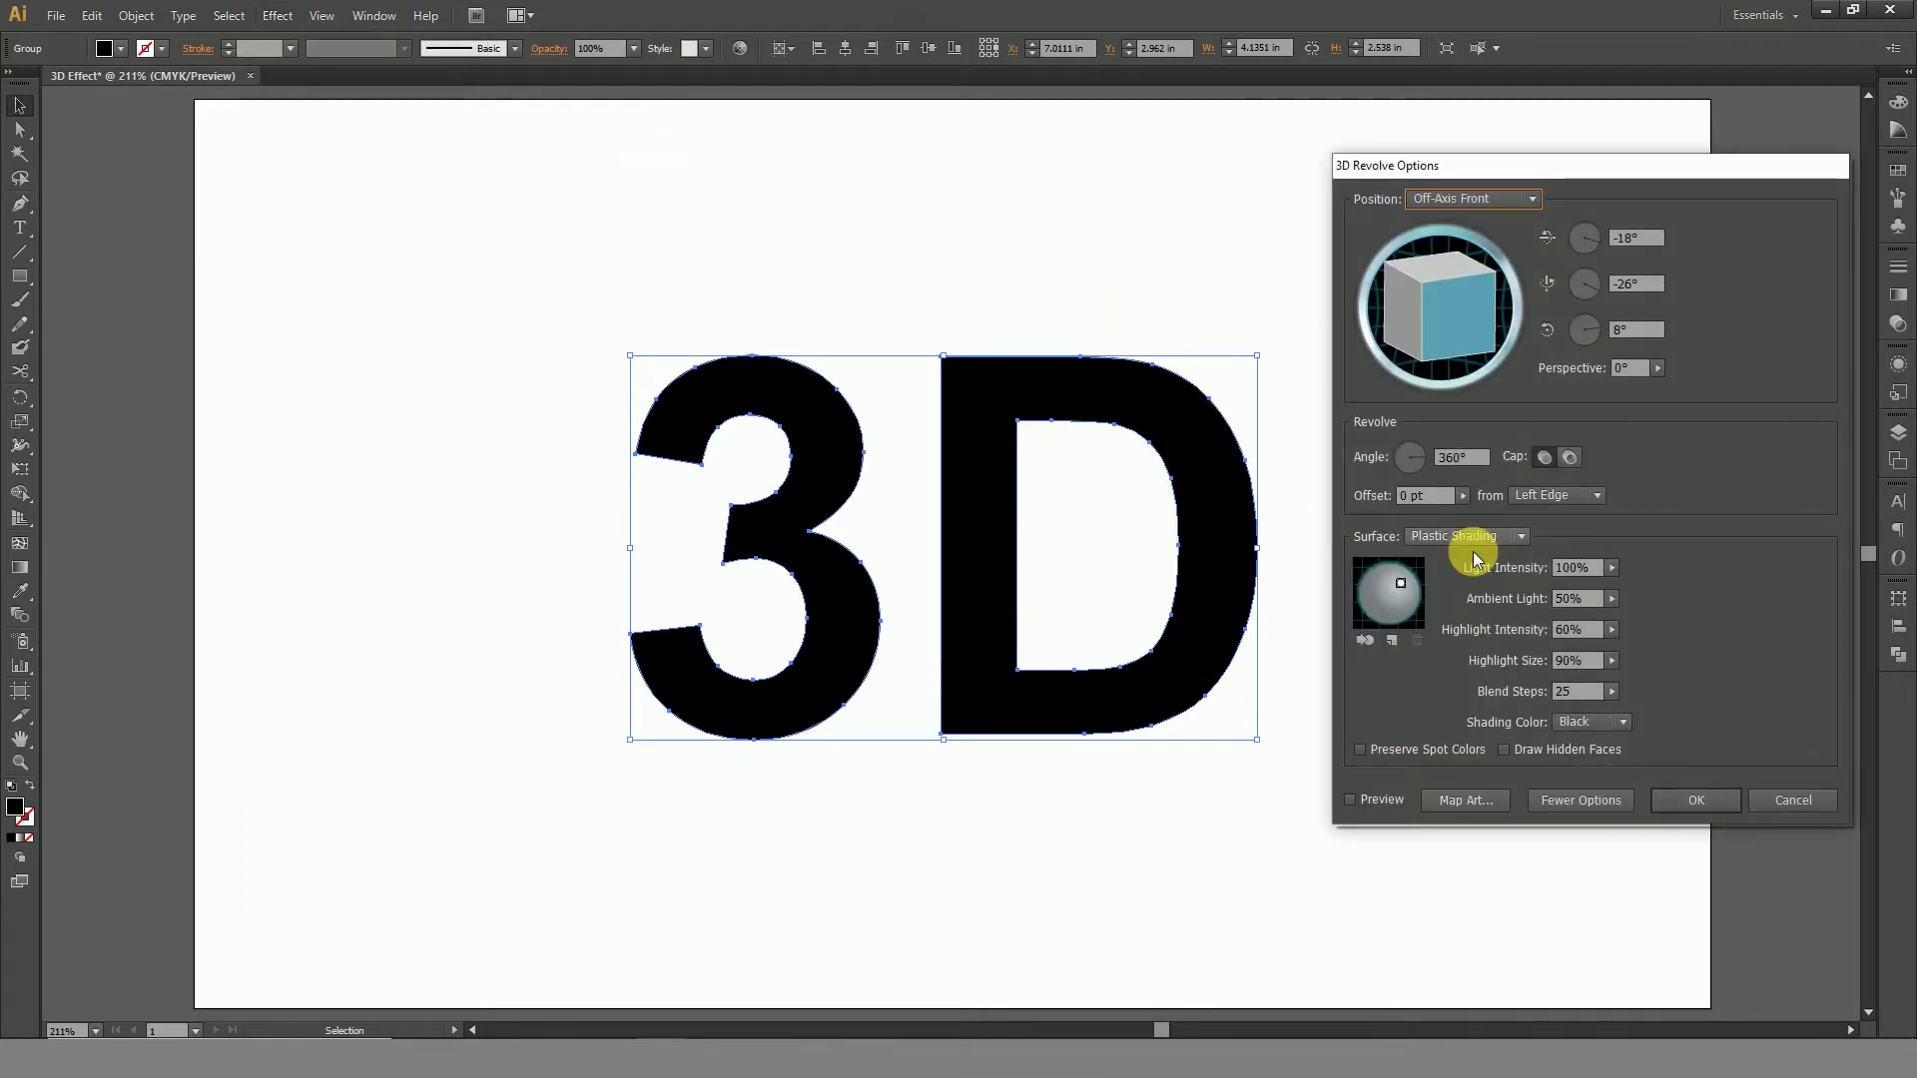
left_click(1356, 799)
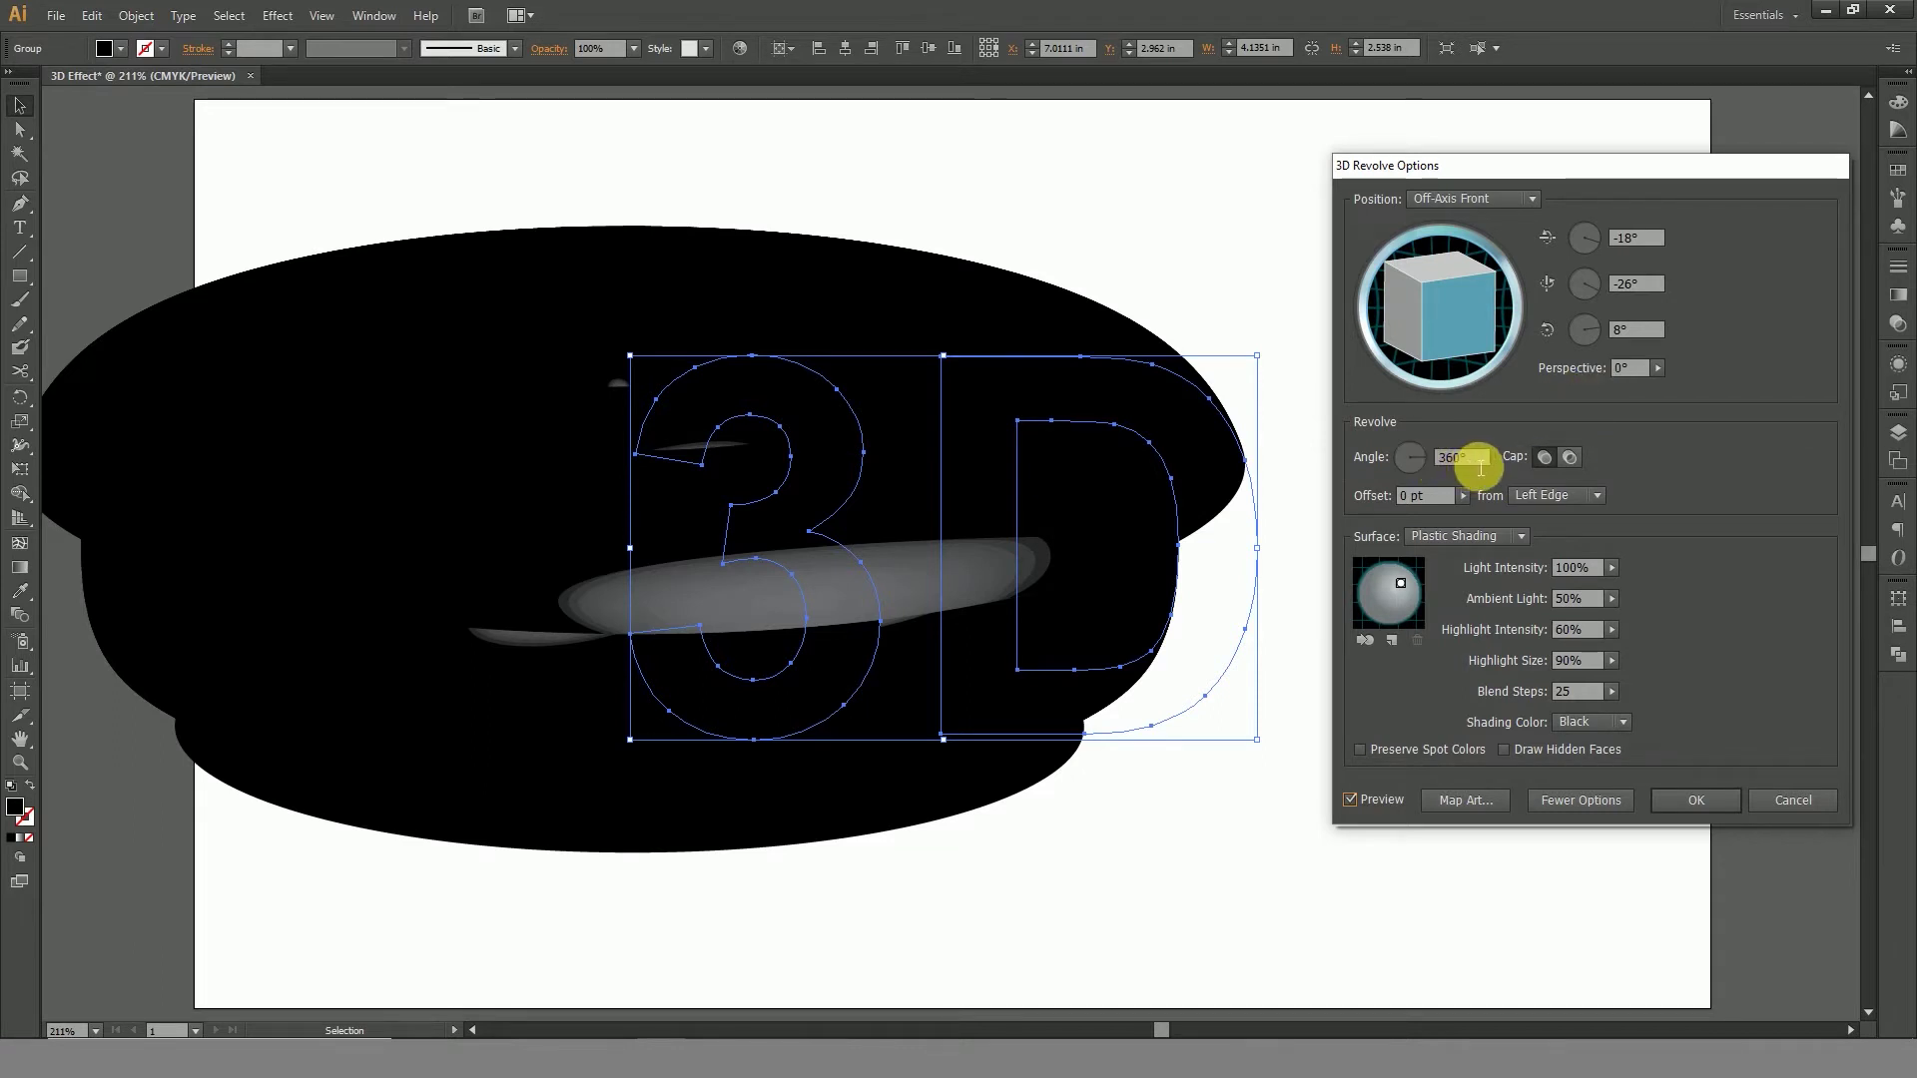
Step: Set the revolve angle to 20° and the perspective to 50°
double_click(1479, 462)
type("2")
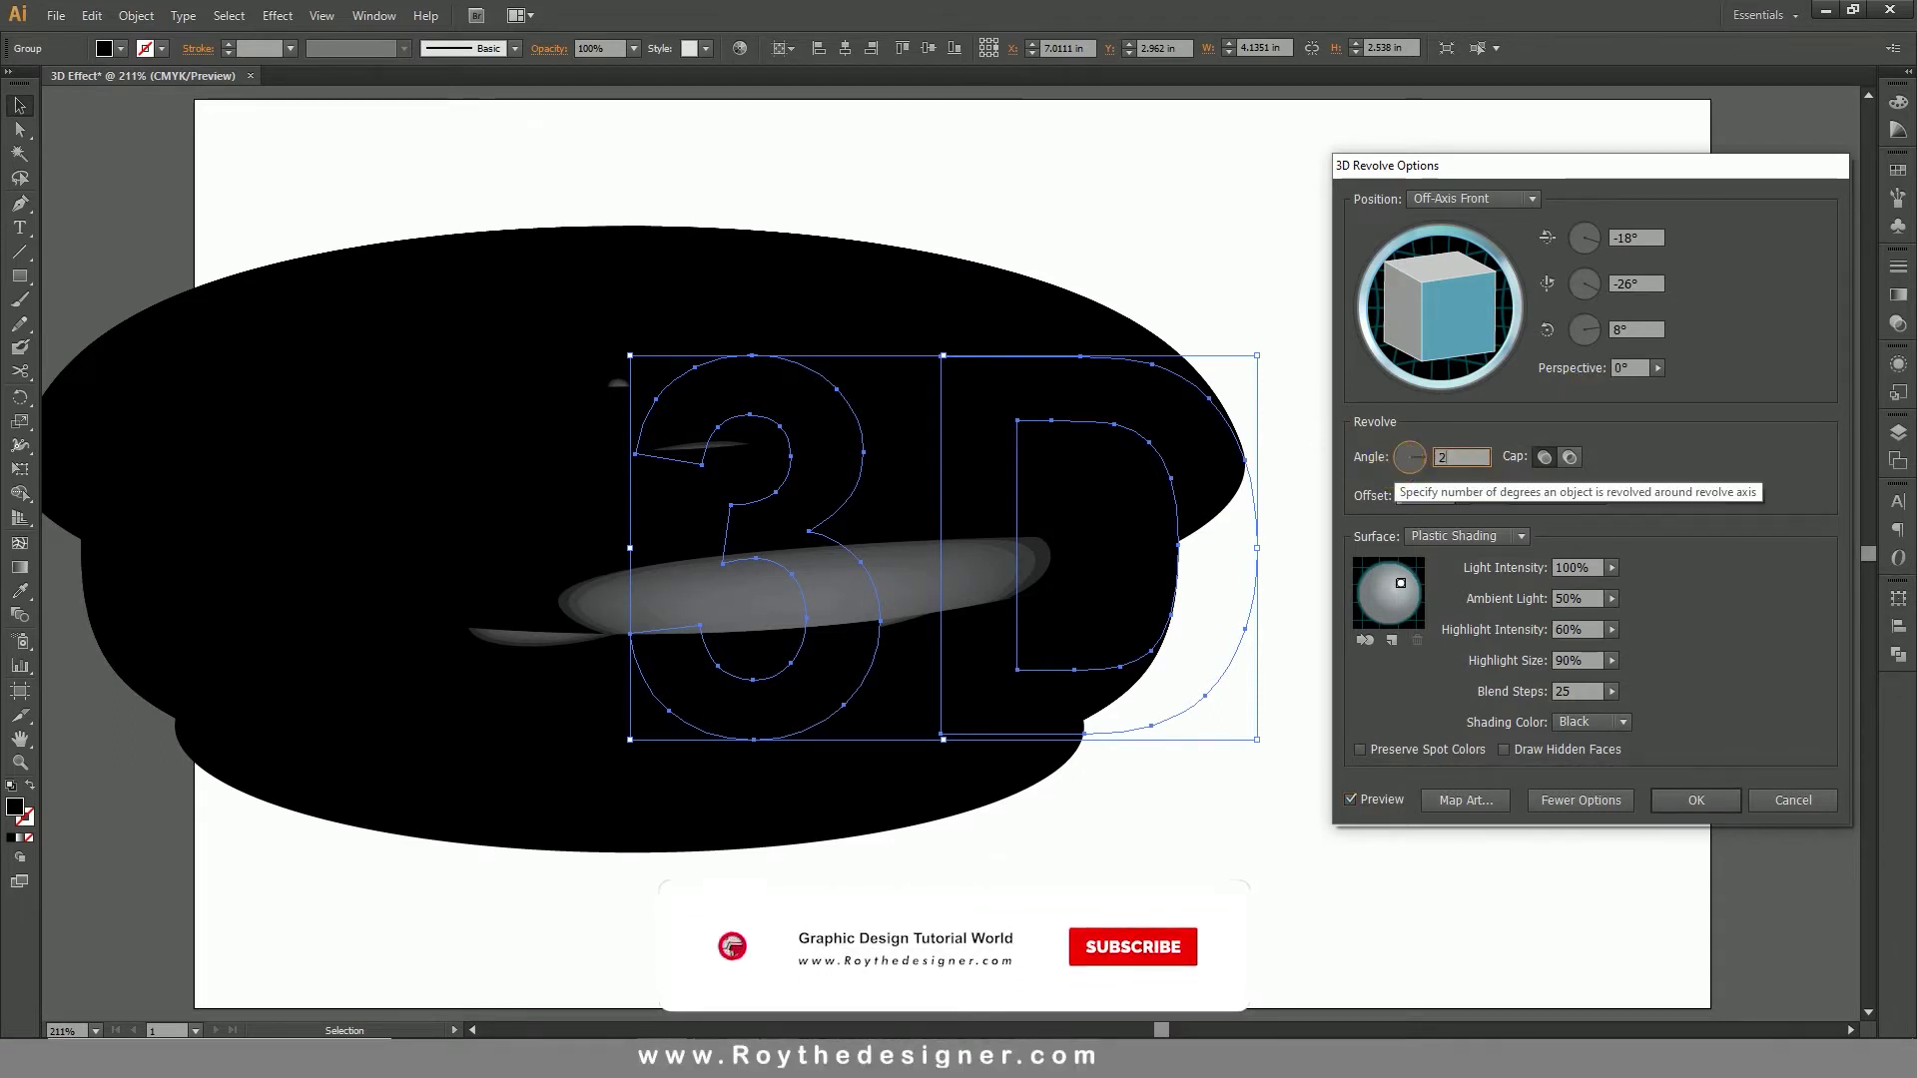
type("0")
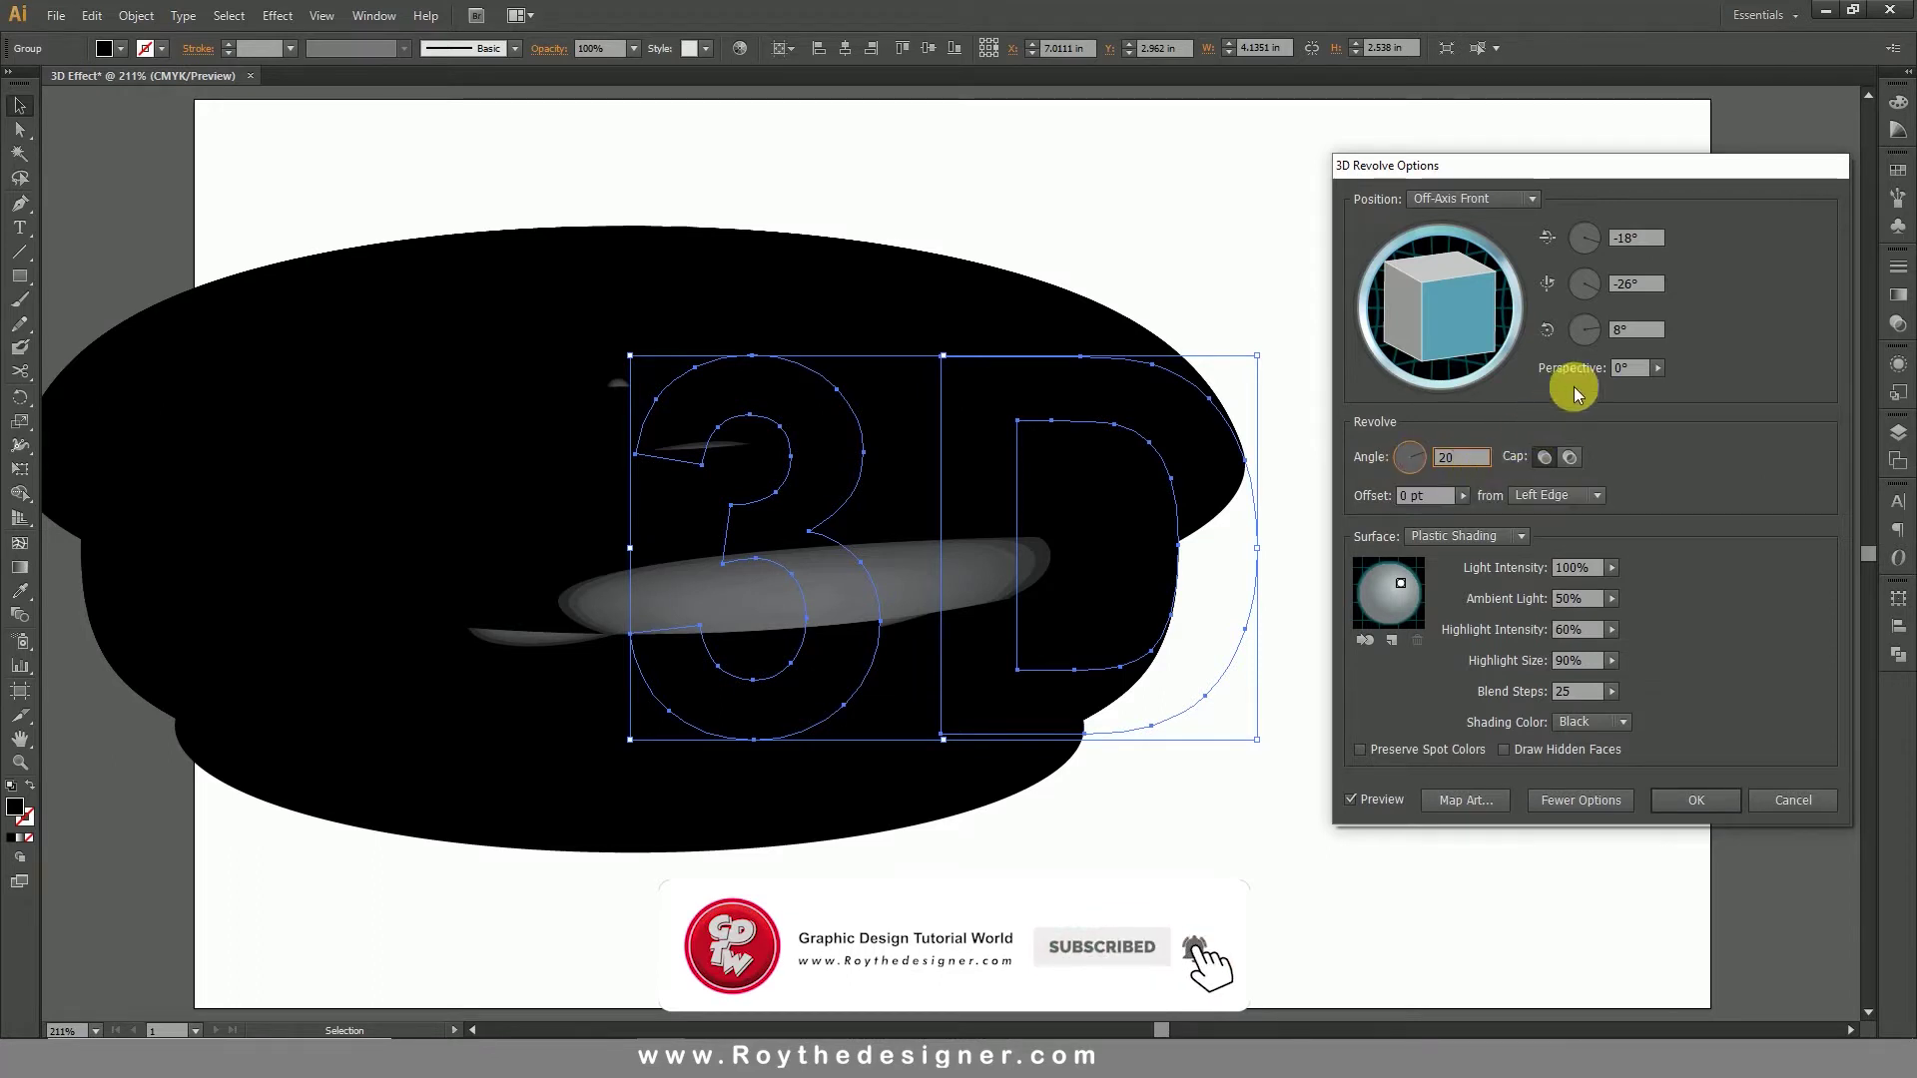
left_click(1645, 369)
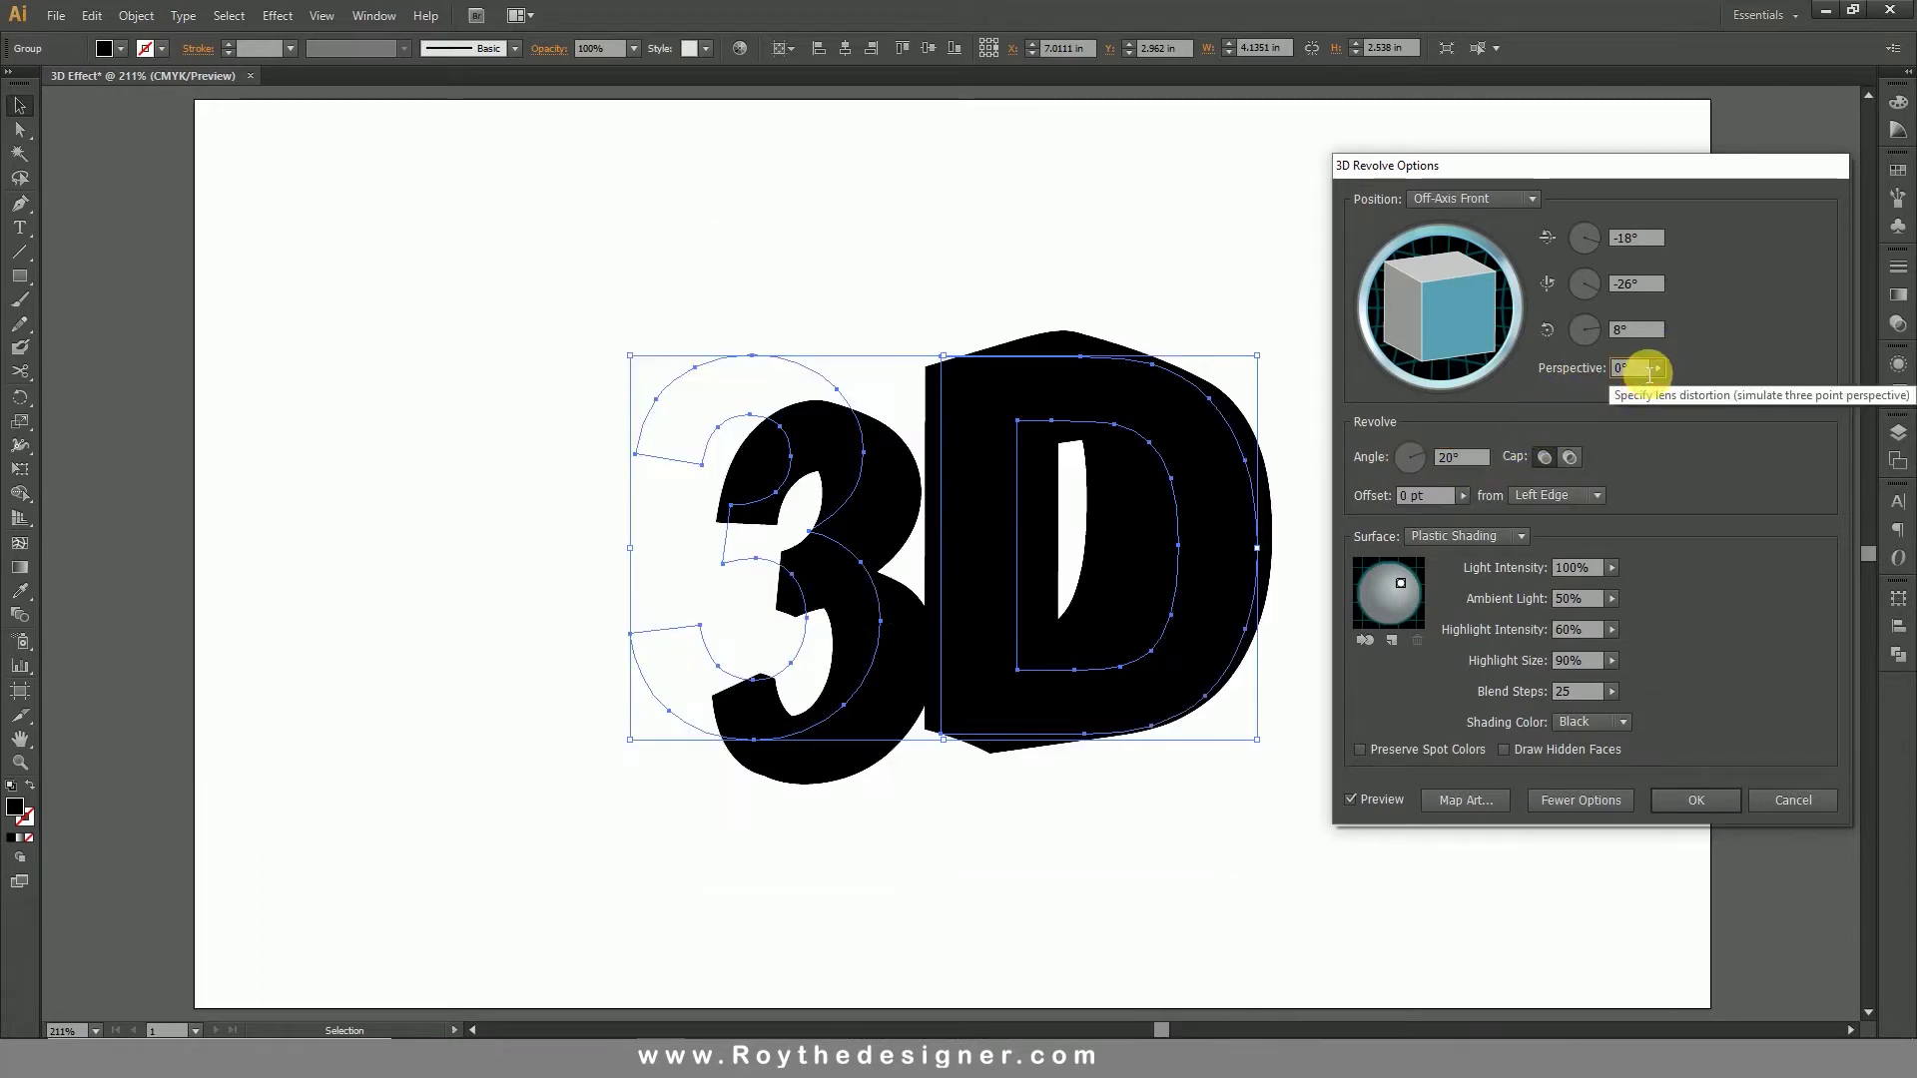
left_click_drag(1650, 372, 1592, 376)
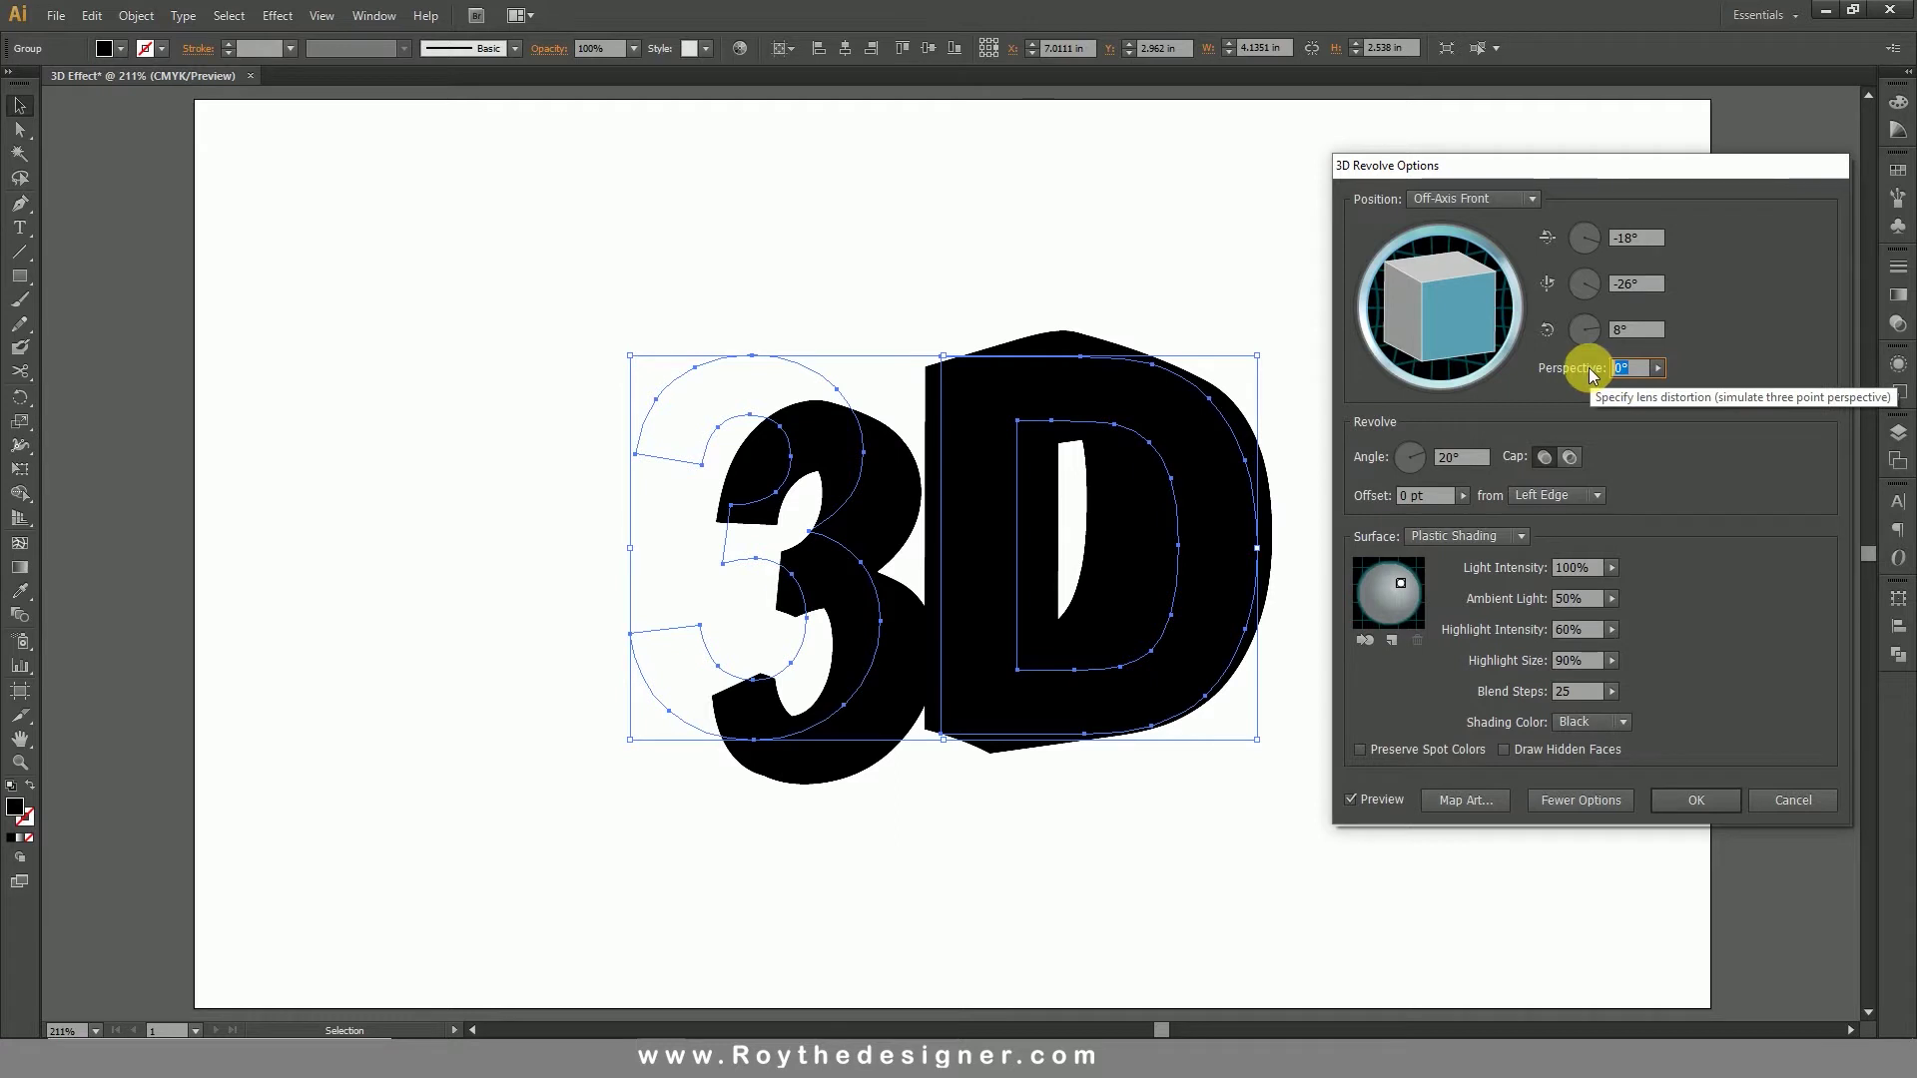
type("50")
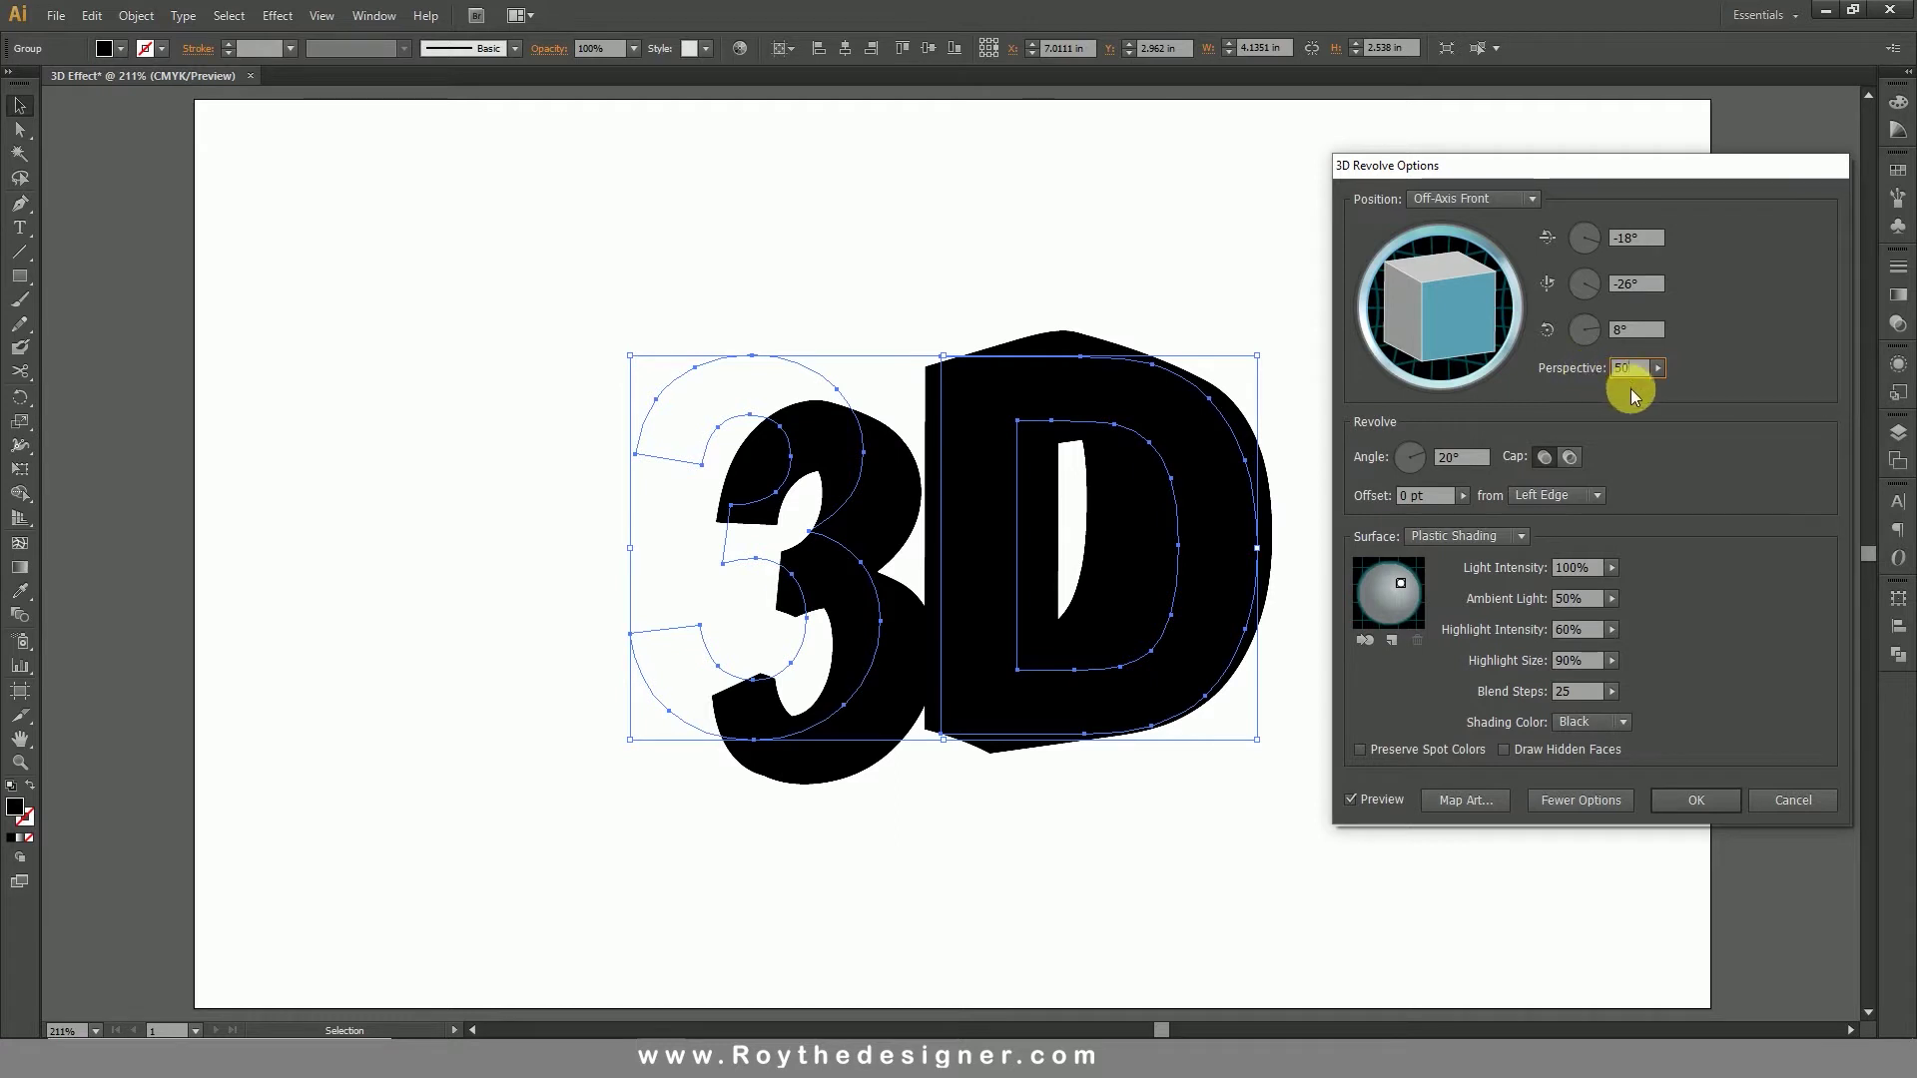
left_click(1641, 333)
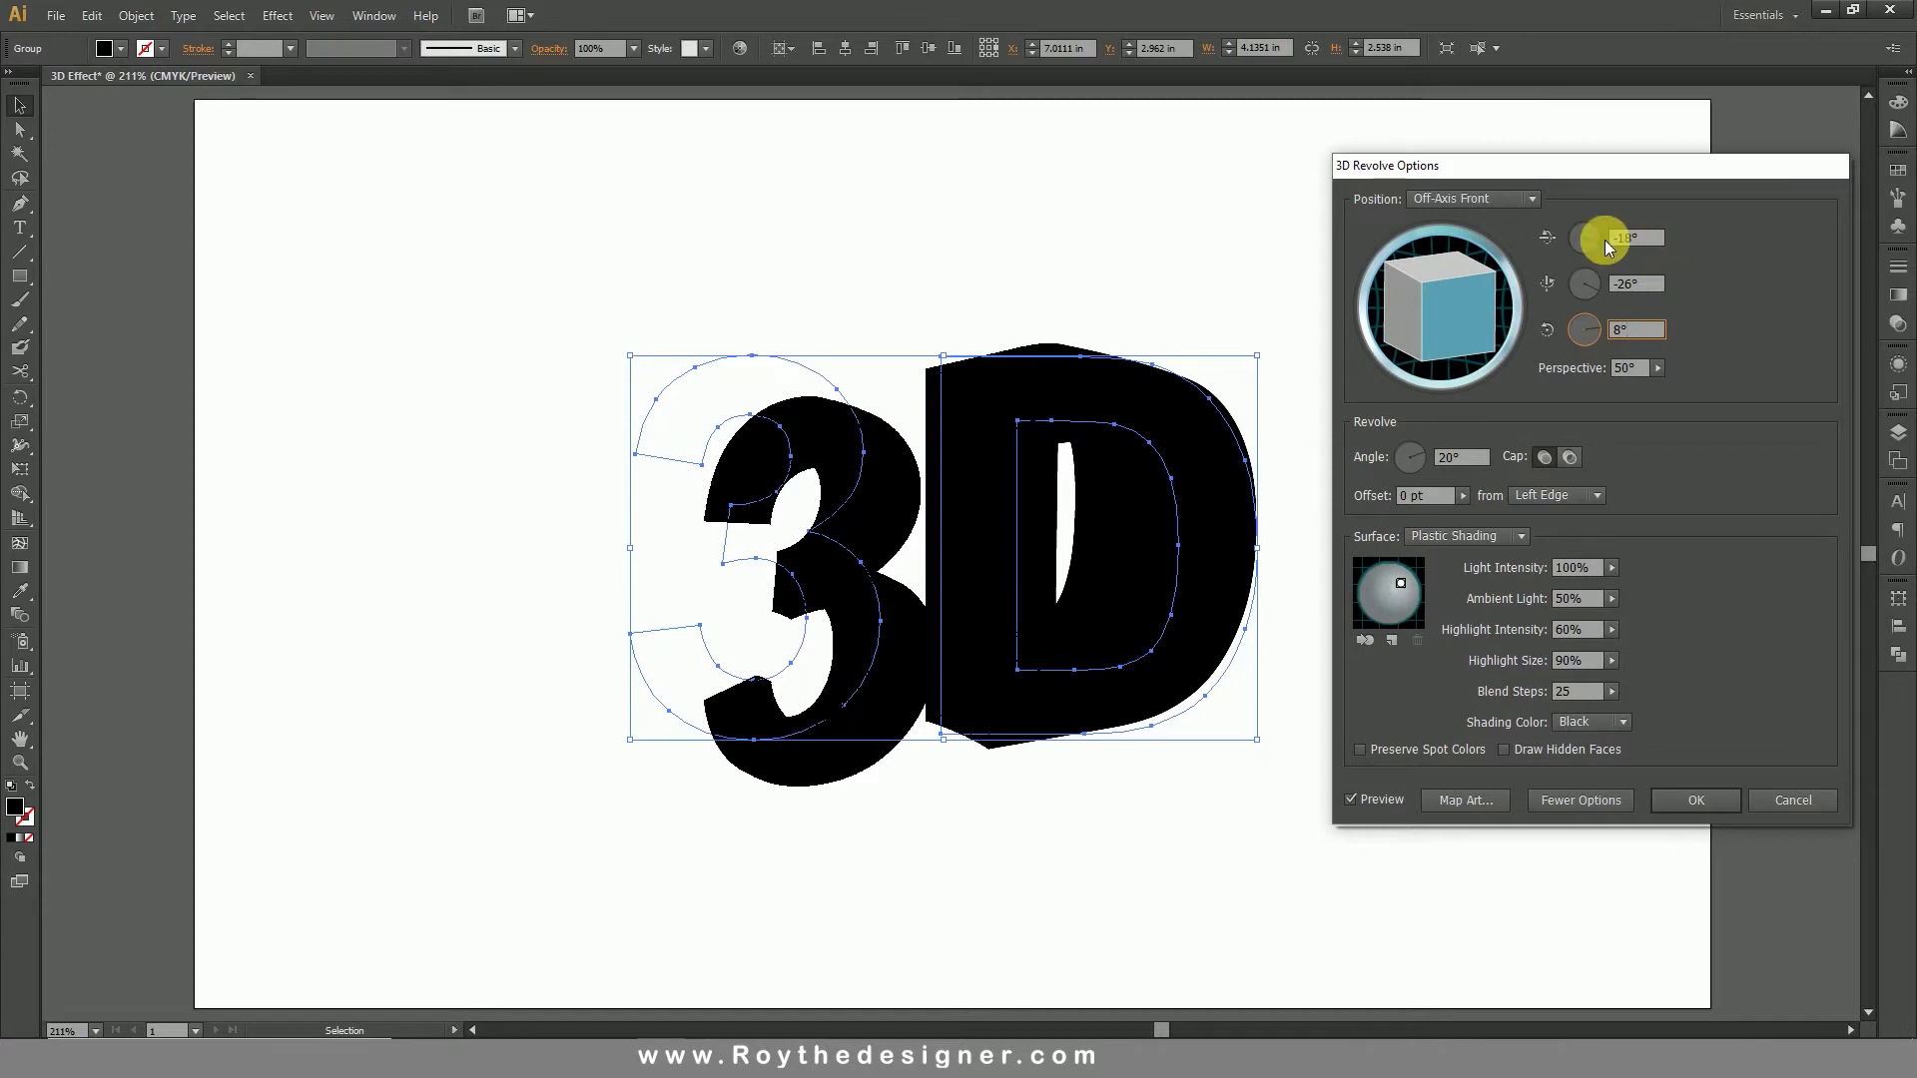
Step: Set the revolve effect's rotation to 35° around X, -22° around Y and 20° around Z
left_click_drag(1603, 240, 1603, 229)
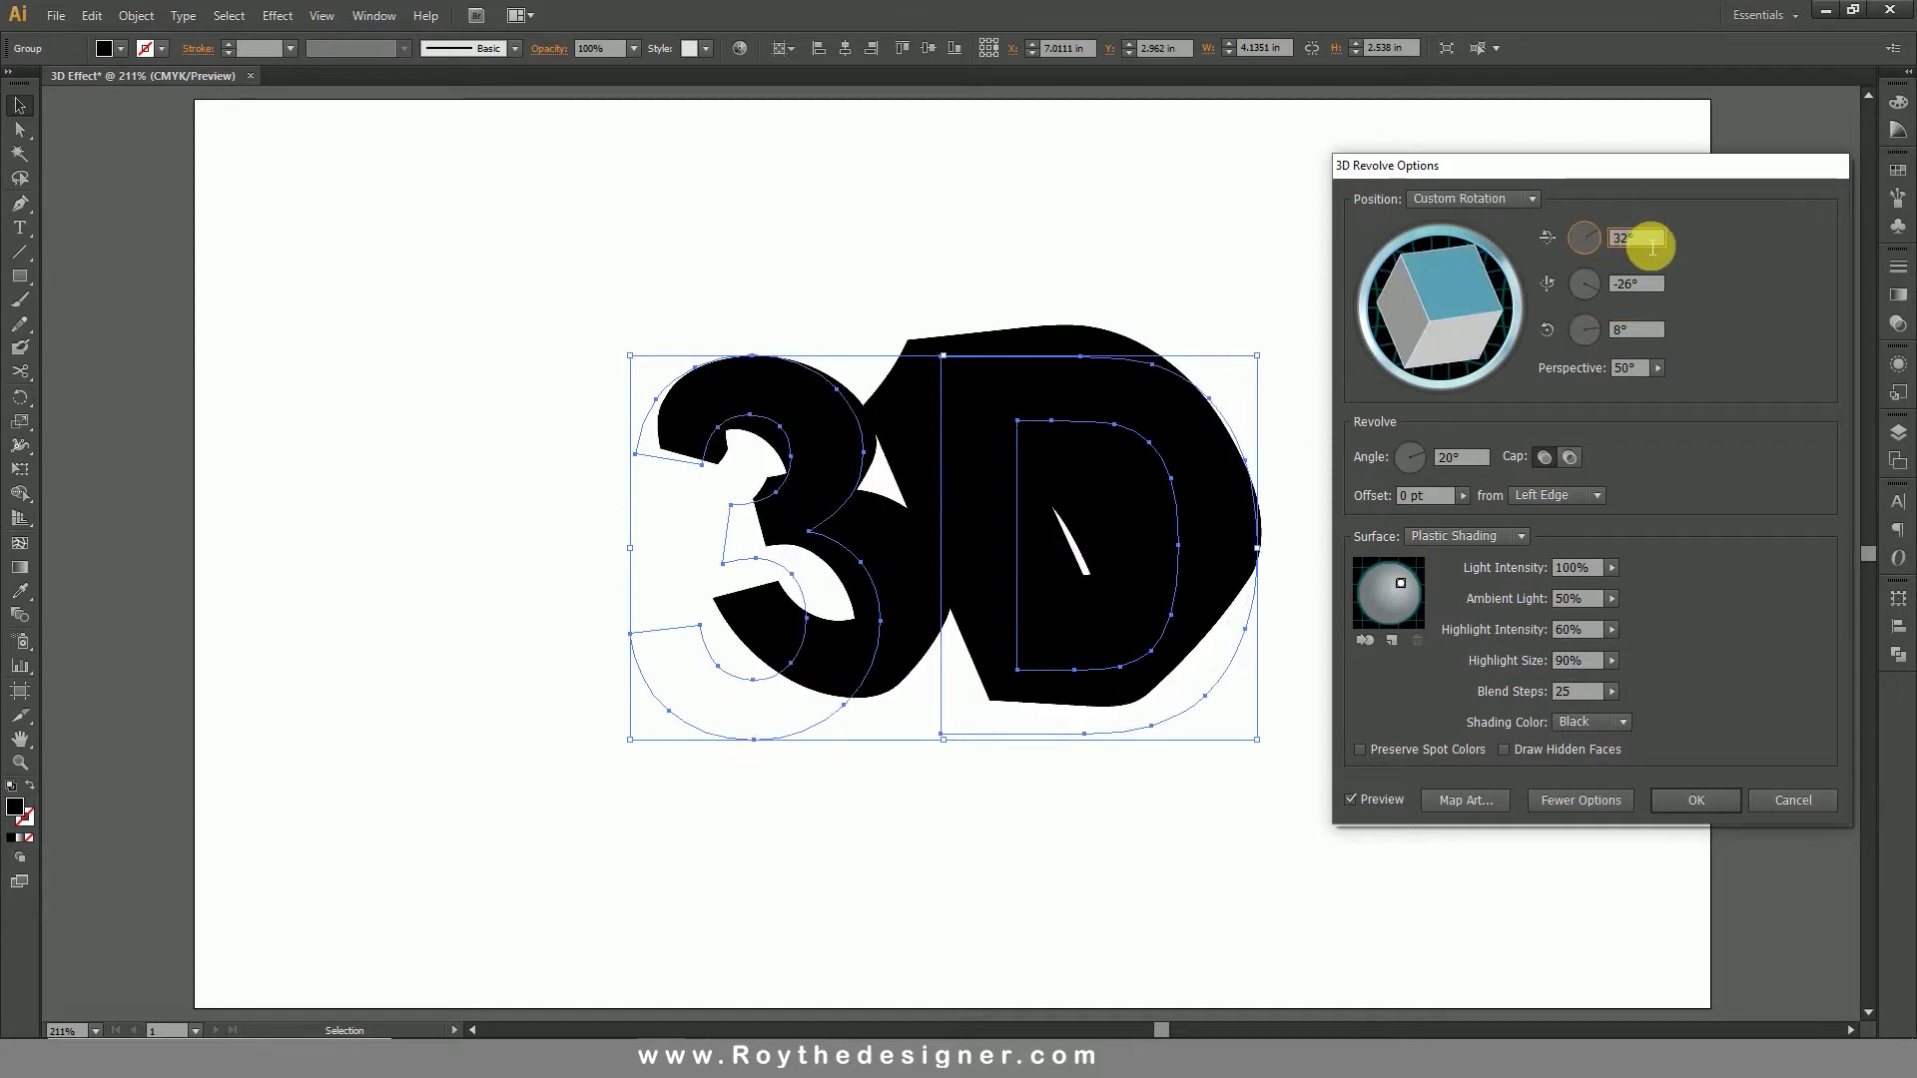
double_click(1654, 247)
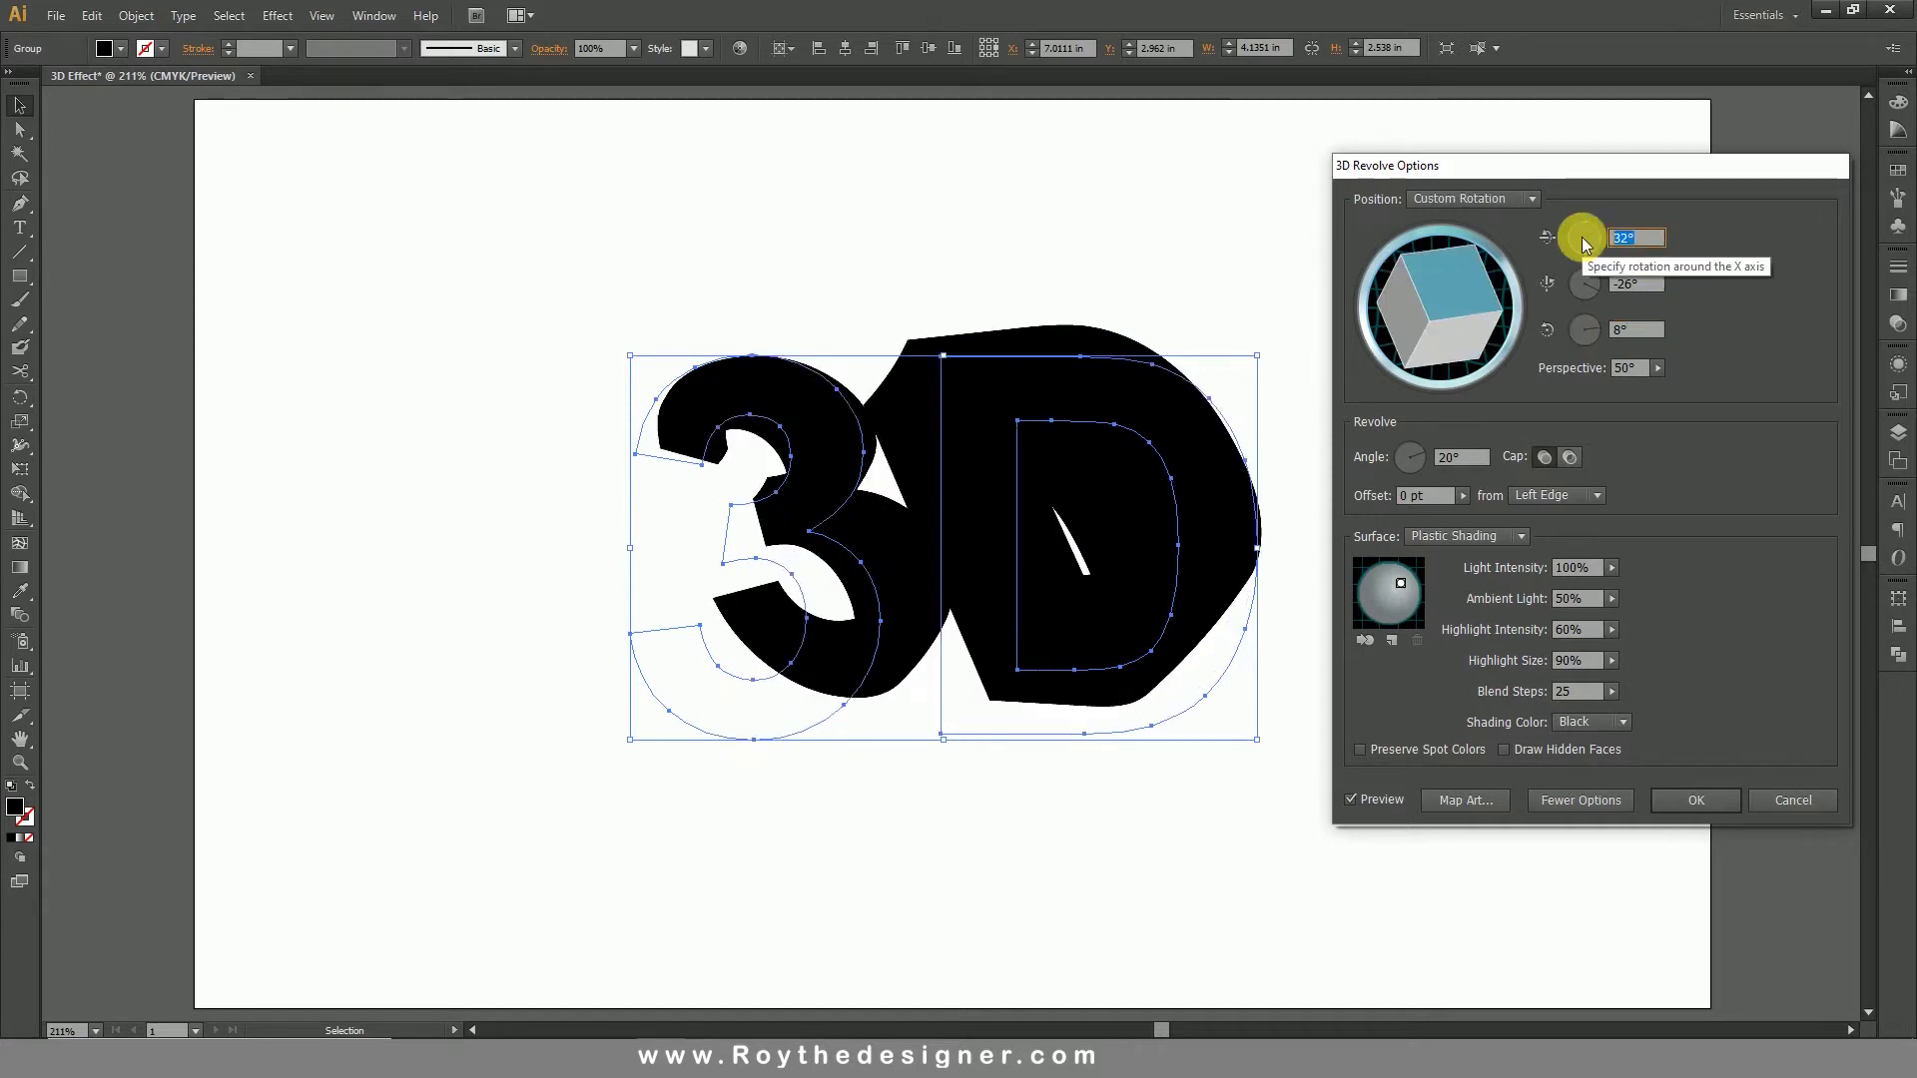
type("35")
double_click(1655, 291)
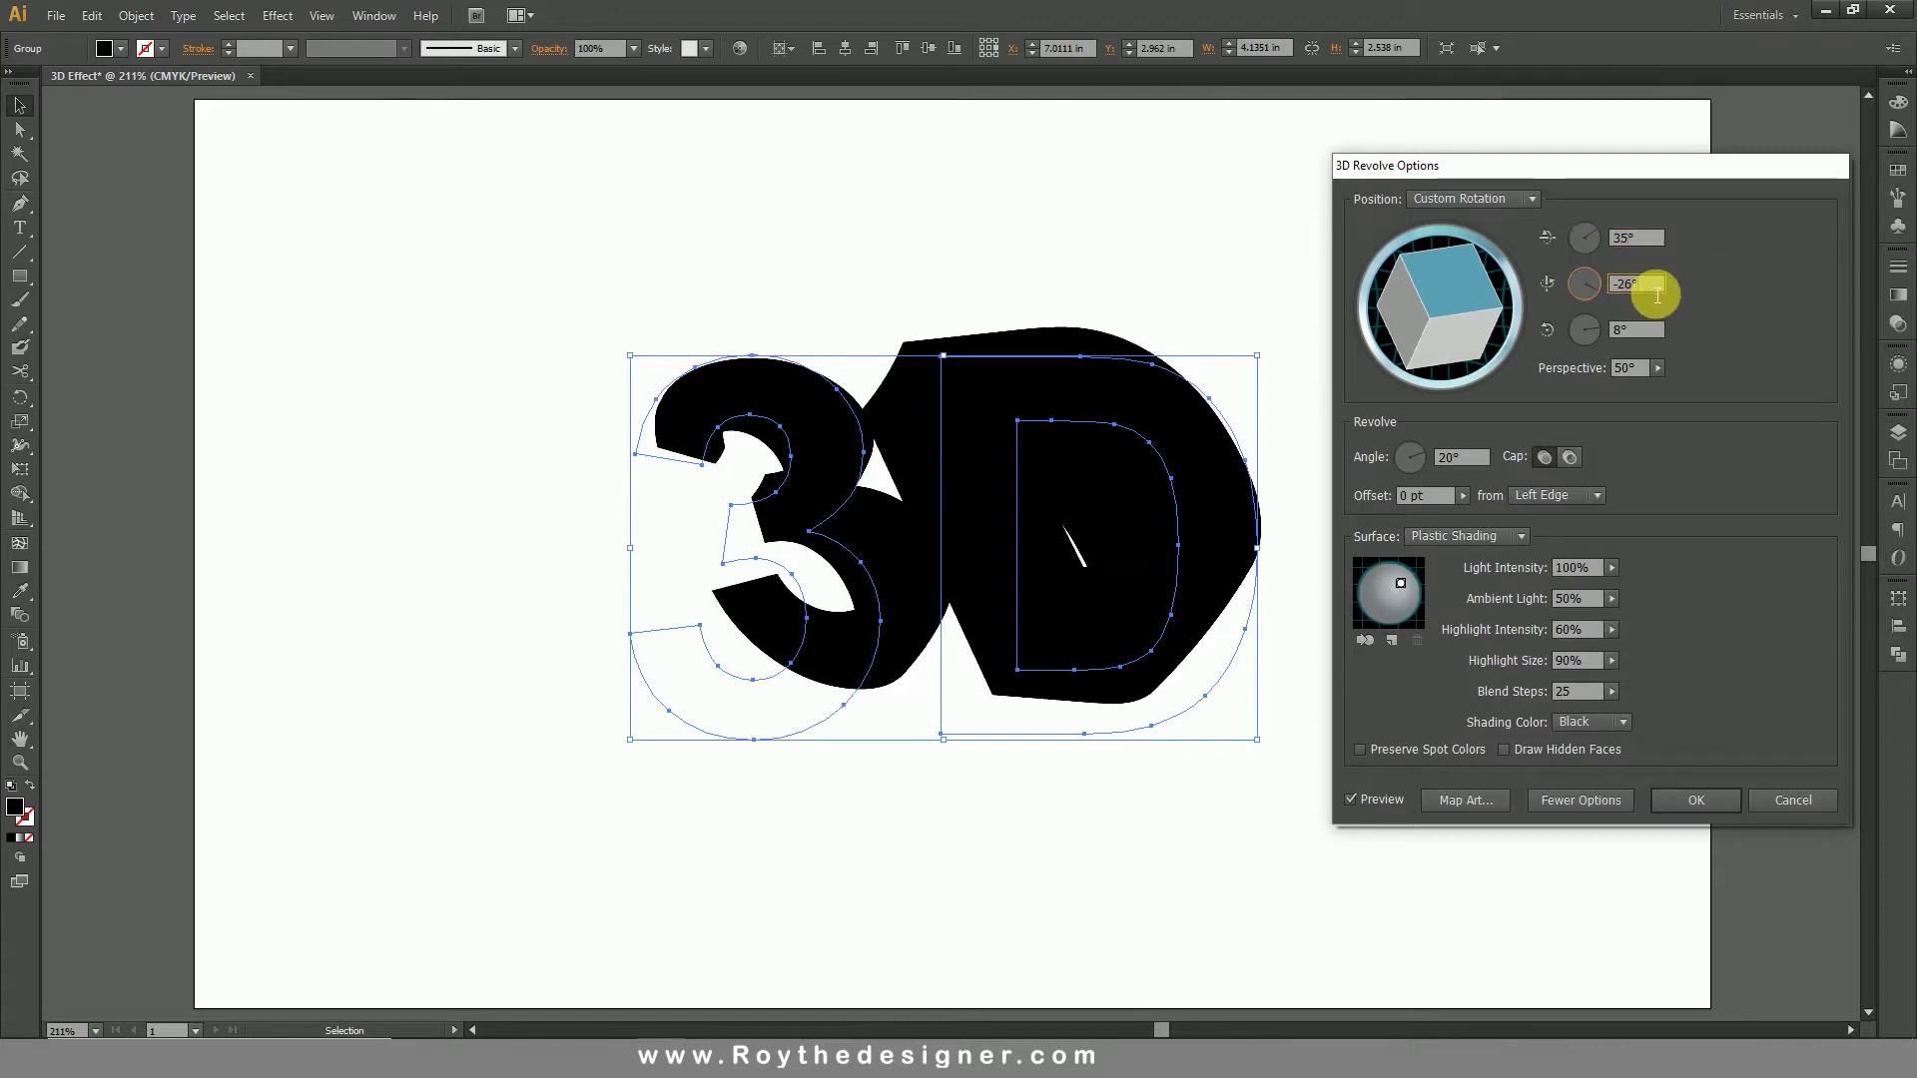
left_click_drag(1659, 295, 1573, 287)
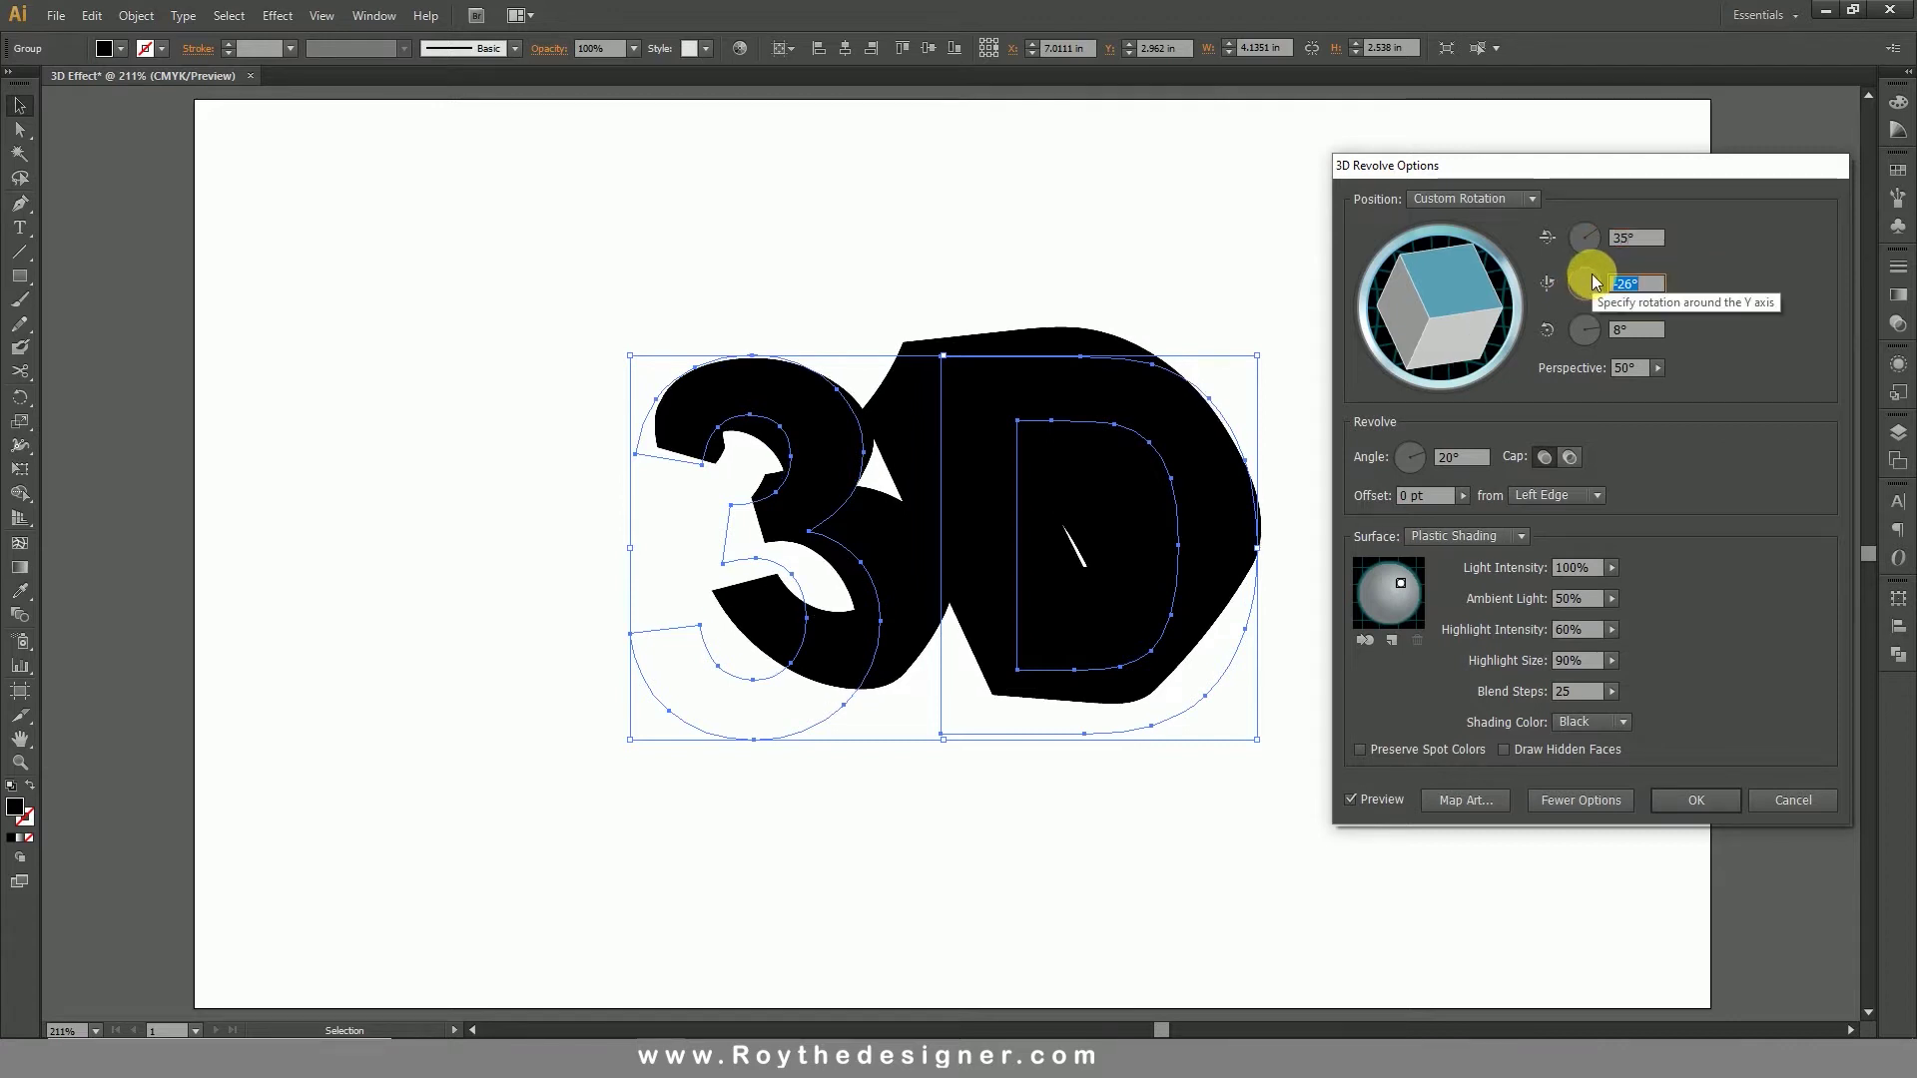
type("-22")
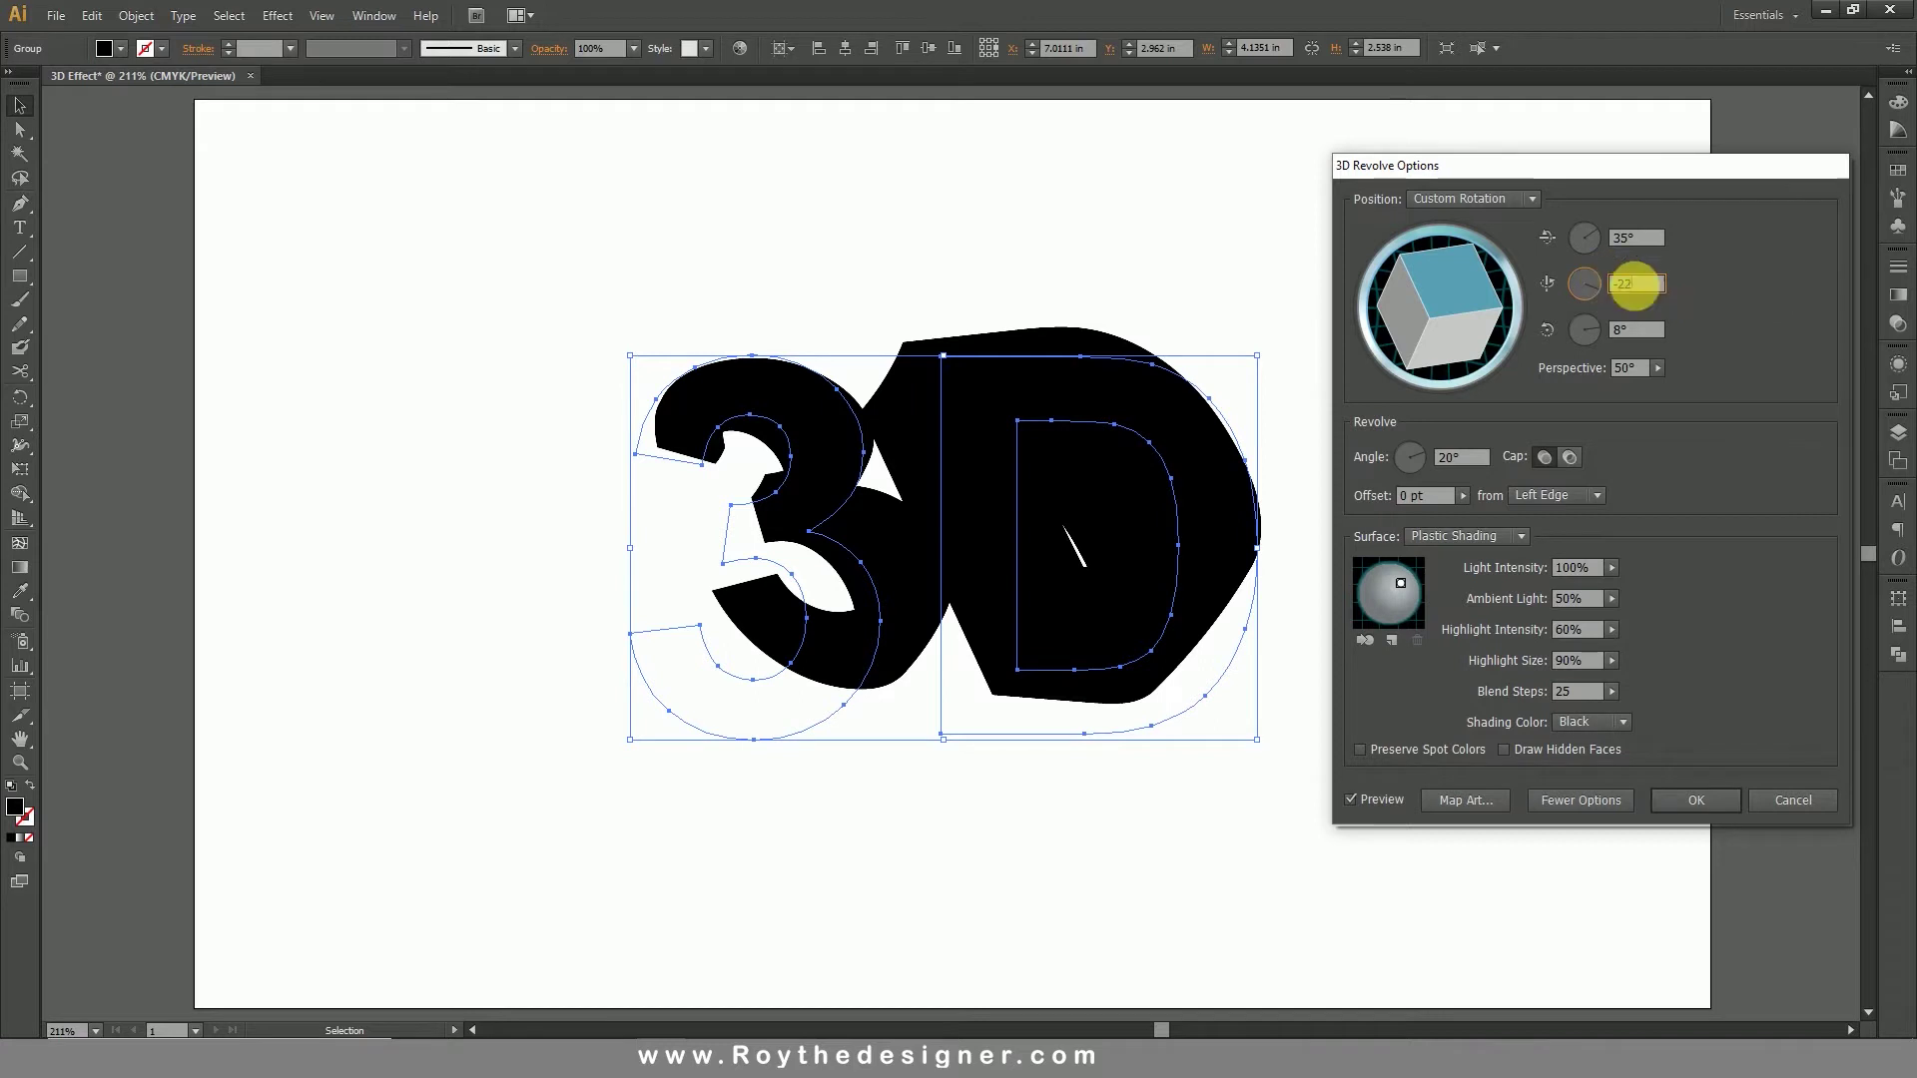
double_click(1637, 331)
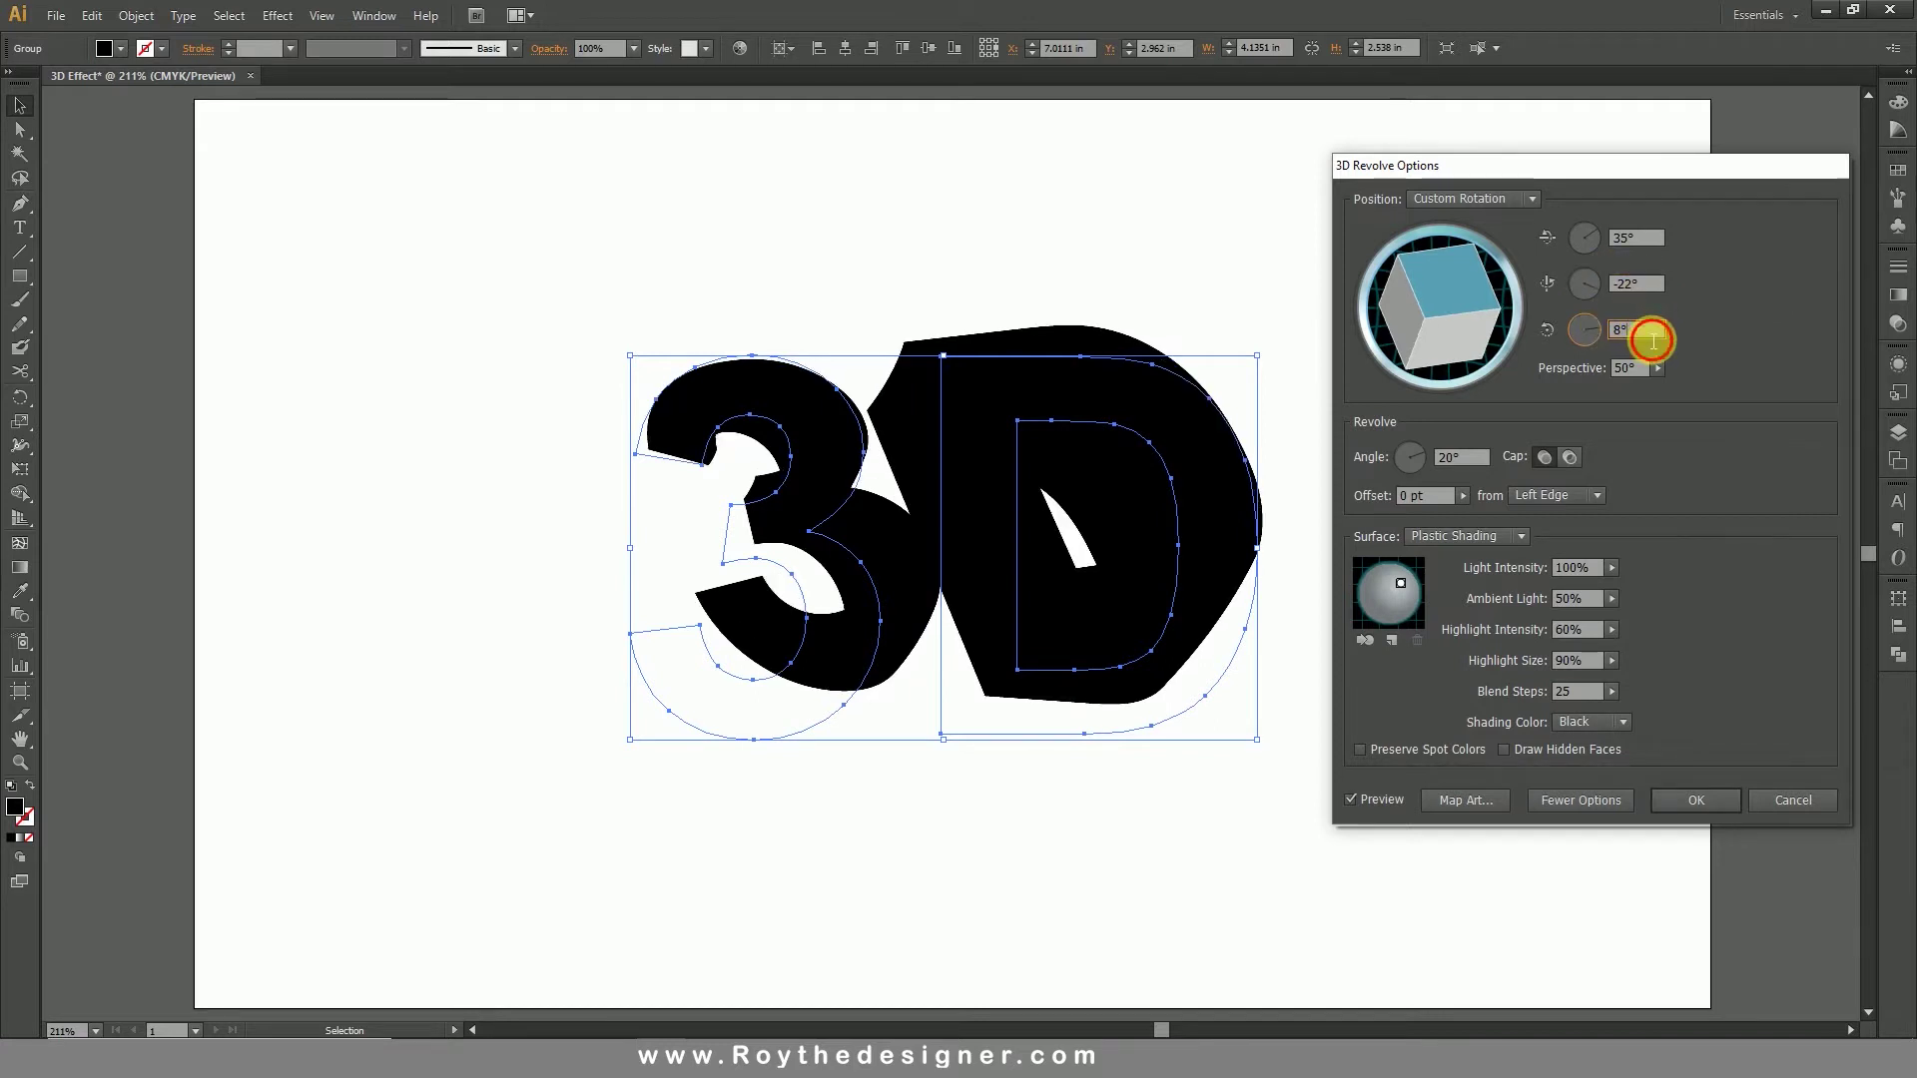
type("20")
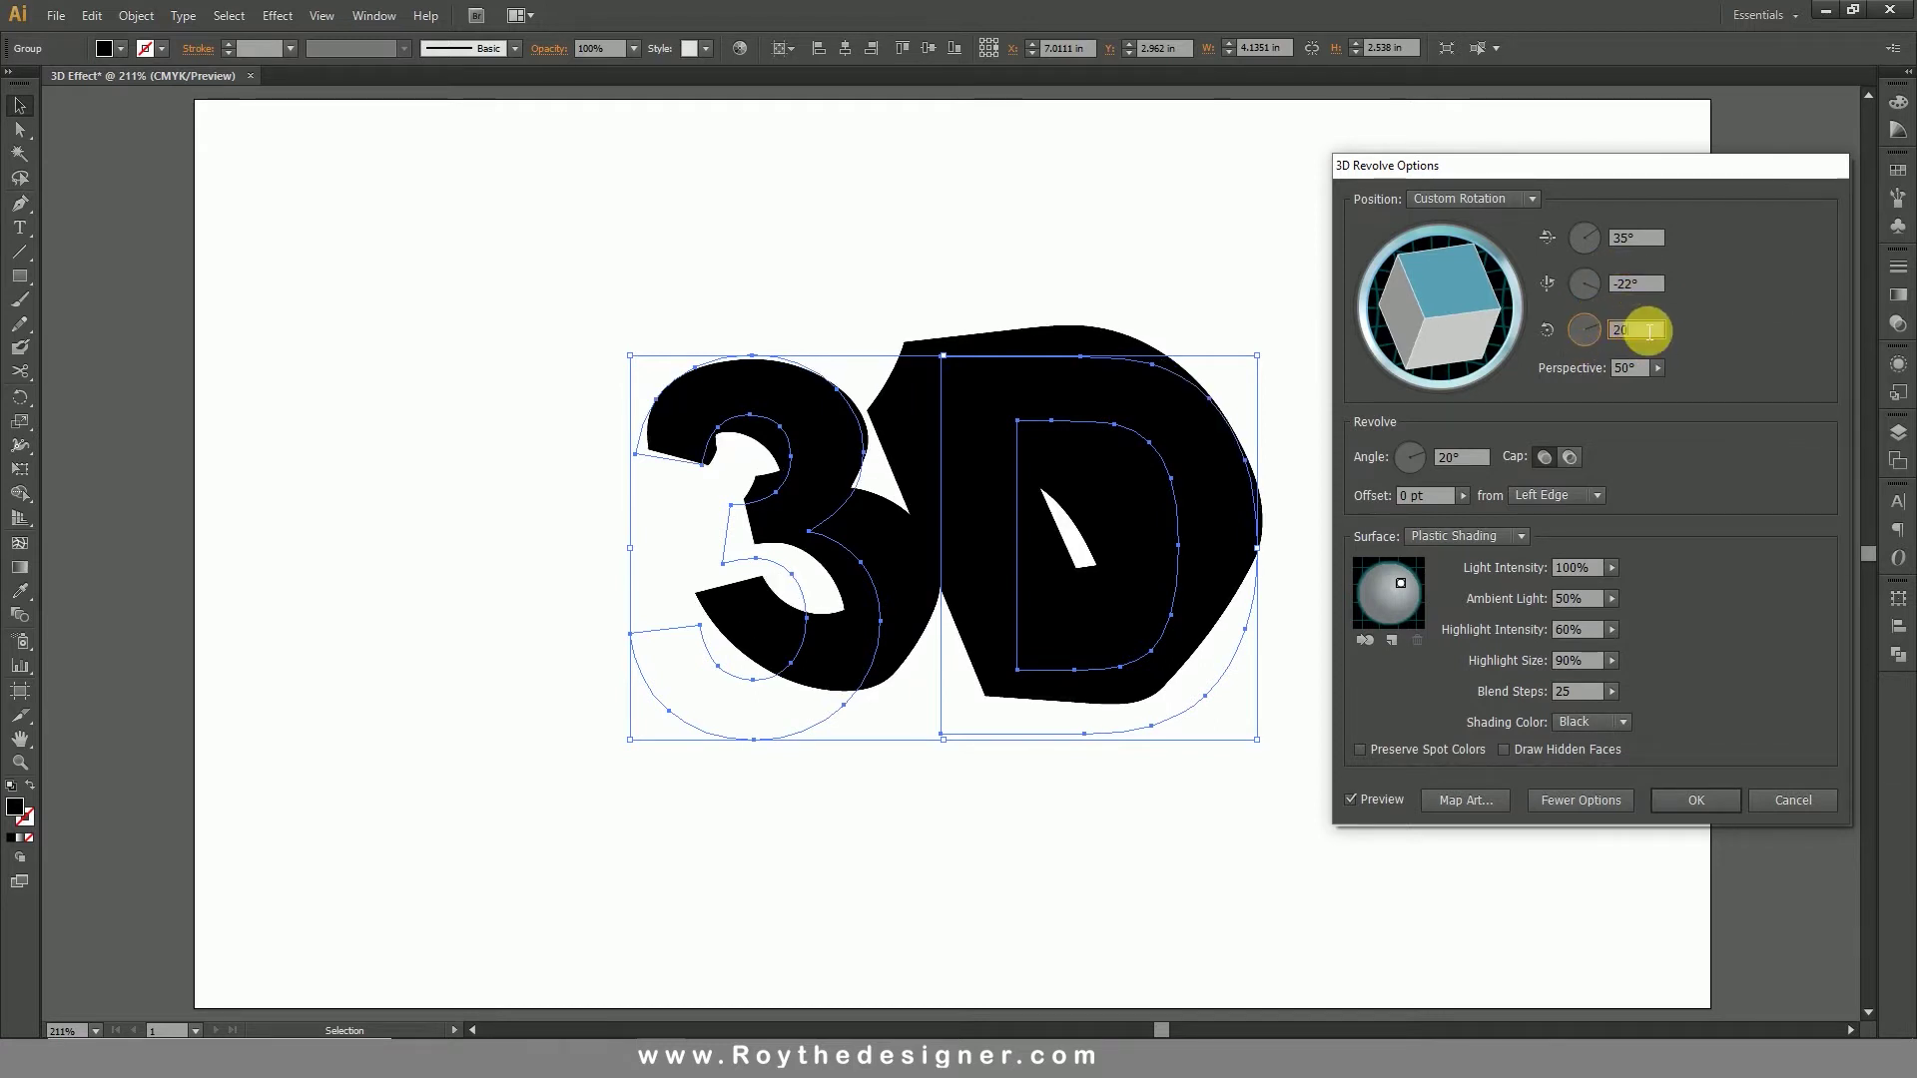
left_click(1661, 289)
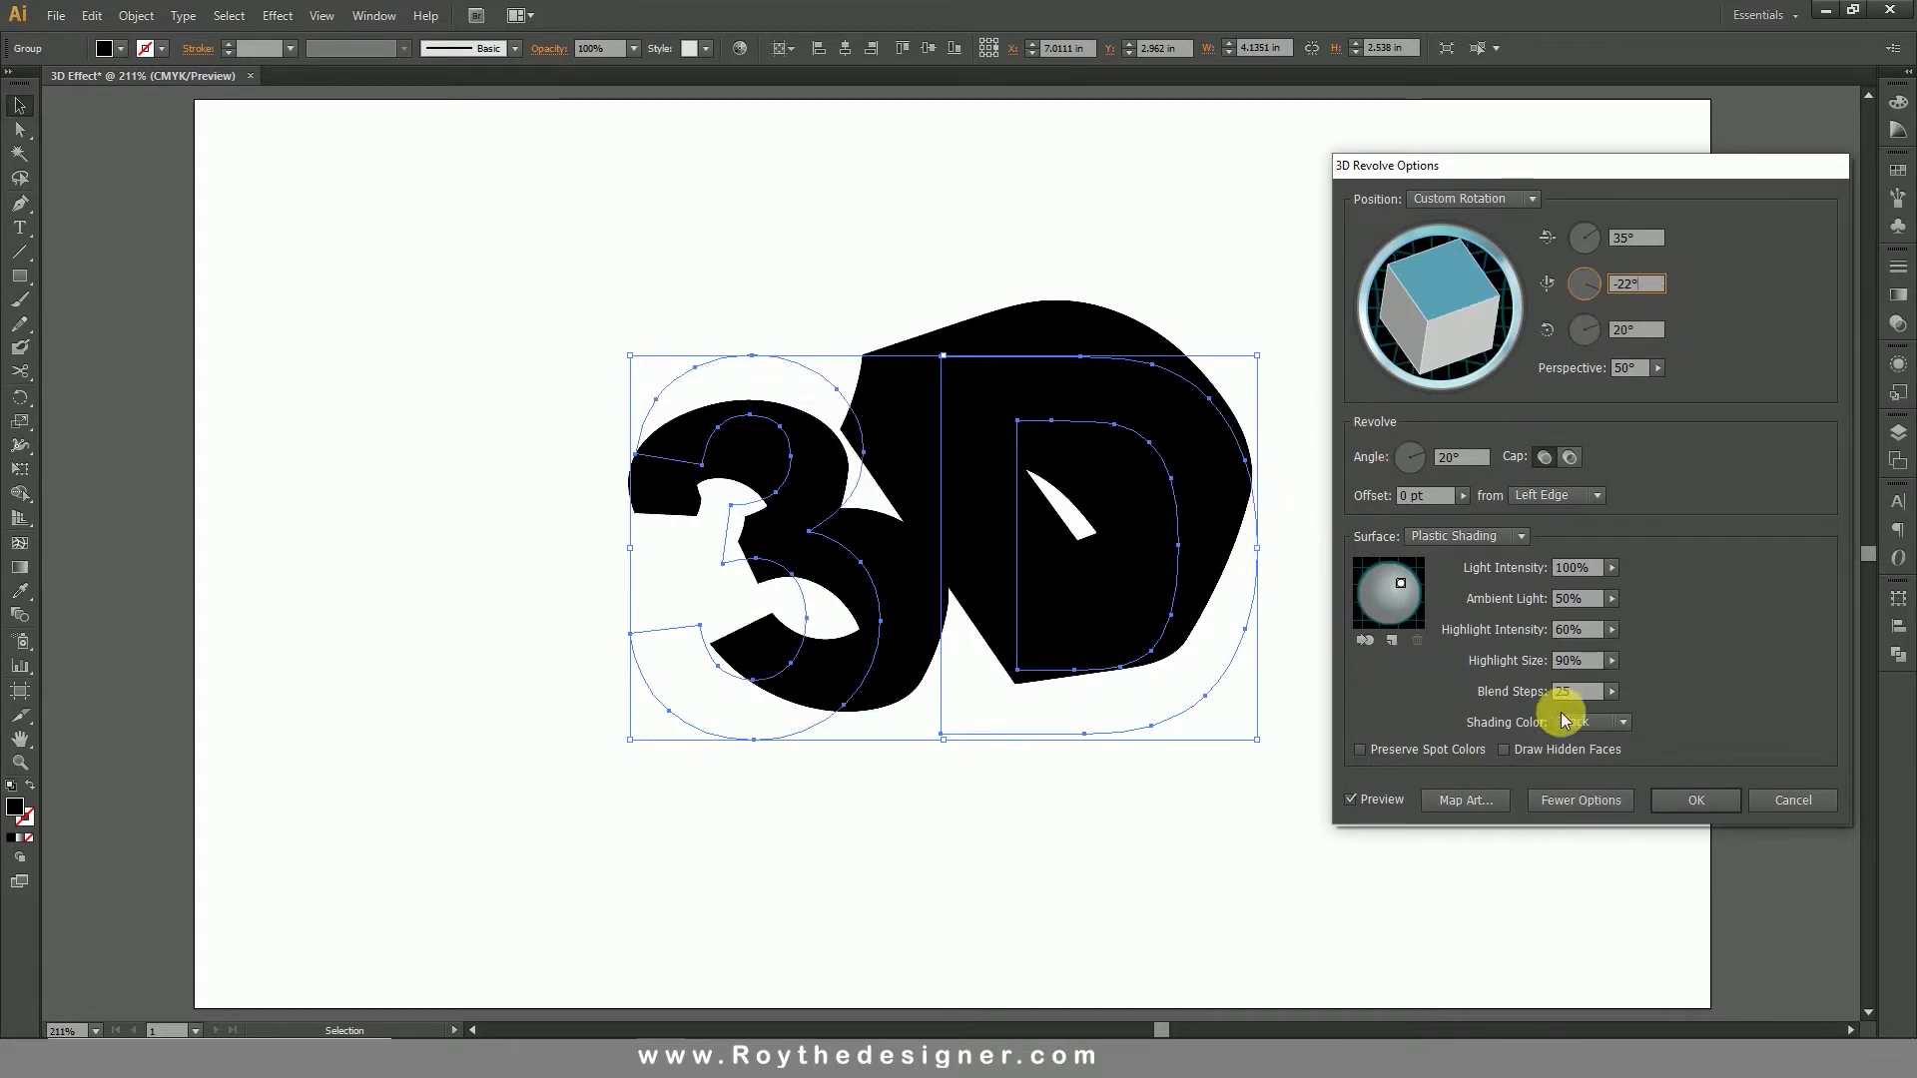
Step: Set the revolve effect's shading color to None and apply the effect to the "3D" lettering
left_click(1597, 724)
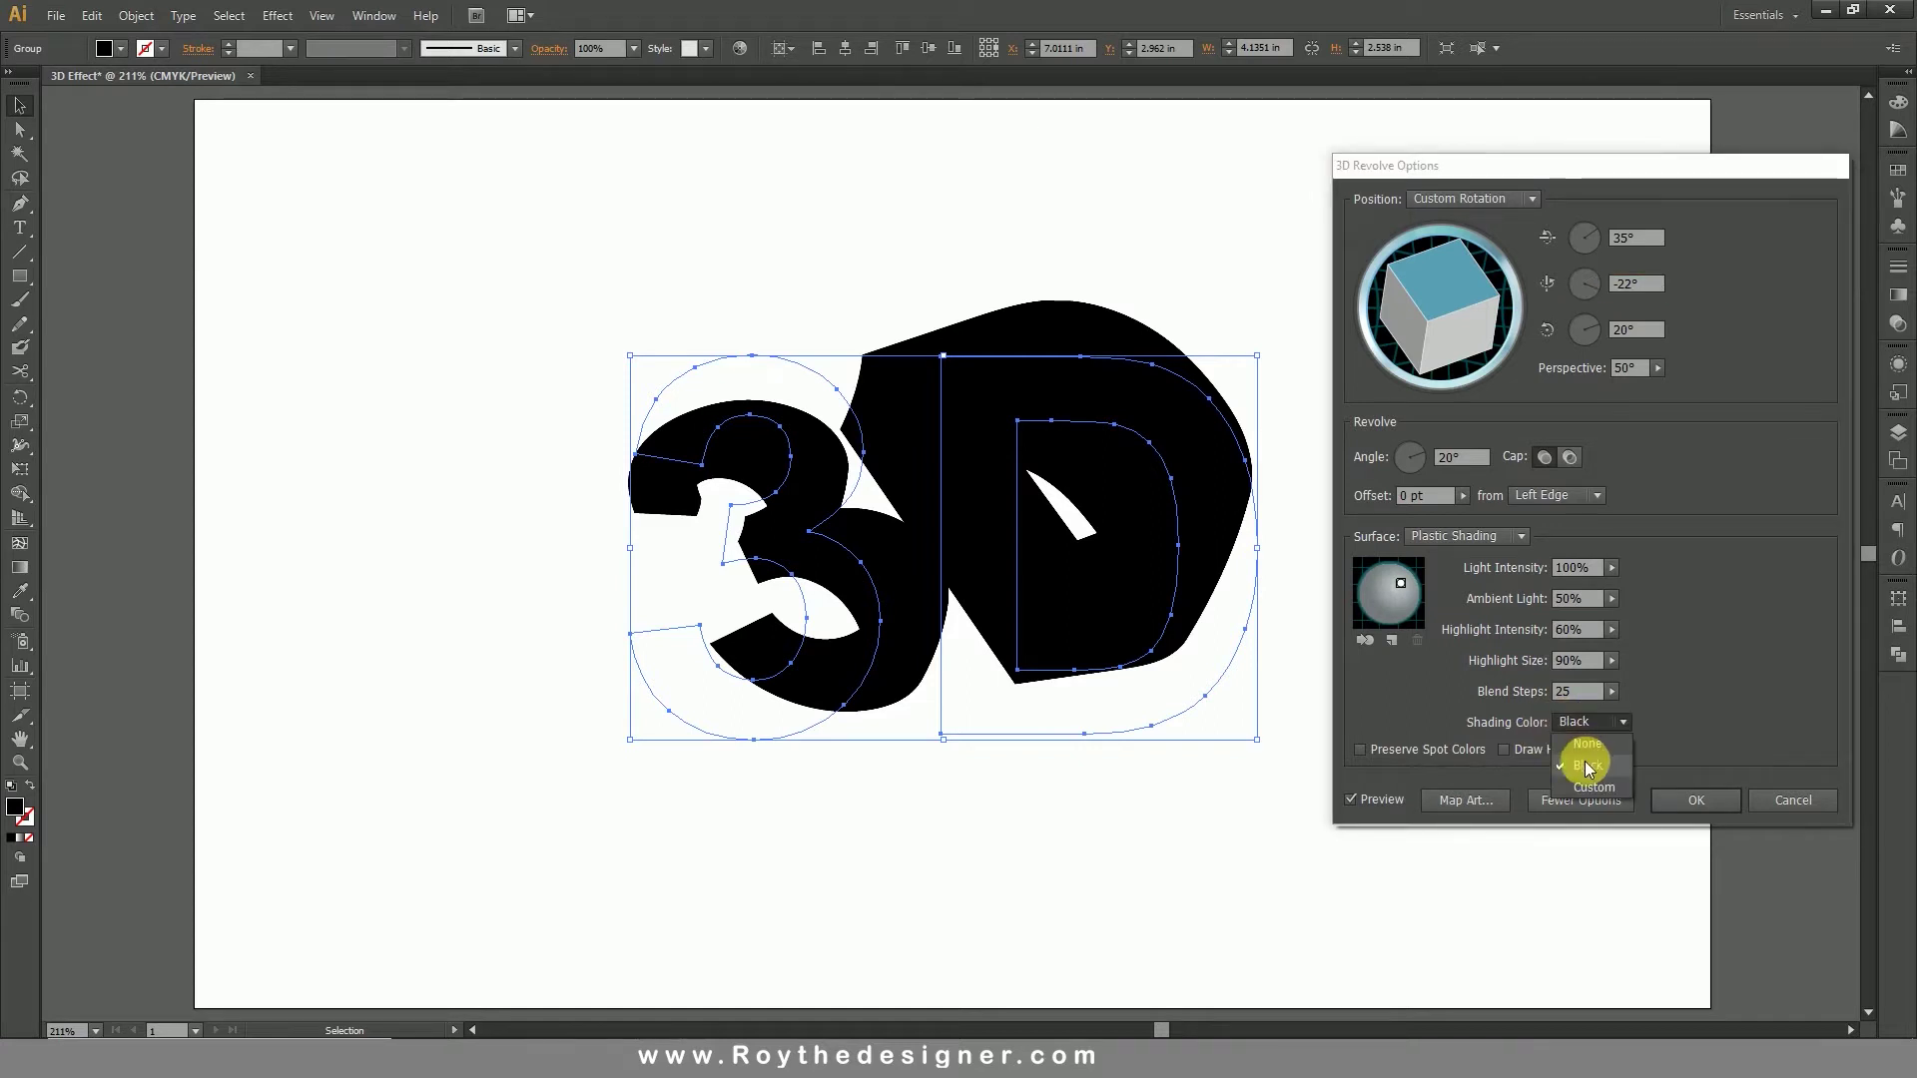
left_click(1593, 745)
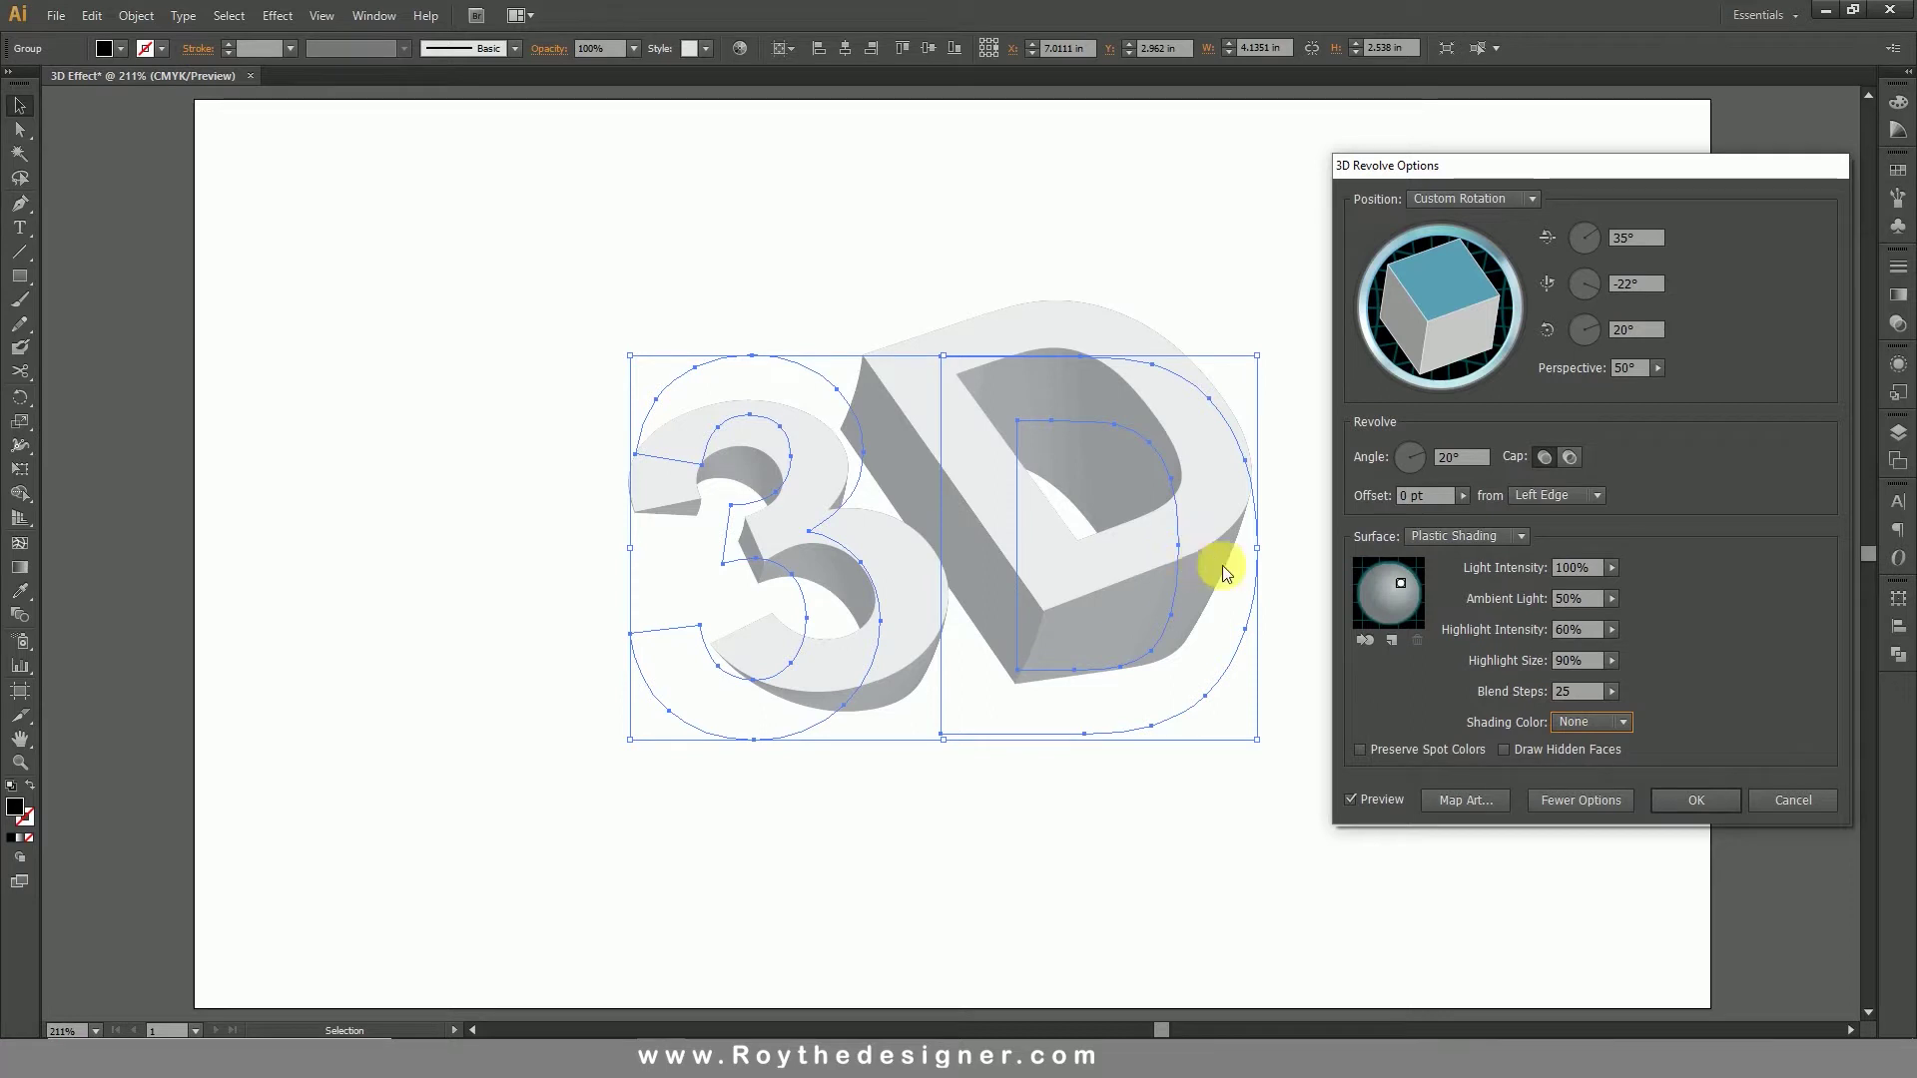
left_click(1594, 801)
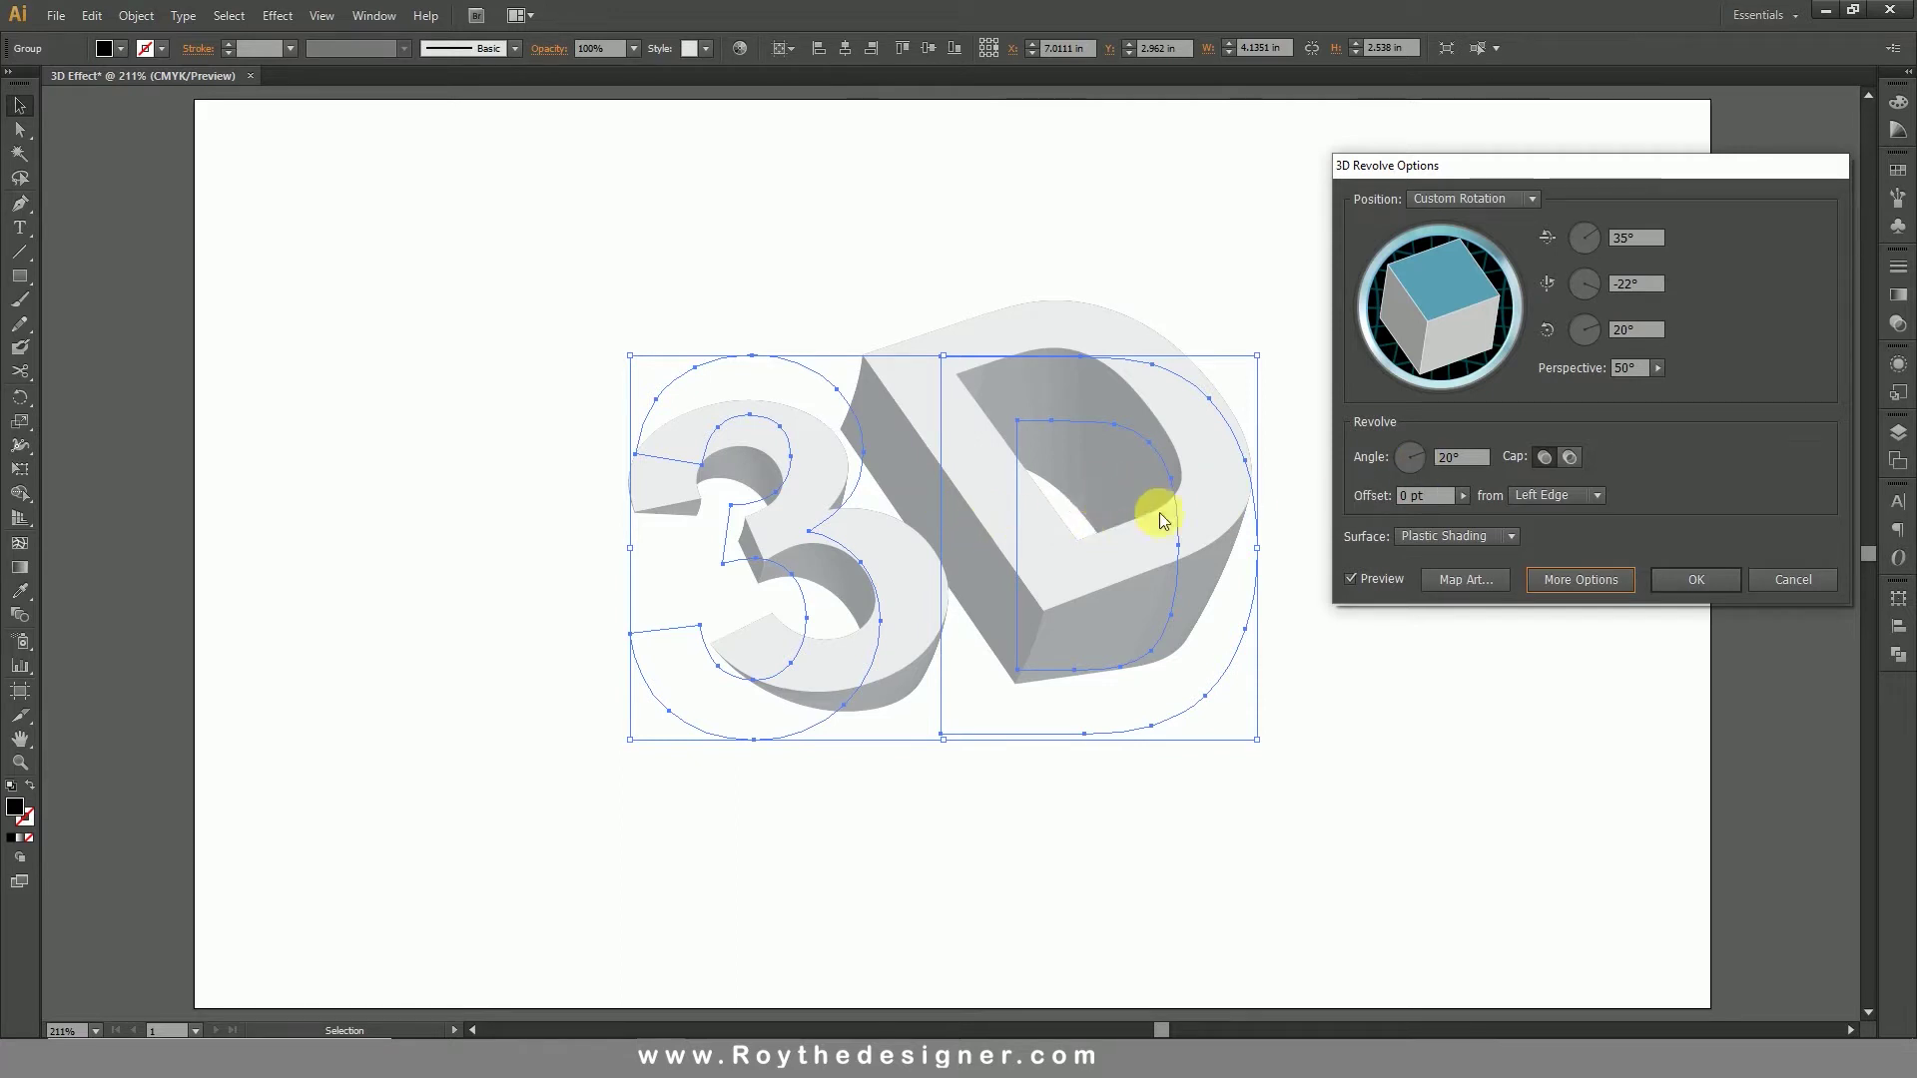
left_click(1699, 581)
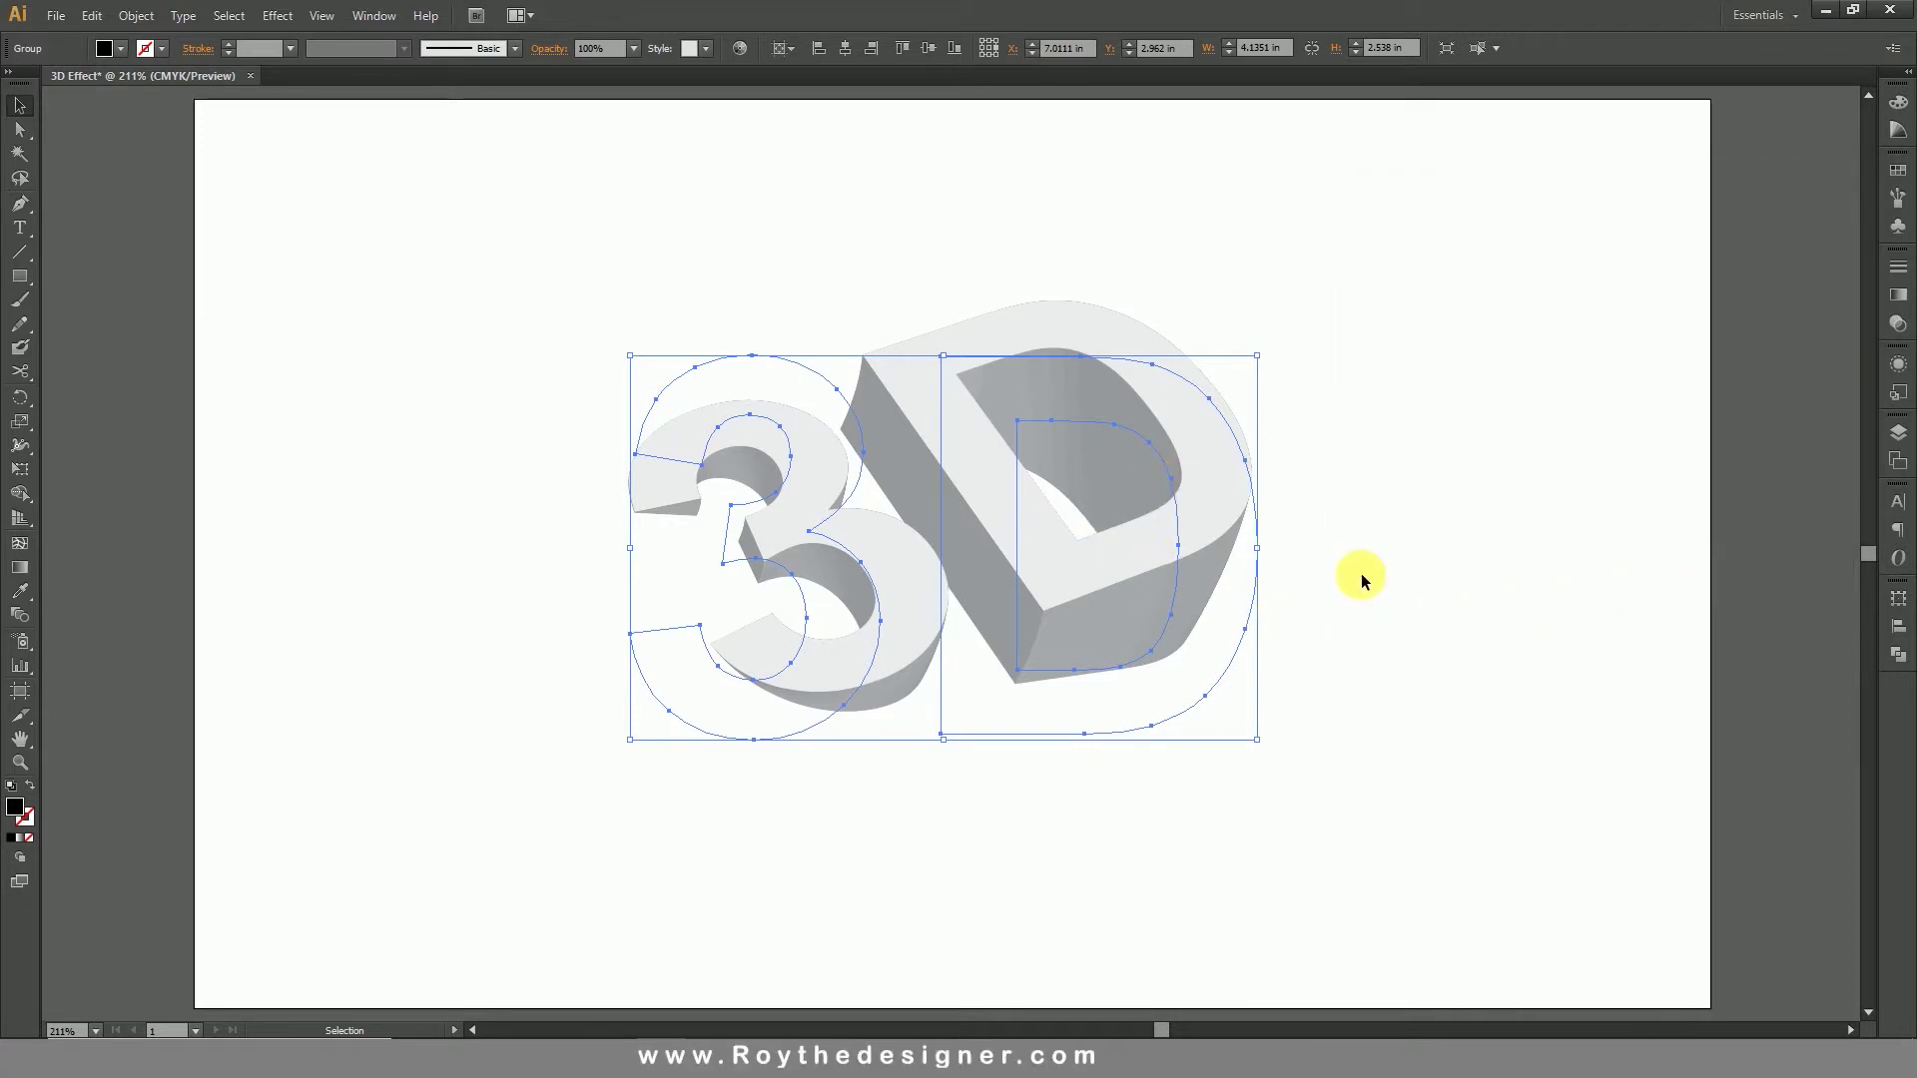
Step: Enlarge the revolved "3D" lettering proportionally from its center to about 6.25 in wide and 3.84 in high
left_click_drag(1257, 355, 1360, 300)
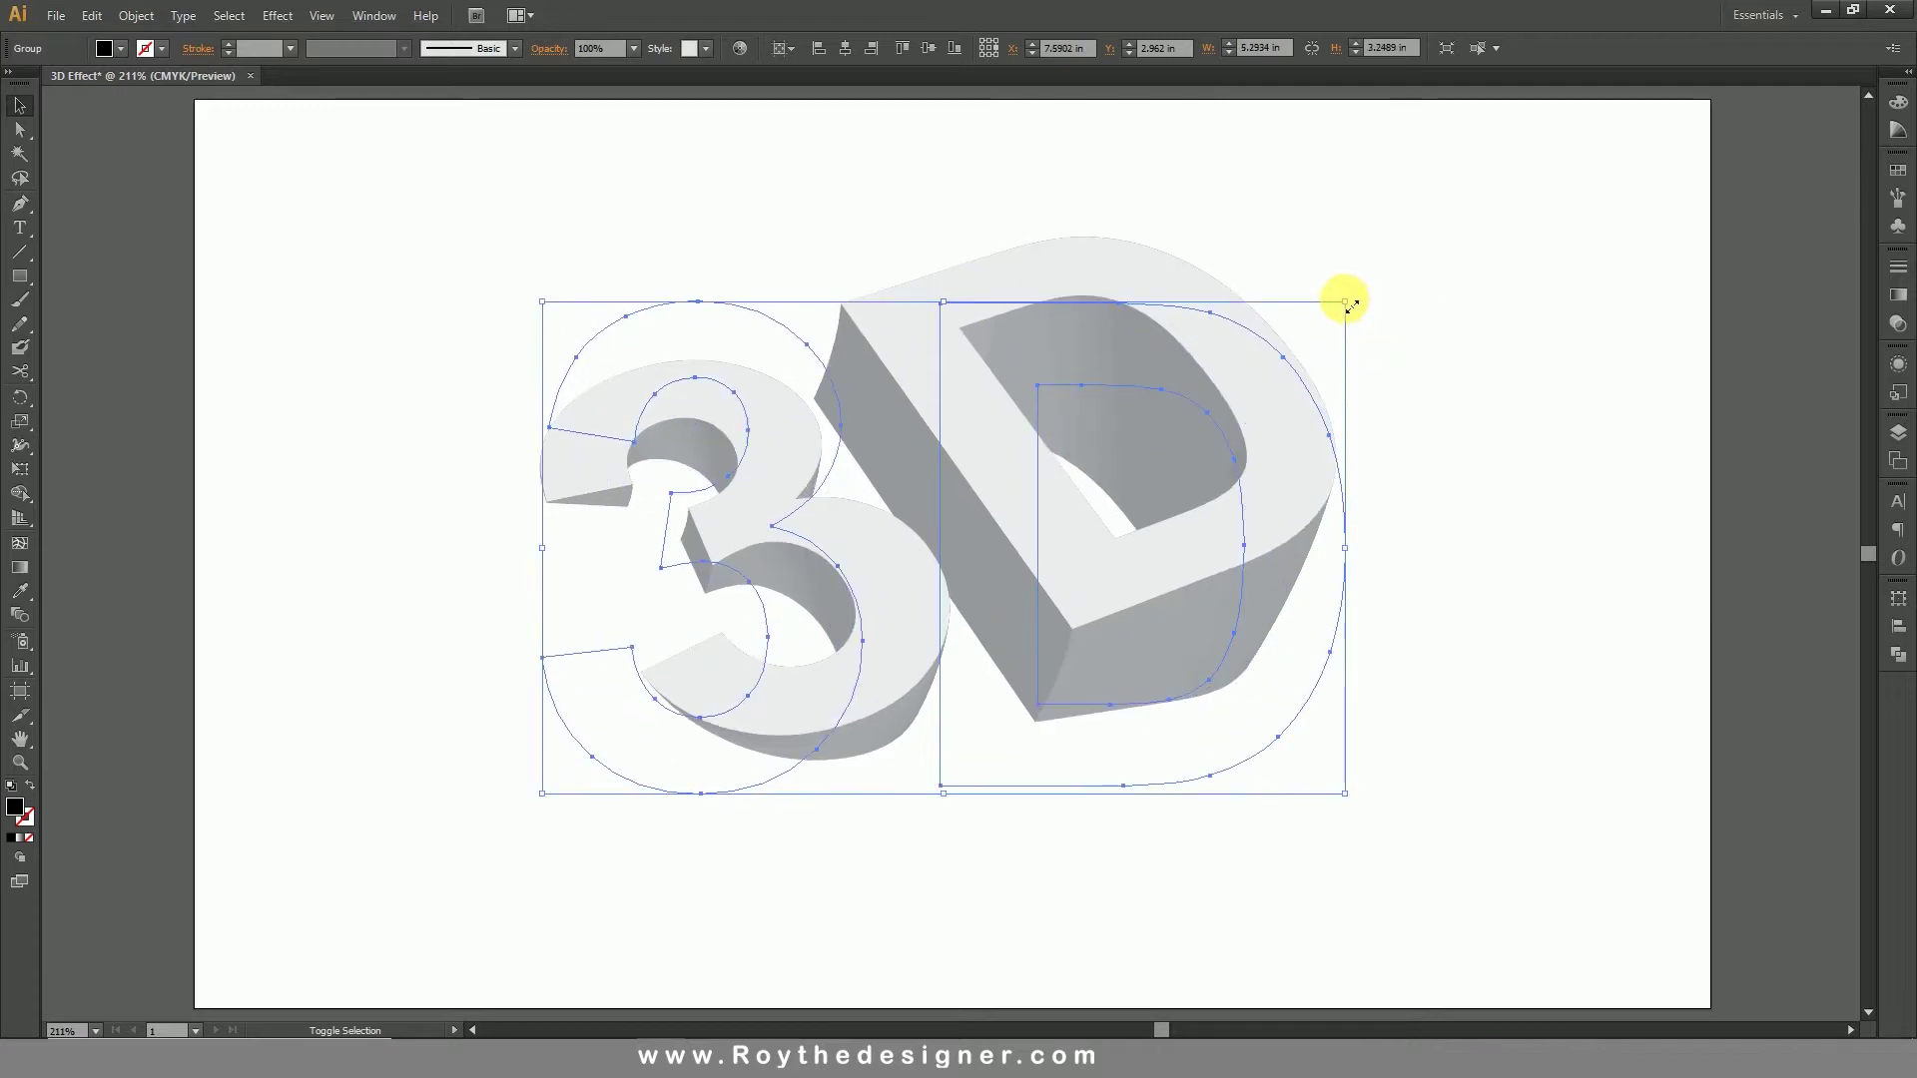
left_click_drag(1345, 301, 1417, 257)
left_click(1533, 494)
Step: Expand the appearance of the revolved "3D" lettering and ungroup the result
left_click(1331, 560)
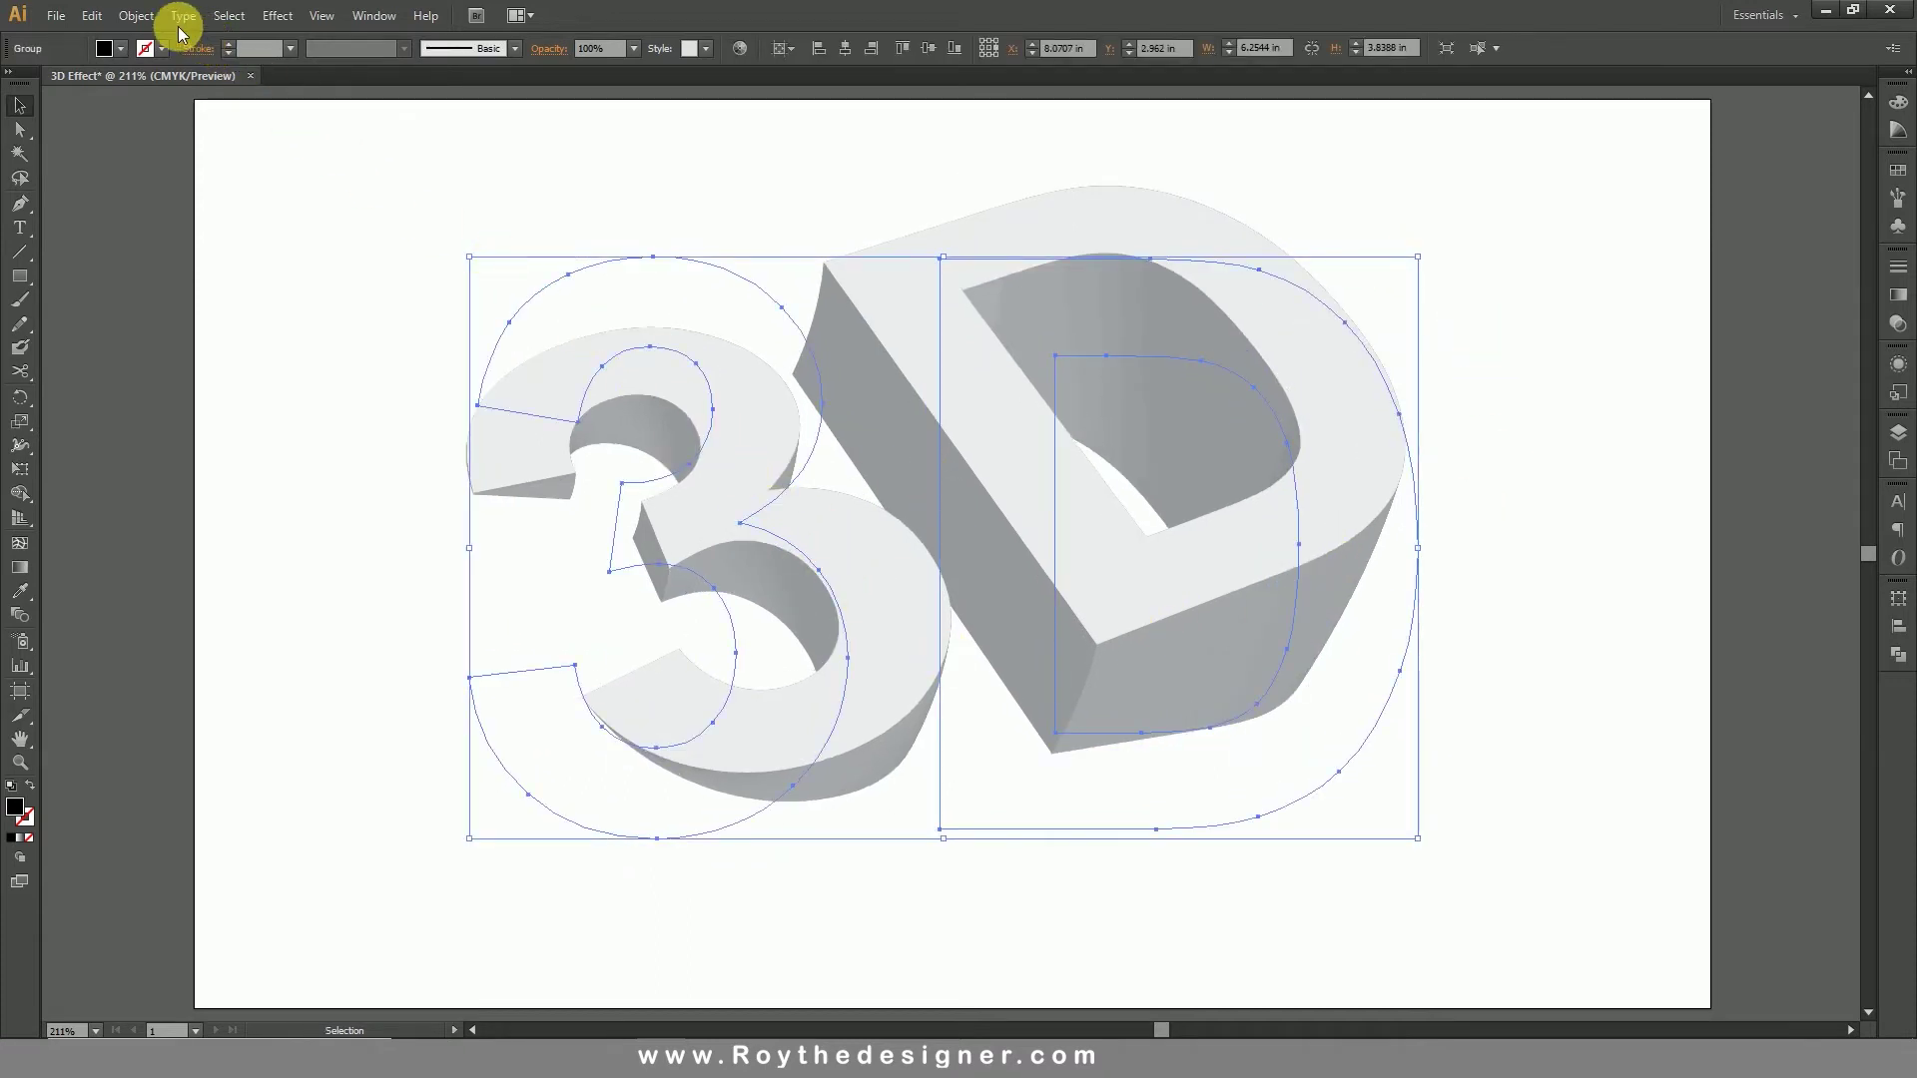
left_click(146, 16)
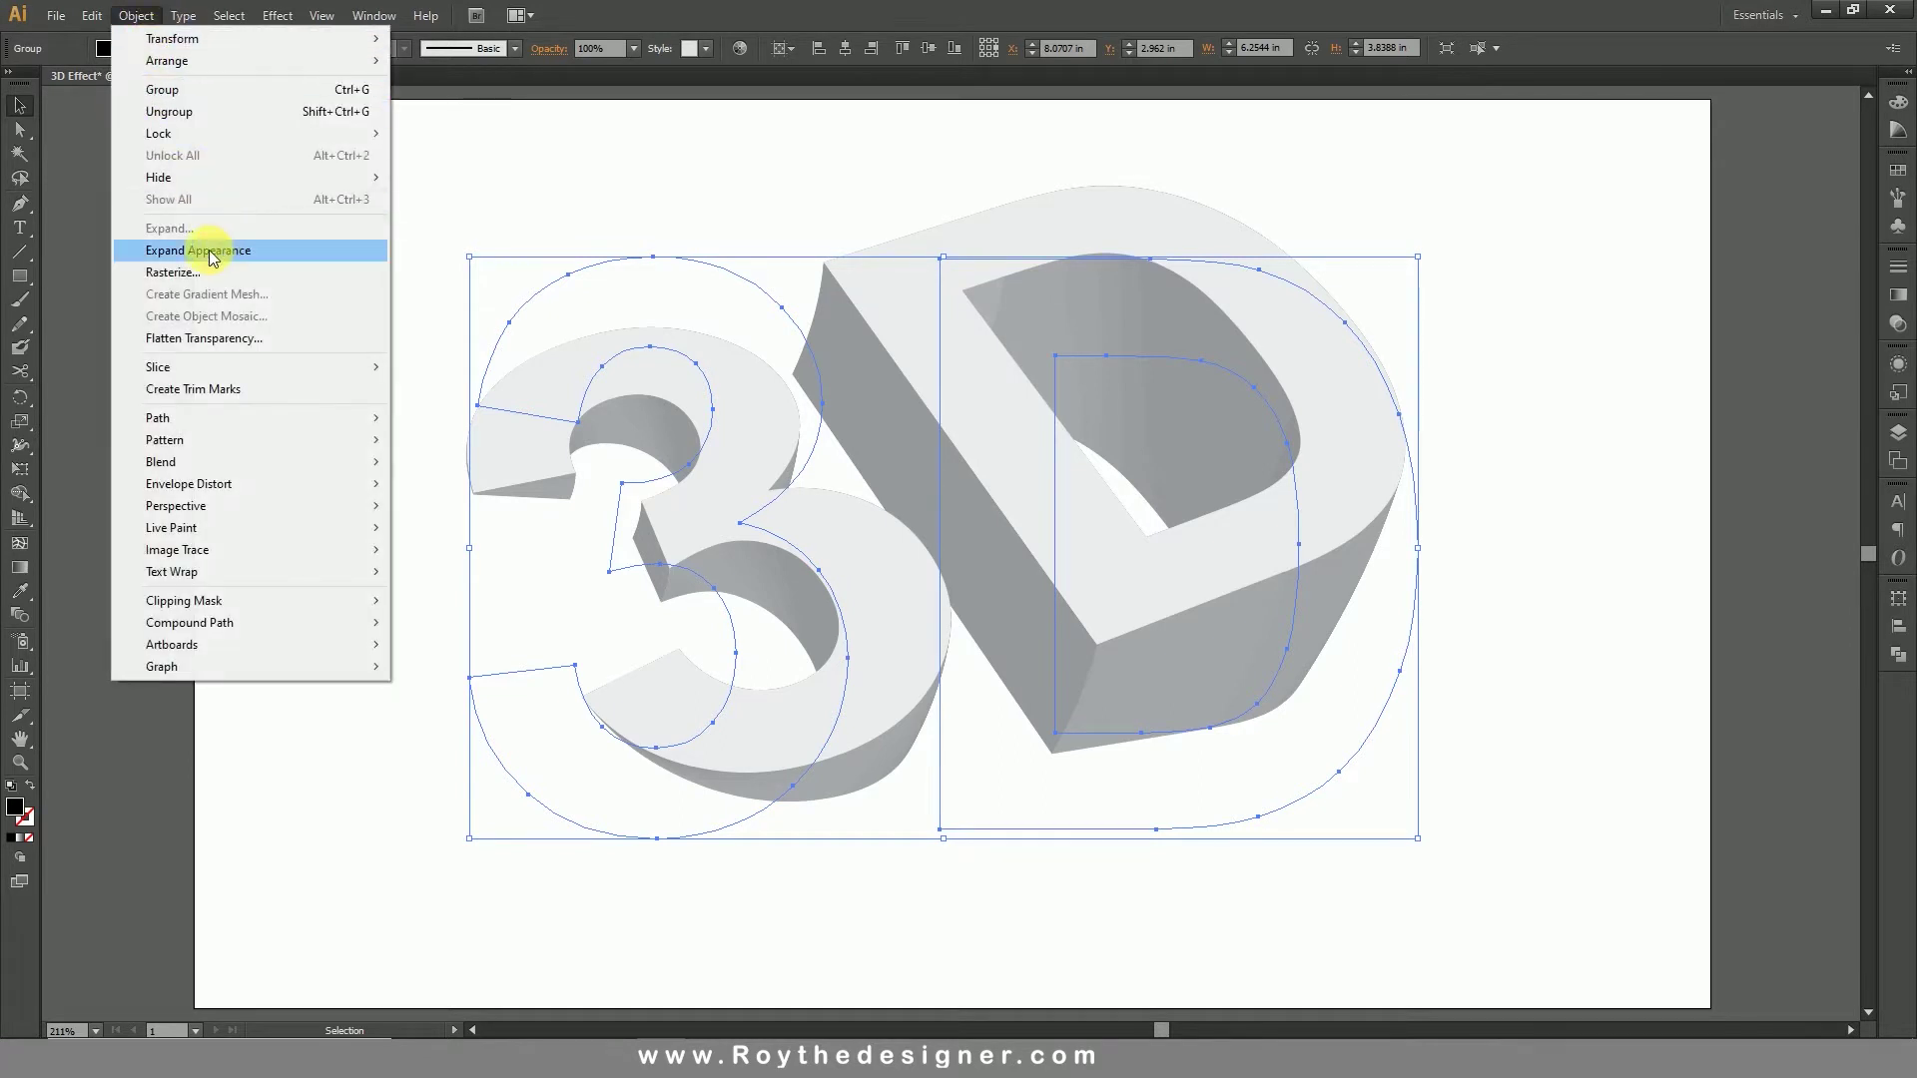
left_click(254, 252)
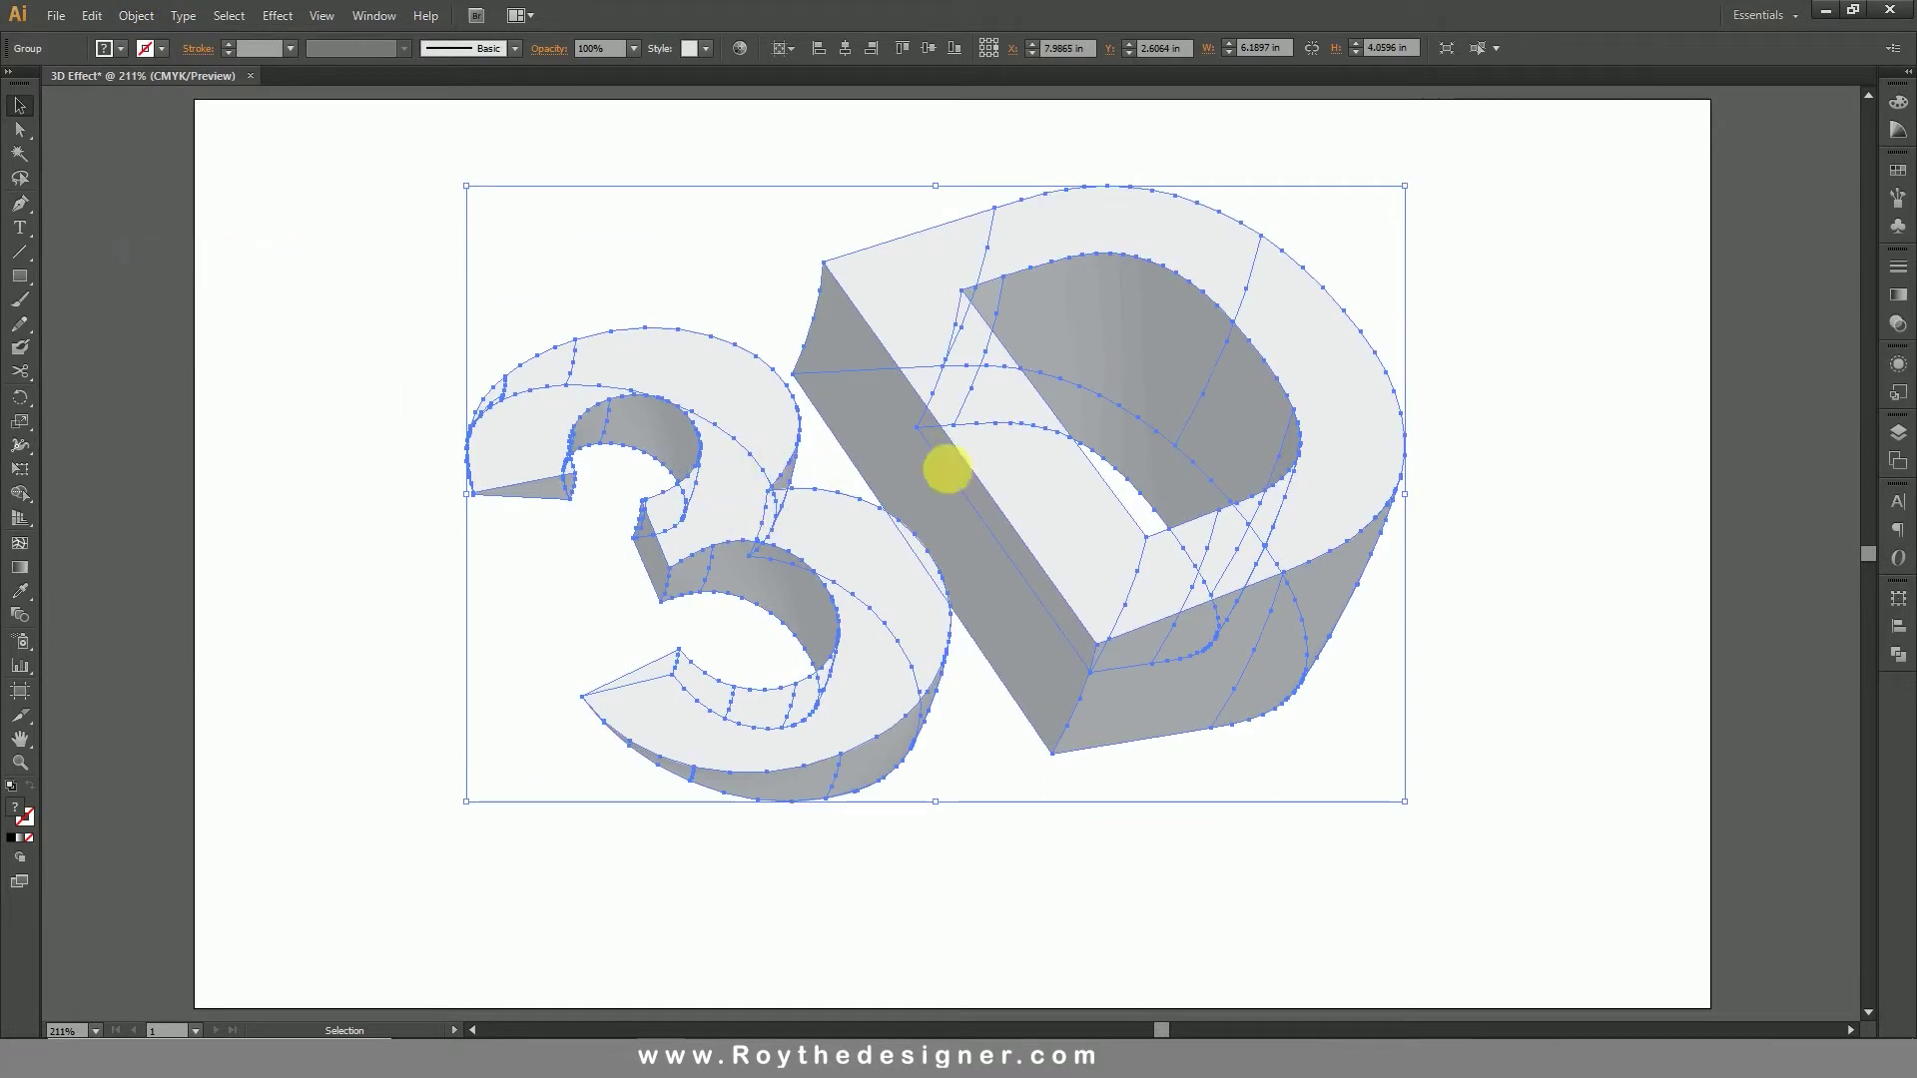
right_click(933, 394)
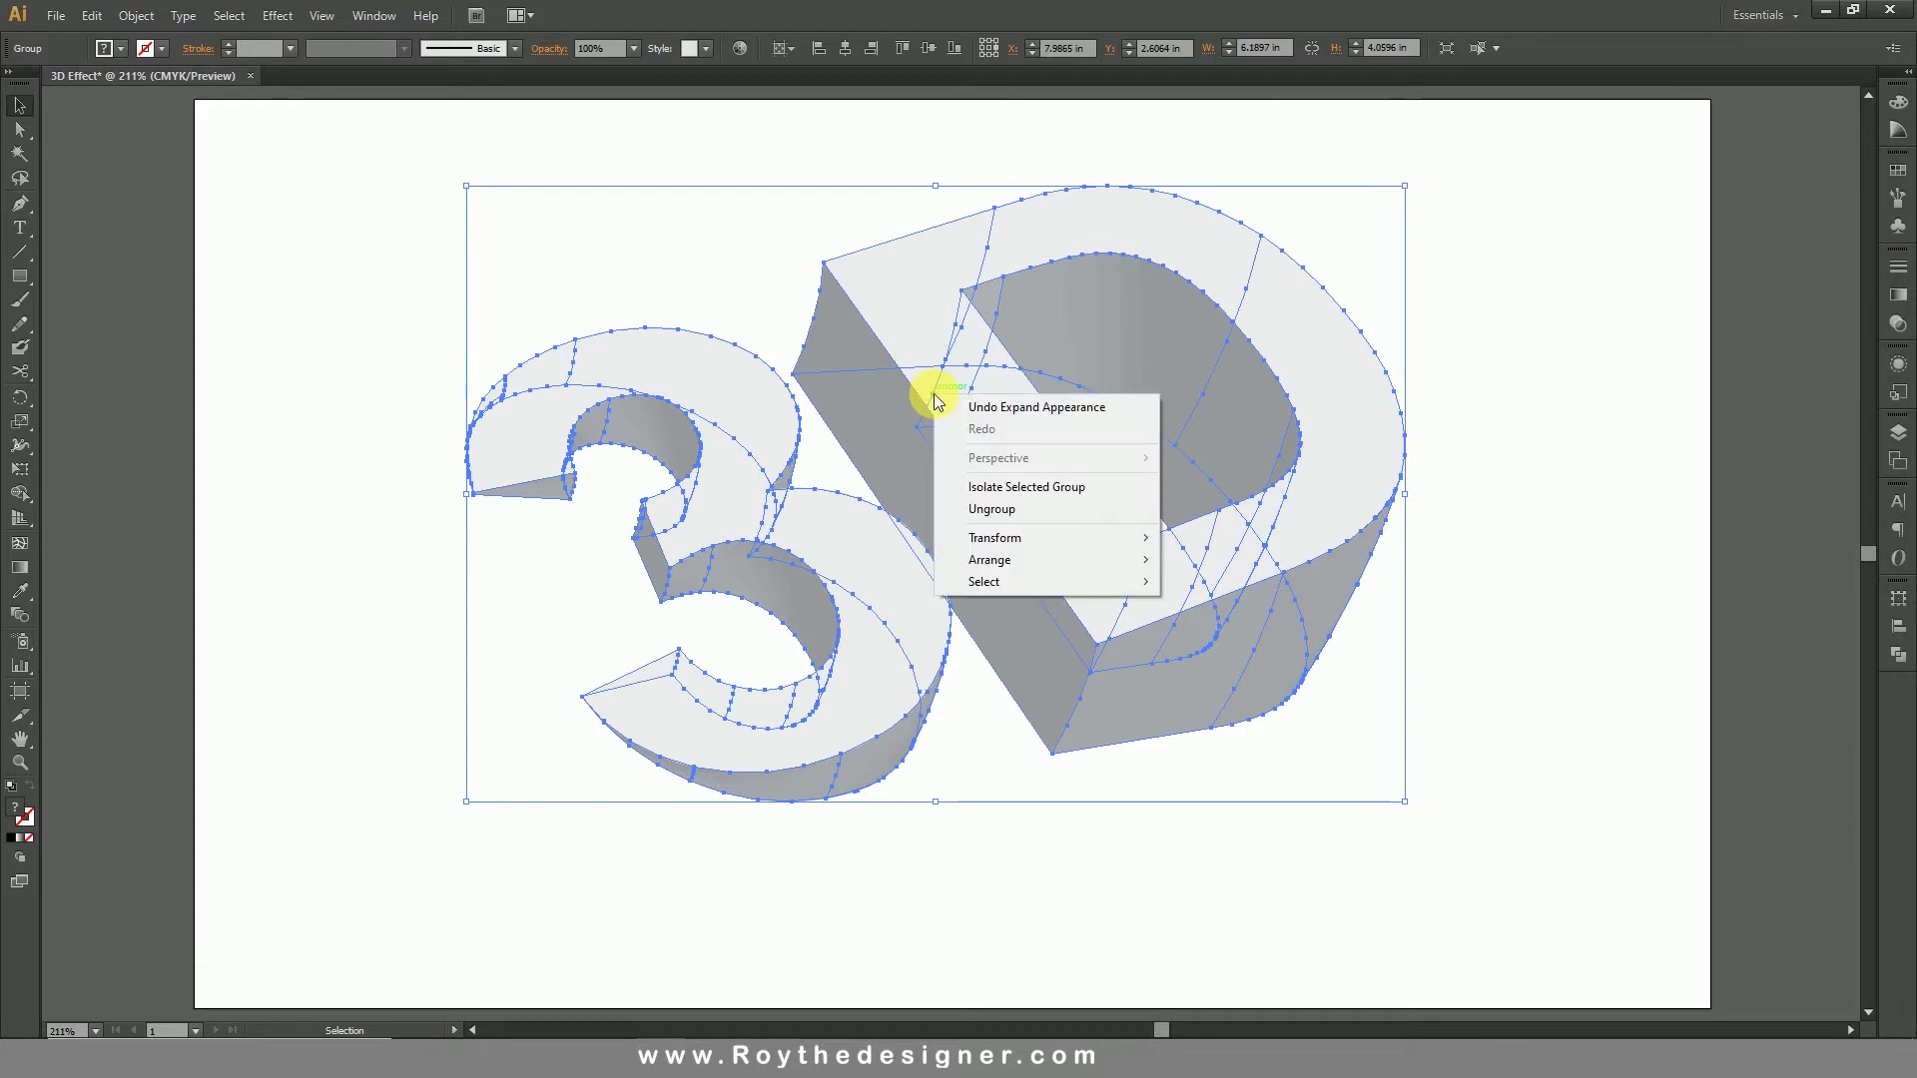
left_click(1016, 510)
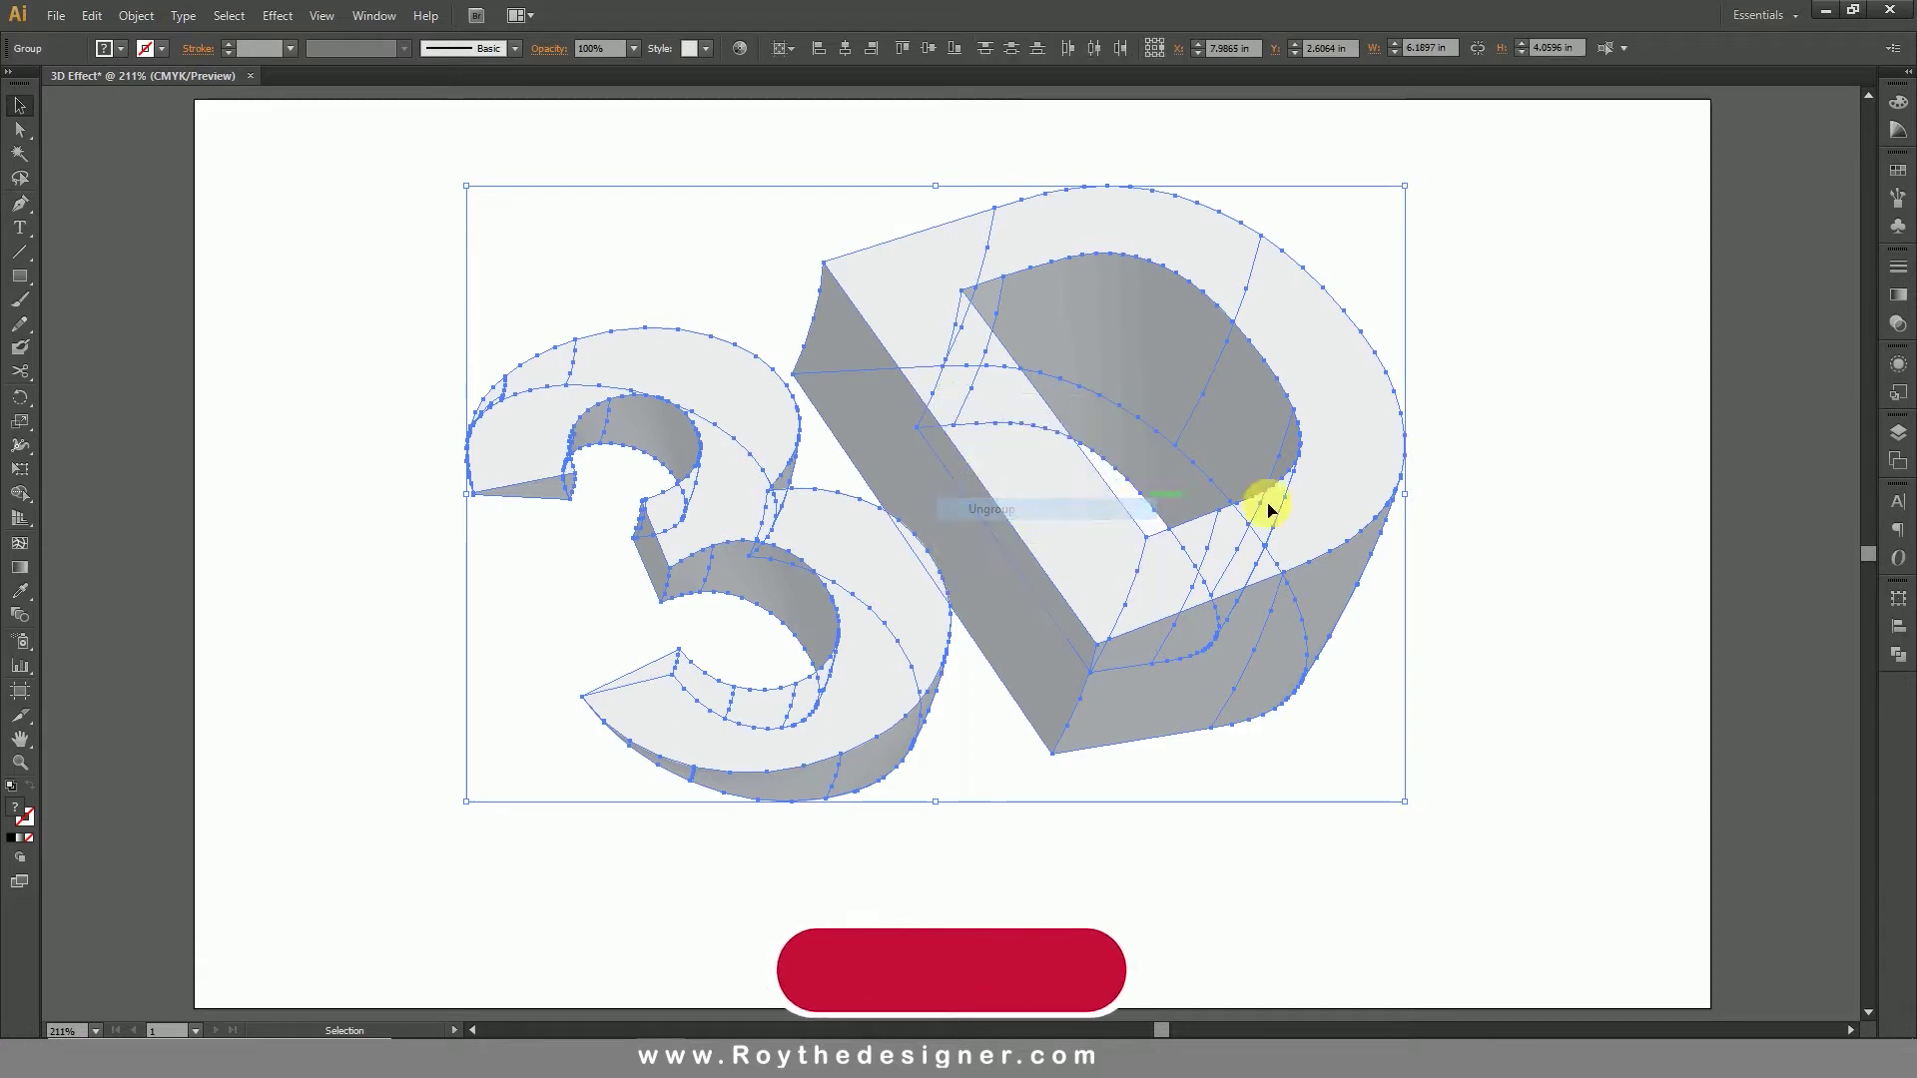
Step: Ungroup the "D" into its separate faces and select its front face on its own
left_click(1471, 501)
left_click(1360, 481)
right_click(1359, 481)
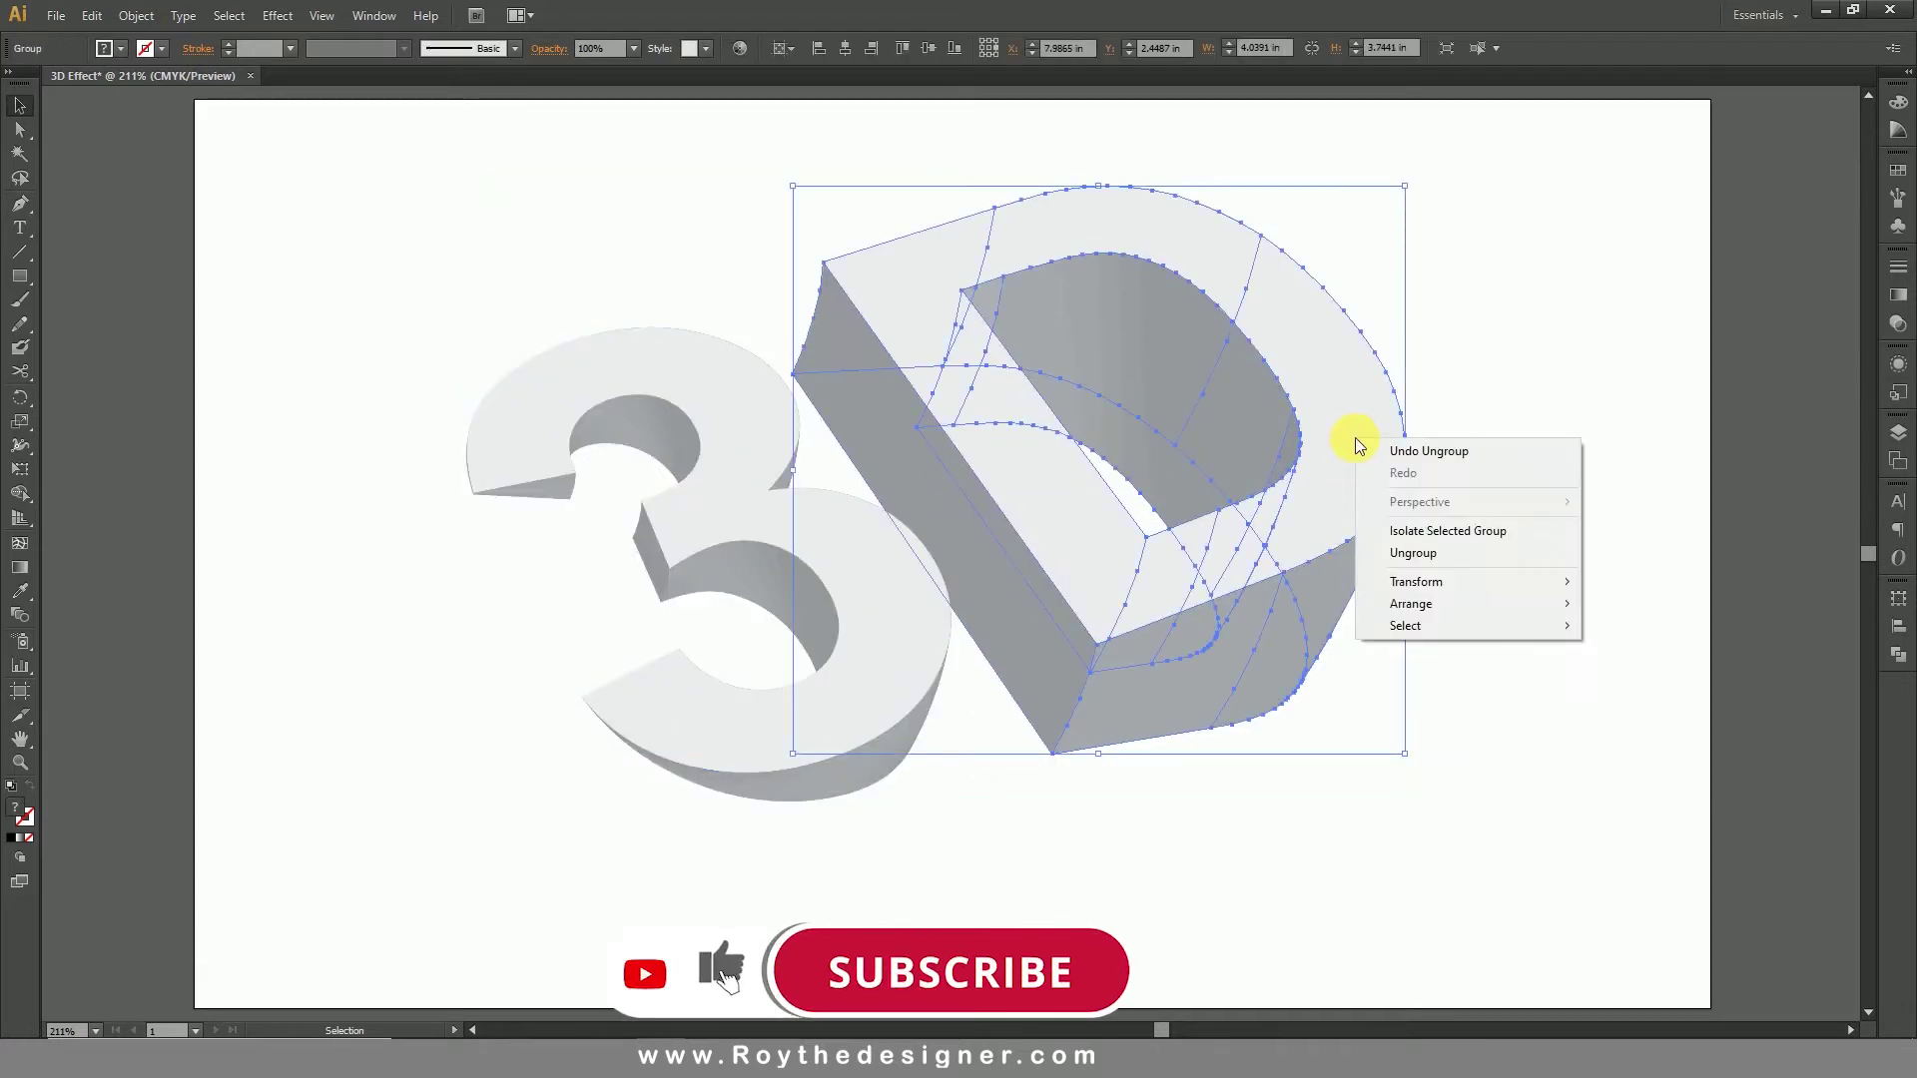
left_click(1409, 548)
left_click(1538, 511)
left_click(1201, 560)
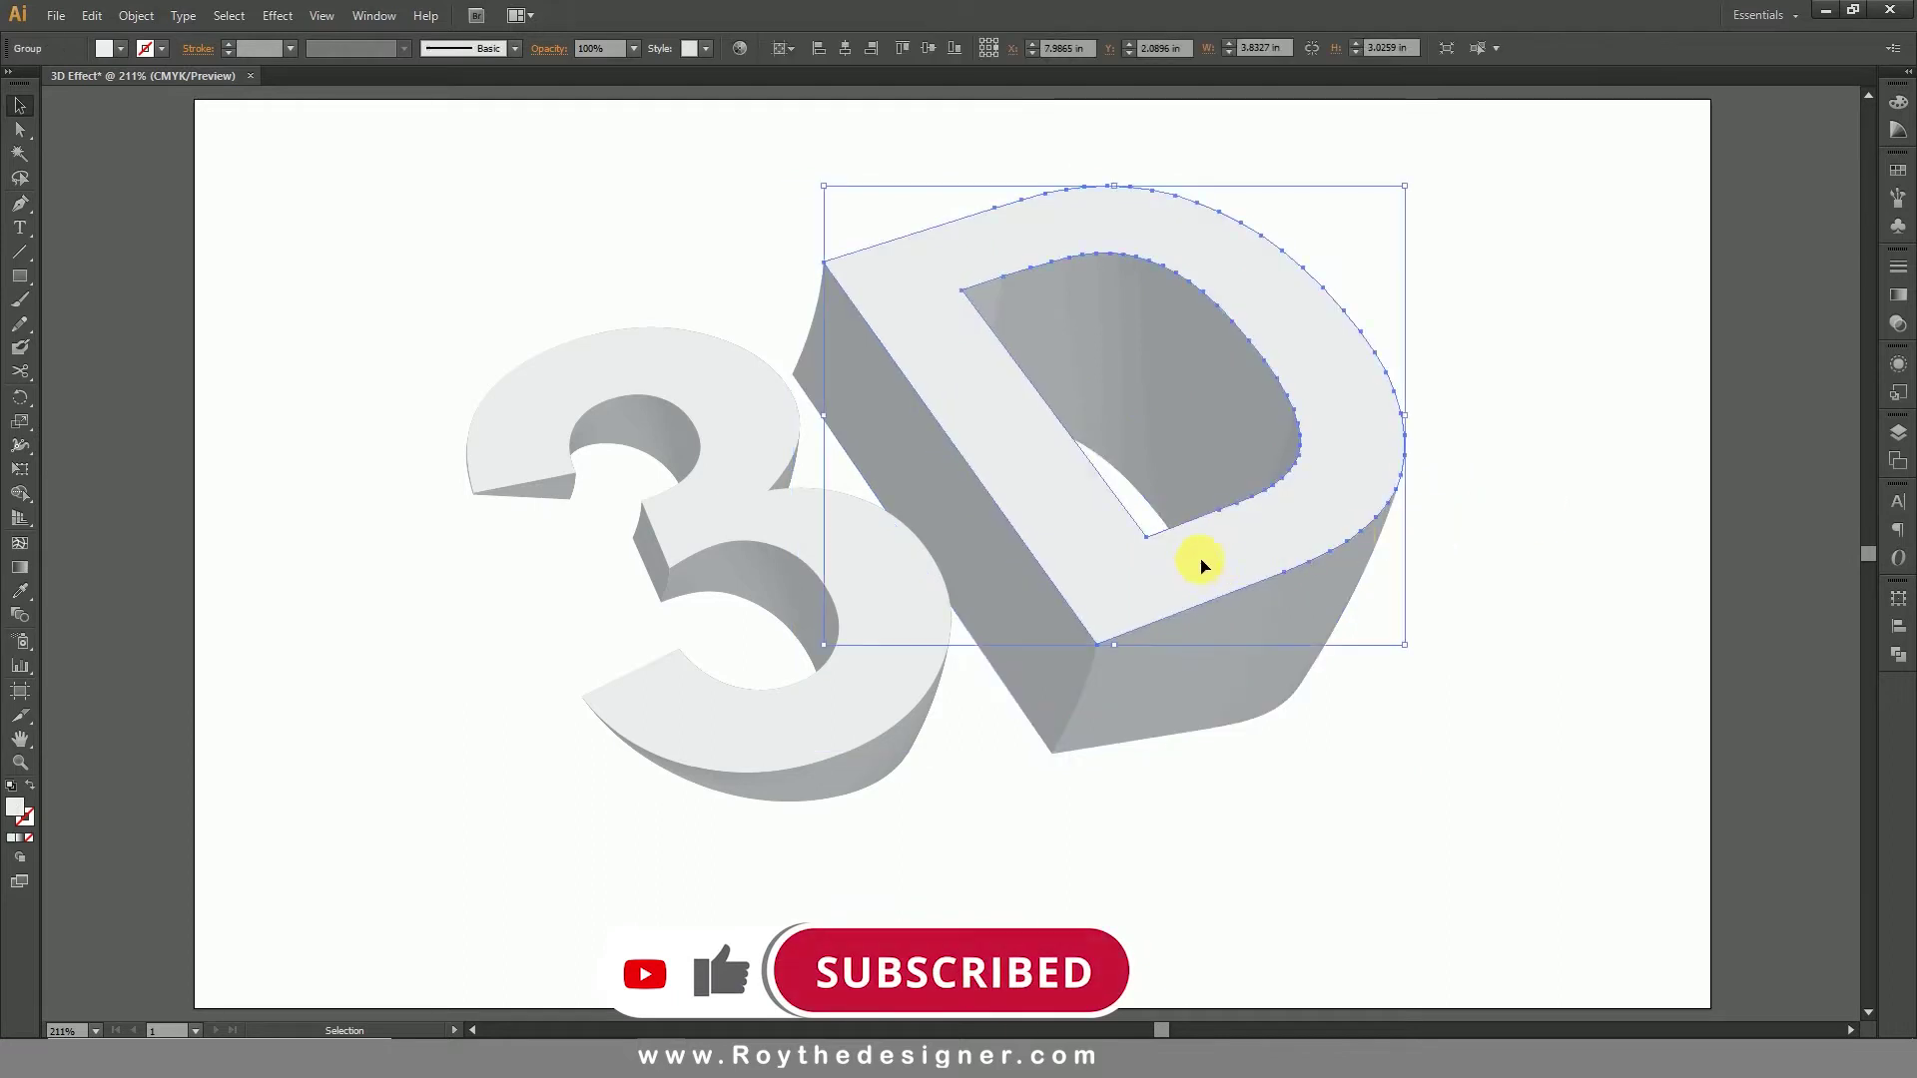
Step: Ungroup the "3" into its separate faces and select its front face on its own
left_click(877, 676)
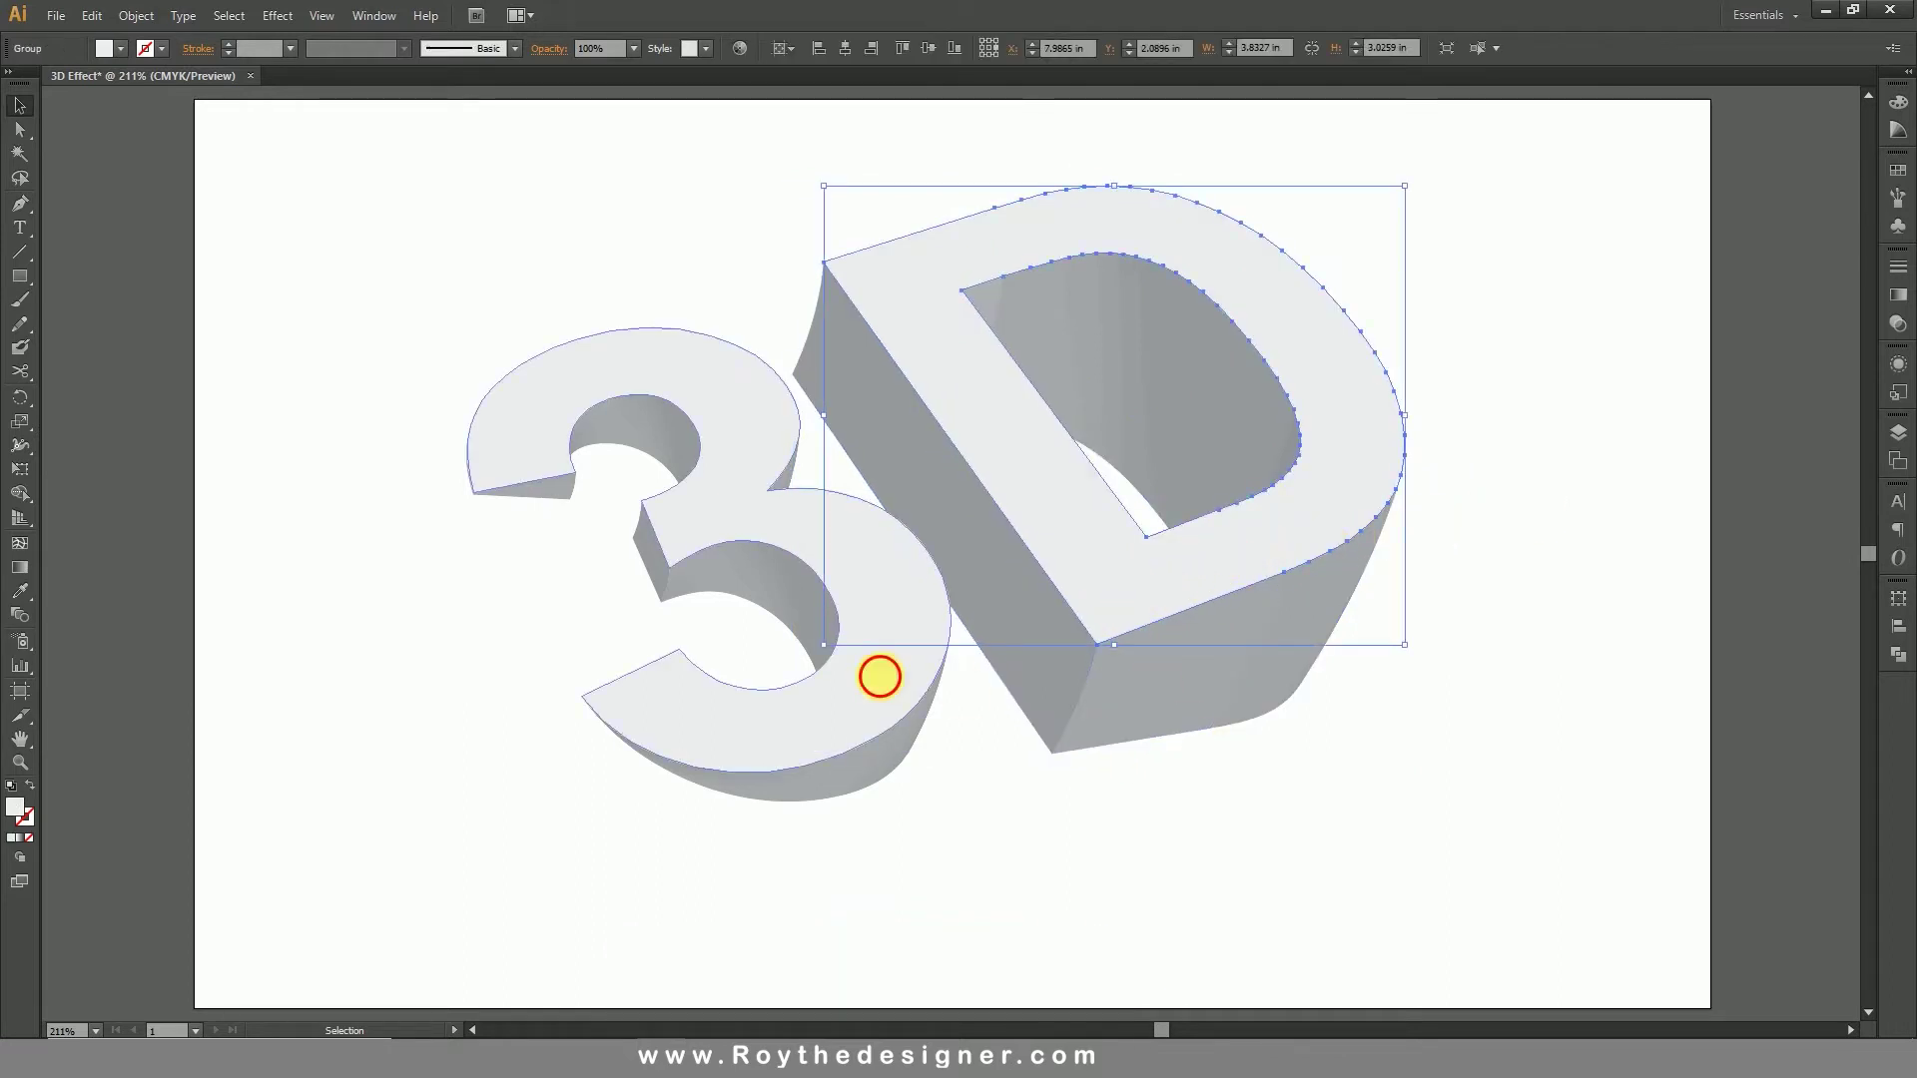
right_click(903, 684)
left_click(969, 792)
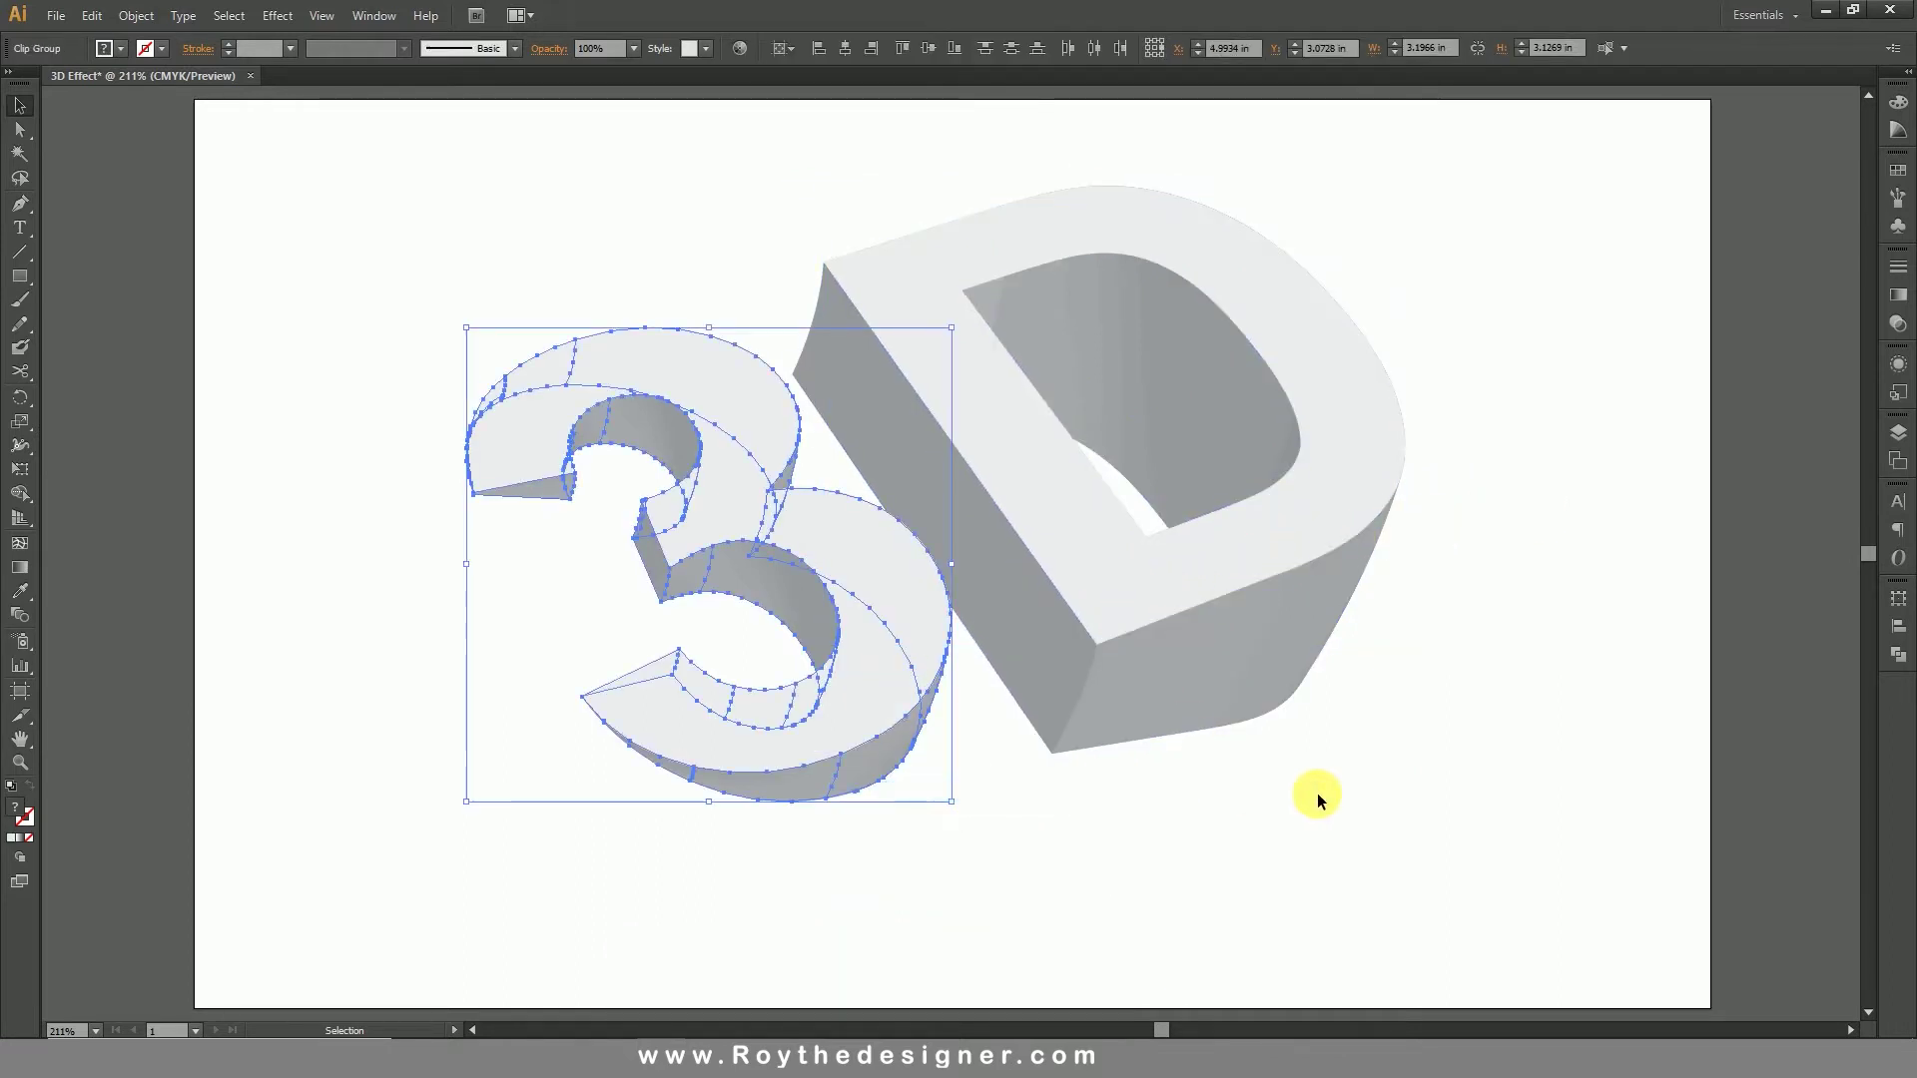
left_click(1318, 796)
left_click(926, 619)
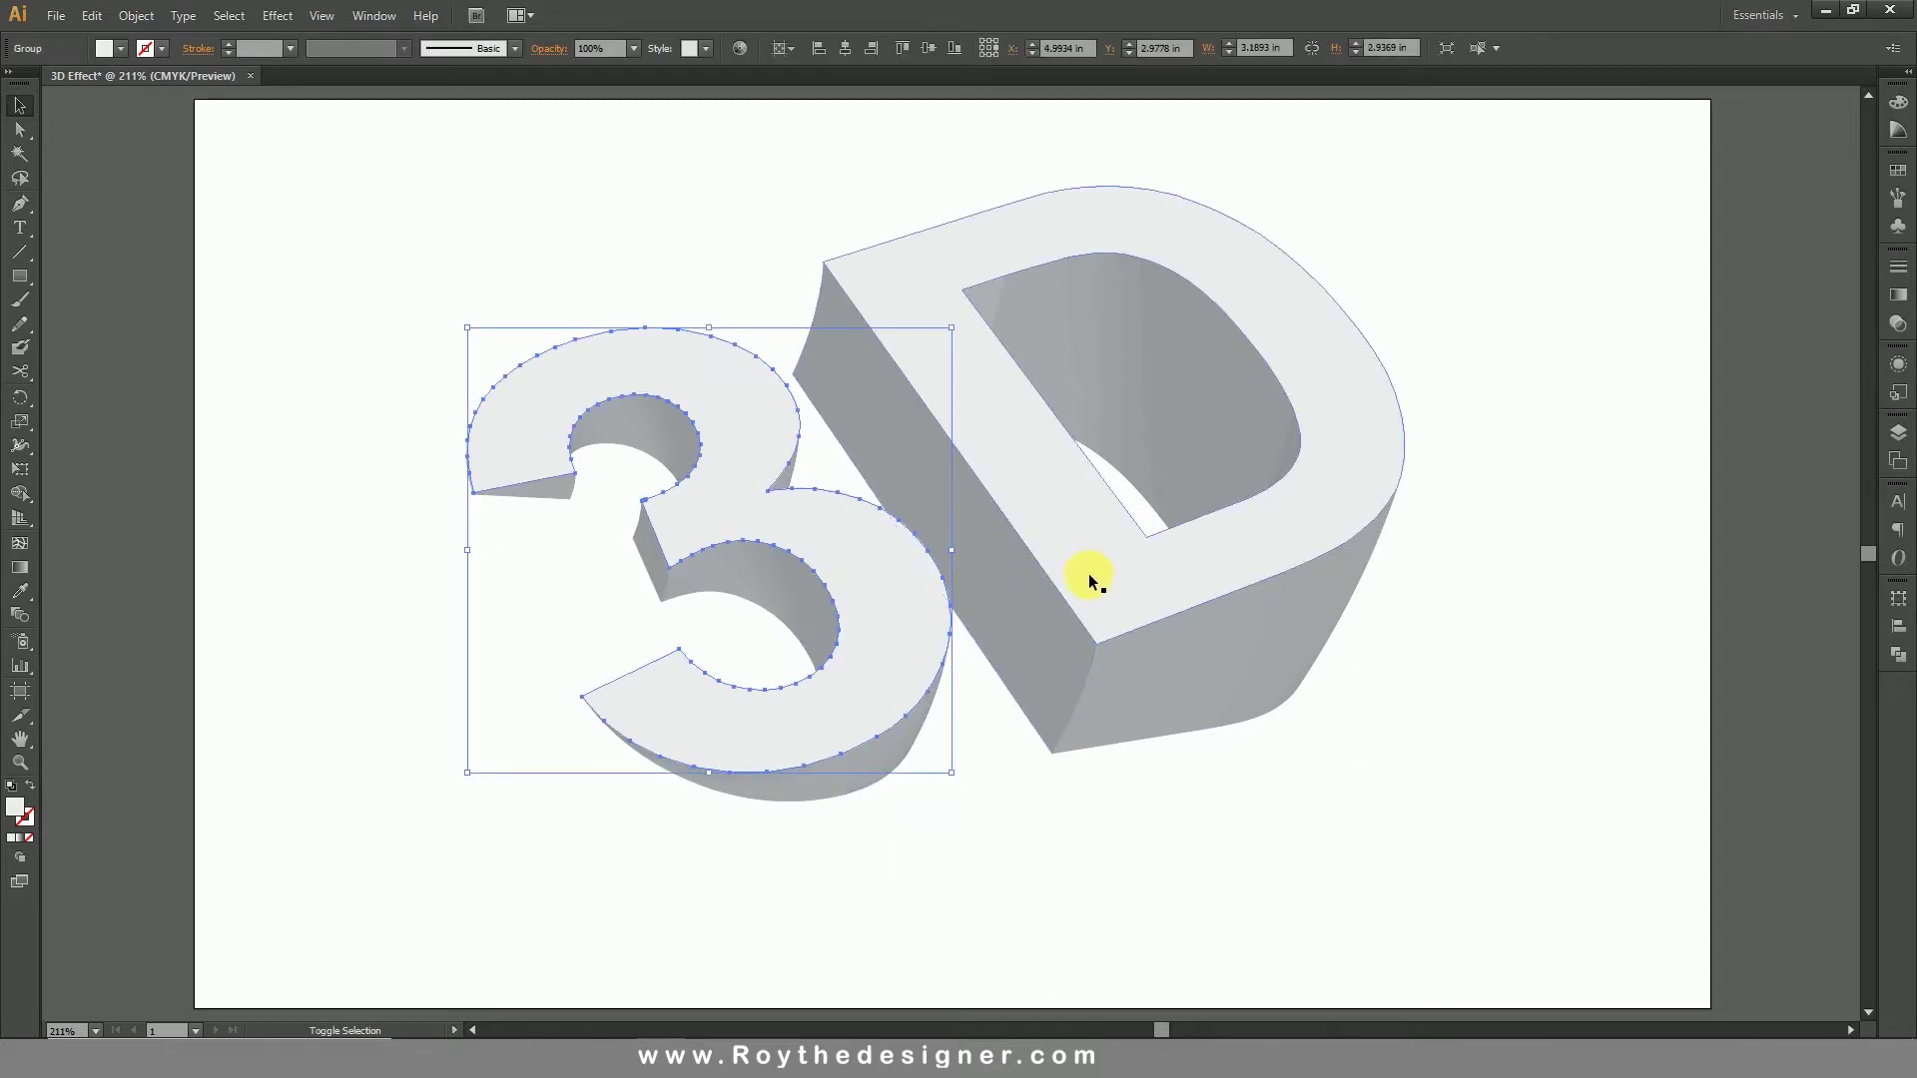
Step: Unite the pieces of the "D"'s lower outer side into one shape with Pathfinder
left_click(1258, 642)
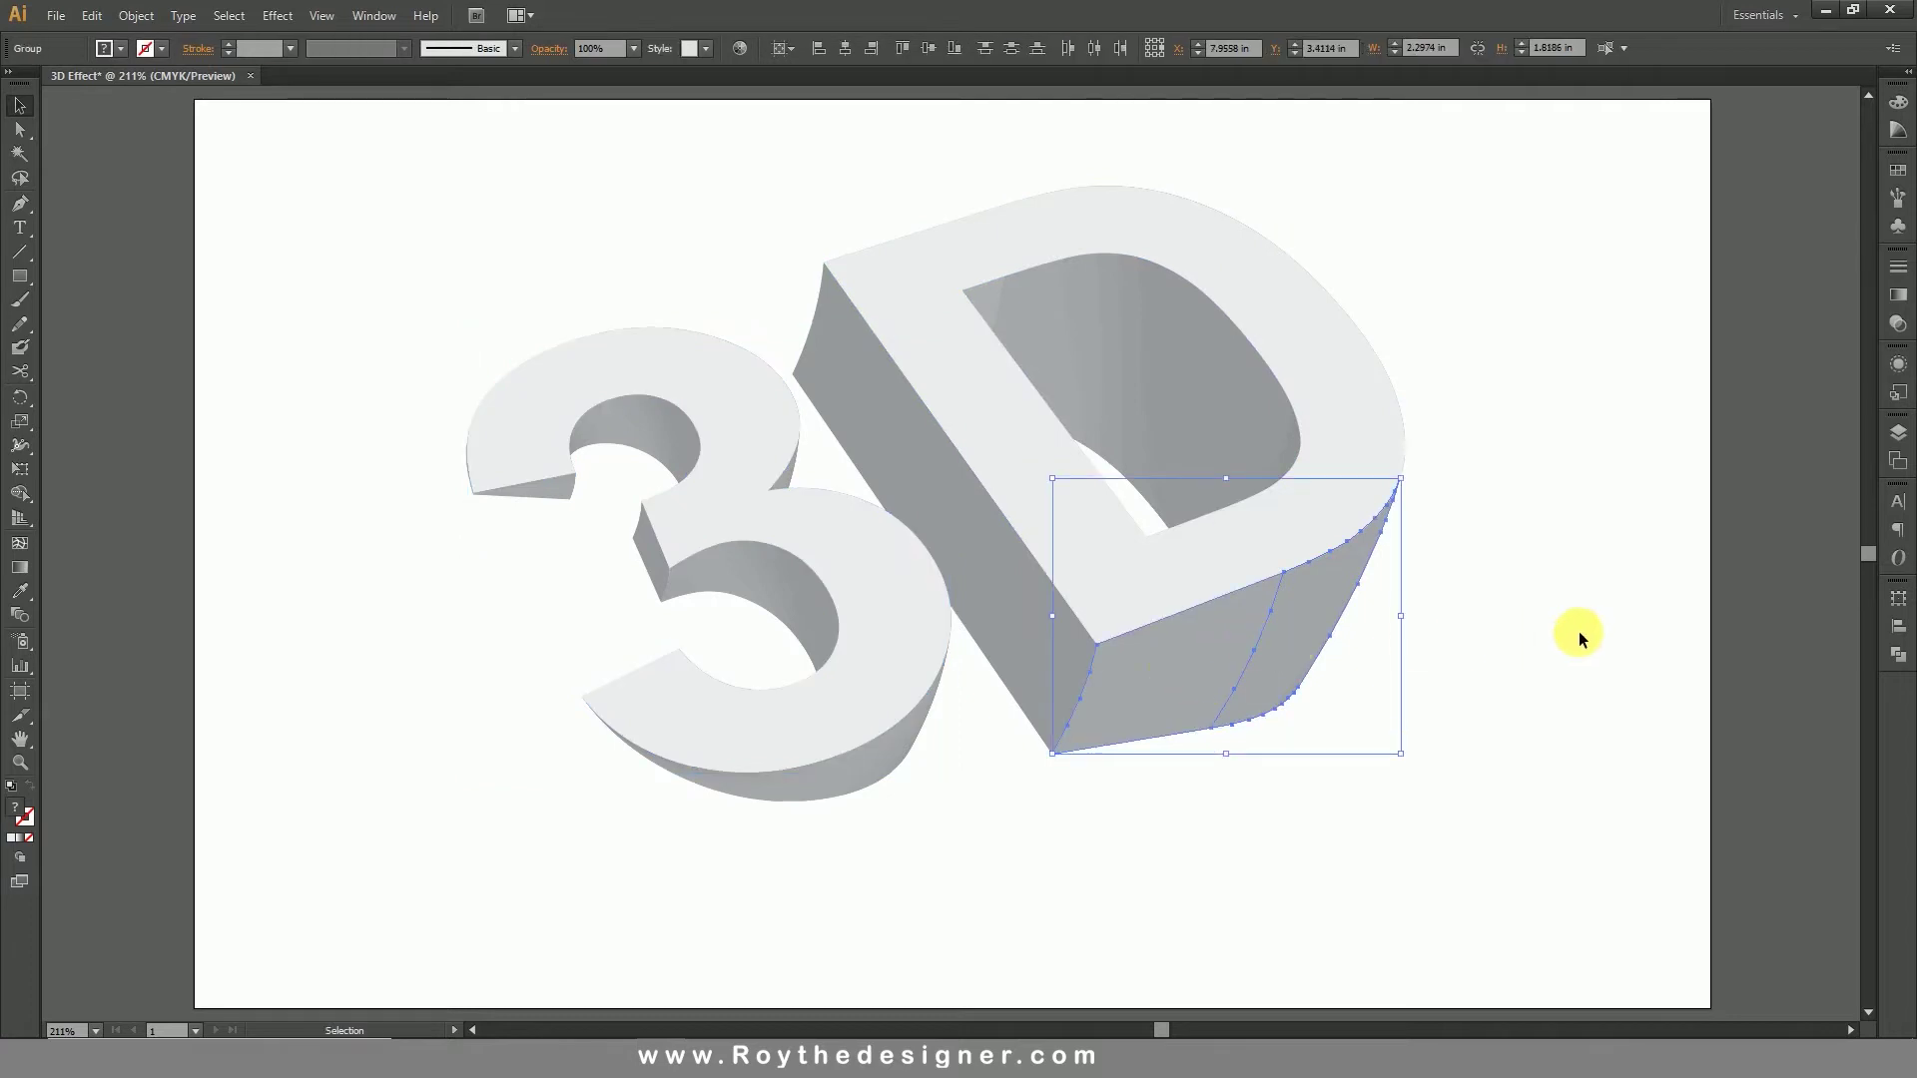
left_click(1899, 655)
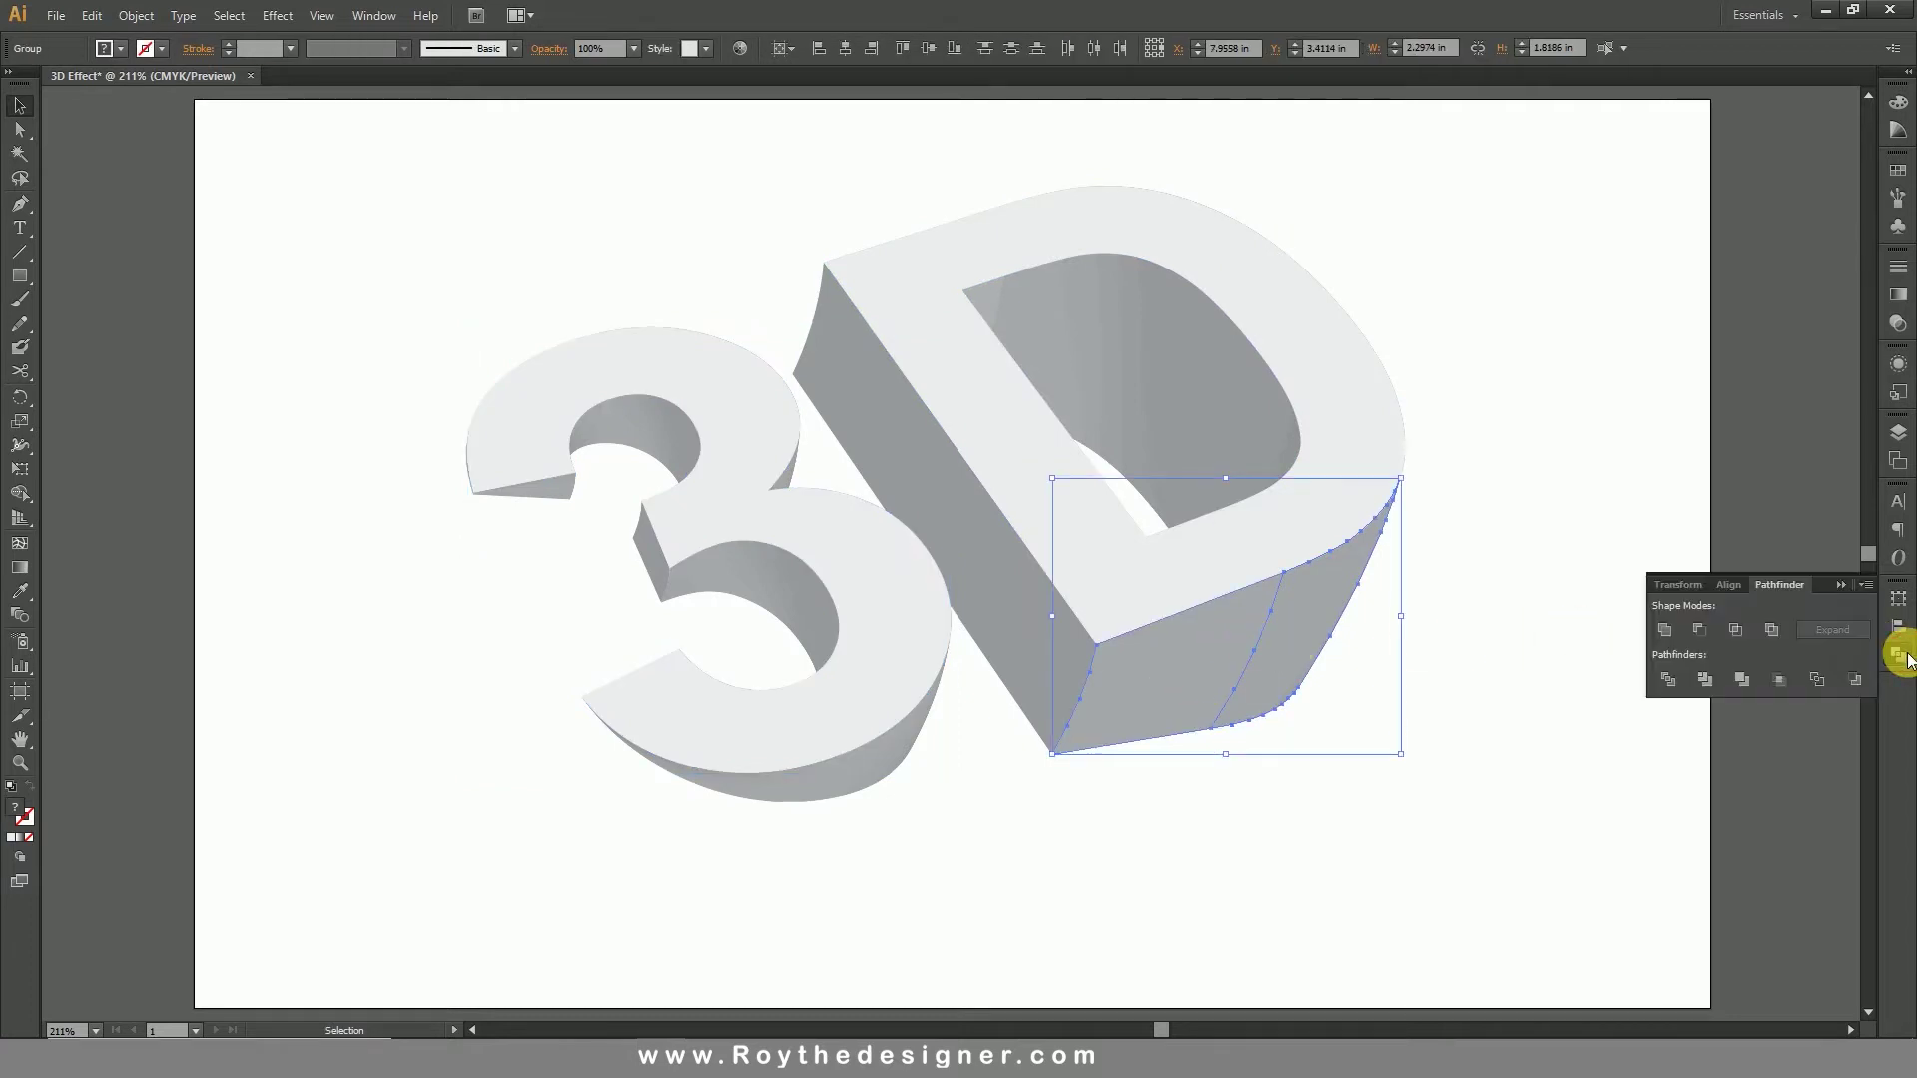
left_click(1664, 631)
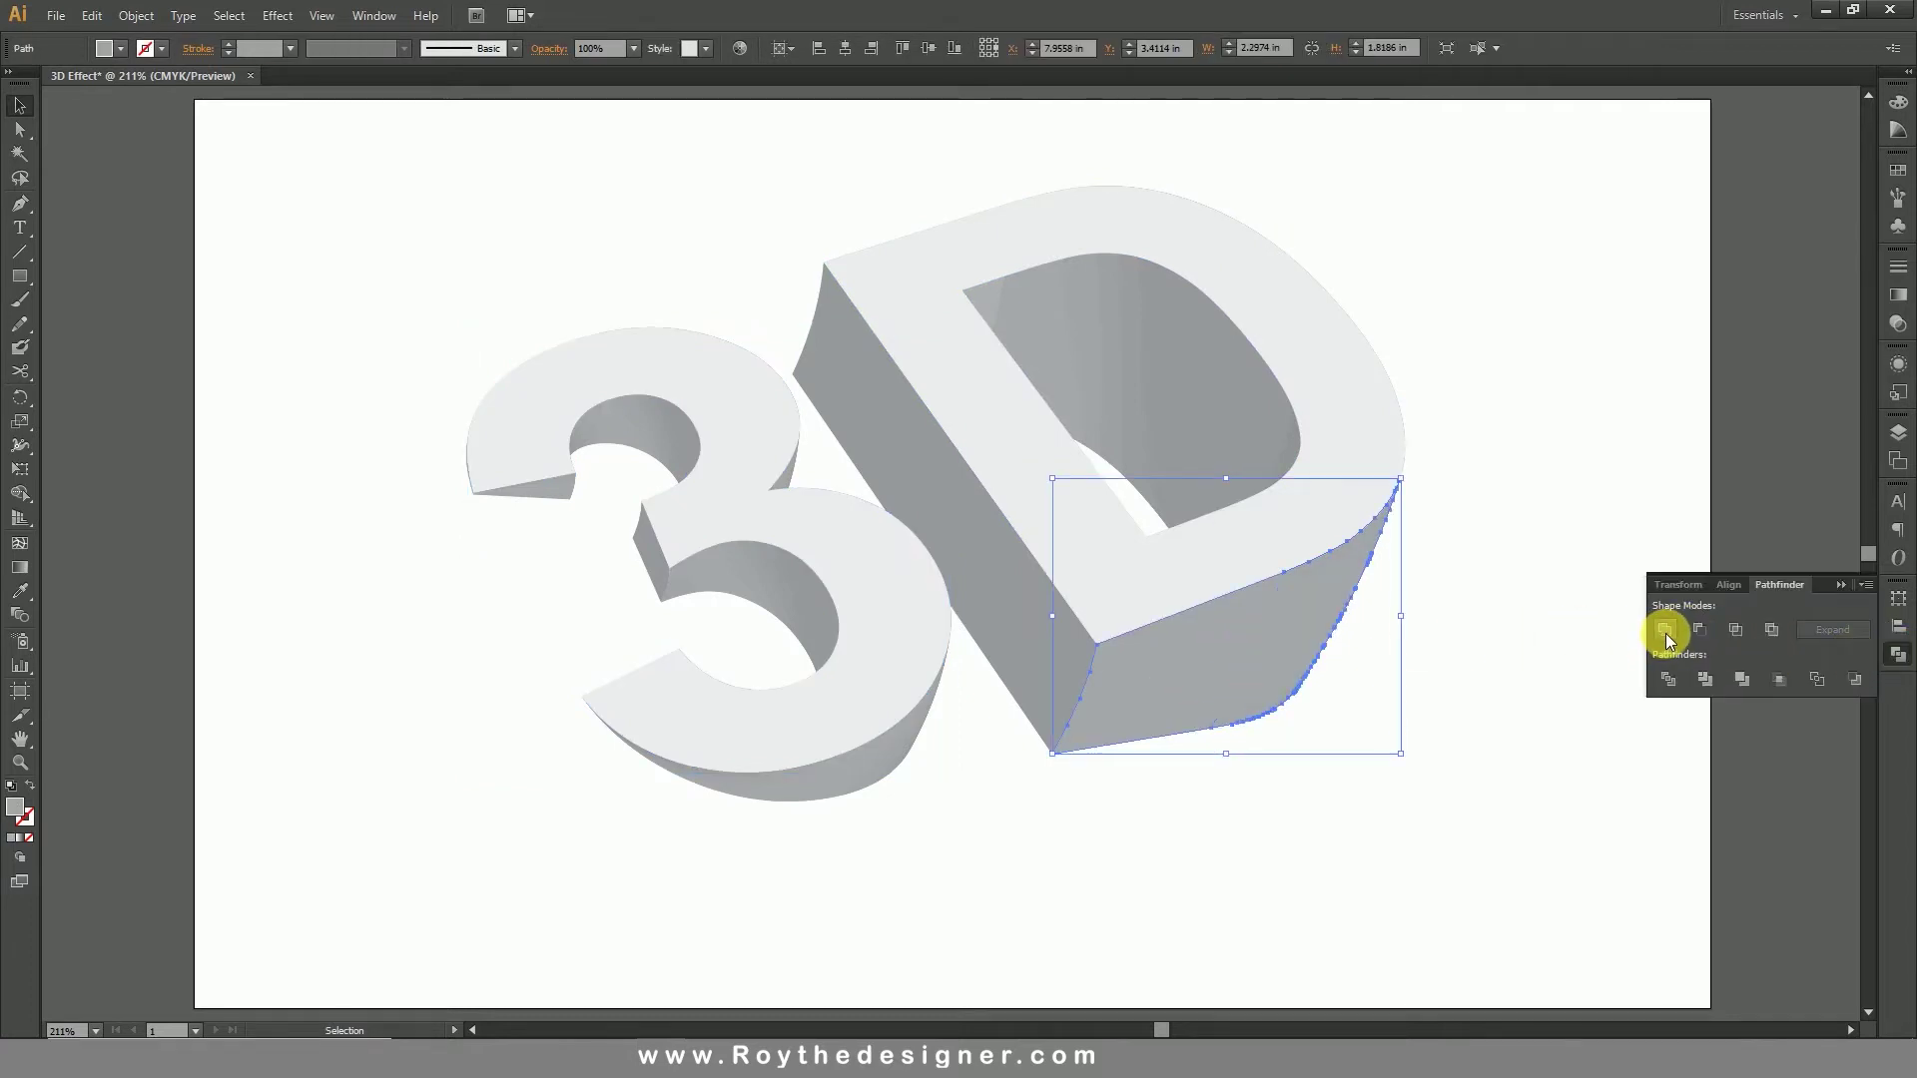
left_click(1441, 620)
Step: Select all the pieces of the curved wall inside the "D"'s opening and unite them into one shape
left_click(1057, 664)
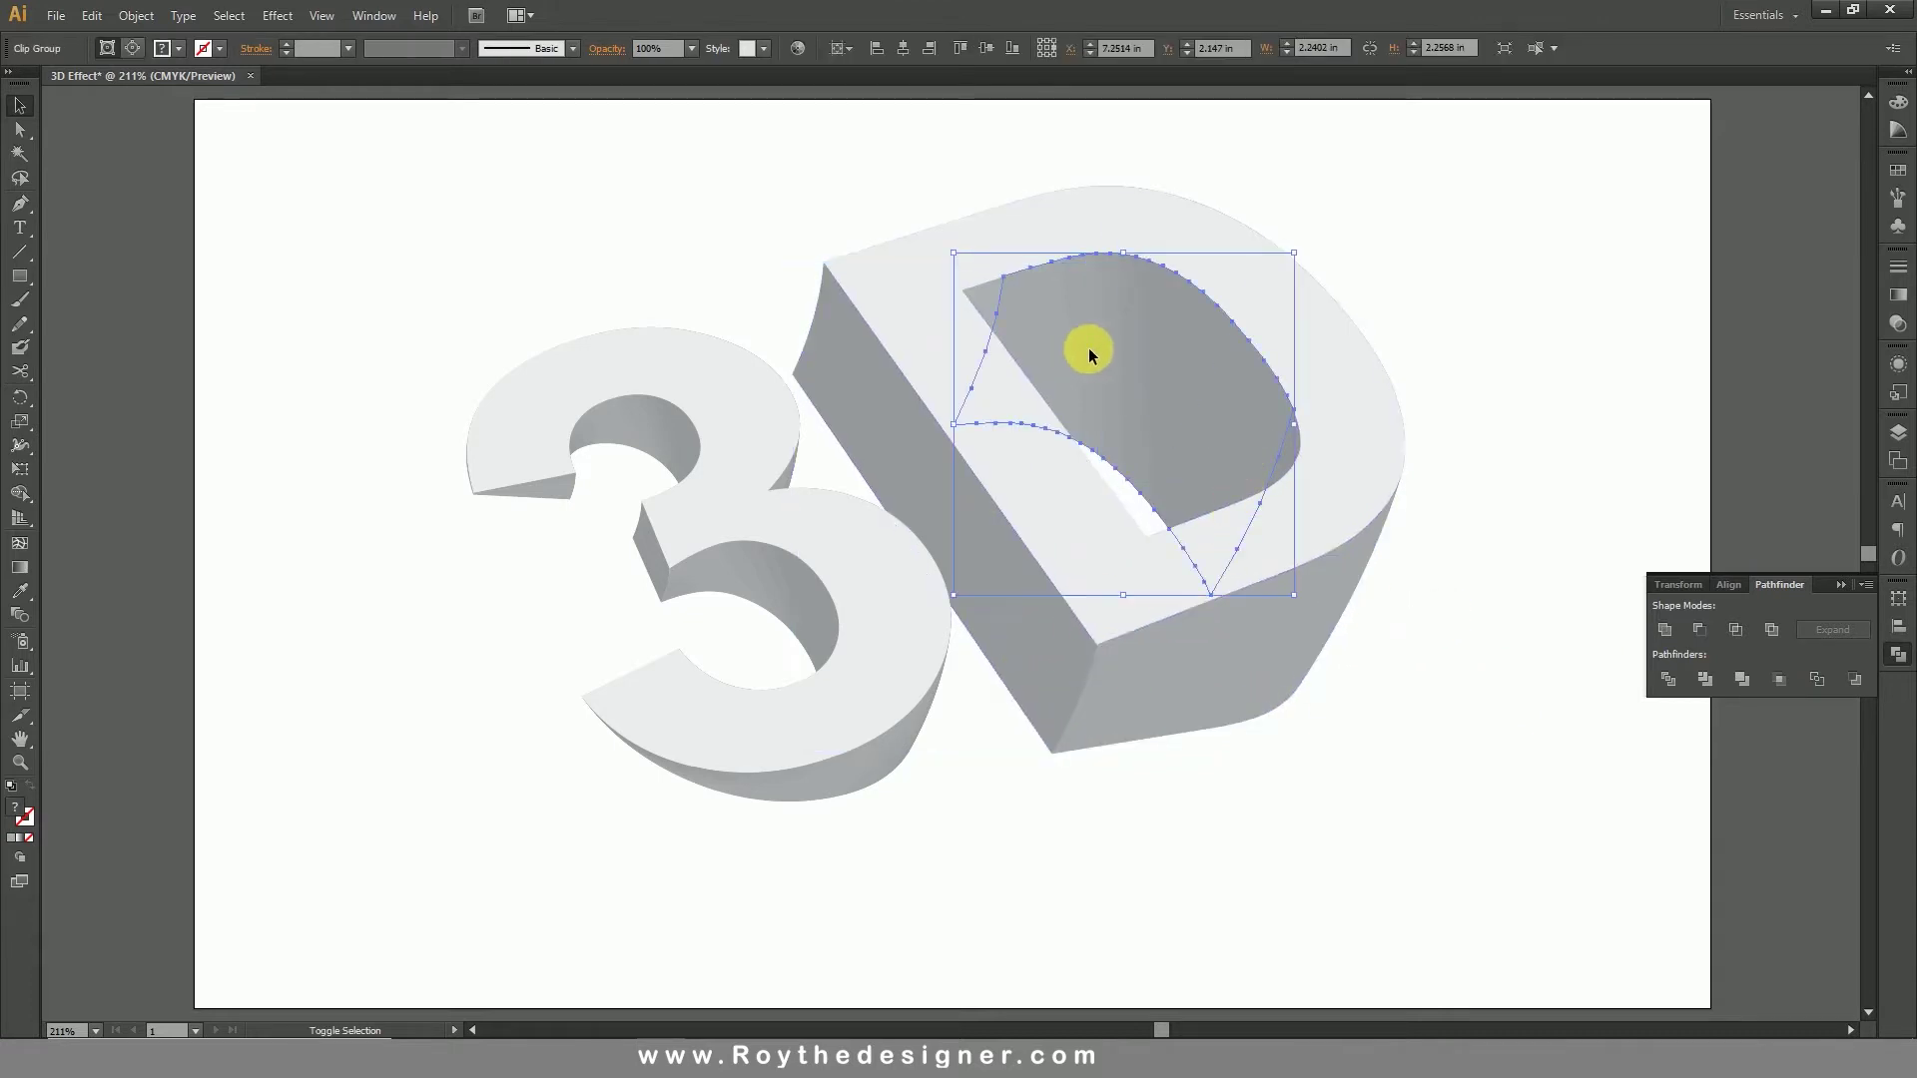
left_click(983, 300)
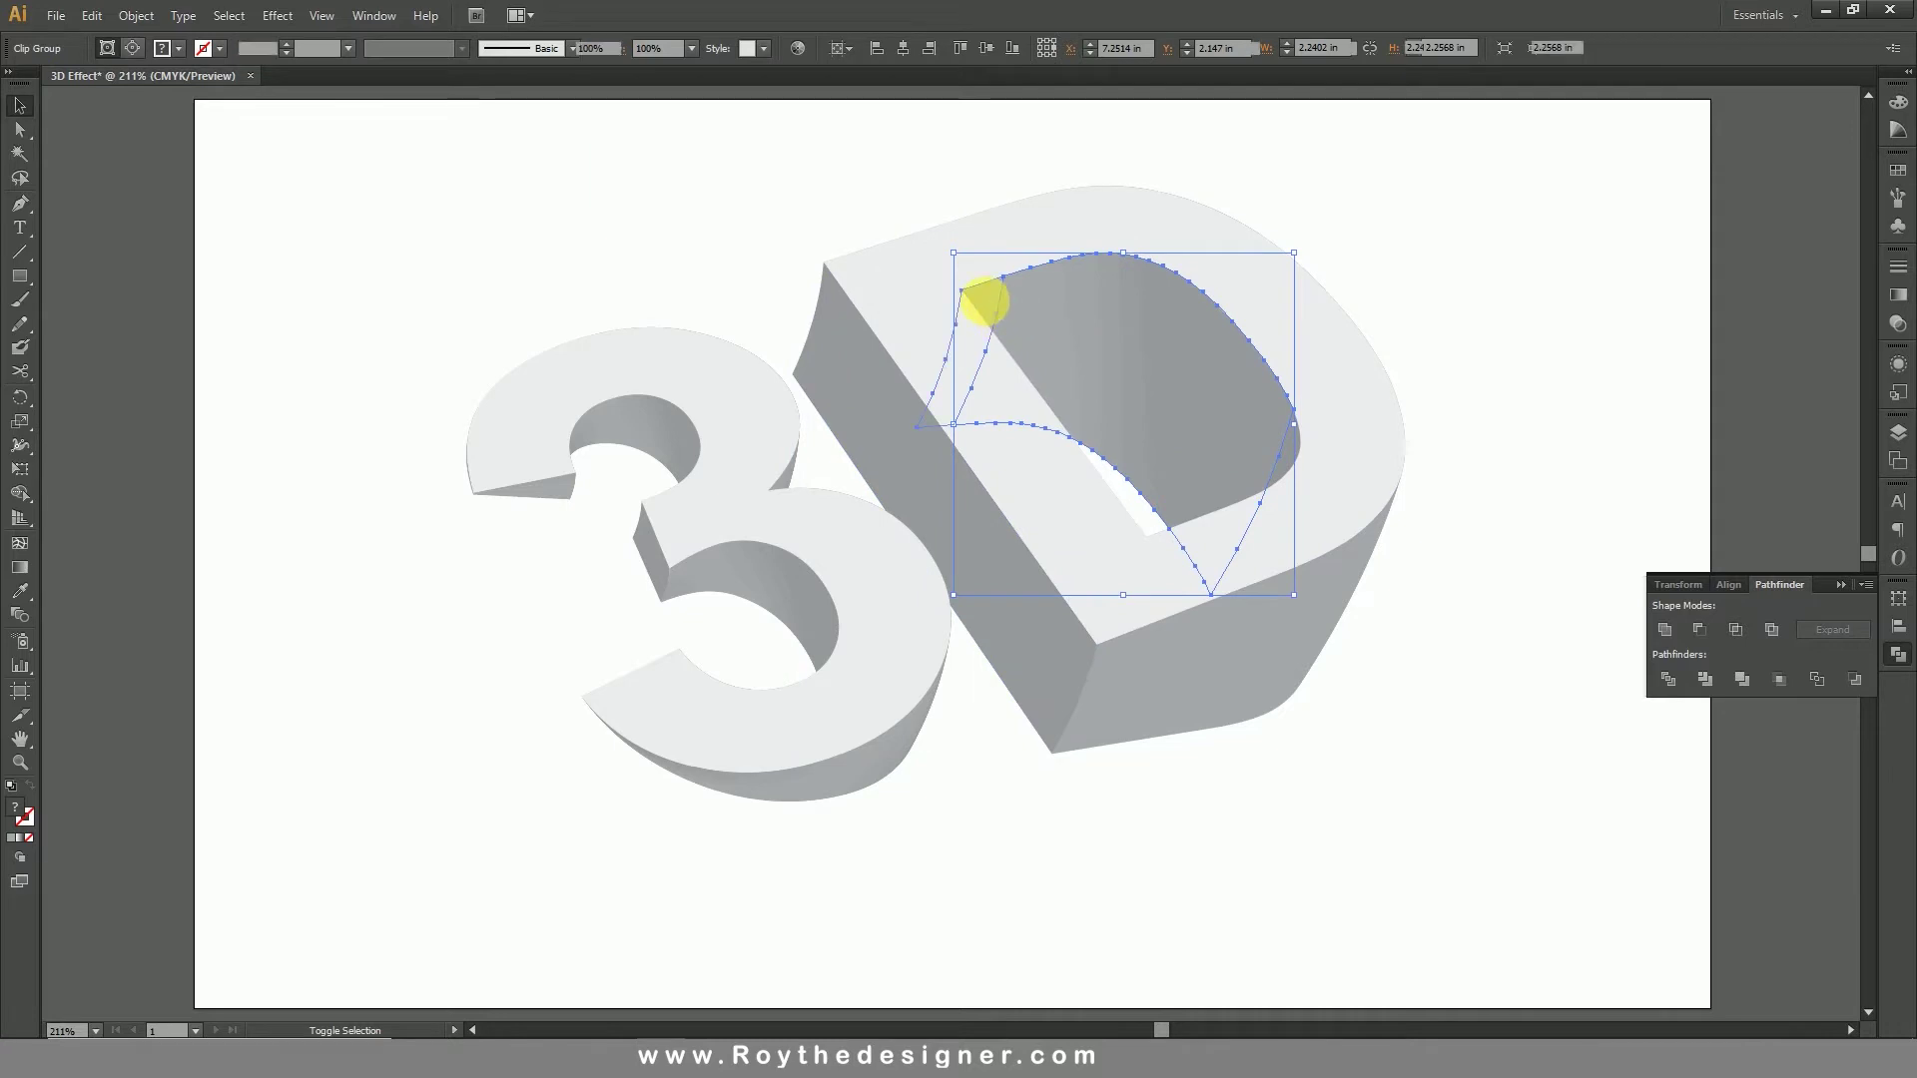
left_click(1296, 447, "shift")
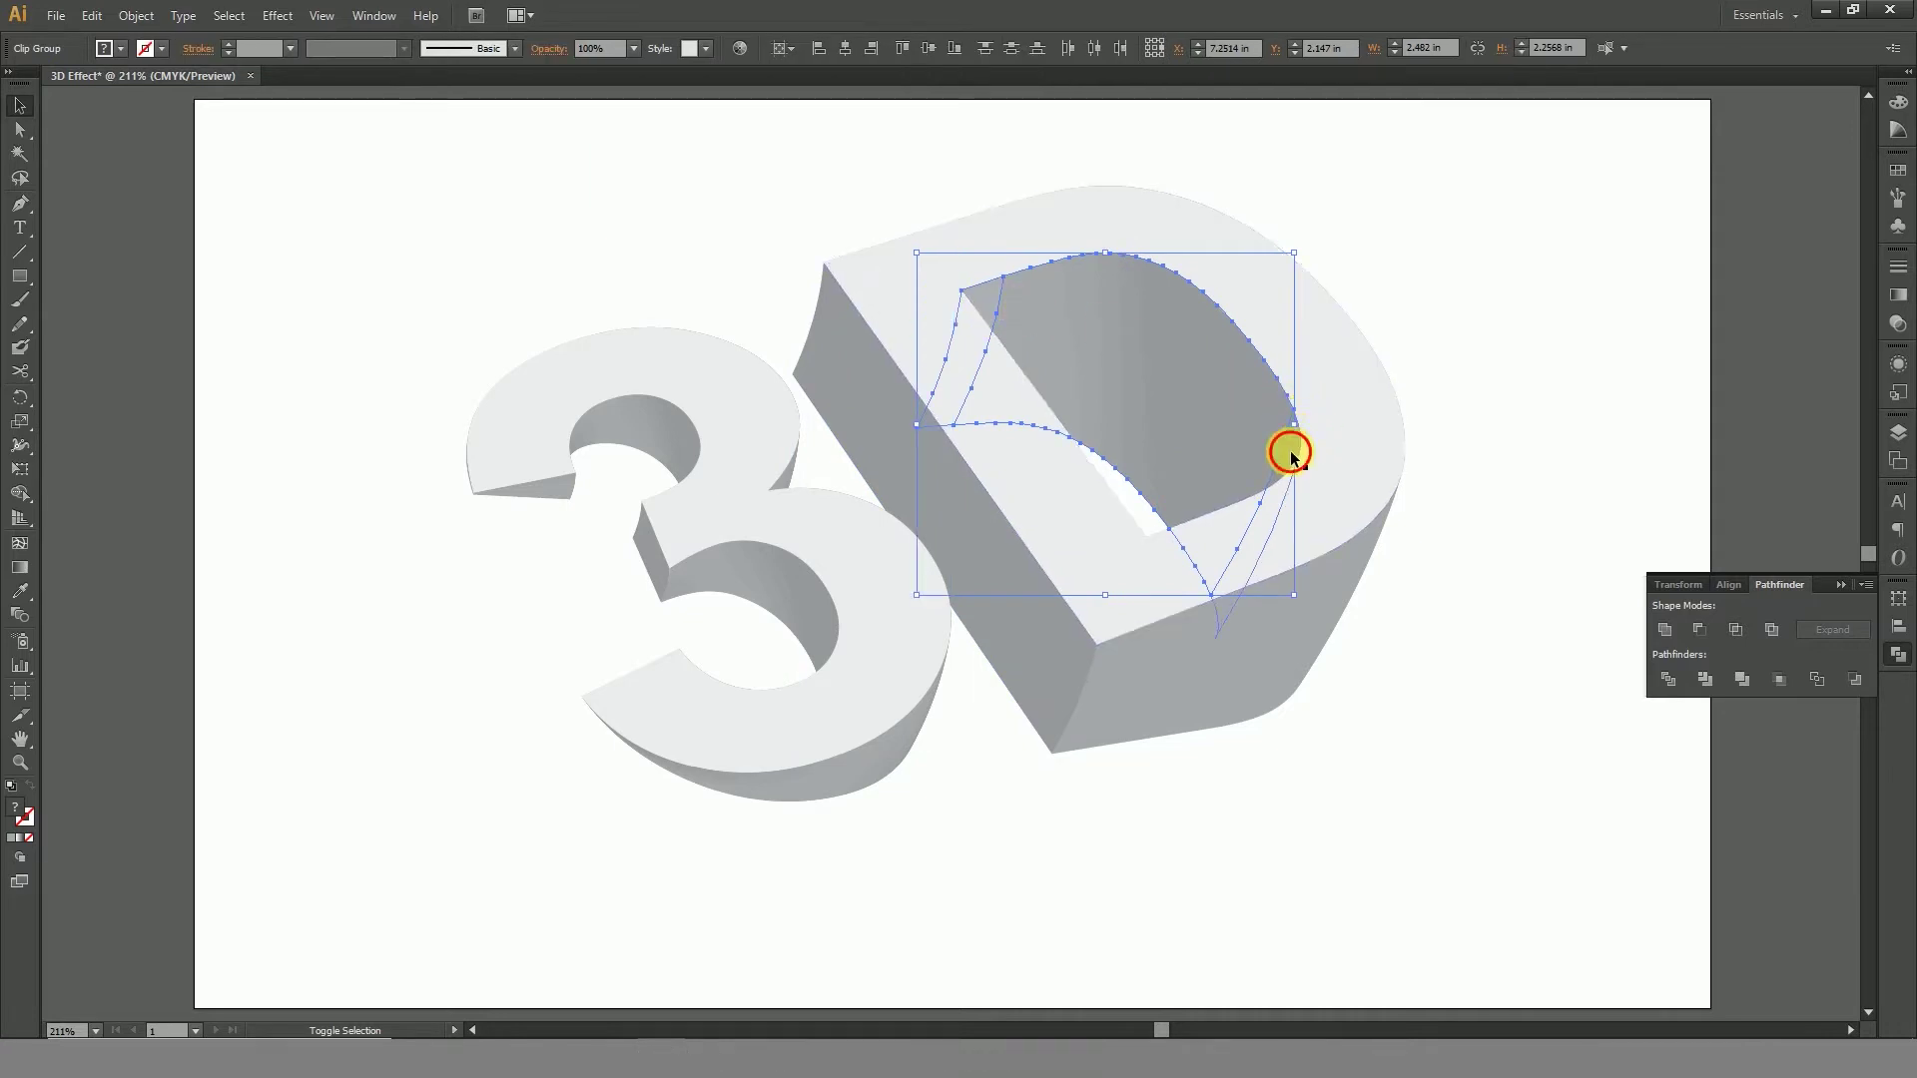
left_click(1667, 632)
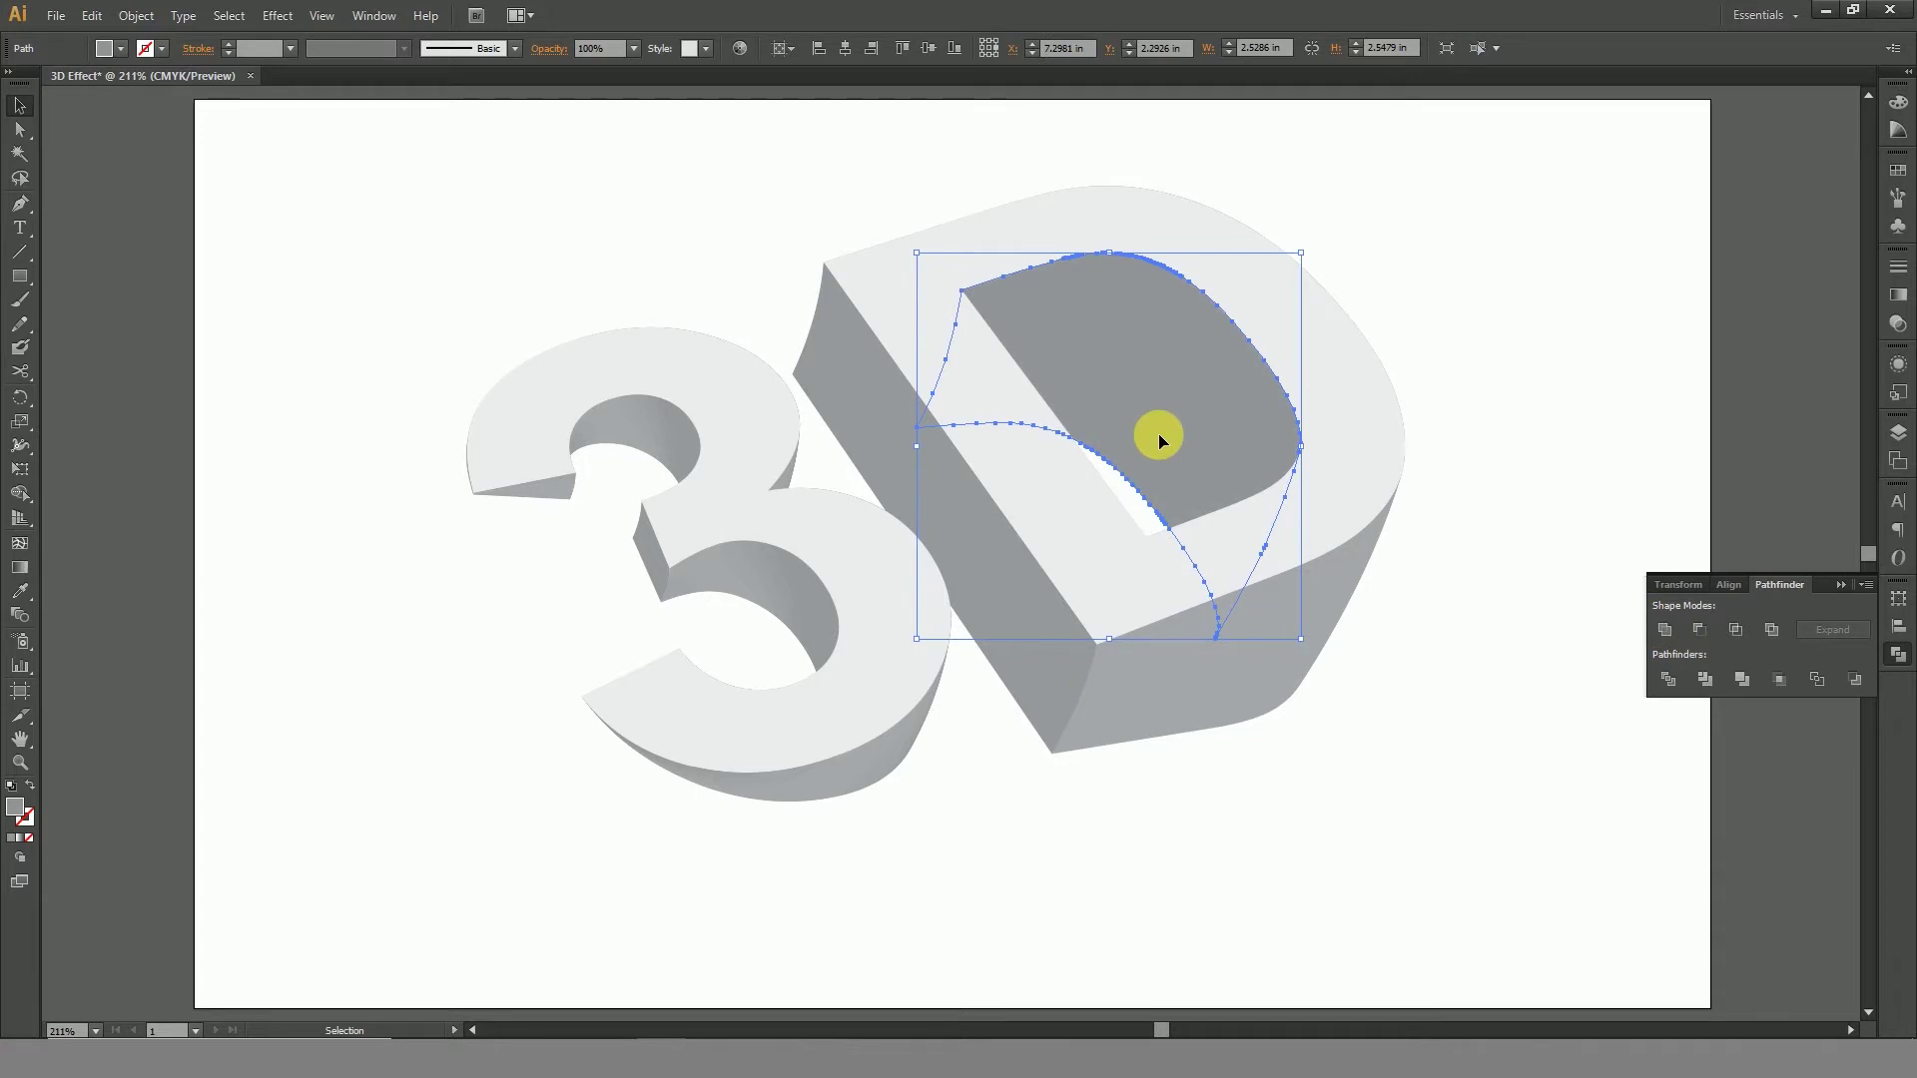
left_click(1434, 403)
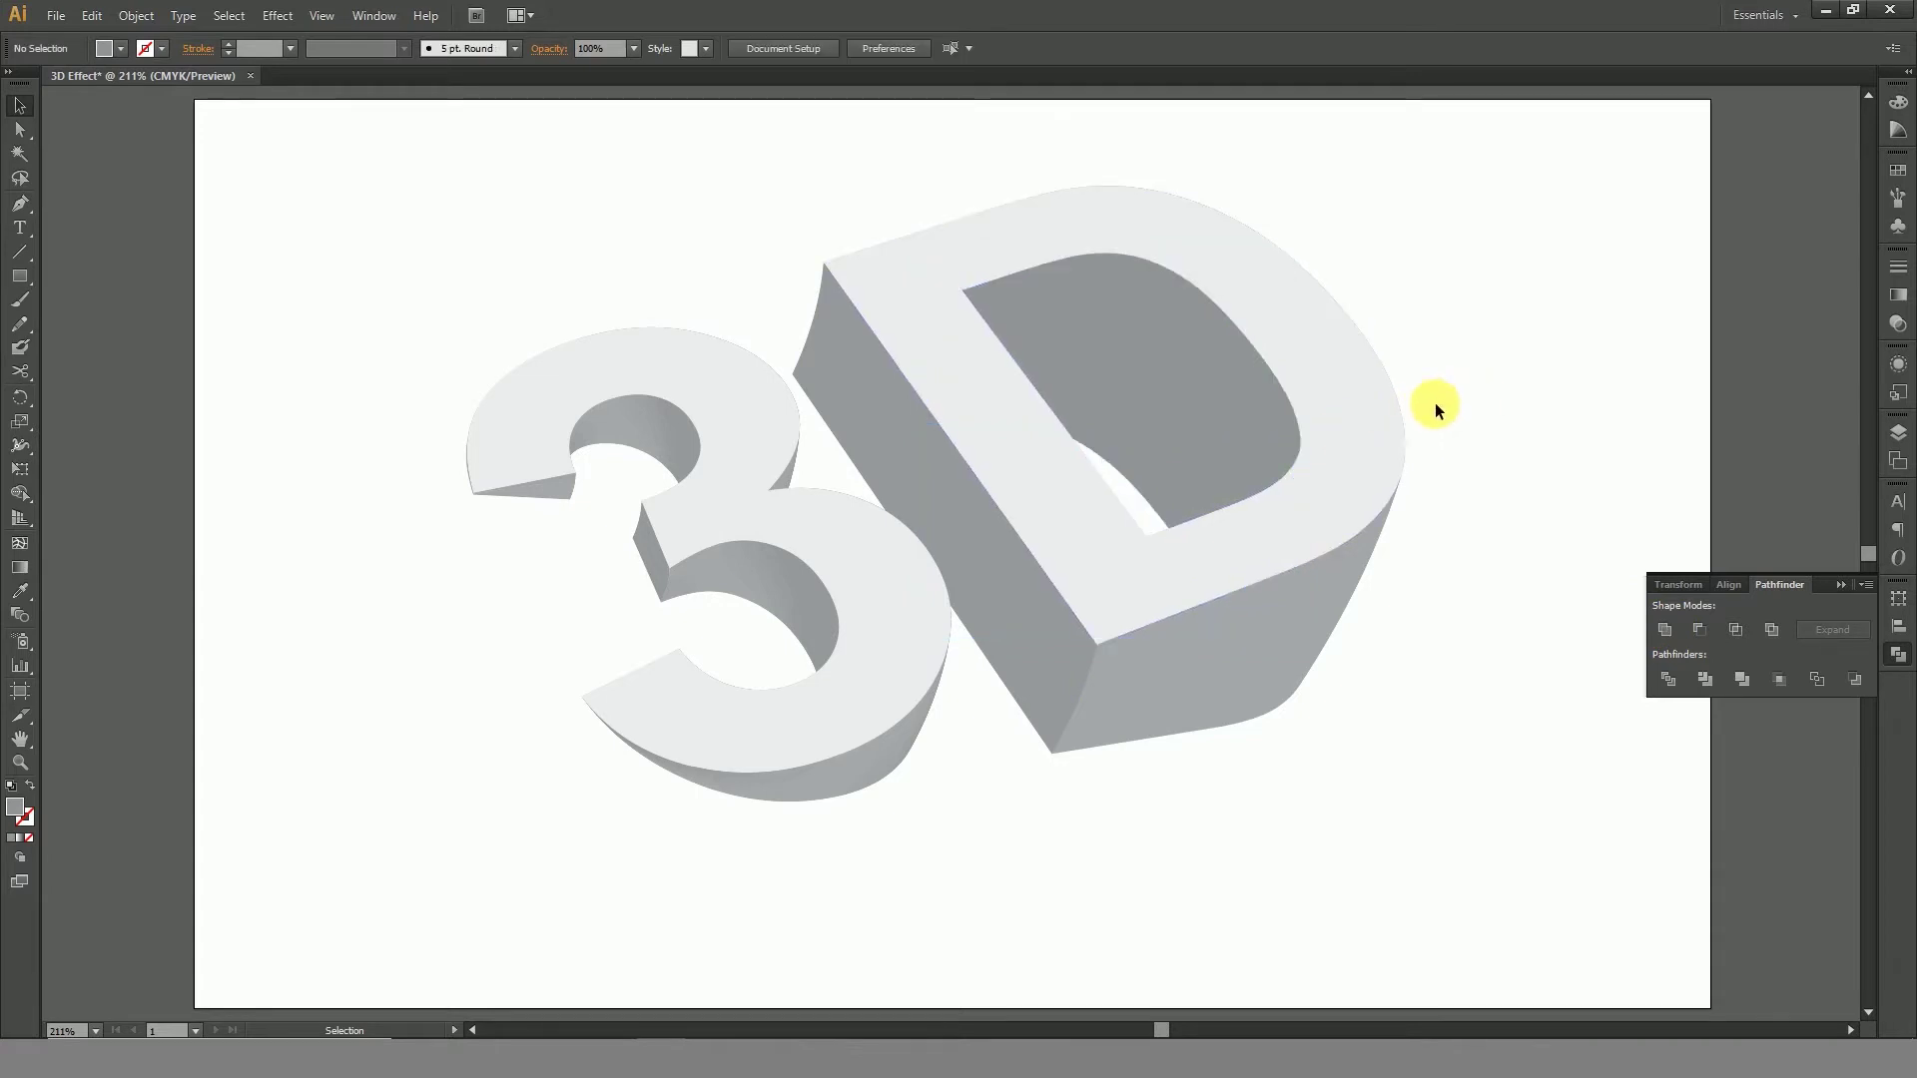
Step: Select the light front face of the "D" and hide it
left_click(1344, 459)
left_click(1034, 632)
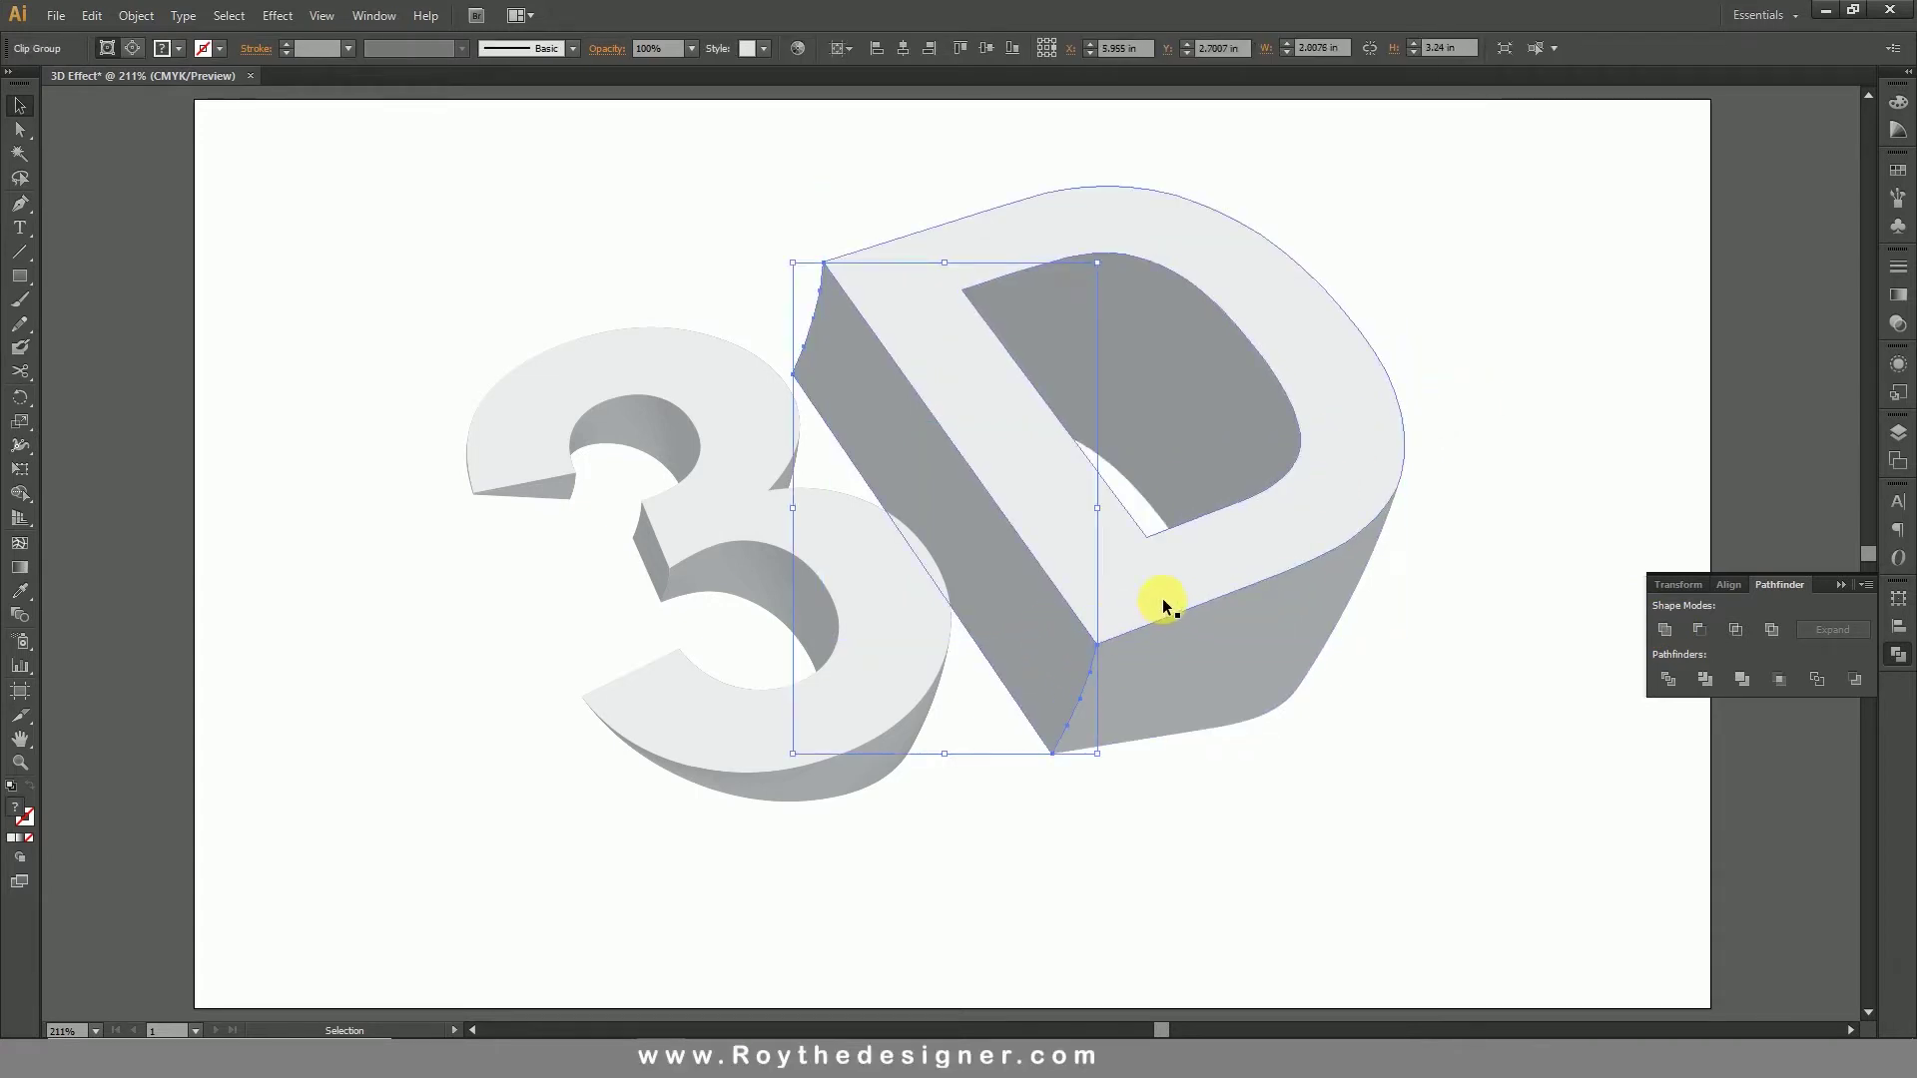
left_click(1212, 557)
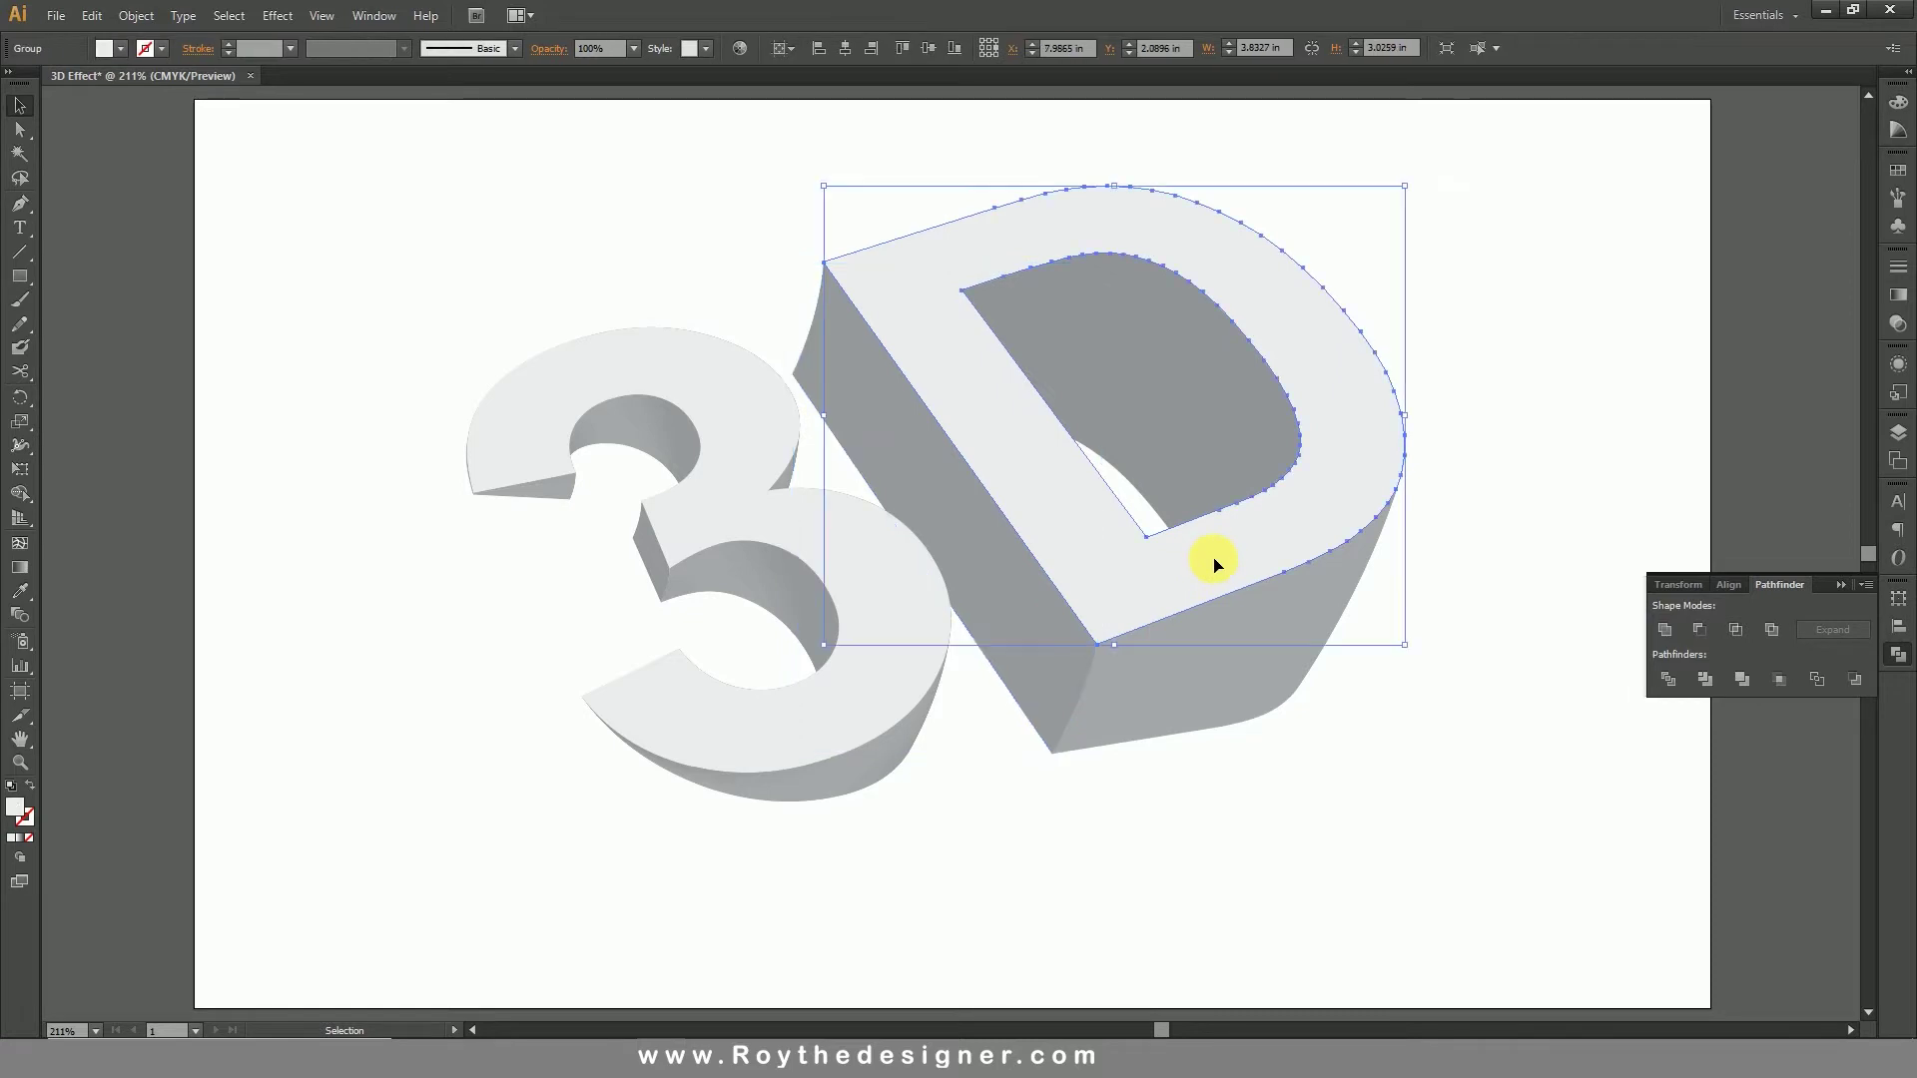
left_click(138, 16)
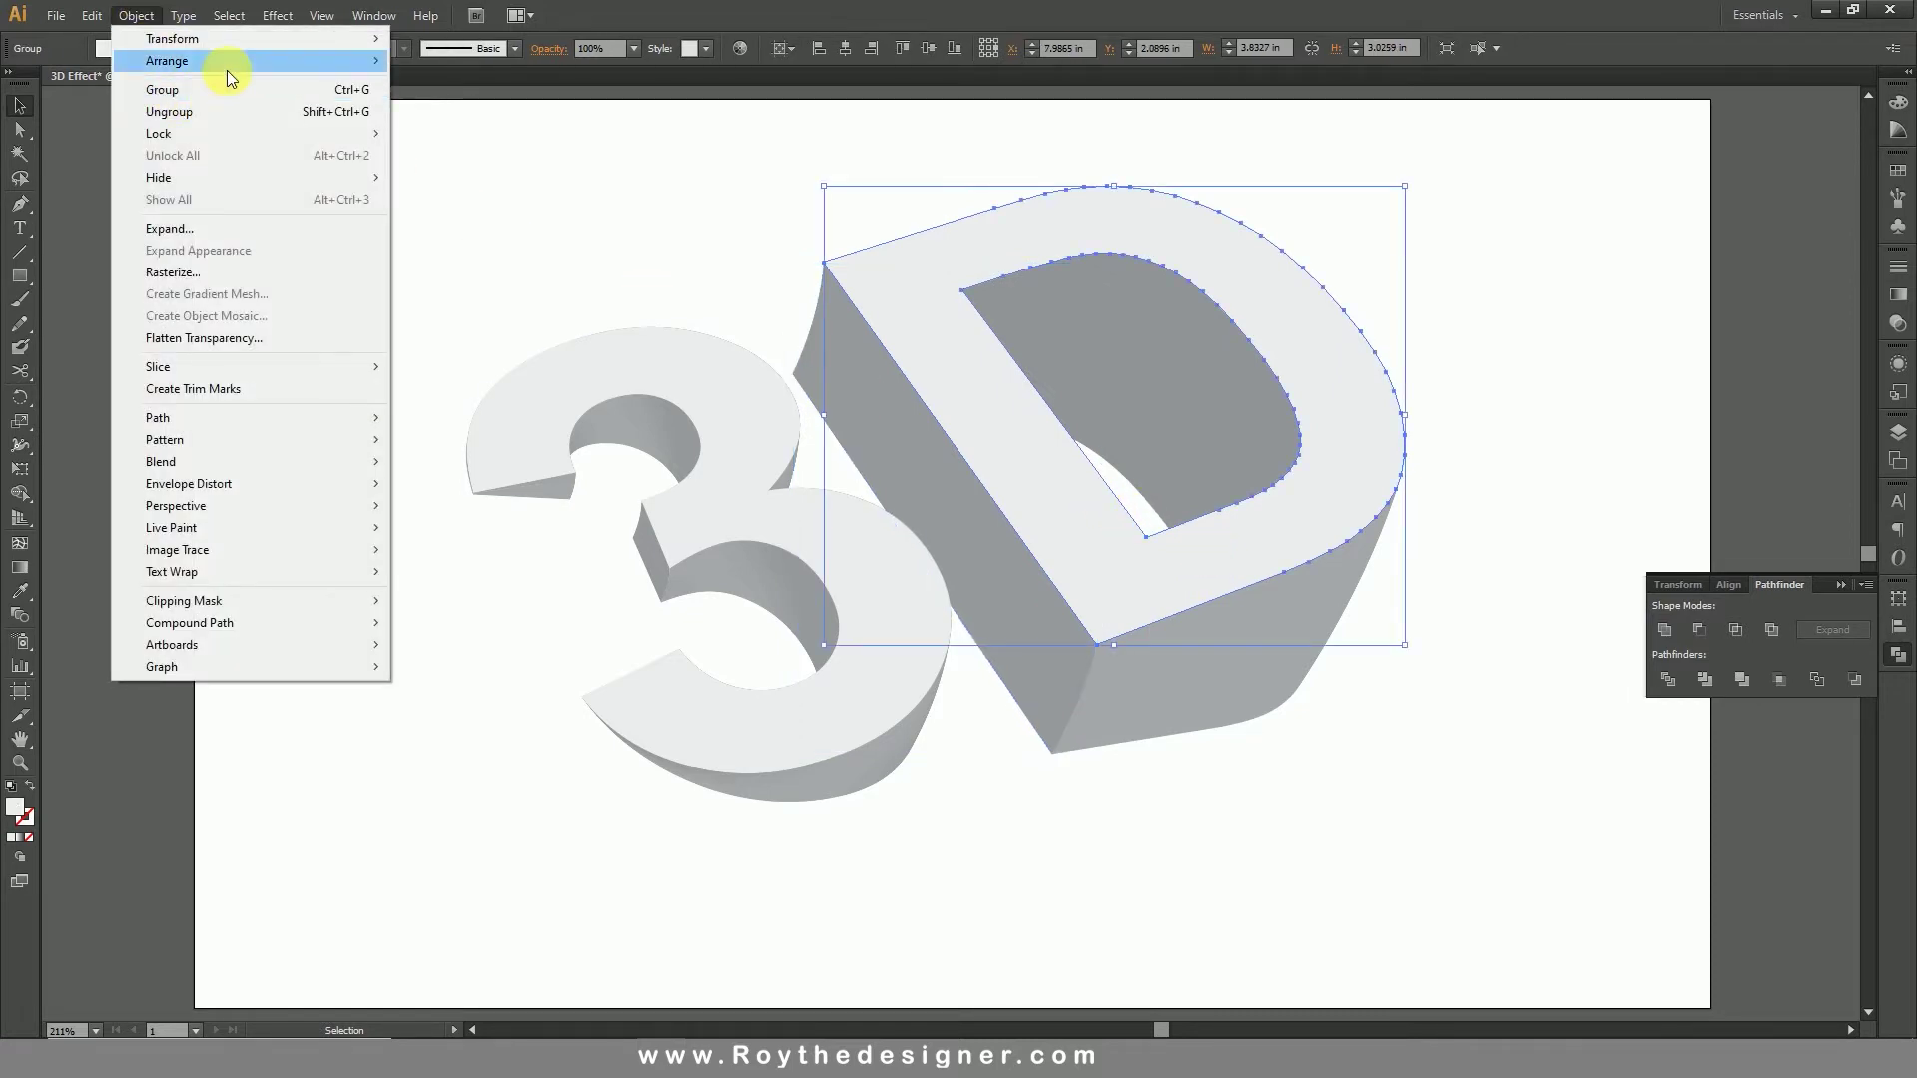
mouse_move(236, 145)
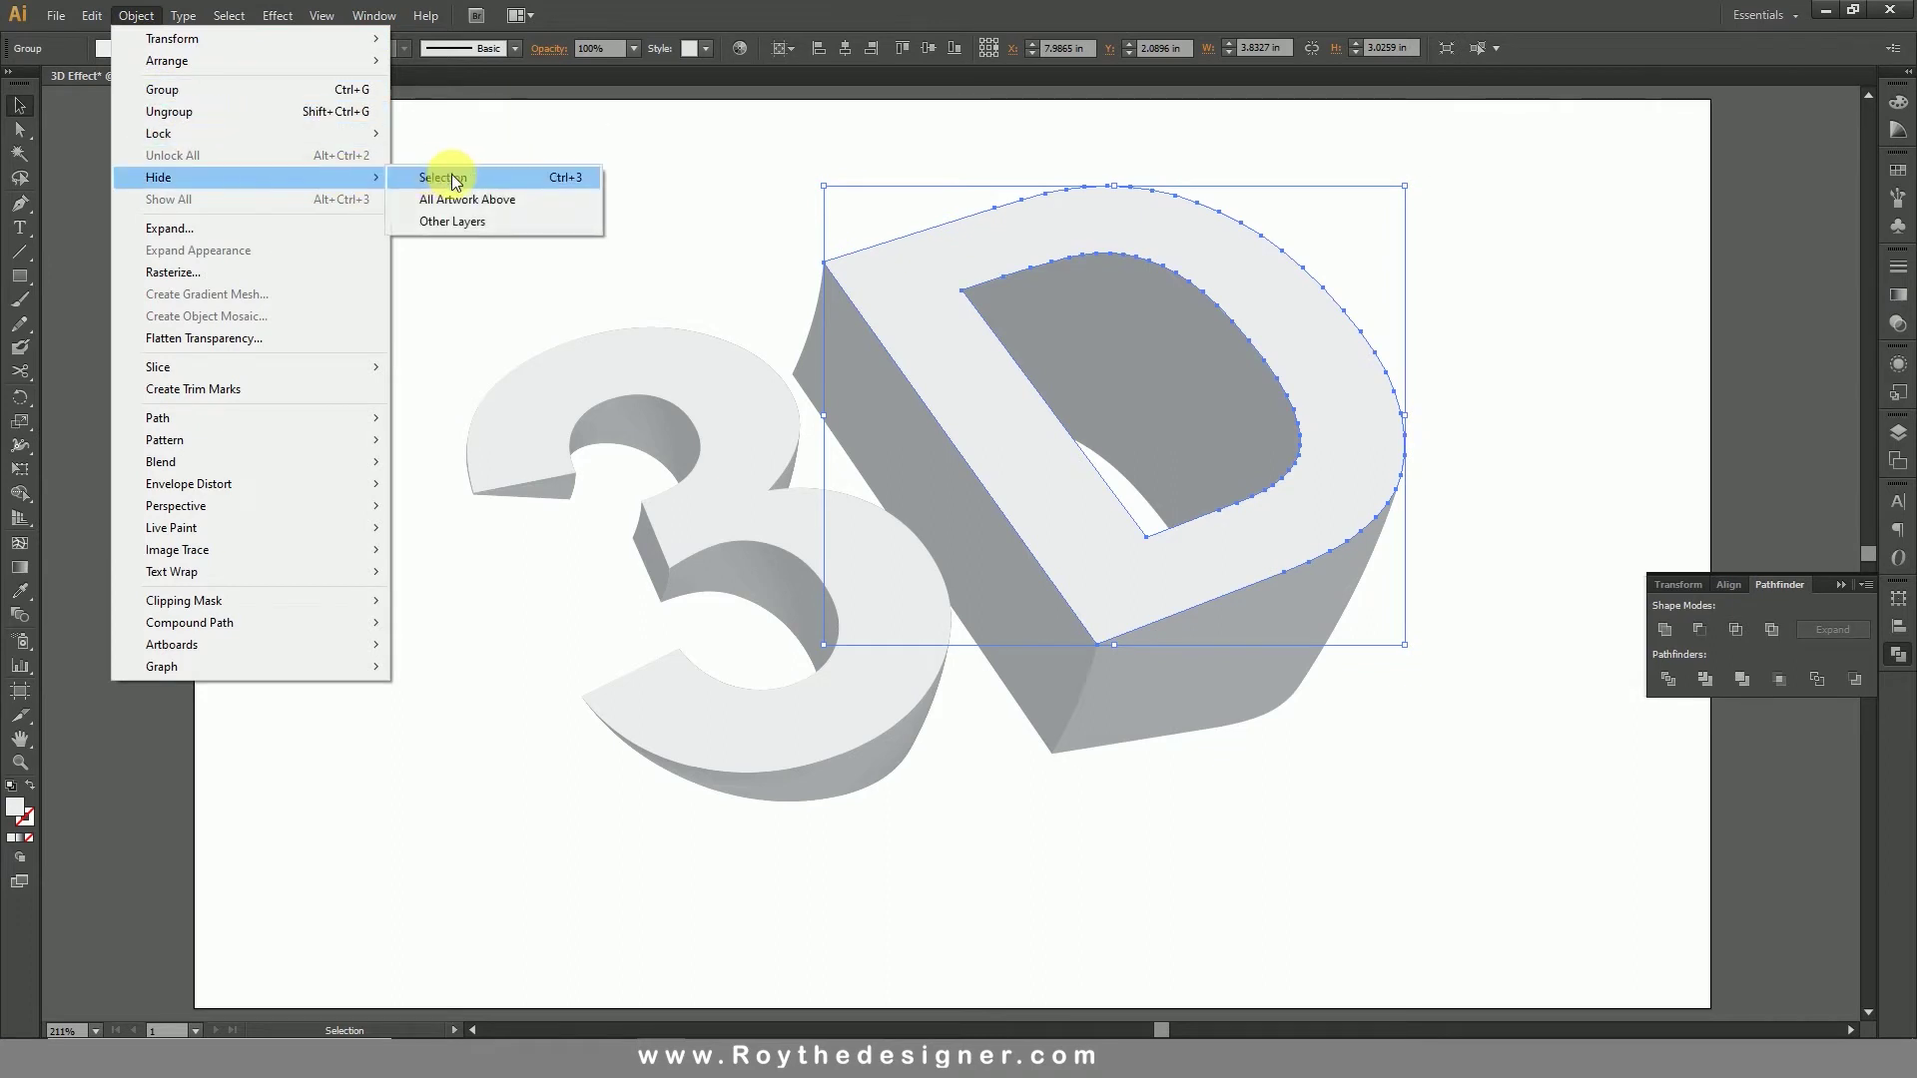
left_click(452, 176)
Step: Unite the pieces of the lower inner wall of the "D"'s opening into one shape
left_click(1222, 439)
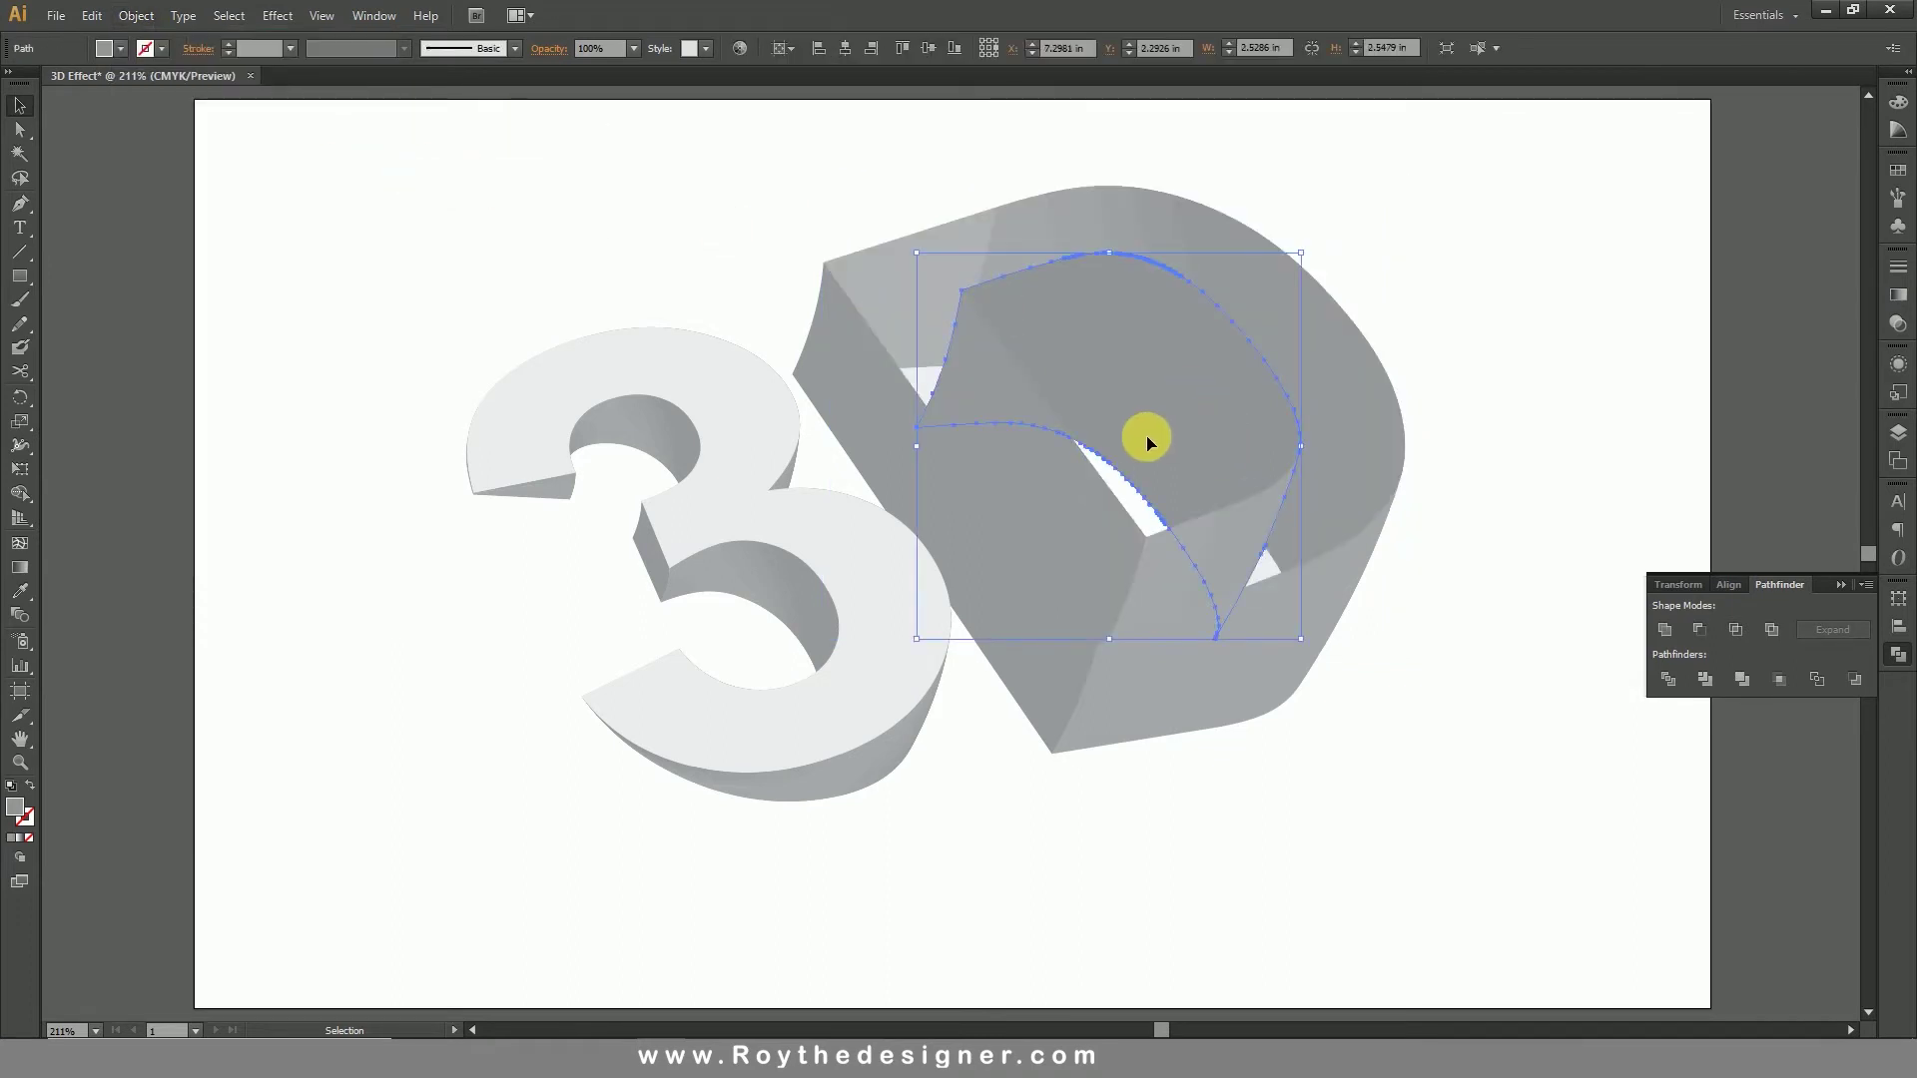
left_click(1051, 470)
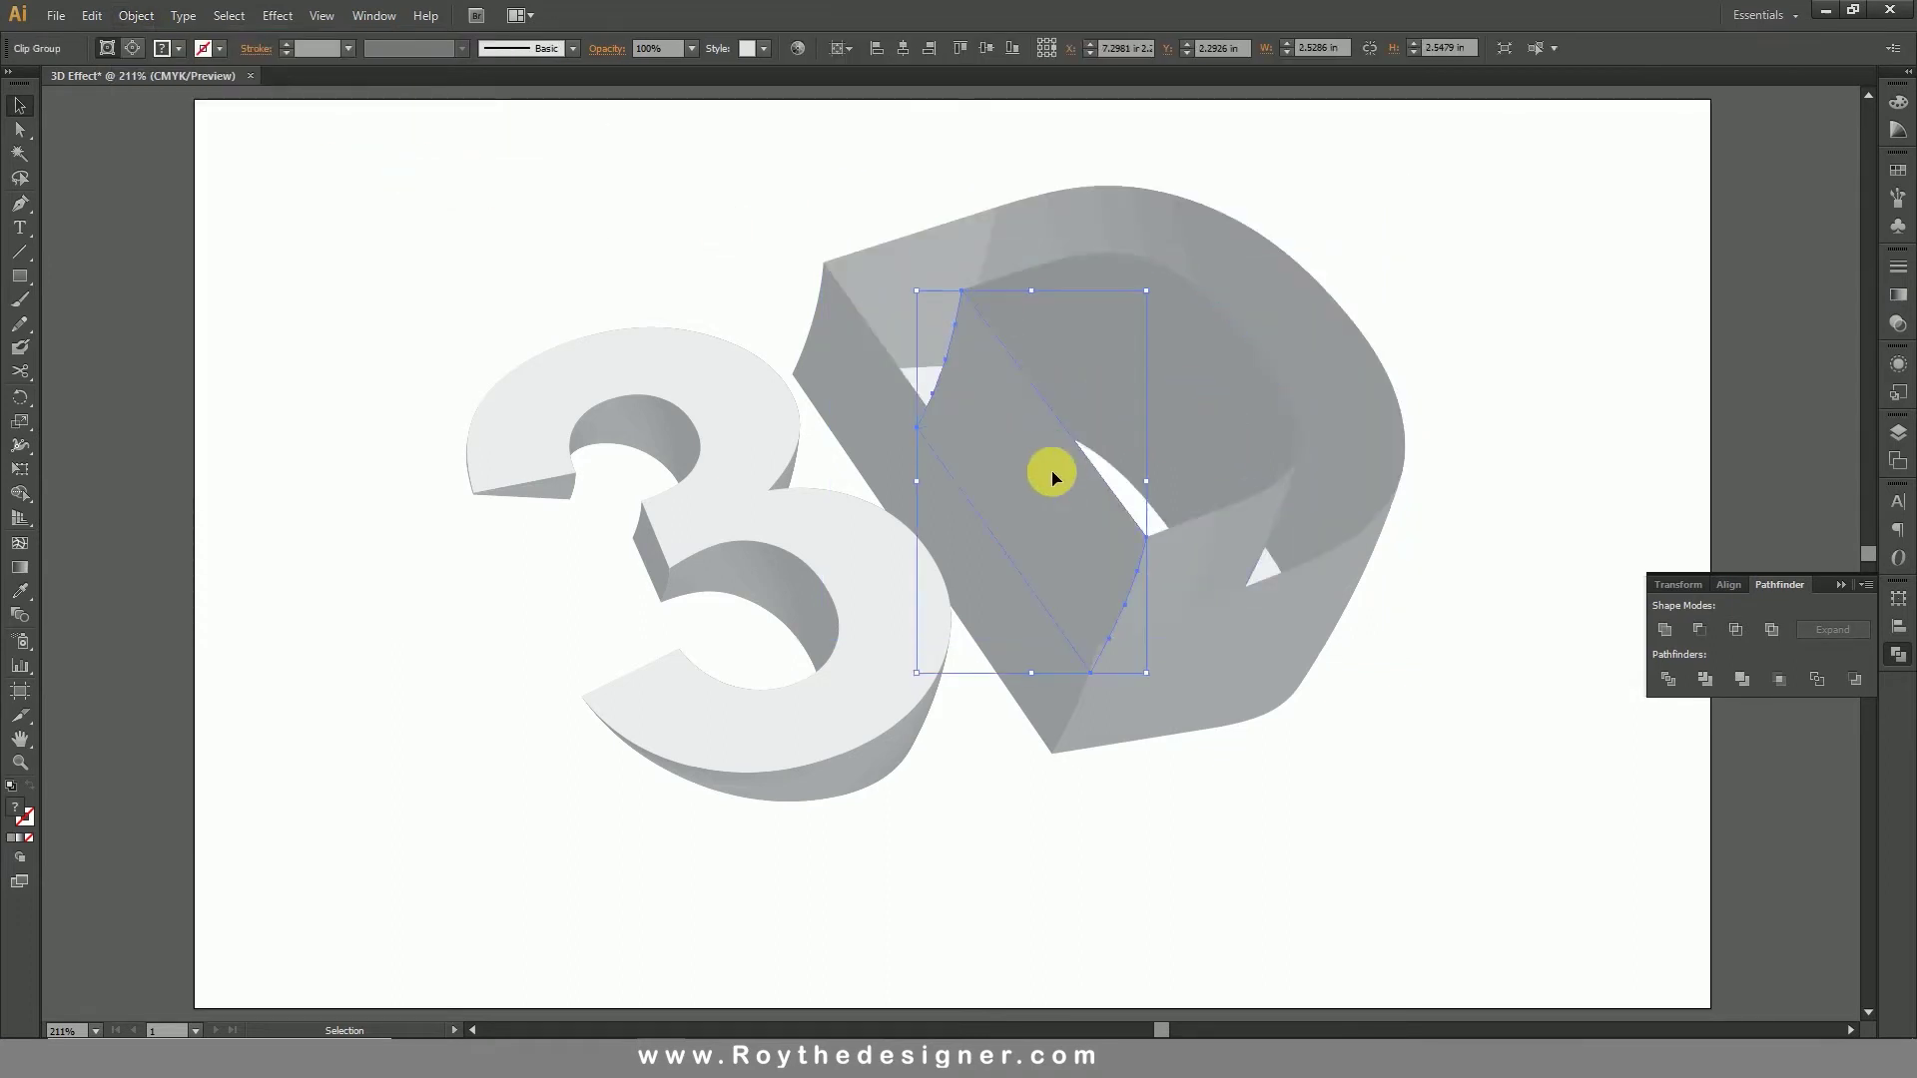
left_click(1242, 529)
left_click(1663, 631)
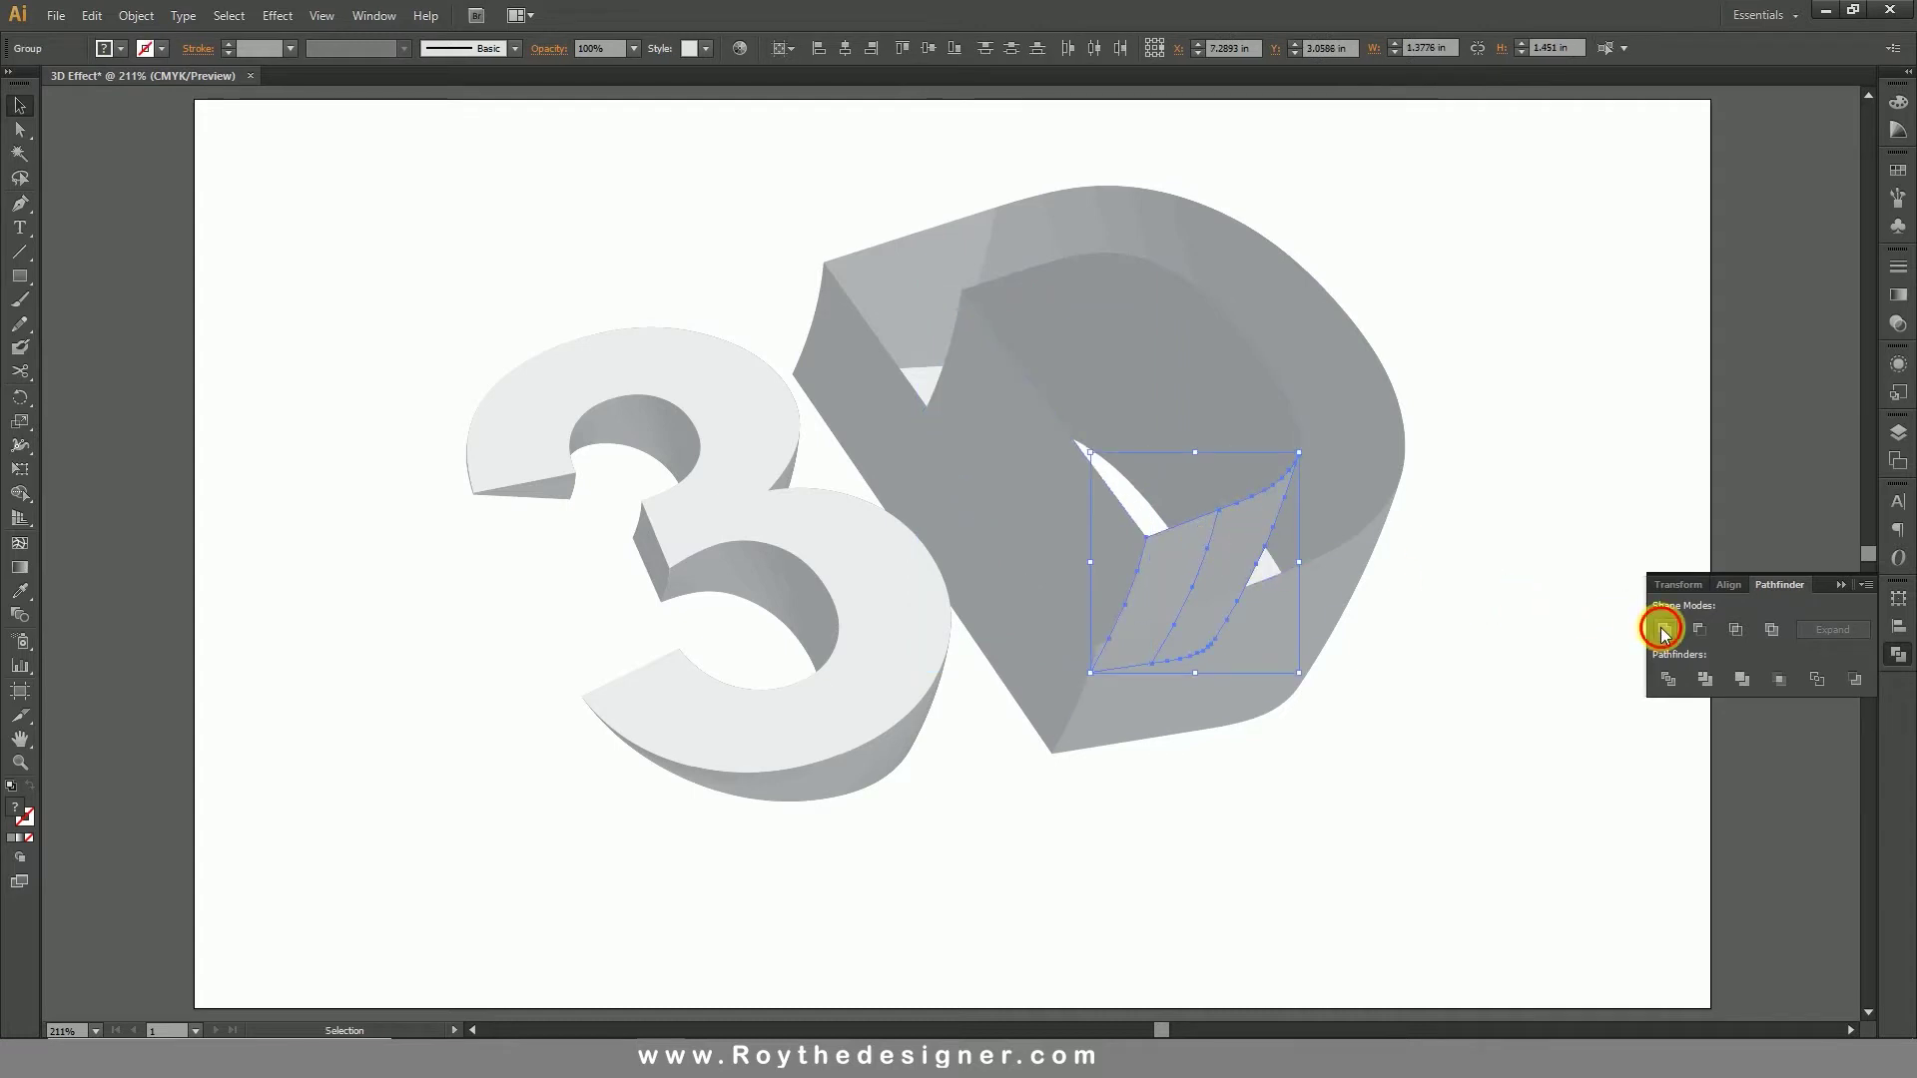
Step: Select the three pieces of the "D"'s upper curved outer side and unite them into one shape
left_click(1321, 390)
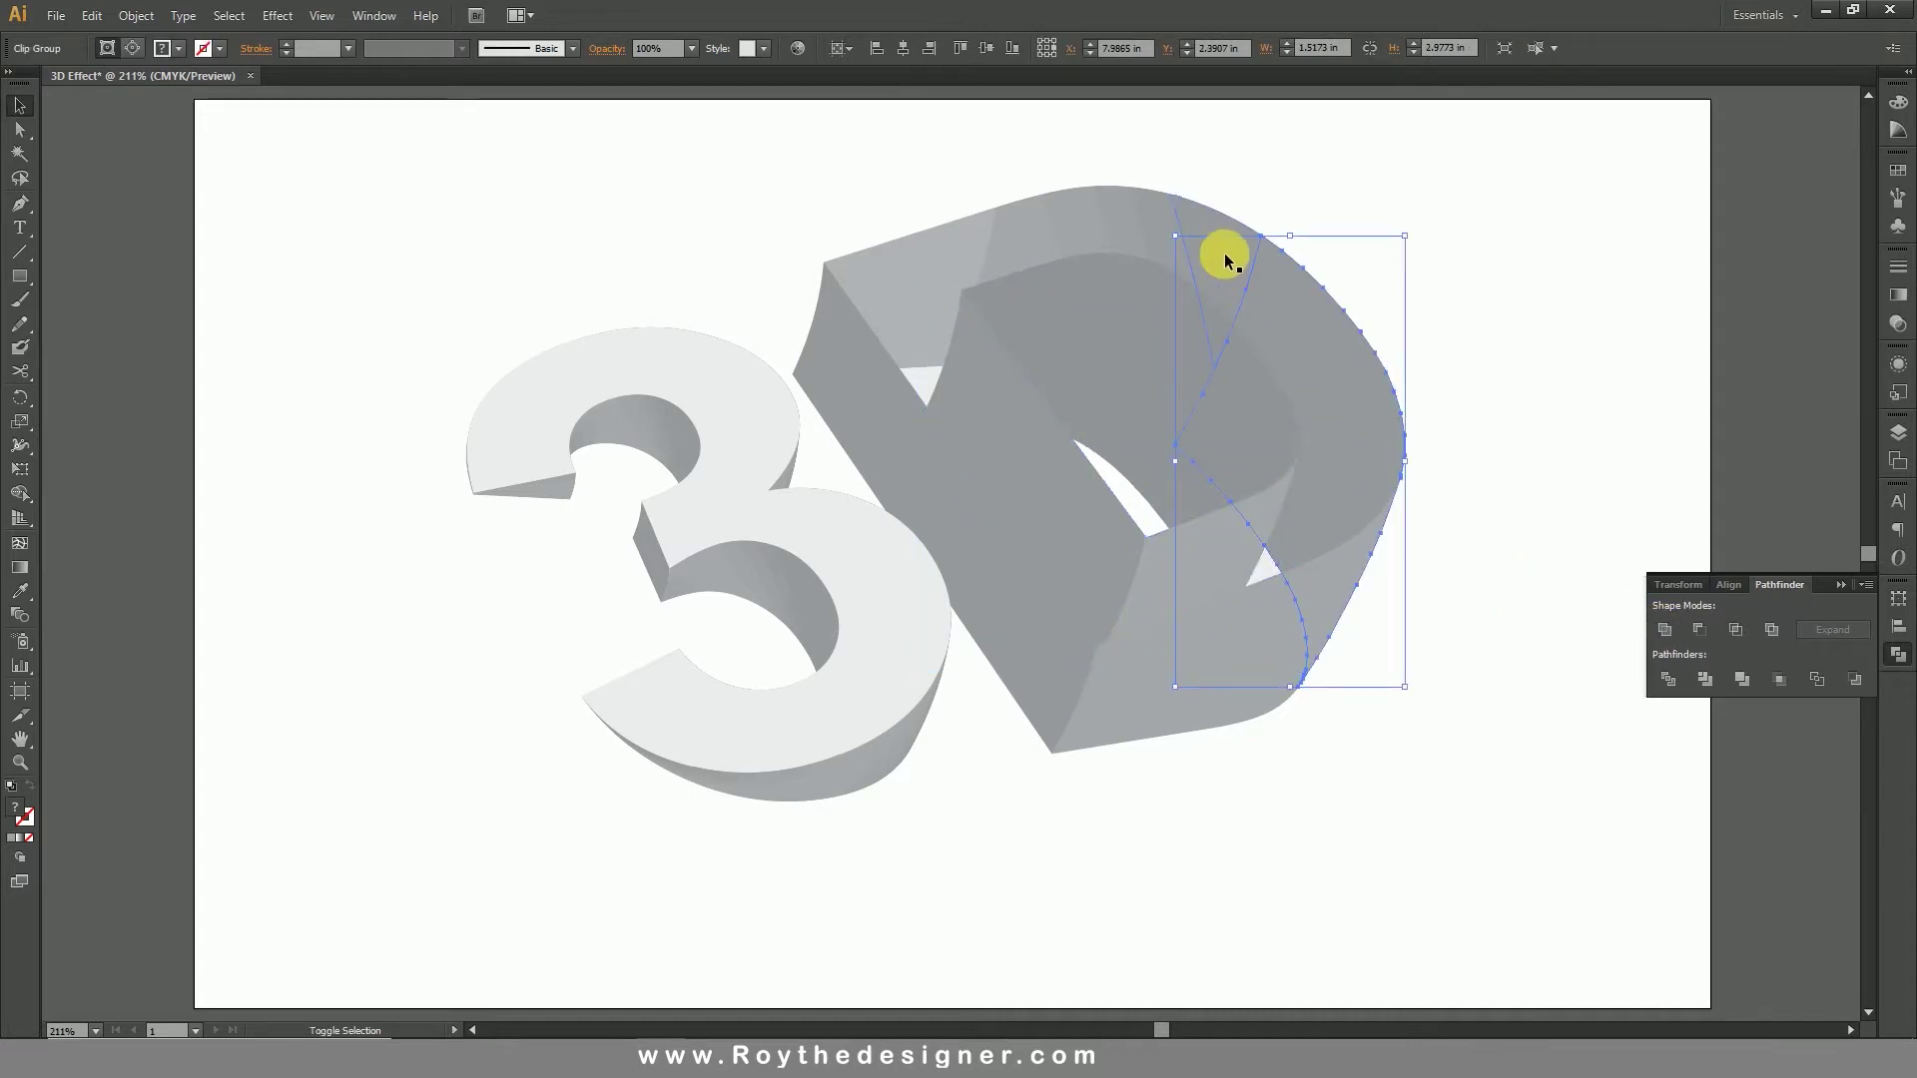
left_click(1156, 232, "shift")
left_click(939, 265, "shift")
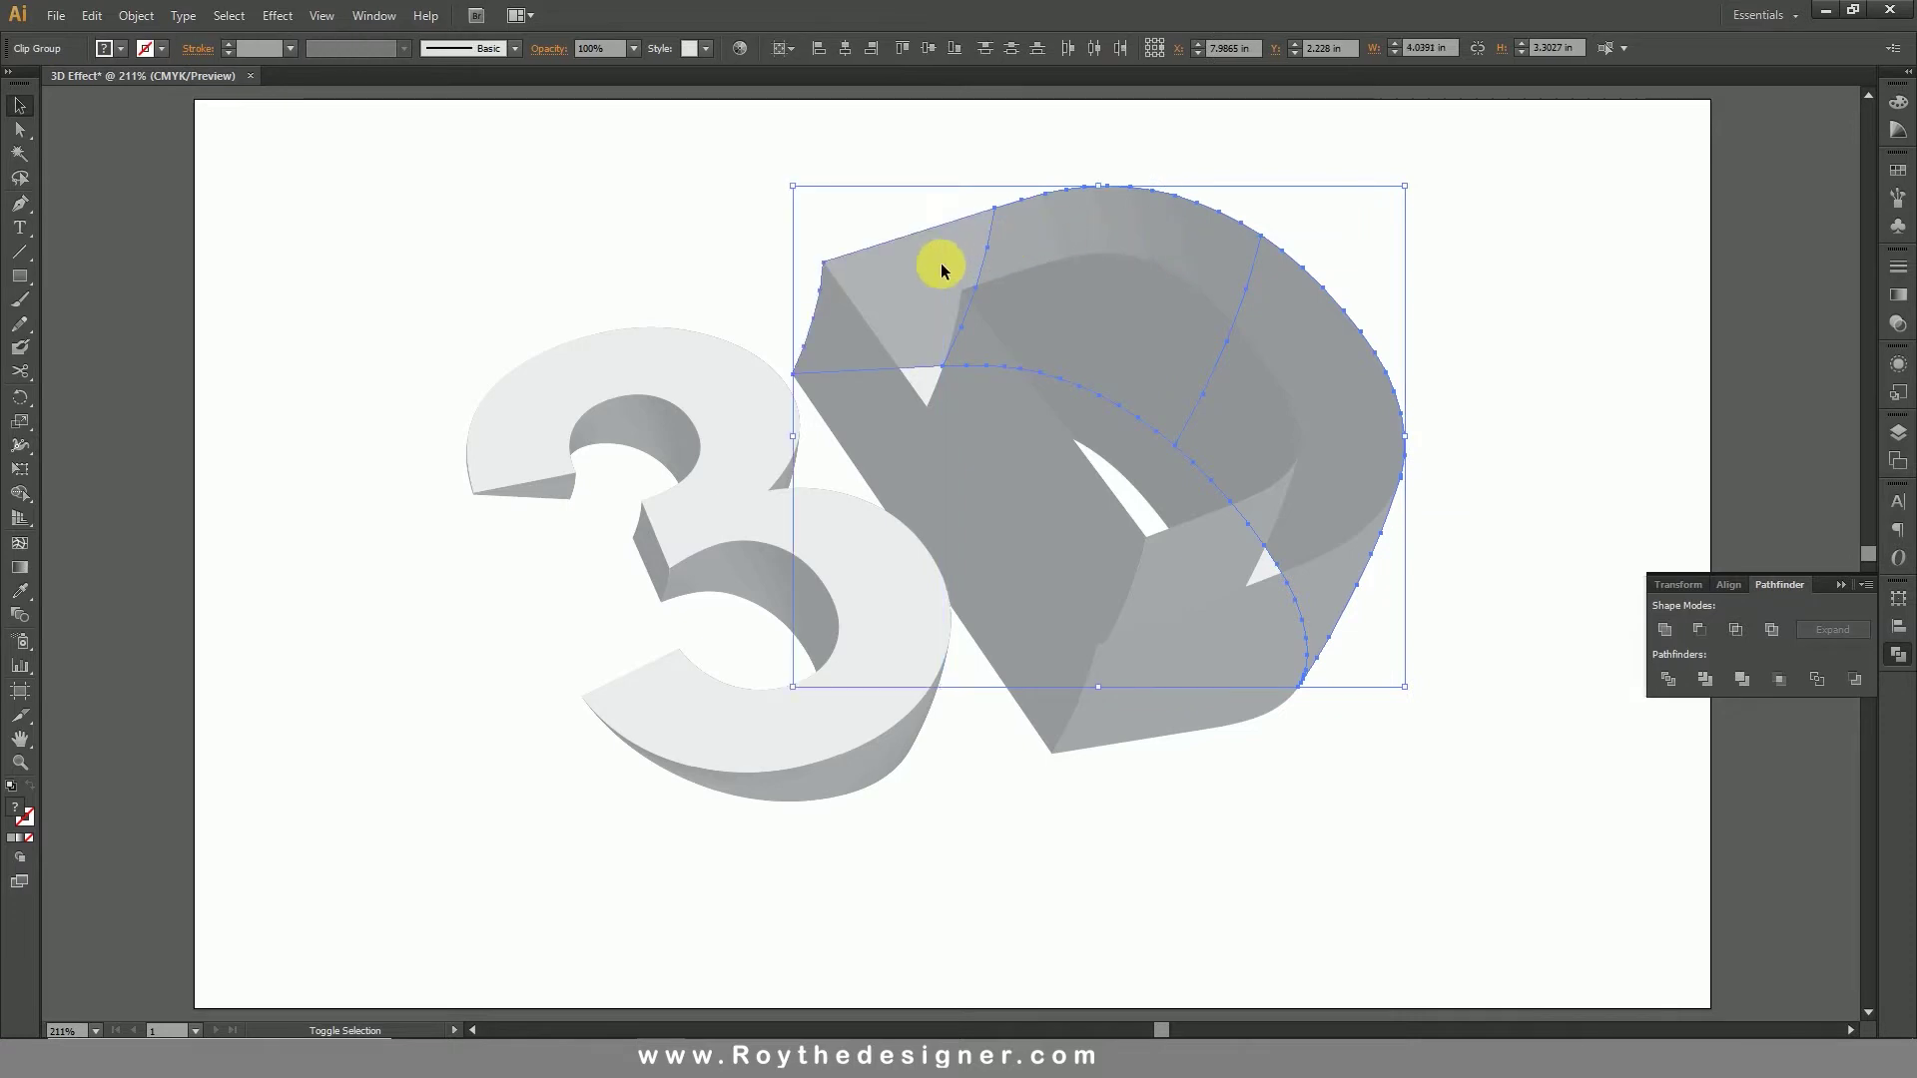
left_click(1665, 630)
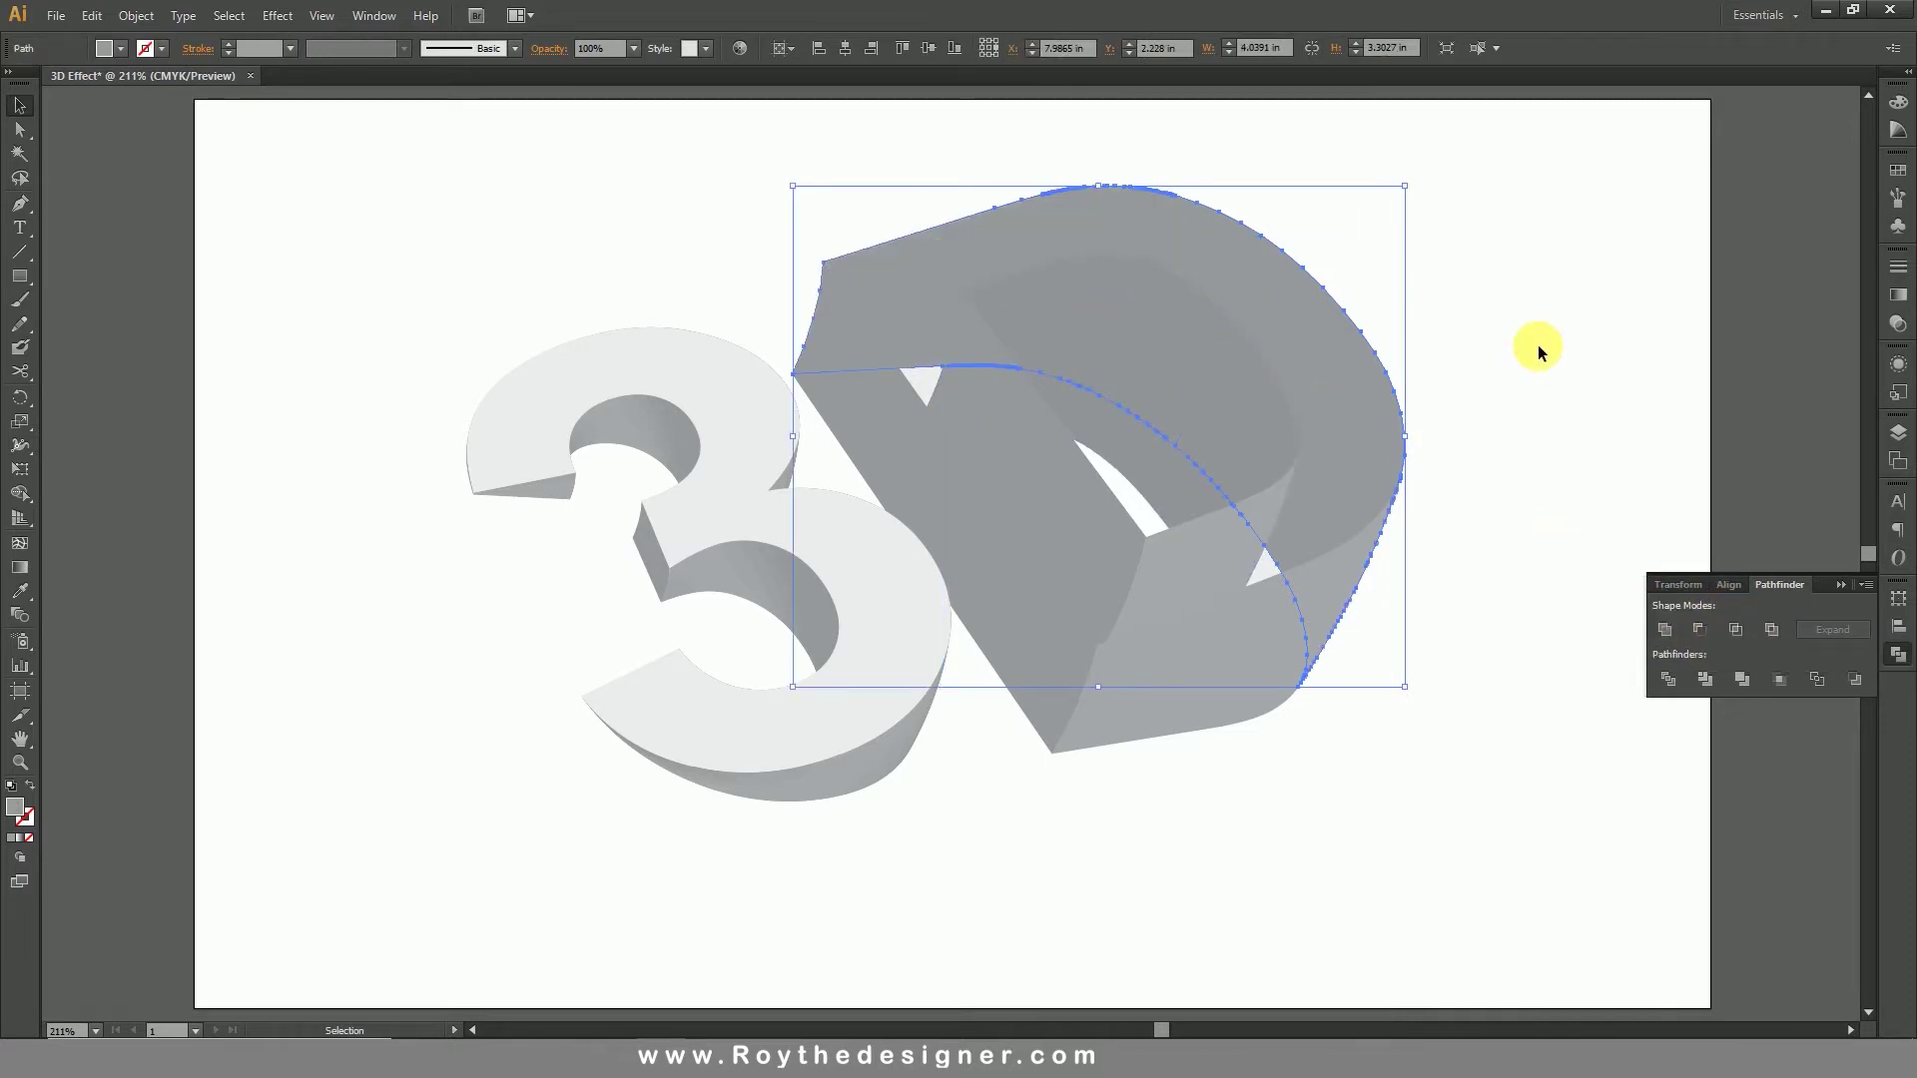
left_click(1538, 344)
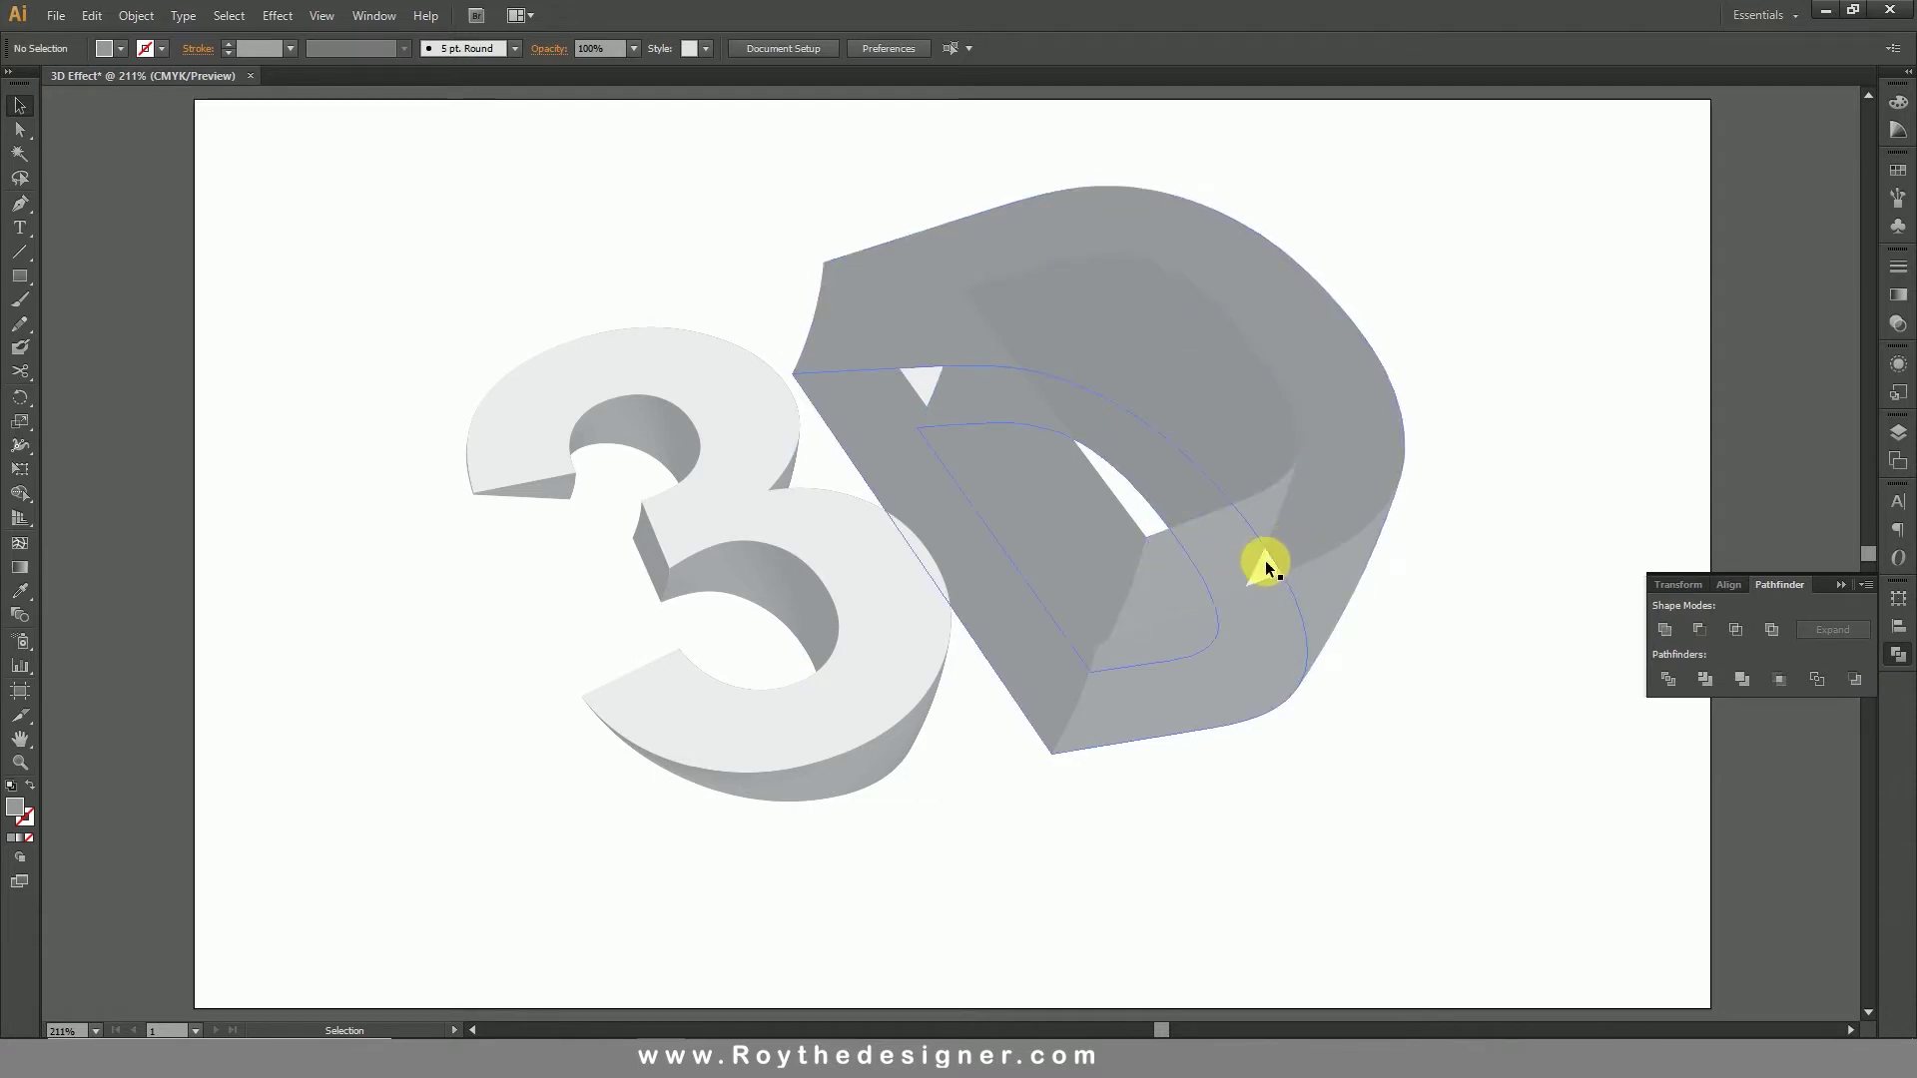
Step: Check the "D"'s united side shapes by selecting them in turn, and show all hidden objects again
left_click(1262, 566)
left_click(1471, 439)
left_click(1377, 374)
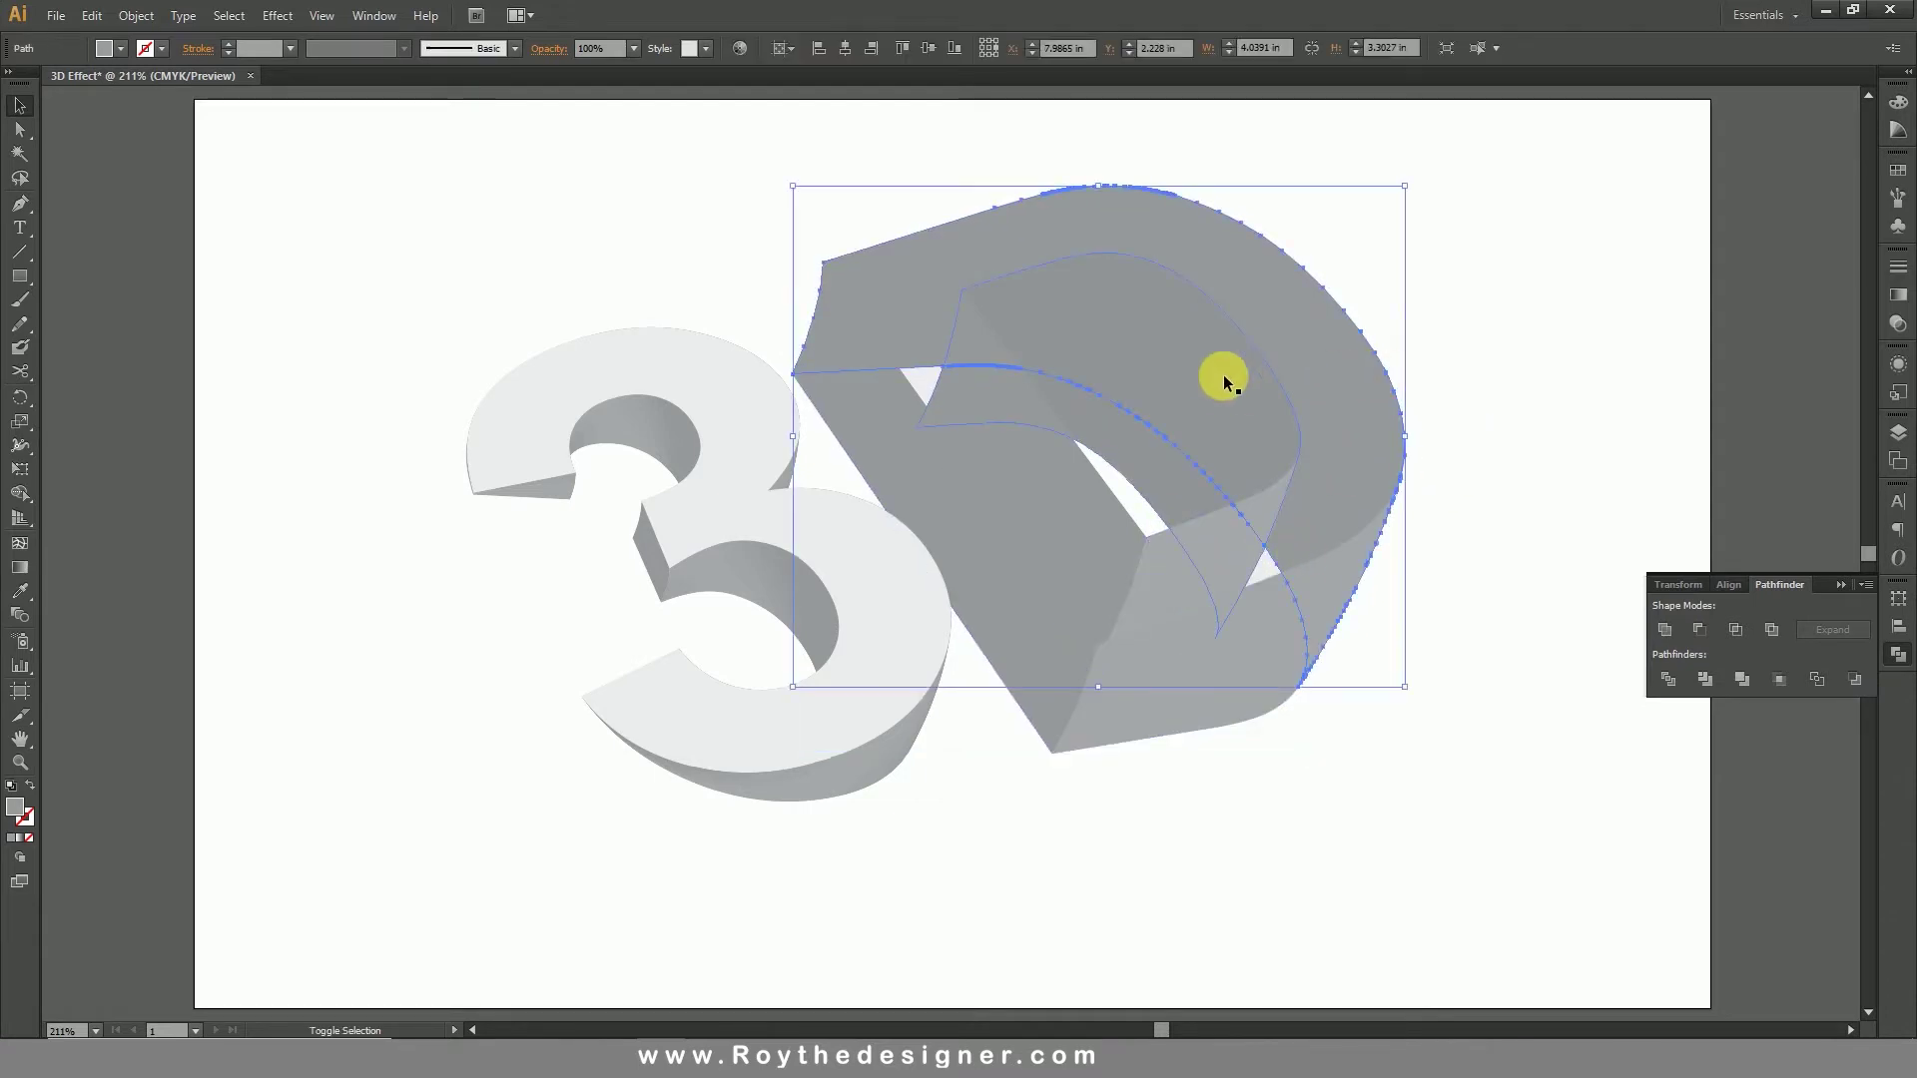
left_click(1183, 367)
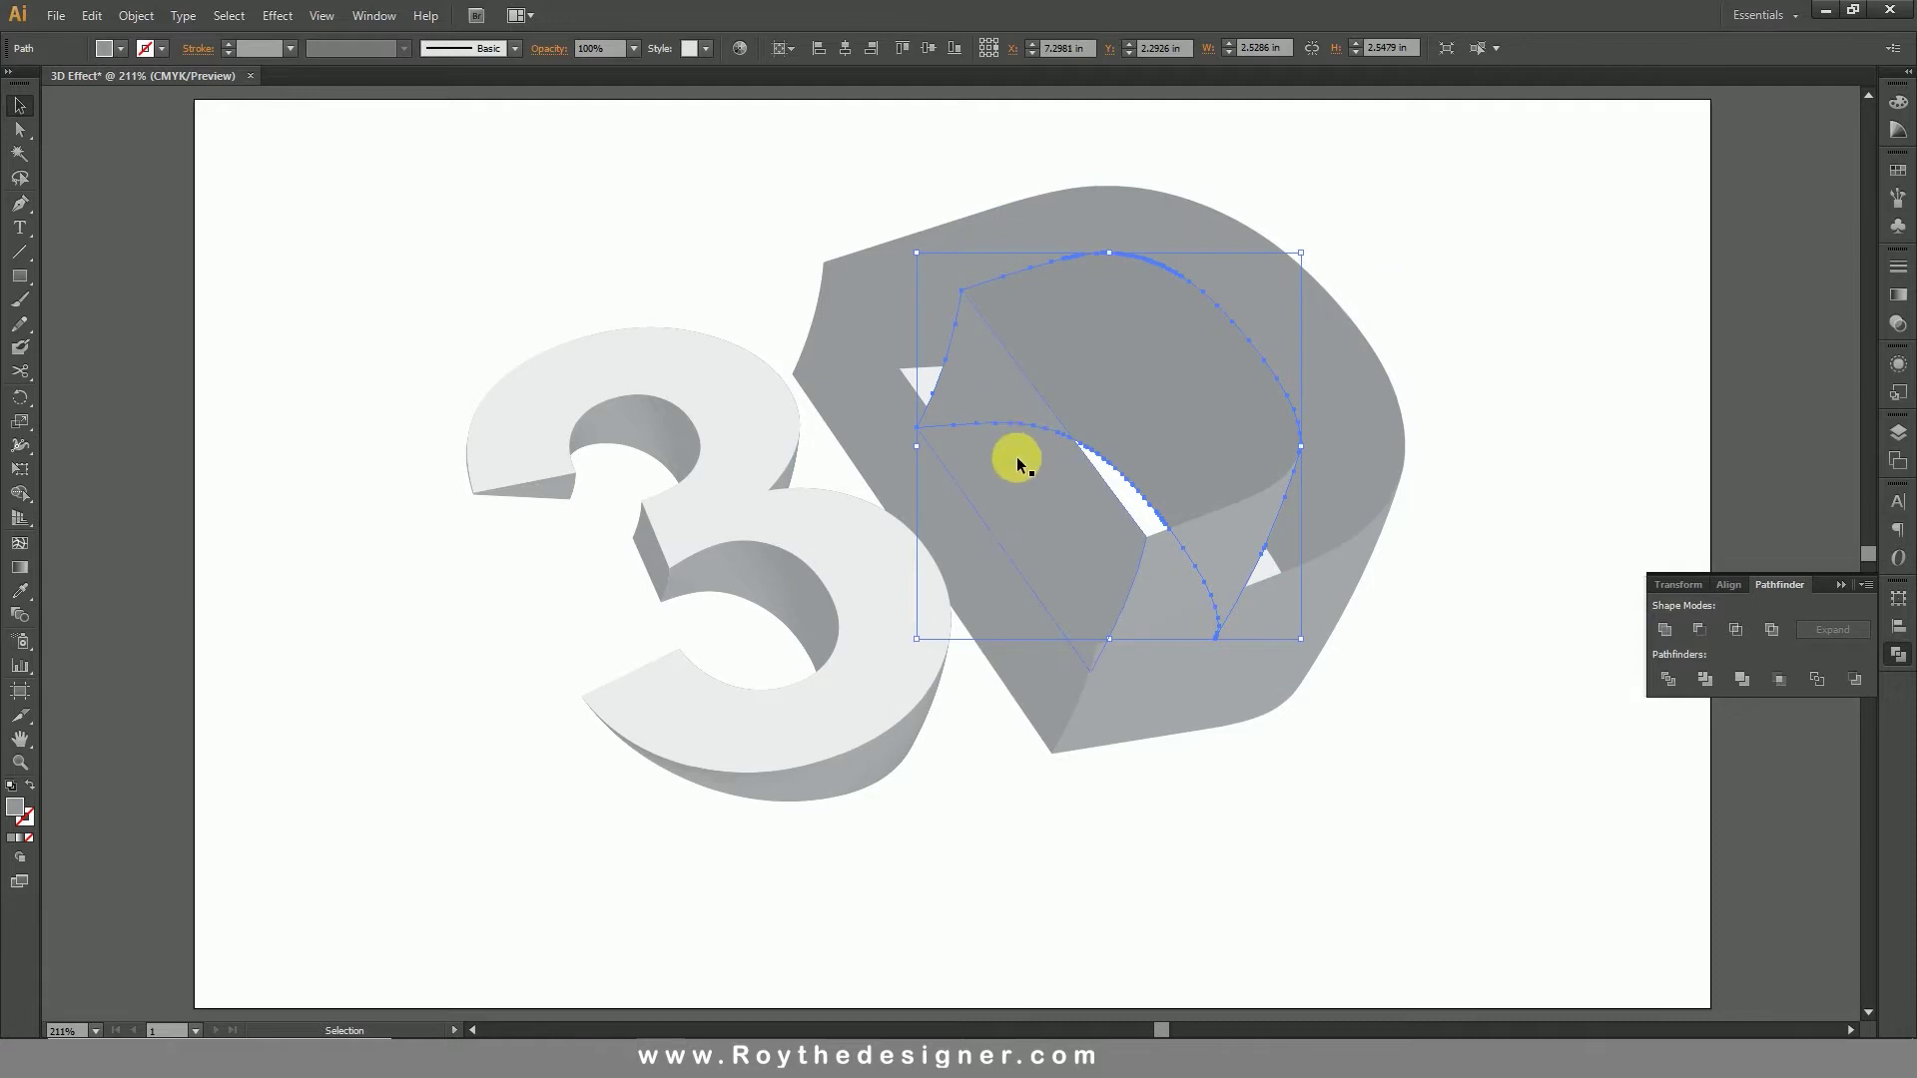
left_click(884, 431)
left_click(1434, 322)
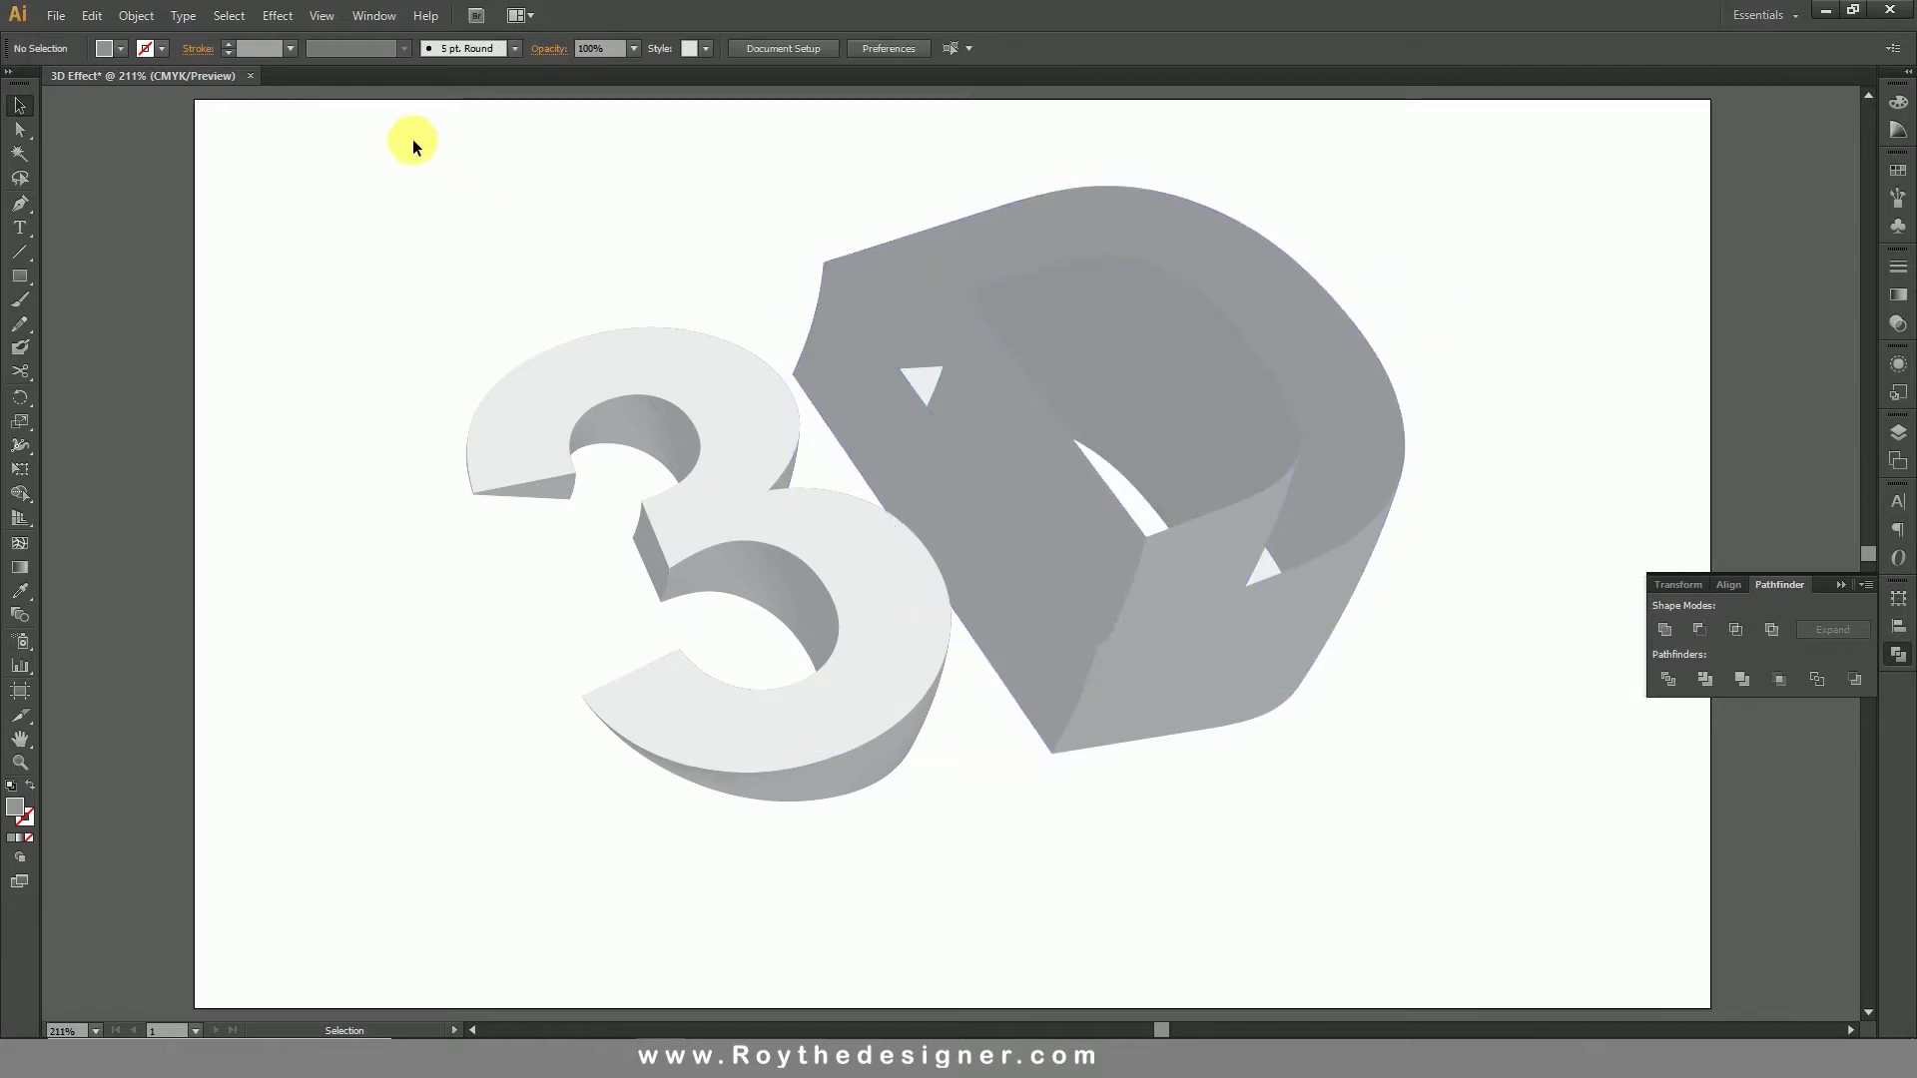
left_click(135, 16)
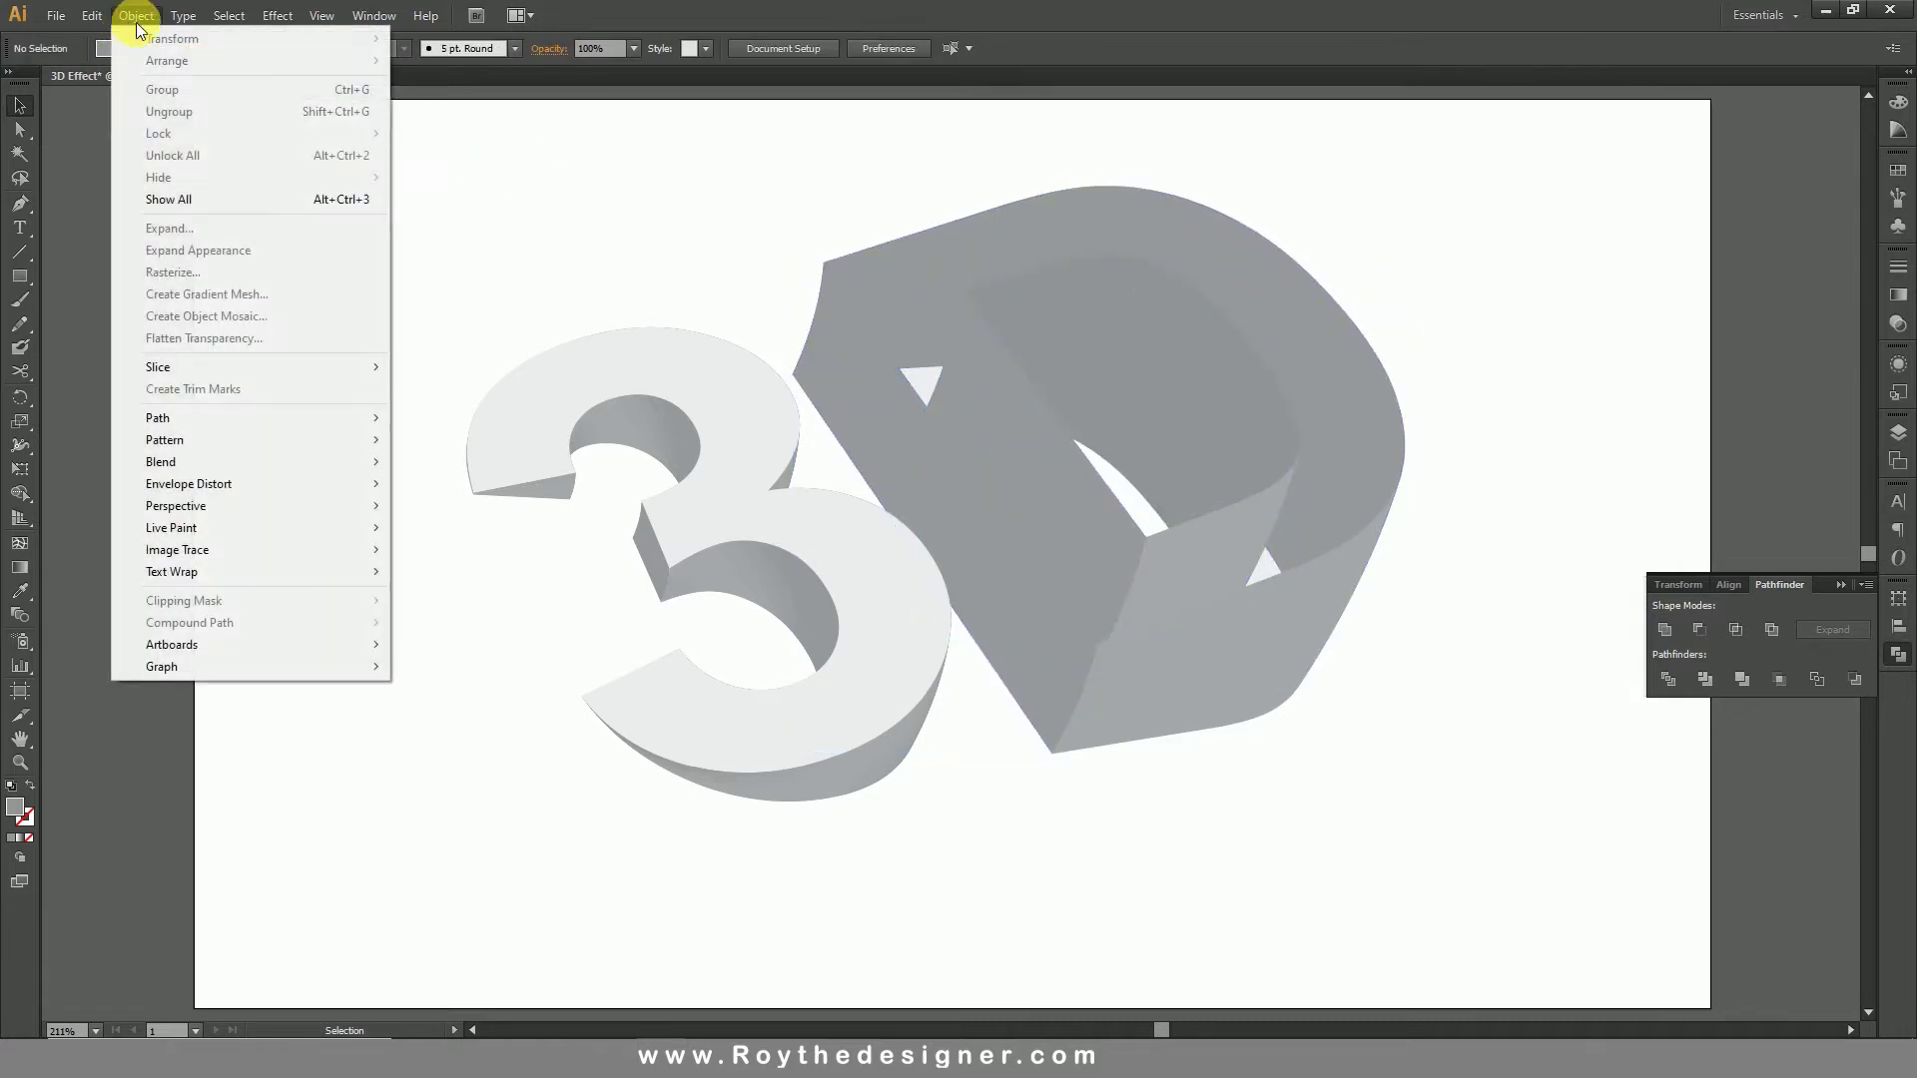
left_click(252, 199)
left_click(770, 196)
Step: Select the three pieces of the "3"'s lower curved outer side and unite them into one shape
left_click(672, 358)
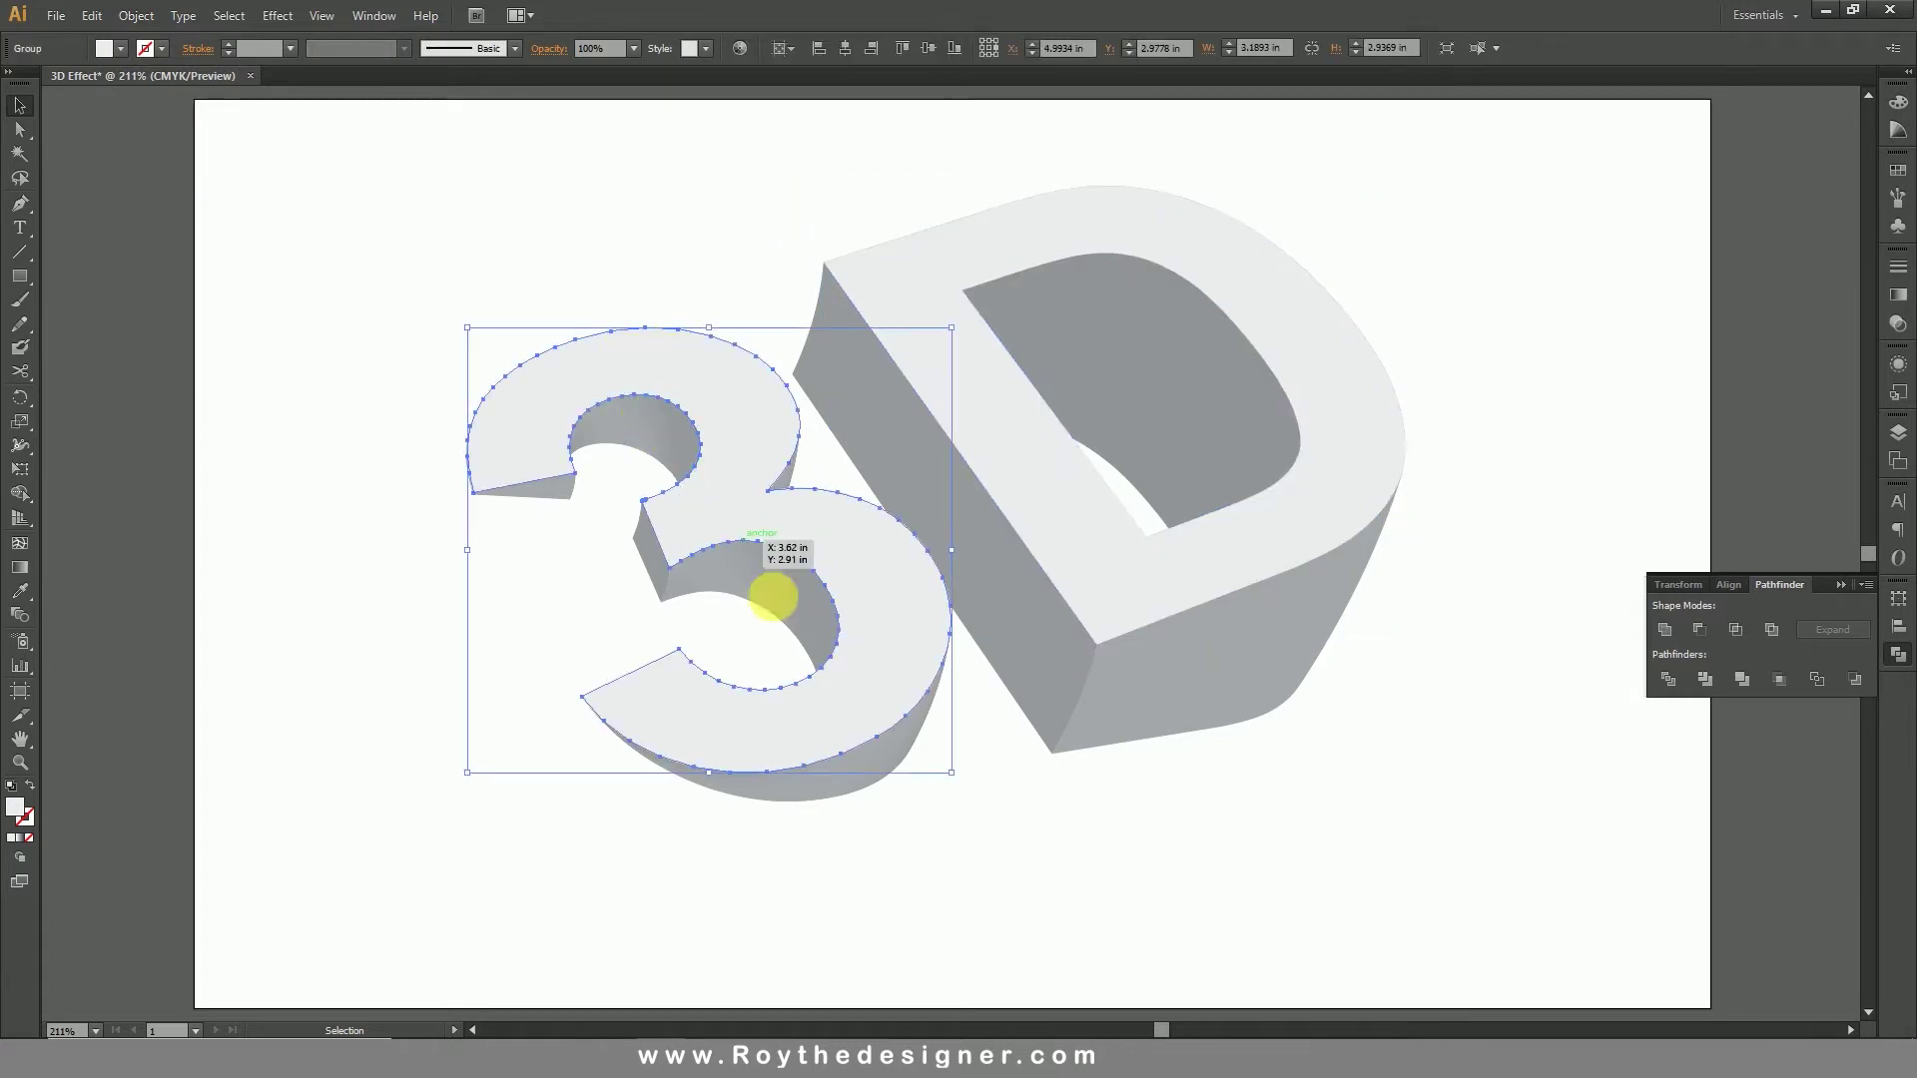
scroll(998, 679, "down", 1)
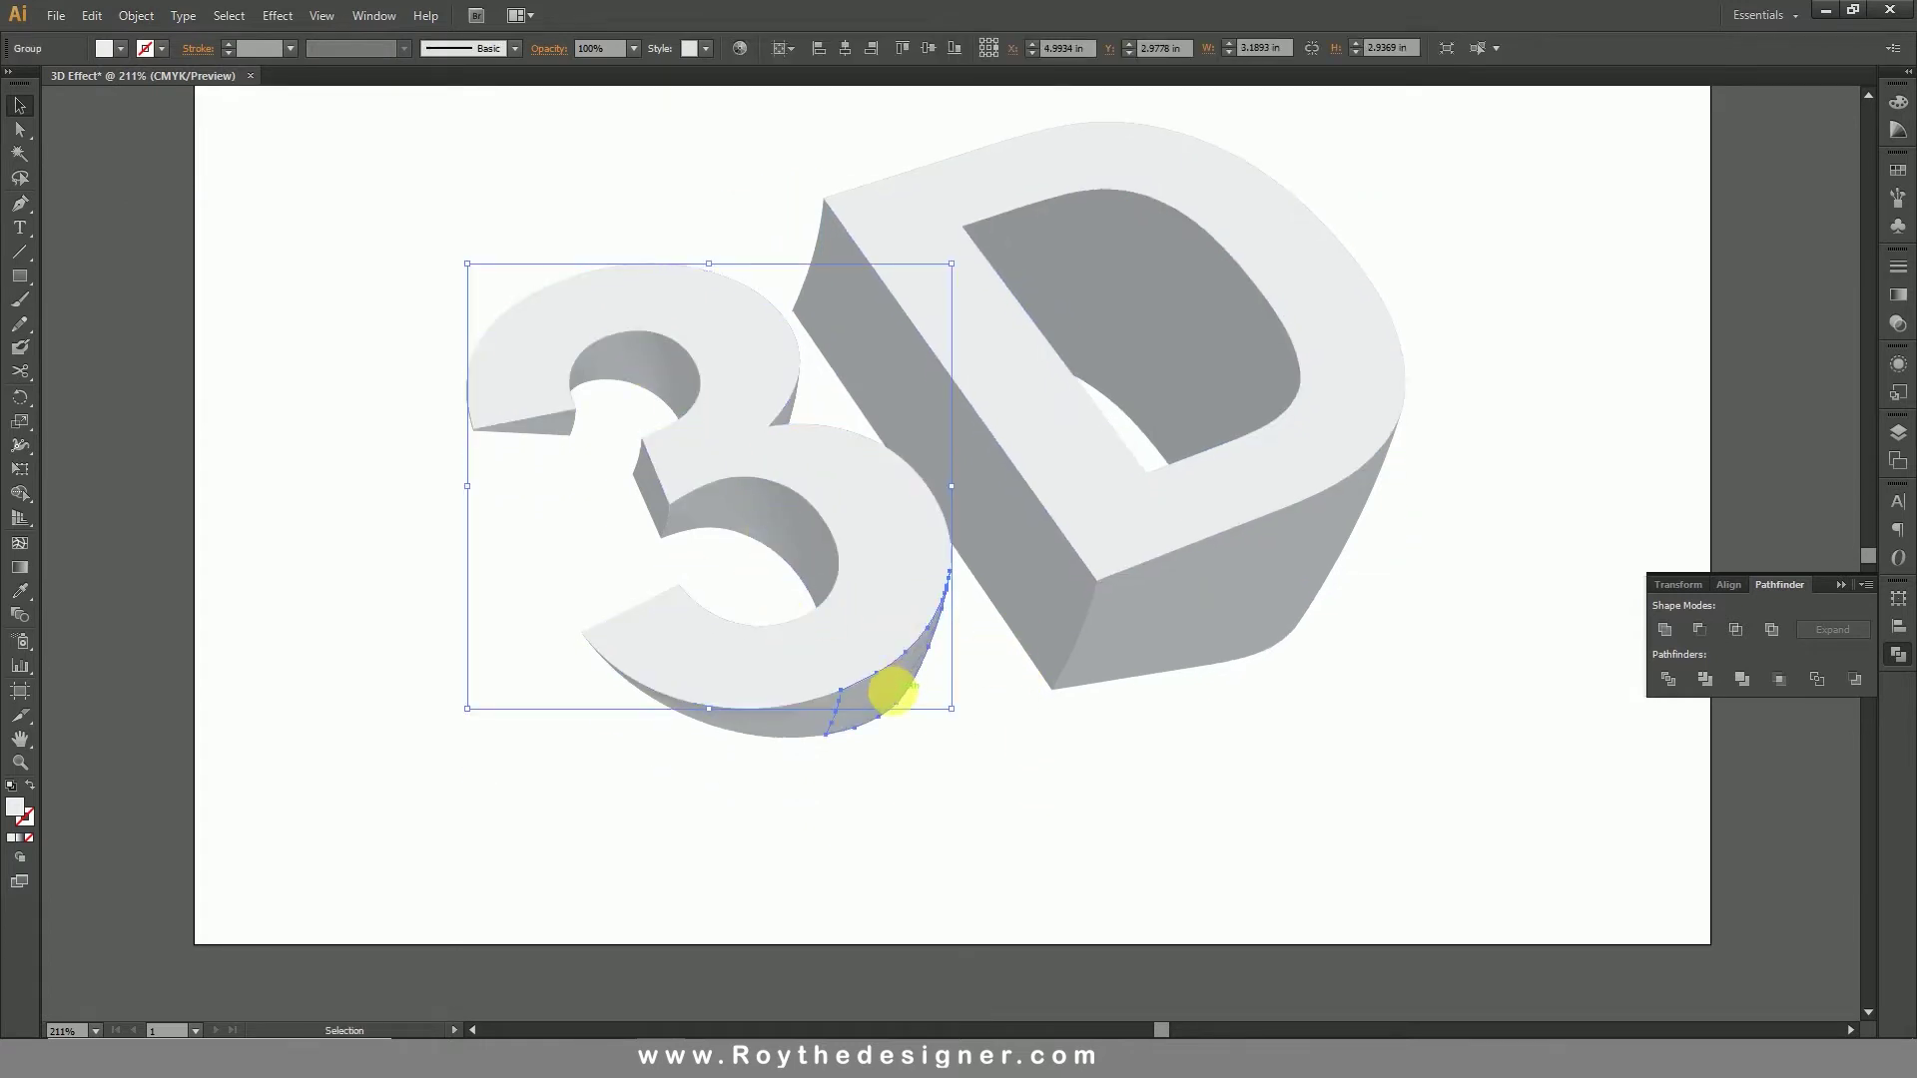
left_click(889, 685)
key("z")
left_click_drag(524, 526, 1102, 804)
key("v")
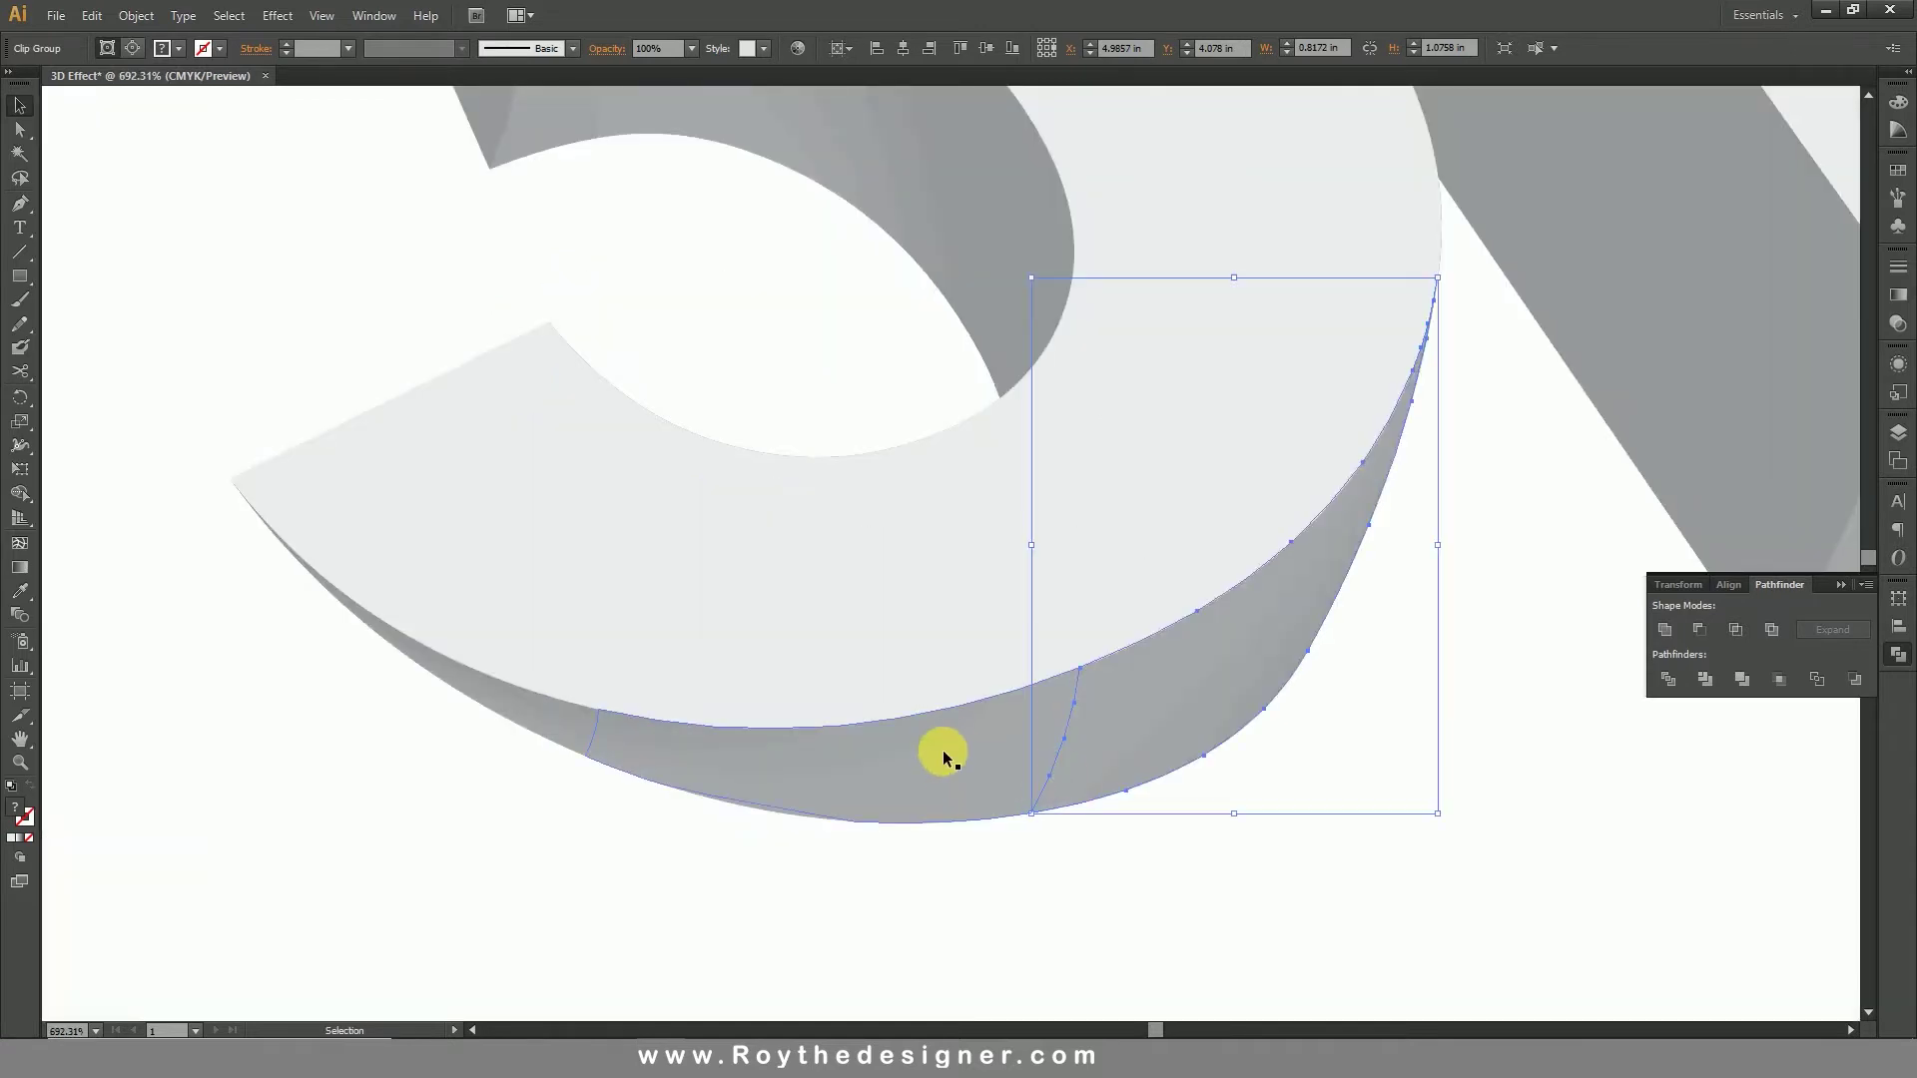
left_click(782, 758, "shift")
left_click(544, 717, "shift")
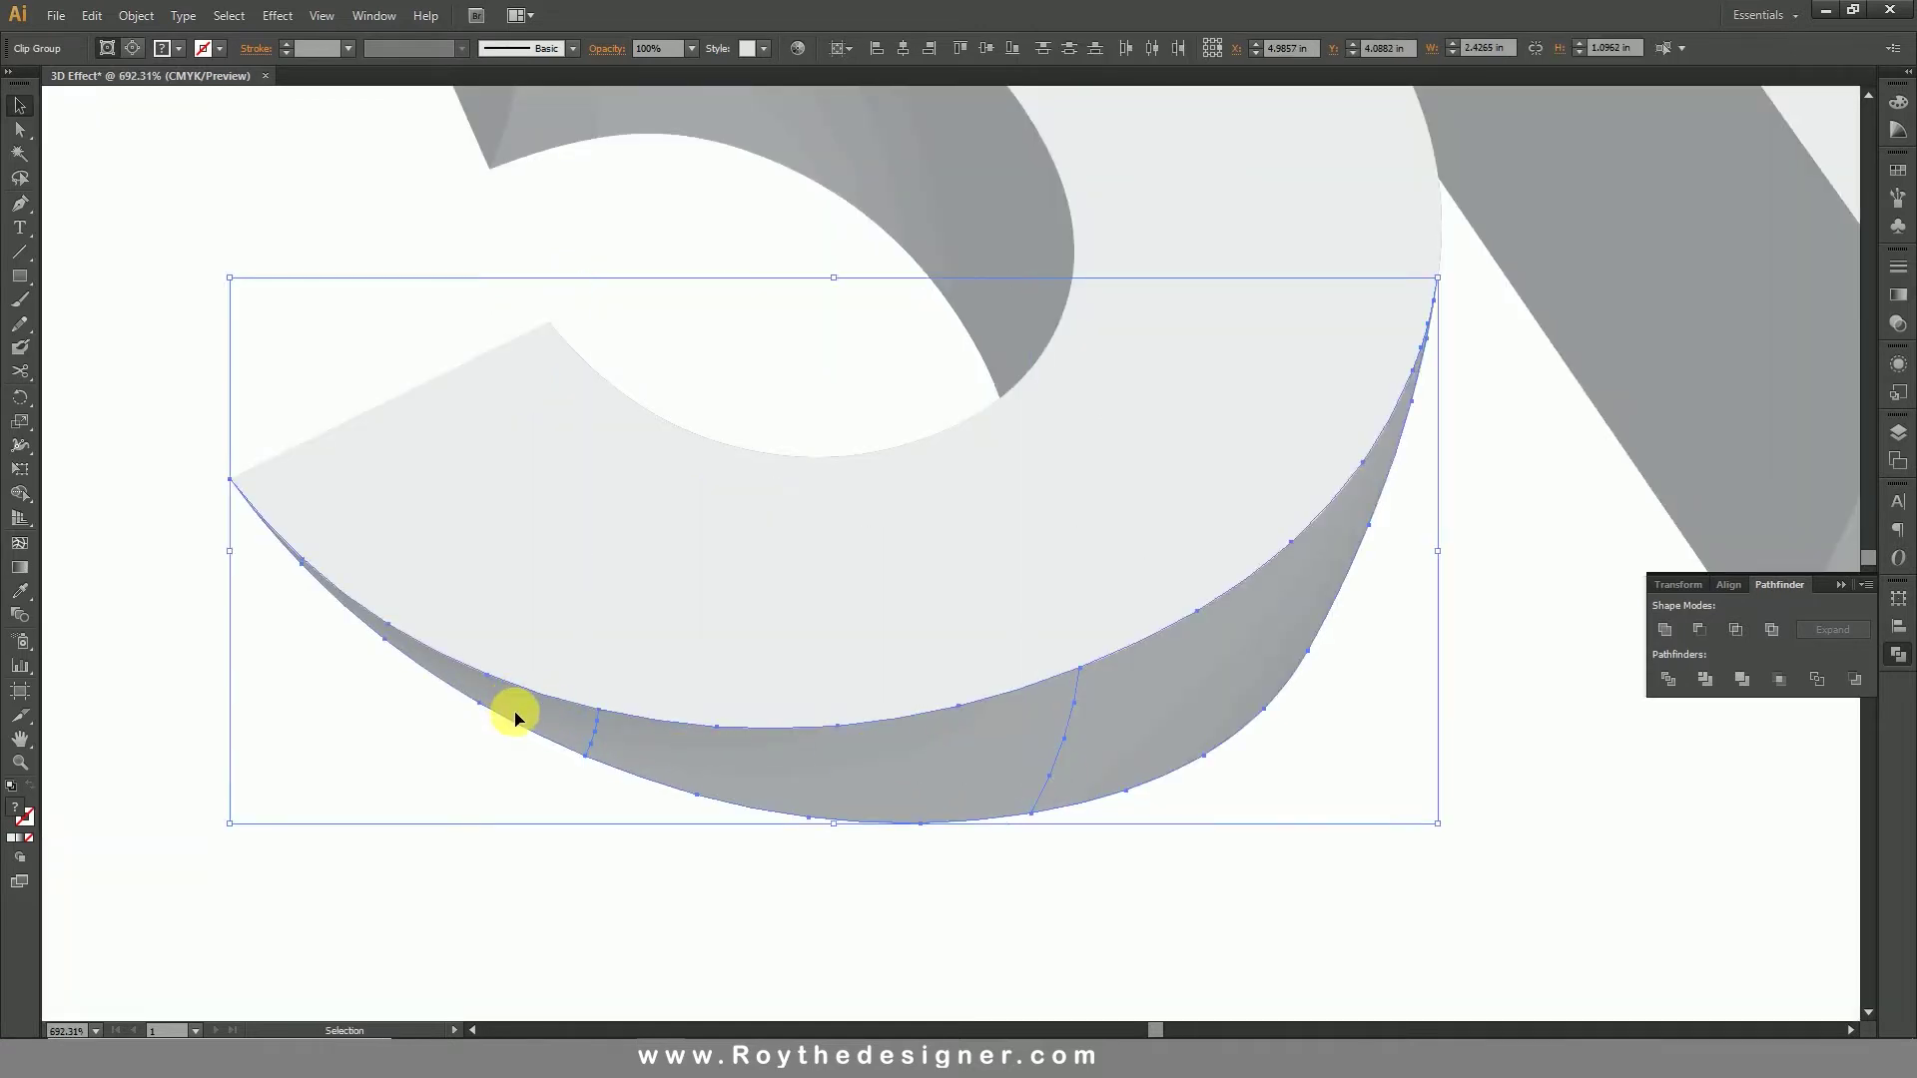
left_click(1652, 631)
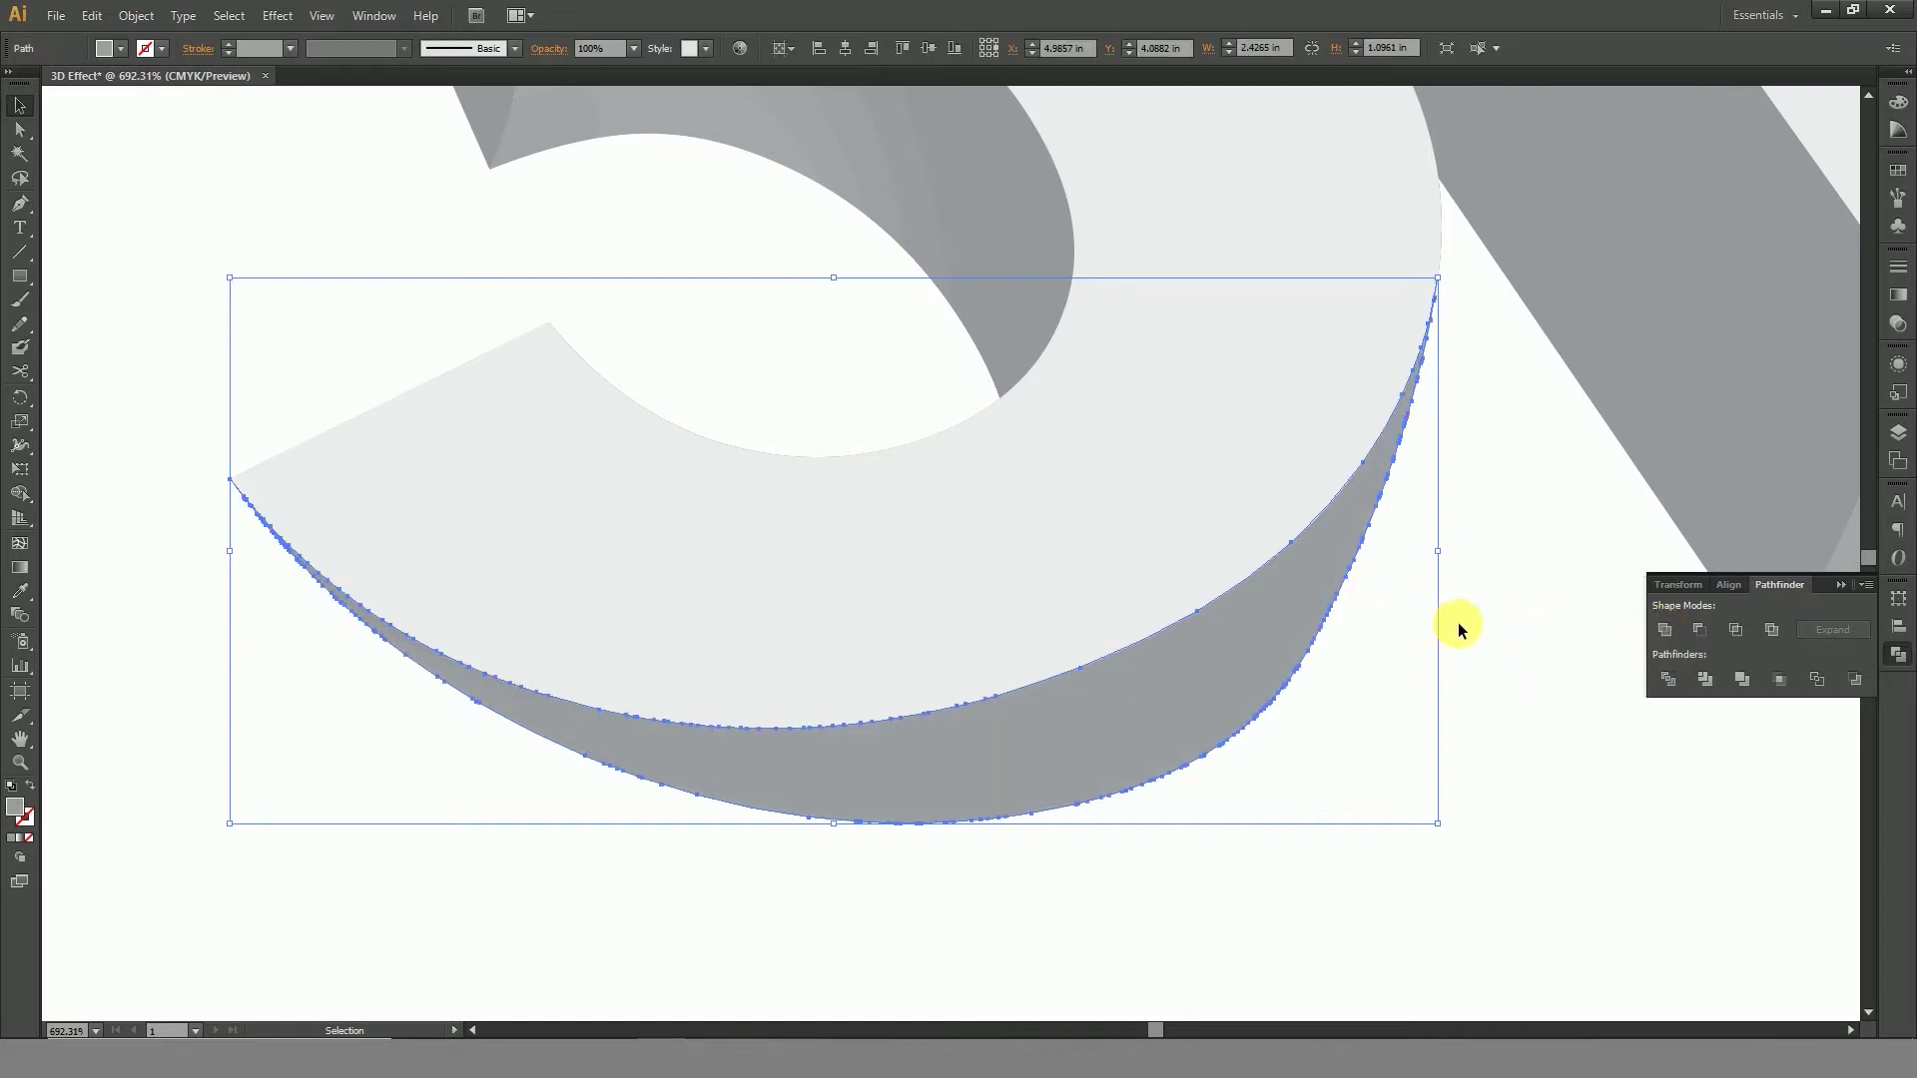
Step: Select both pieces of the curved inner wall in the "3"'s lower opening and unite them into one shape
left_click_drag(1458, 623, 1482, 829)
left_click(697, 351)
left_click(625, 344, "shift")
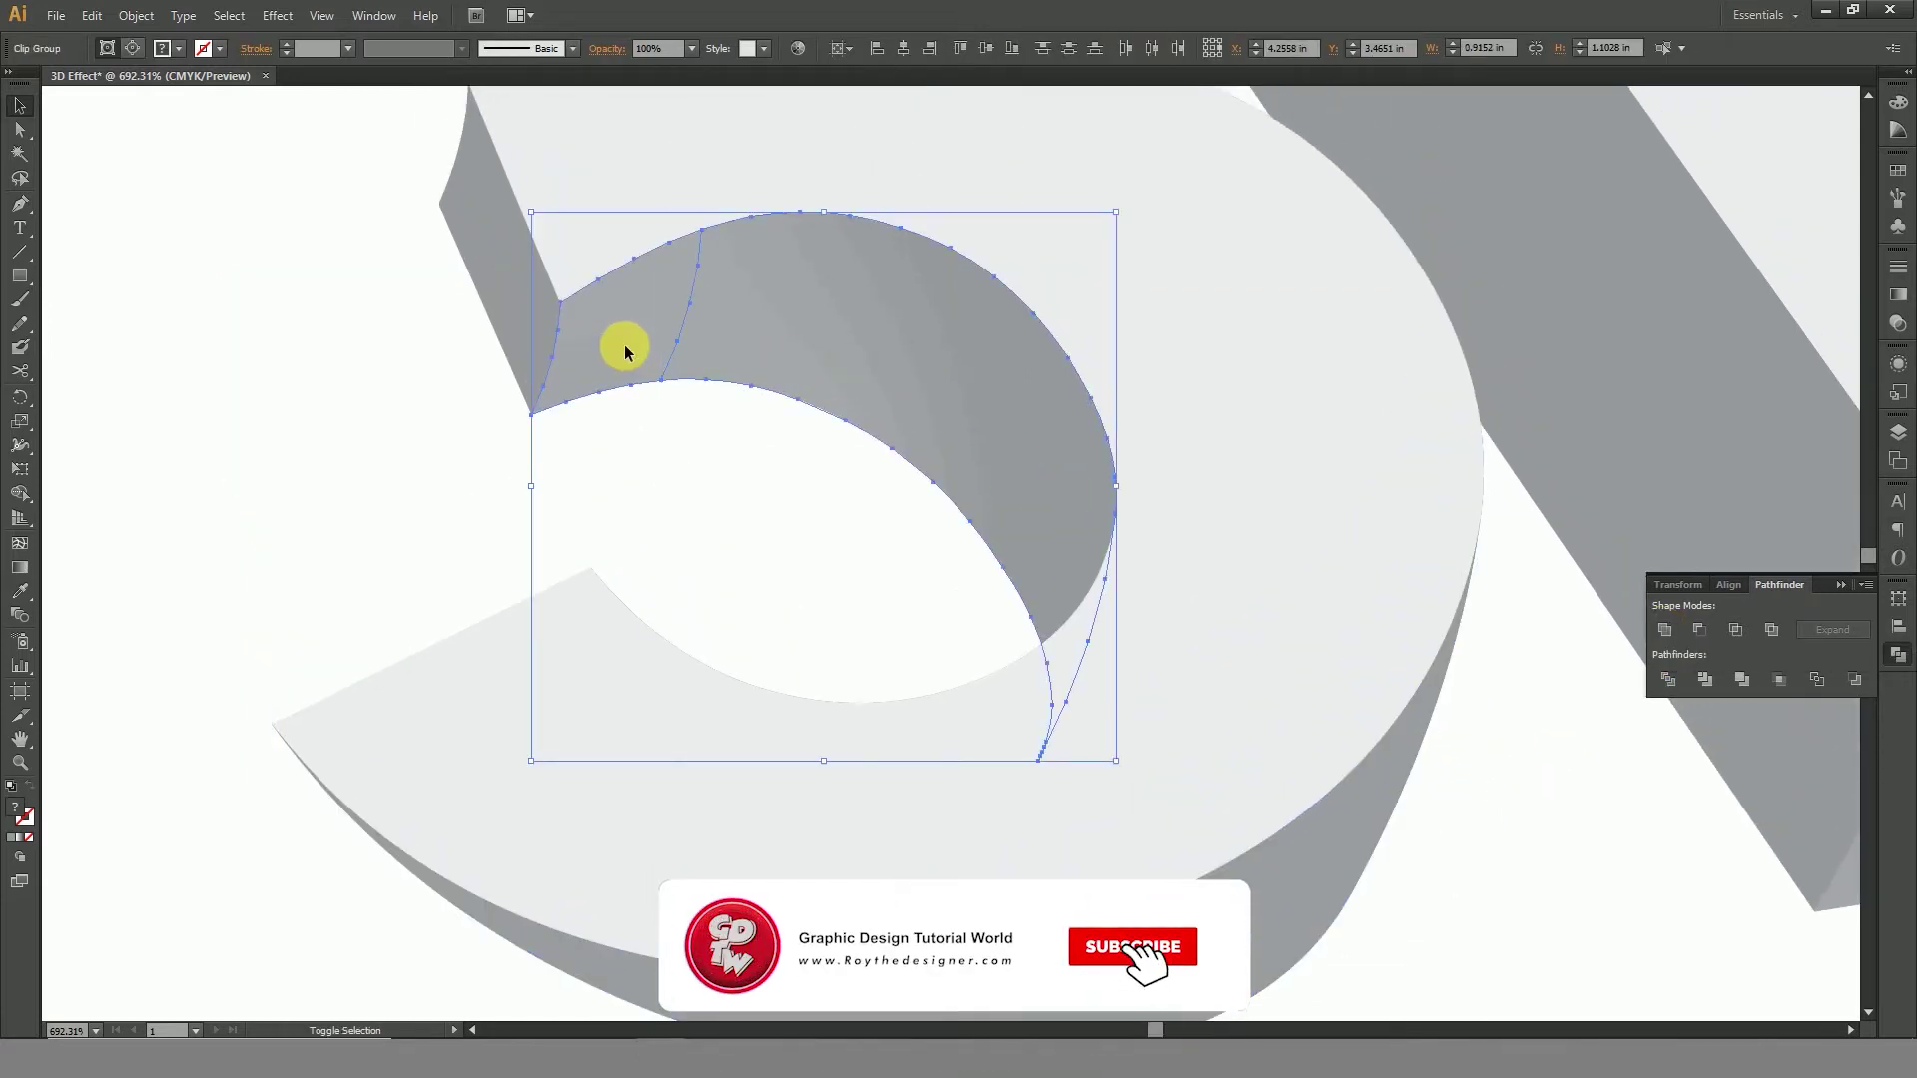
left_click(1664, 627)
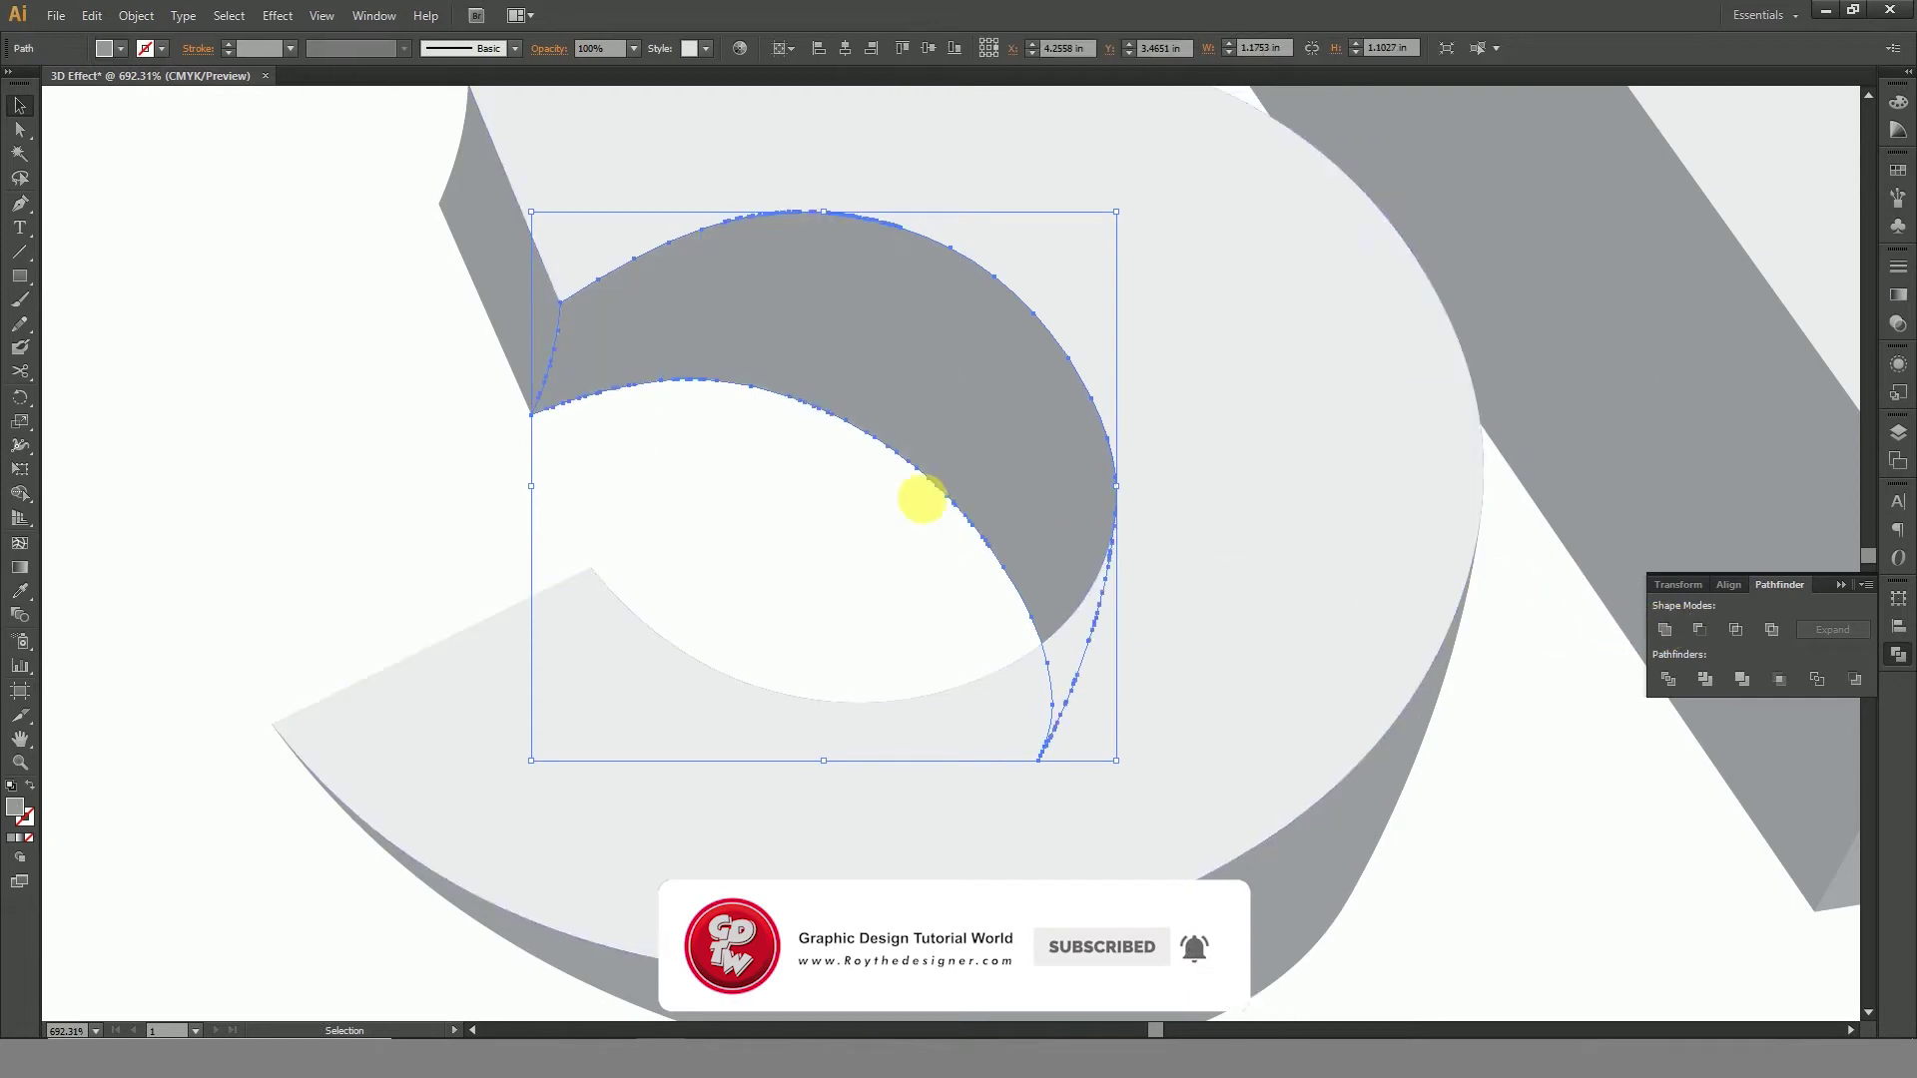
Step: Select the small side piece in the "3"'s right-hand notch between the two bowls and unite it into one plain shape
left_click_drag(920, 500, 1072, 703)
left_click(661, 503)
left_click_drag(839, 343, 812, 623)
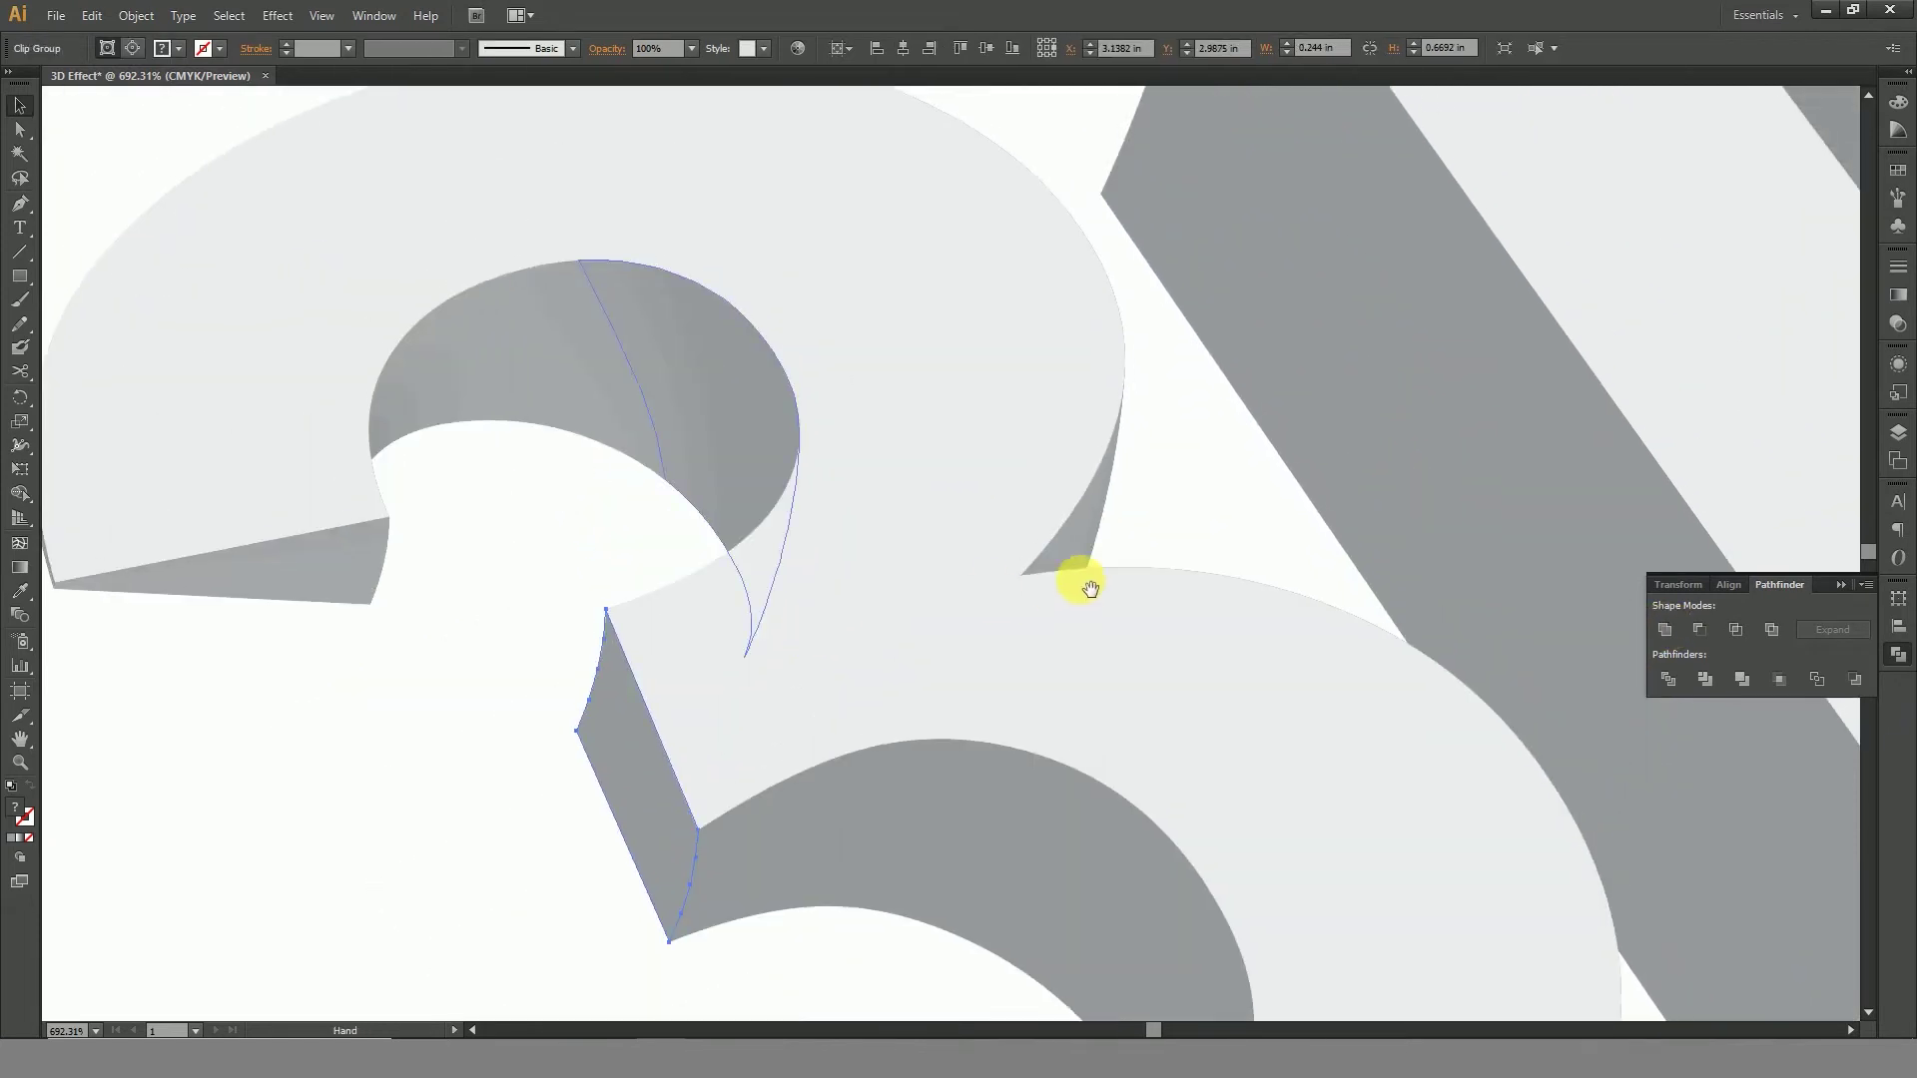
left_click(1075, 541)
left_click(1664, 629)
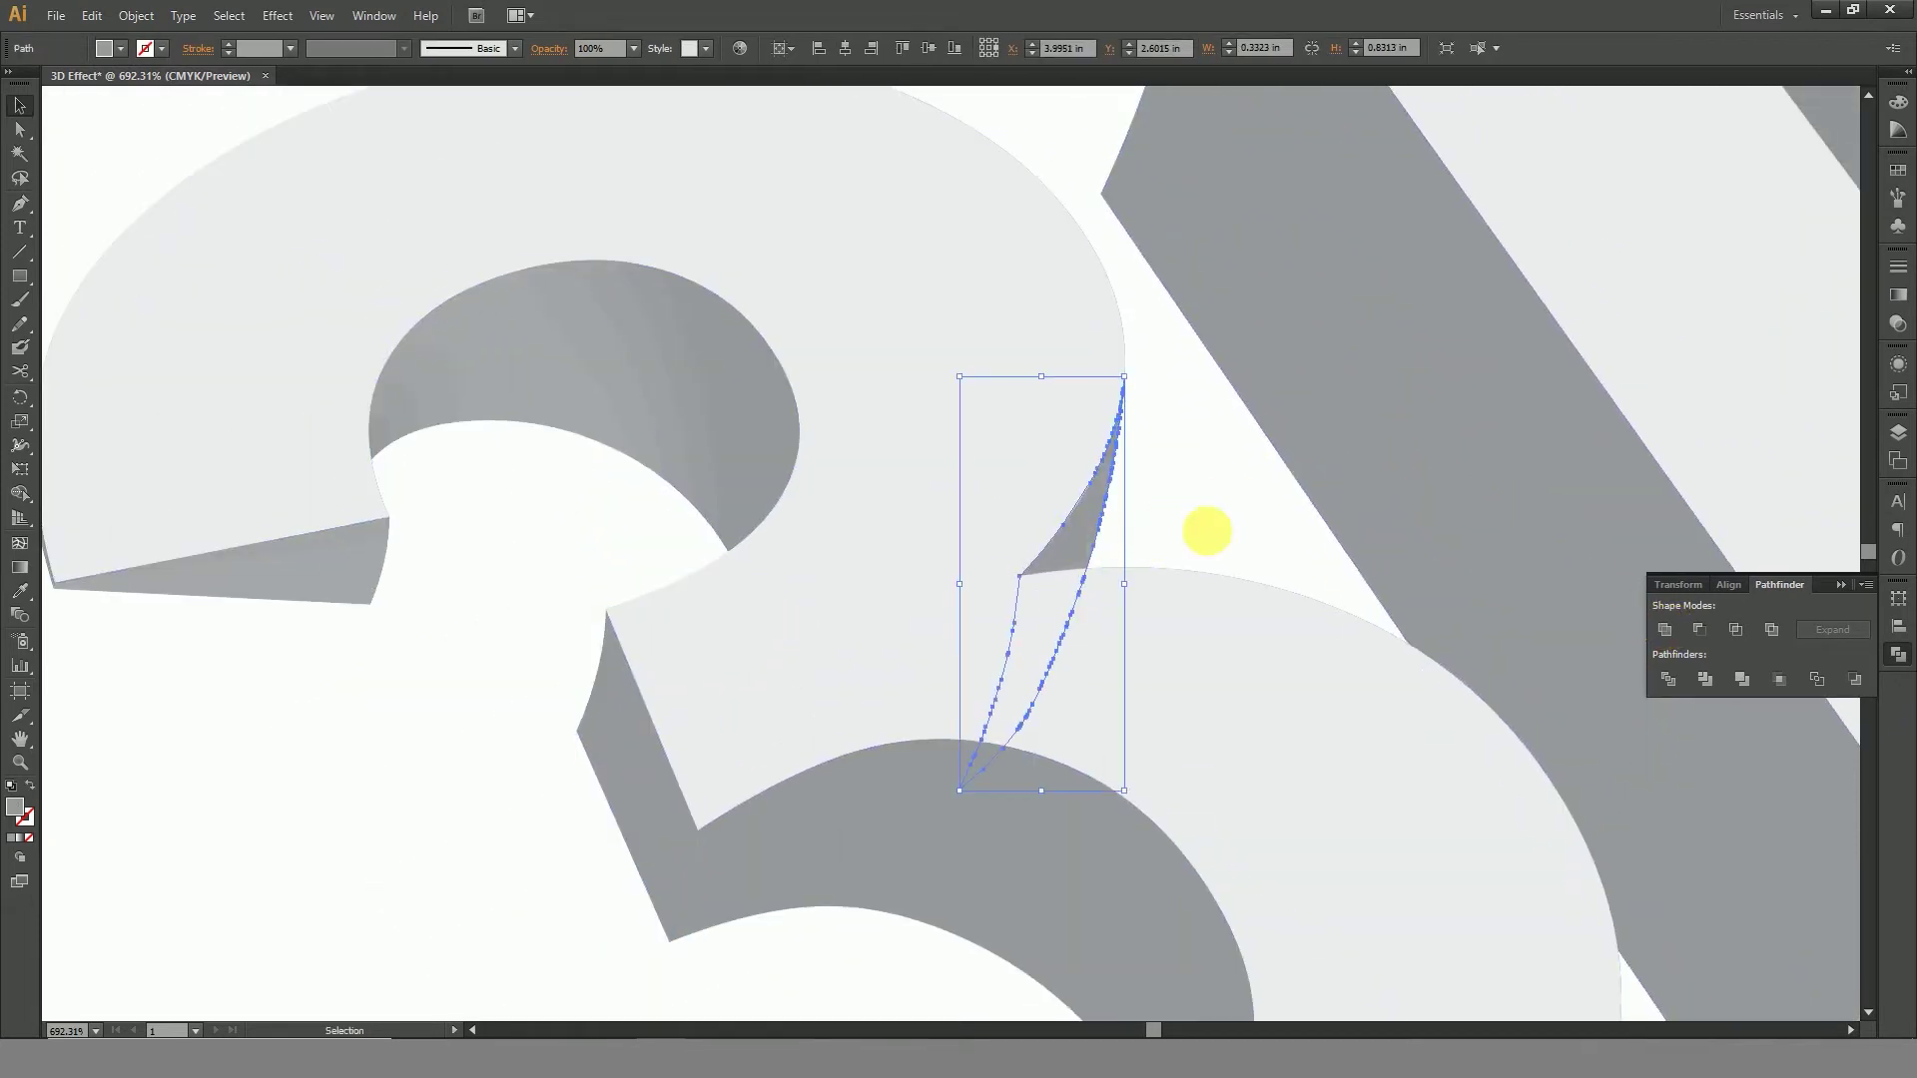
Step: Select all the pieces of the curved inner wall in the "3"'s upper opening and unite them into one shape
left_click(753, 430)
left_click(457, 385, "shift")
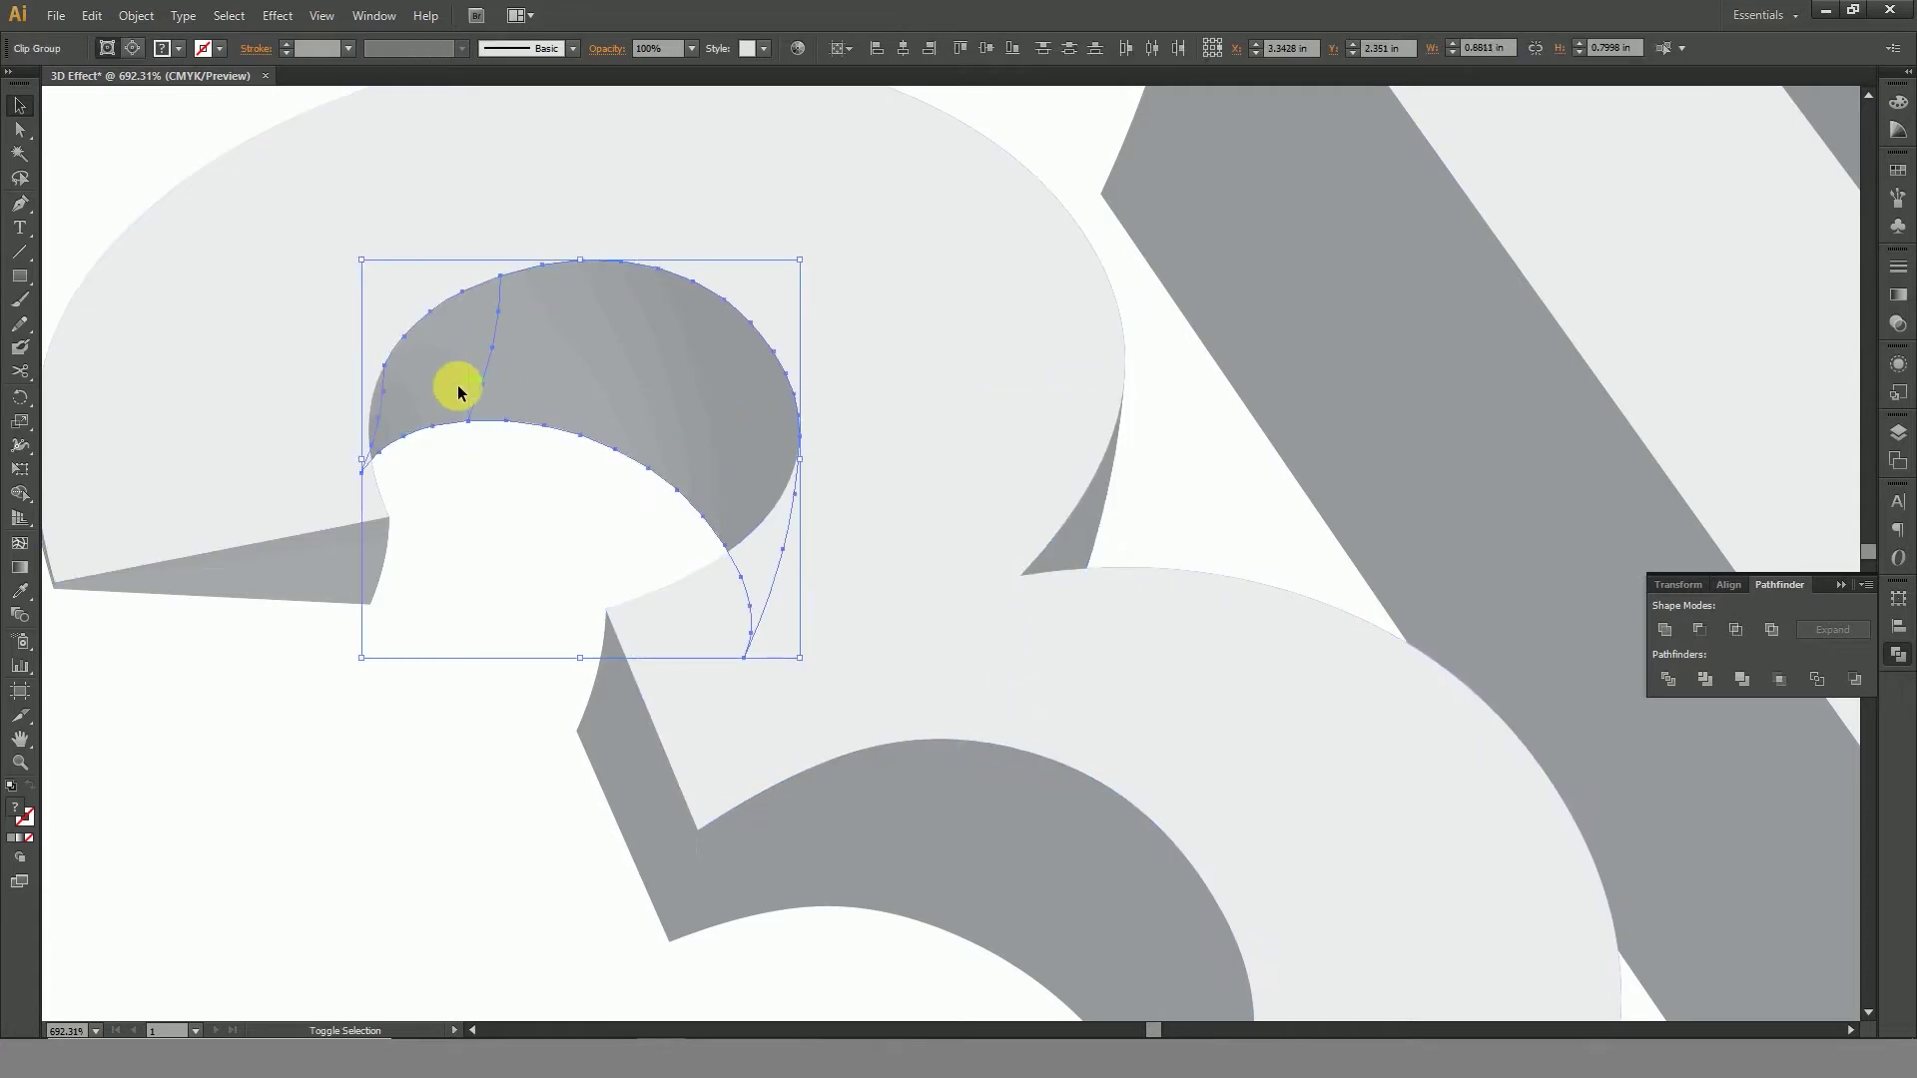
left_click(376, 412, "shift")
left_click(375, 409, "shift")
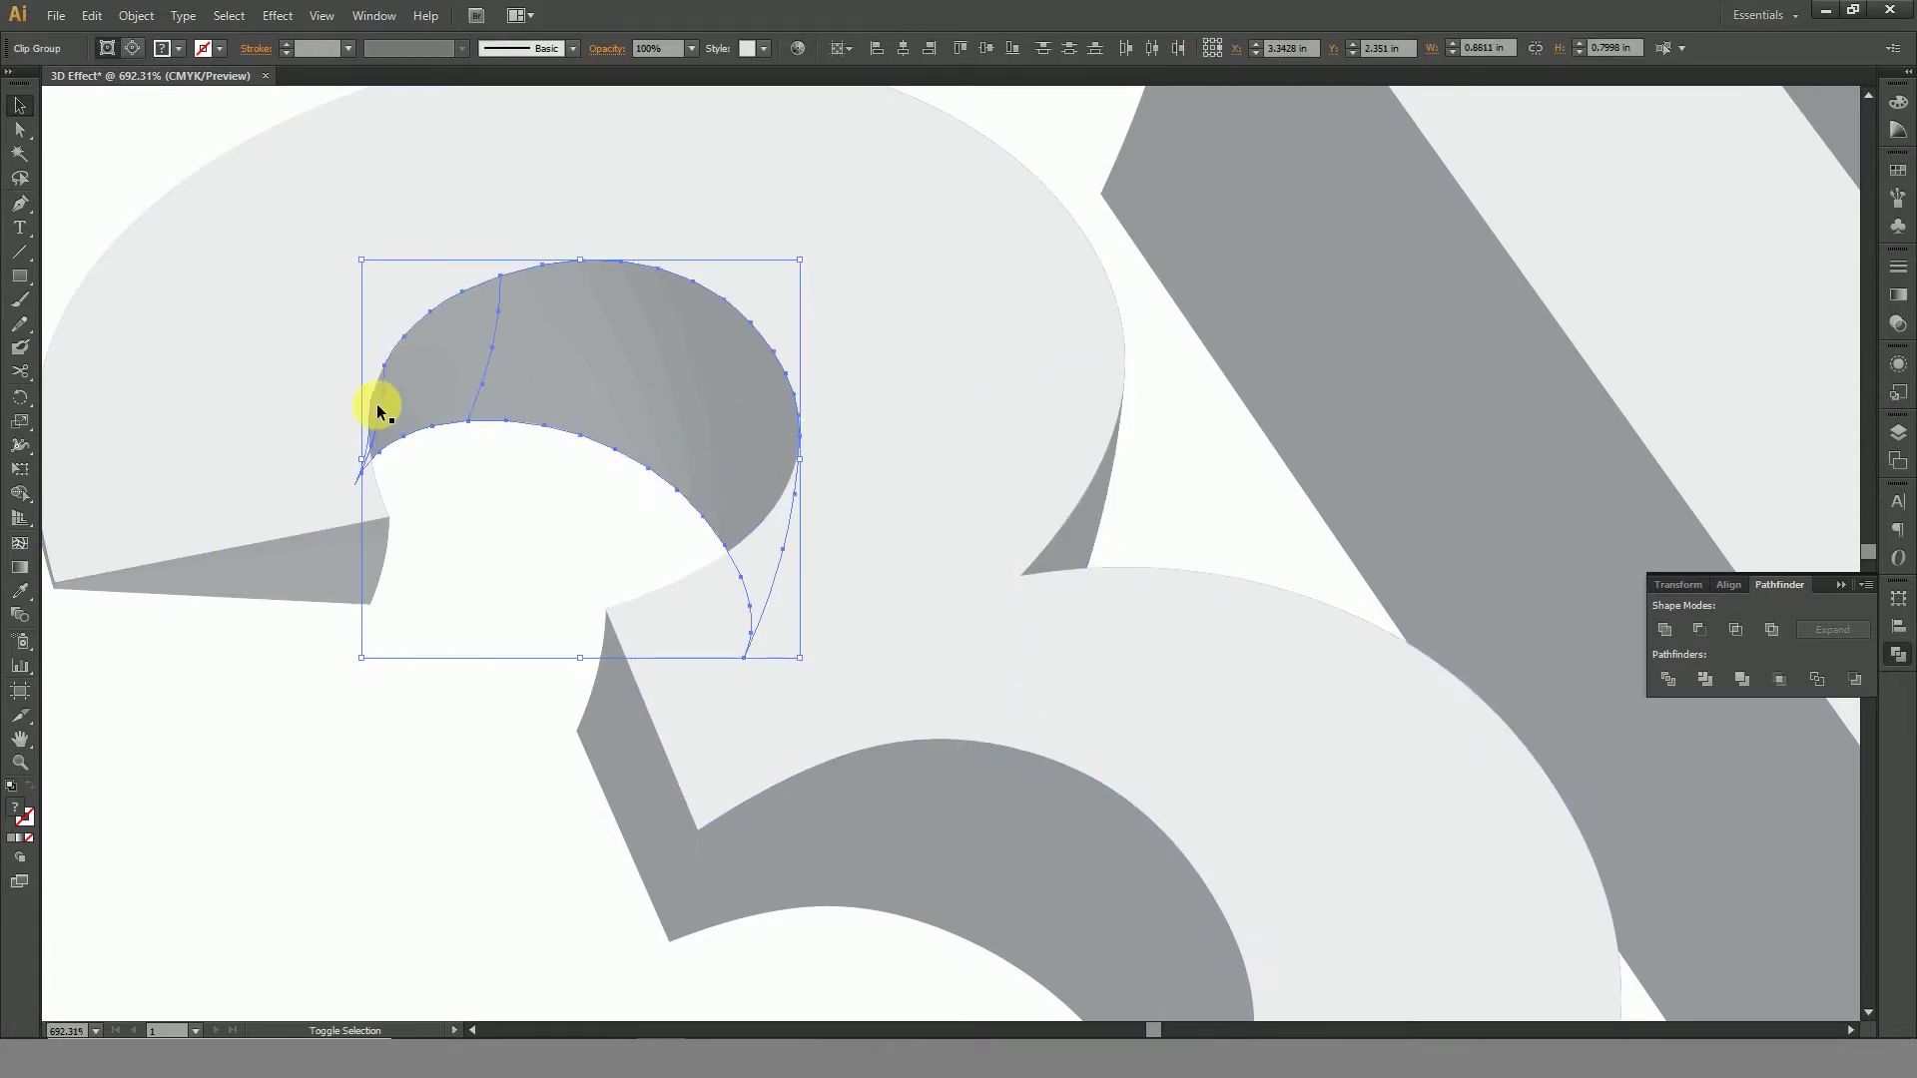
left_click(1664, 629)
Step: Unite the flat end face at the upper-left tip of the "3" into one plain shape
scroll(648, 524, "left", 3)
left_click(642, 543)
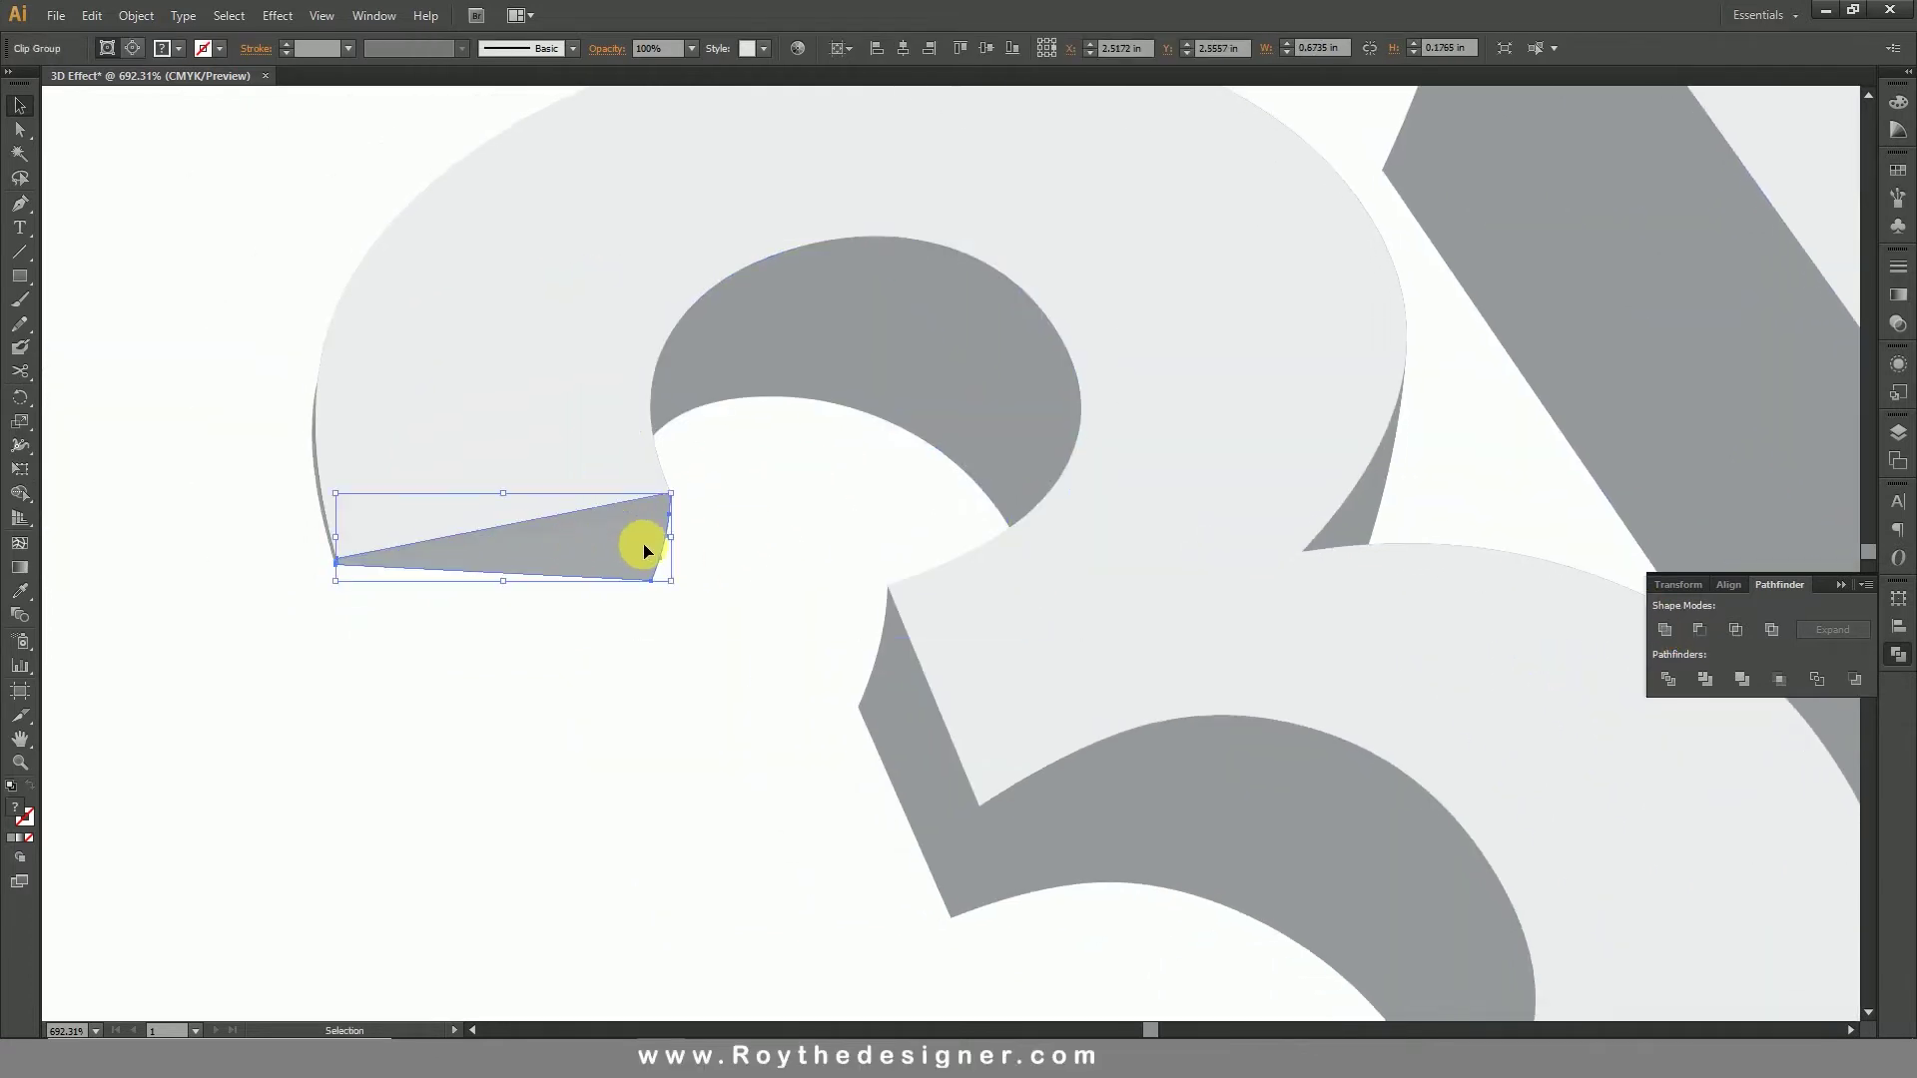
left_click(1665, 630)
left_click(1666, 630)
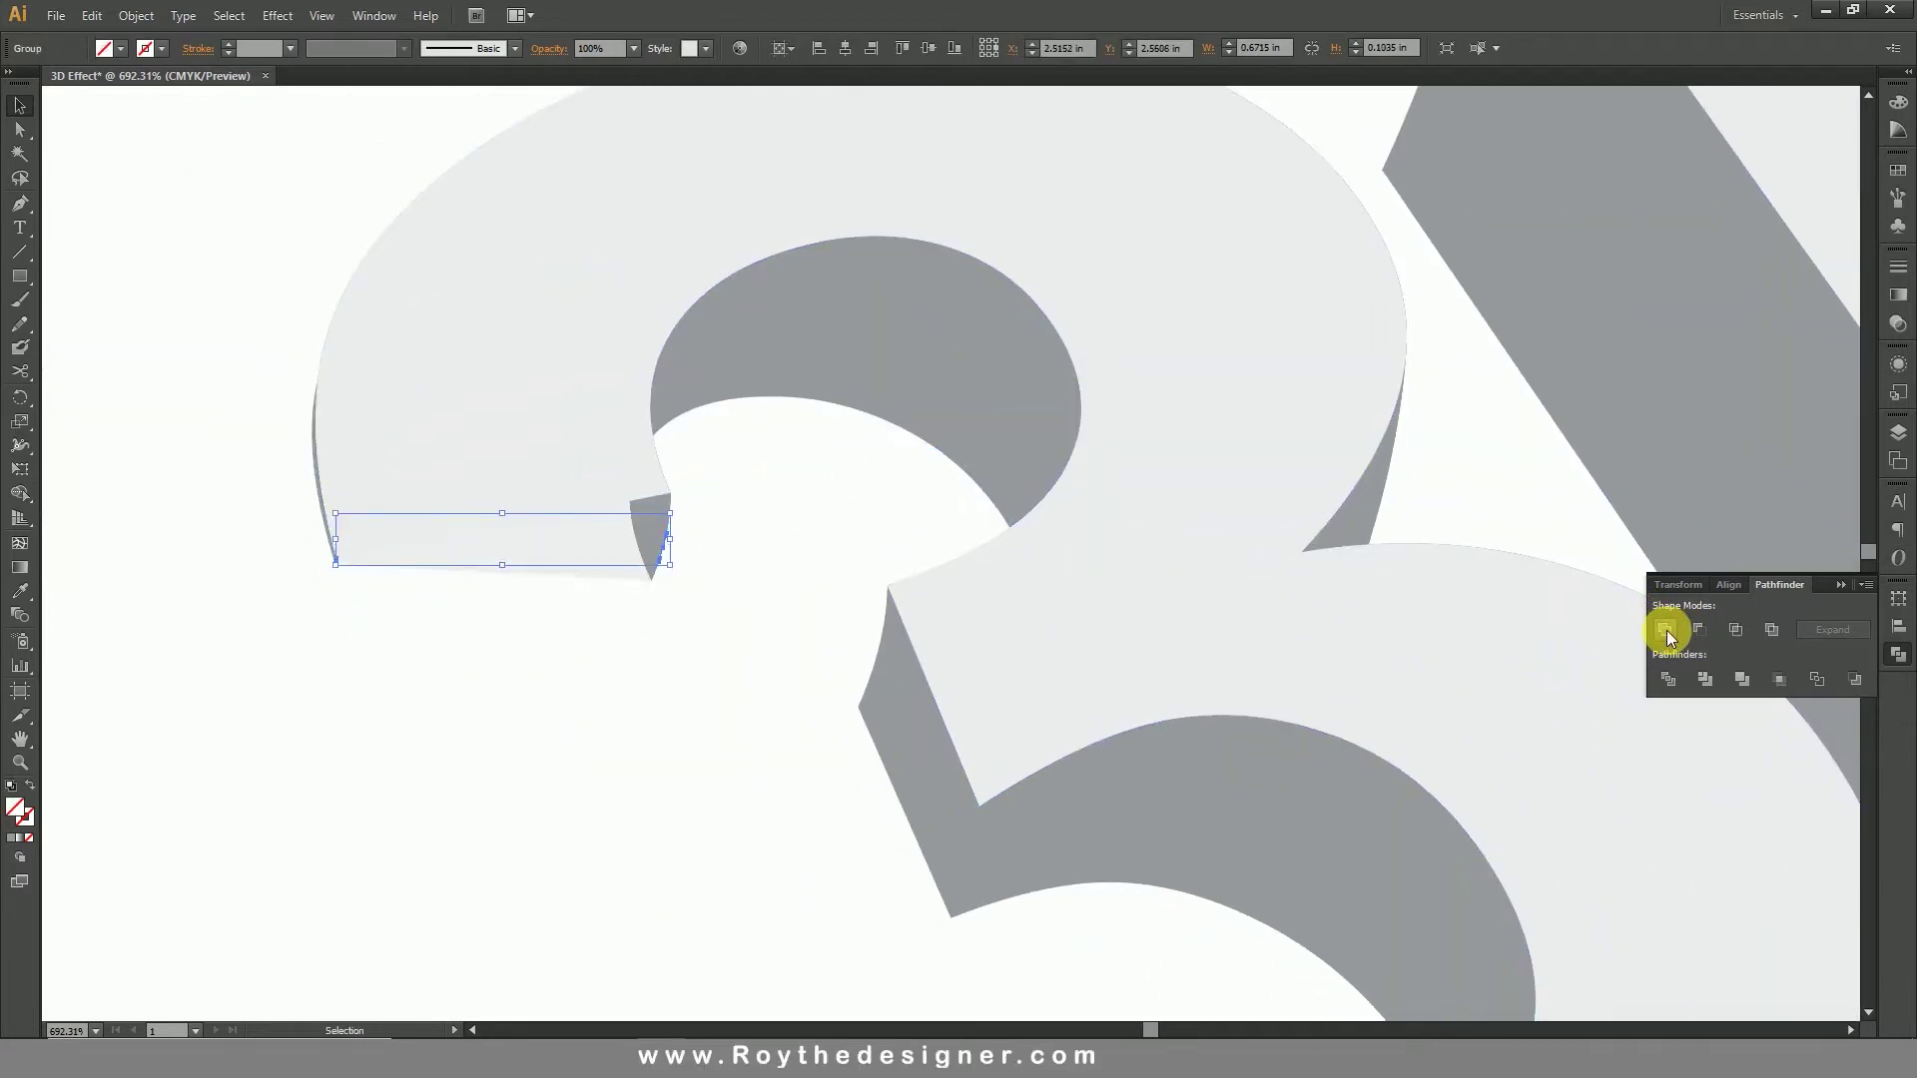
key("ctrl+z")
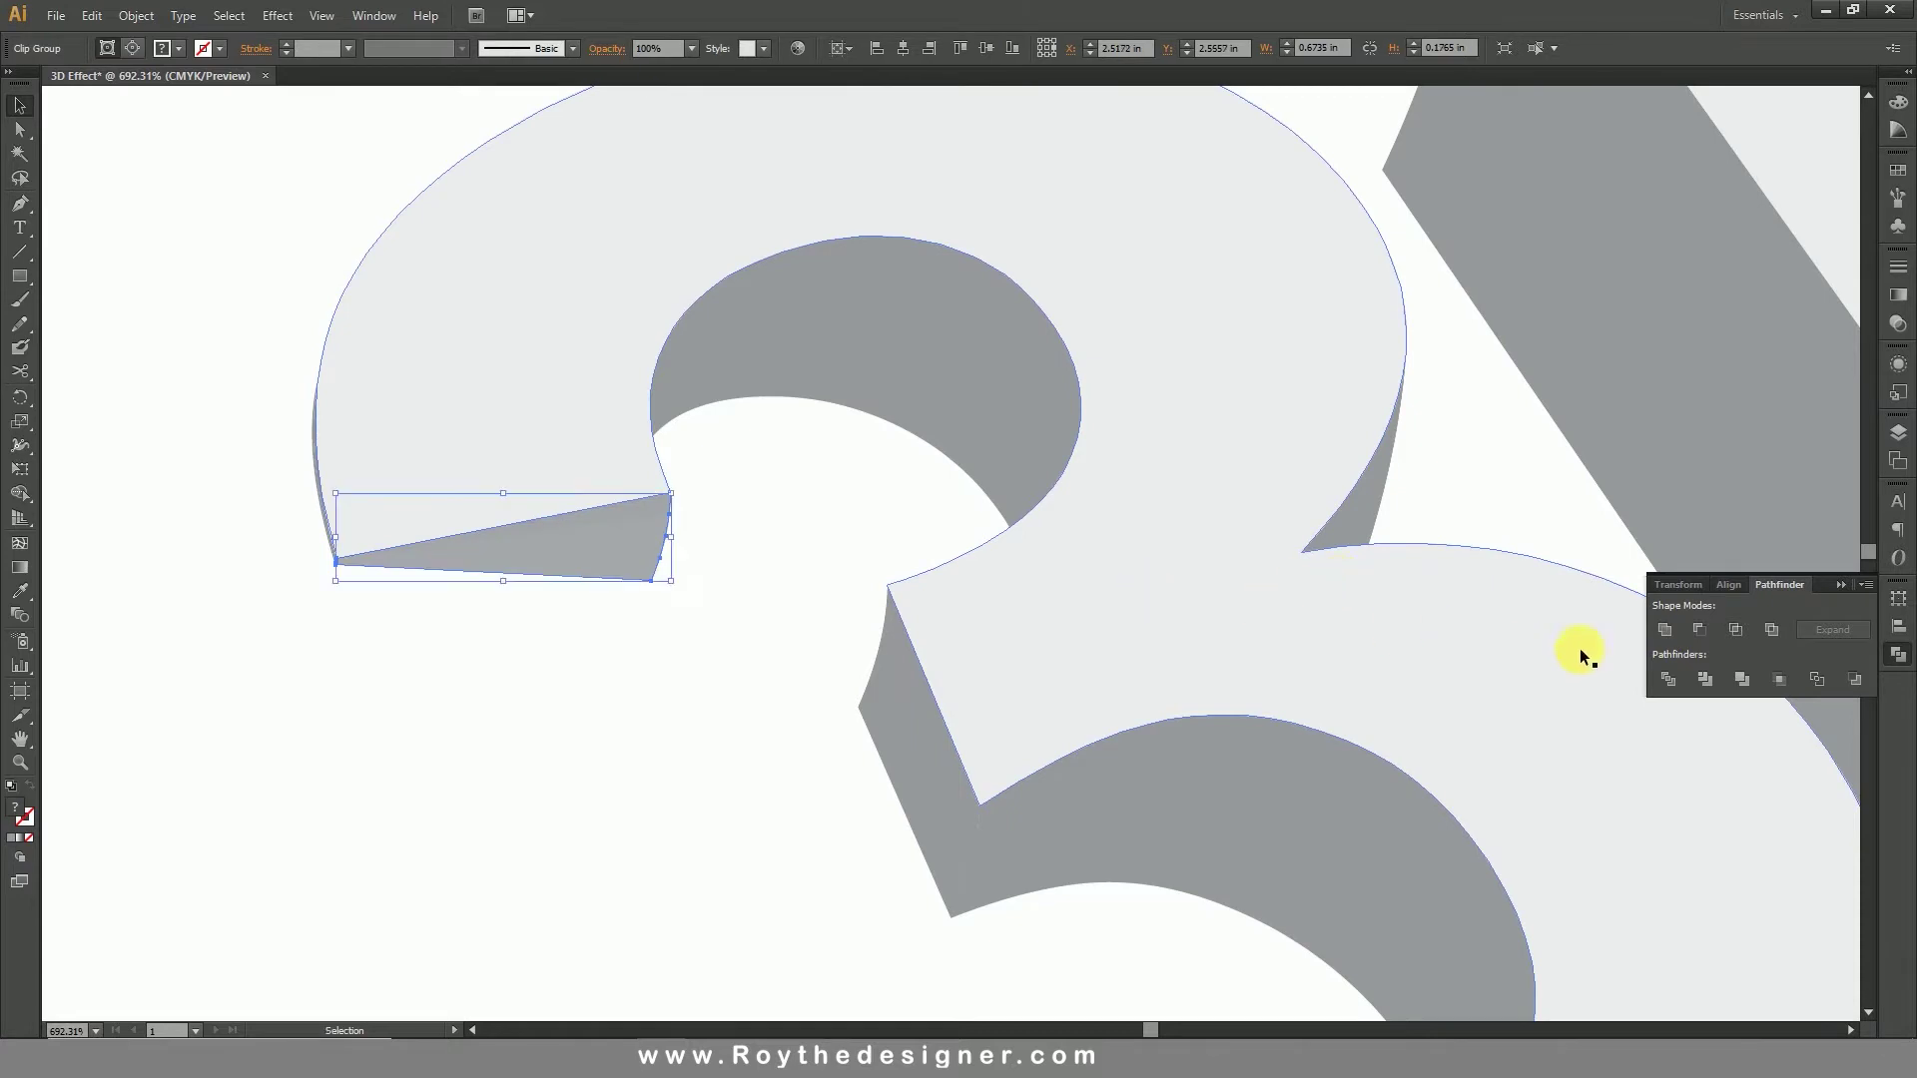
left_click(1665, 630)
left_click_drag(346, 465, 645, 530)
left_click_drag(498, 375, 897, 708)
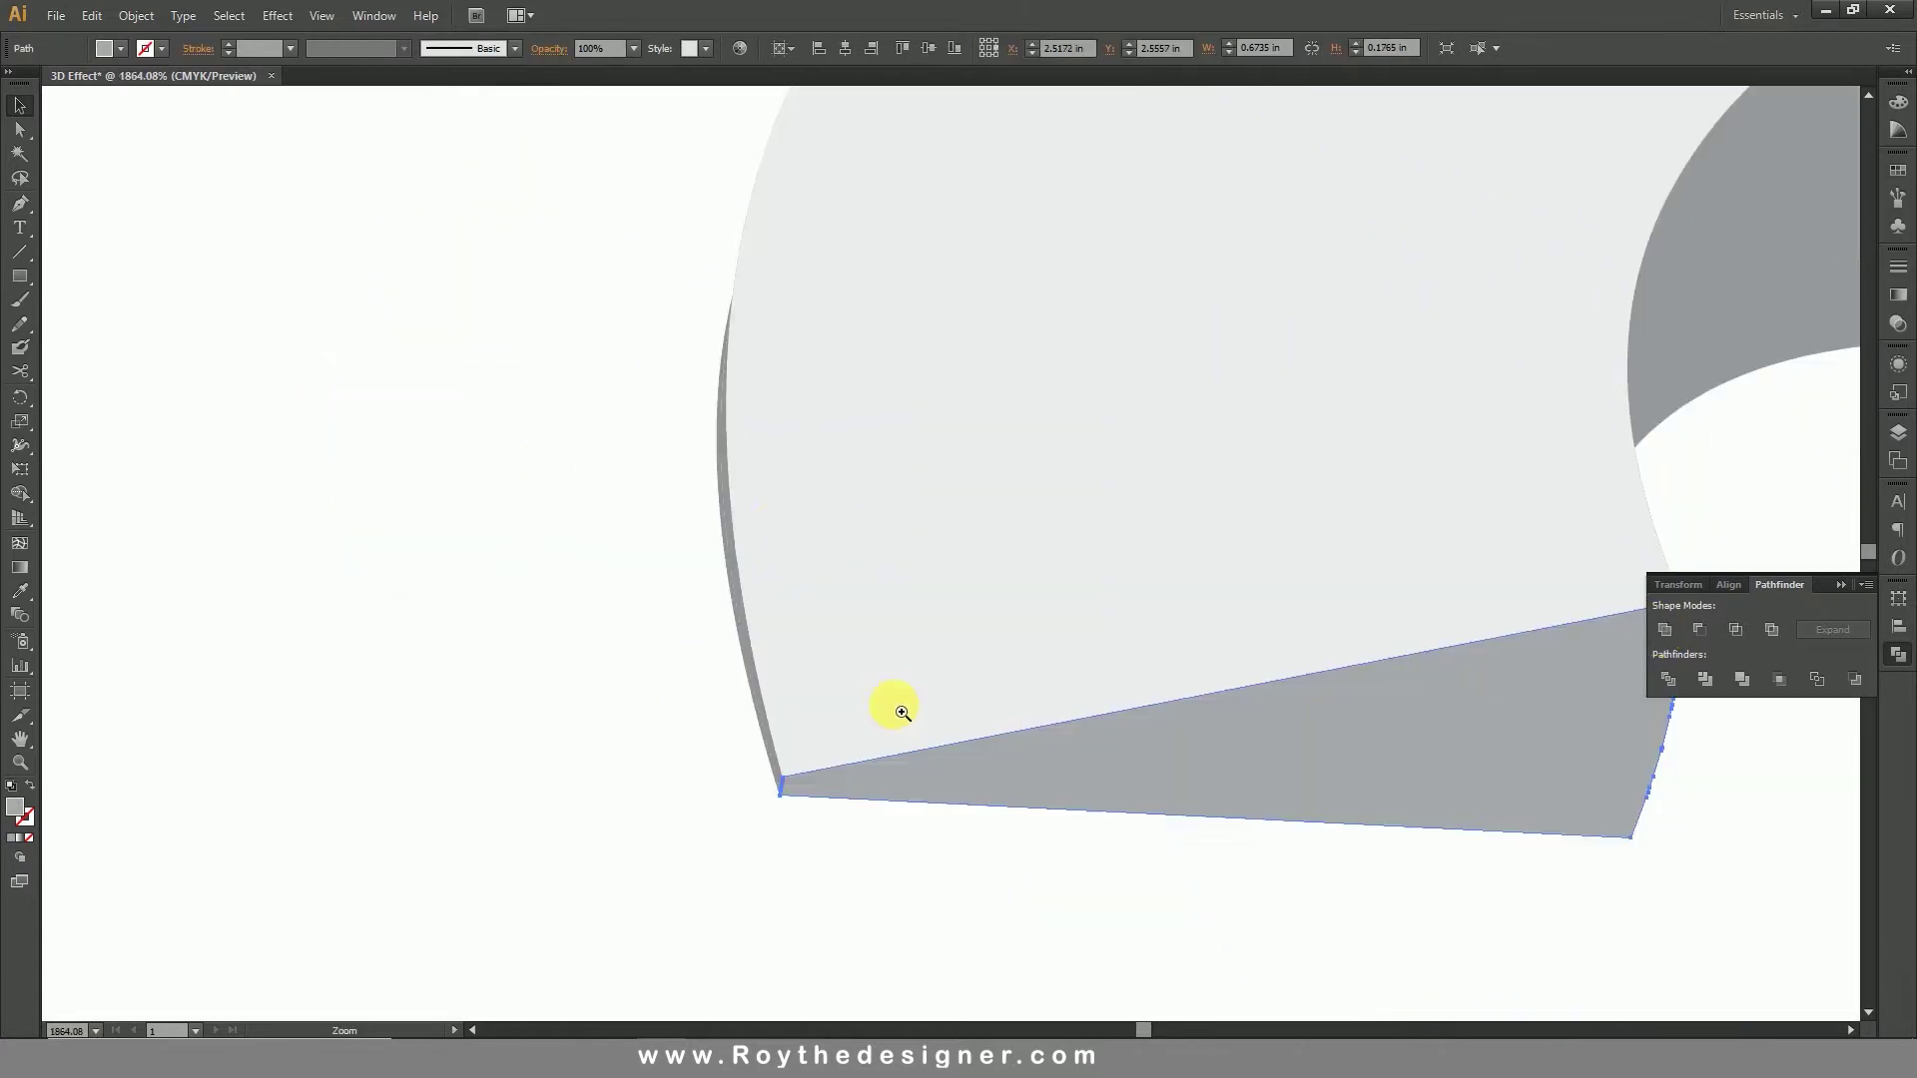
left_click(721, 482)
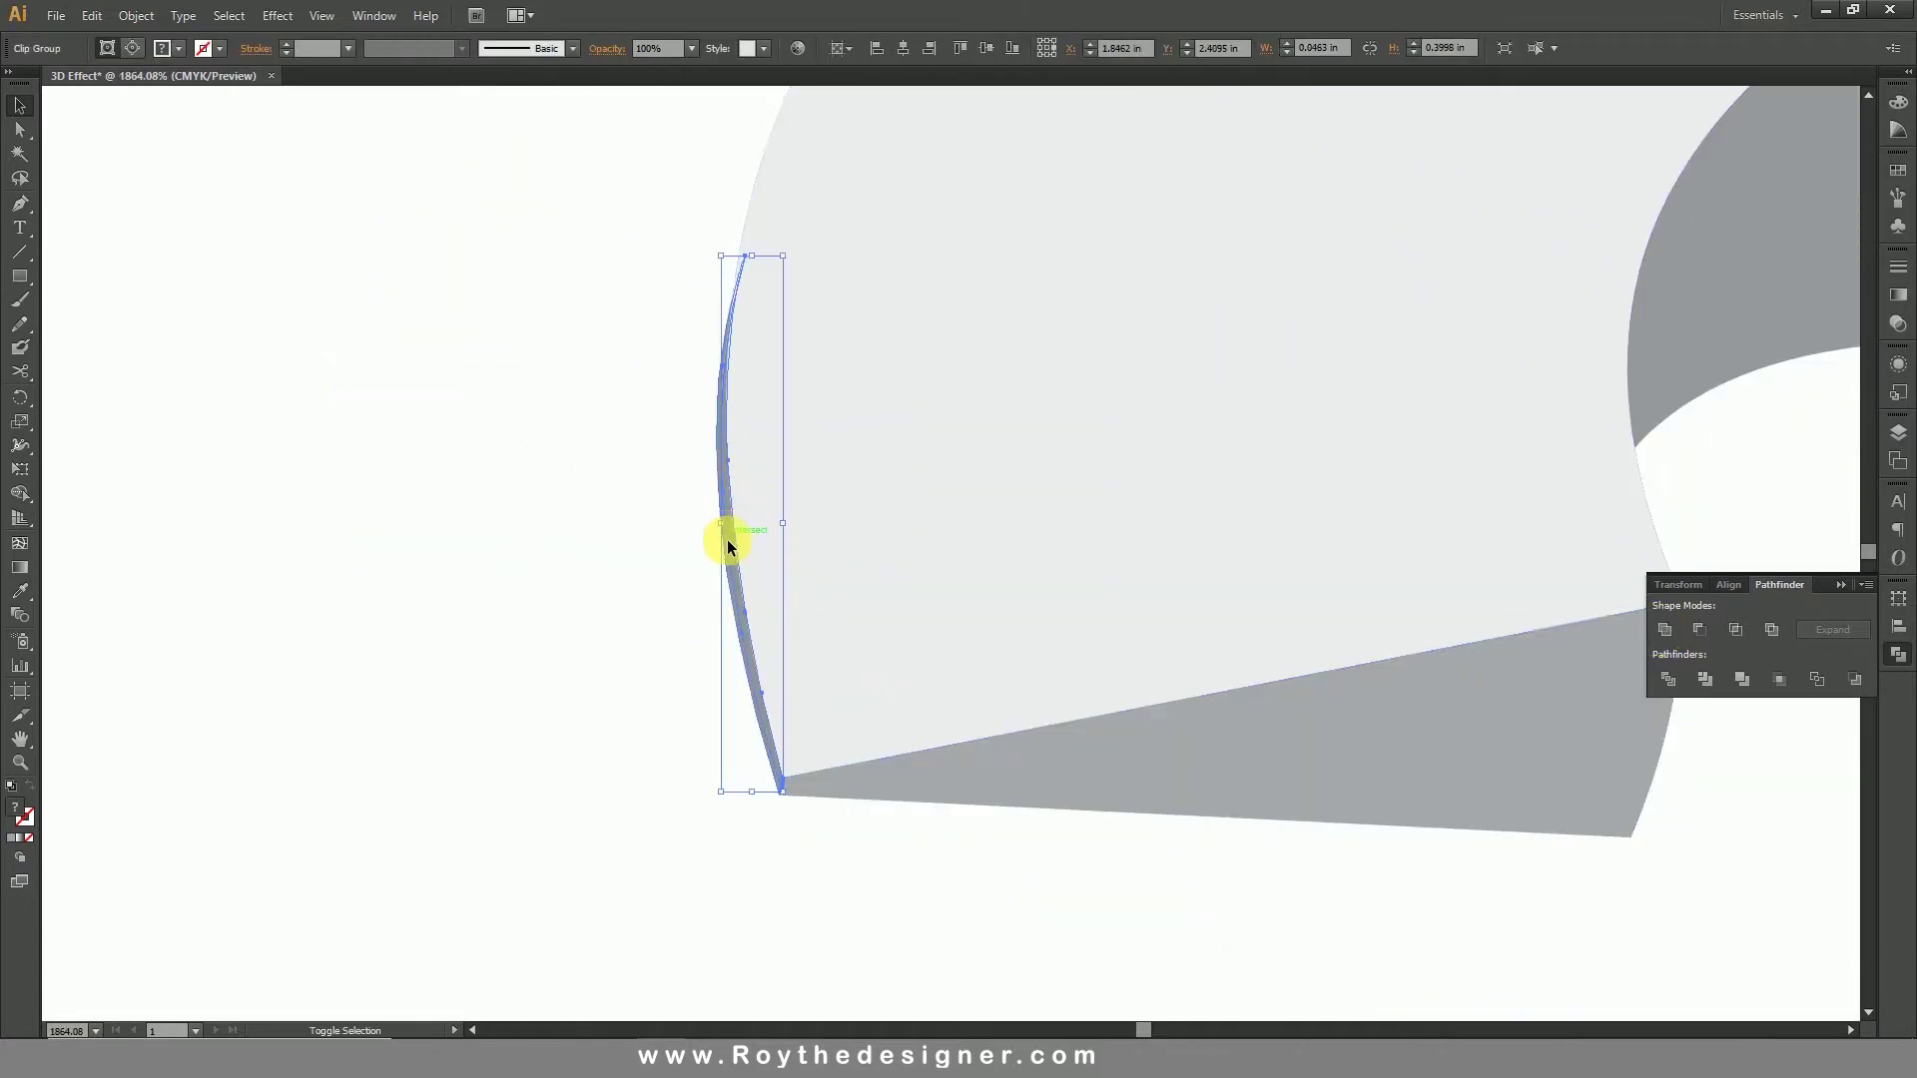
left_click(728, 571)
left_click(727, 579)
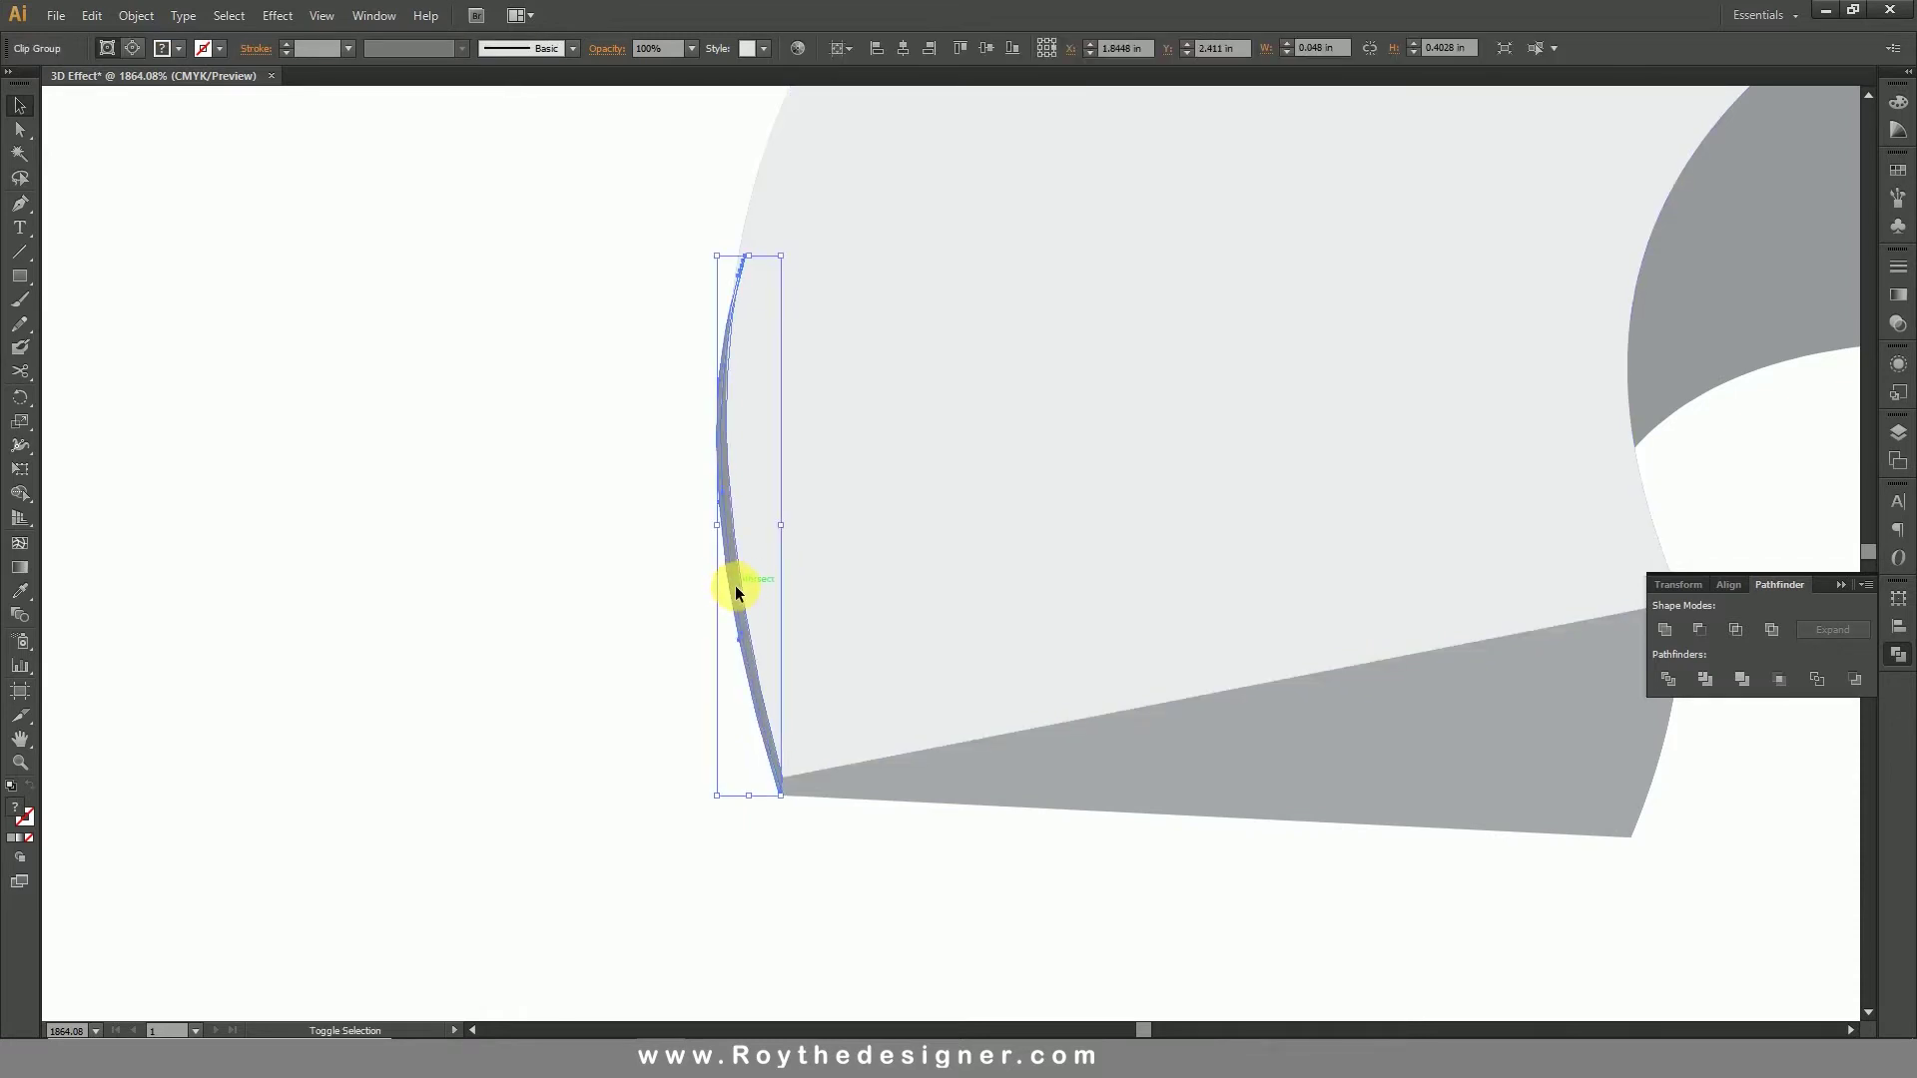
left_click(791, 615, "shift")
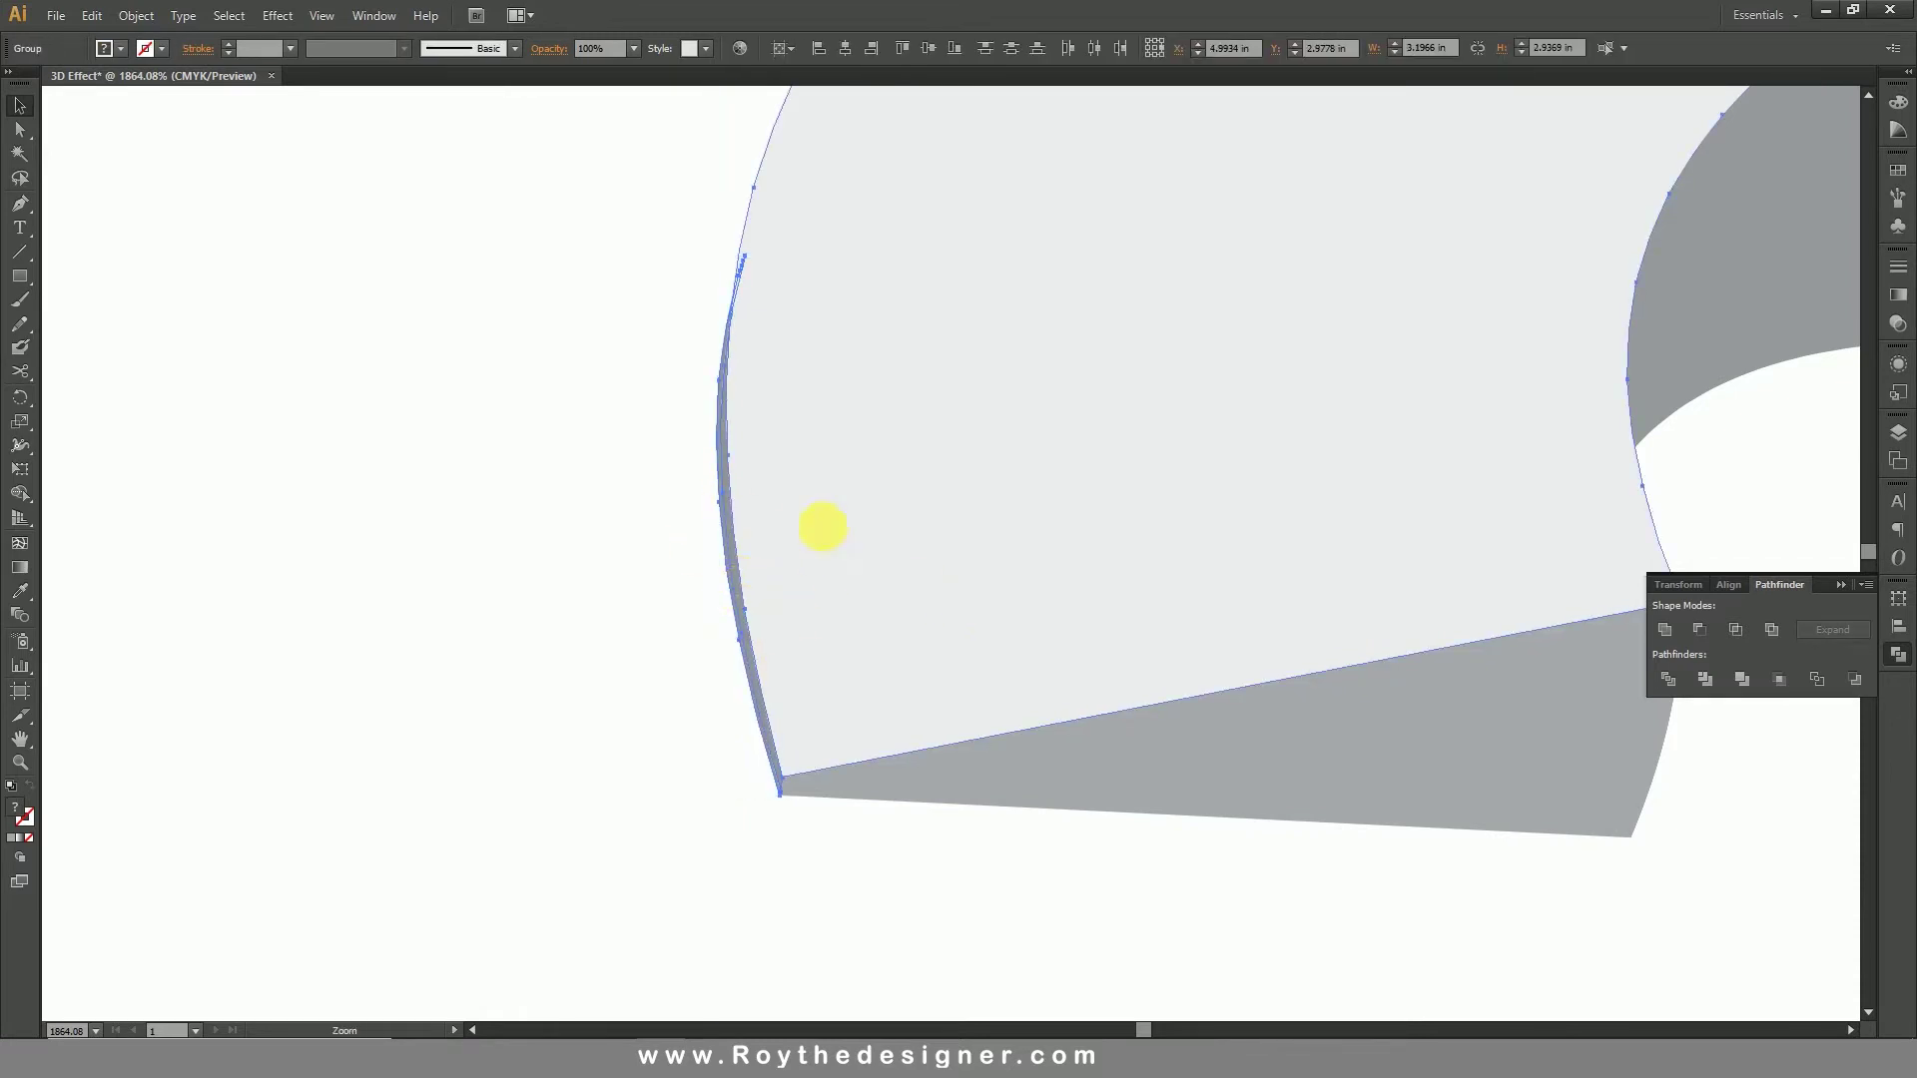
key("ctrl+minus")
key("ctrl+minus")
Step: Select the light front face of the "3" and hide it
left_click_drag(838, 385, 1148, 707)
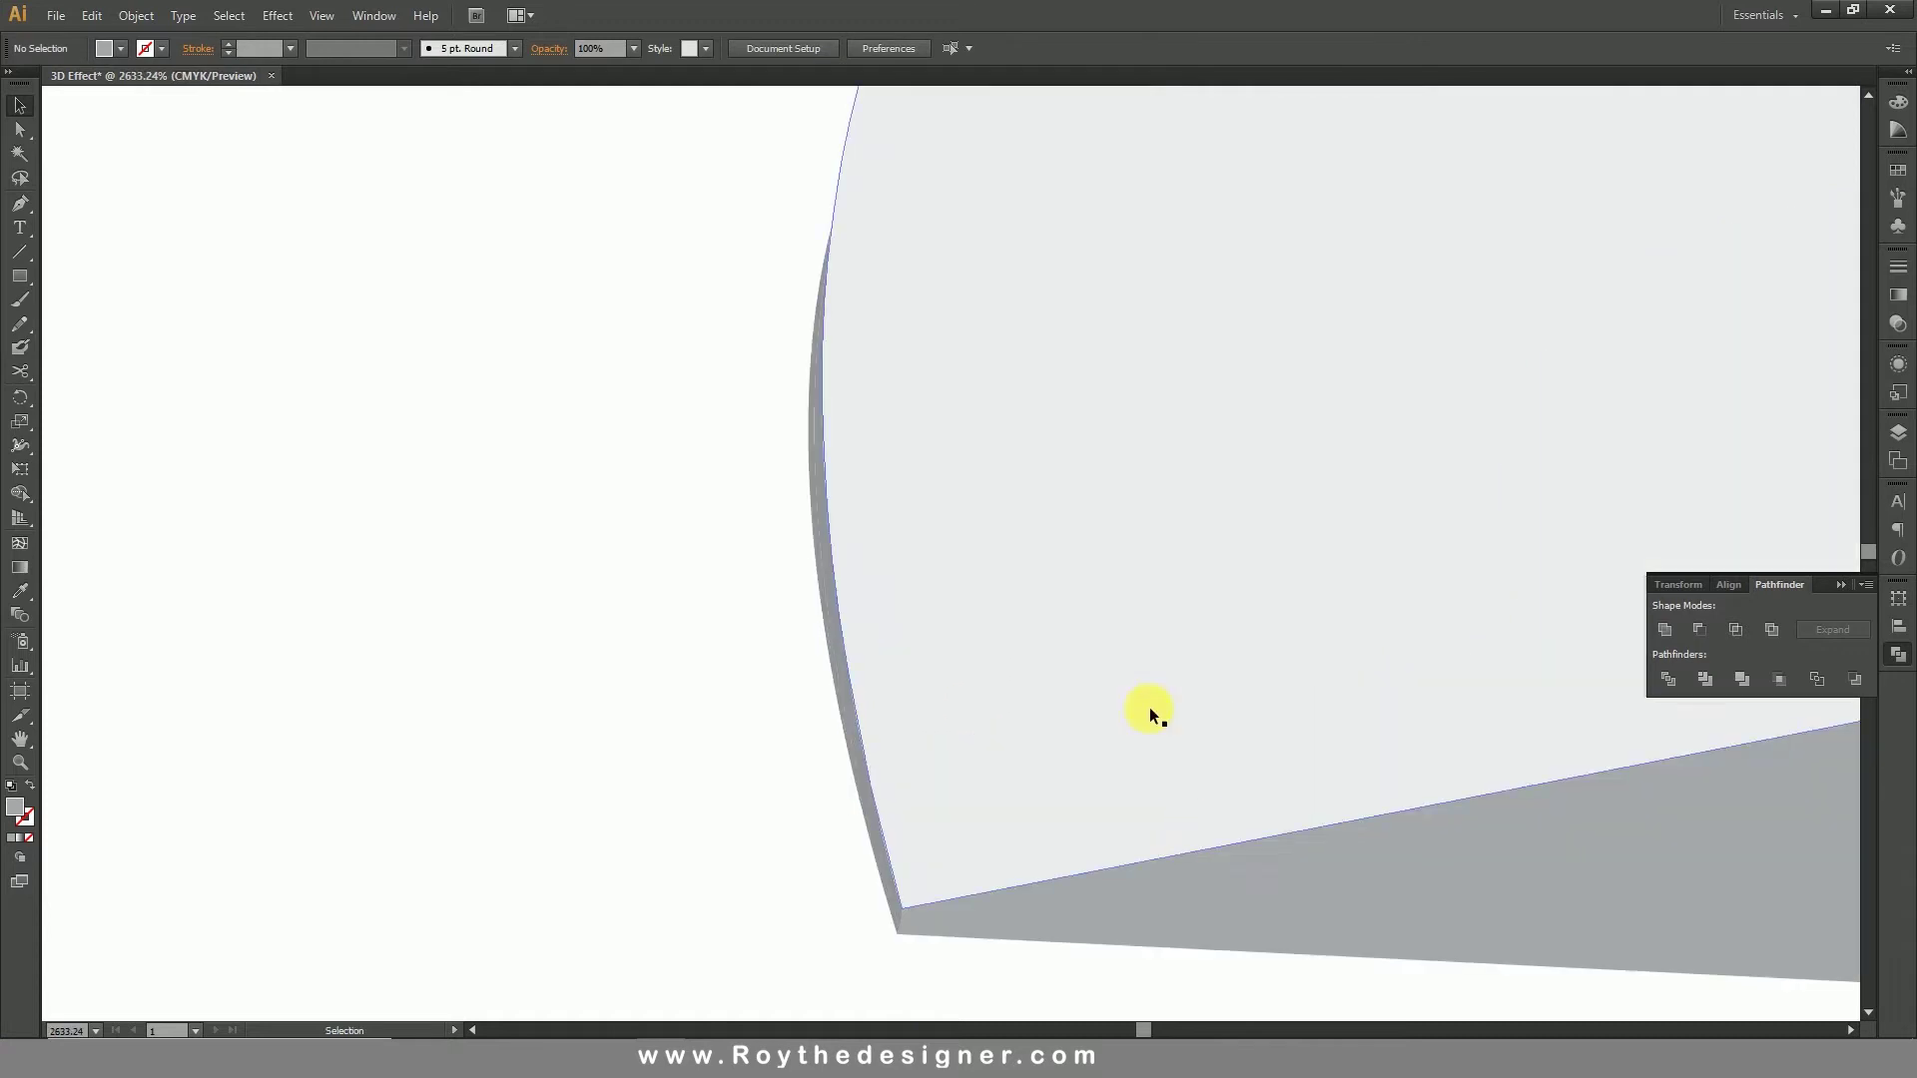
left_click(123, 22)
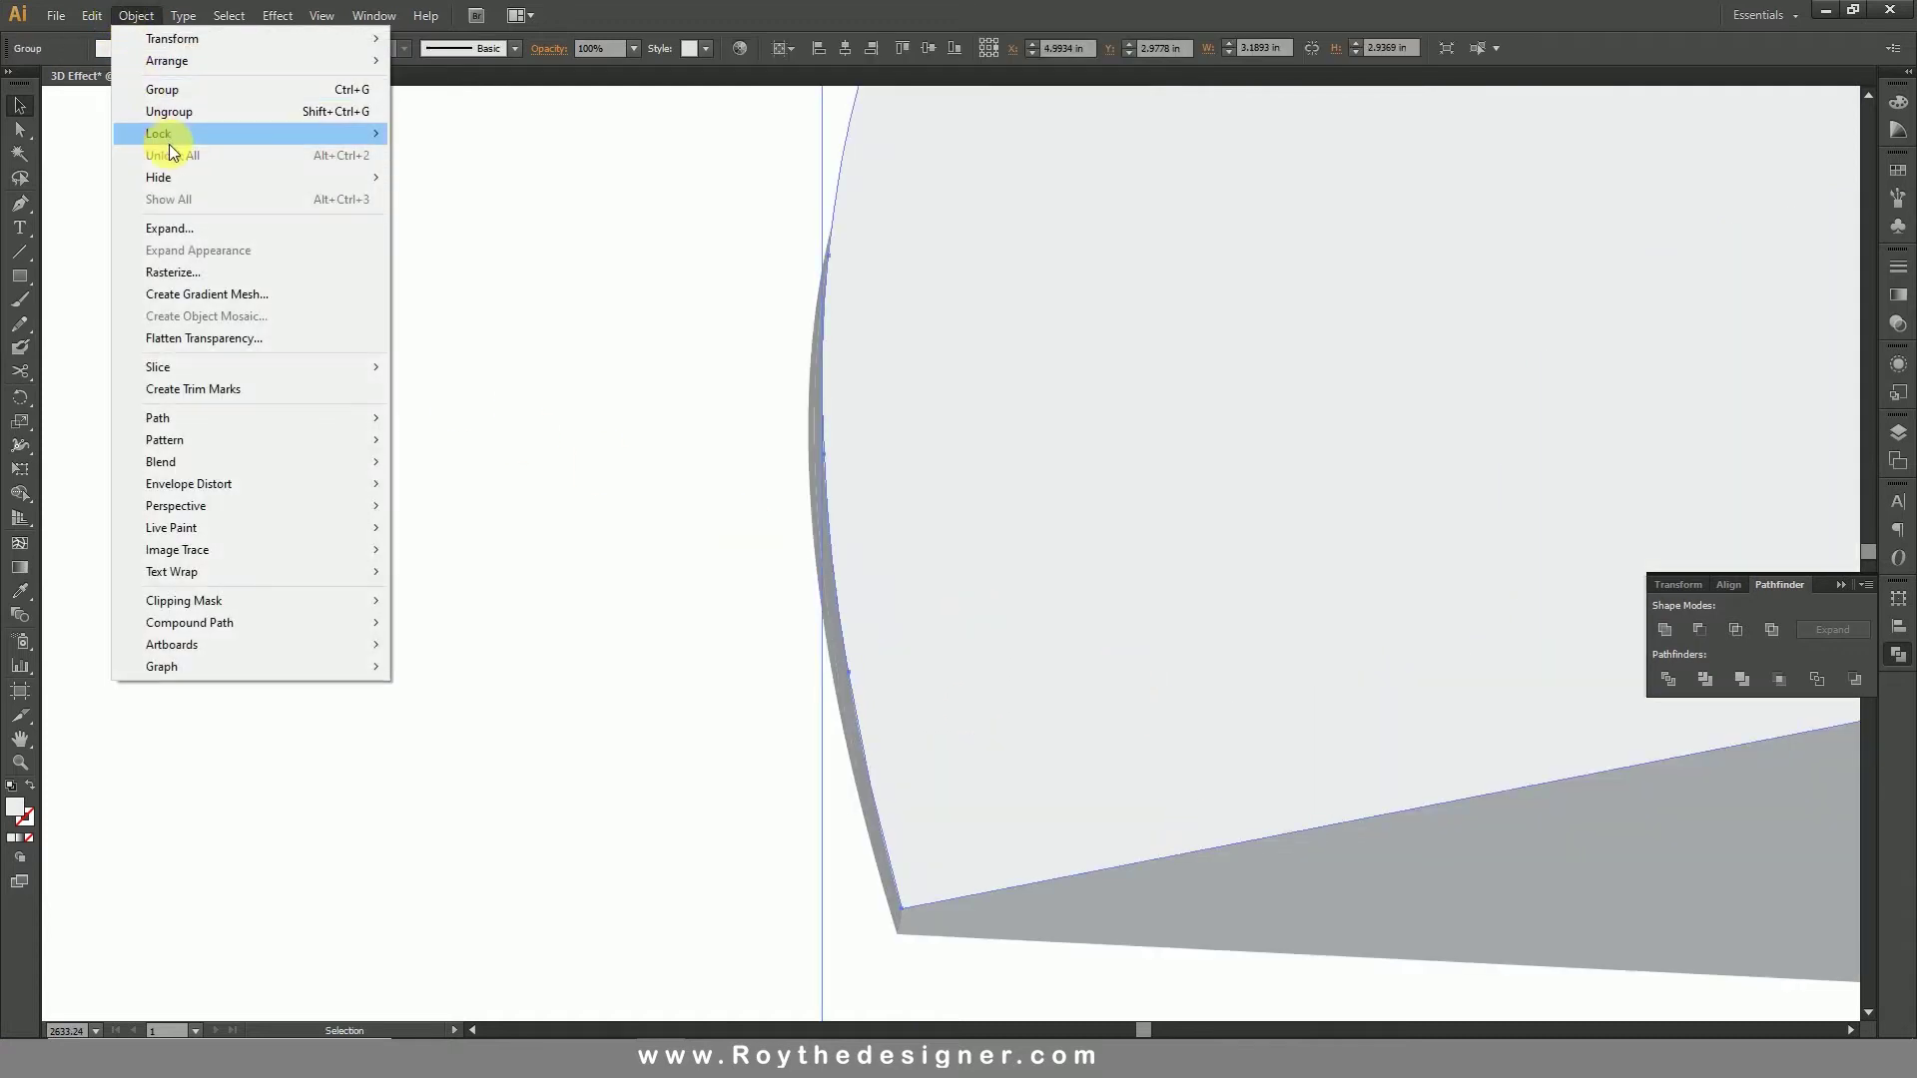
mouse_move(202, 172)
left_click(449, 171)
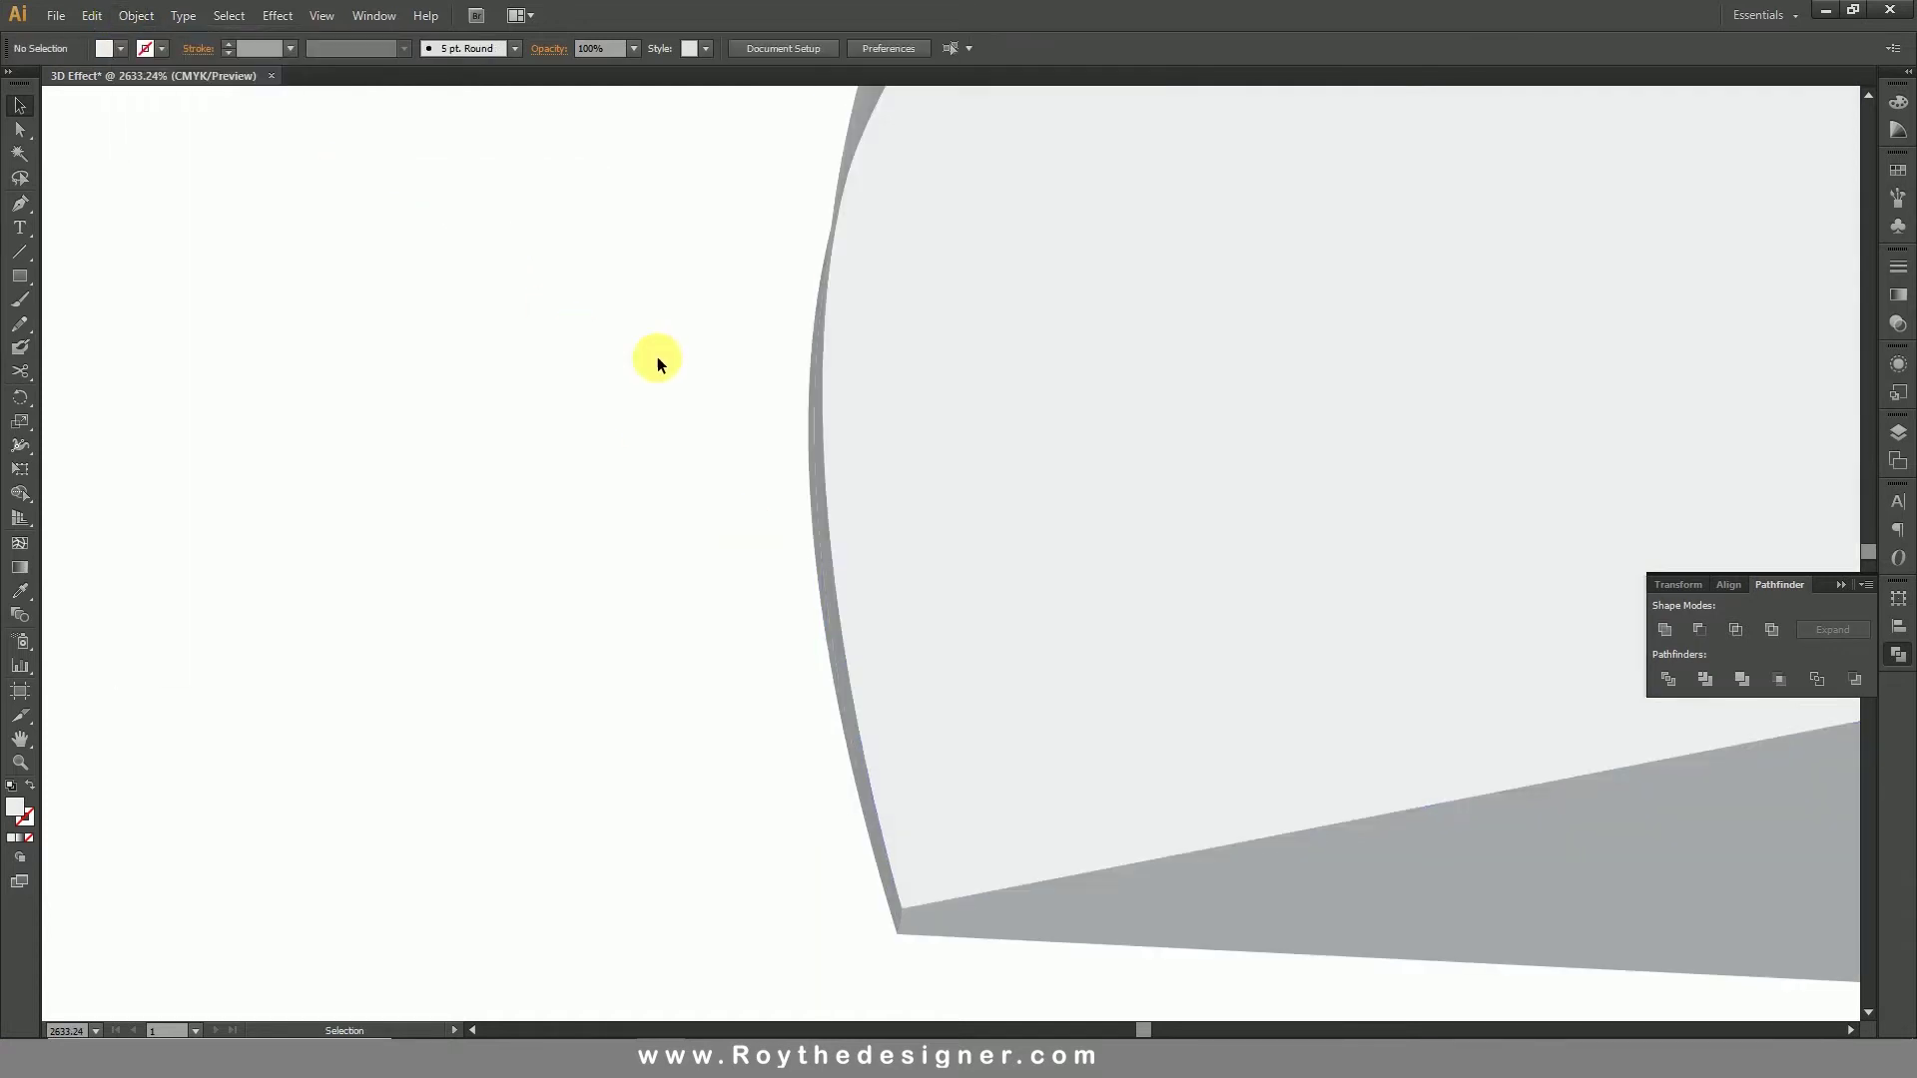
Step: Select the thin side pieces along the "3"'s upper-left outer edge and unite them into one shape
left_click(862, 590)
left_click(813, 530, "shift")
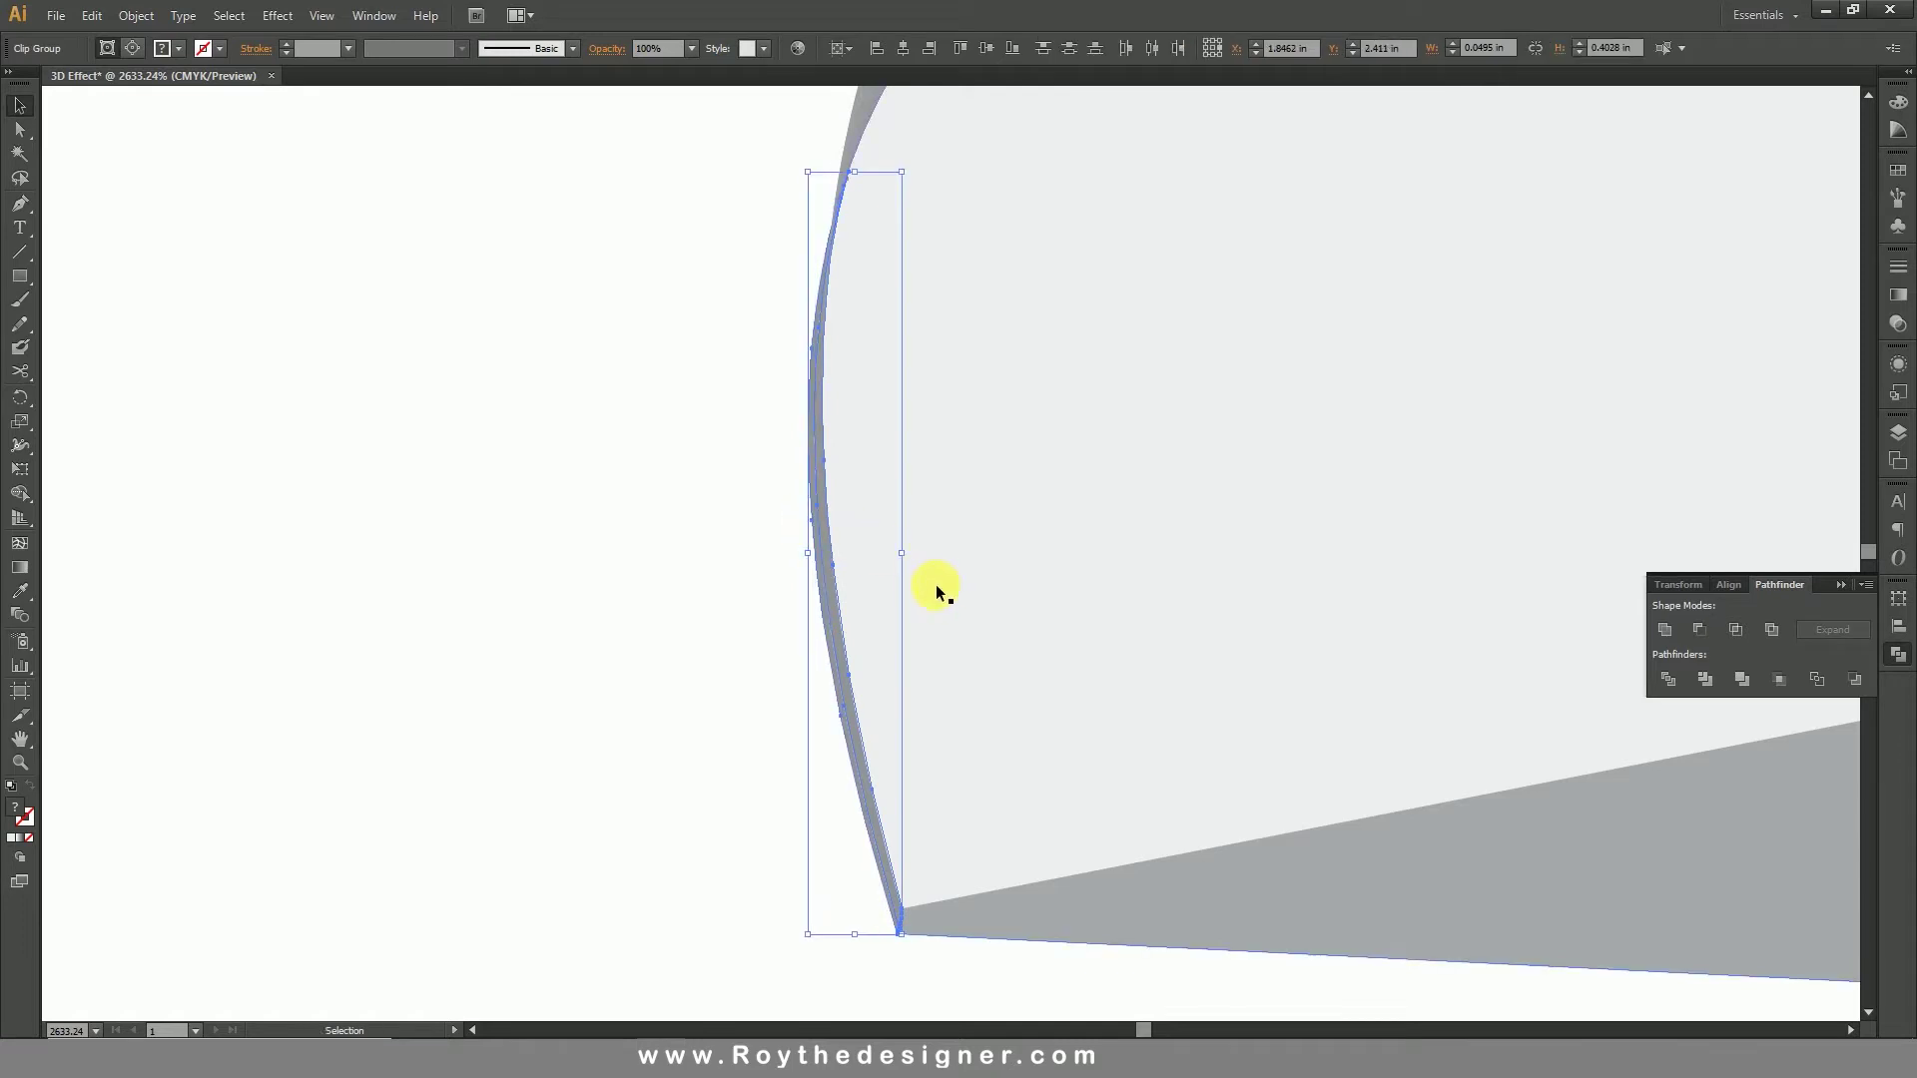
left_click(800, 565, "ctrl+alt")
left_click_drag(1120, 656, 894, 667)
left_click(1664, 630)
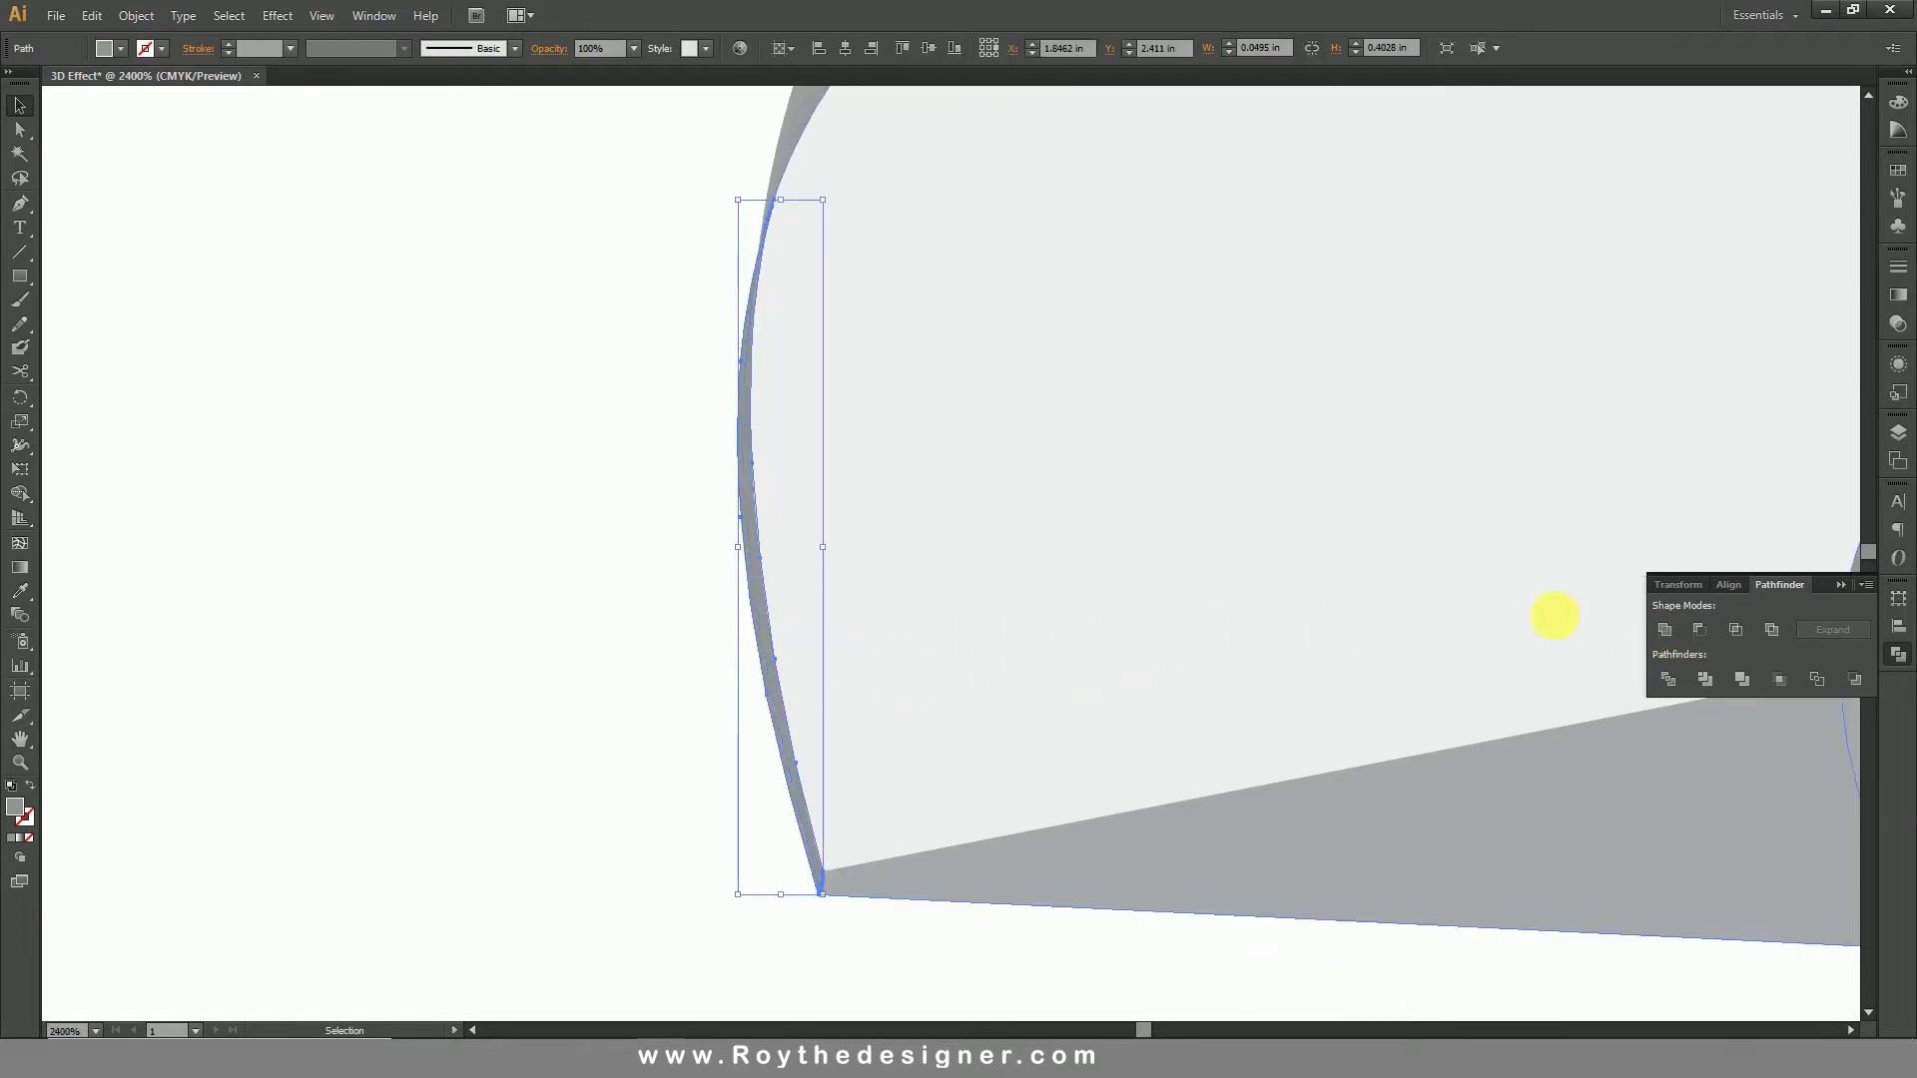
Step: Select the three pieces of the "3"'s upper curved outer side and unite them into one shape
left_click(1039, 462)
left_click_drag(1205, 395, 1019, 719)
left_click(1078, 504, "ctrl+alt")
left_click(1118, 504, "ctrl+alt")
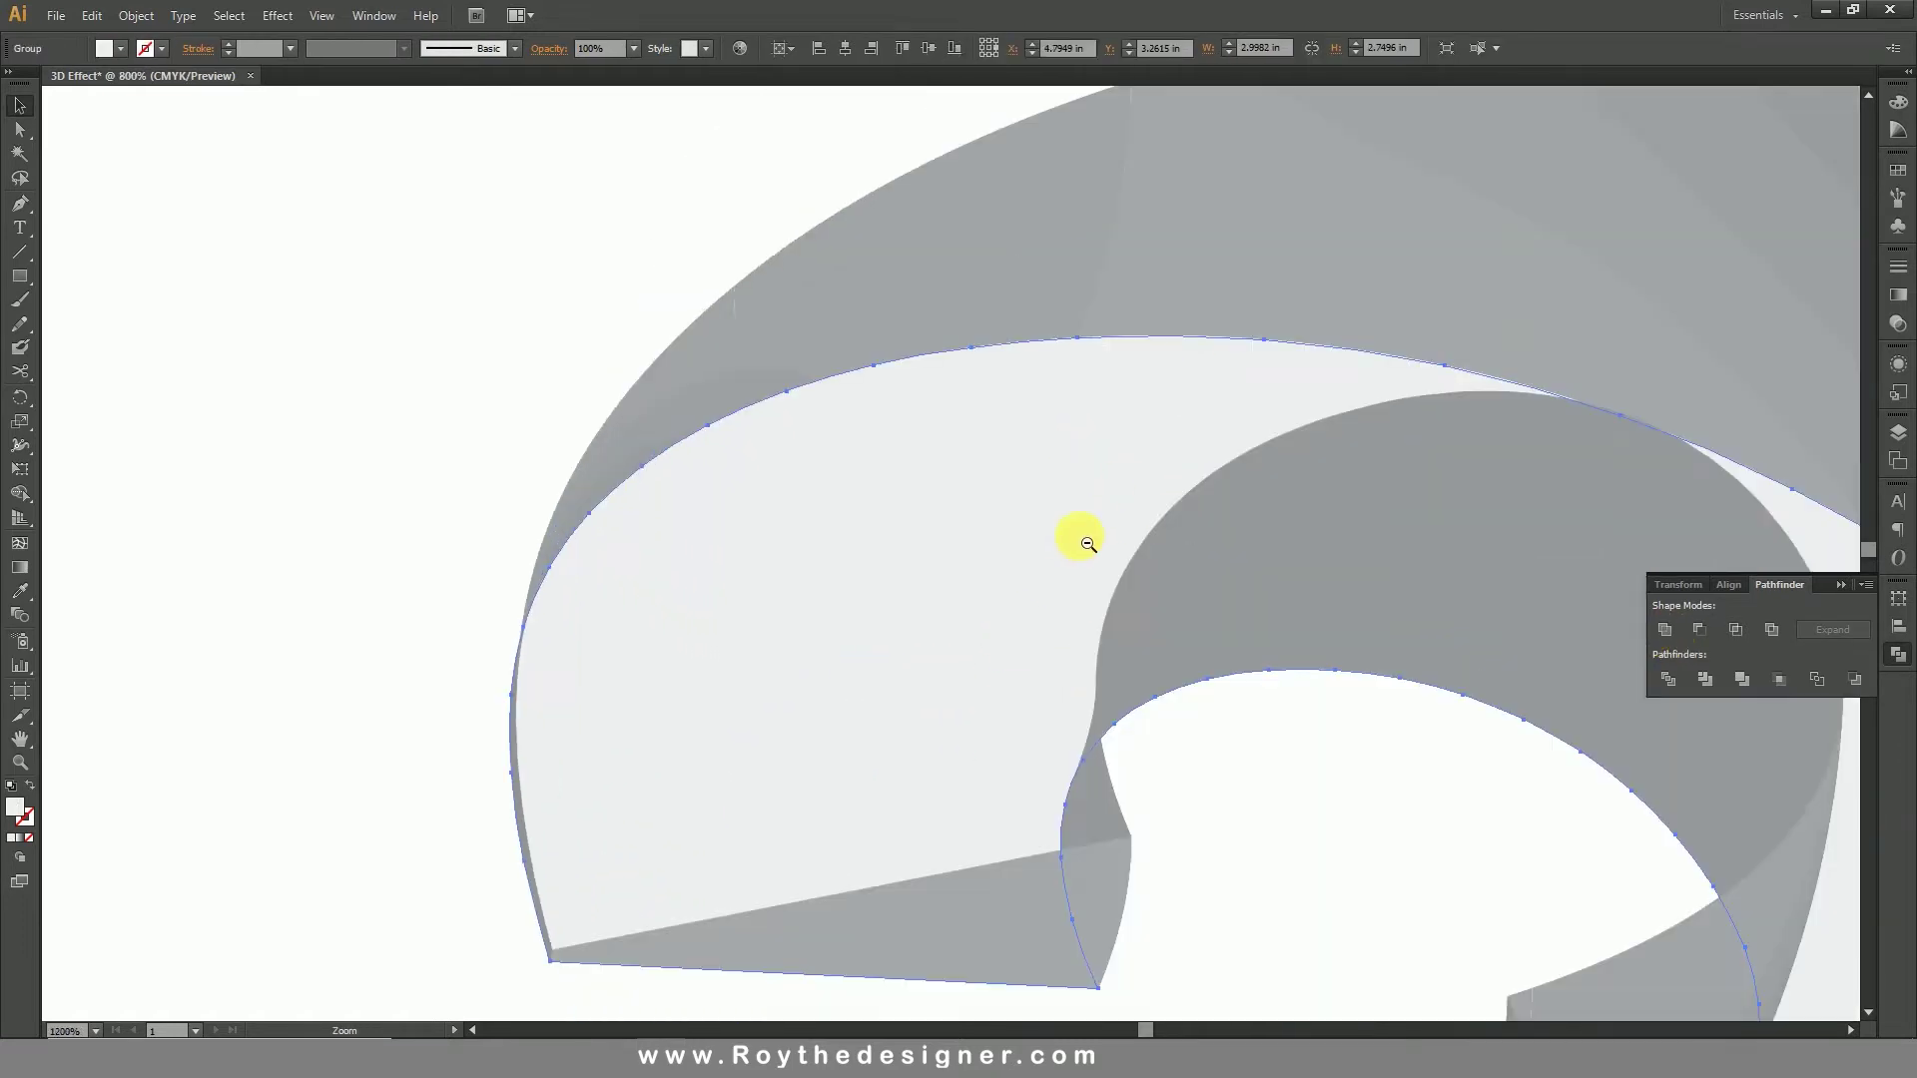
left_click(1148, 589, "ctrl+alt")
left_click(1219, 649, "ctrl+alt")
left_click(1038, 616, "ctrl+alt")
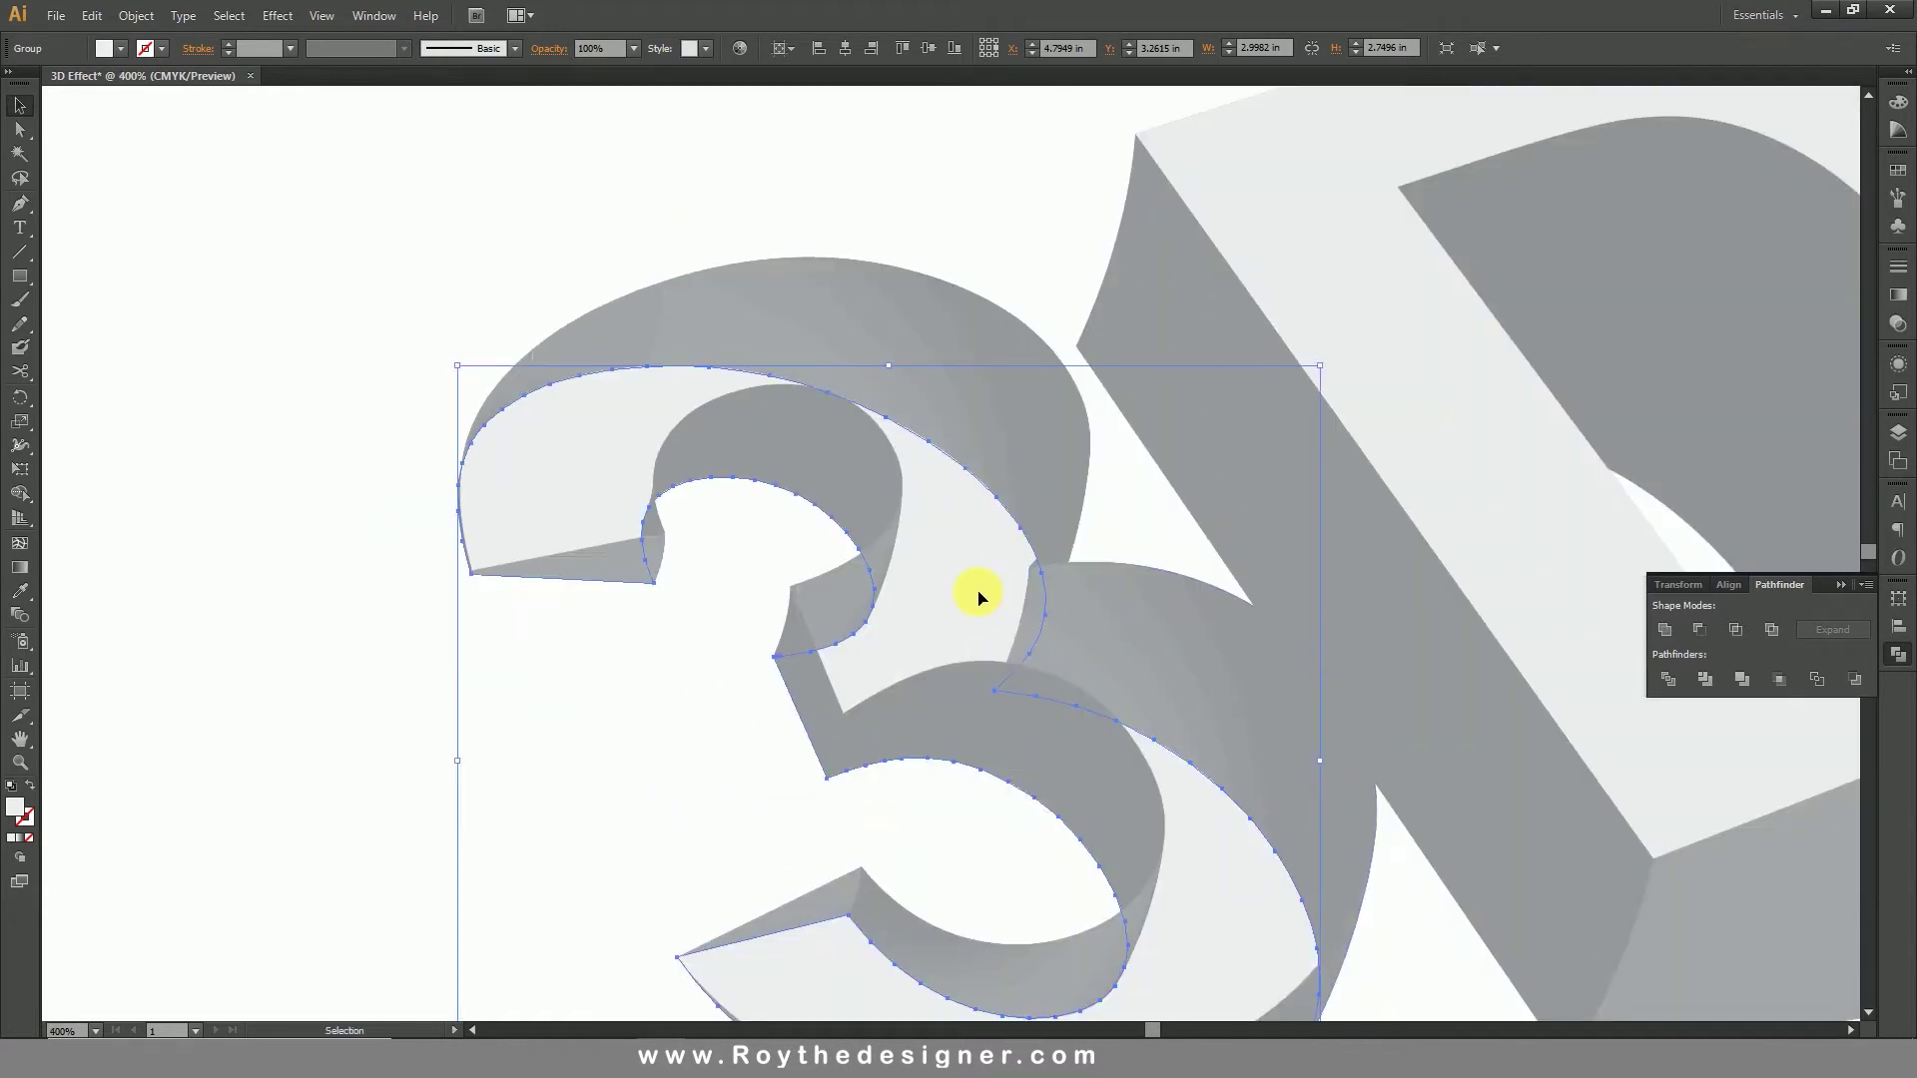
left_click(633, 663)
left_click(621, 327)
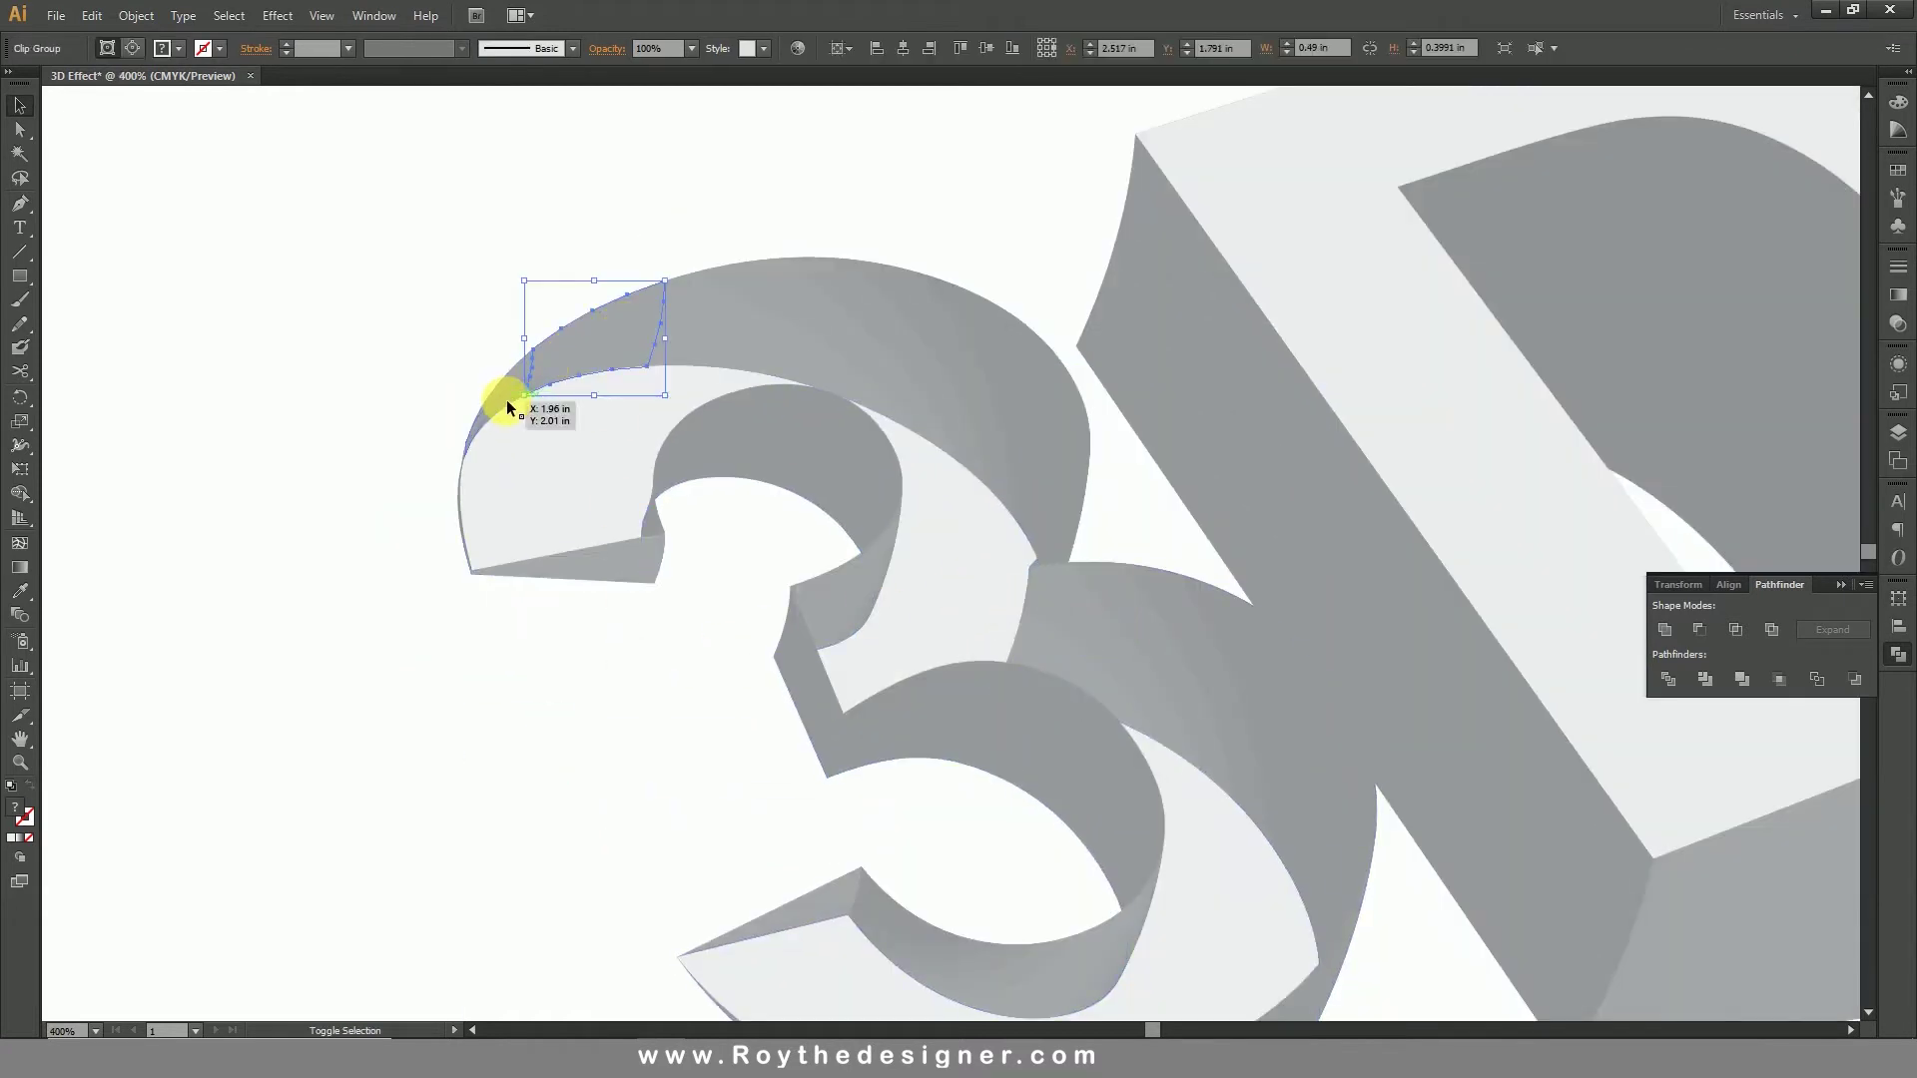
left_click(516, 409, "shift")
left_click(789, 318, "shift")
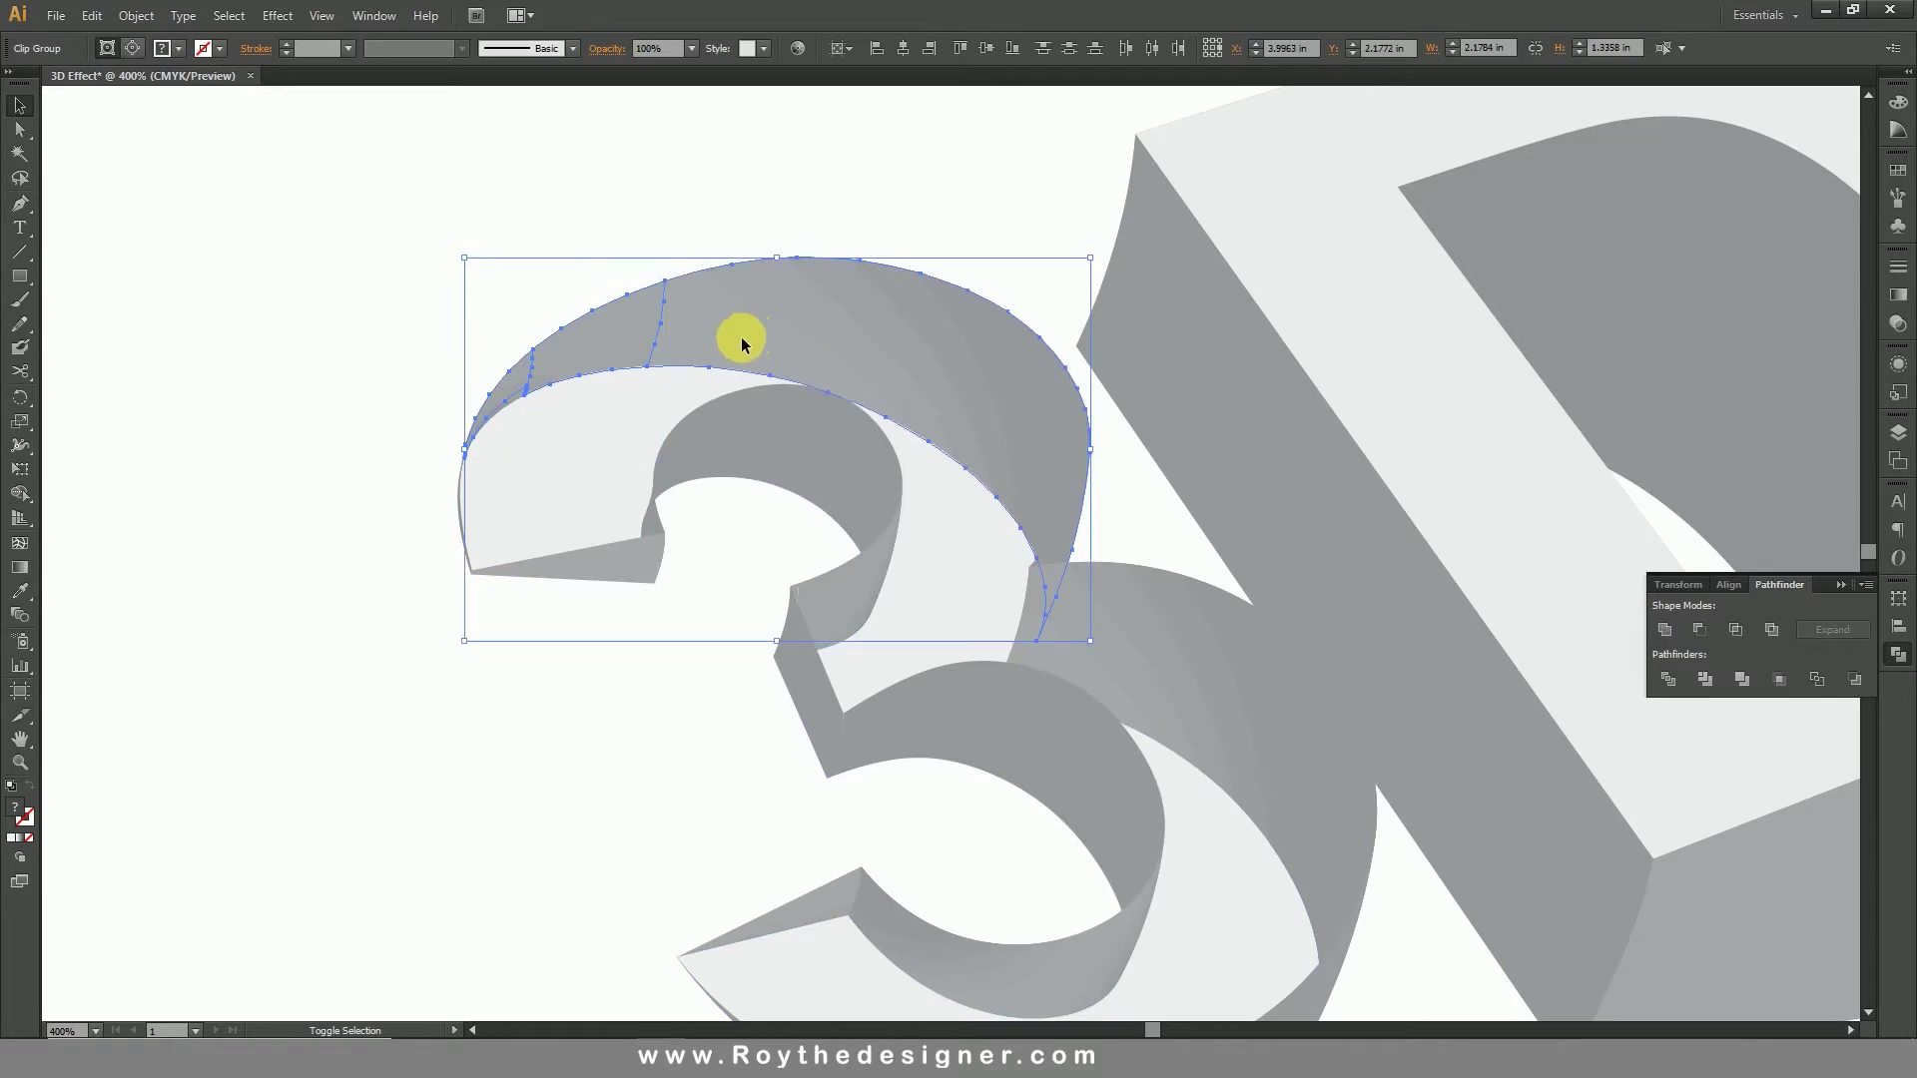
left_click(1679, 632)
Step: Select the curved outer side piece around the right of the "3"'s lower bowl and unite it into one plain shape
left_click_drag(1271, 599, 1005, 470)
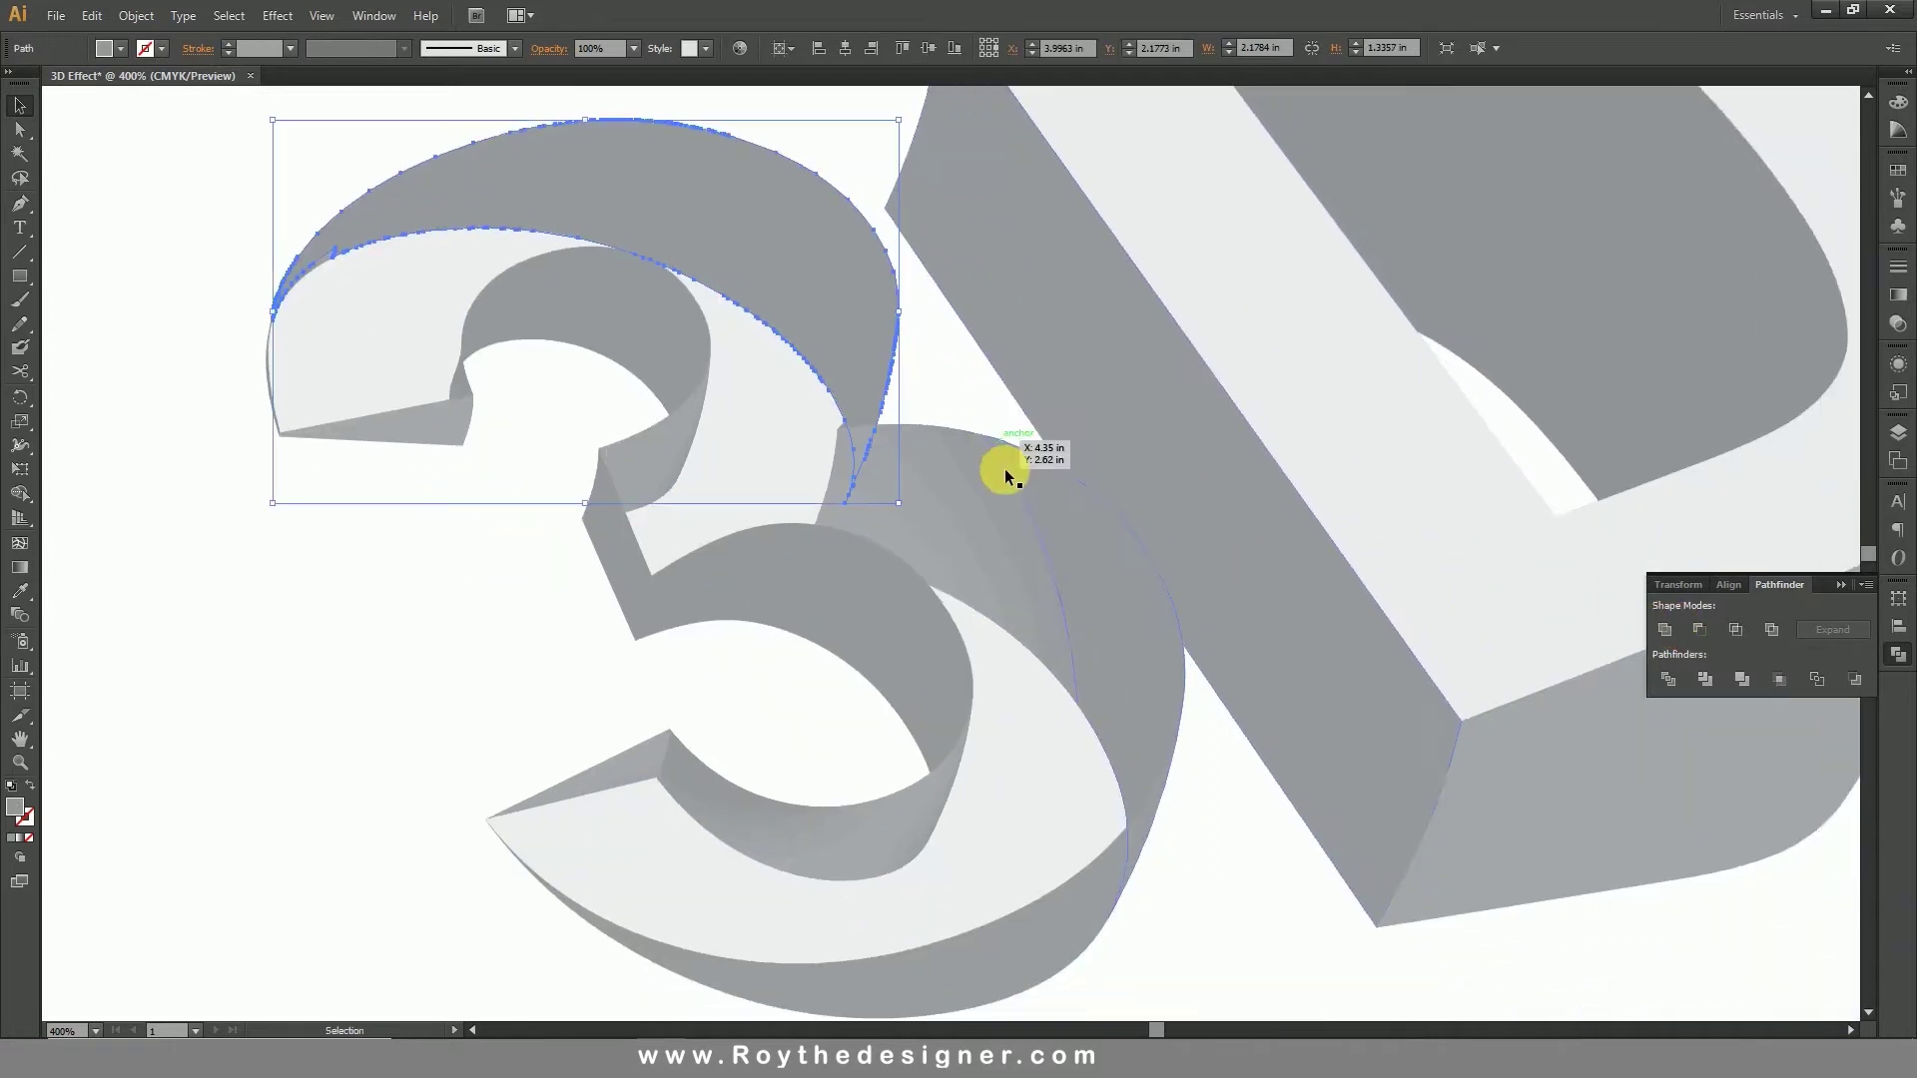
left_click(996, 517)
left_click_drag(1072, 561, 1012, 434)
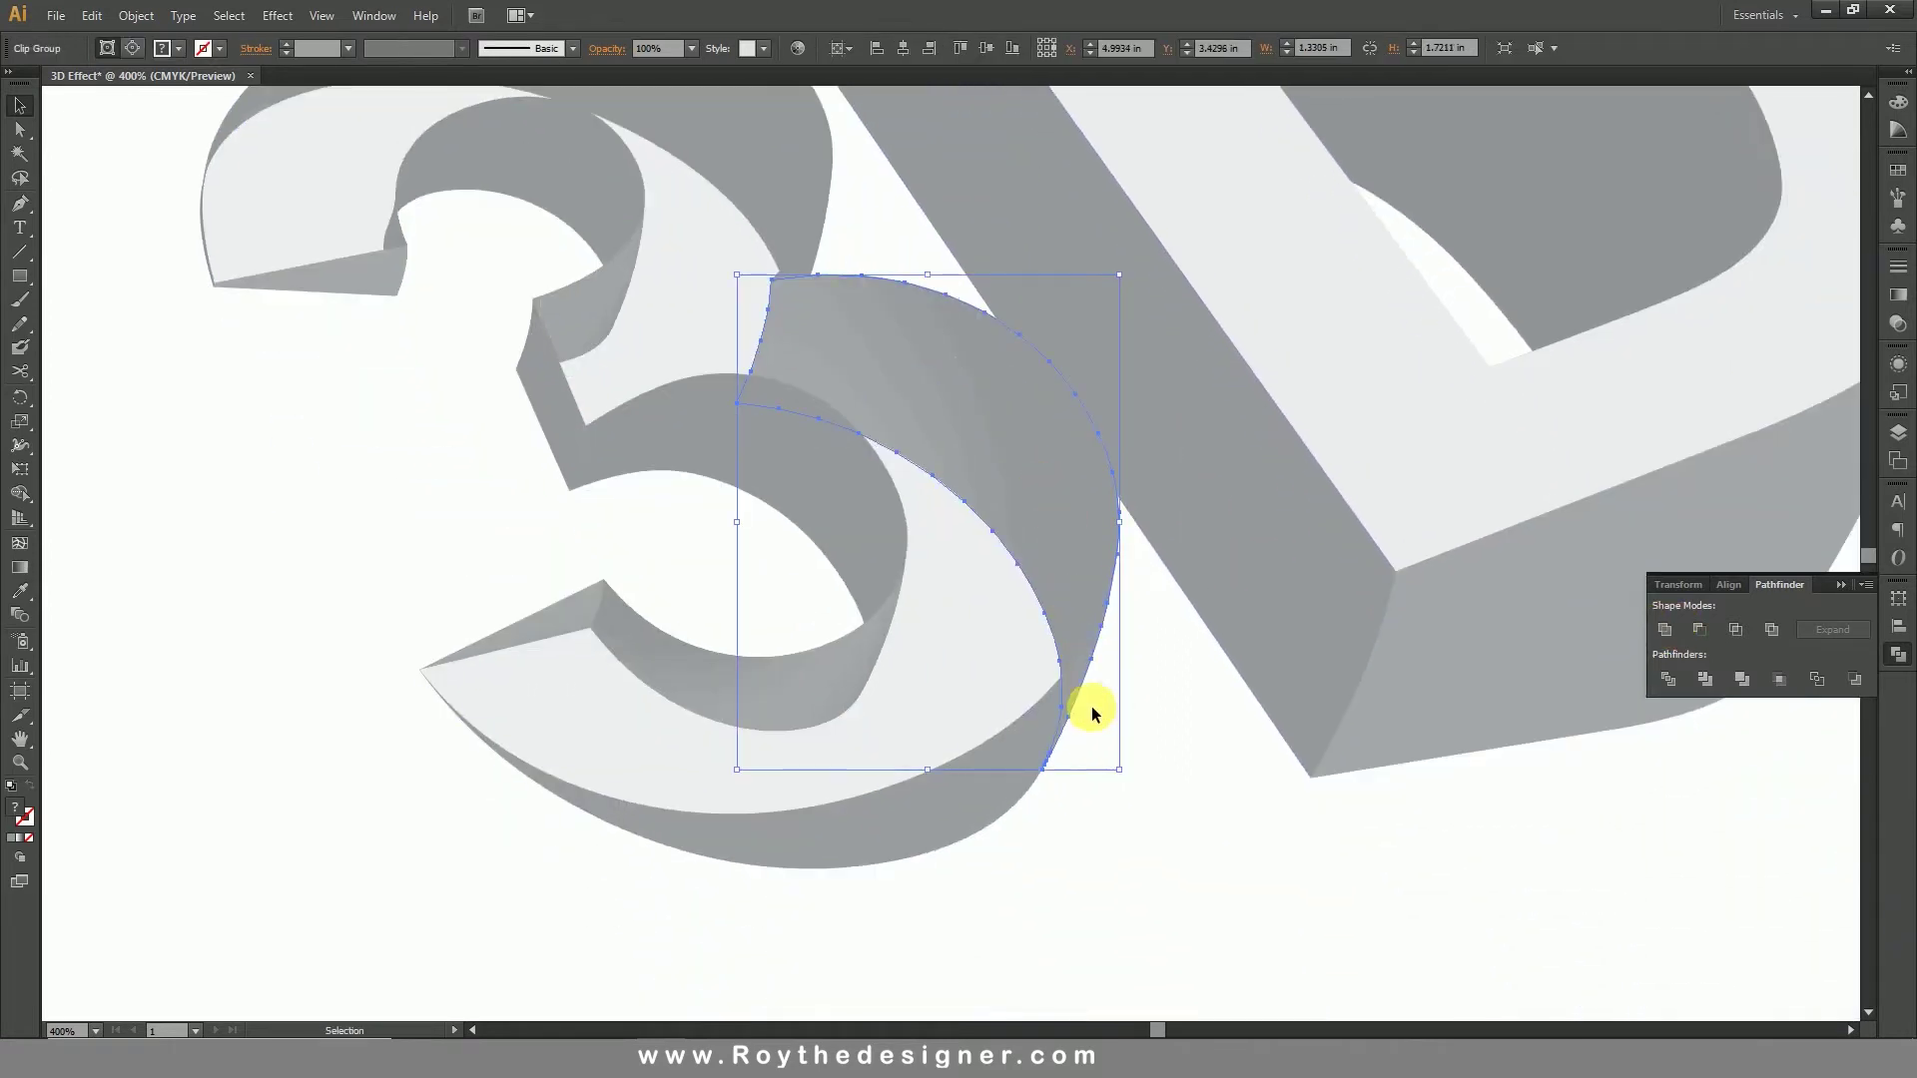
left_click(1697, 633)
Step: Select the three side pieces along the inner bottom curve of the "3"'s lower bowl and unite them into one shape
left_click(868, 543)
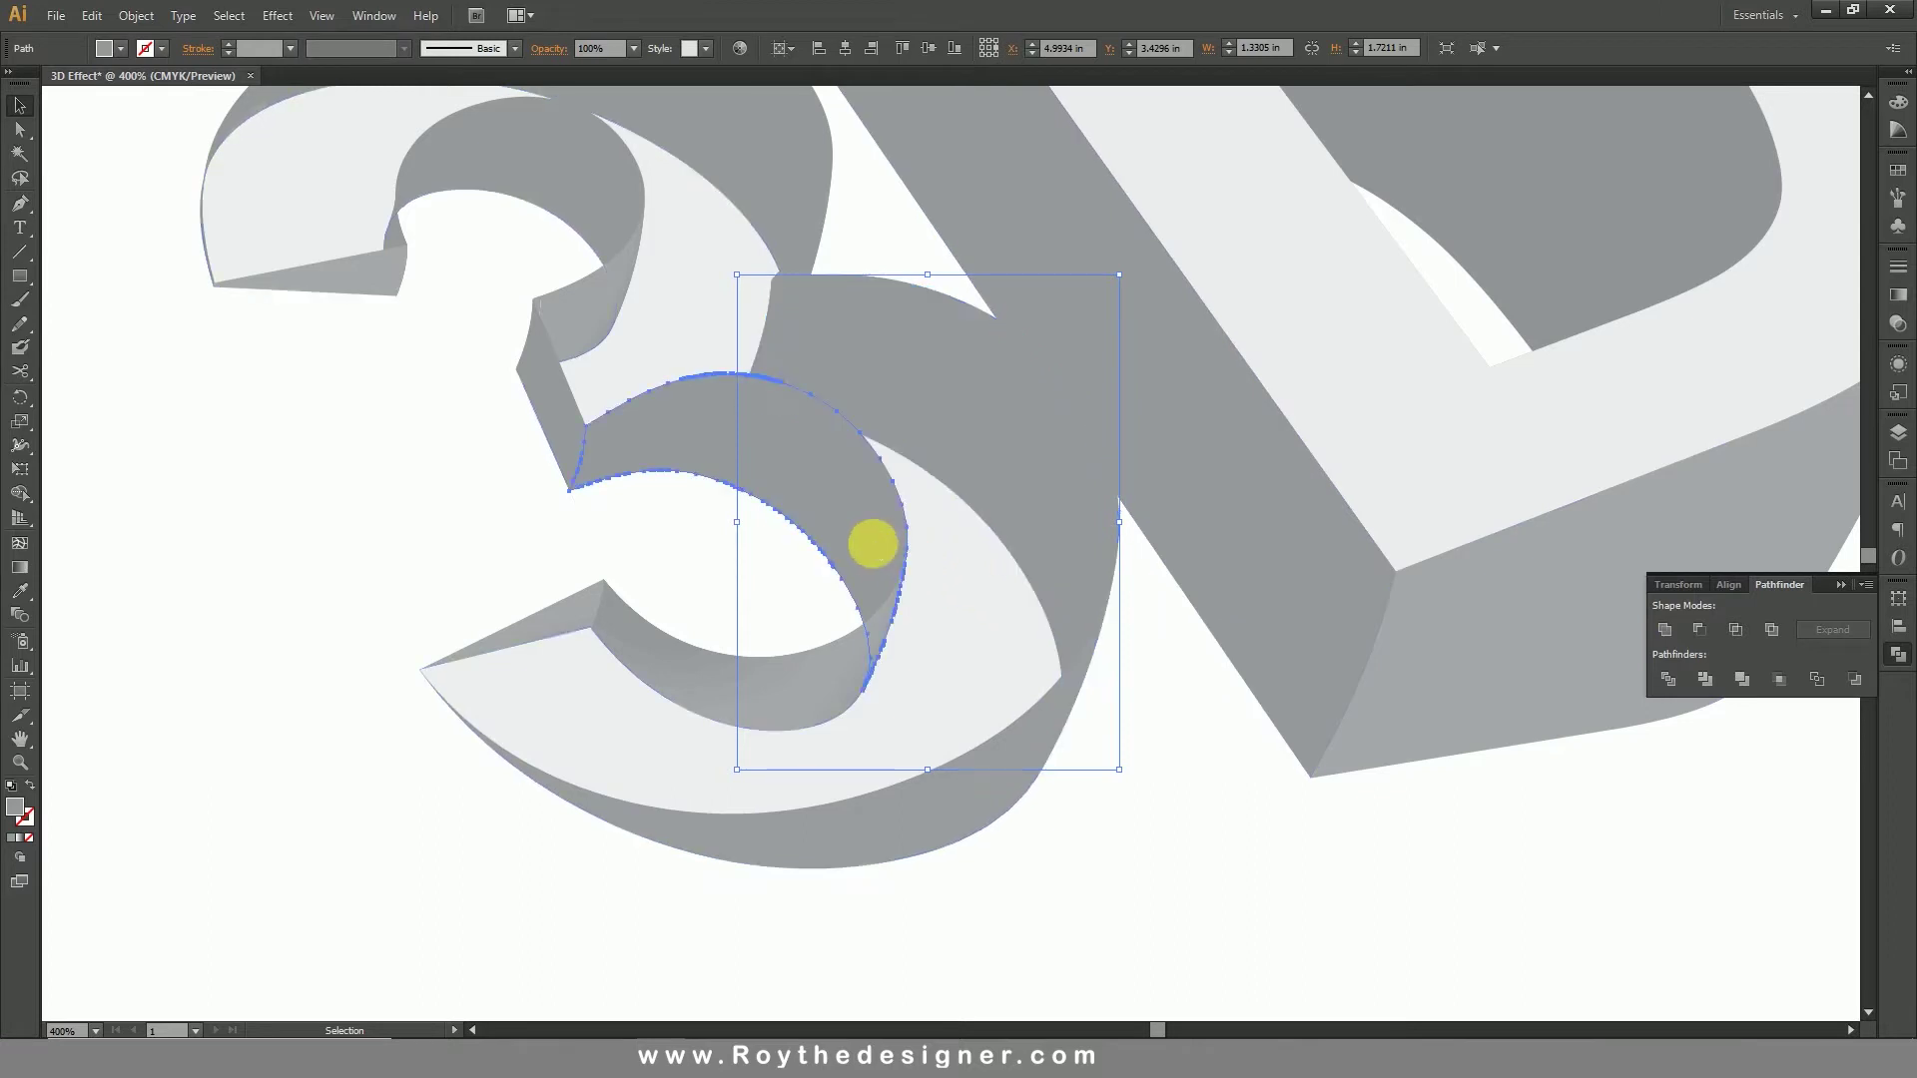
left_click(845, 670)
left_click(842, 663)
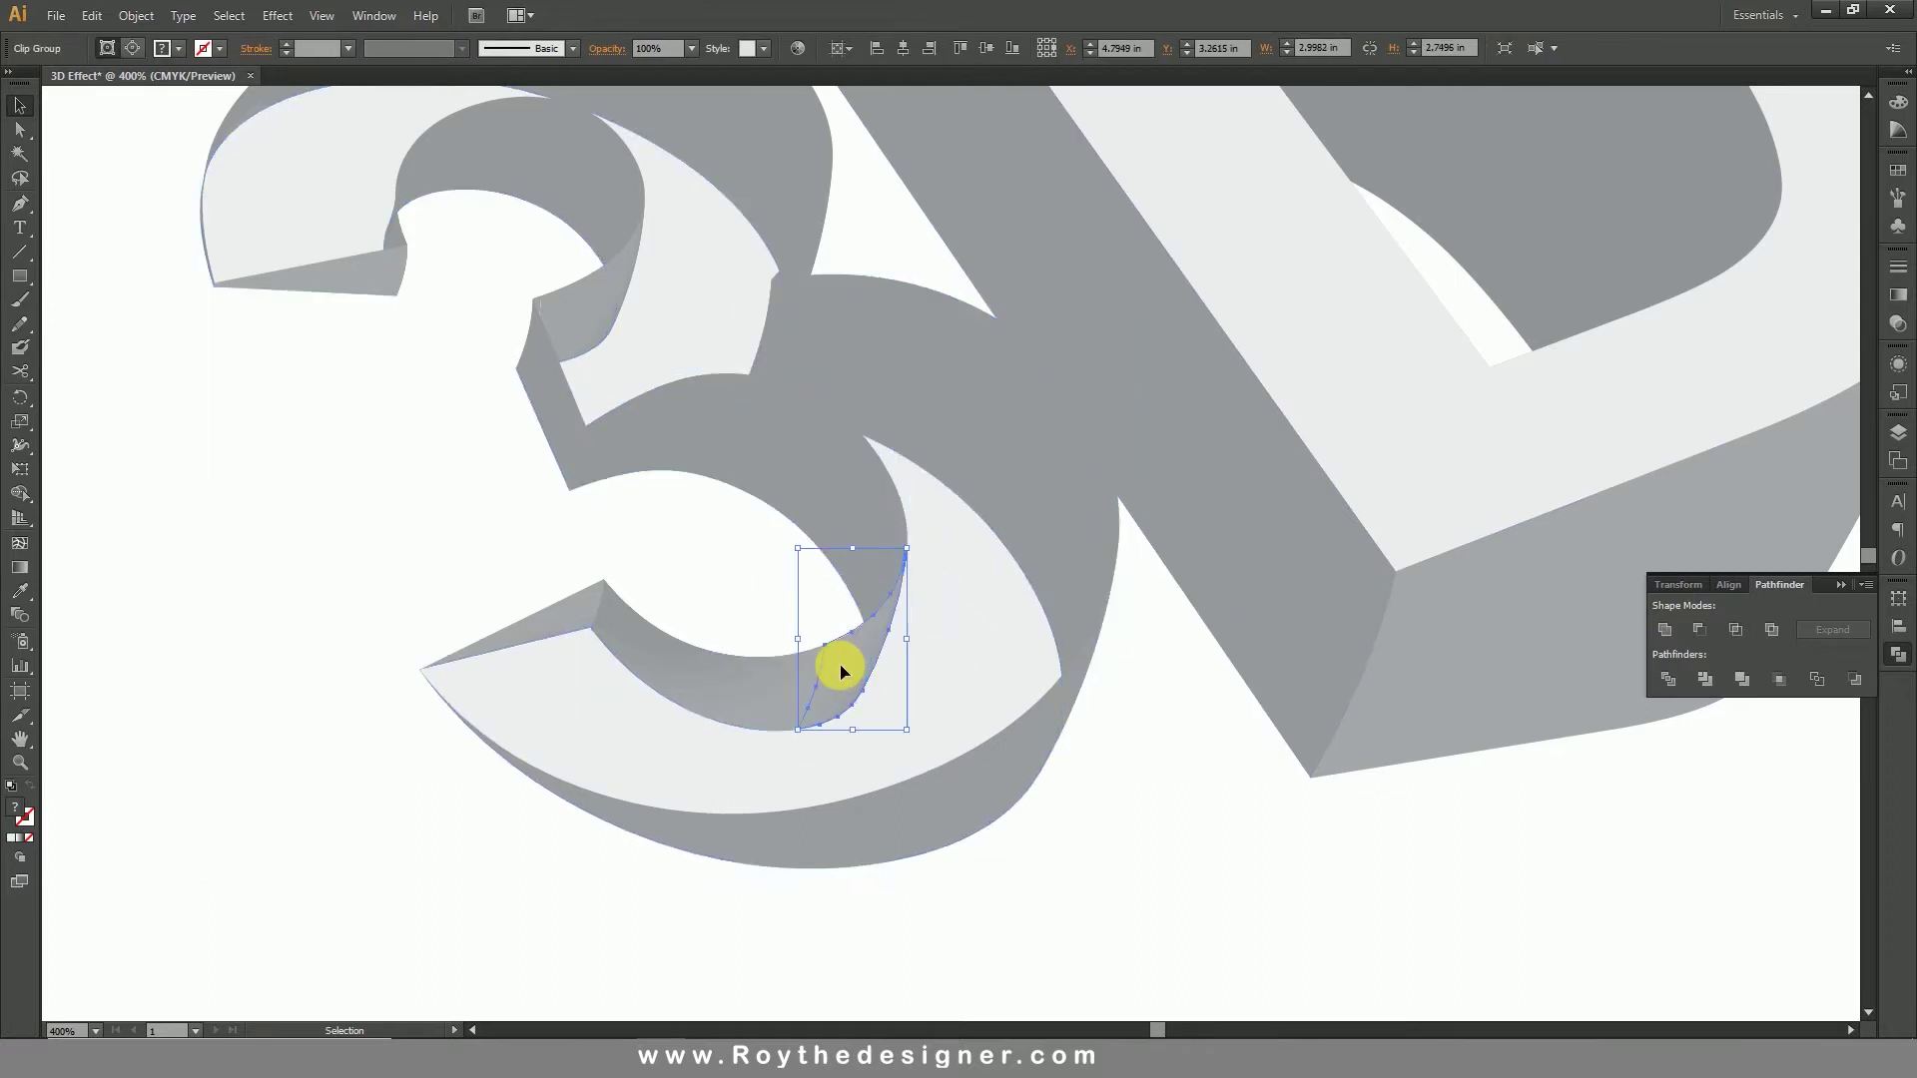
left_click(764, 711, "shift")
left_click(642, 650, "shift")
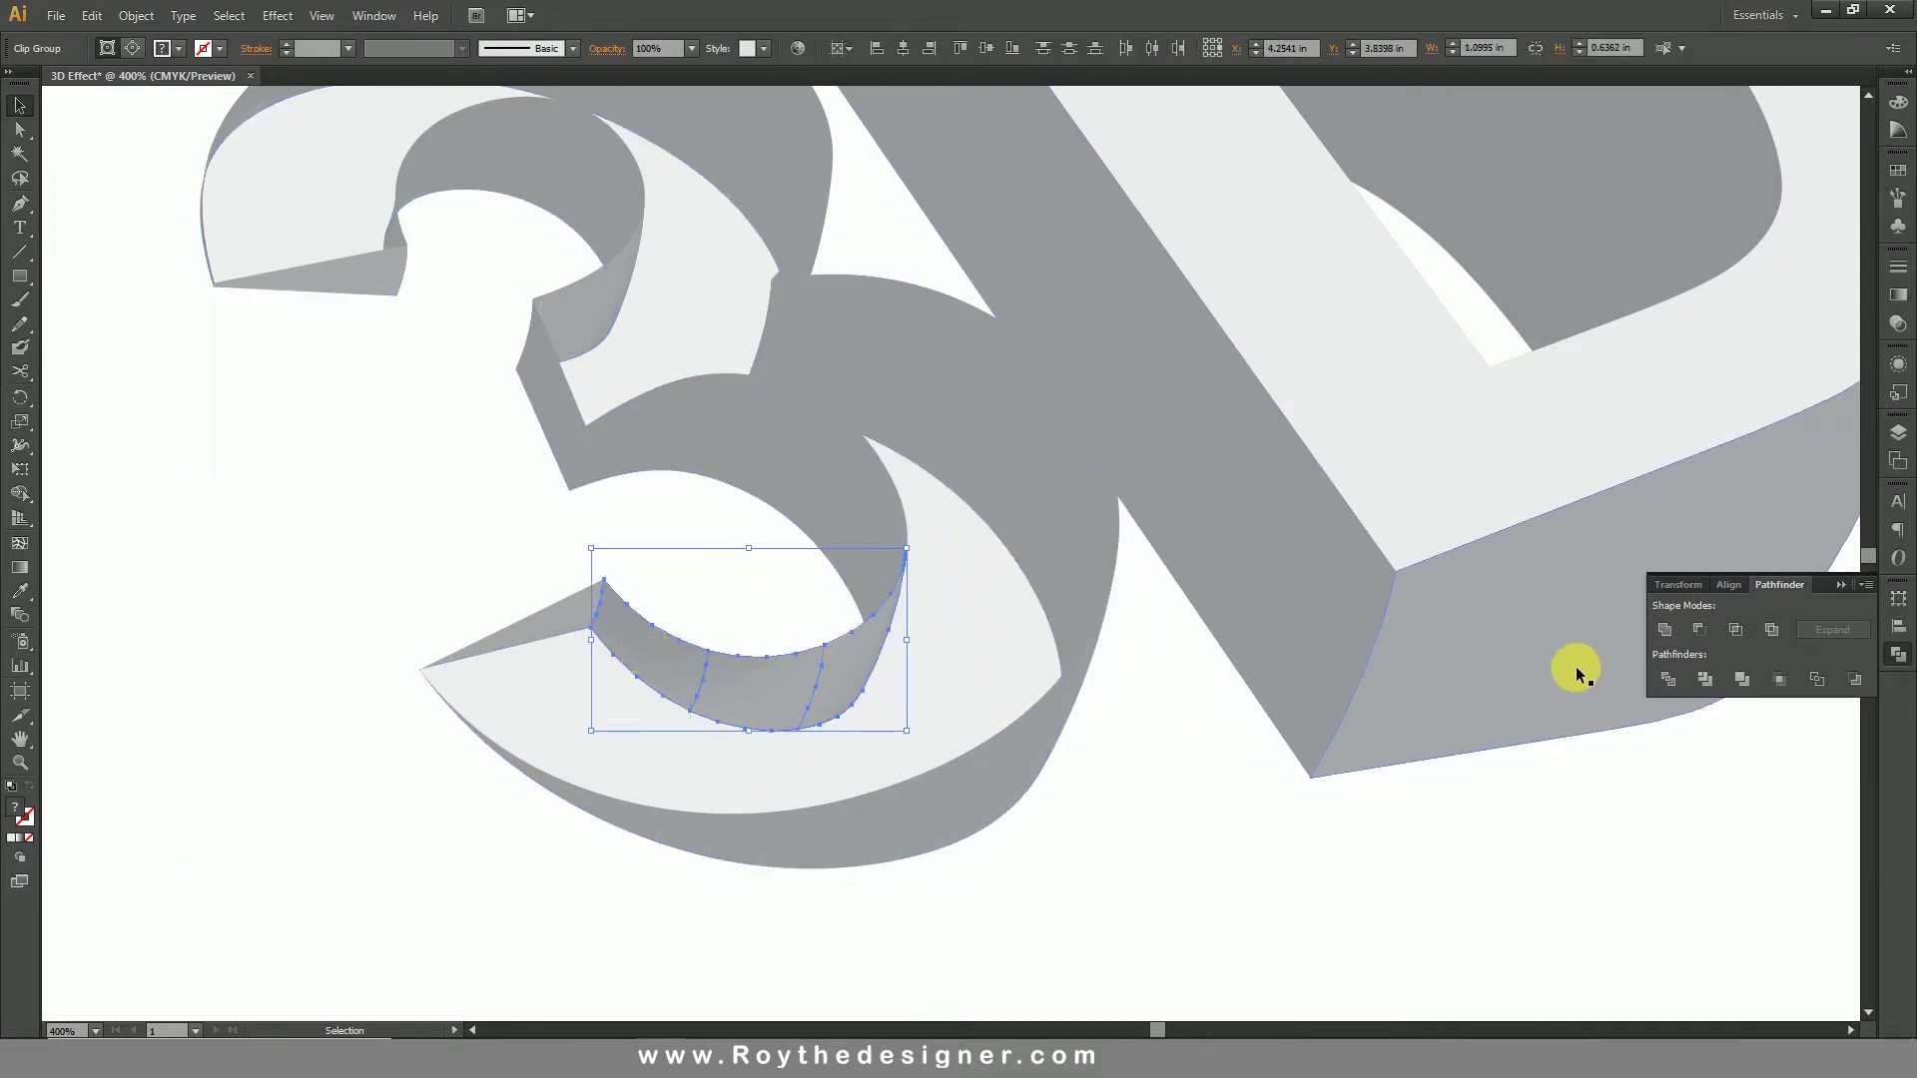
left_click(1667, 633)
Step: Select the inner side pieces of the "3"'s upper bowl beside the middle notch and unite them into one shape
left_click(1075, 805)
left_click(1036, 729)
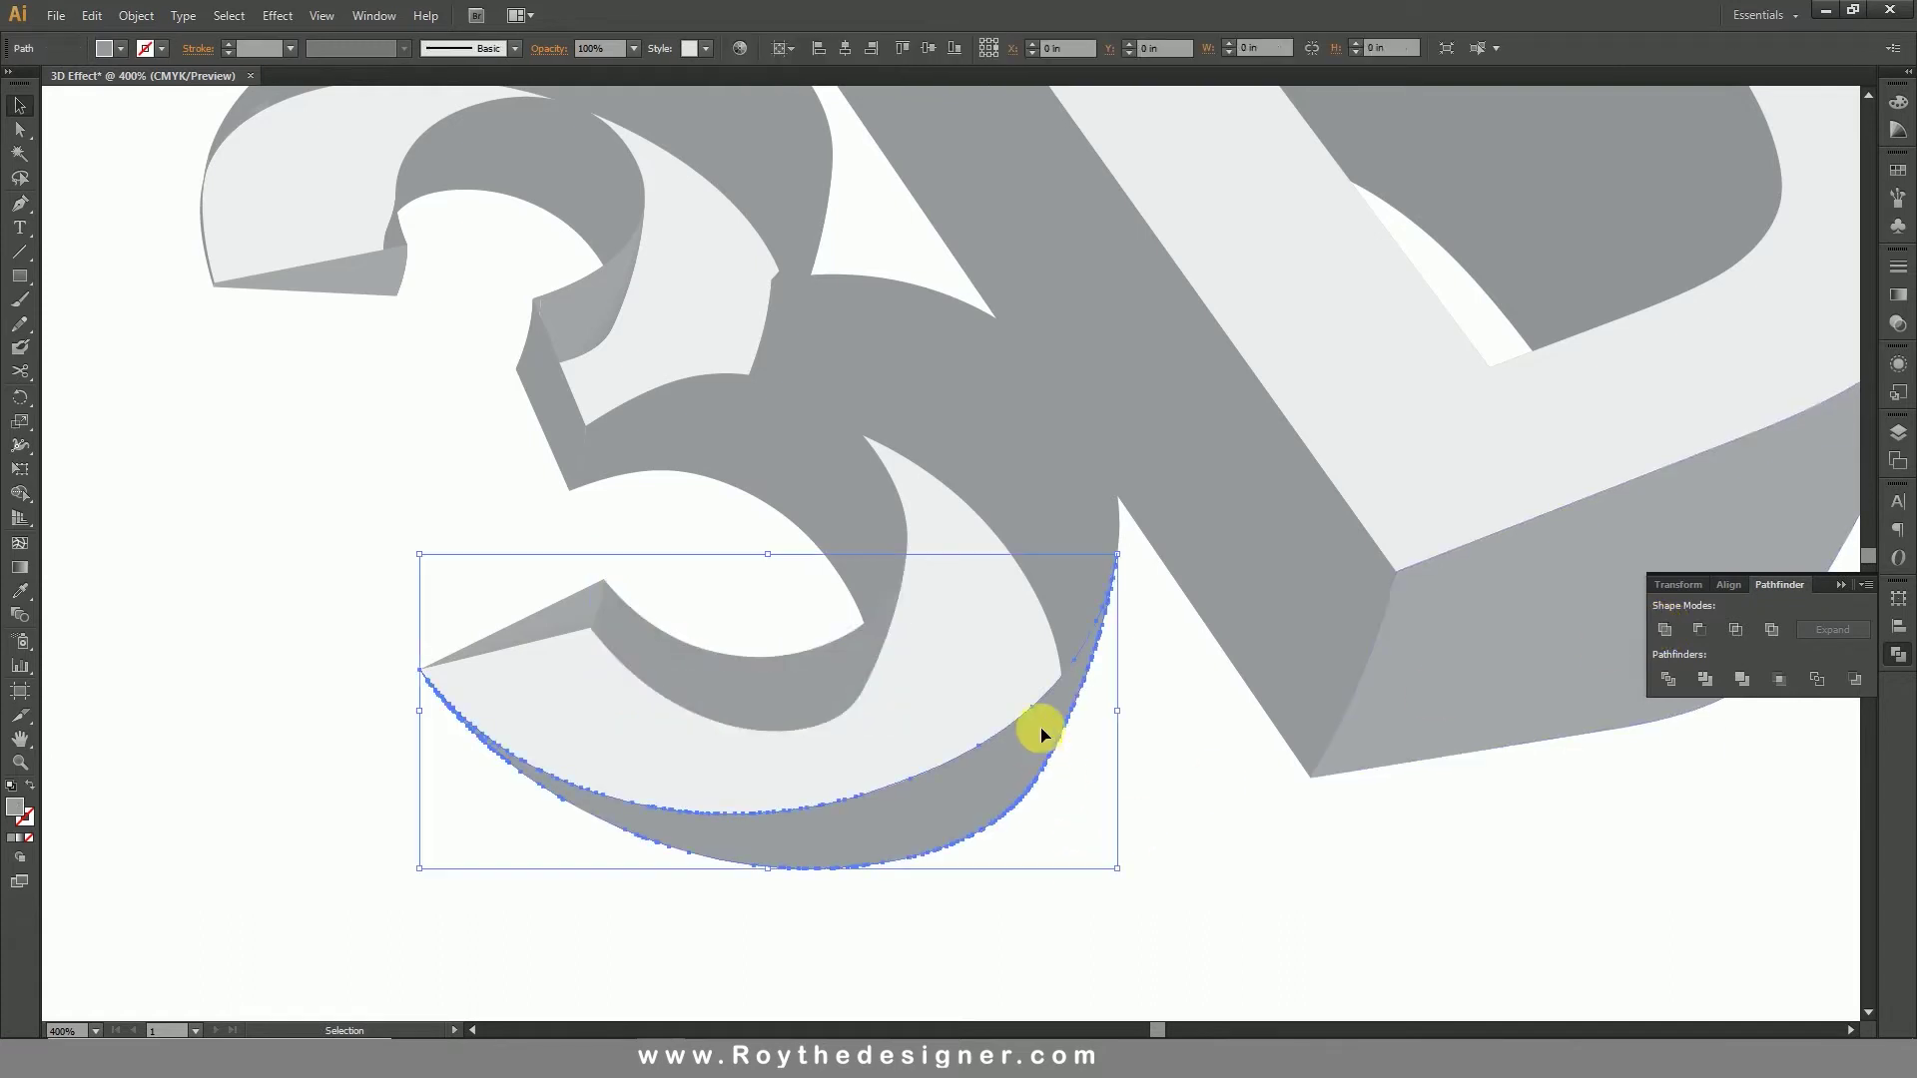
left_click(903, 644)
left_click(886, 647)
left_click(1201, 794)
left_click_drag(1021, 527, 1021, 701)
left_click(657, 539)
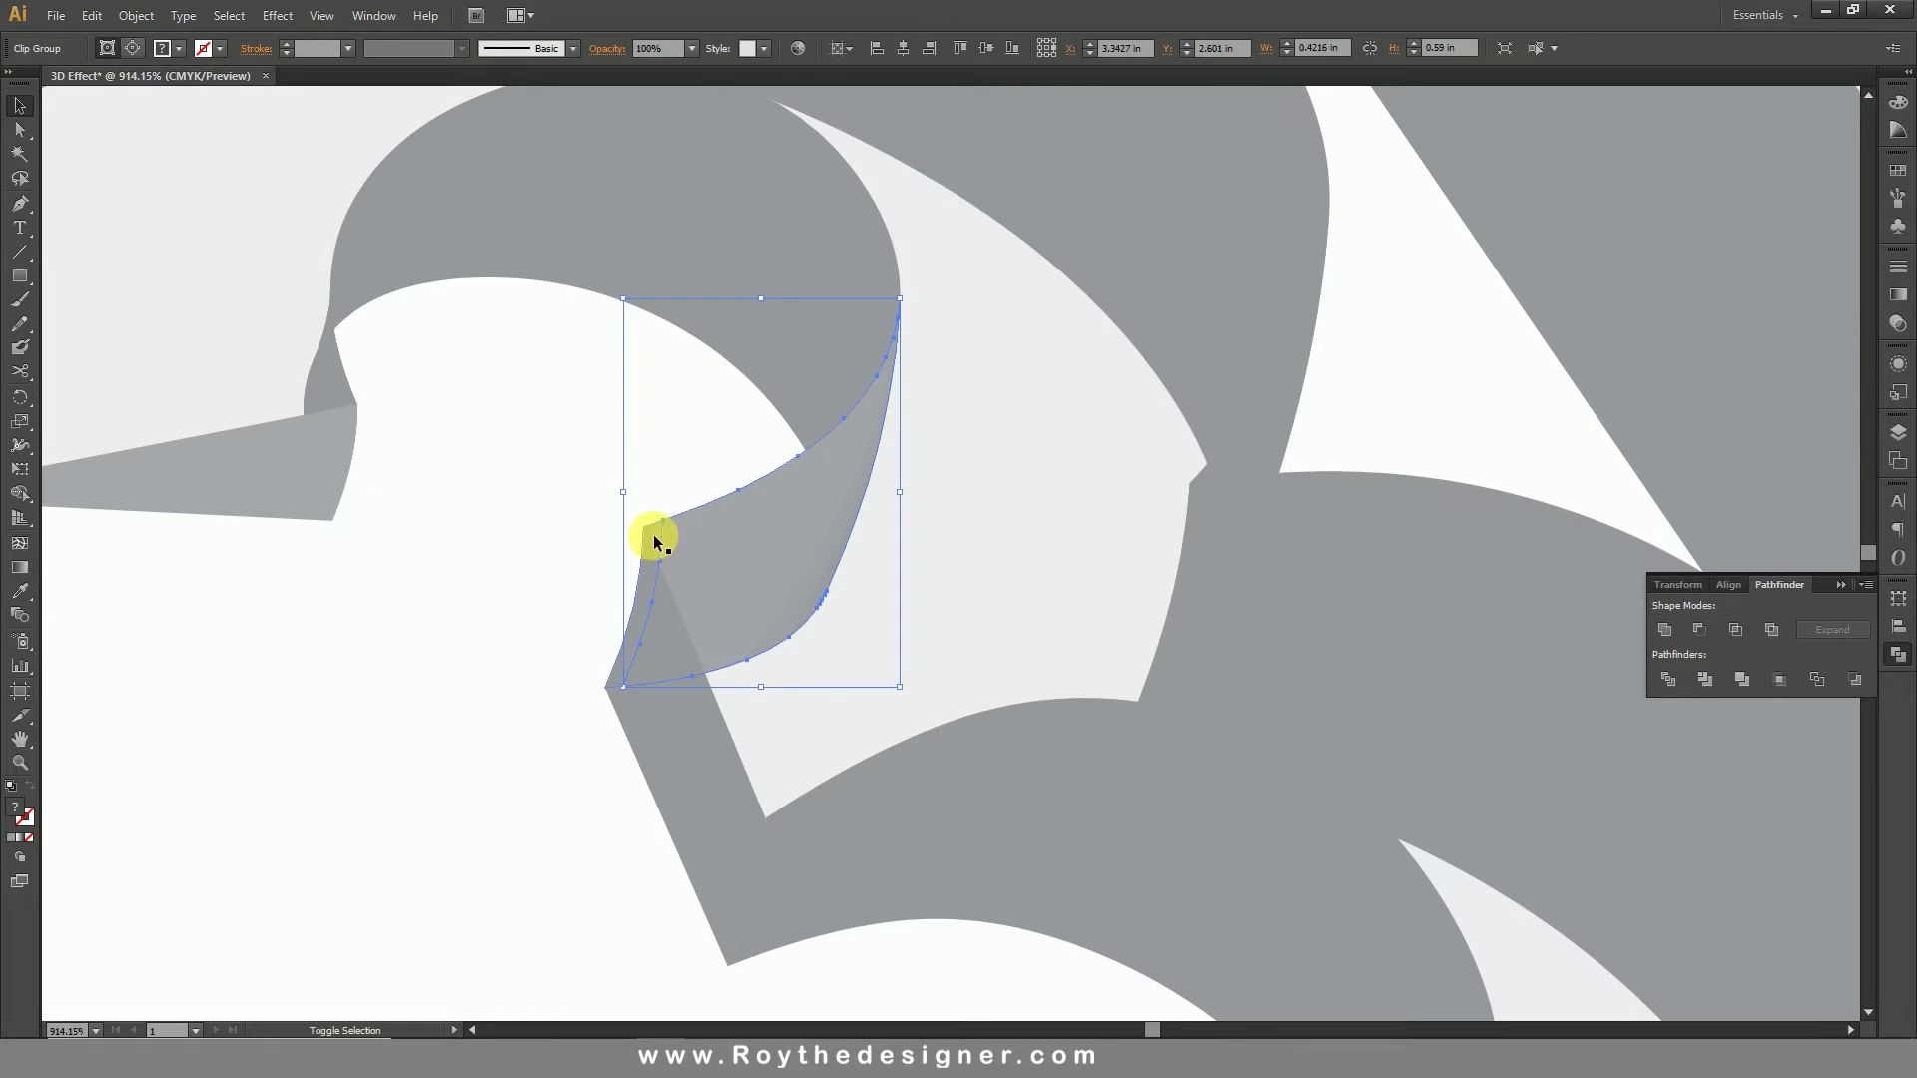
left_click(1666, 634)
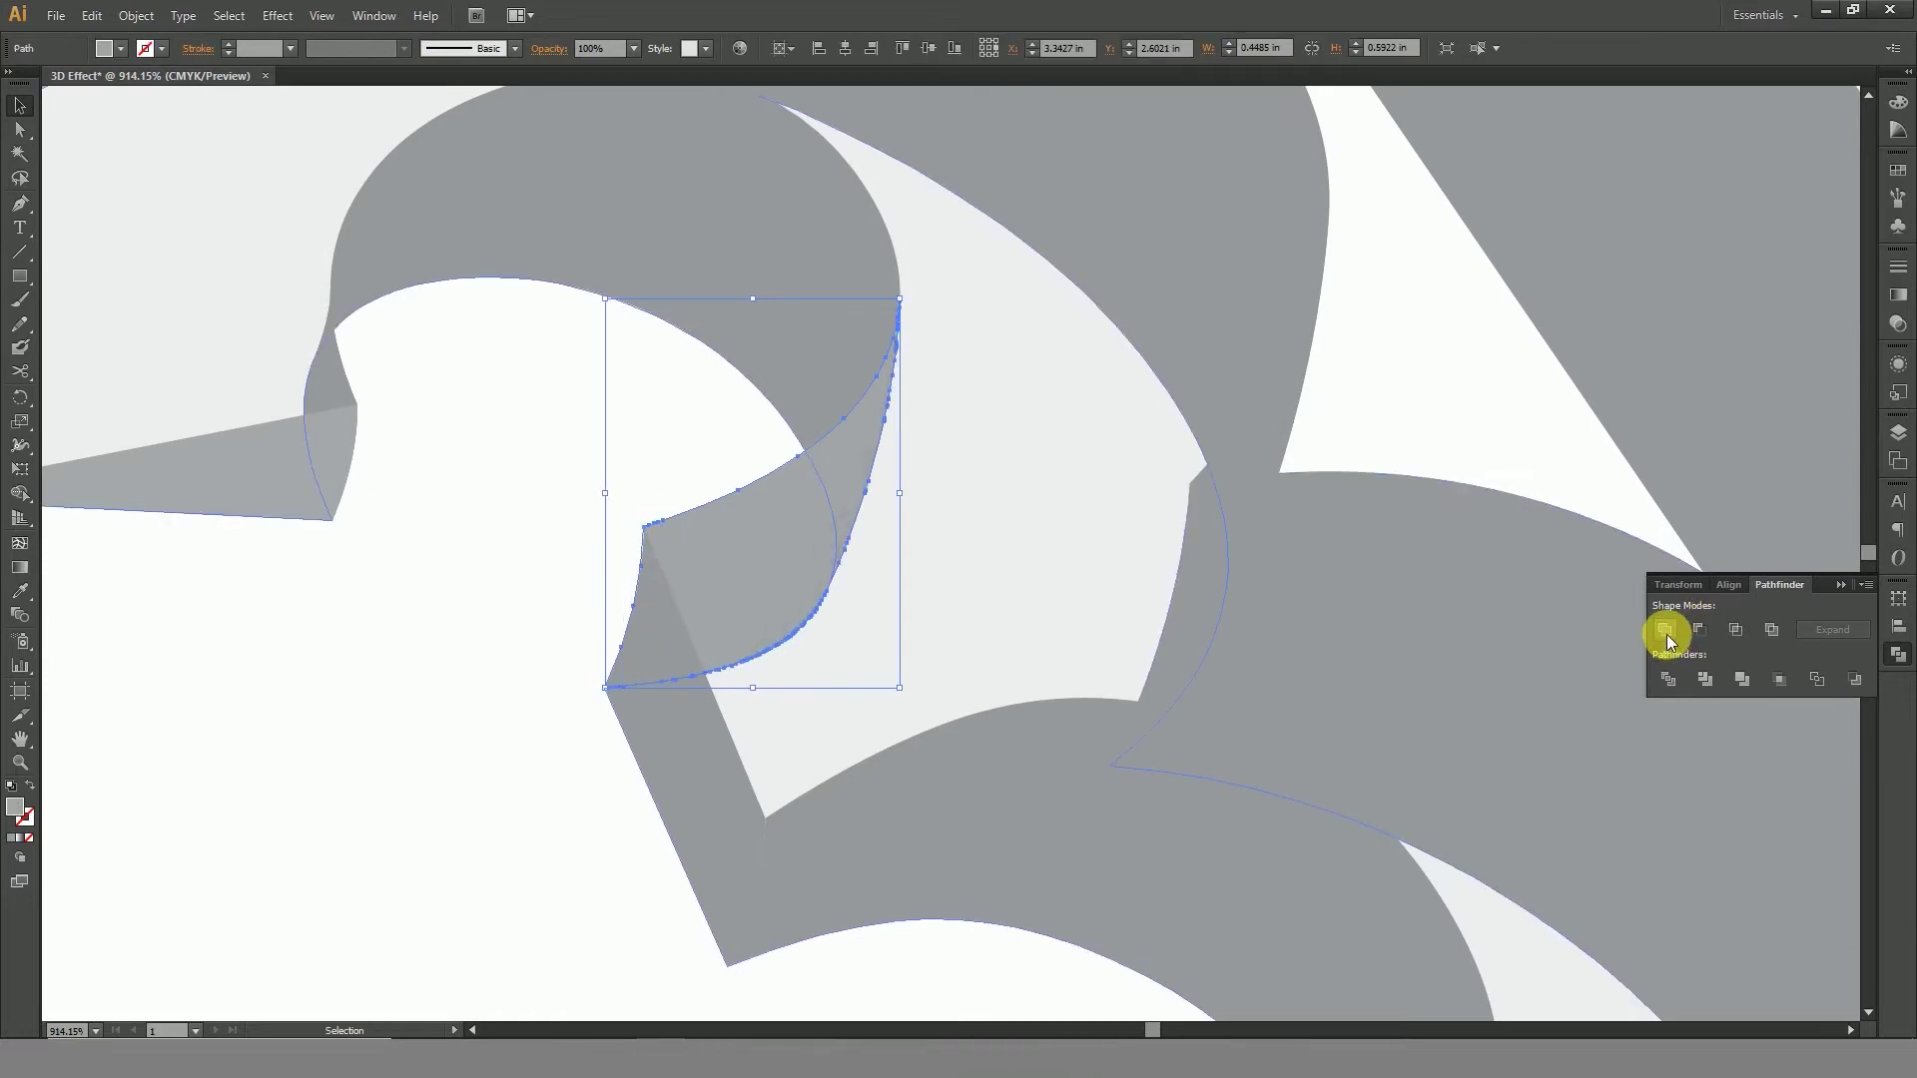
Step: Clear the selection and show all hidden objects to bring back the front face of the "3"
left_click(797, 345)
left_click(344, 395)
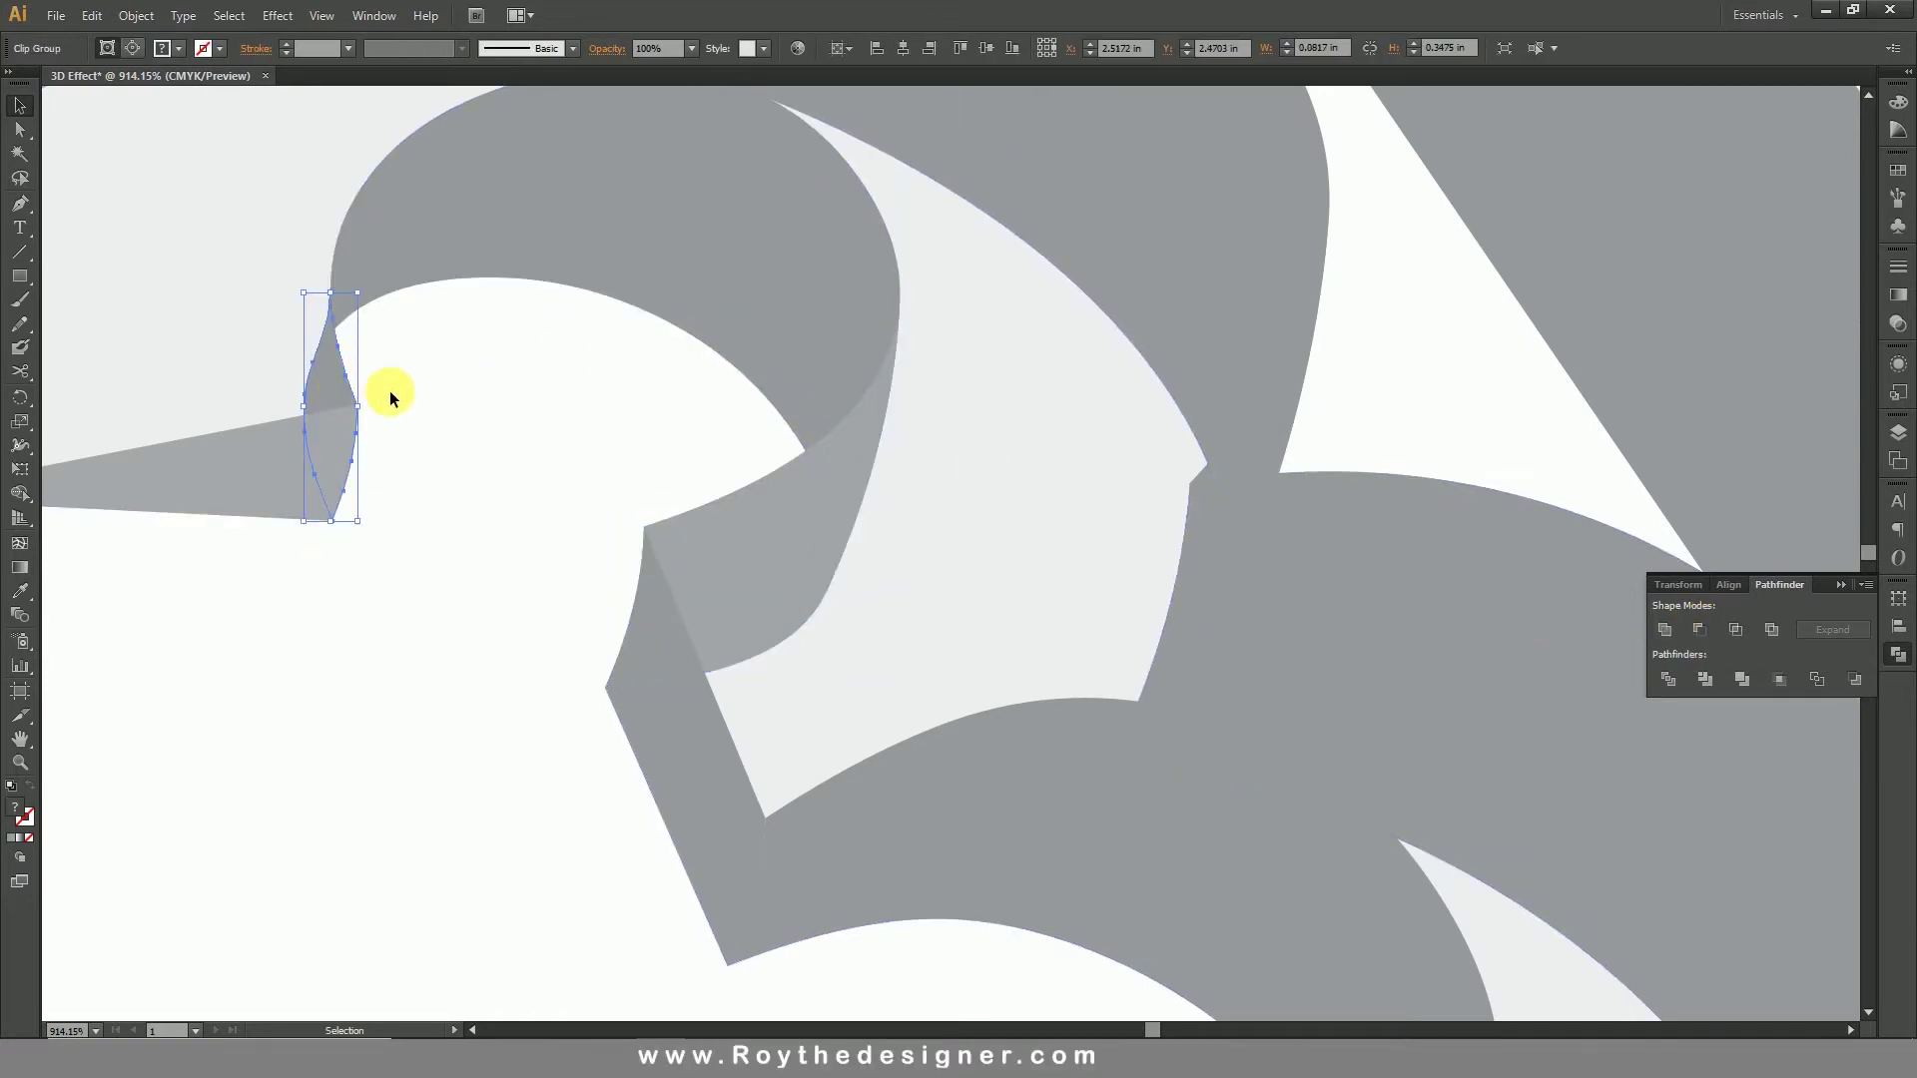
left_click(391, 395)
left_click(759, 544, "ctrl+alt")
left_click(821, 540, "ctrl+alt")
left_click(991, 557, "ctrl+alt")
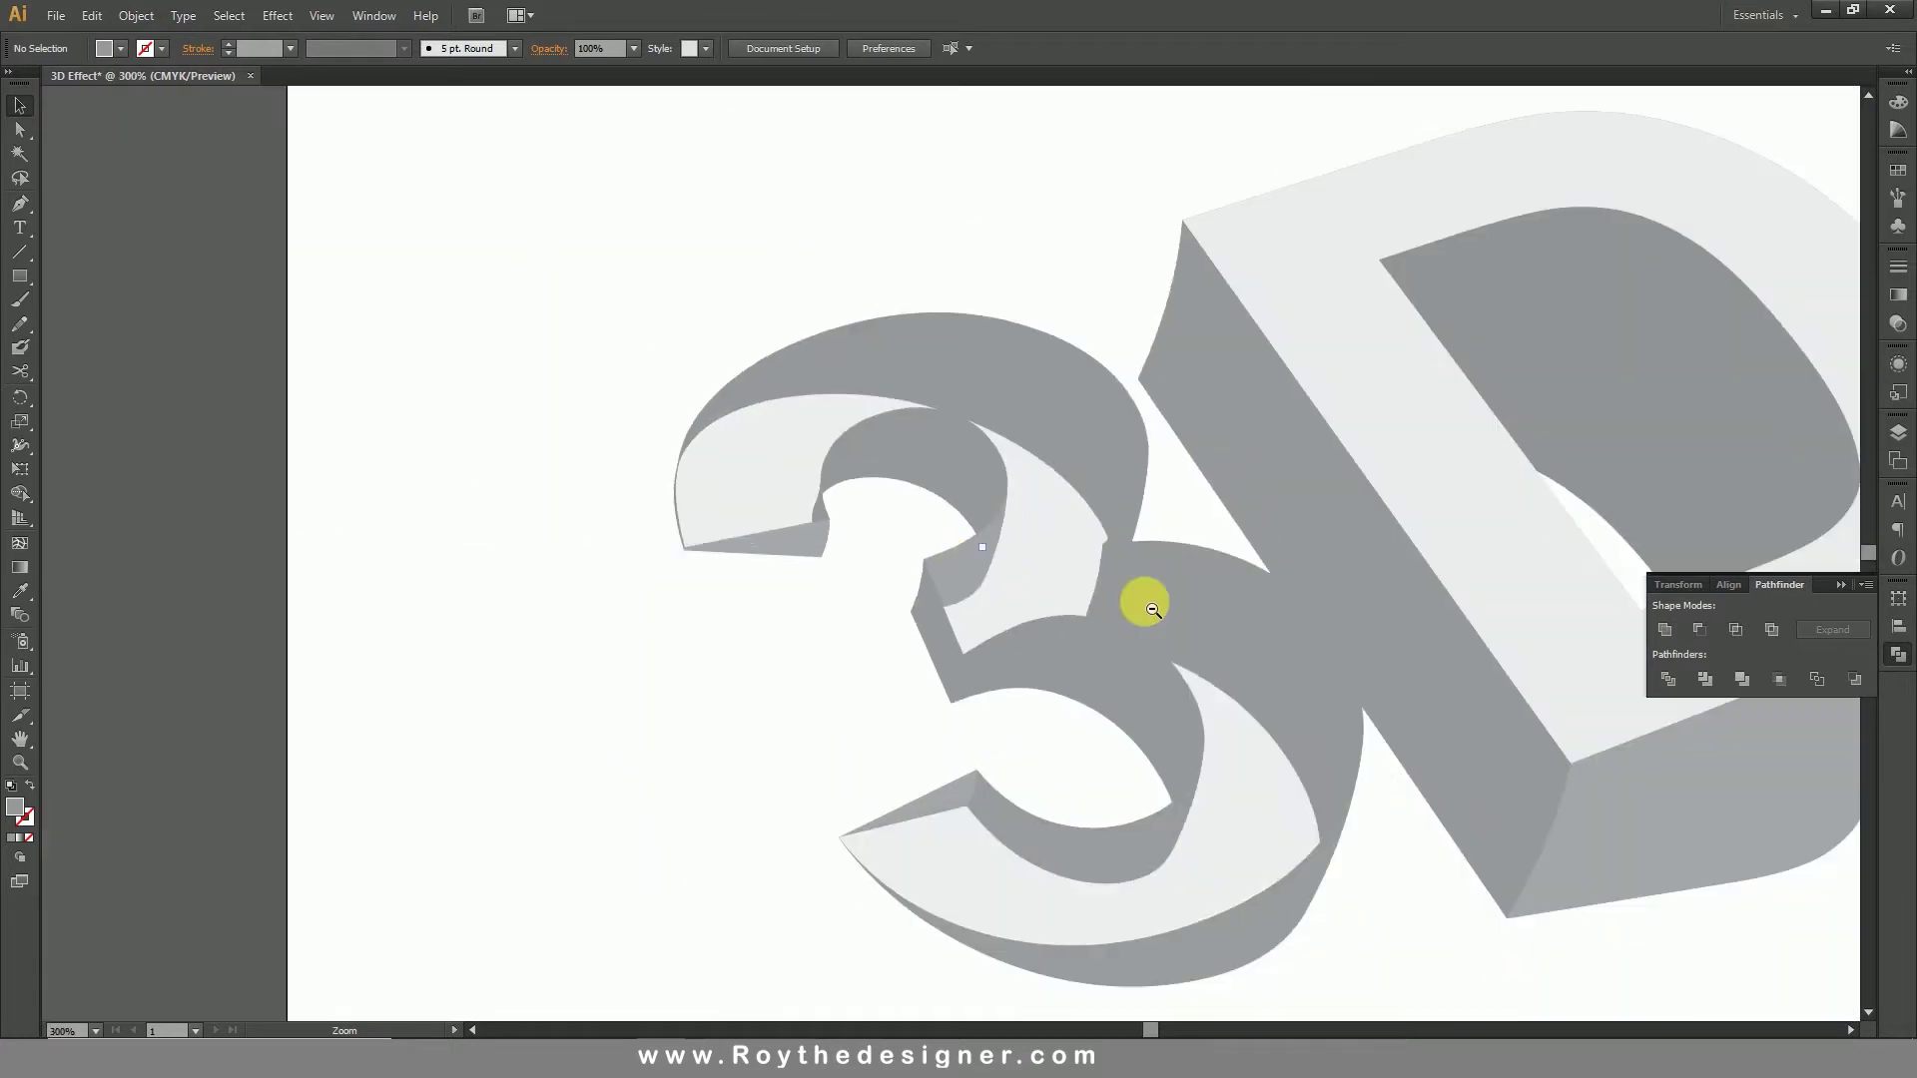
left_click(1219, 620, "ctrl+alt")
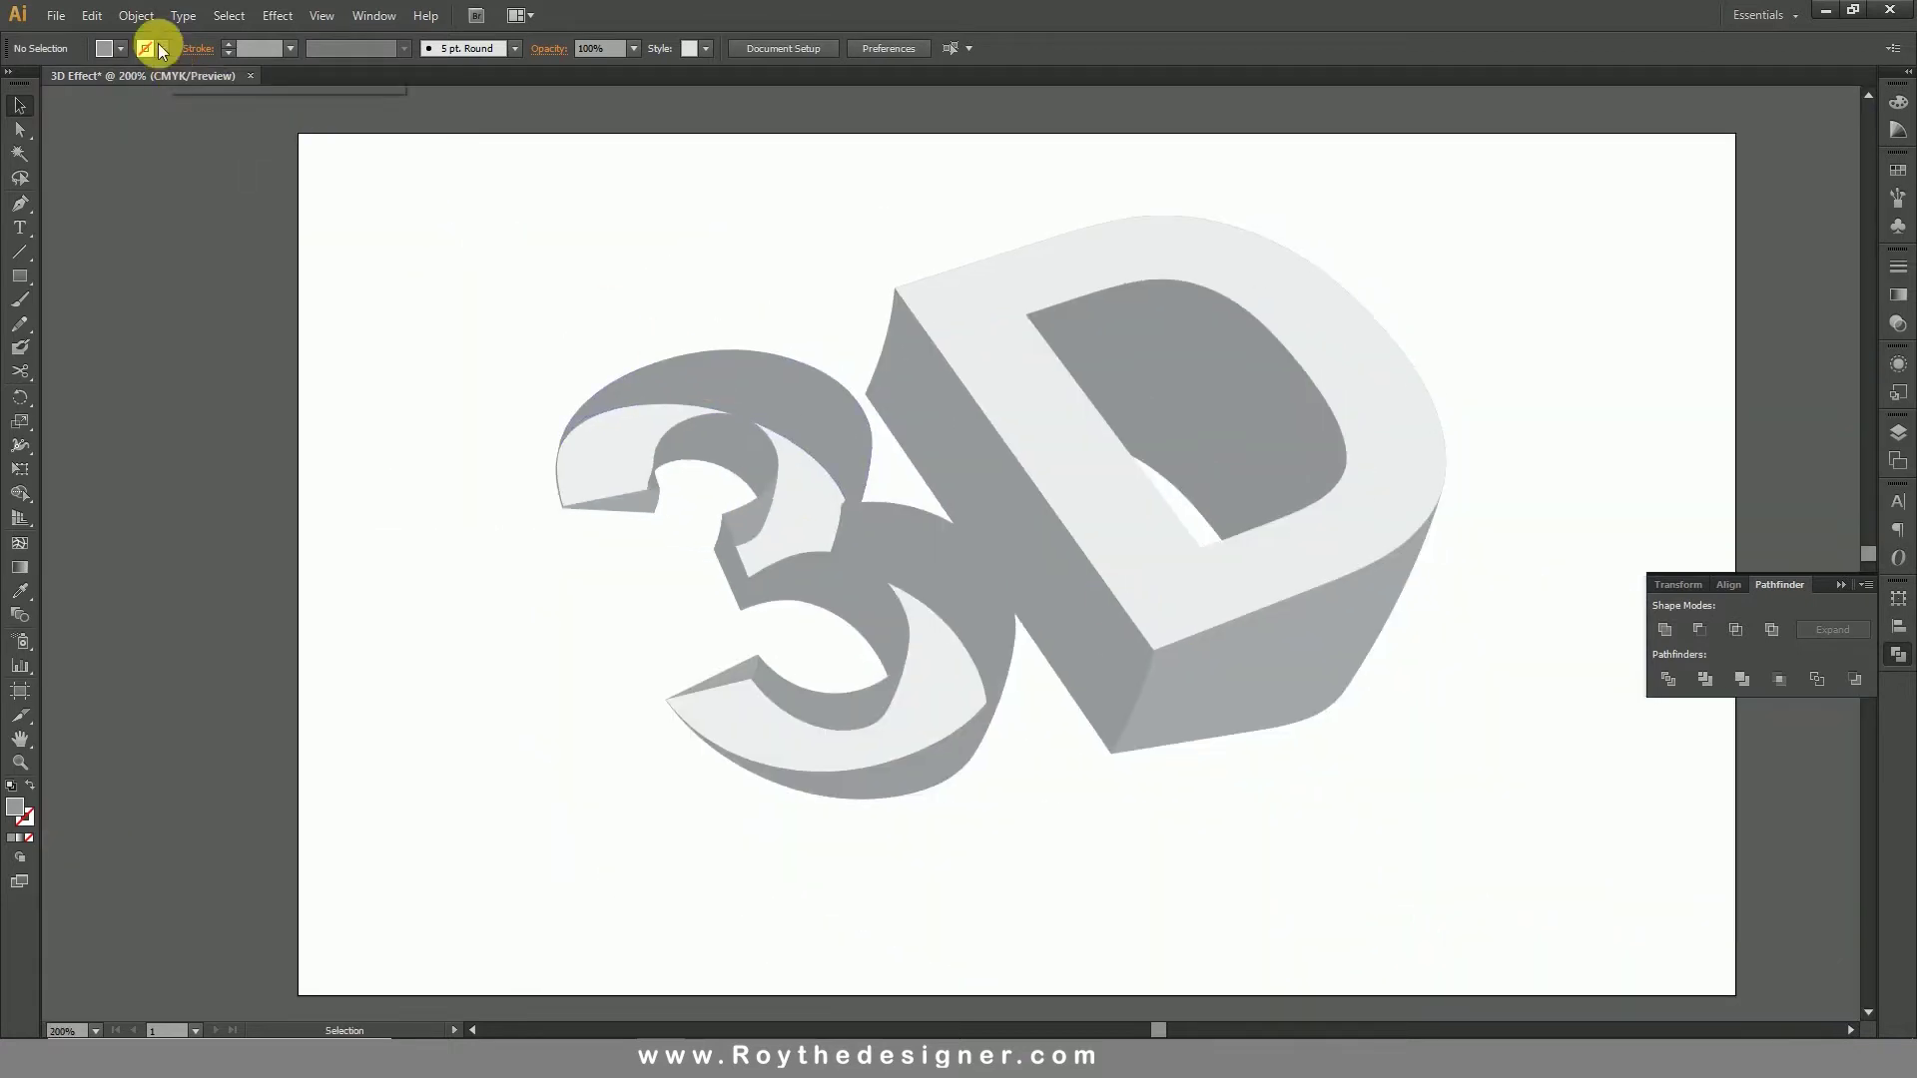
left_click(140, 17)
left_click(200, 200)
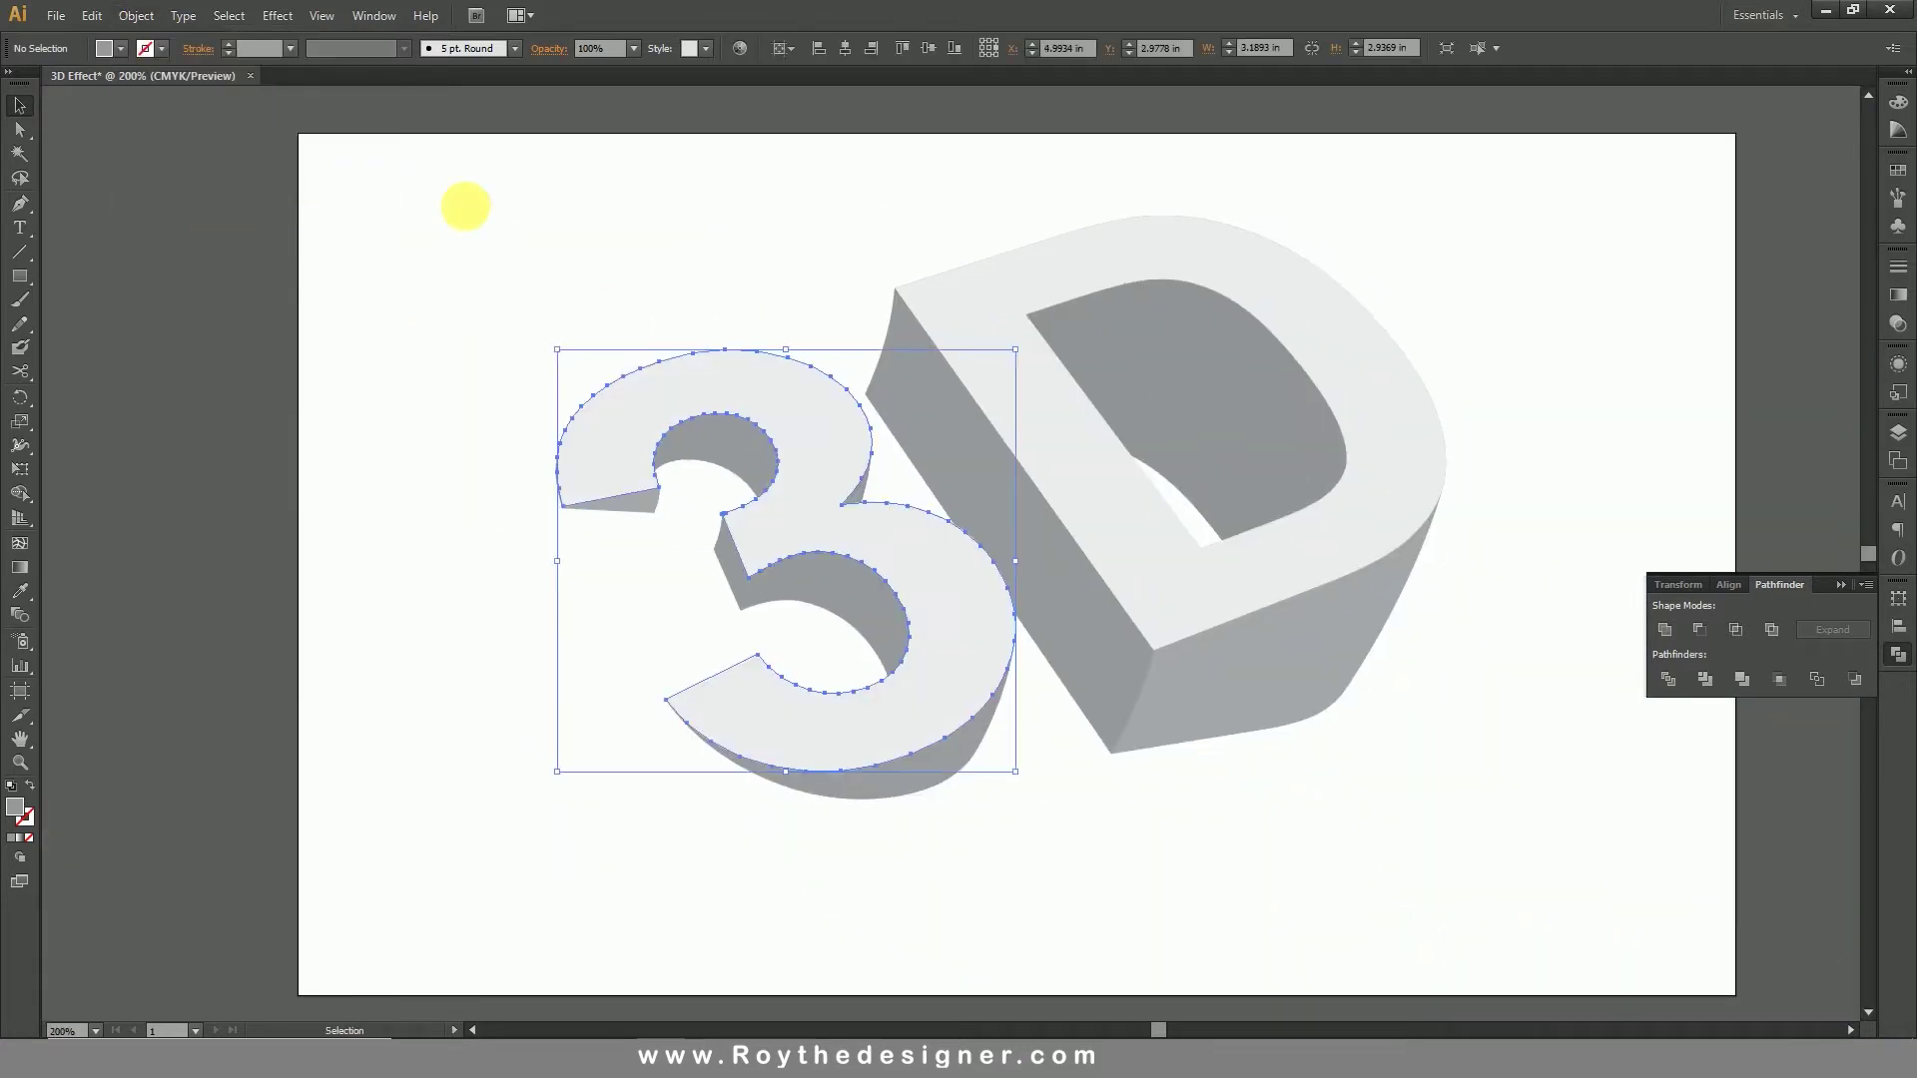
left_click(465, 205)
left_click(805, 423)
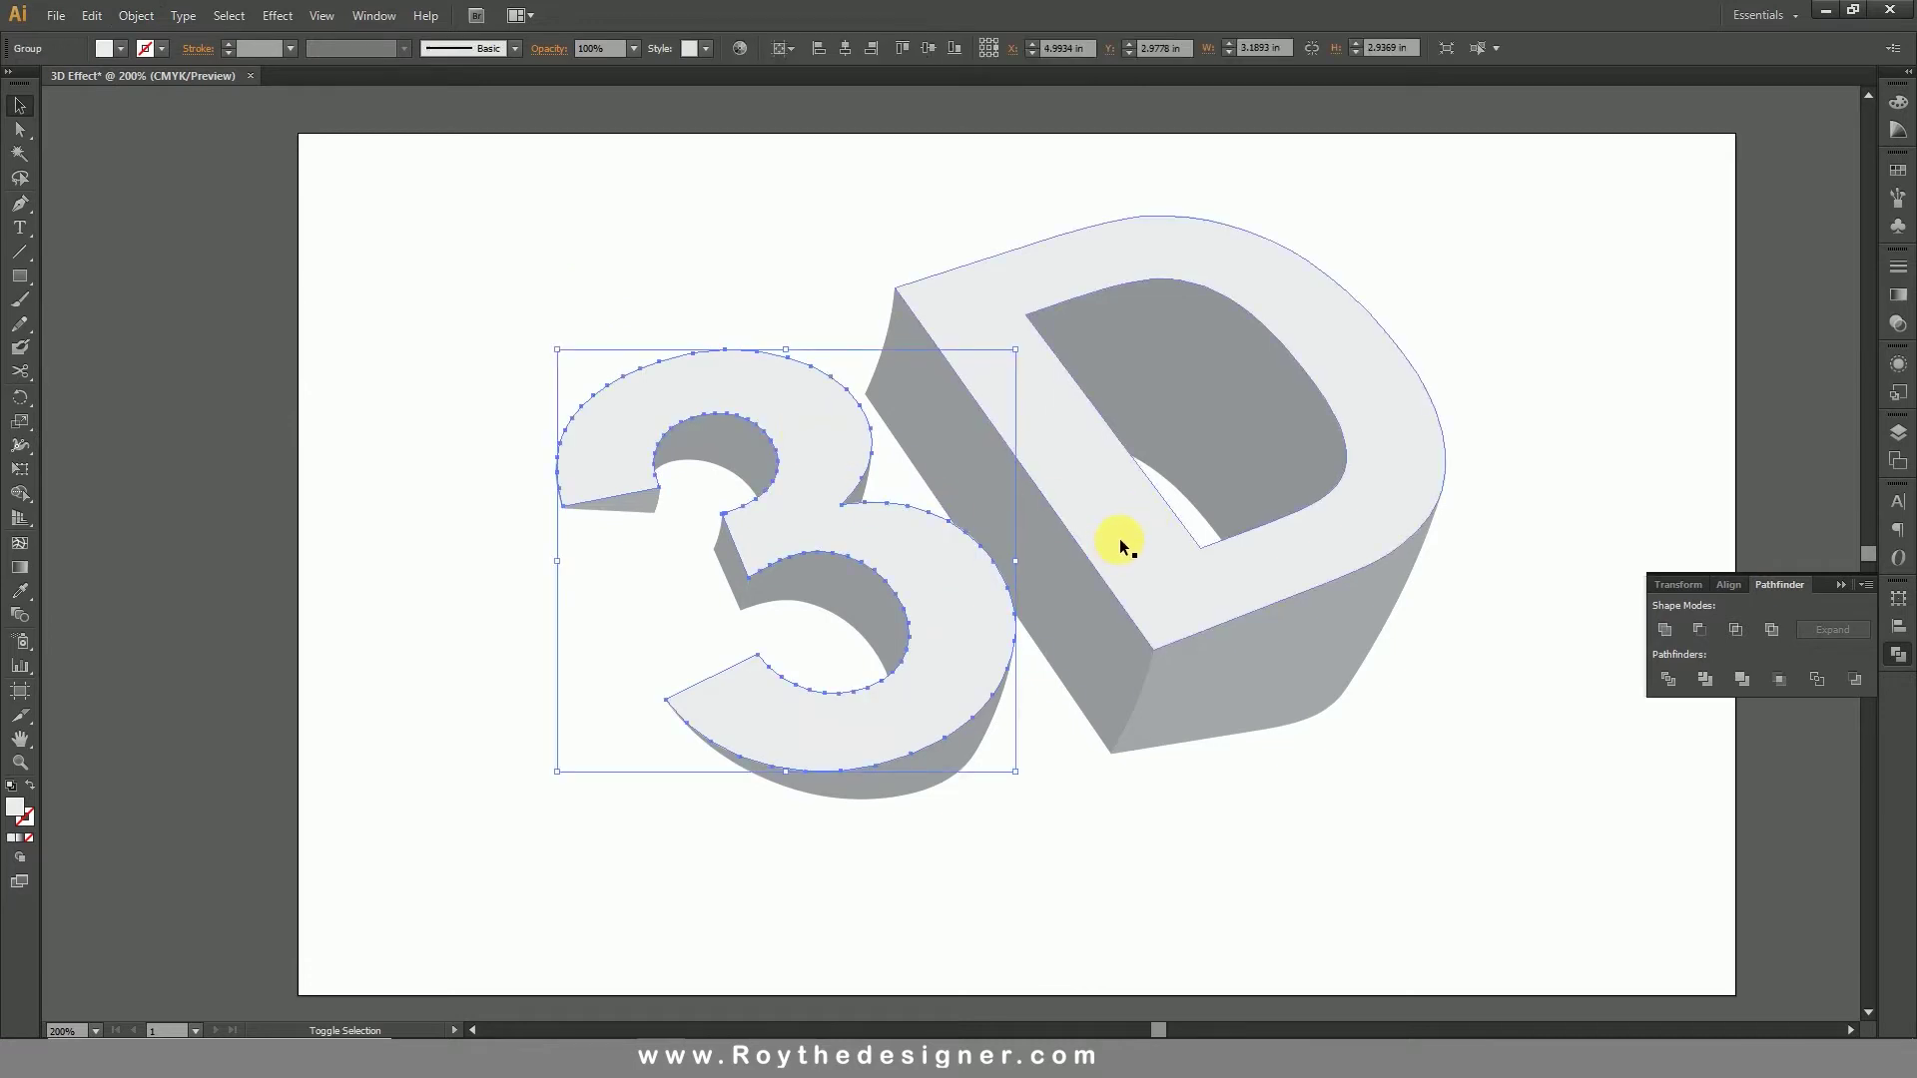
left_click(1121, 544, "shift")
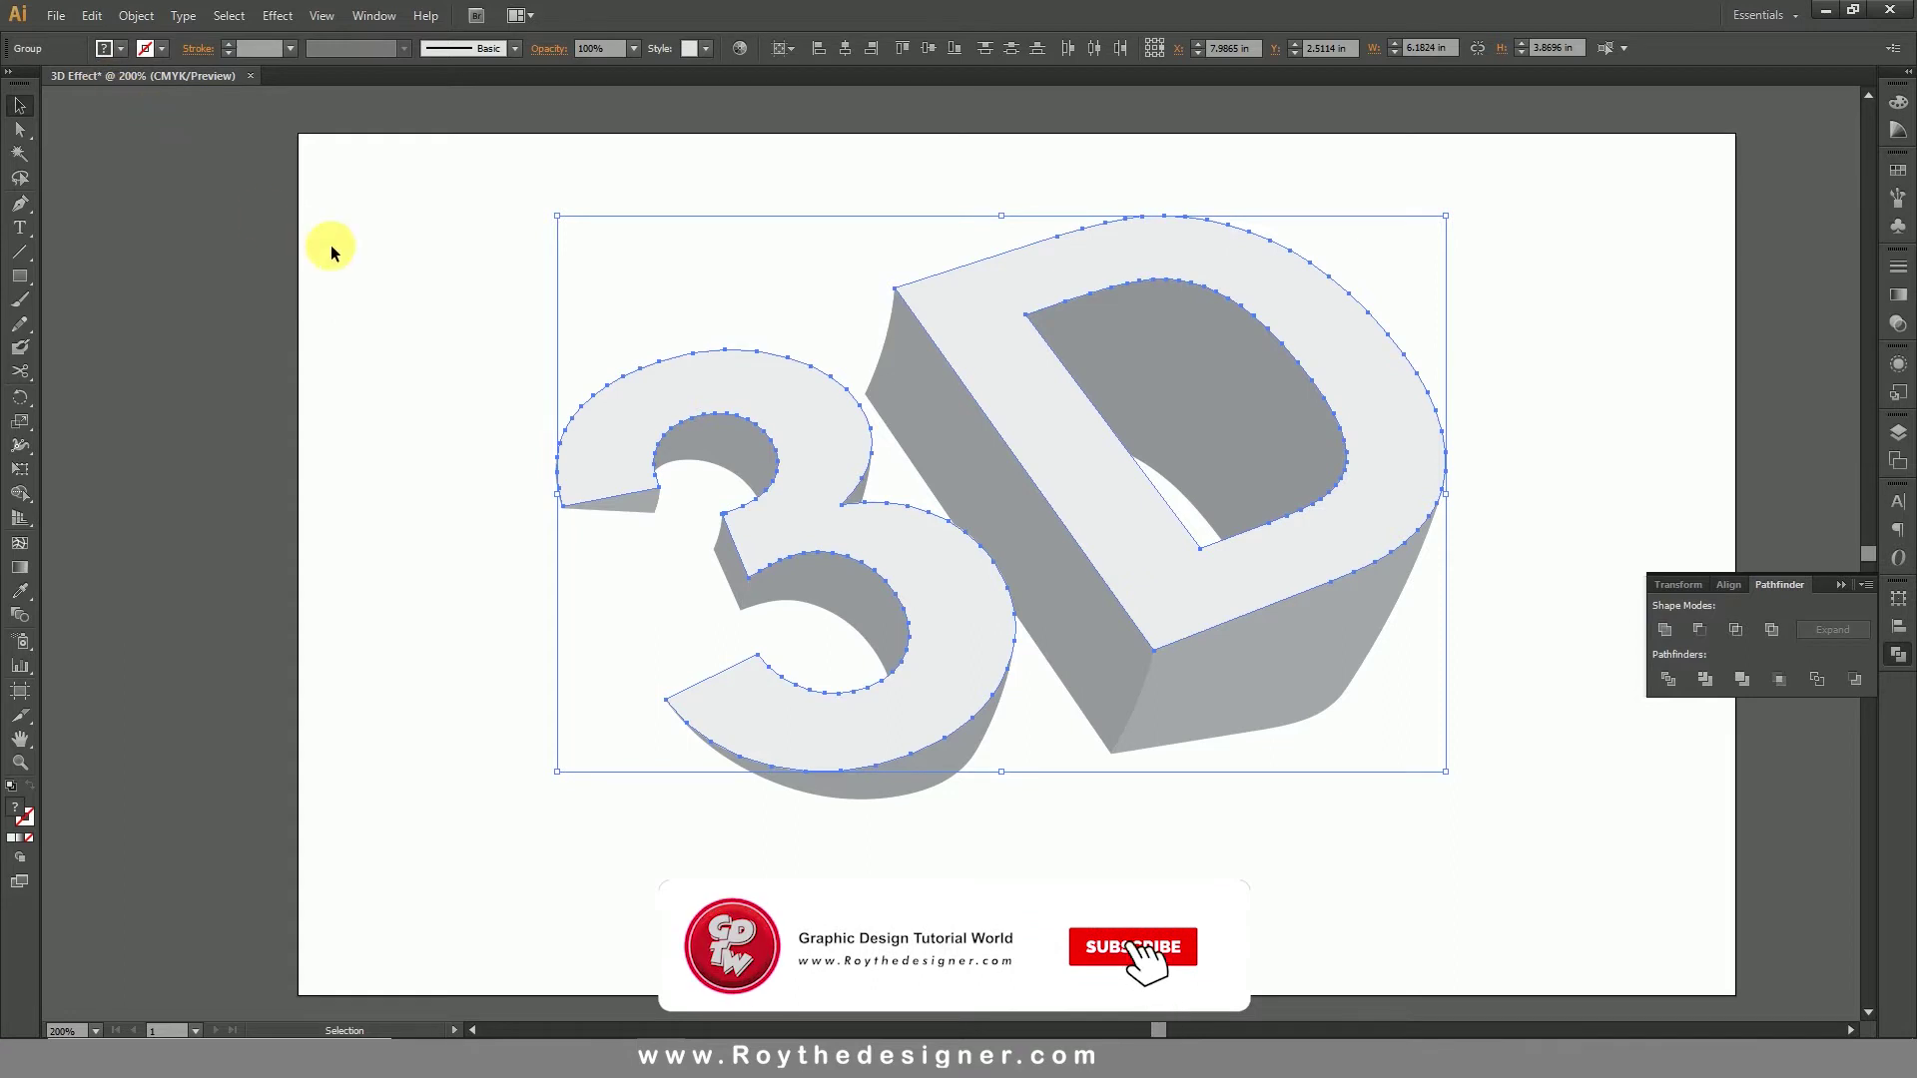
left_click(469, 294)
left_click(842, 415)
left_click(970, 304, "shift")
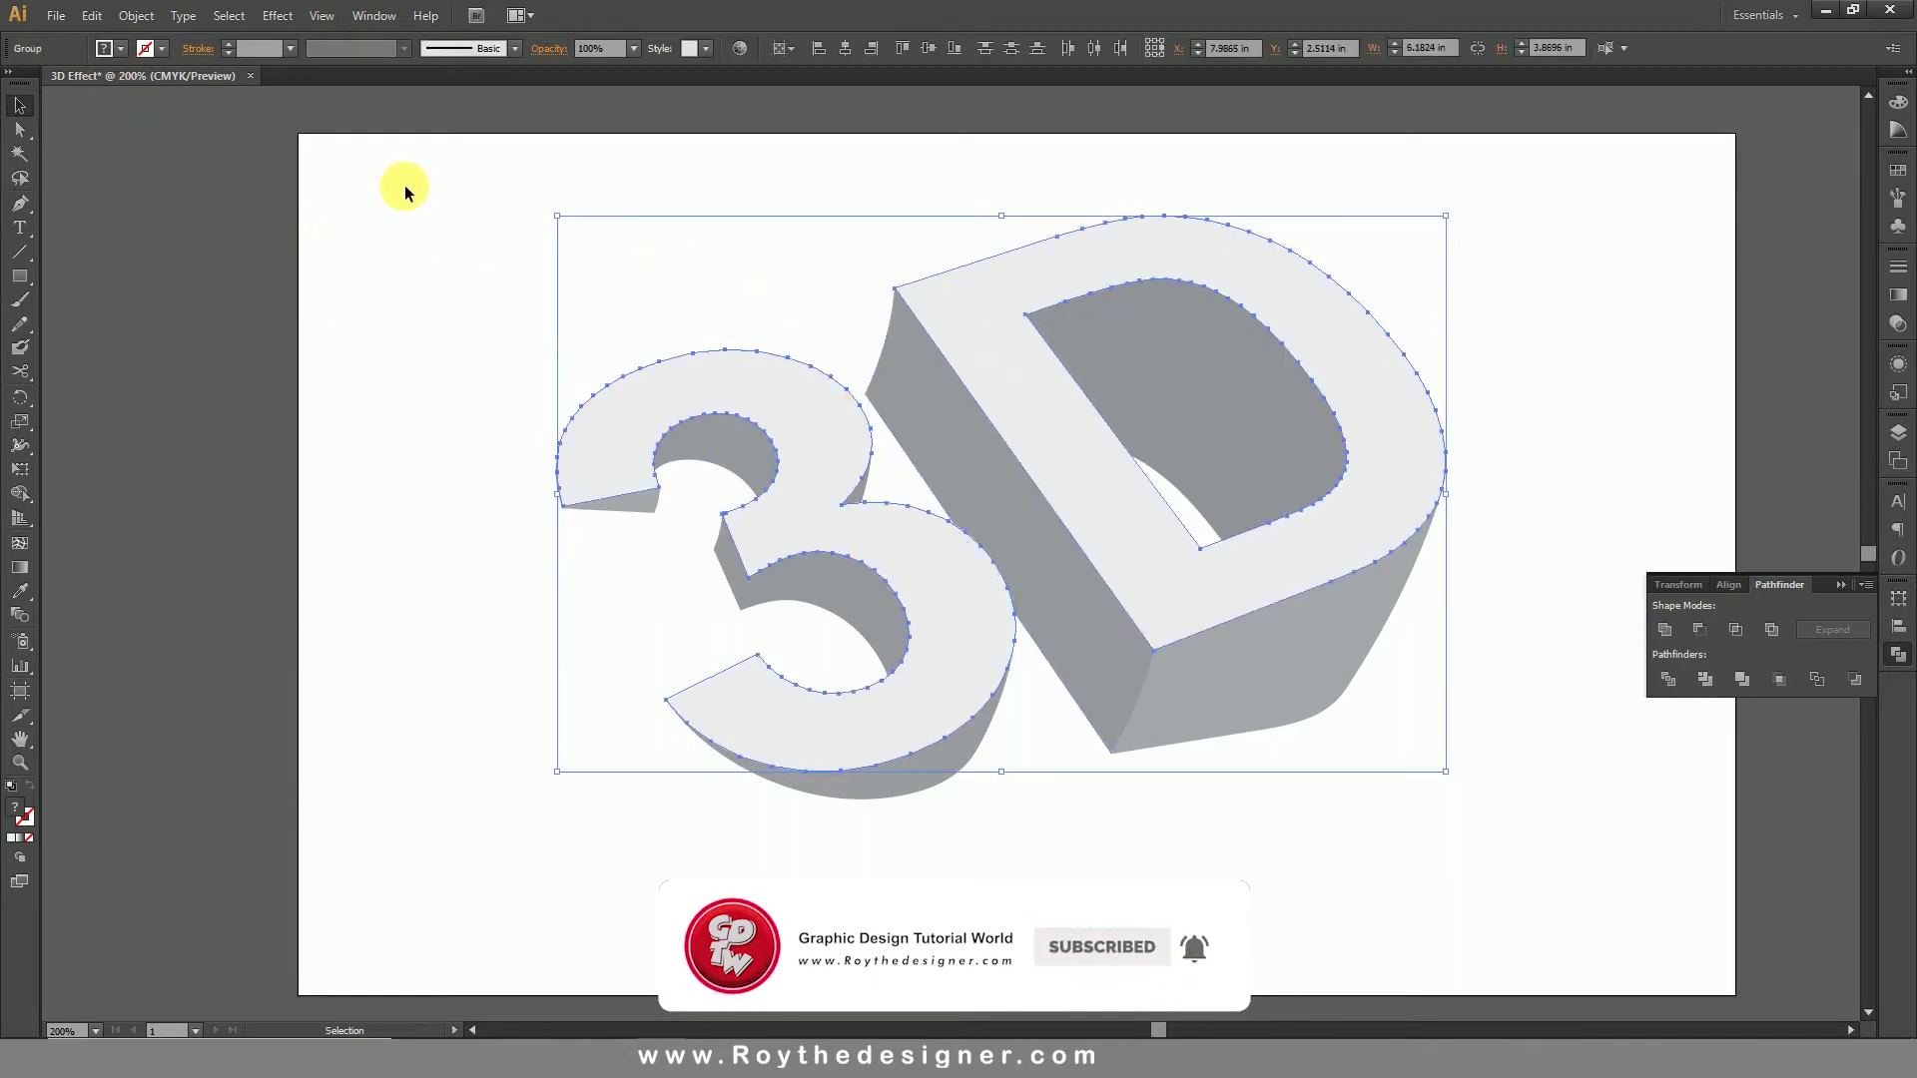
left_click(200, 155)
Step: Switch the document color mode to RGB Color
left_click(56, 15)
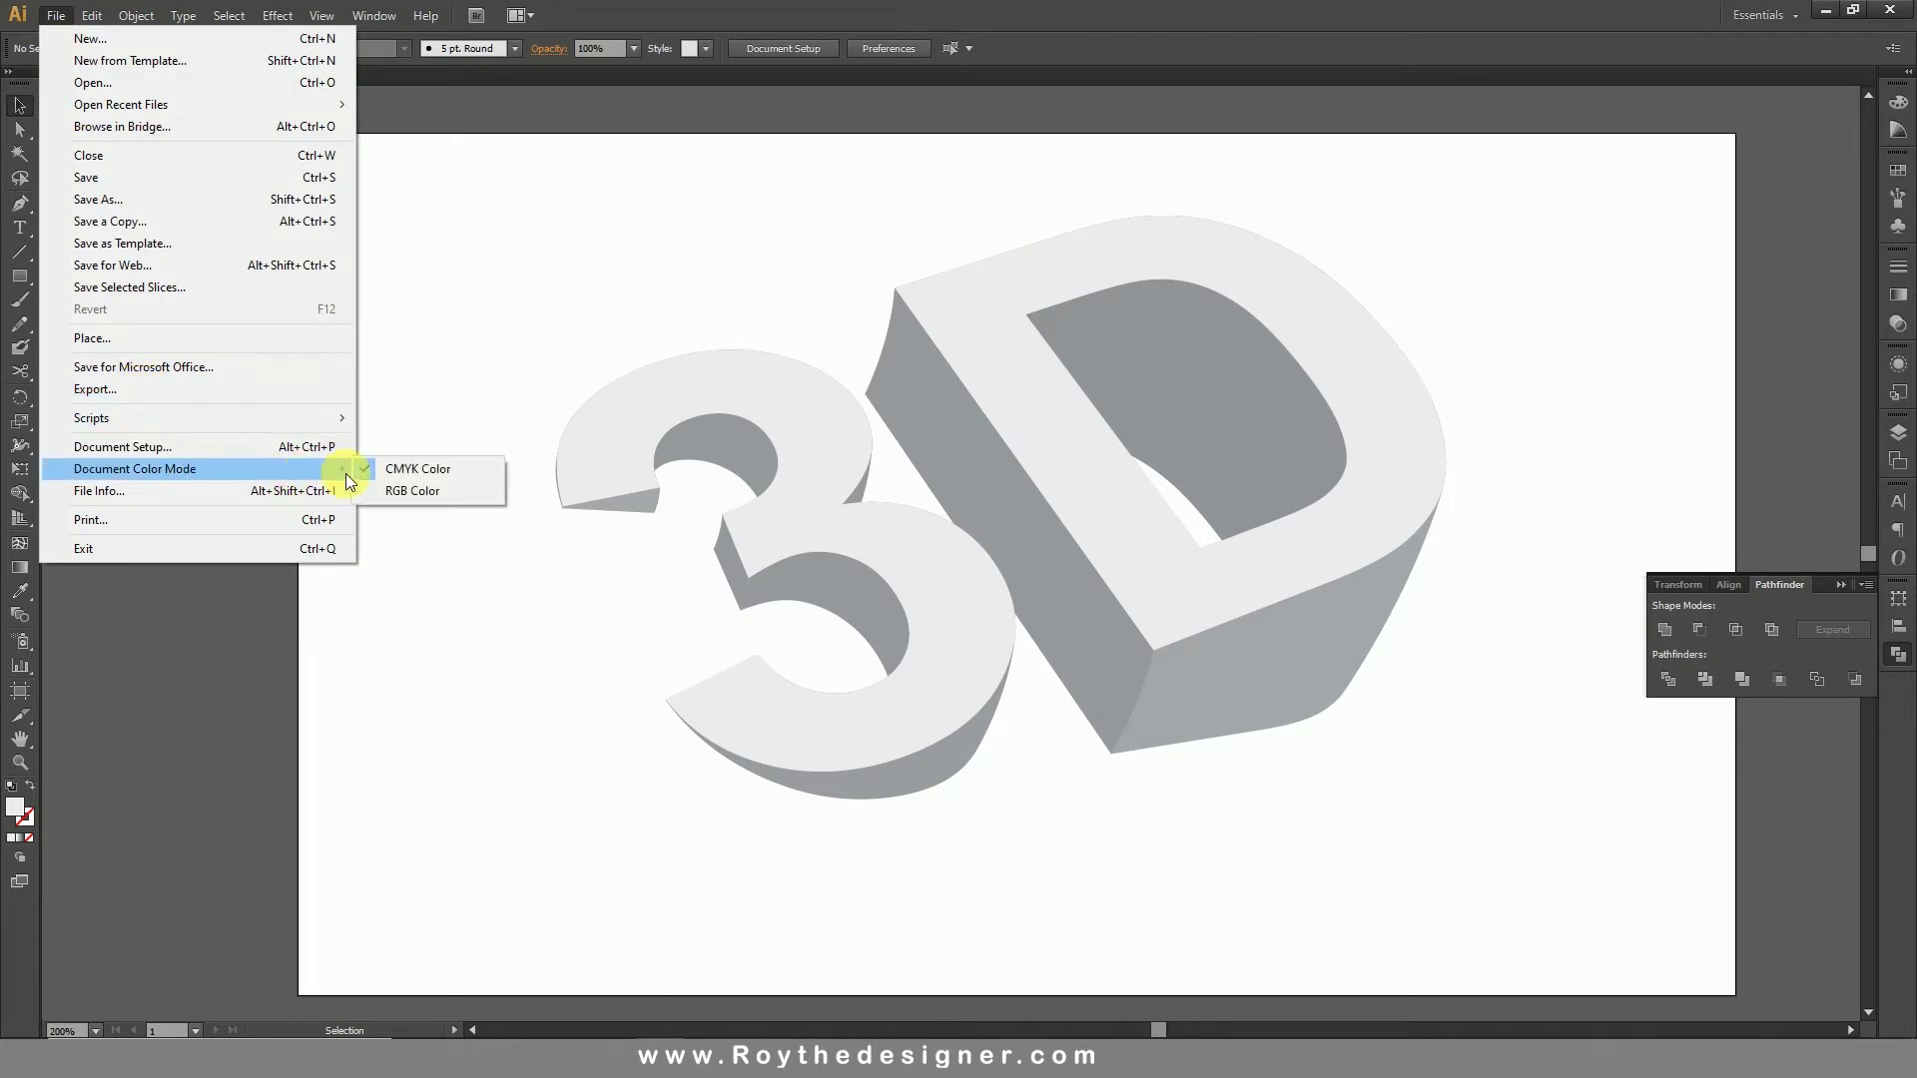
left_click(395, 487)
left_click_drag(826, 271, 821, 281)
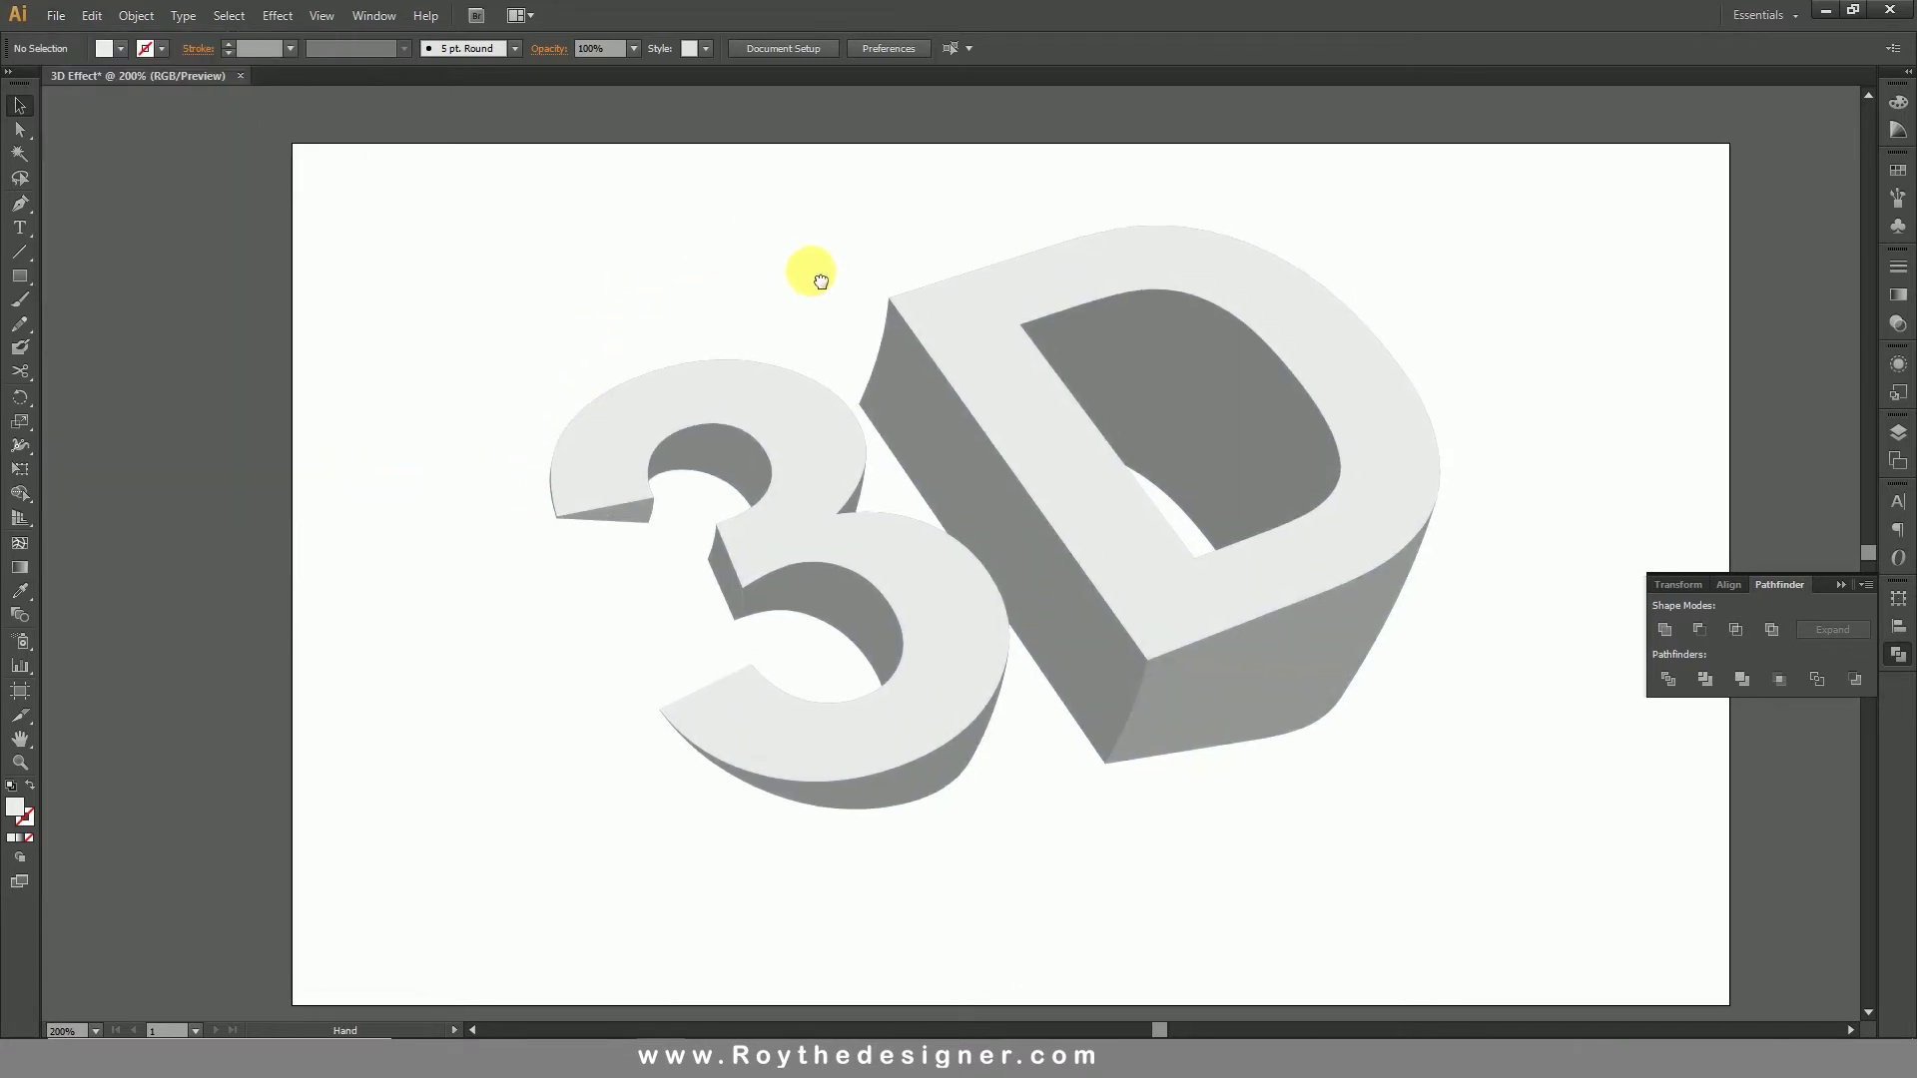
Step: Select the front faces of the "3" and the "D" and fill them with red in RGB: 255, 0, 0
left_click(1009, 369)
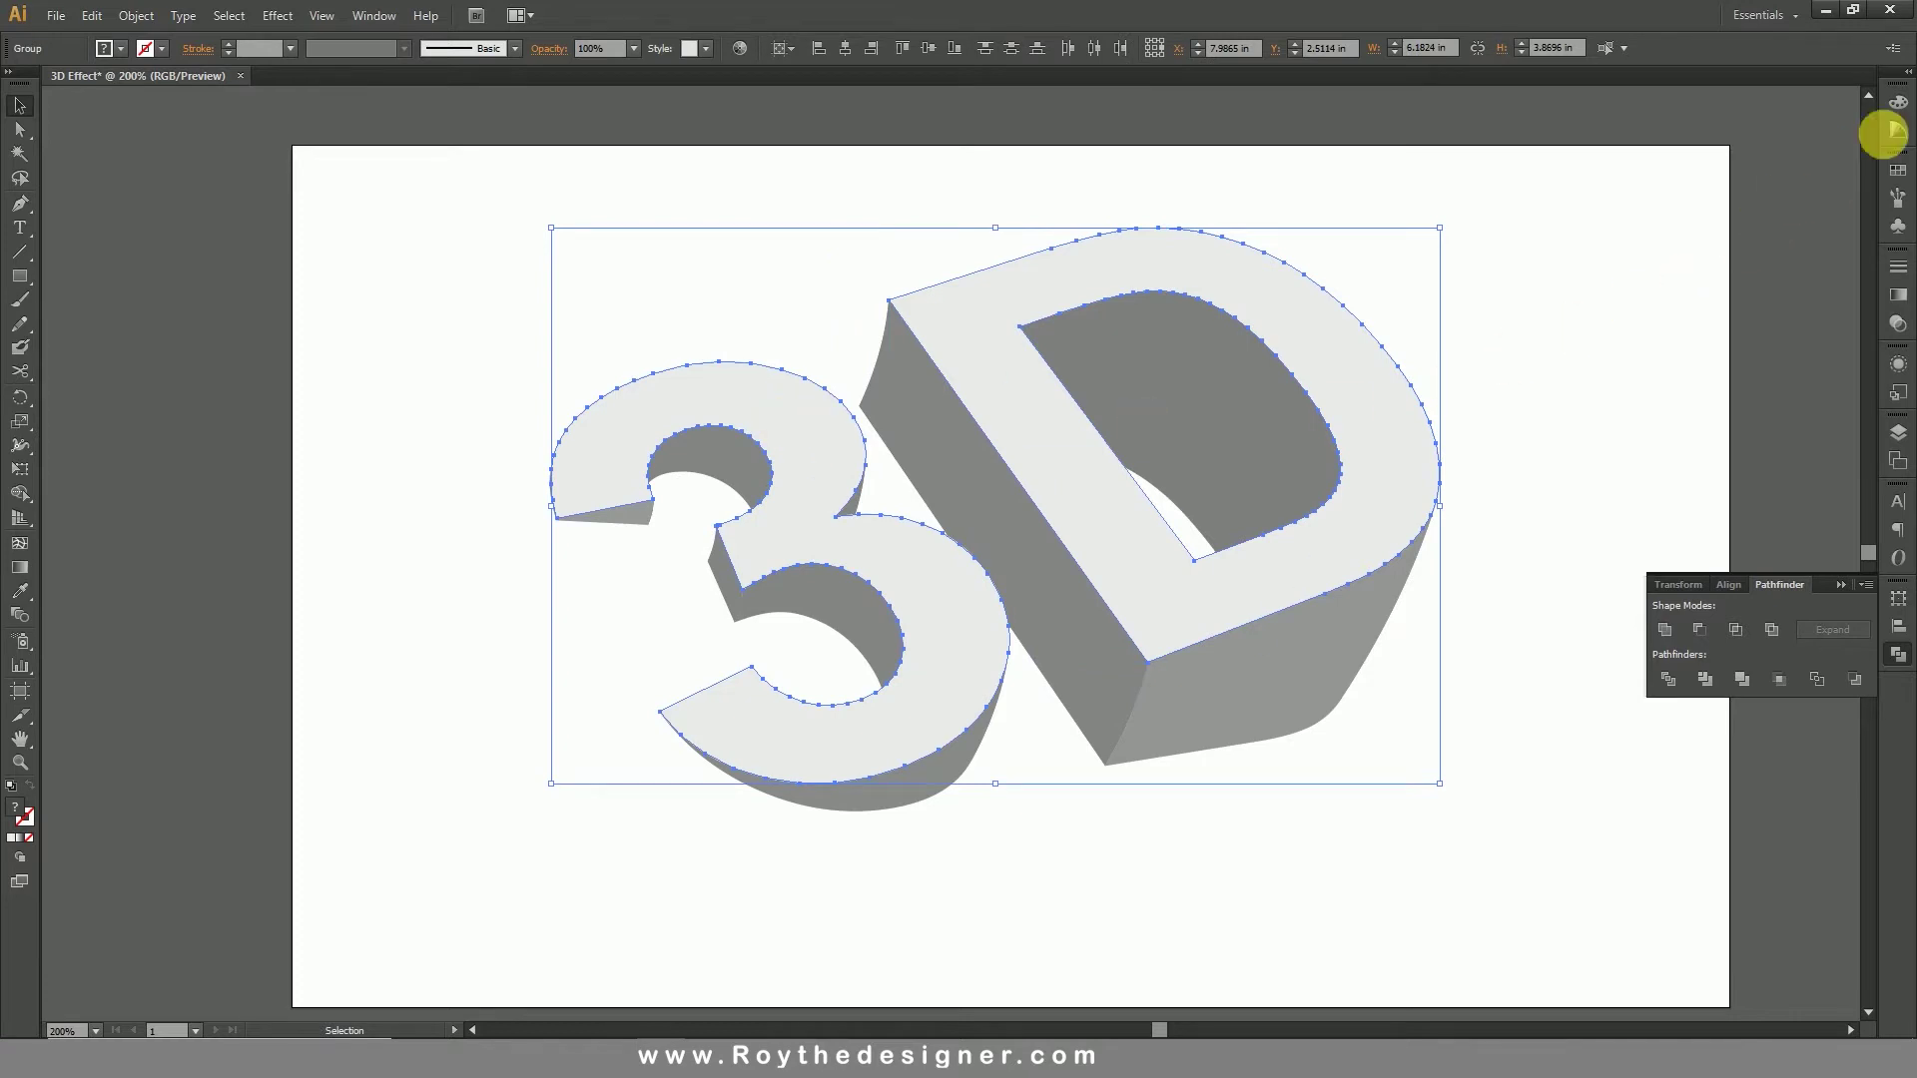
left_click(1901, 104)
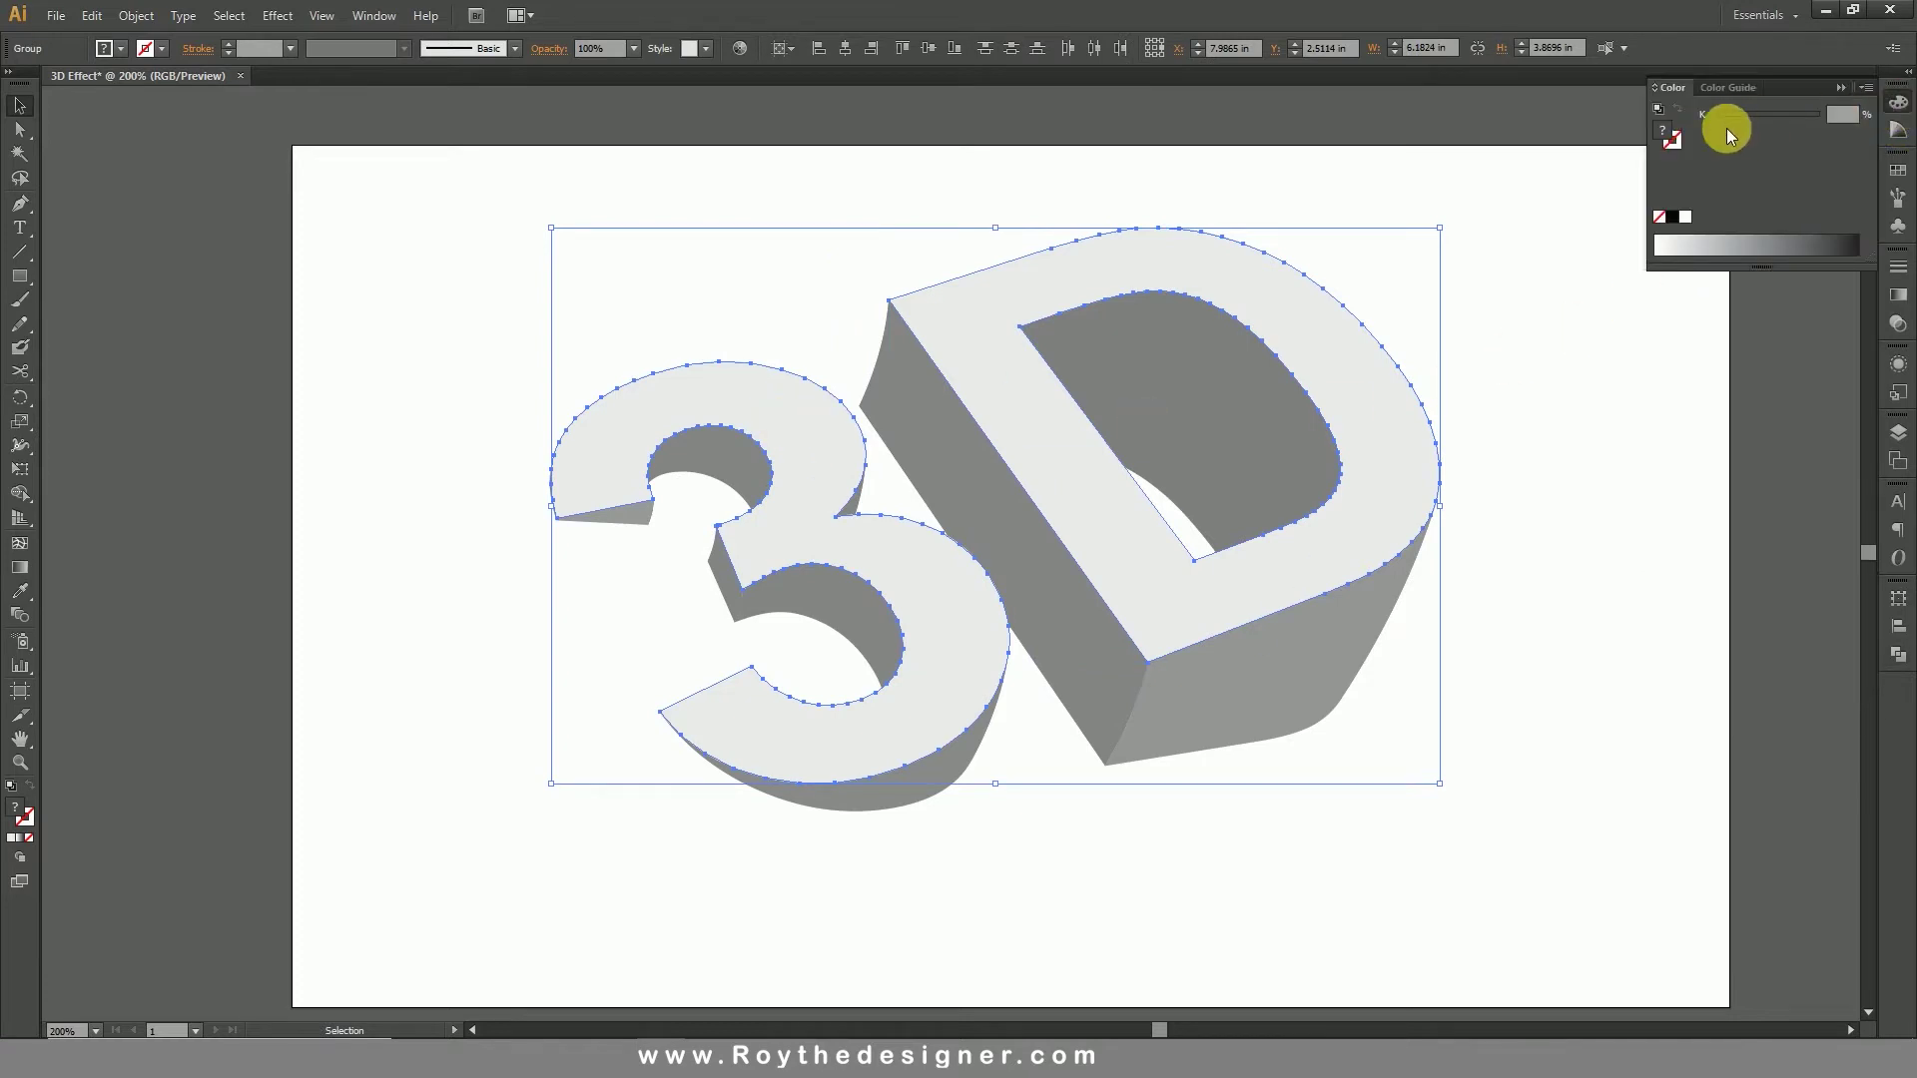
left_click(1865, 90)
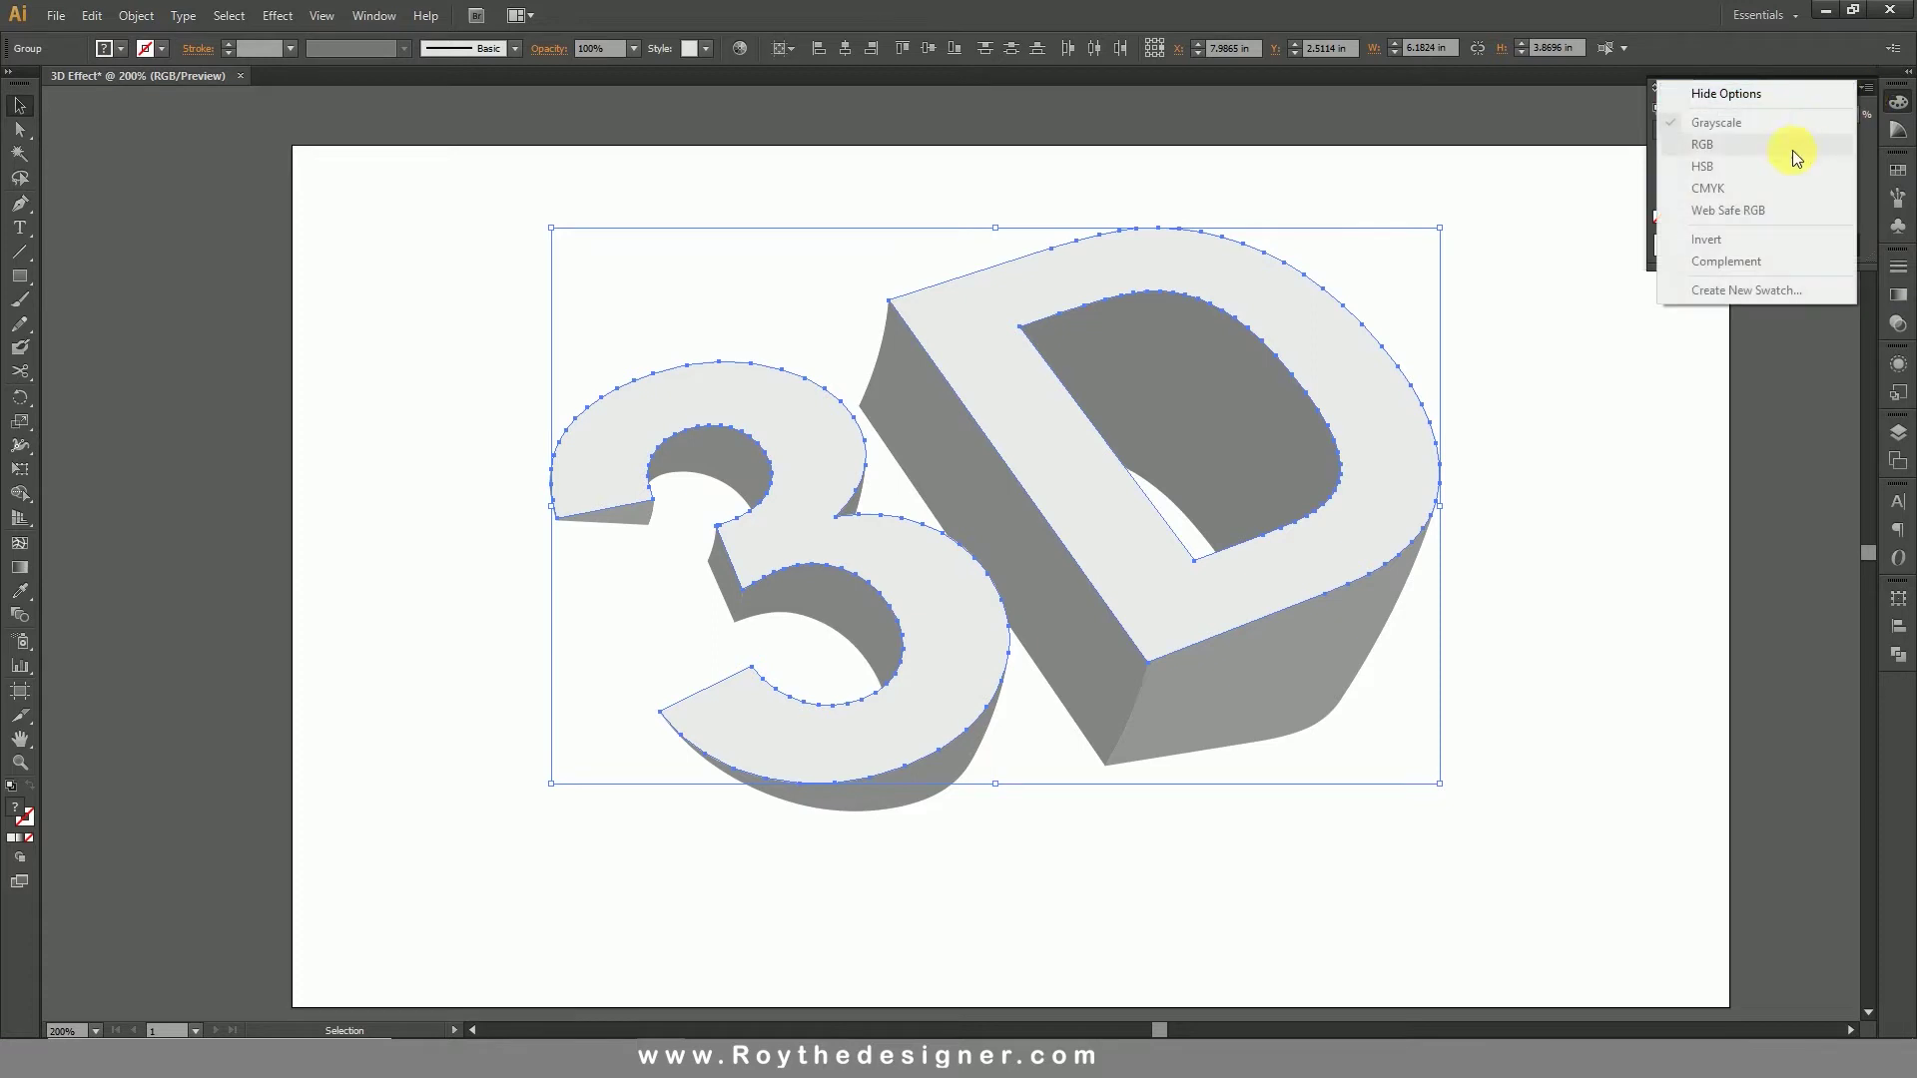
left_click(1863, 89)
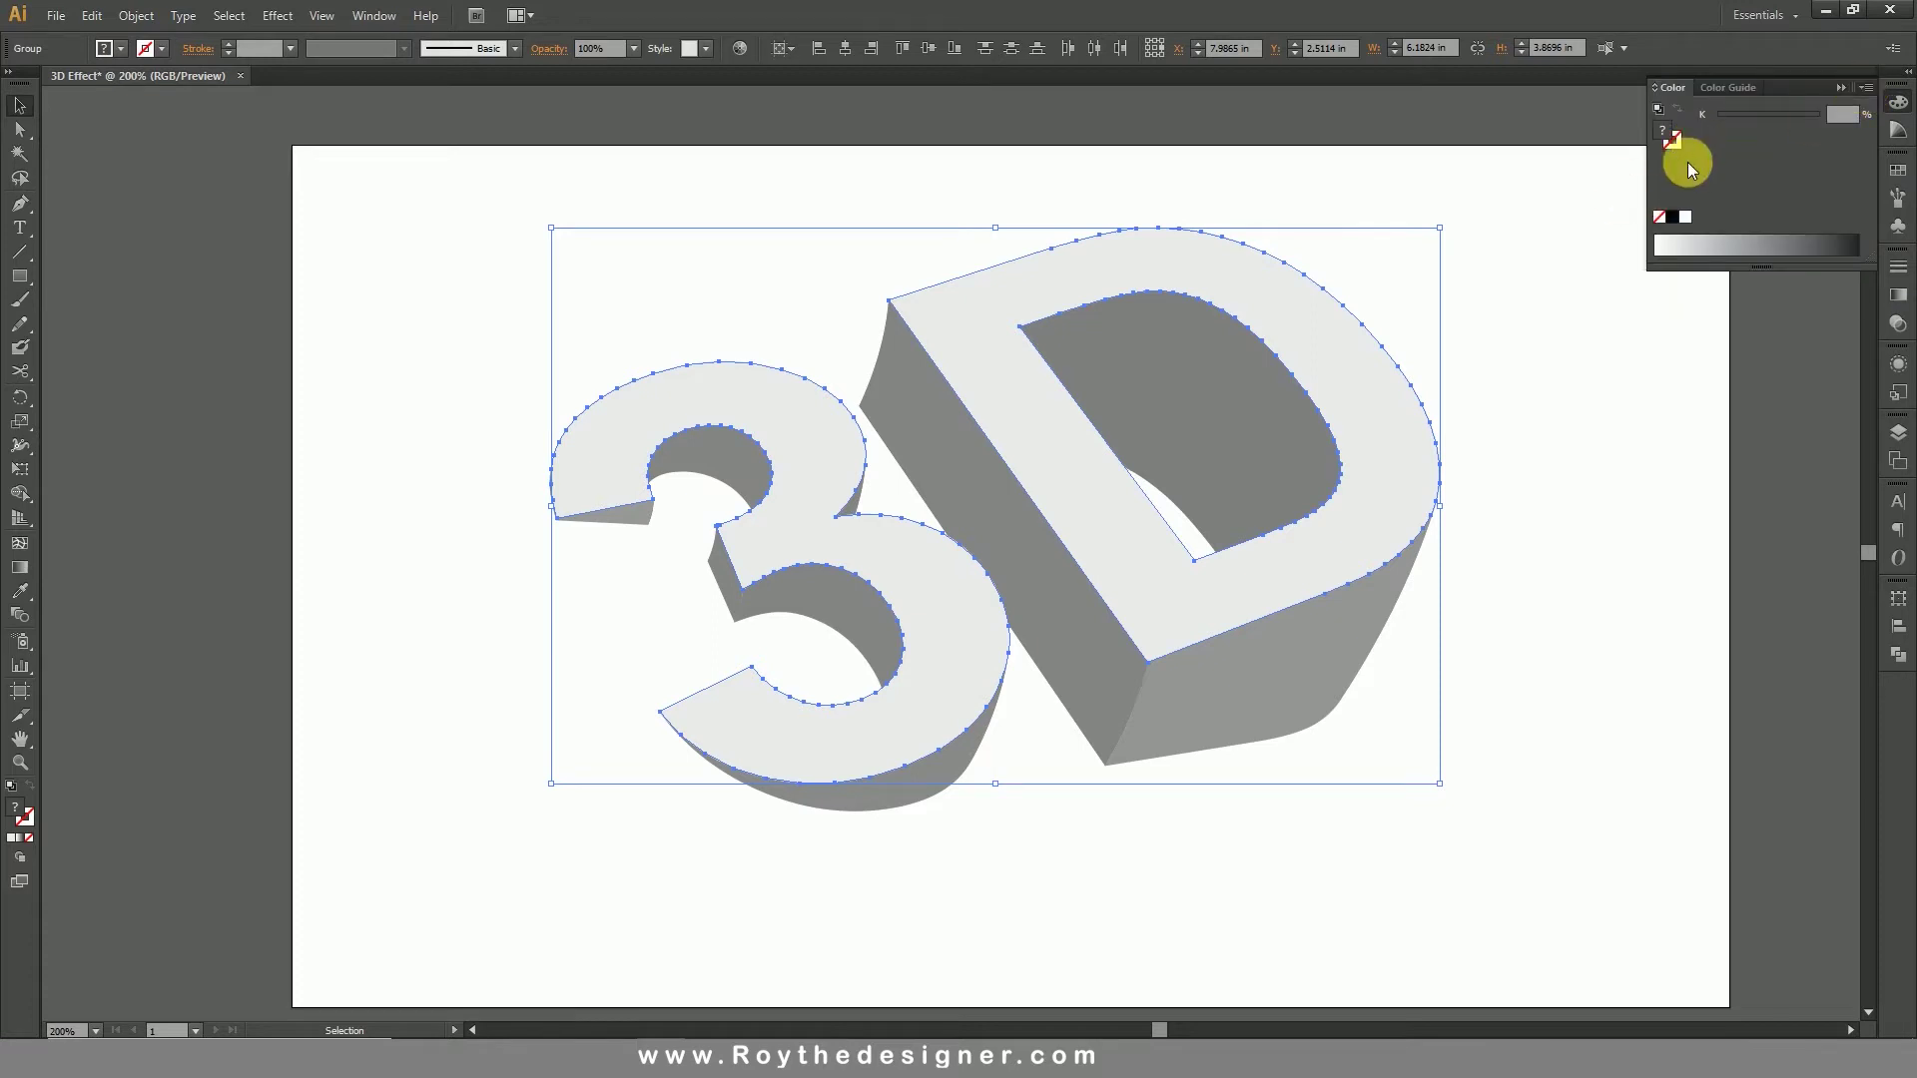
left_click(1684, 219)
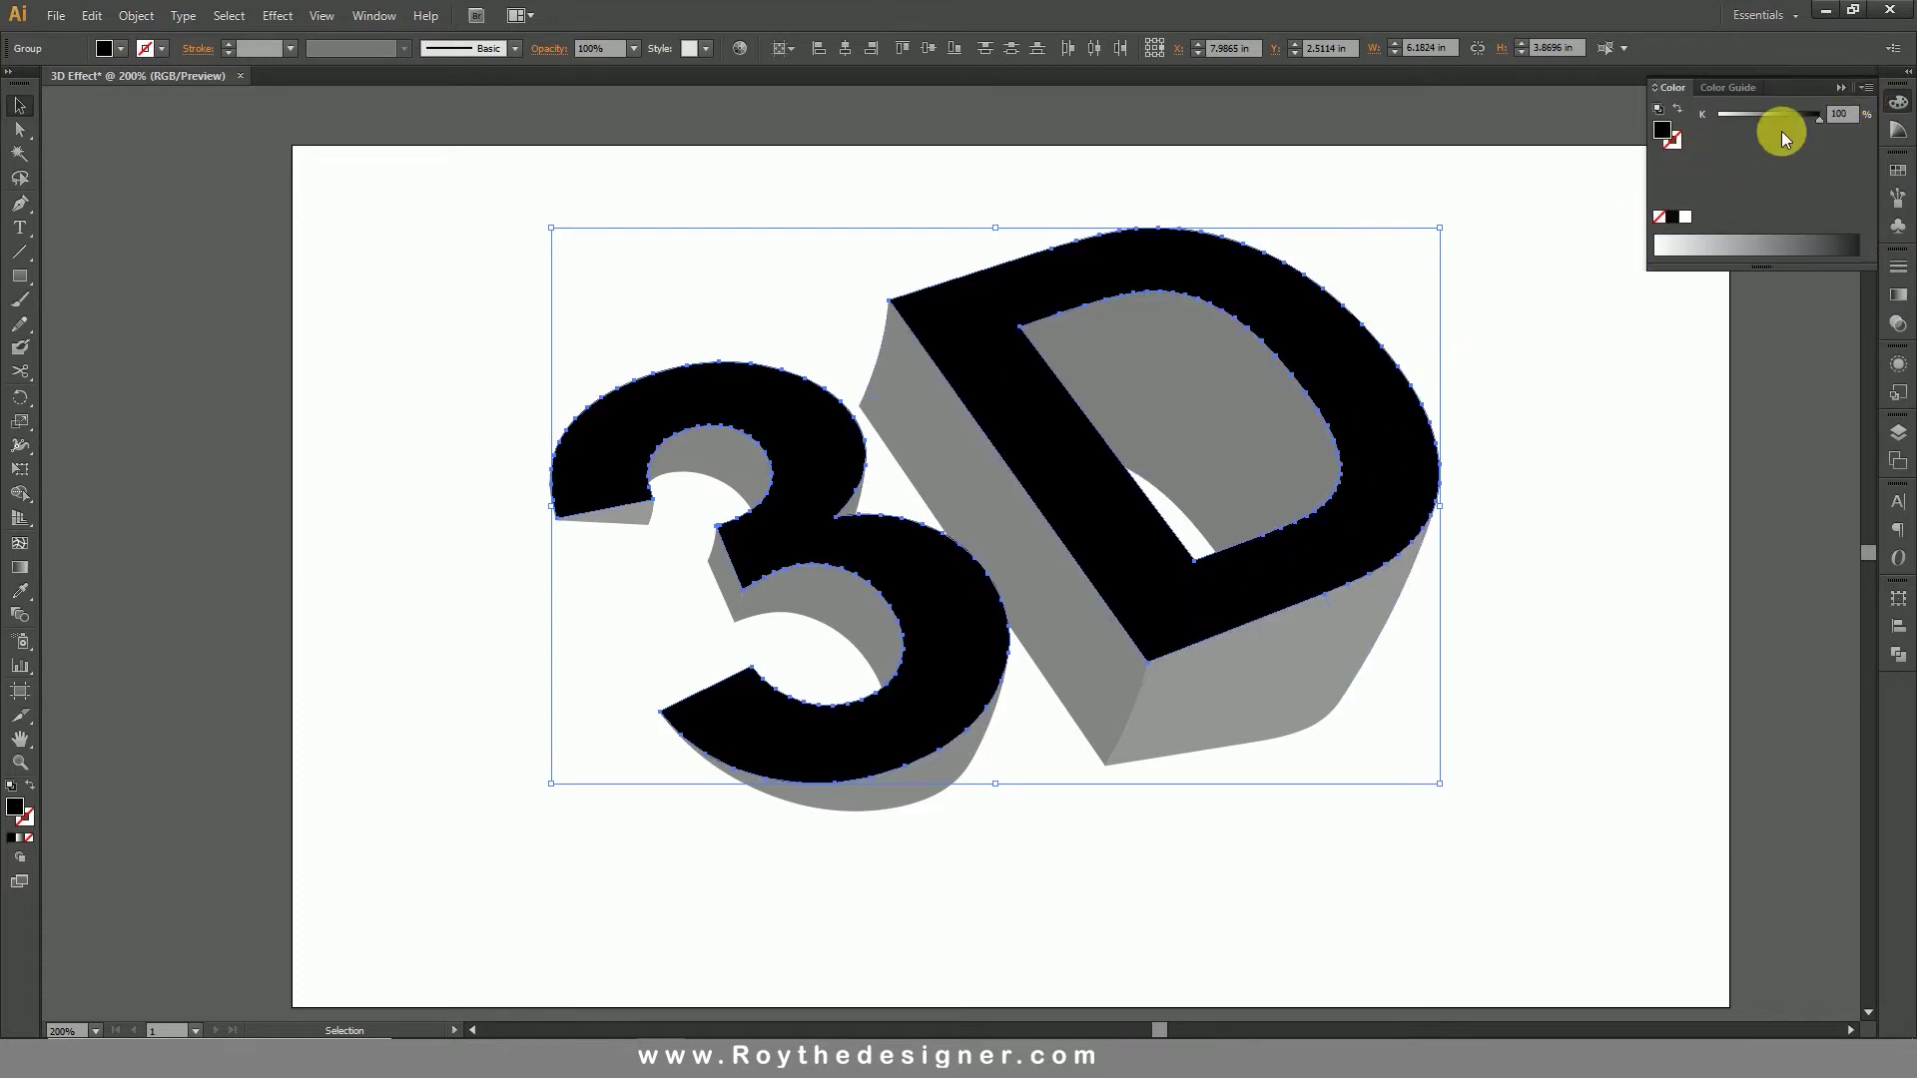
left_click(1865, 90)
left_click(1773, 145)
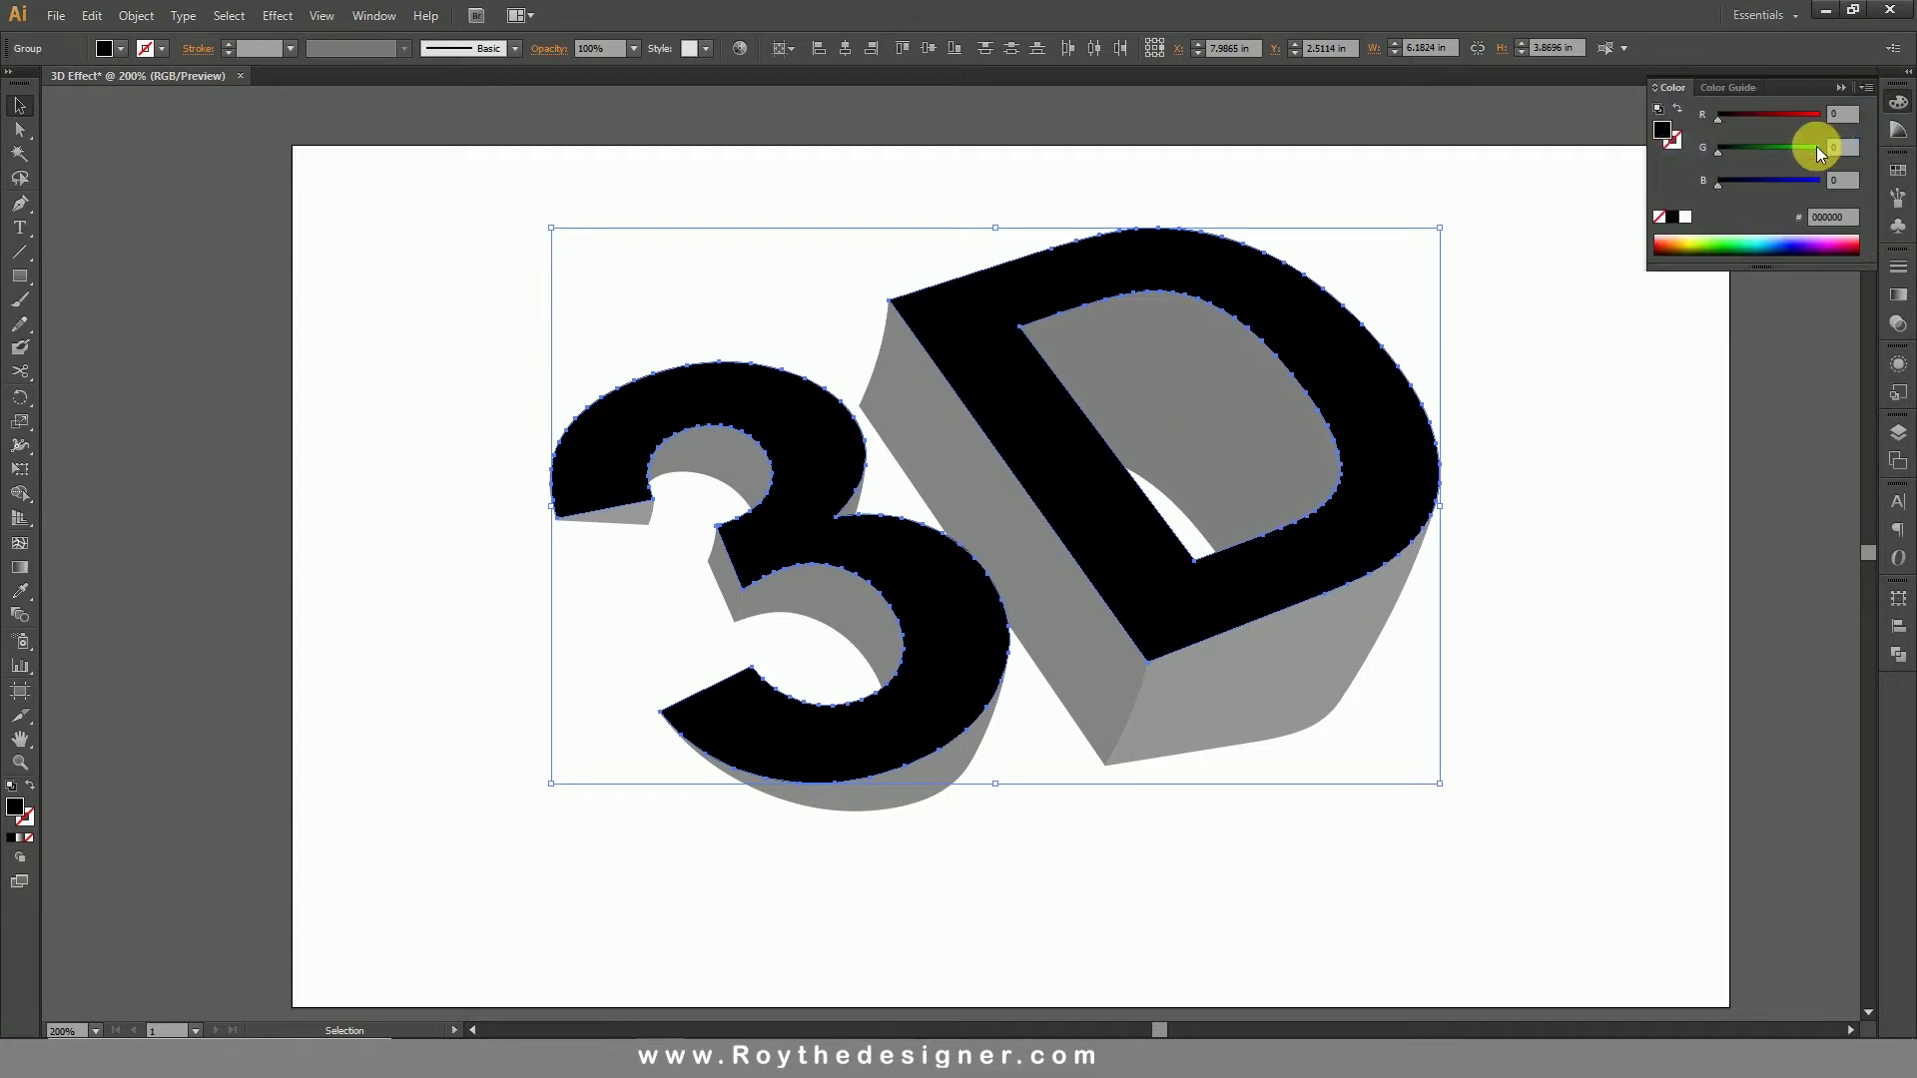
left_click(1815, 115)
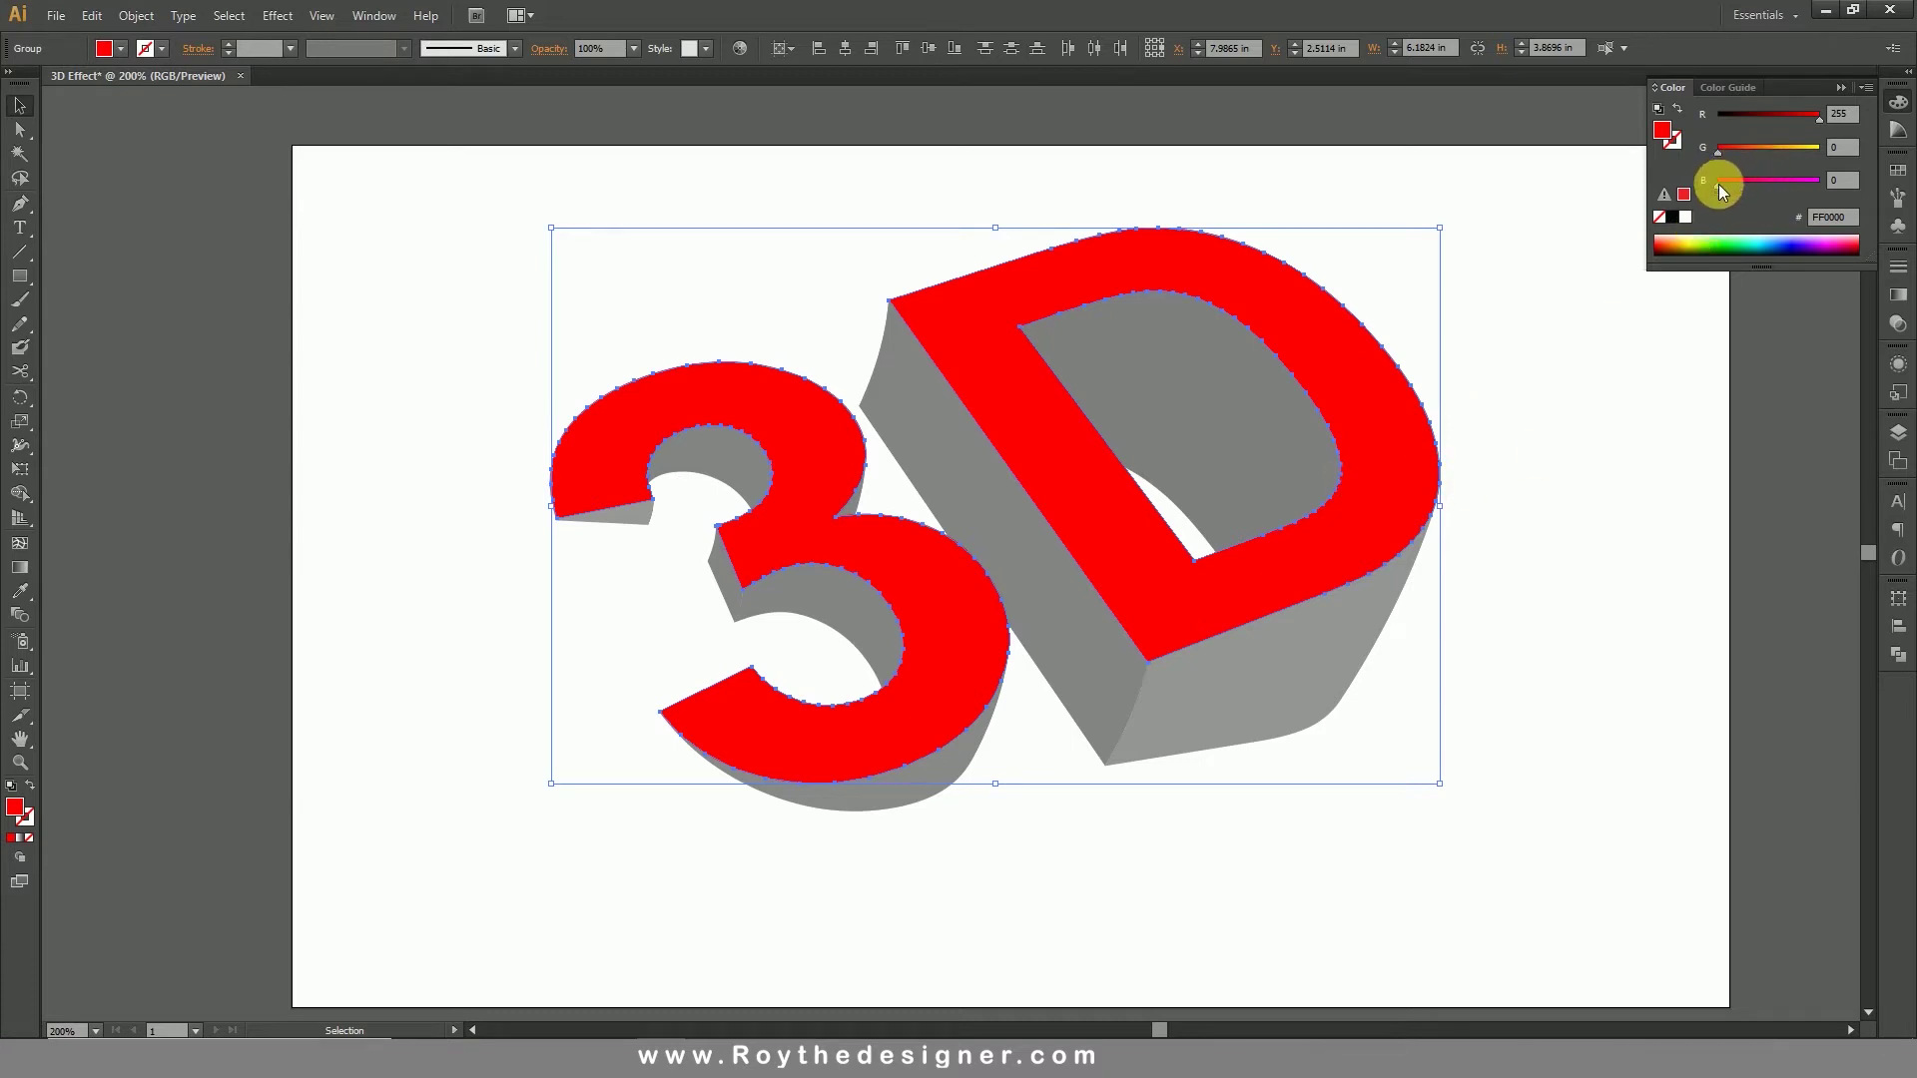
Step: Select the grey side pieces of the "D" and the "3" and fill them with dark red in RGB: 187, 0, 0
left_click(1542, 562)
left_click(1262, 481)
left_click(1038, 567, "shift")
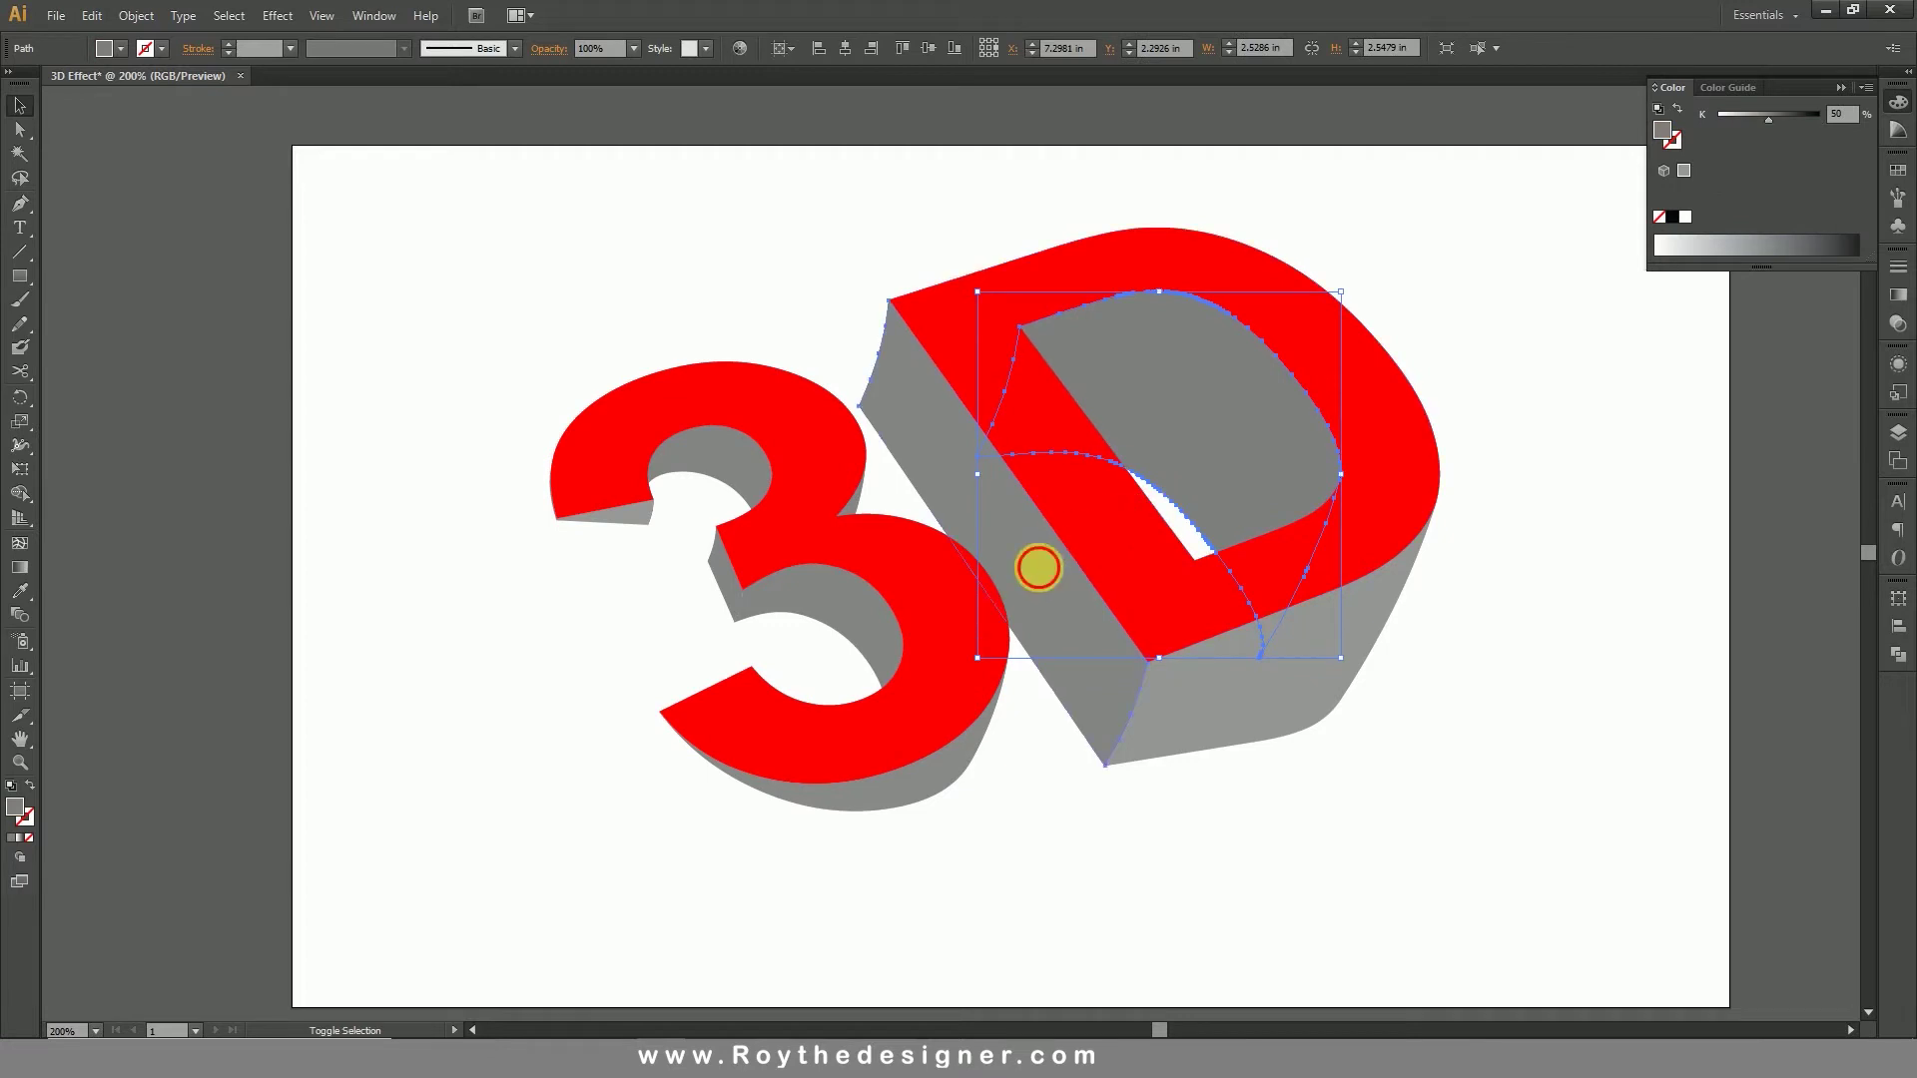
left_click(1263, 699, "shift")
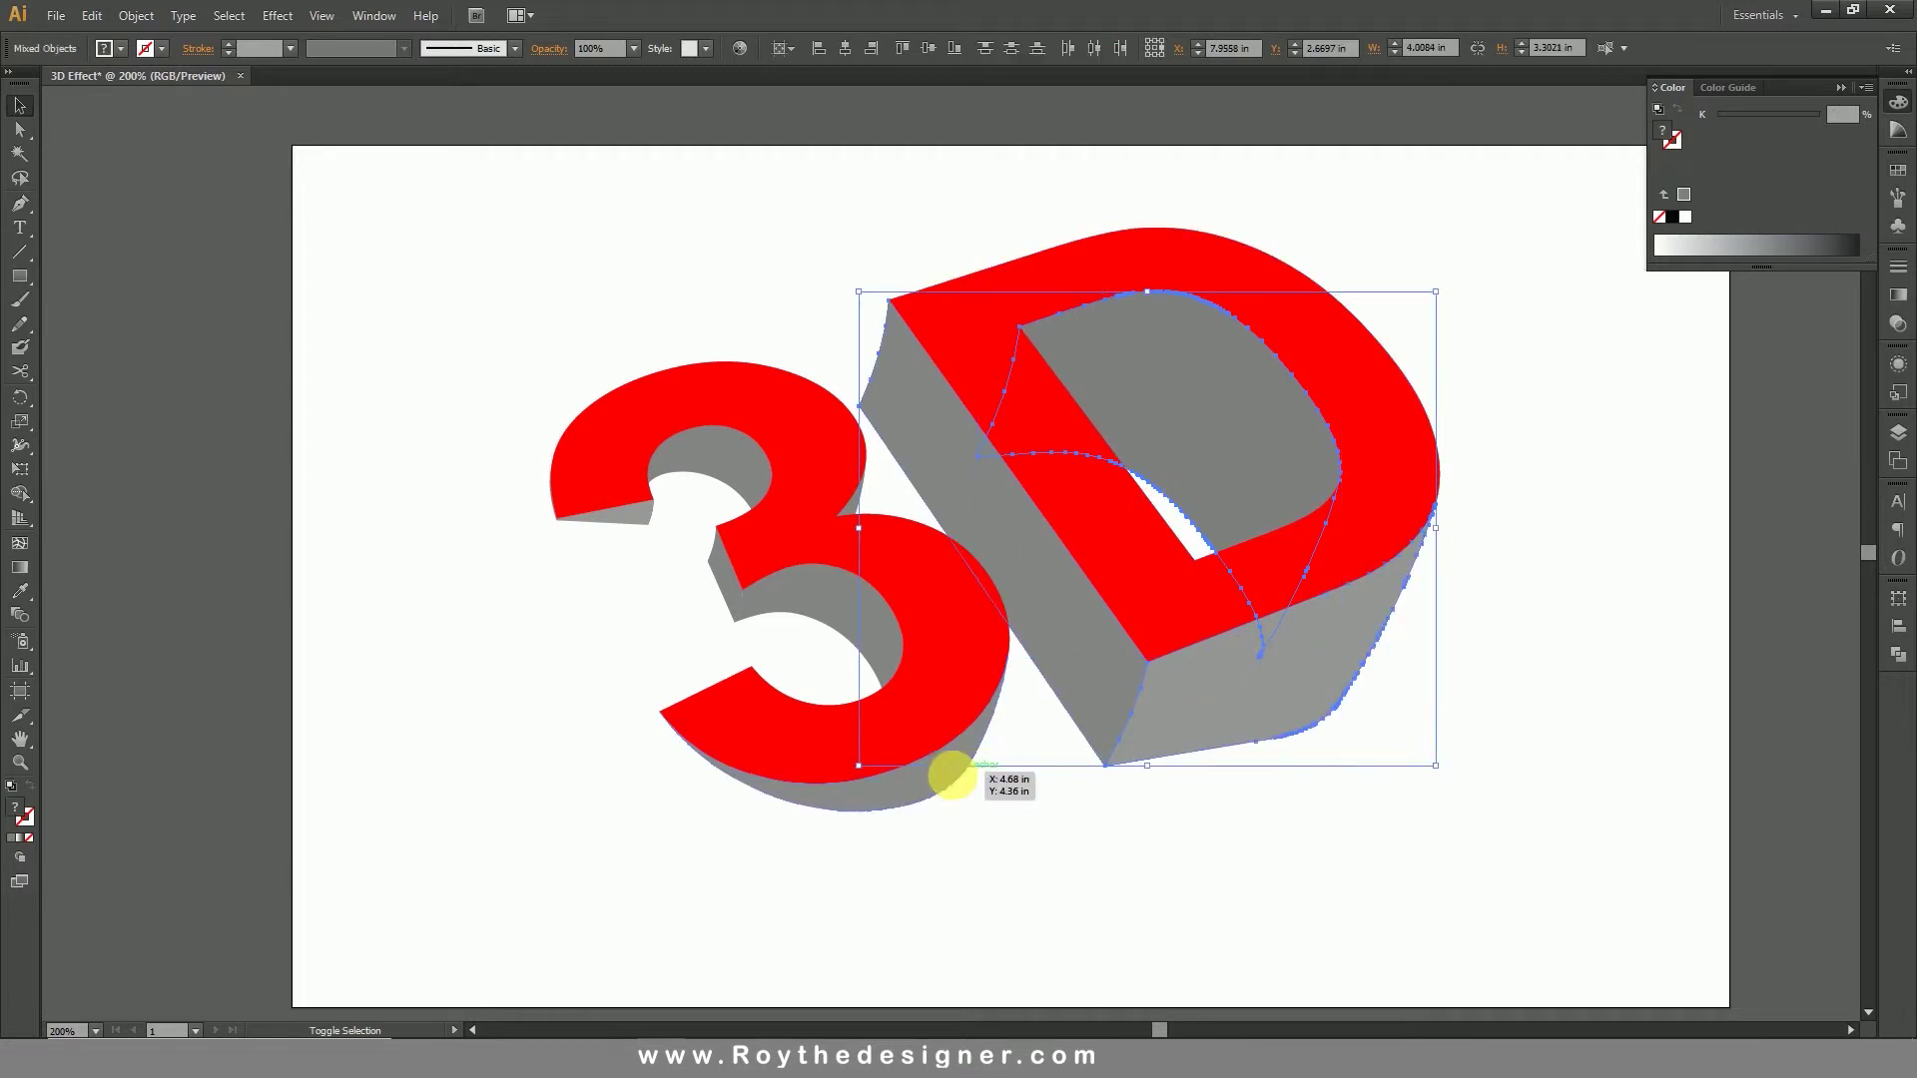
left_click(948, 776, "shift")
left_click(814, 594, "shift")
left_click(734, 555, "shift")
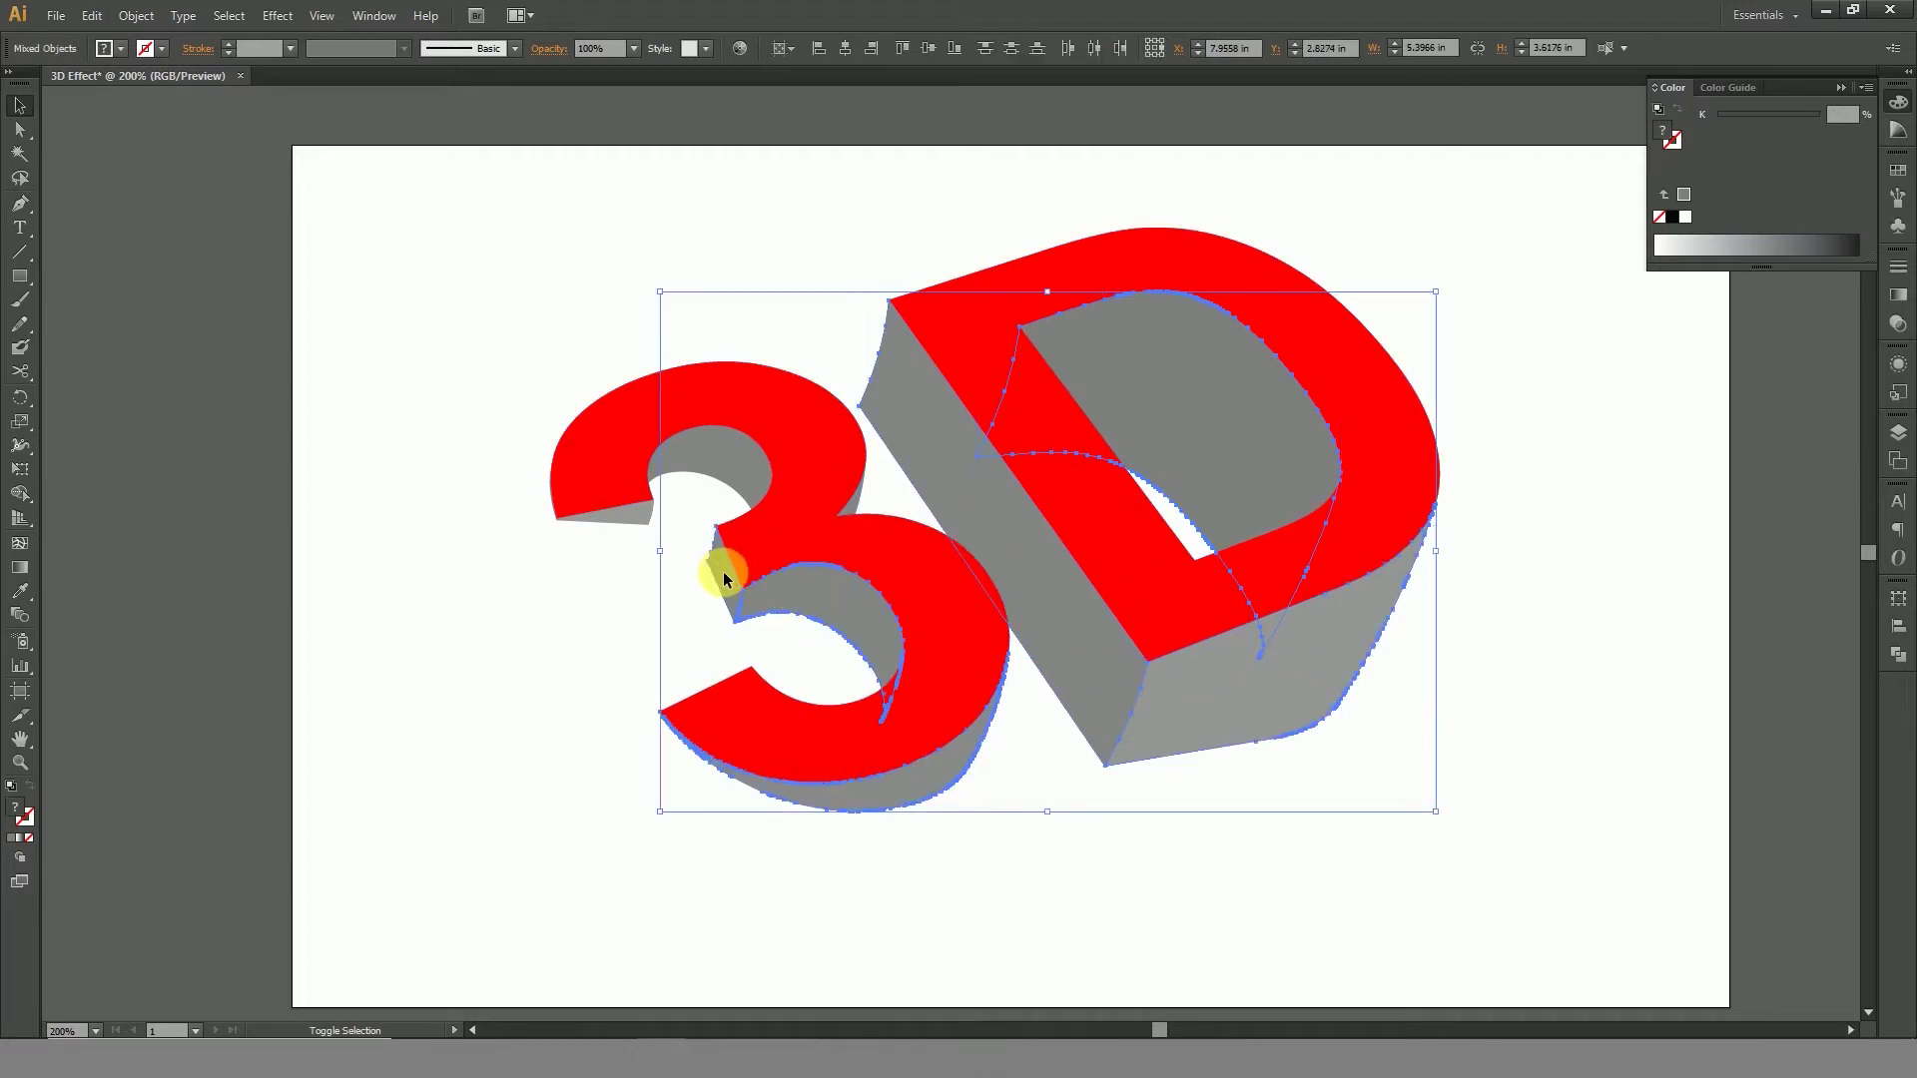
left_click(619, 522, "shift")
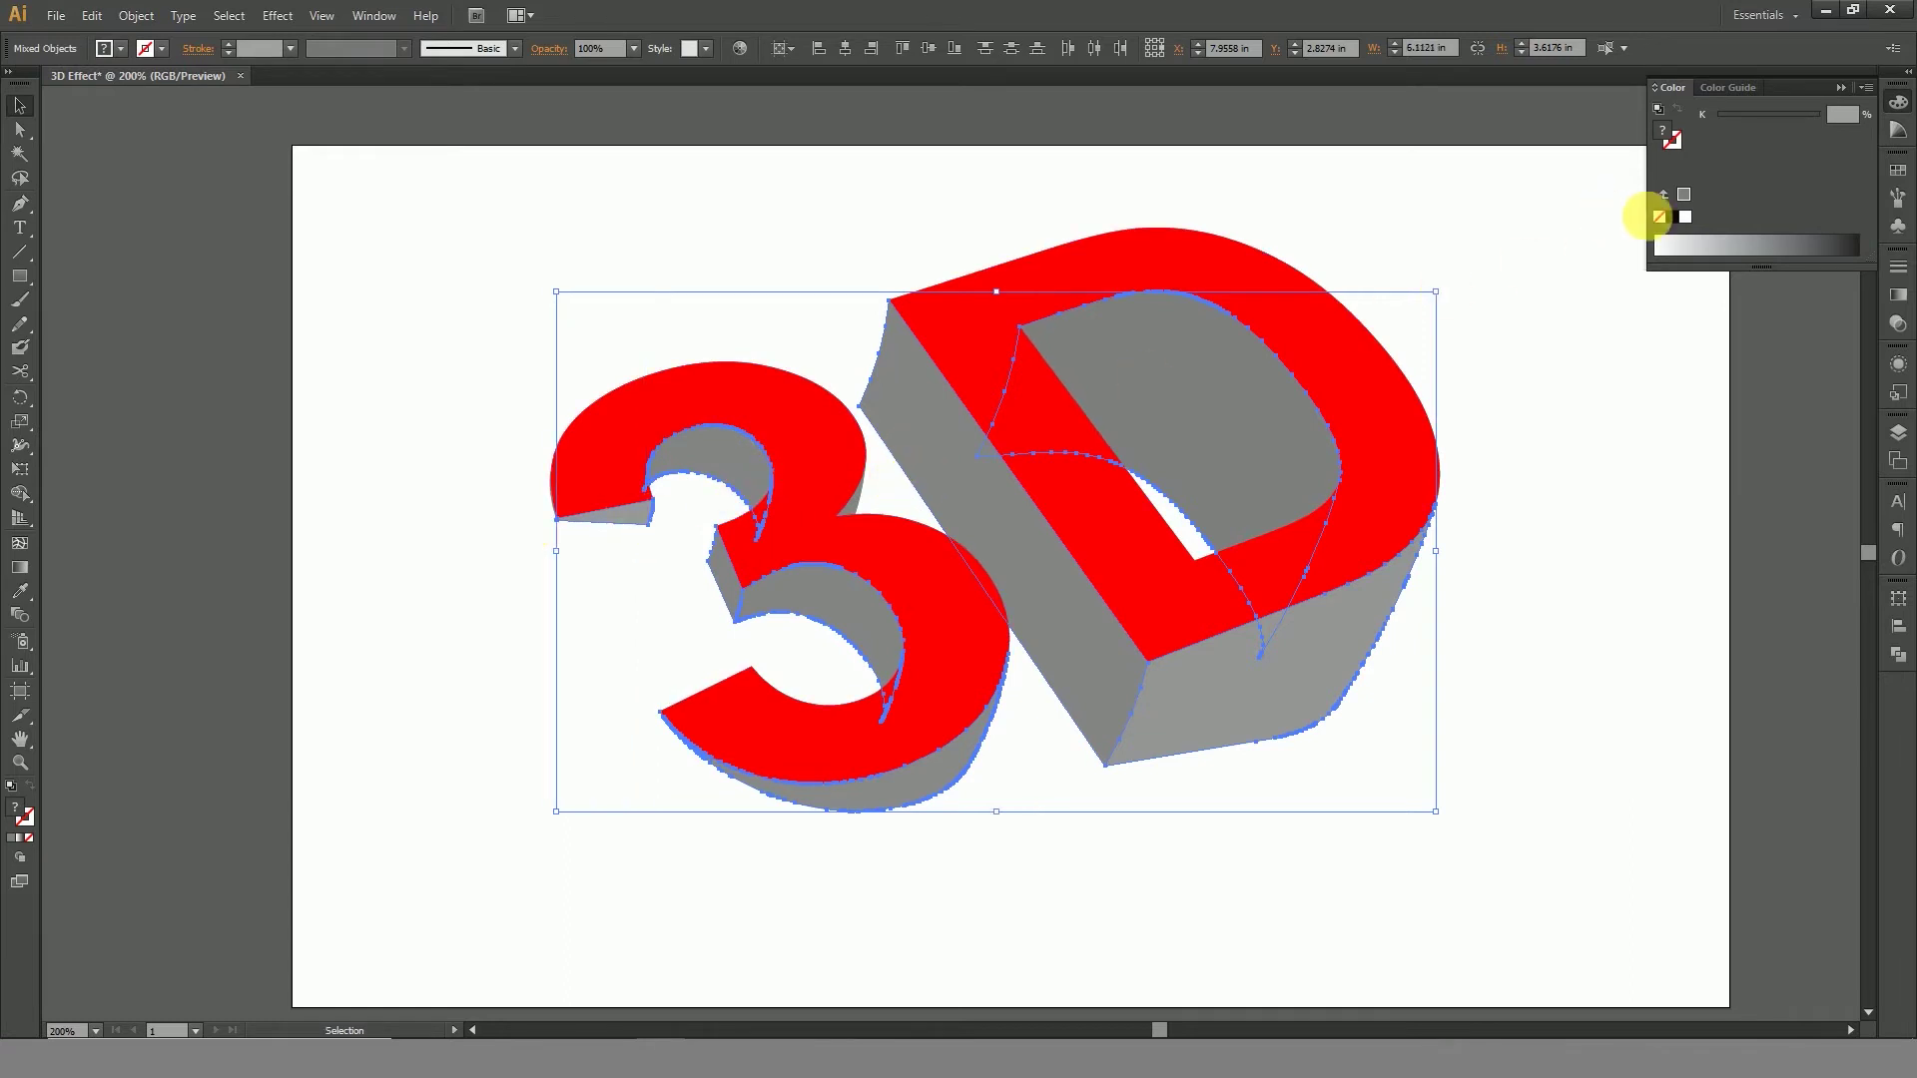
left_click(1681, 204)
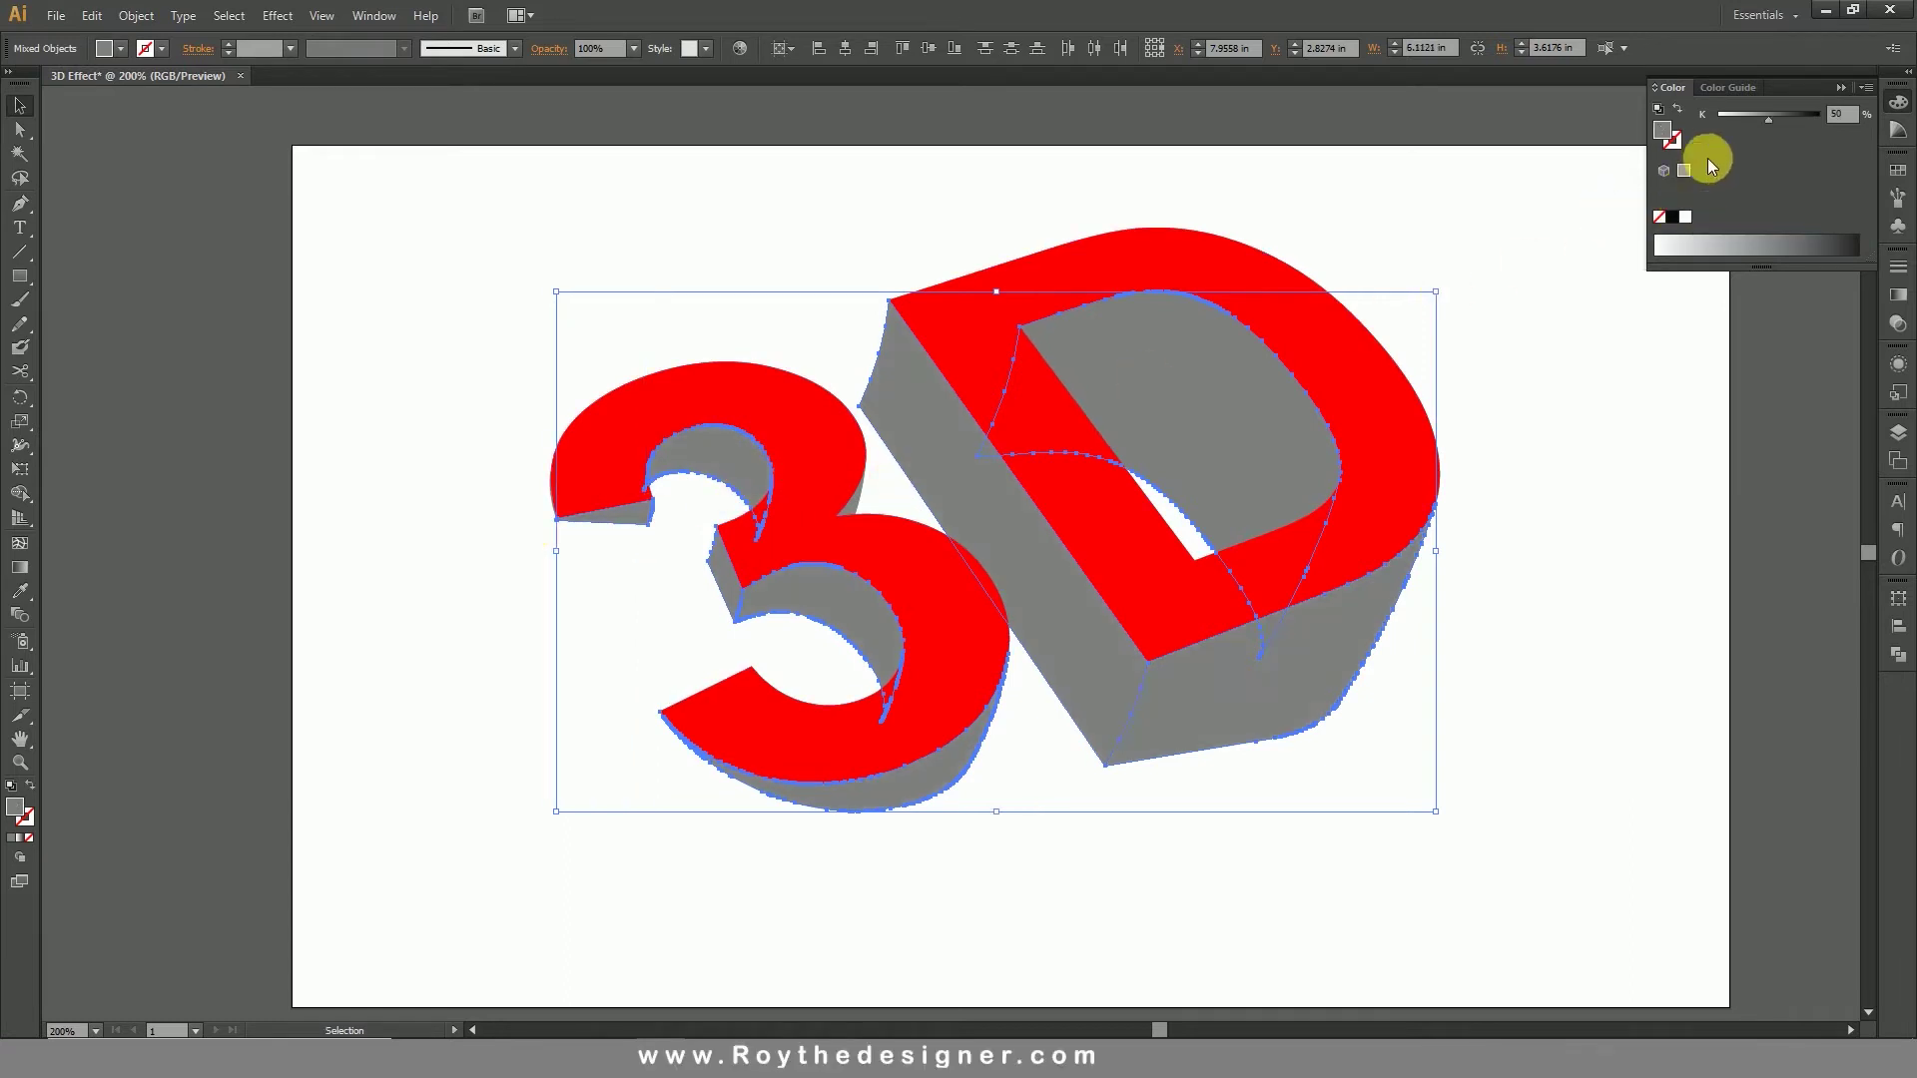
left_click(1863, 89)
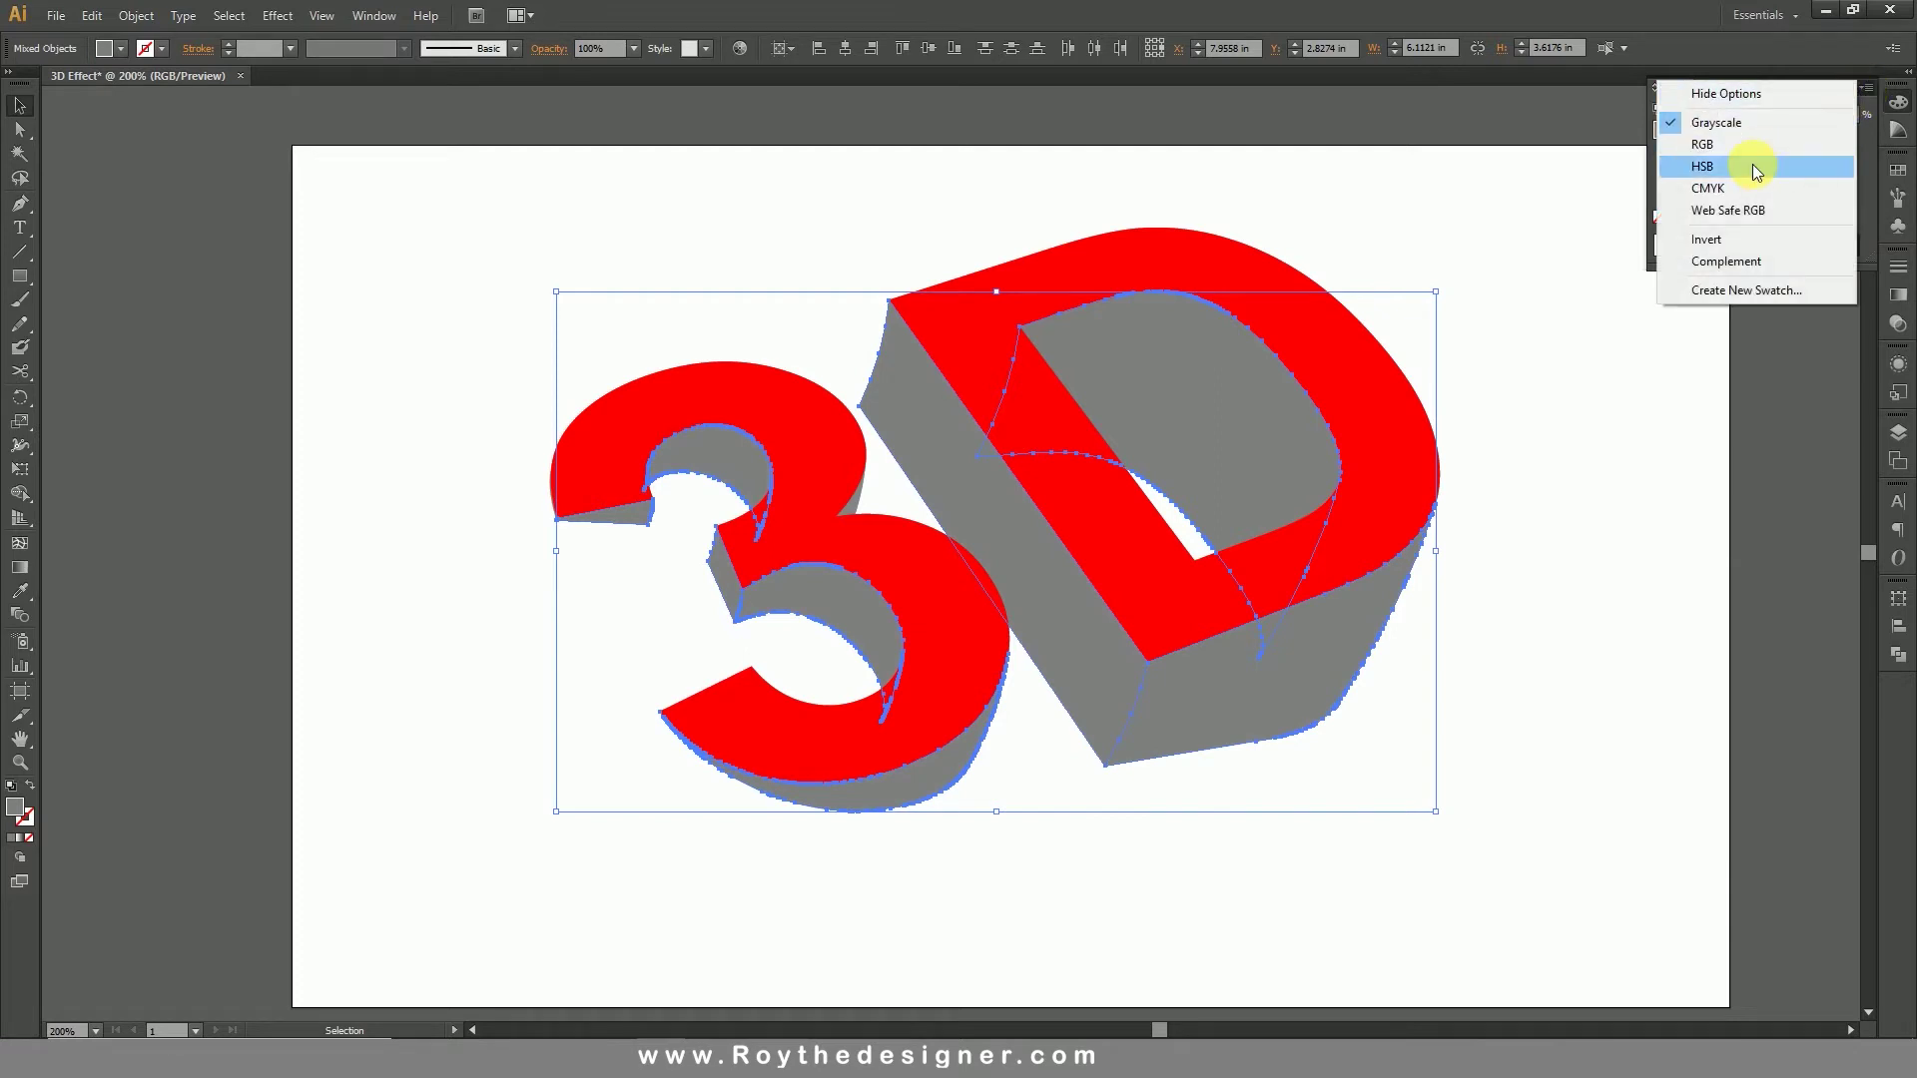
left_click(1823, 146)
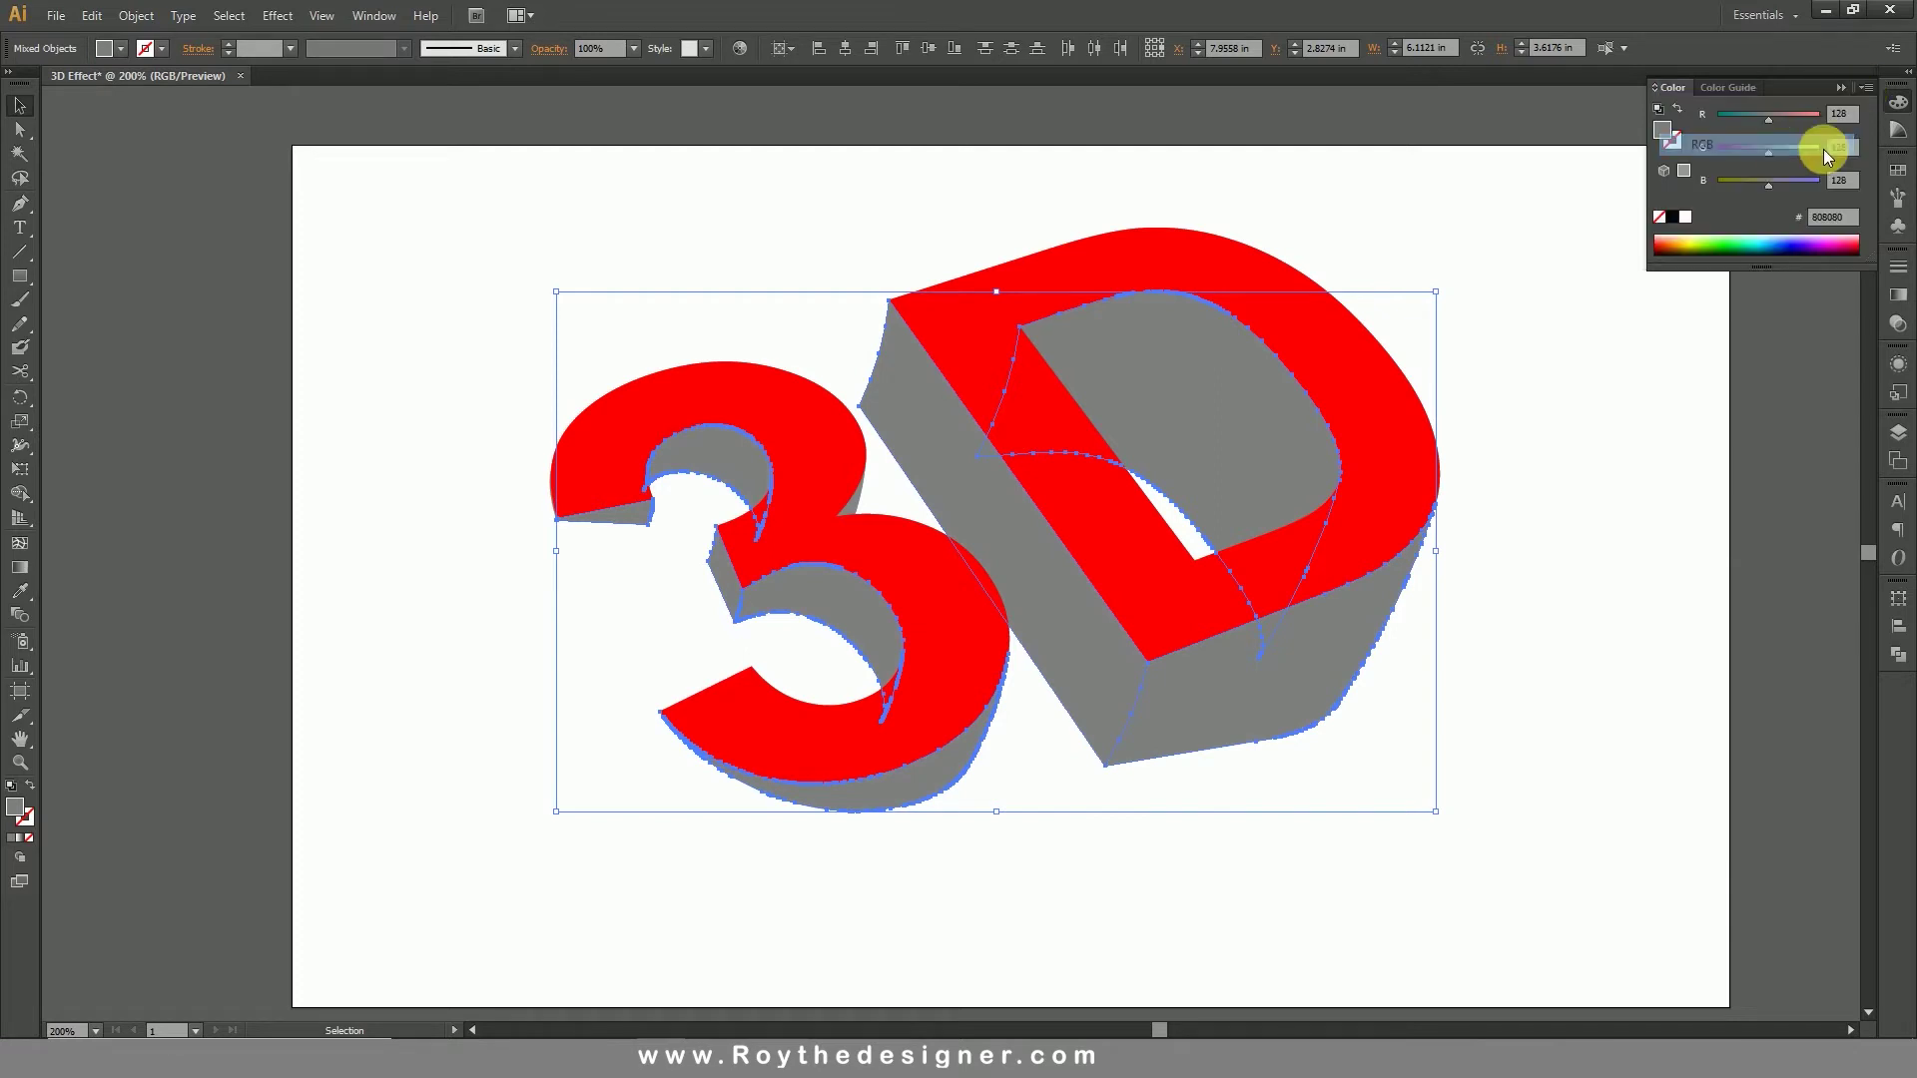
left_click(1673, 217)
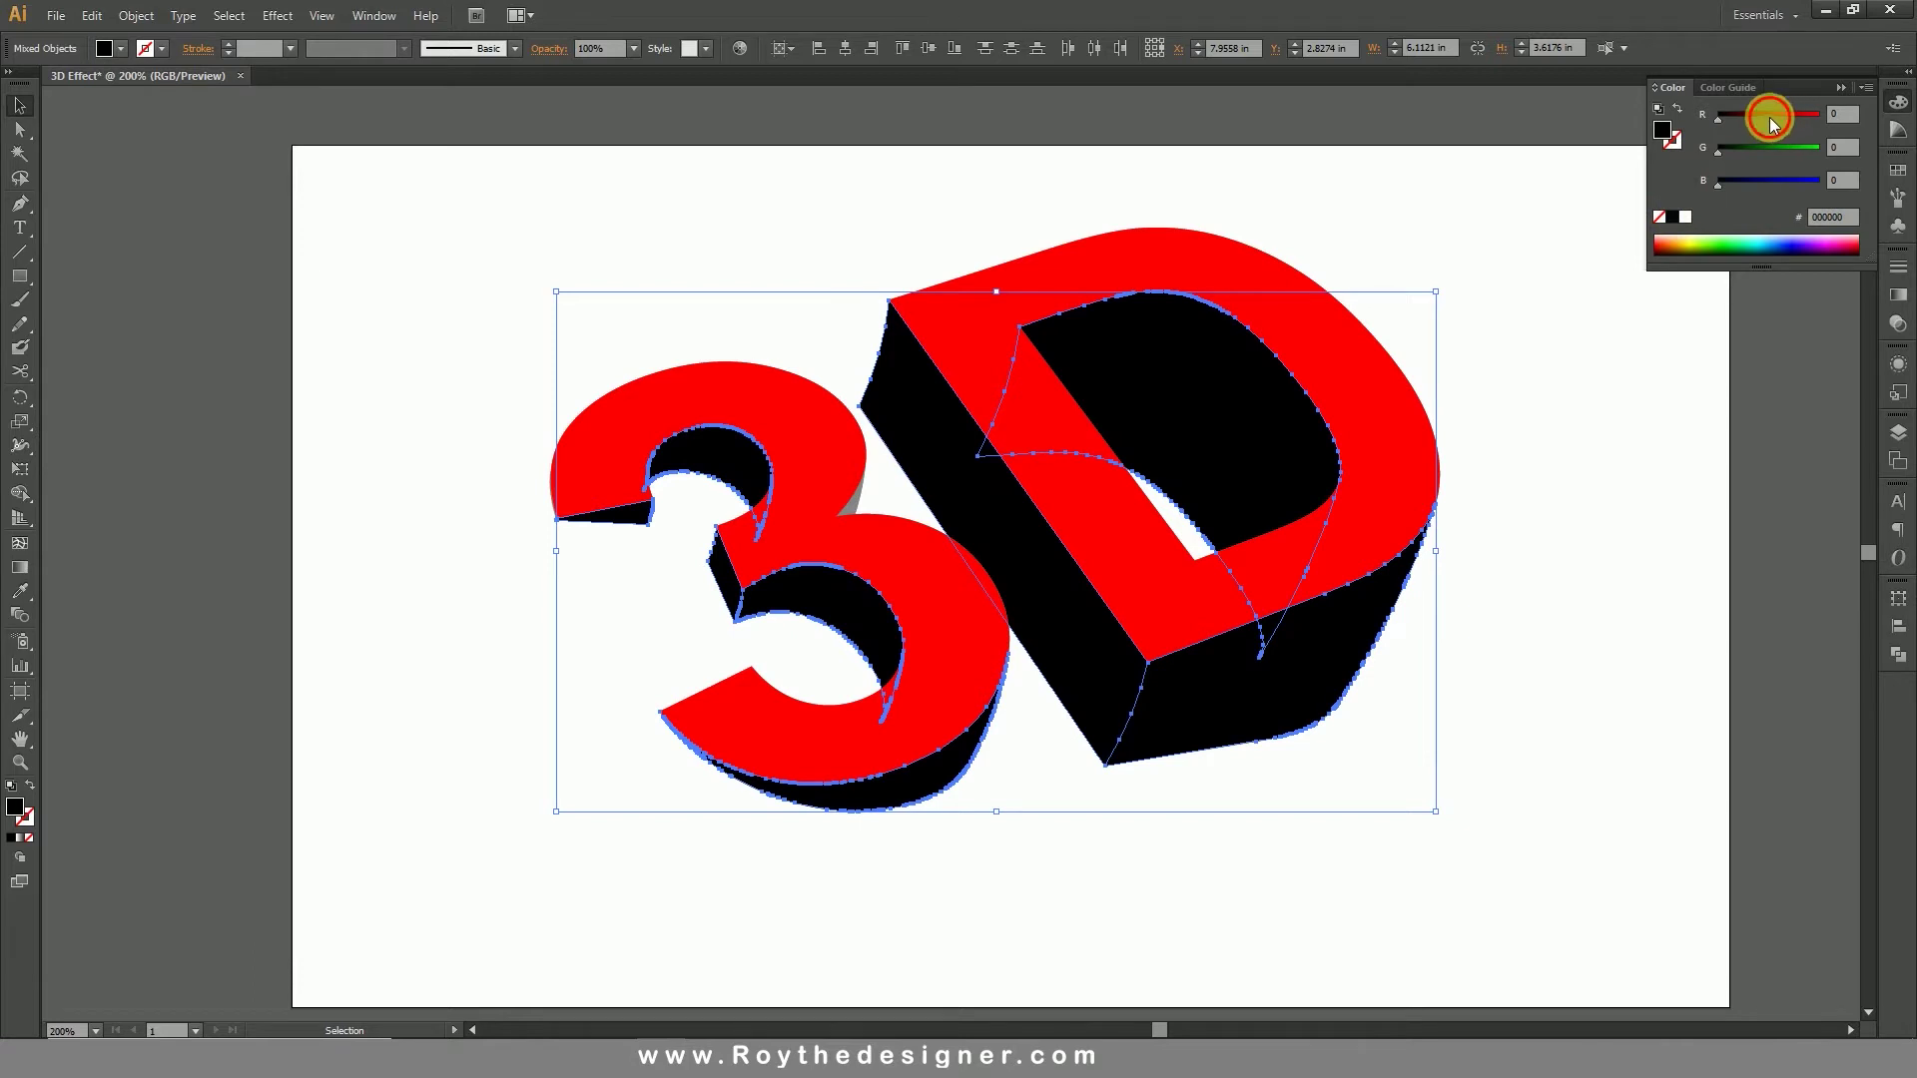
left_click_drag(1770, 119, 1795, 117)
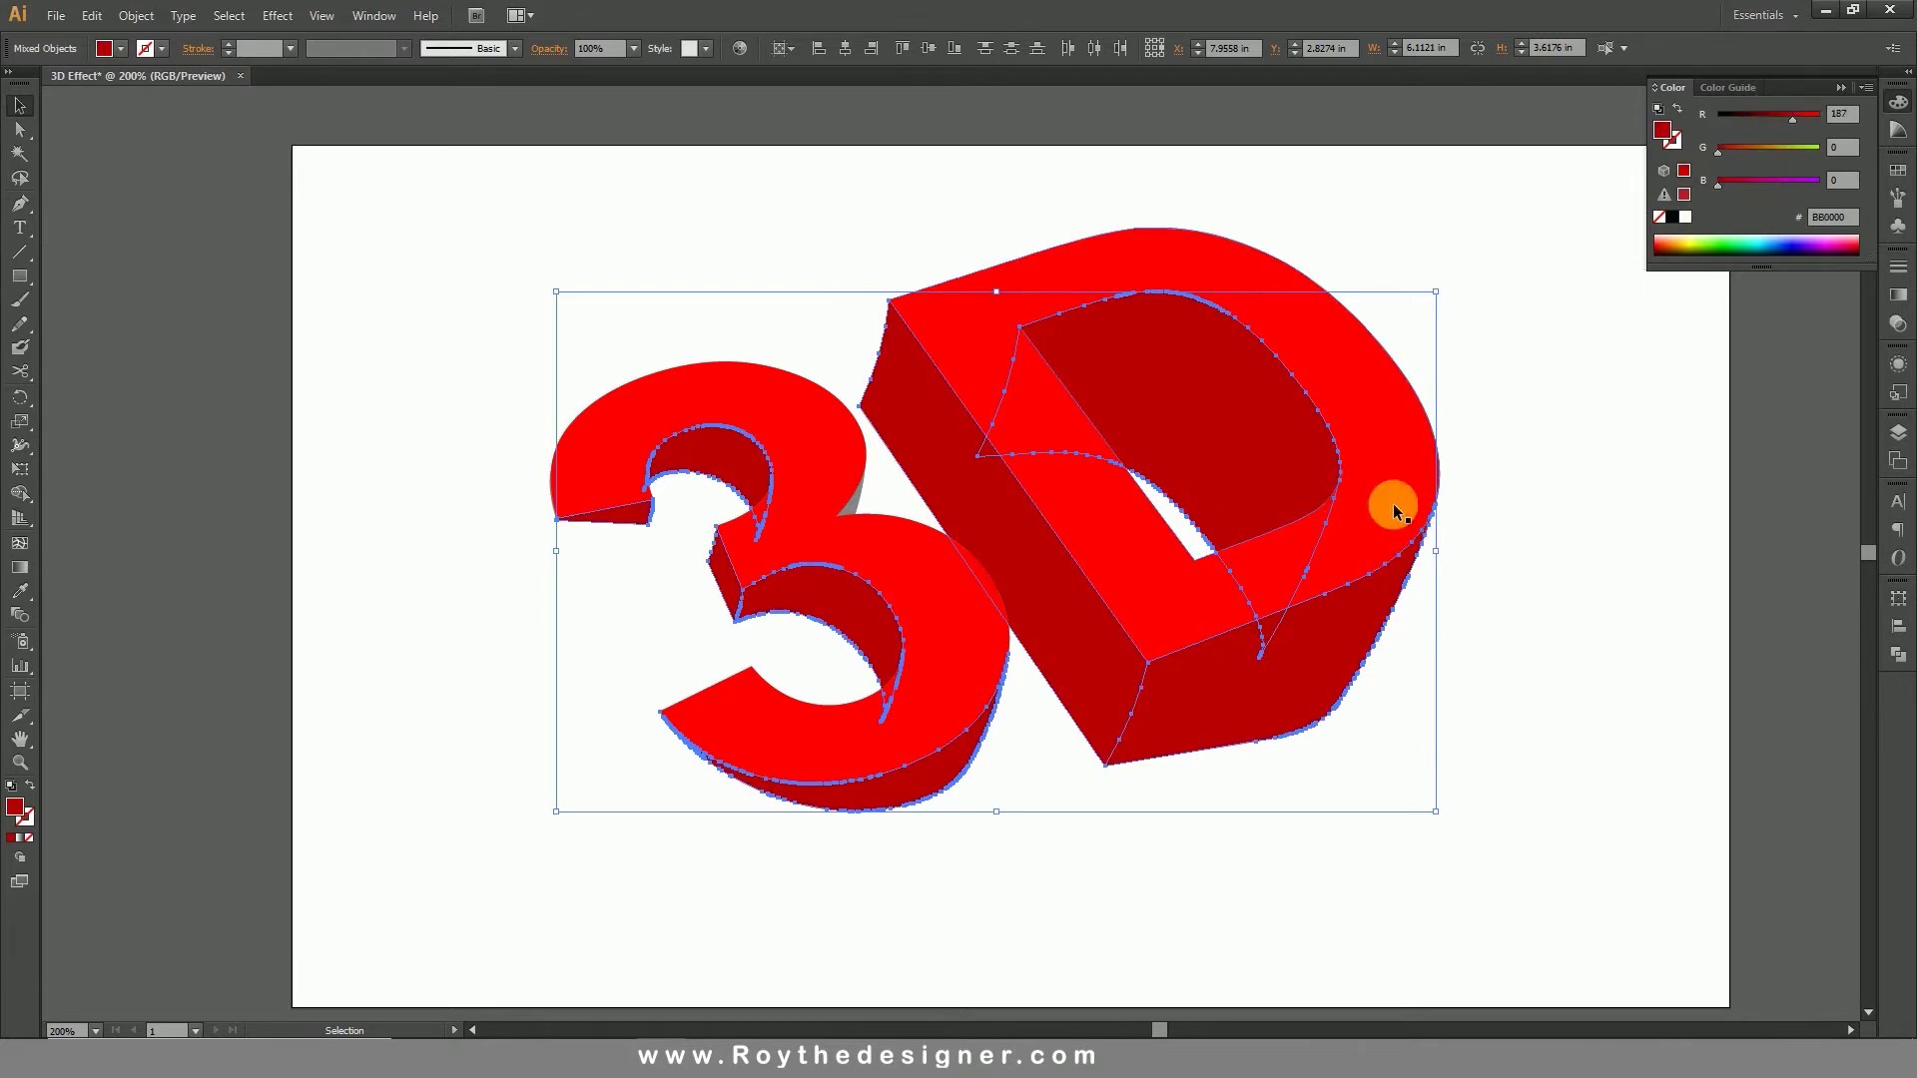
left_click(1565, 511)
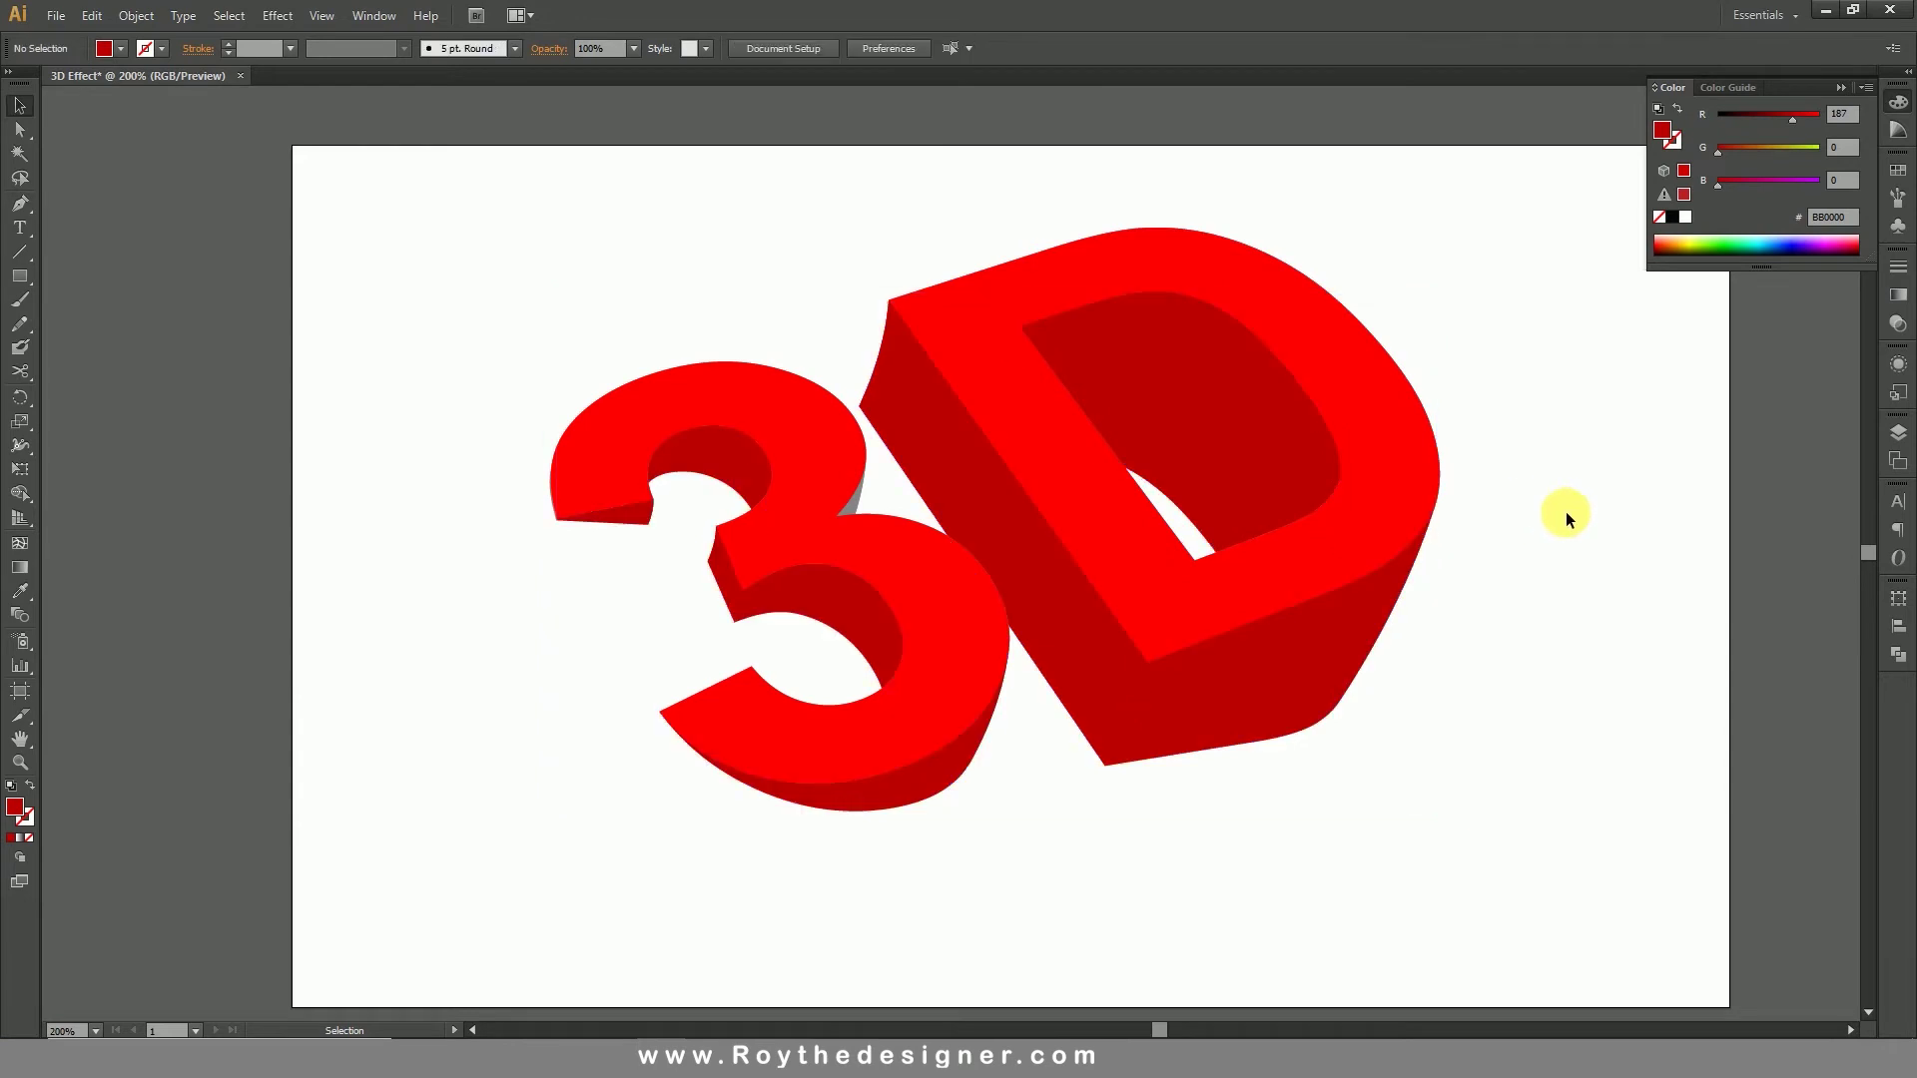
Step: Copy the bright red front faces of the "D" and the "3" and paste the duplicates in front
left_click(1369, 531)
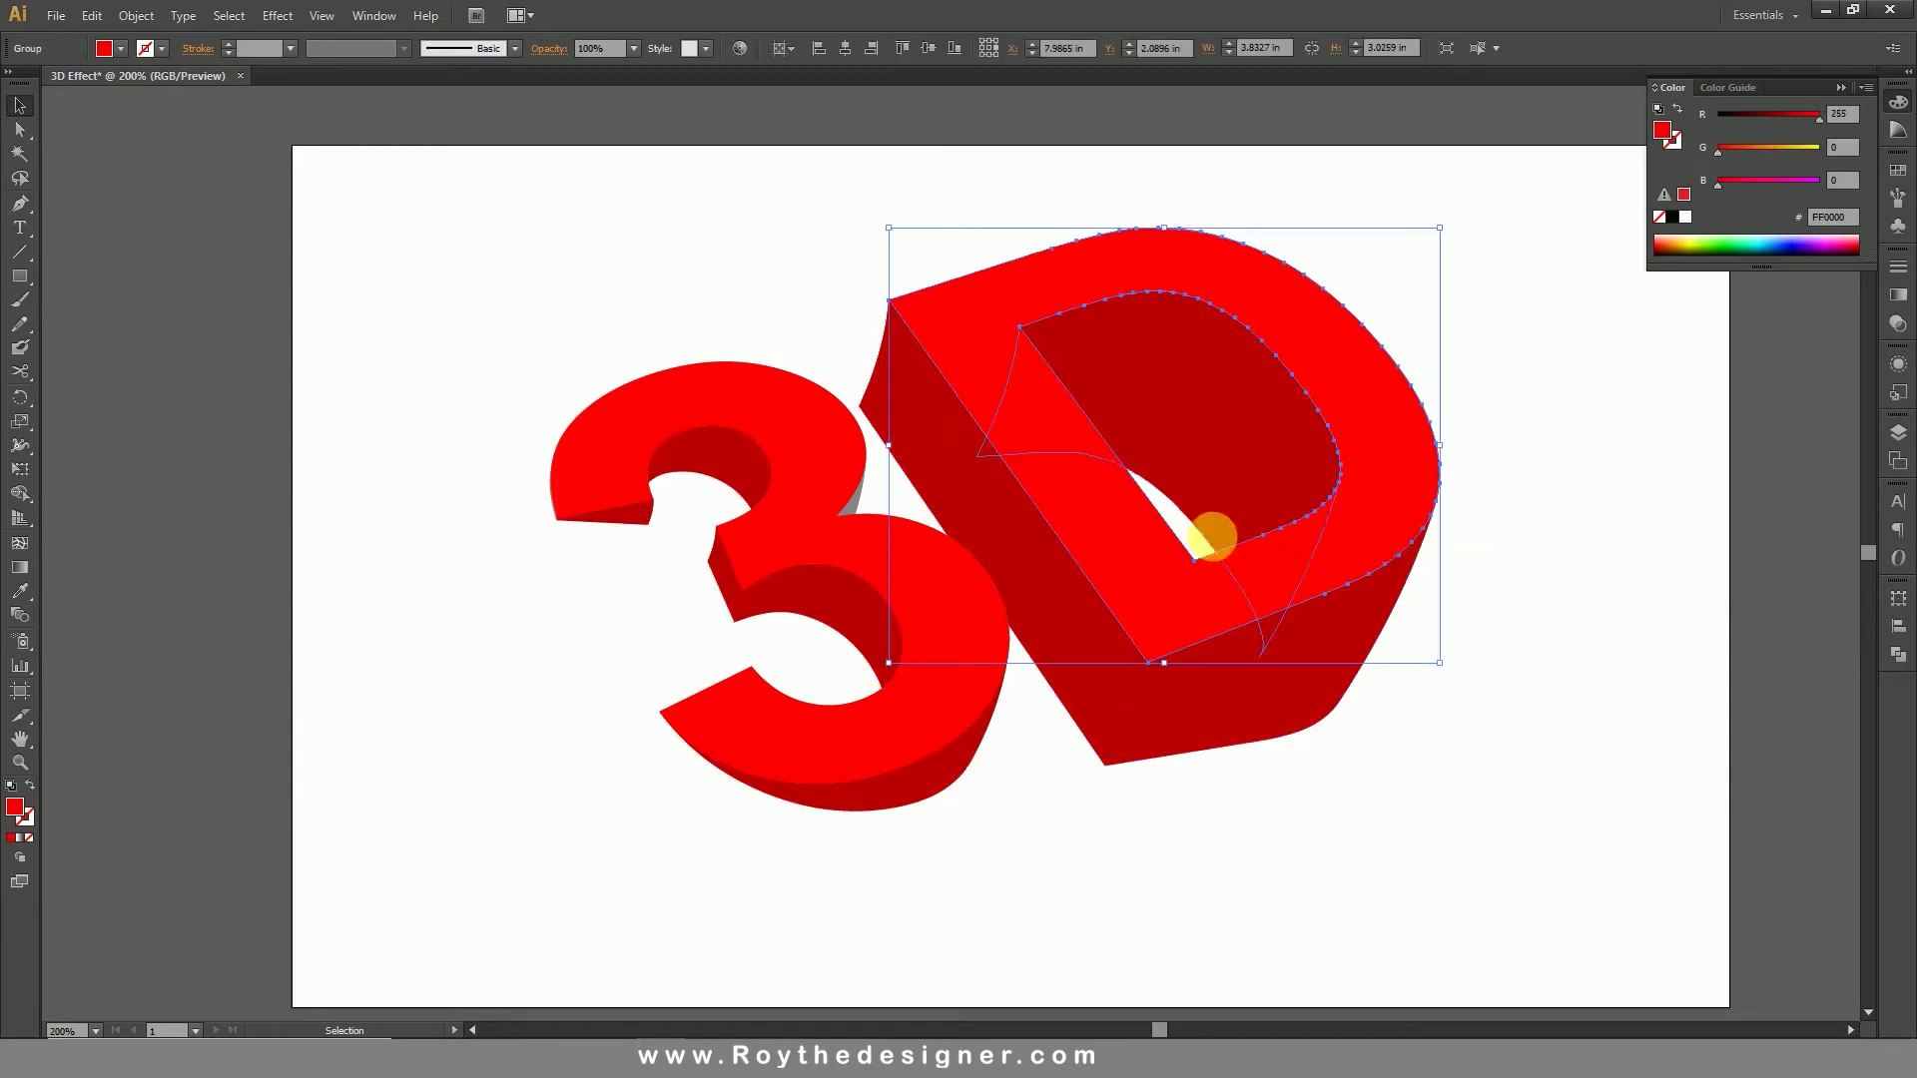
left_click(921, 572, "shift")
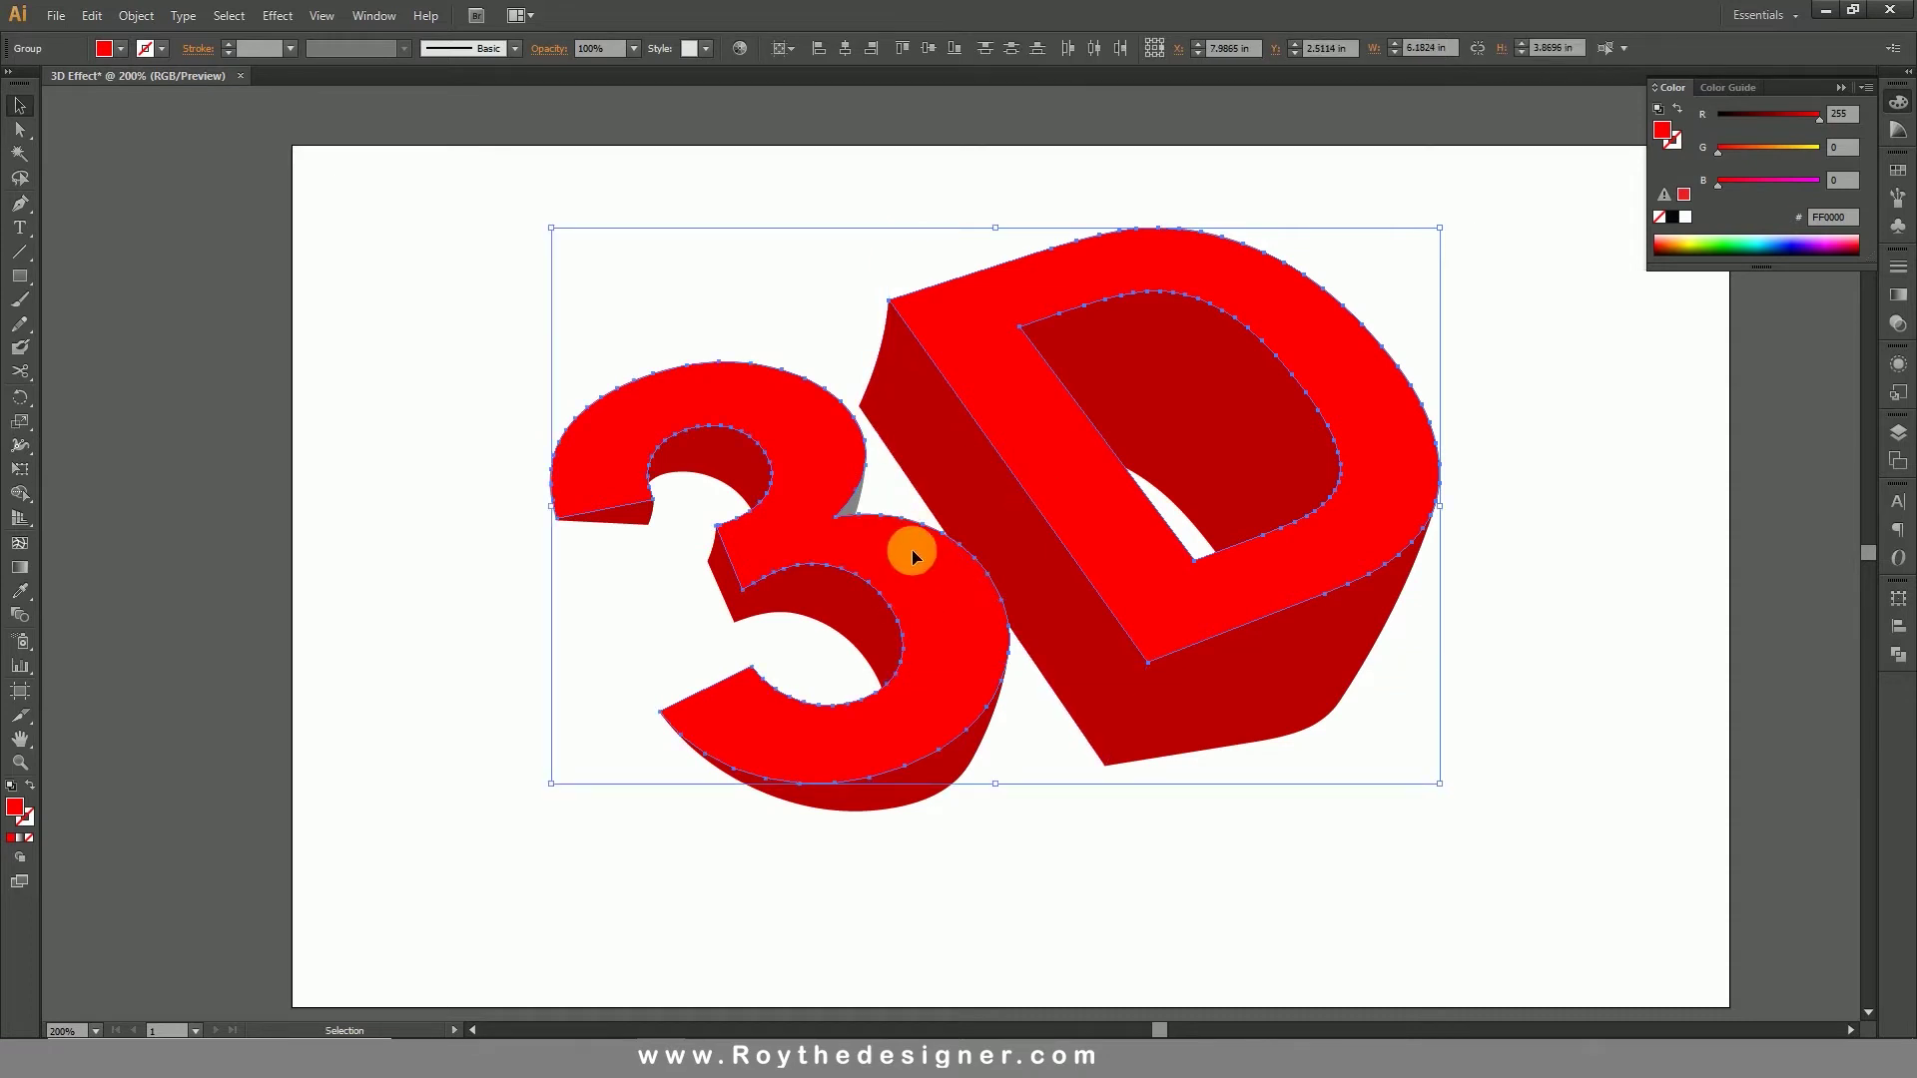
left_click(130, 18)
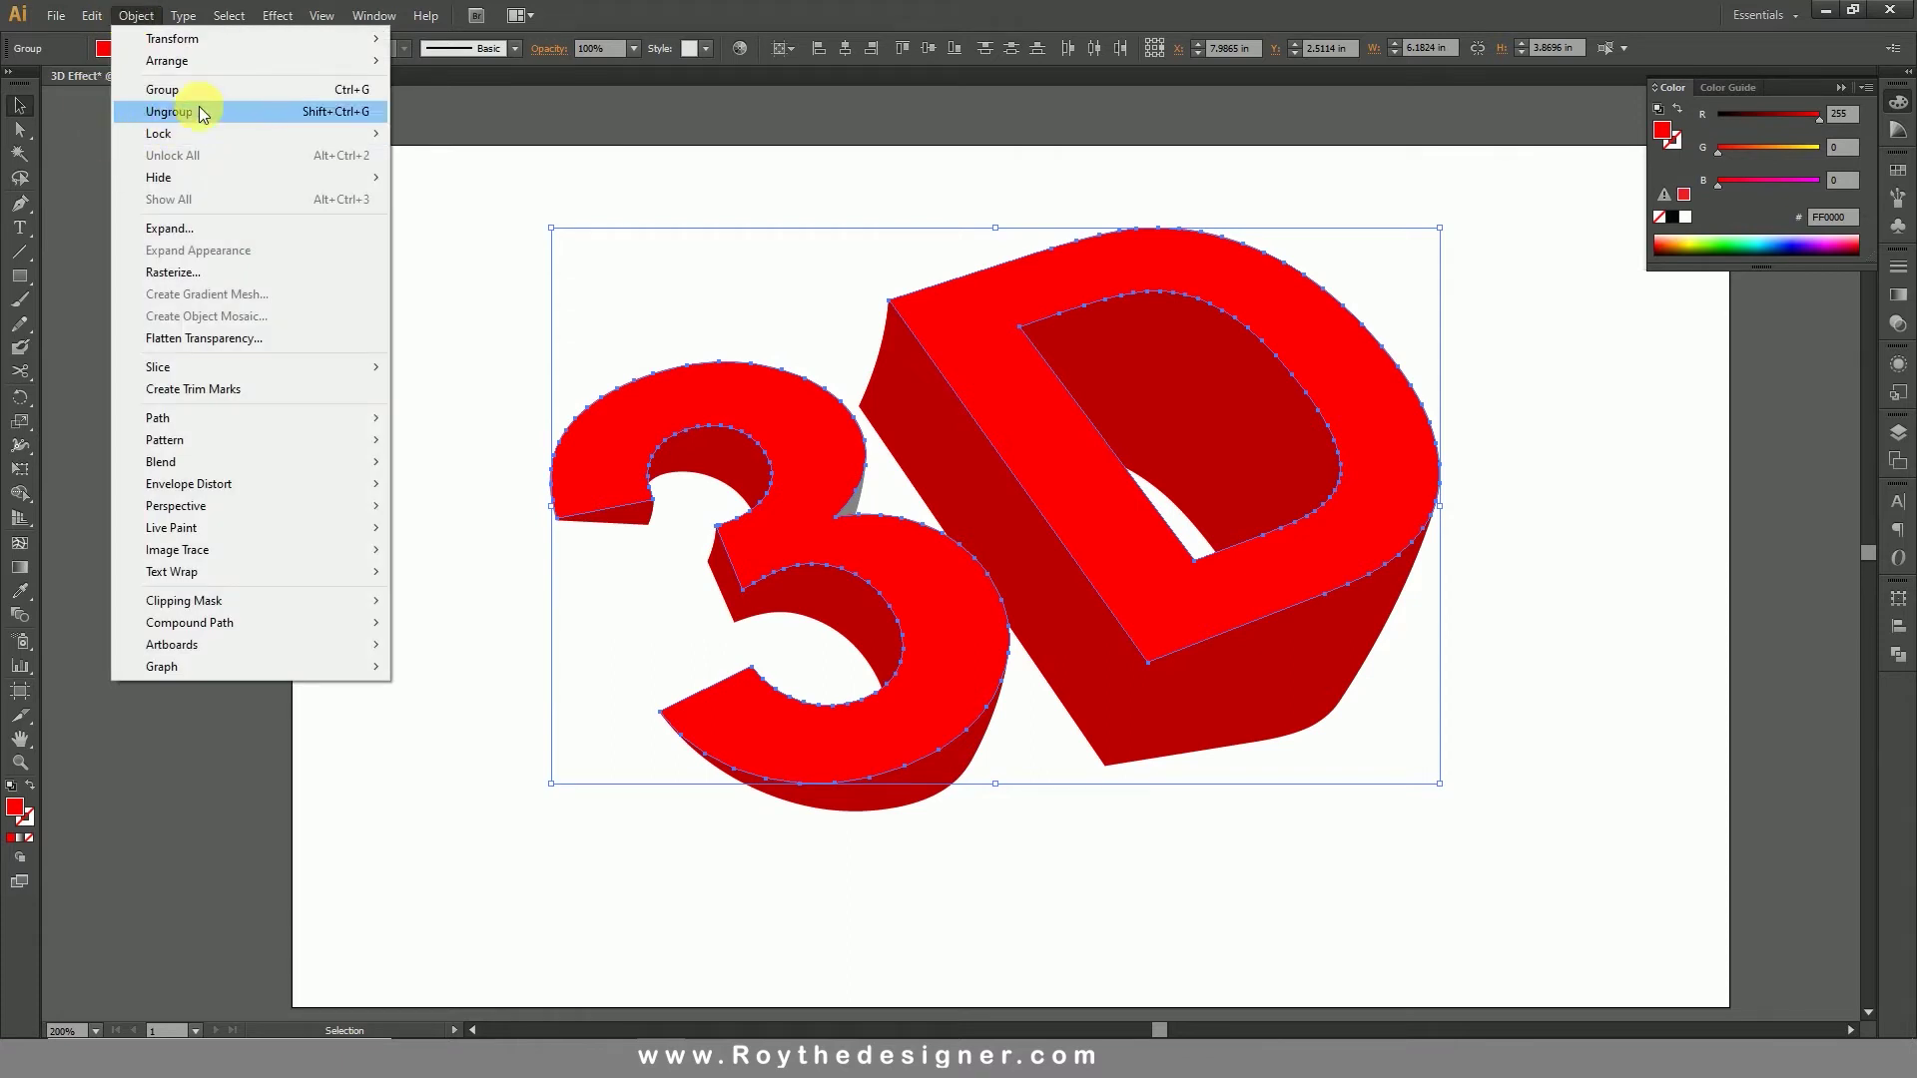
mouse_move(92, 16)
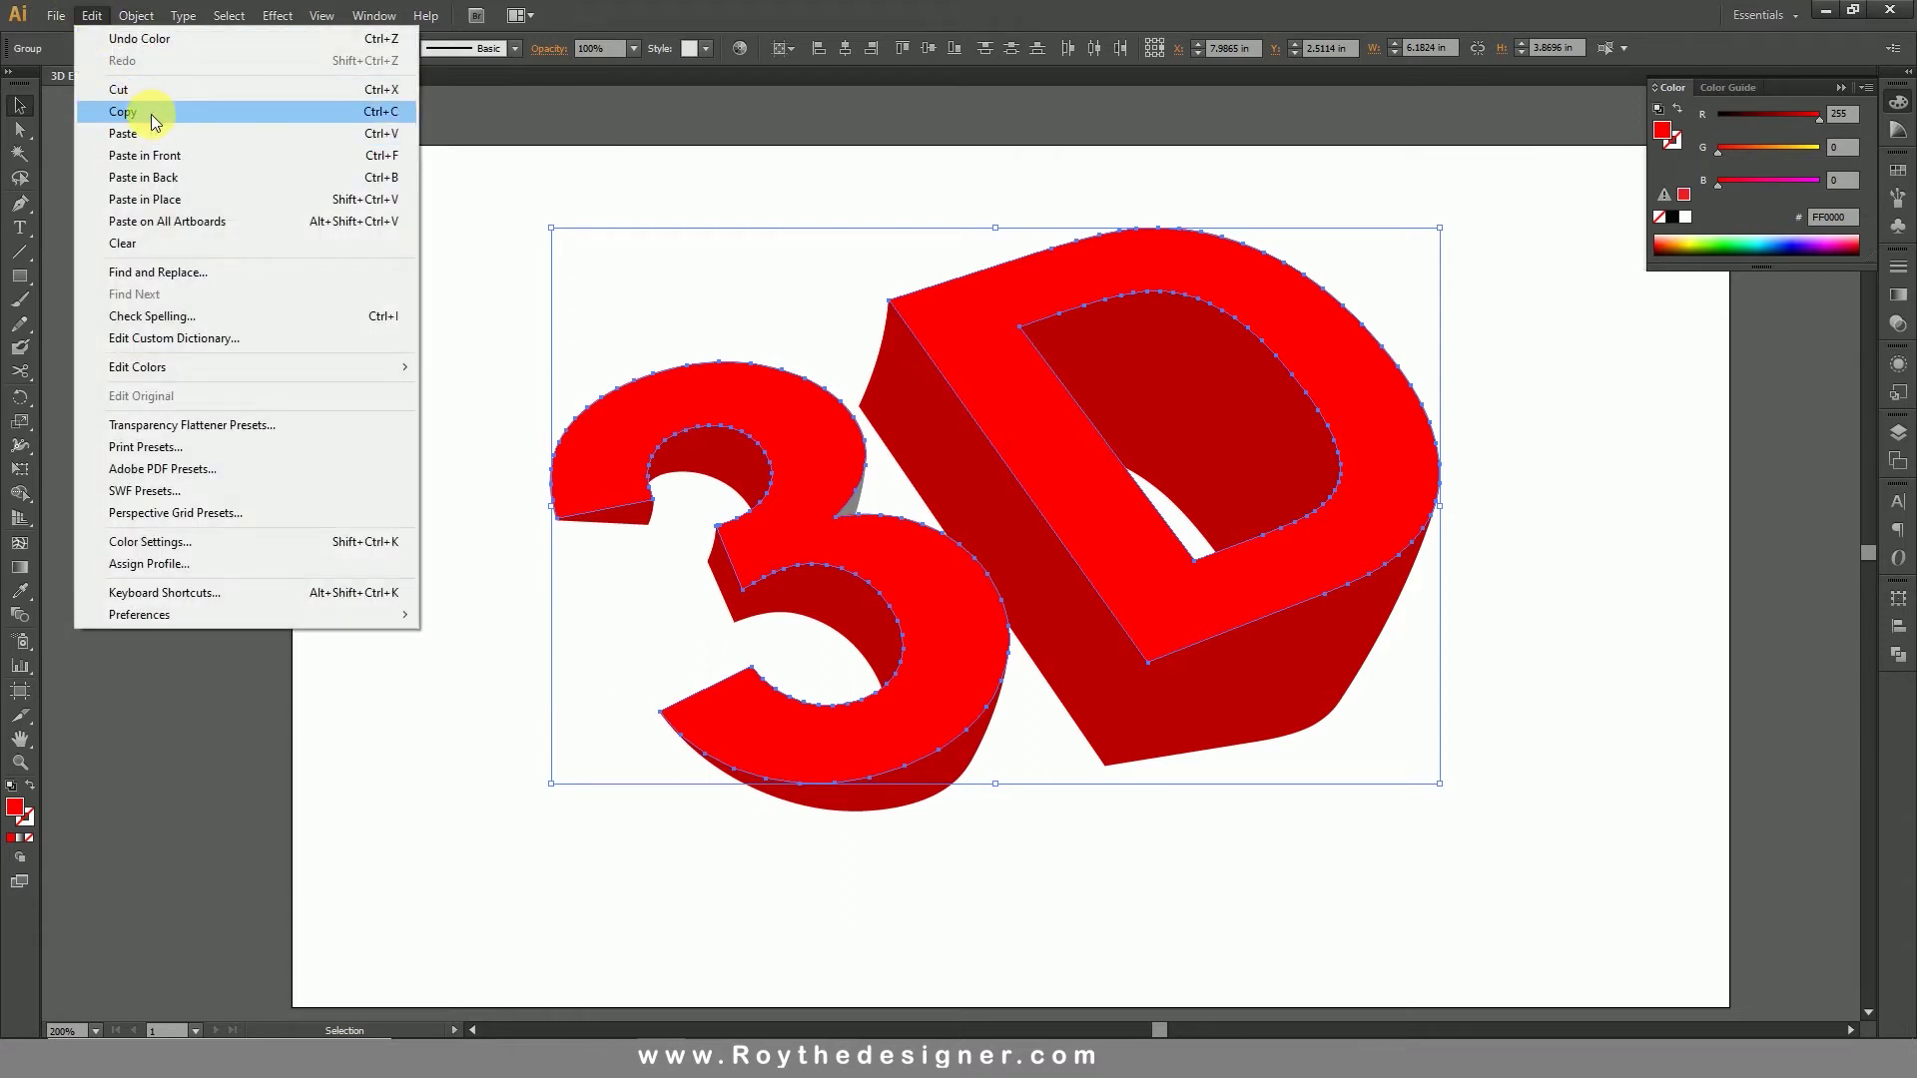
left_click(155, 122)
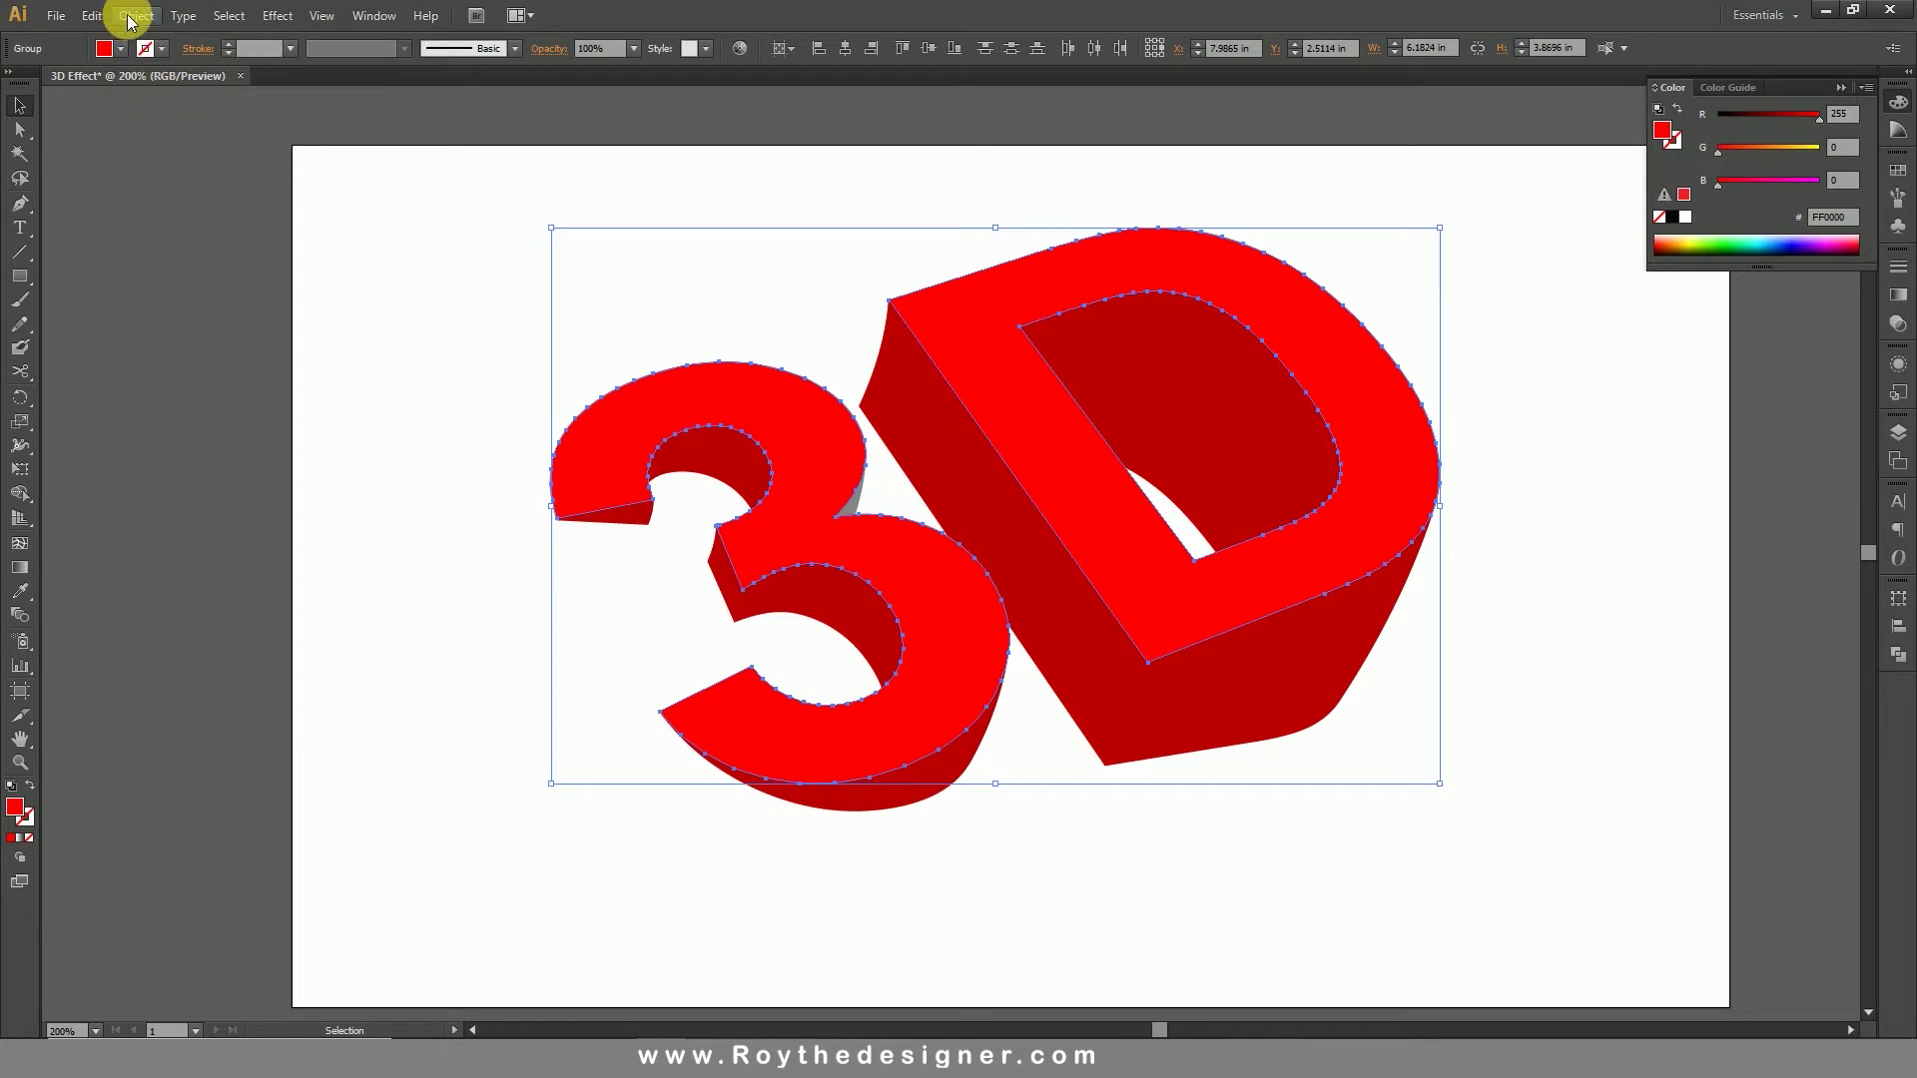
left_click(92, 16)
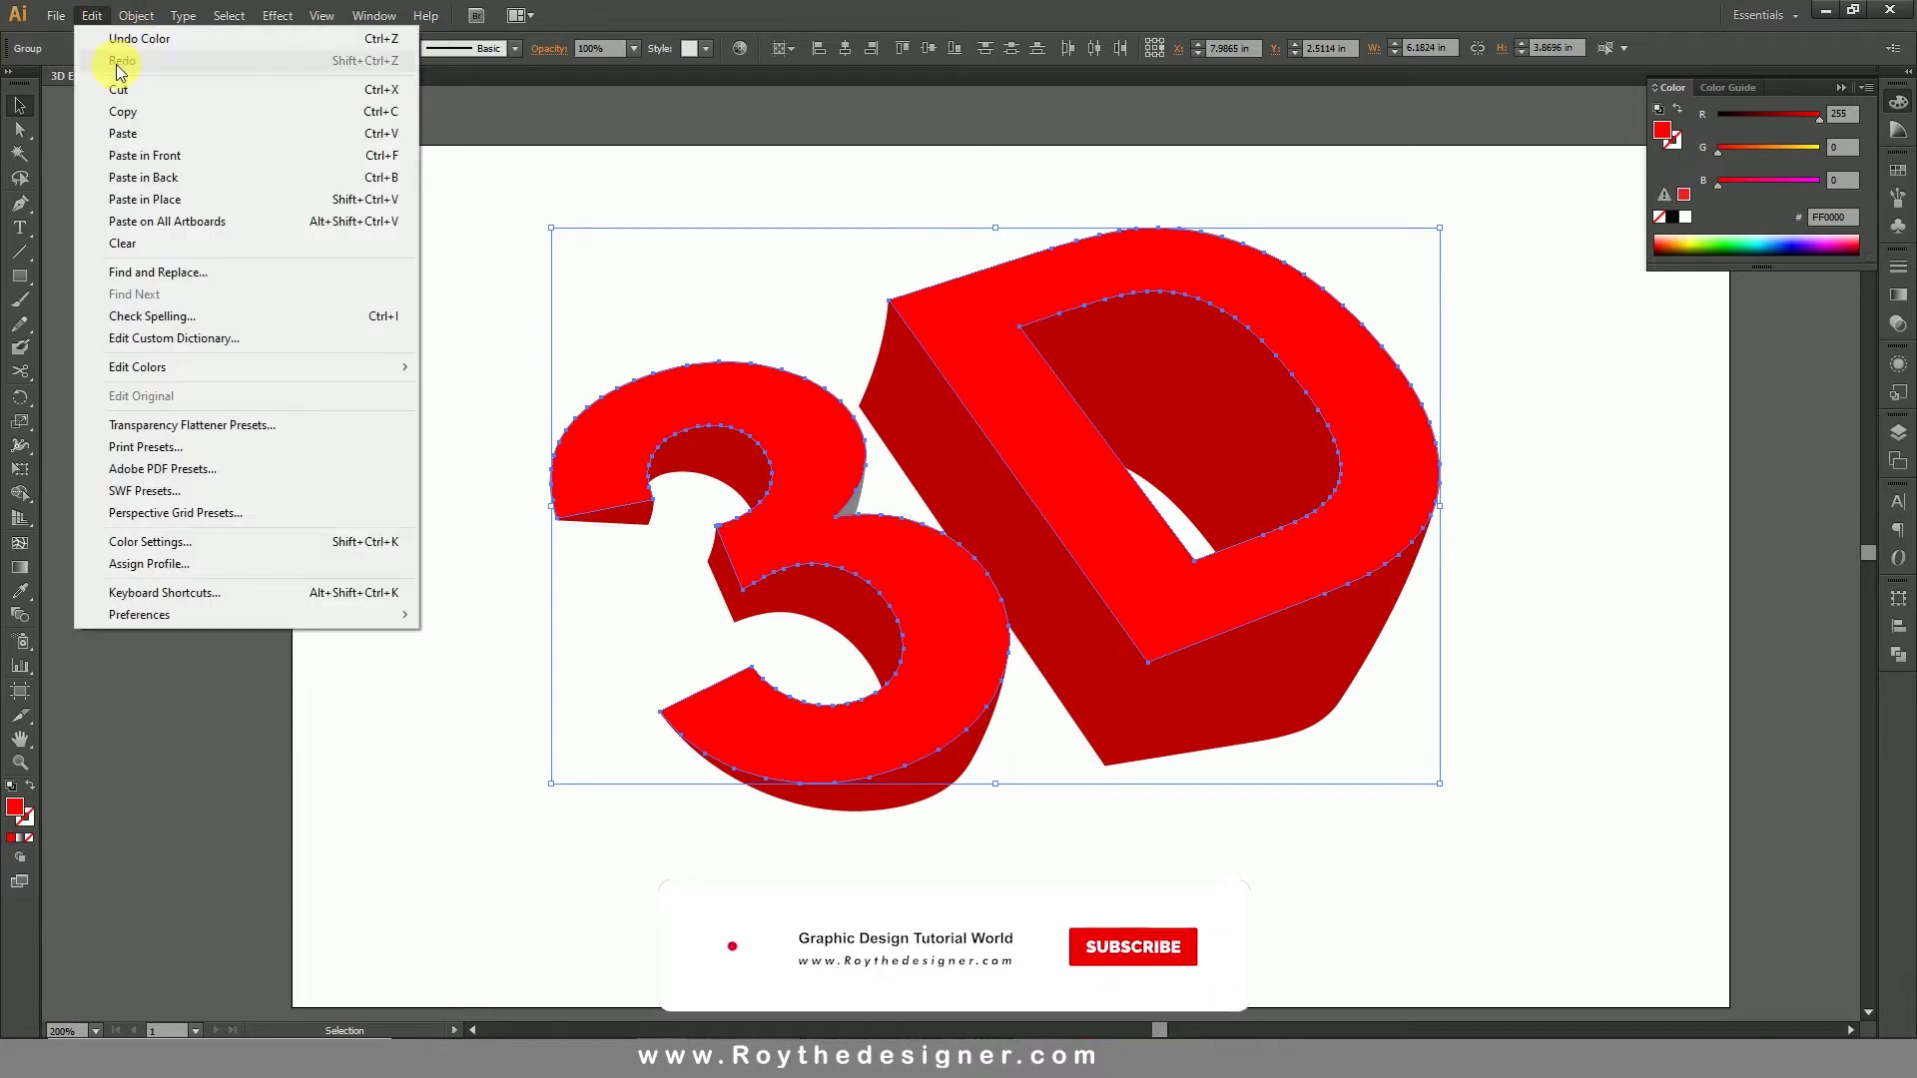
left_click(170, 156)
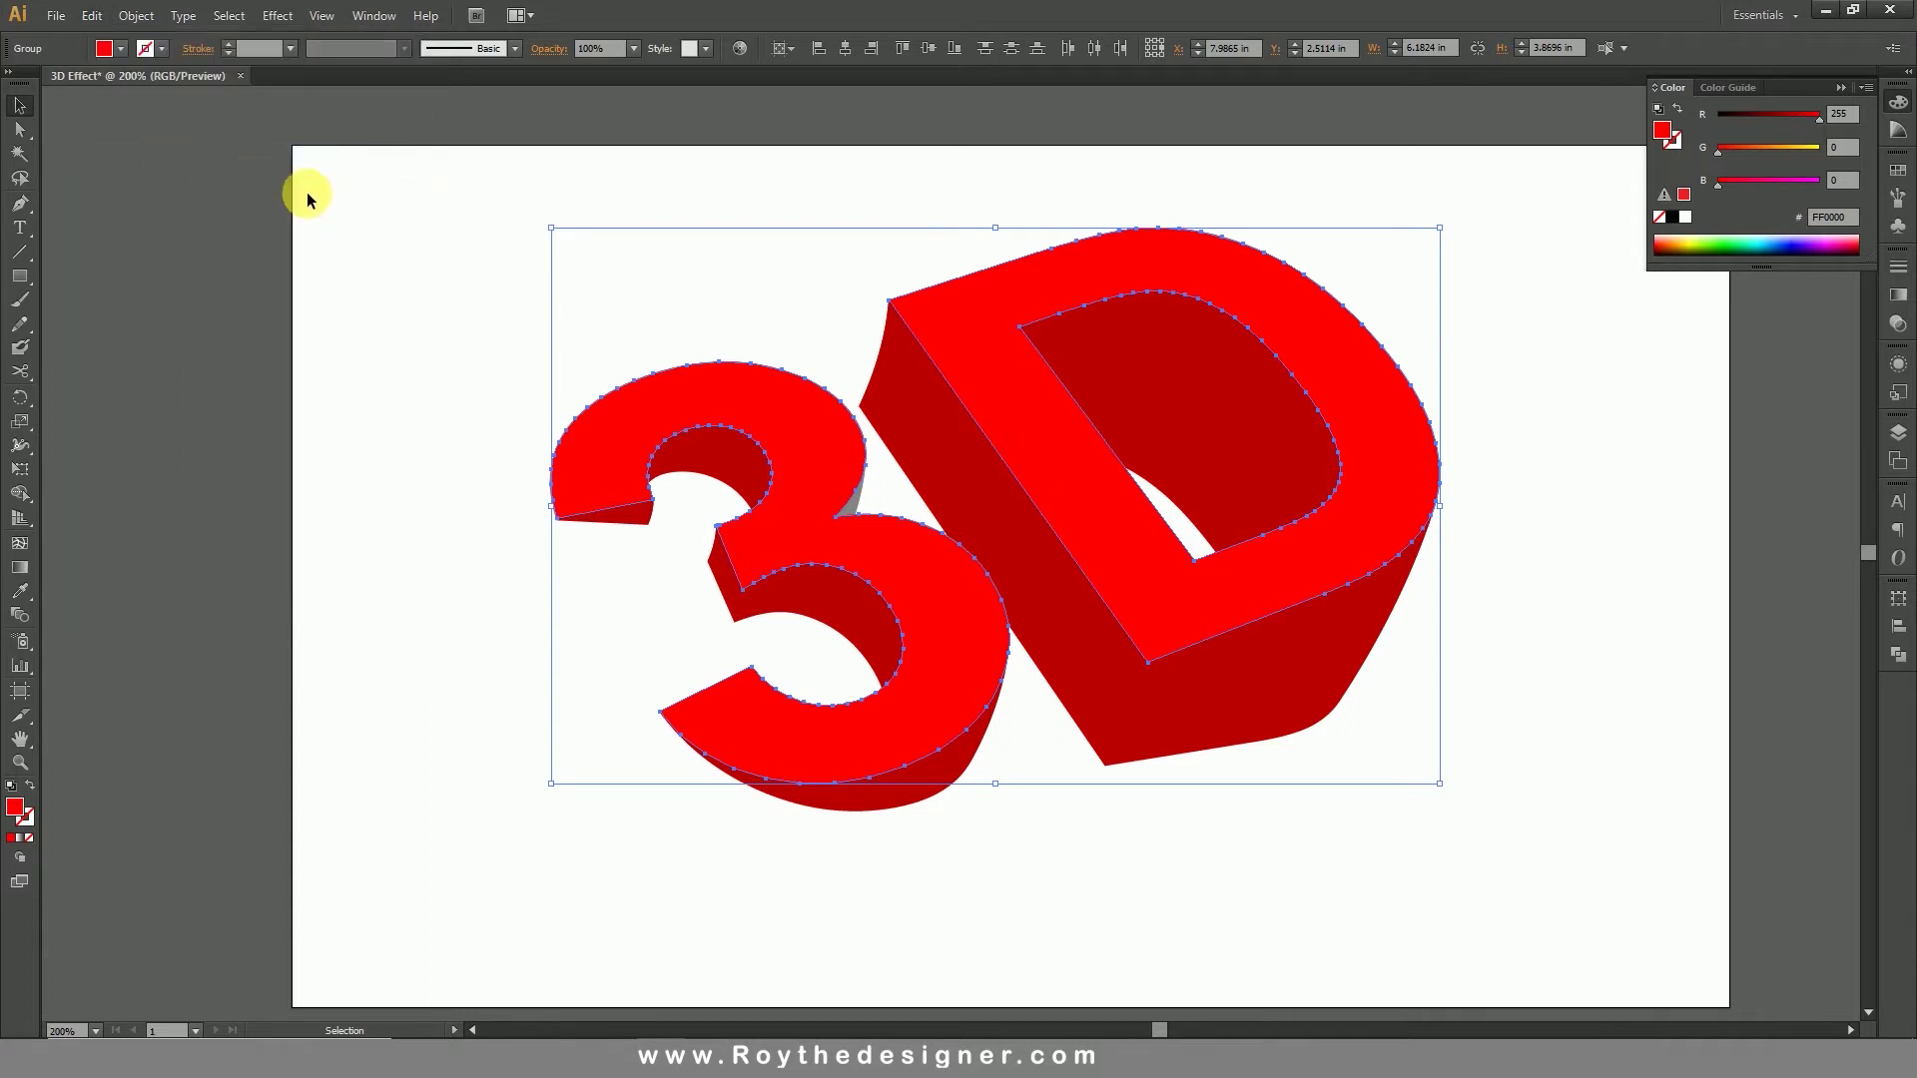
Step: Hide the pasted duplicates of the front faces
left_click(143, 16)
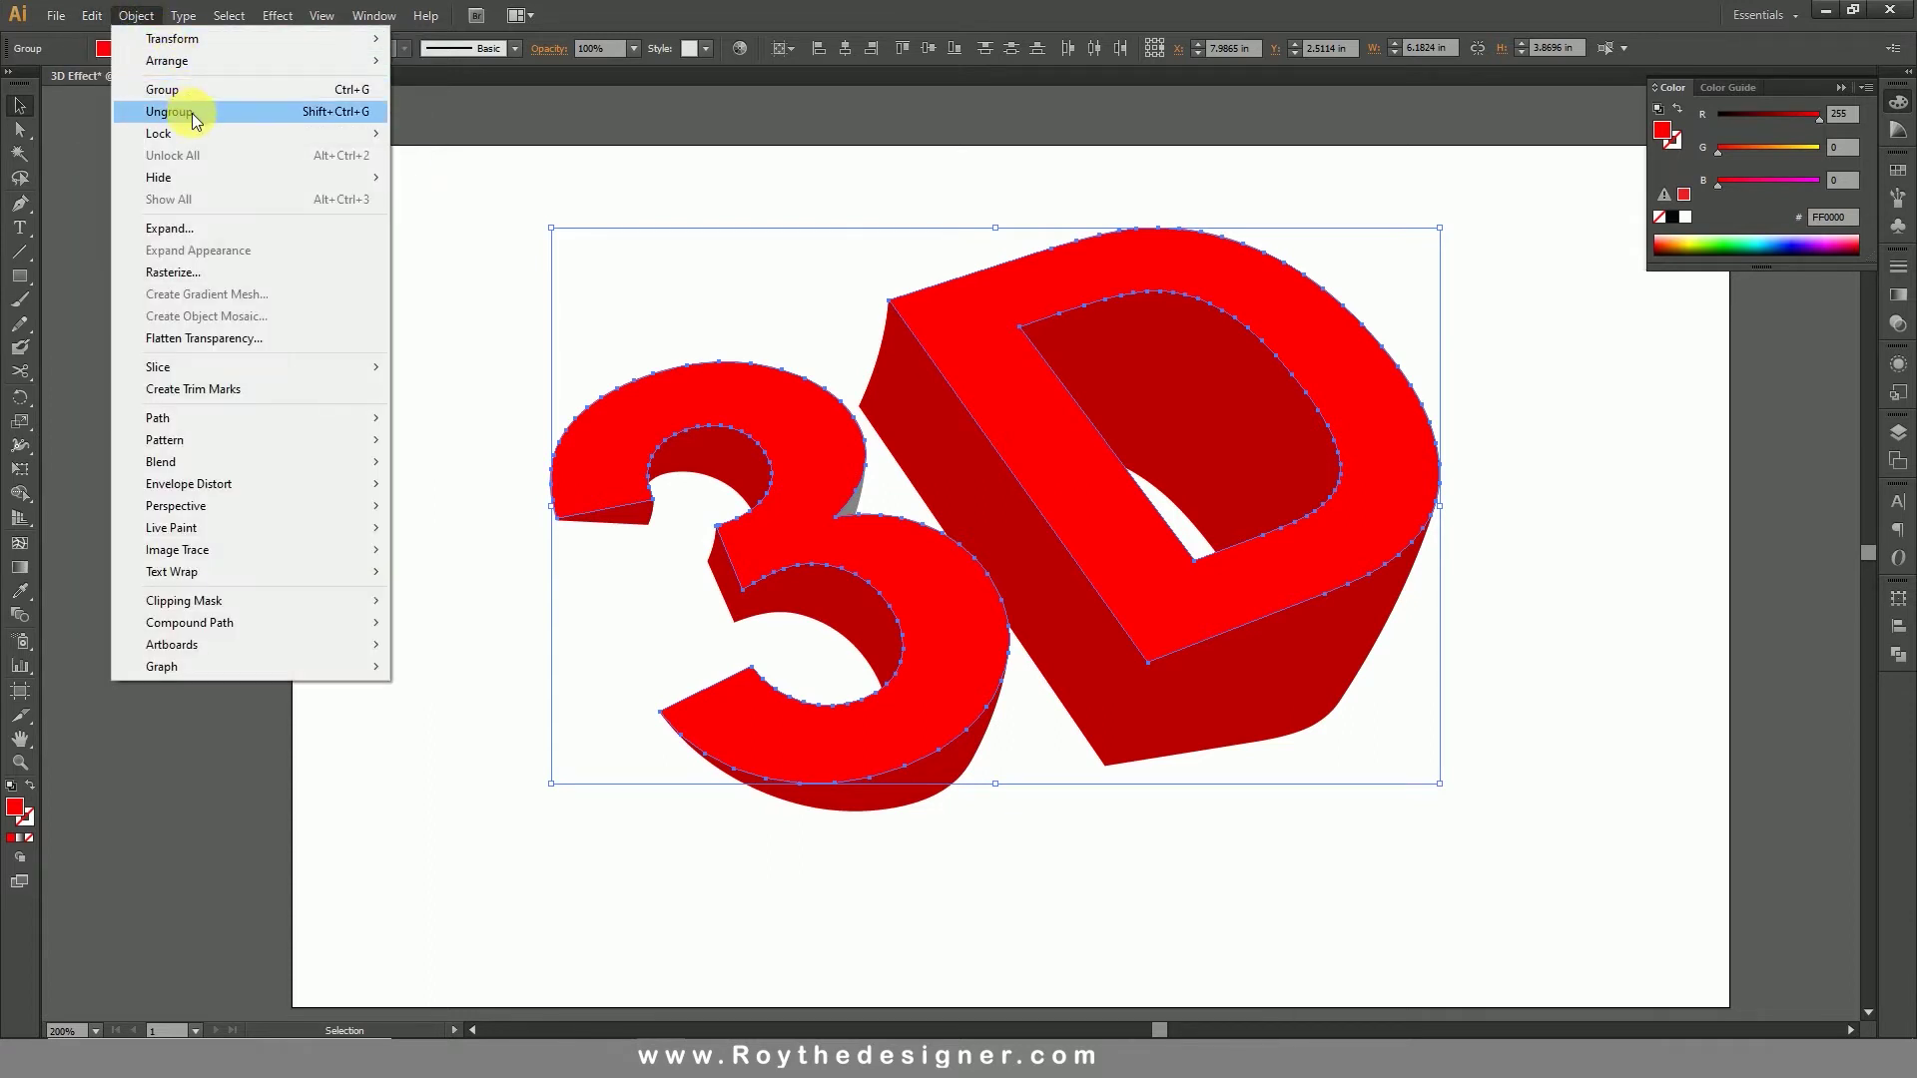
mouse_move(291, 181)
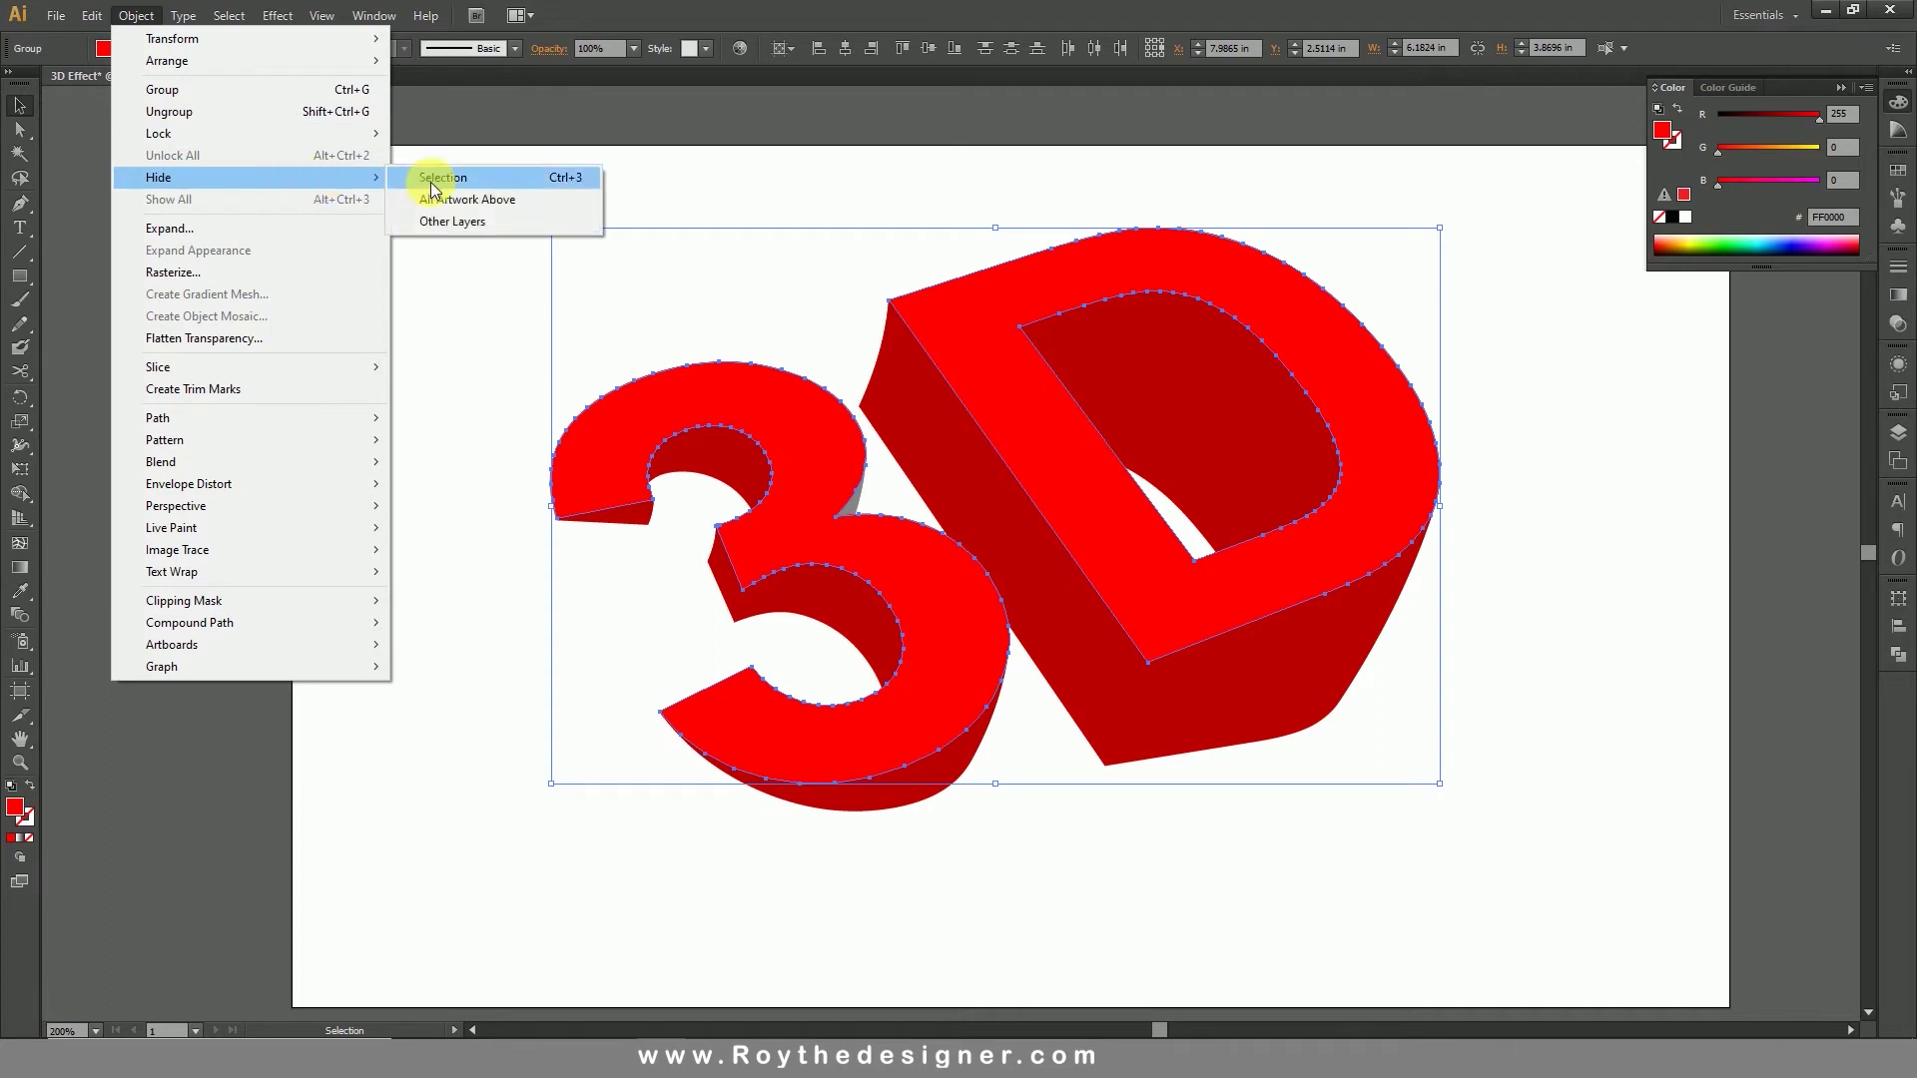
left_click(499, 185)
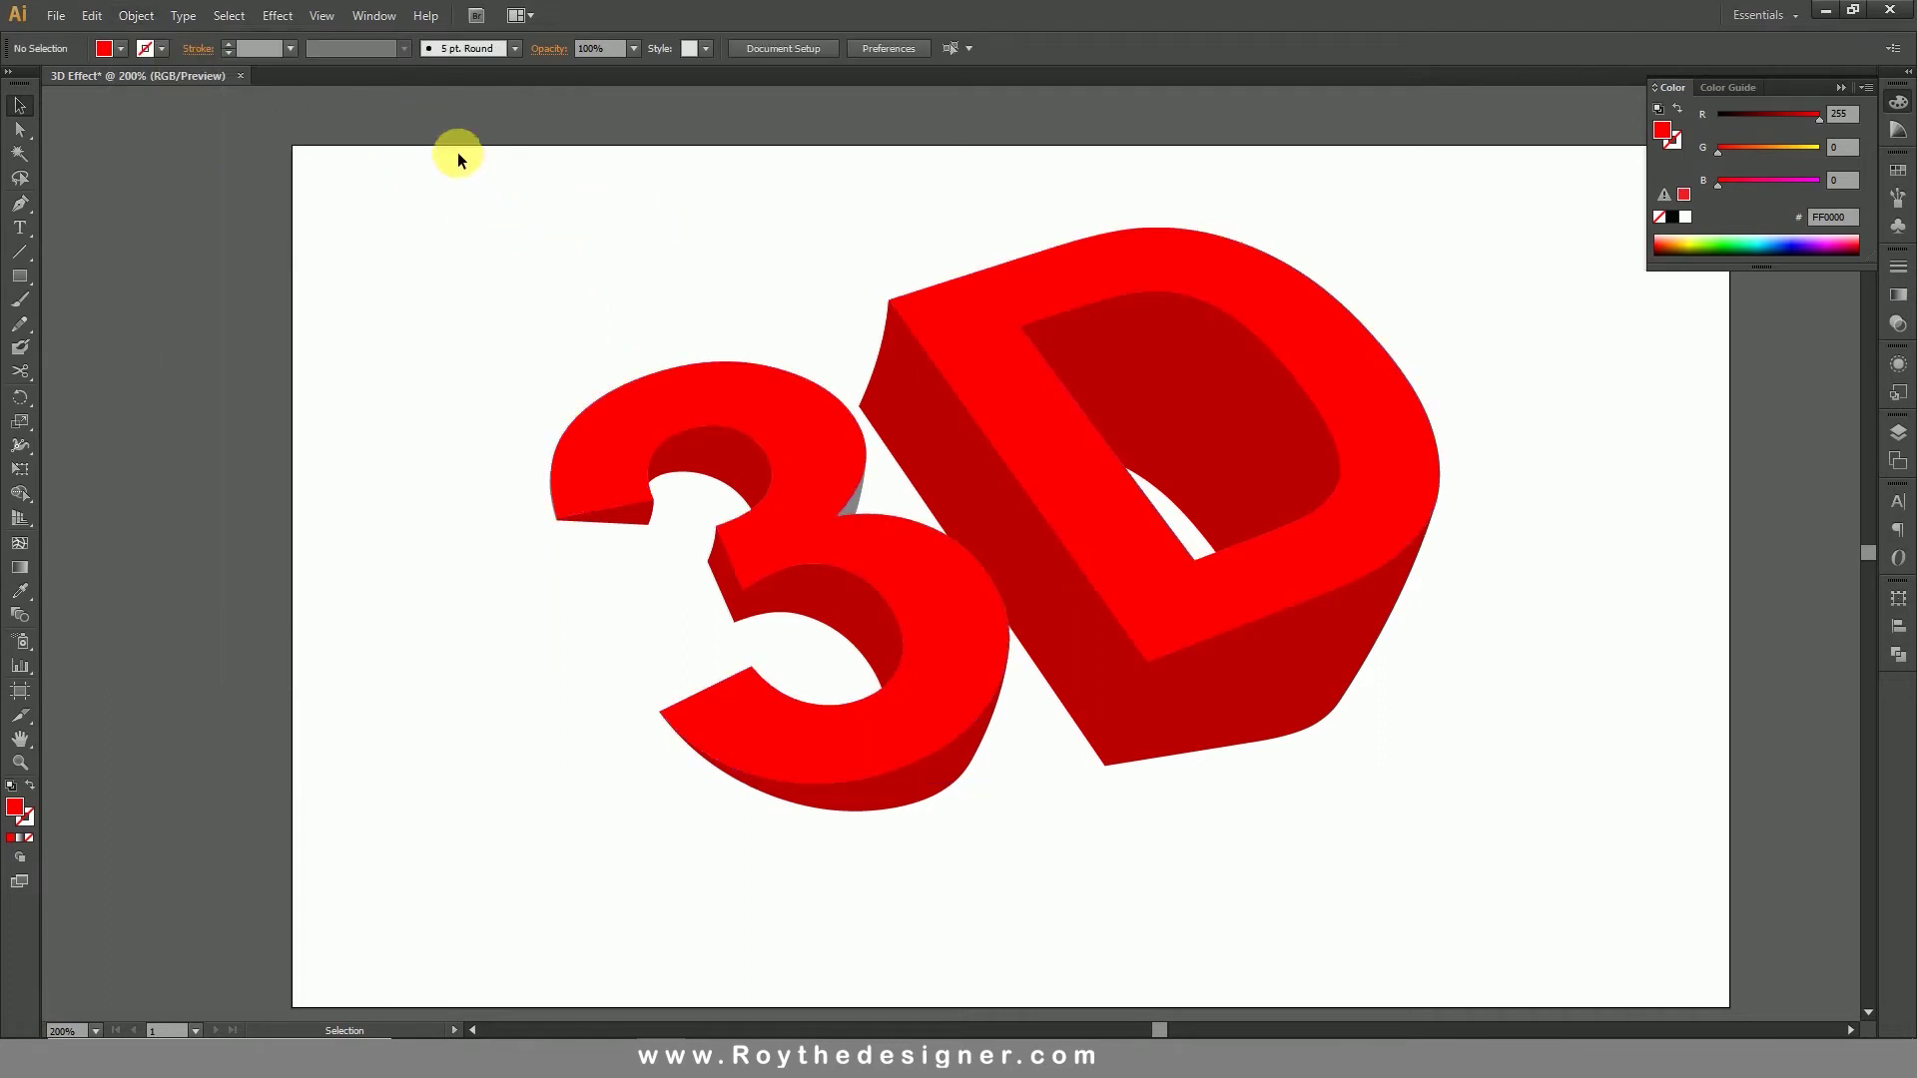
Step: Select all the visible "3D" artwork and lock it
left_click_drag(457, 152, 1532, 858)
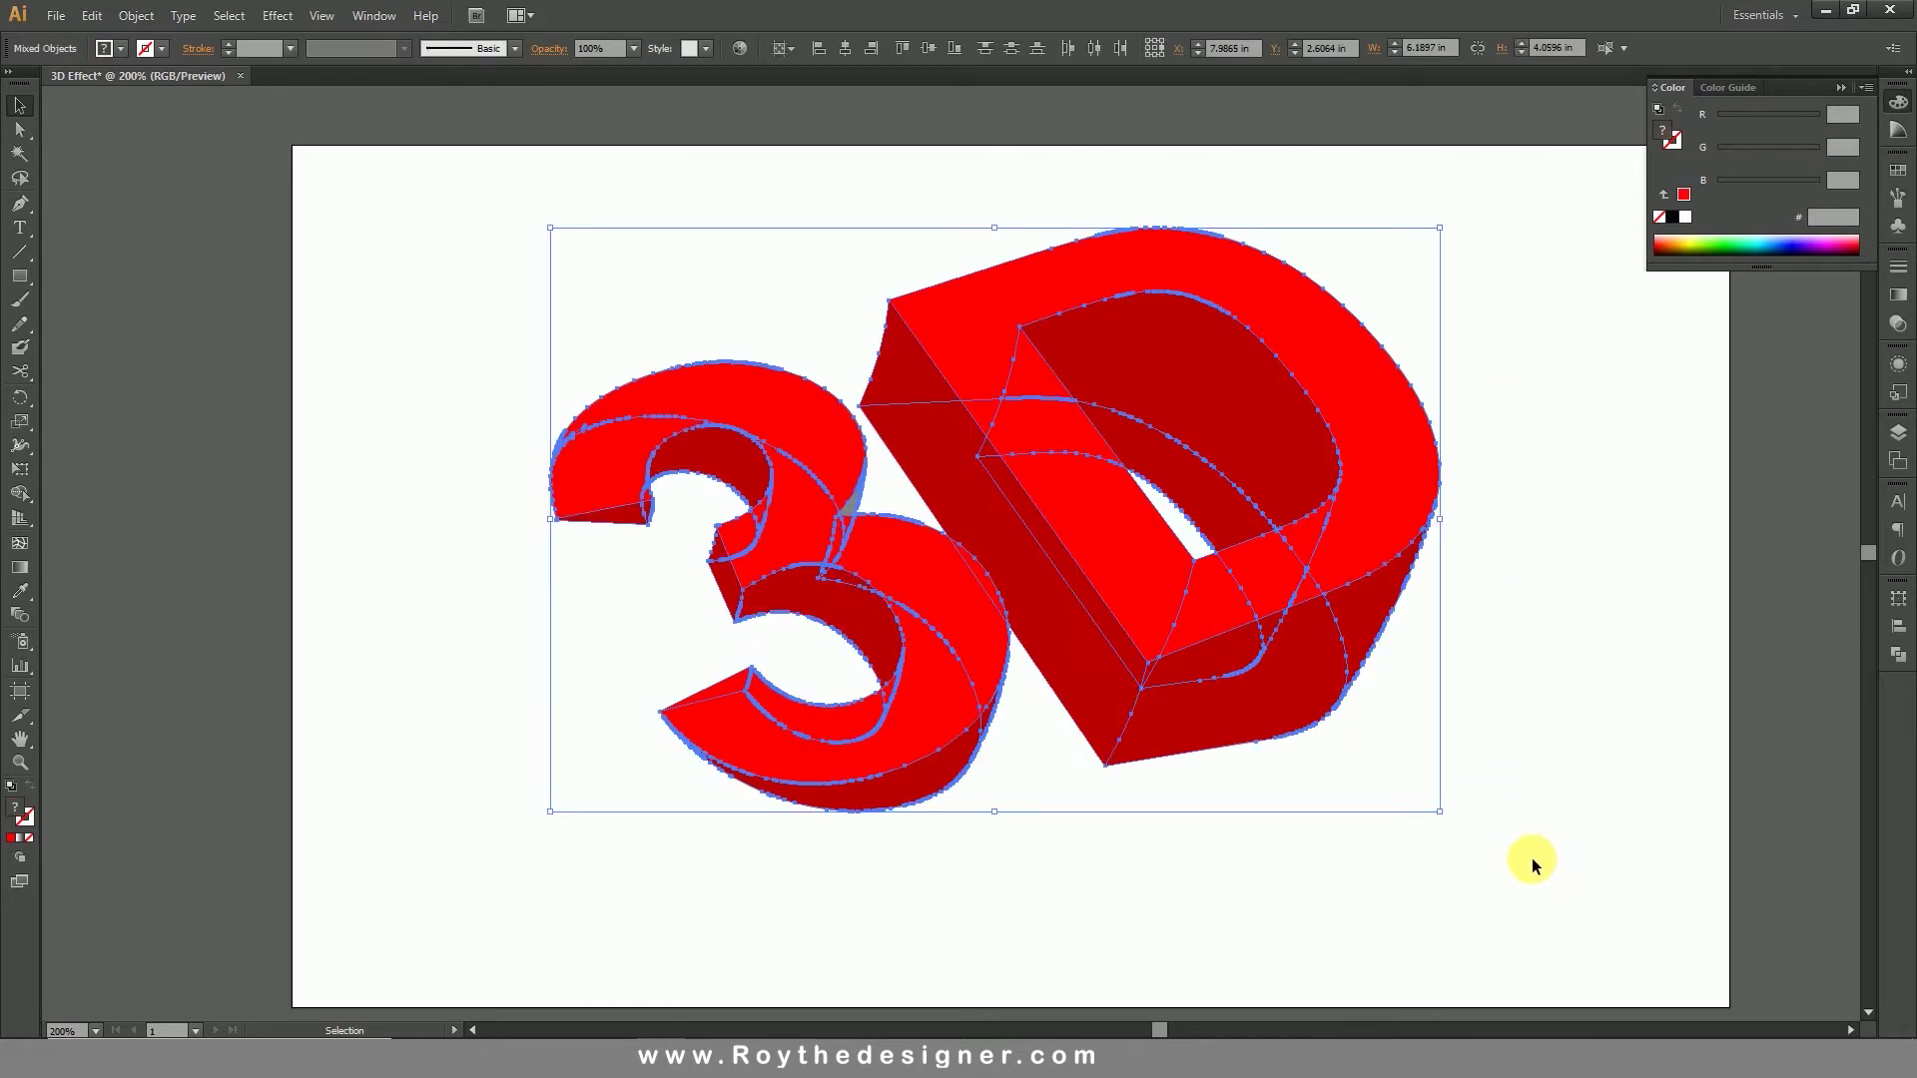
left_click(130, 17)
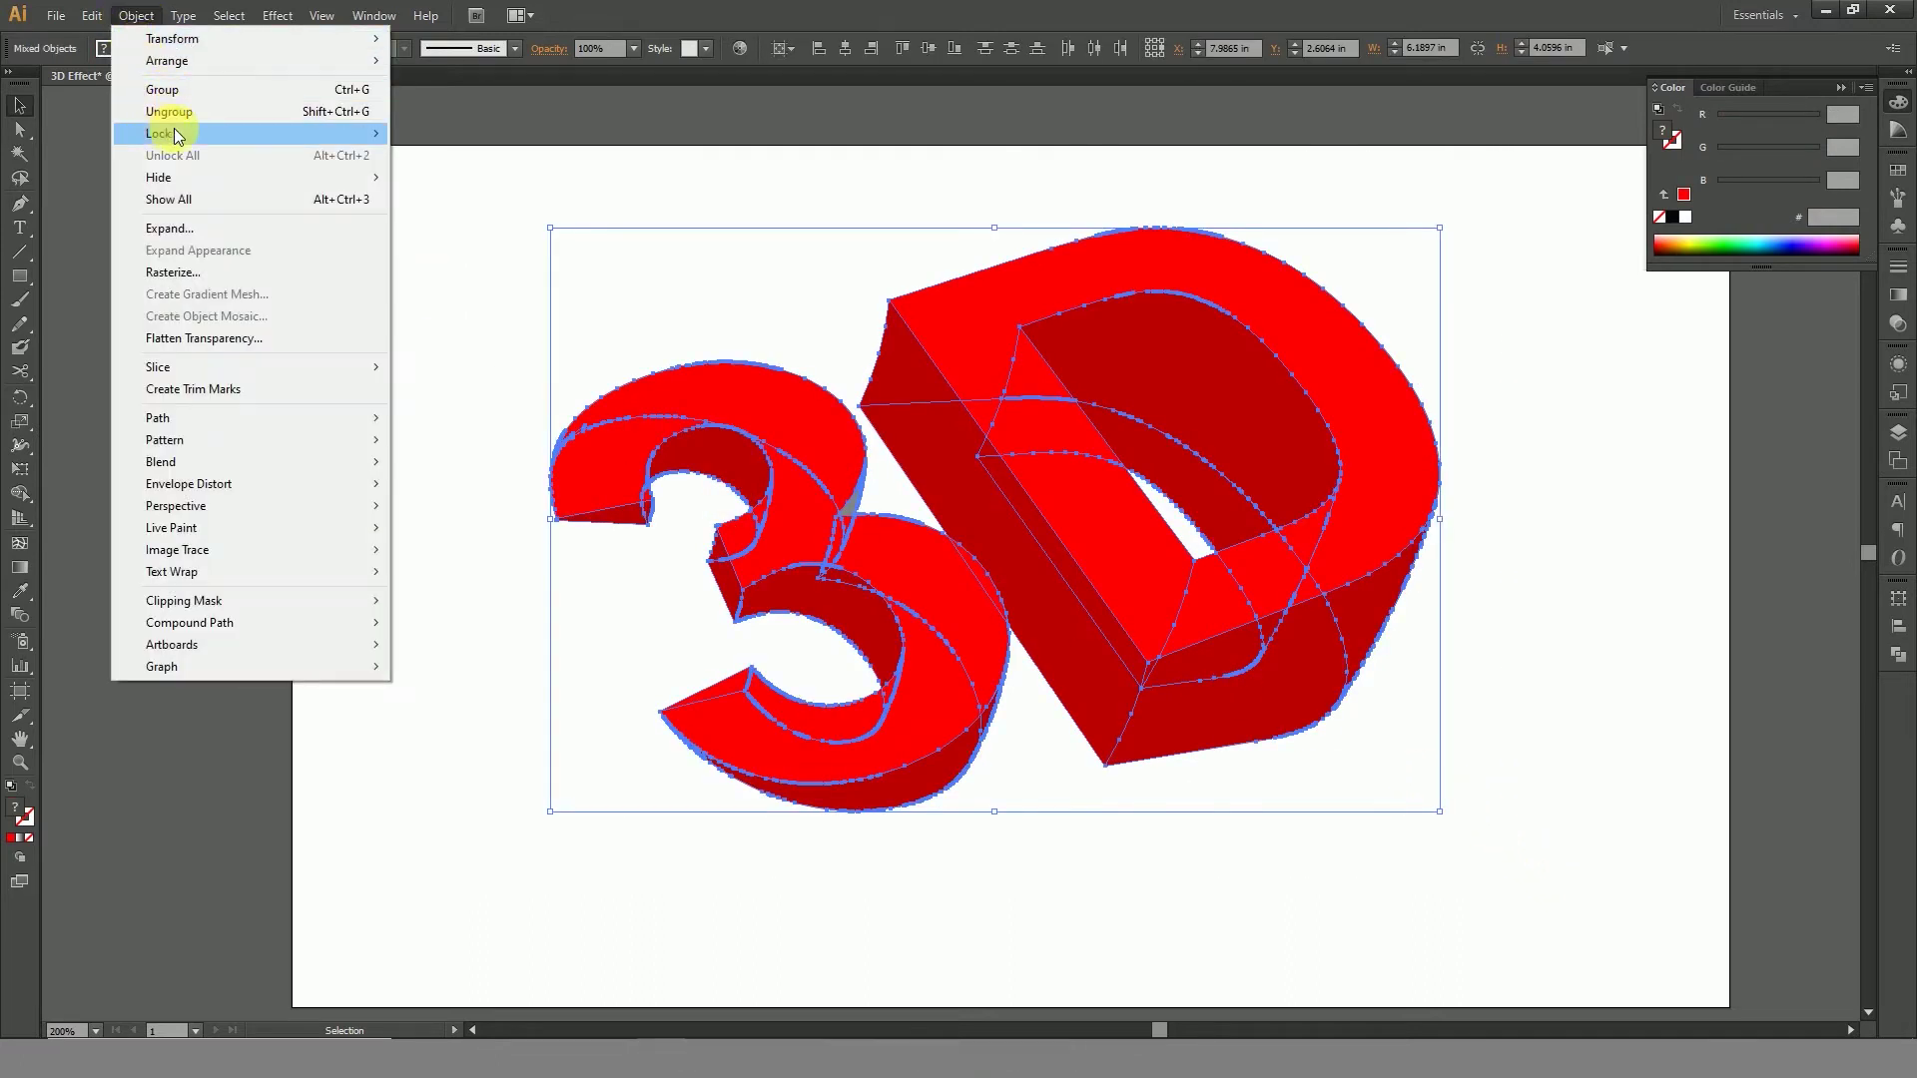
mouse_move(363, 133)
left_click(506, 132)
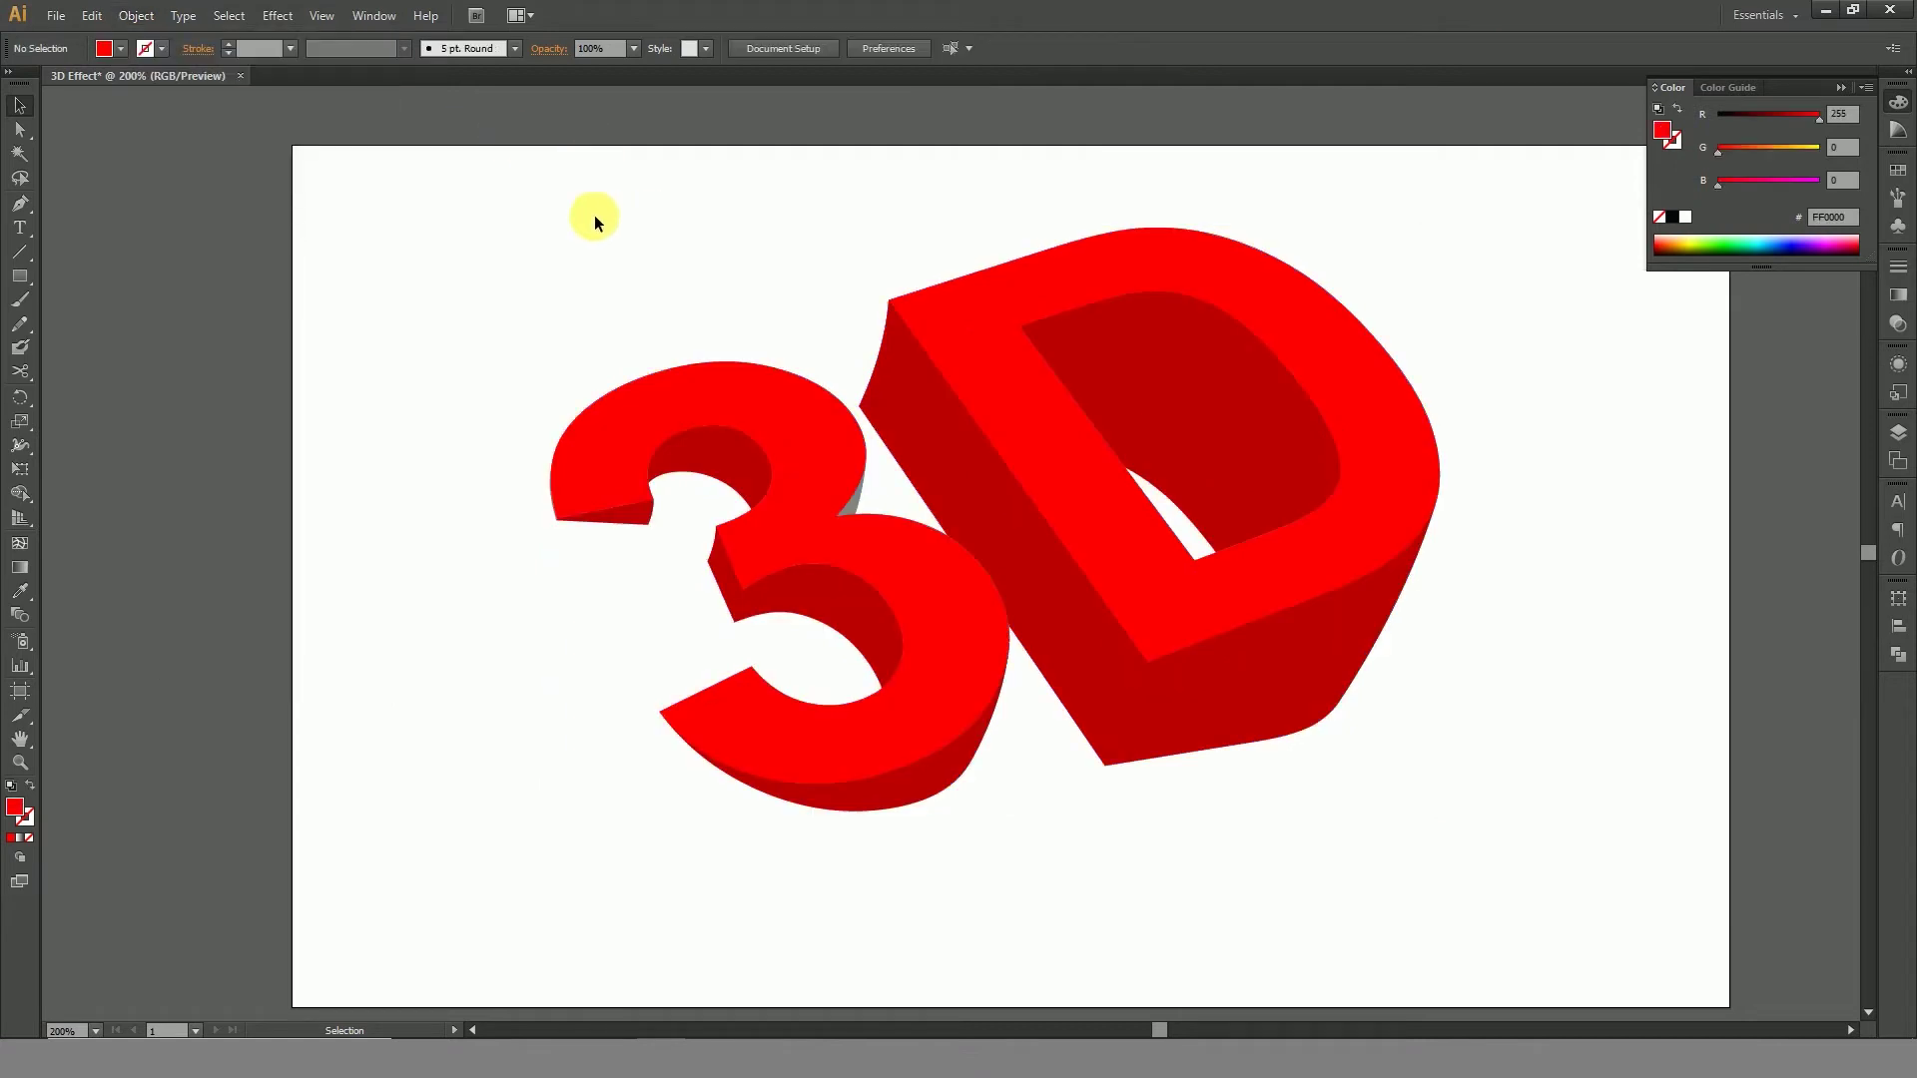
Step: Show the hidden front-face duplicates and give them the default 1 pt black stroke with no fill
left_click(137, 16)
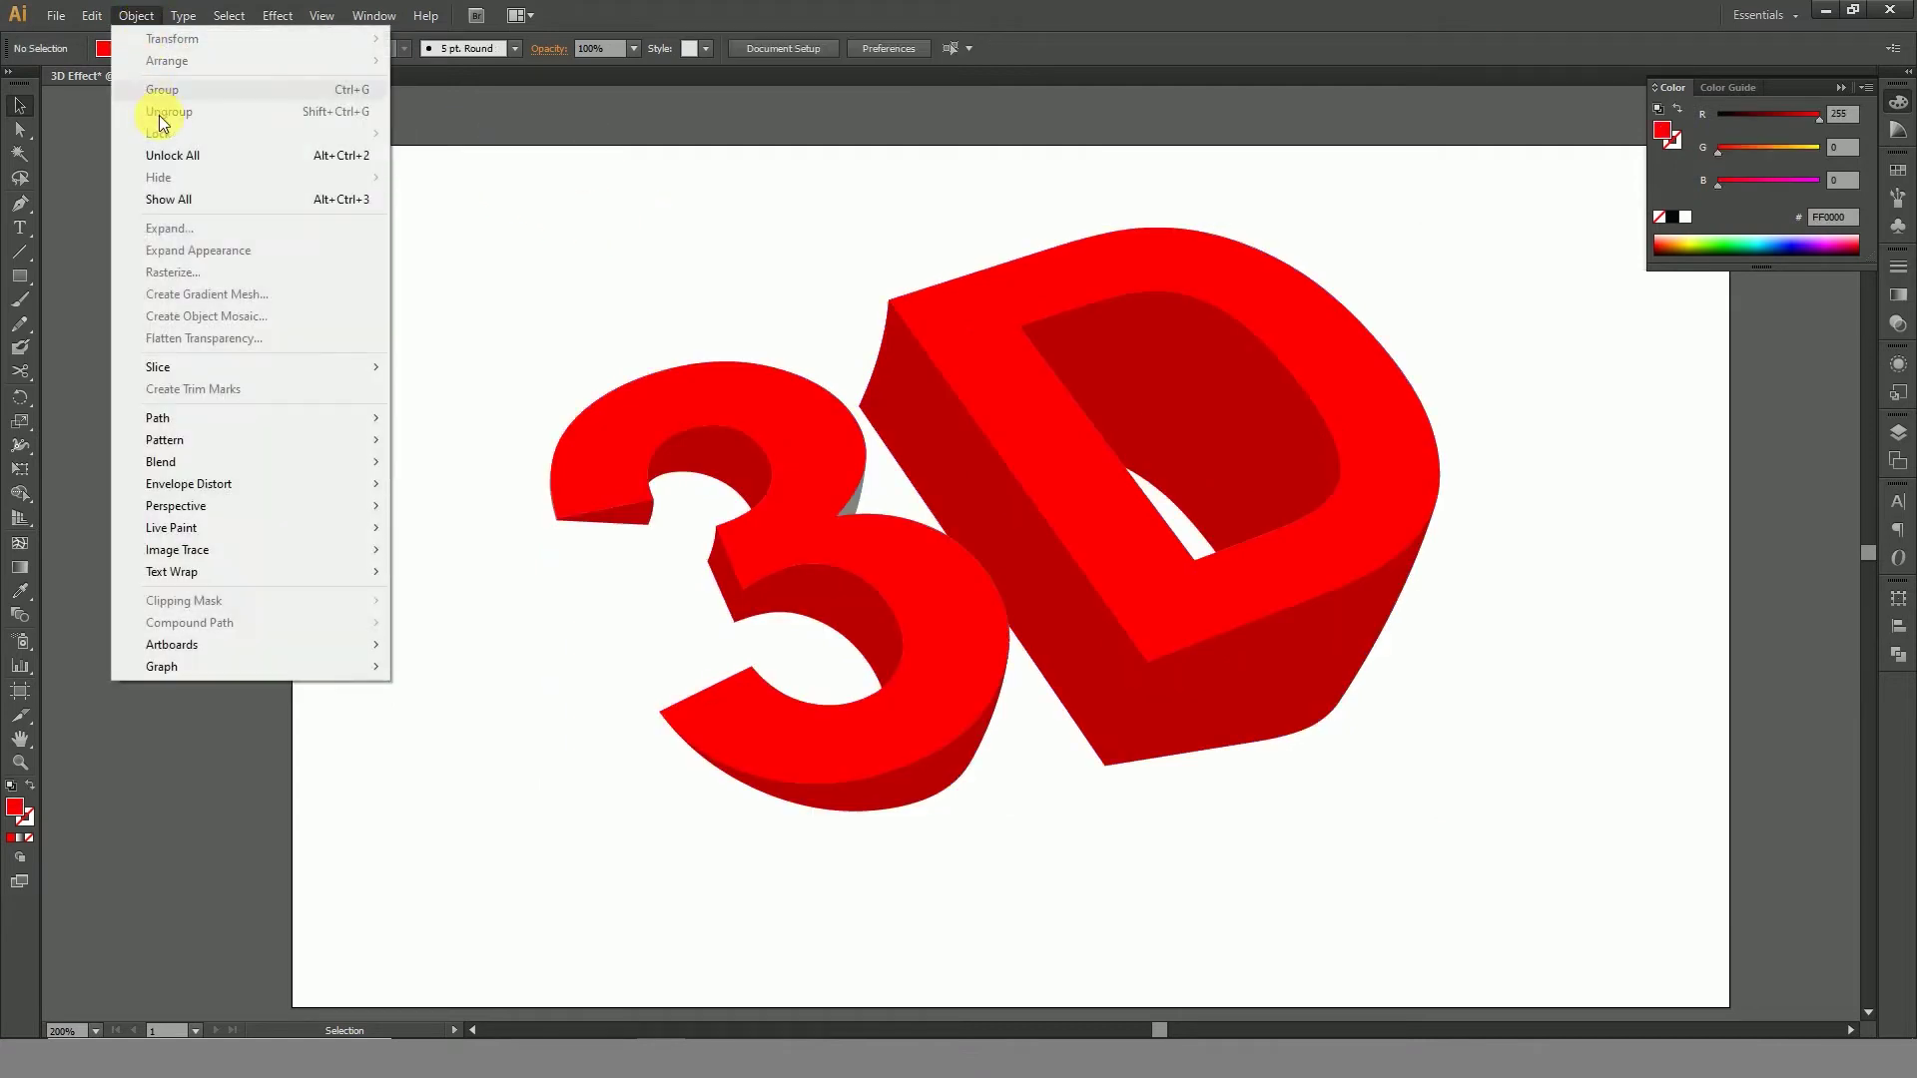
left_click(322, 202)
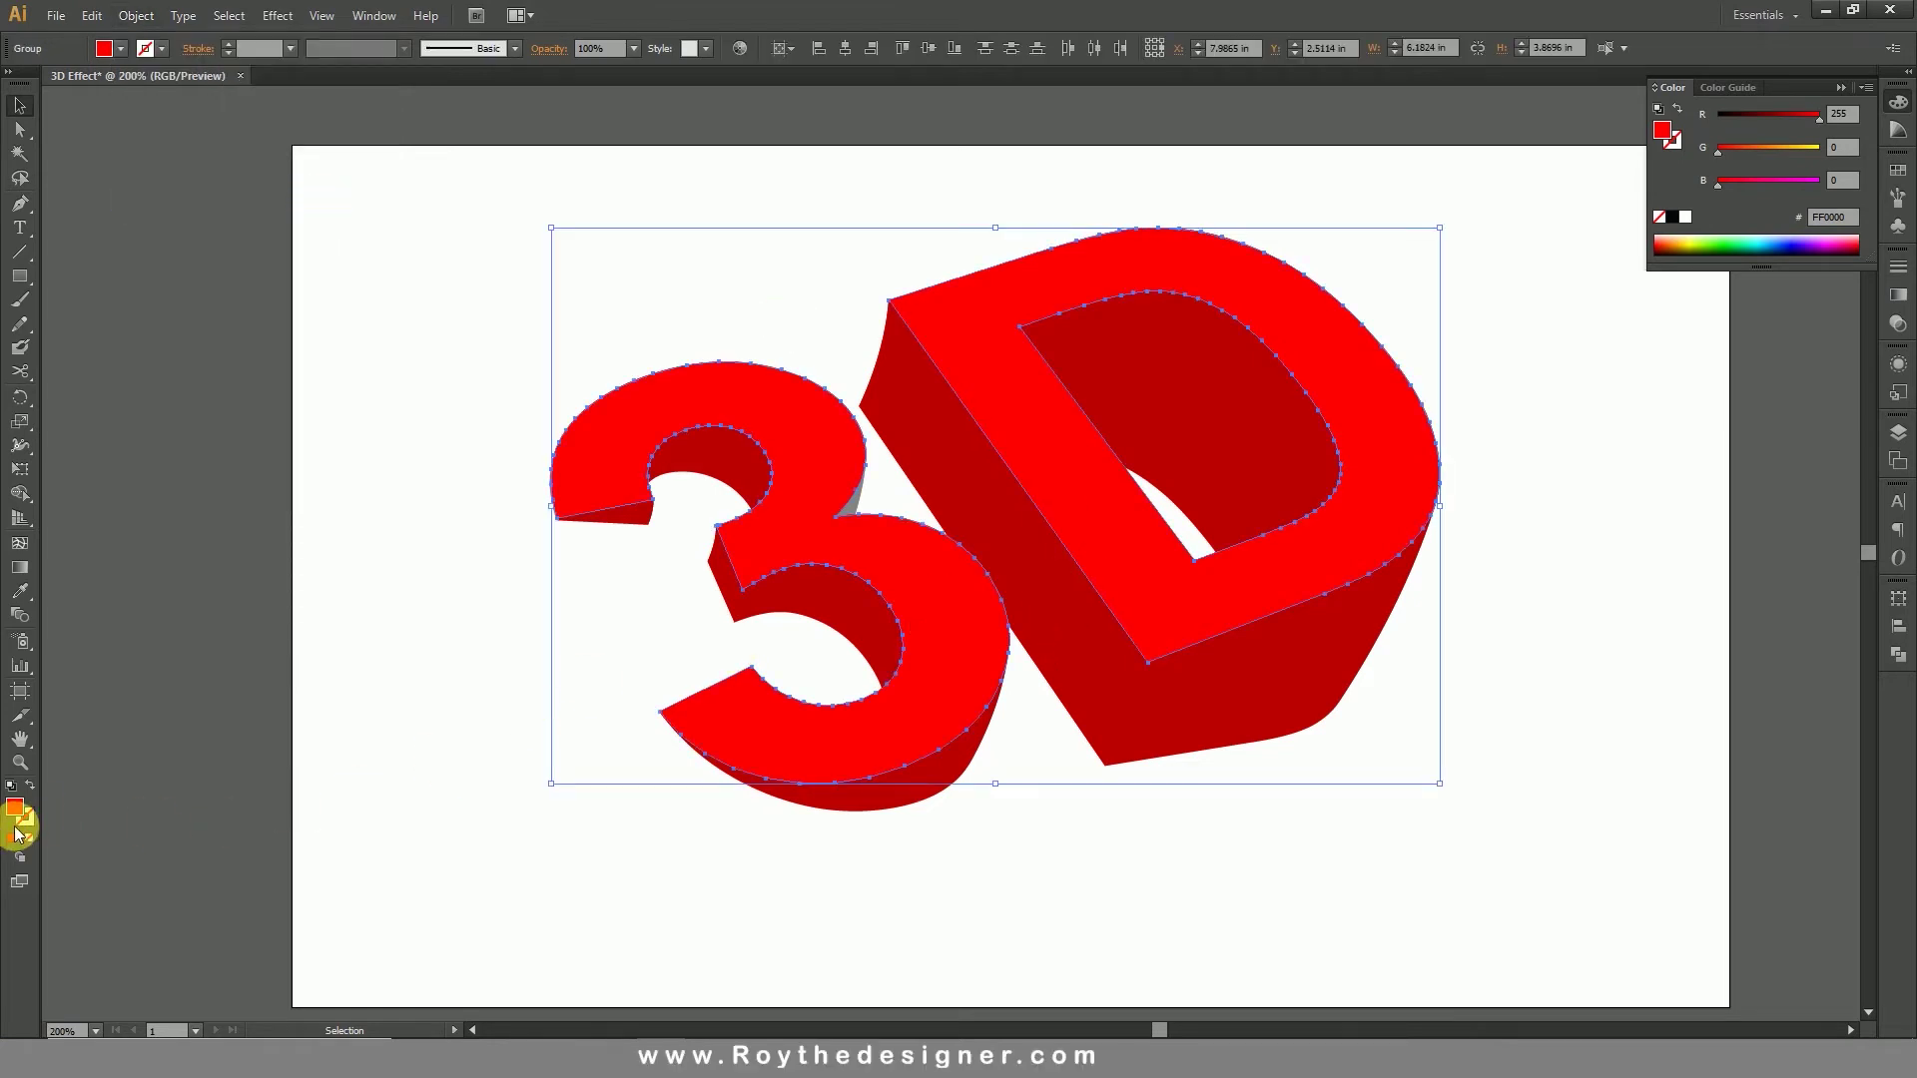
left_click(17, 786)
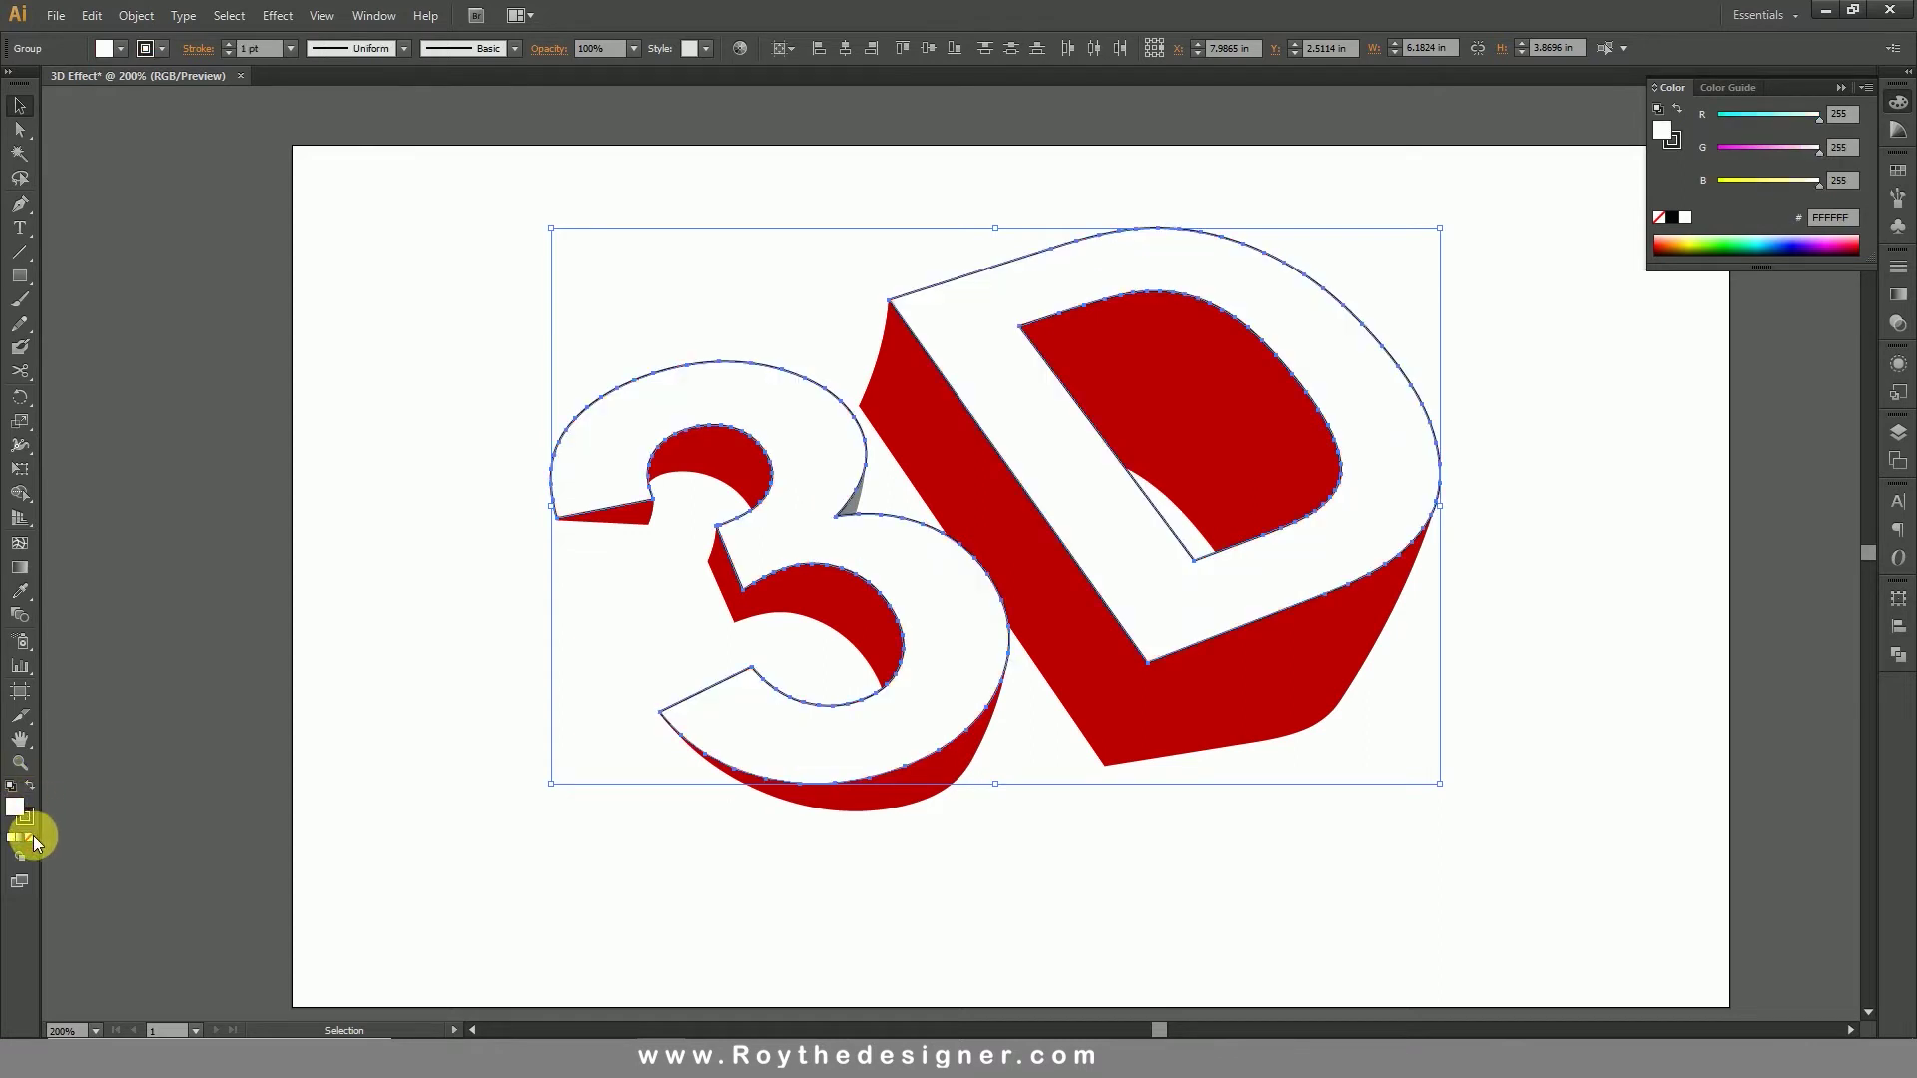
left_click(33, 843)
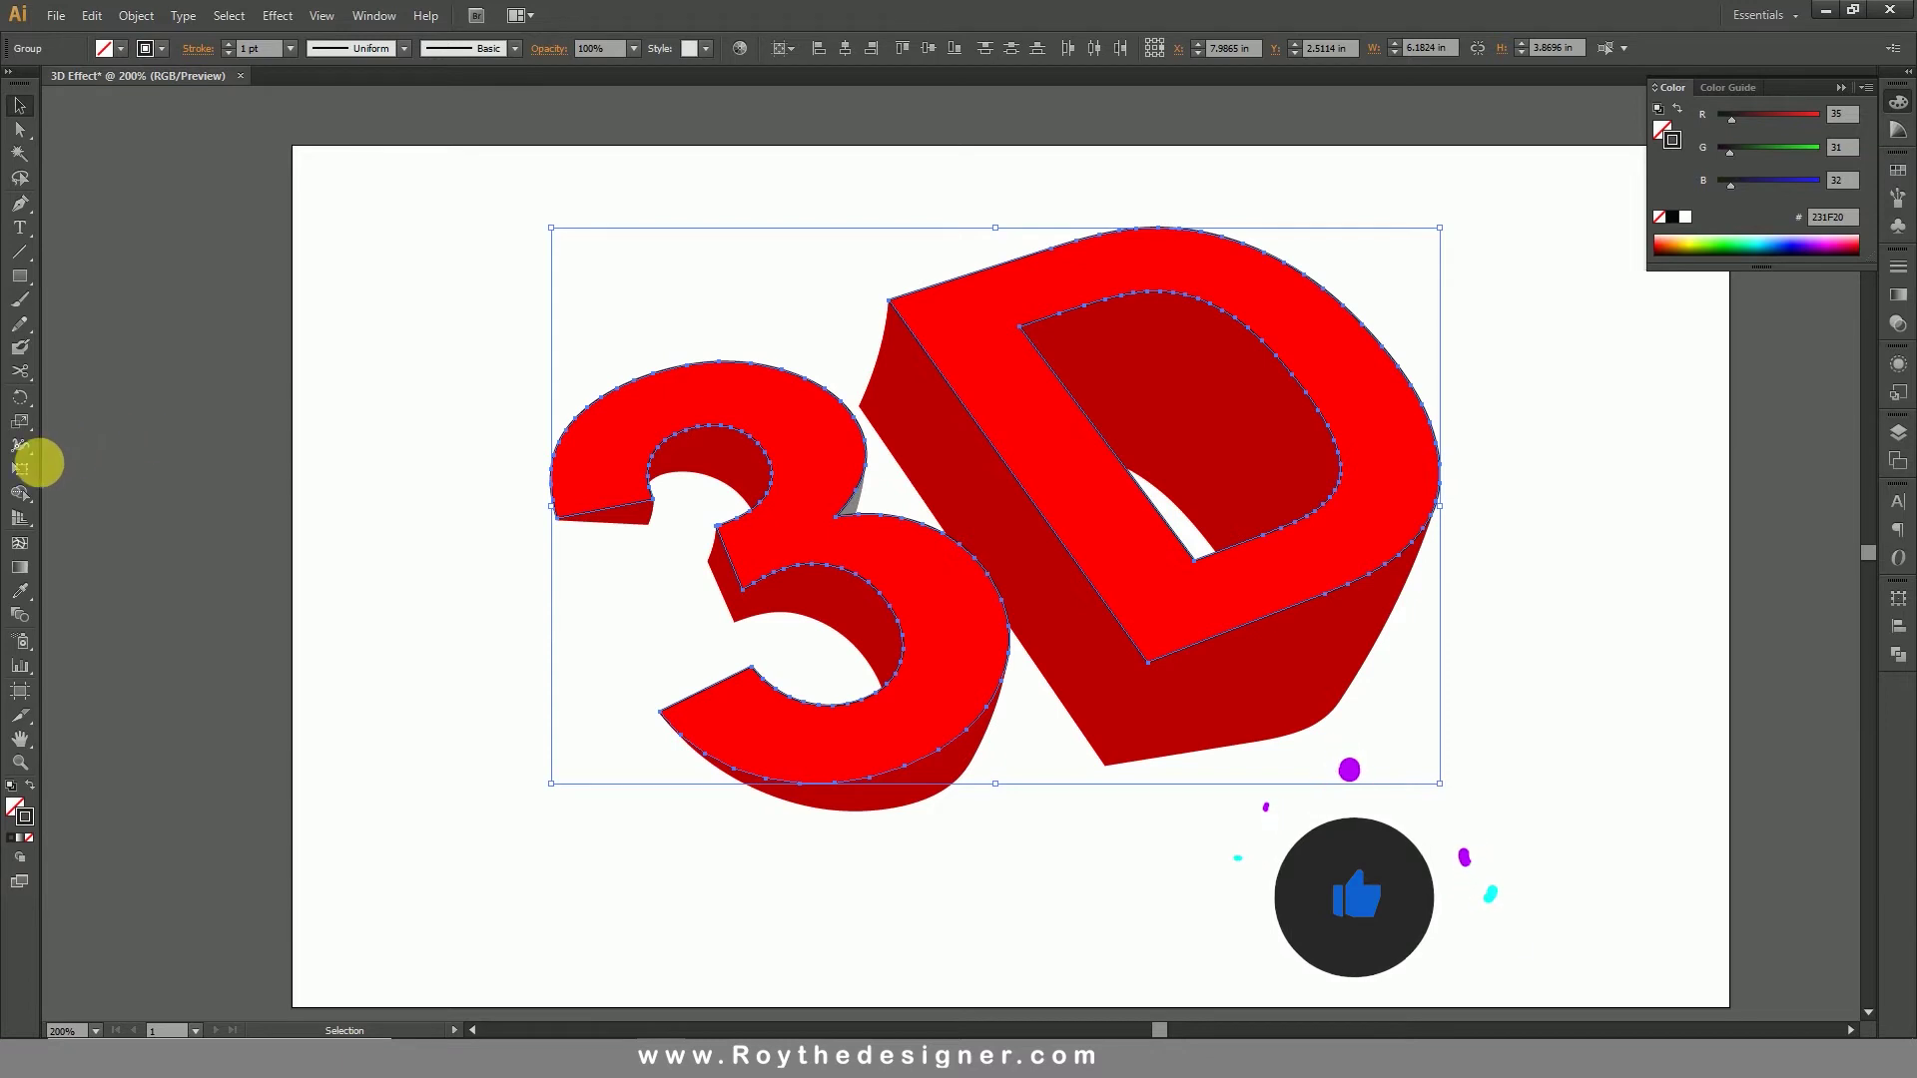
Step: Cut the "3" outline with the Scissors tool at both corners of its upper arm's straight end edge
left_click(20, 370)
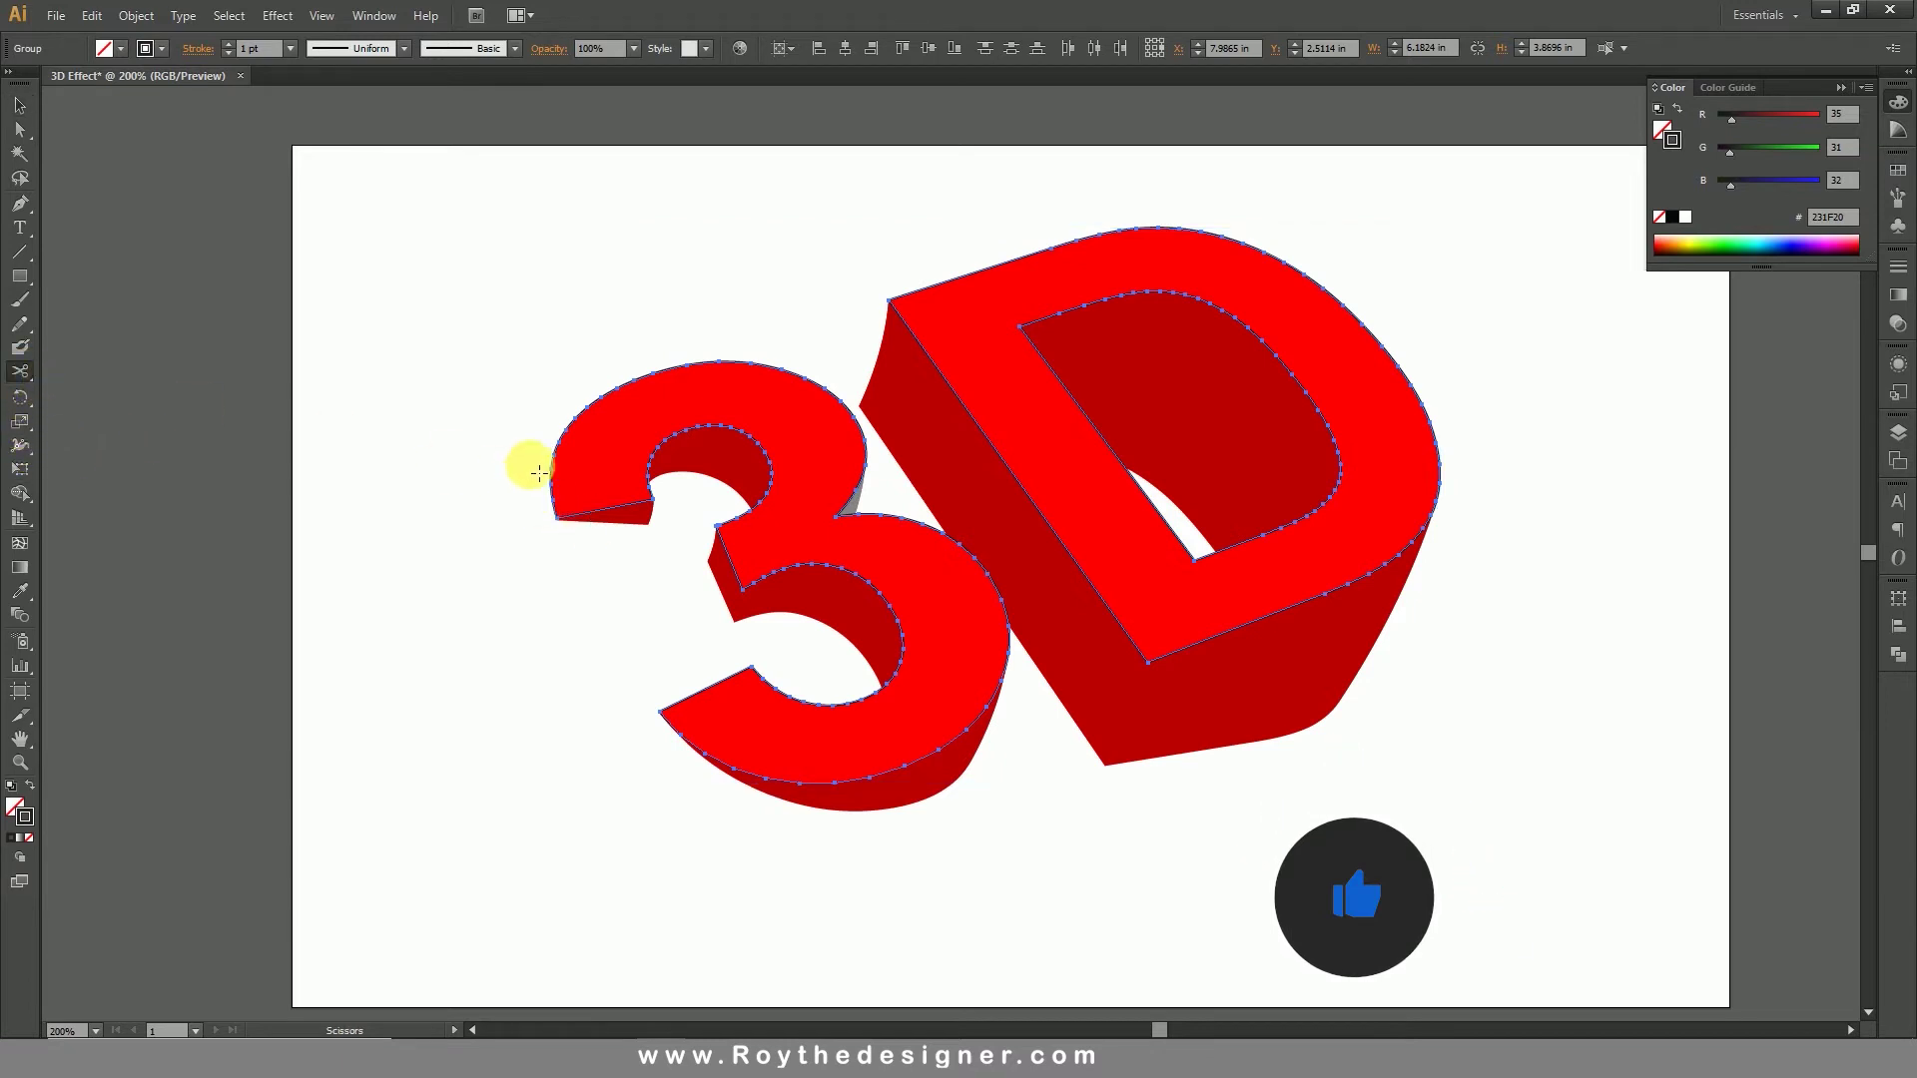
left_click(597, 512)
left_click(654, 522)
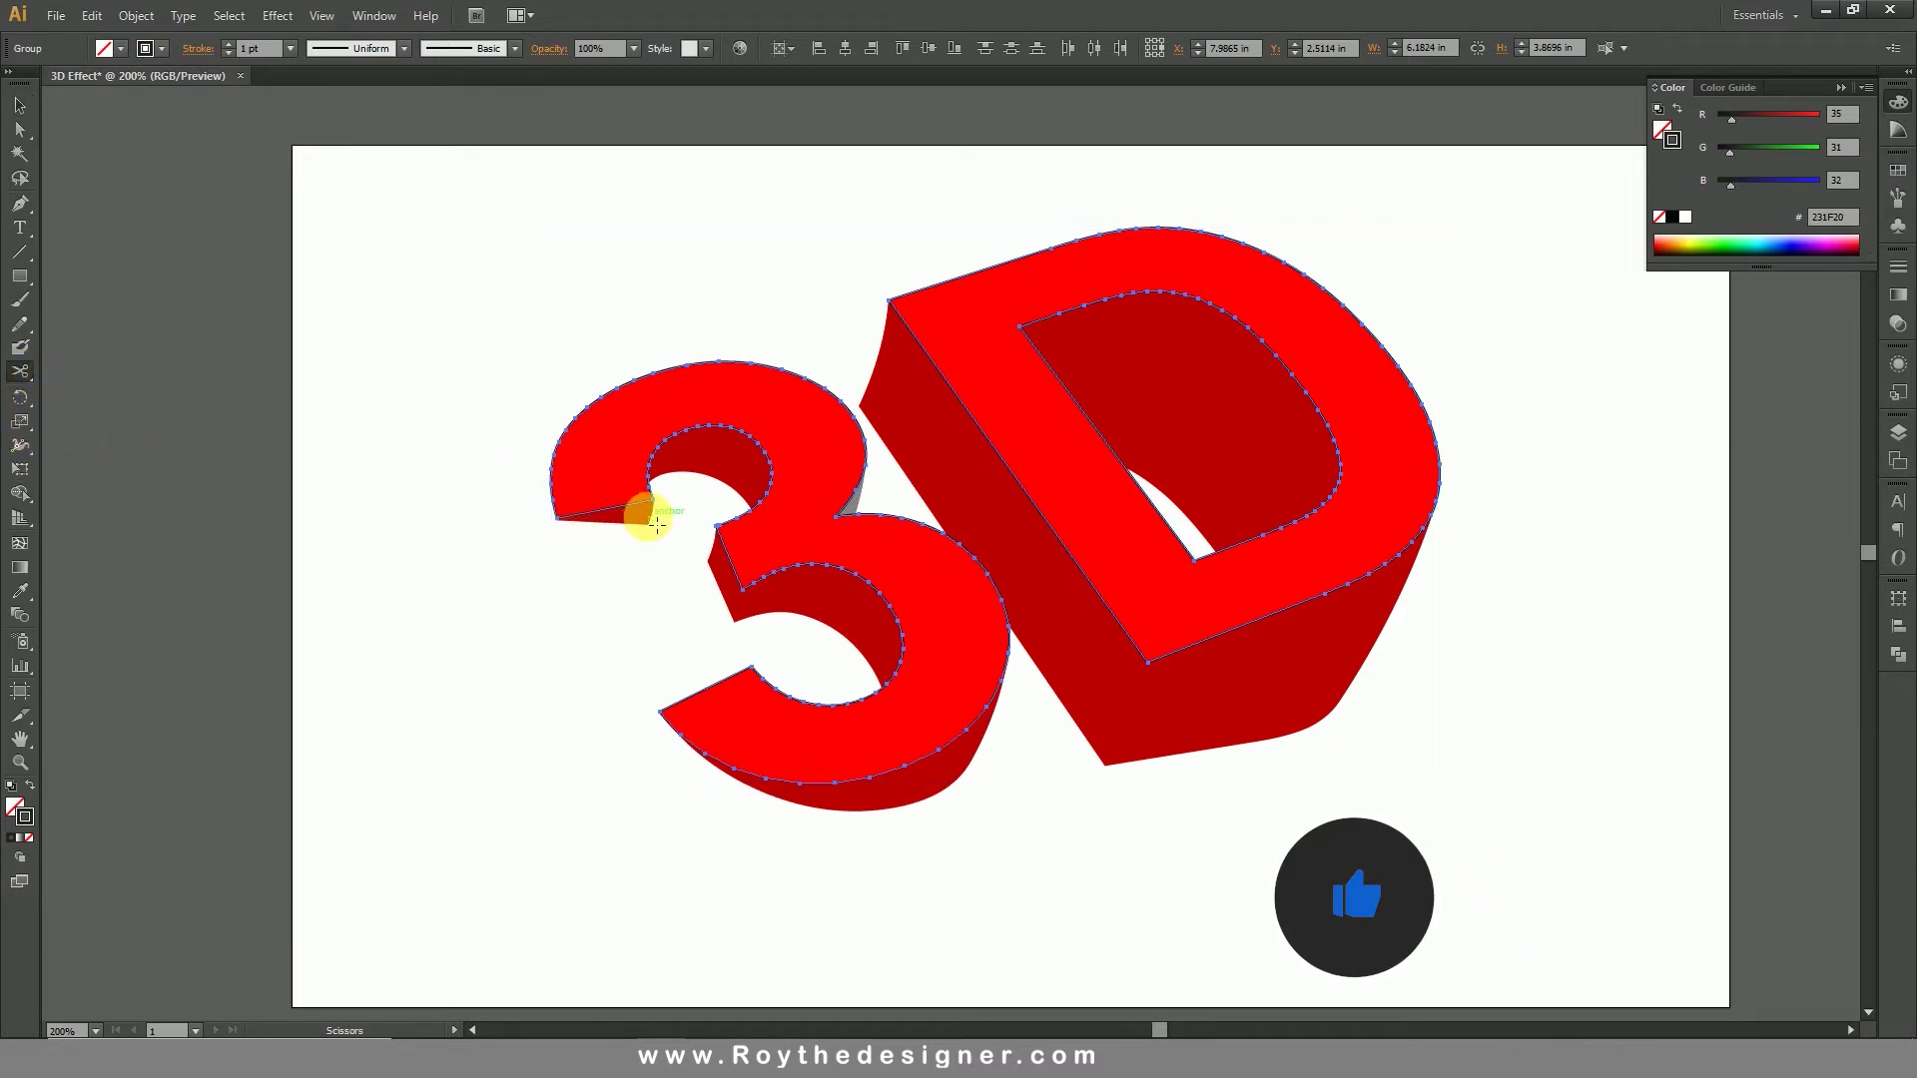
left_click_drag(513, 445, 979, 813)
left_click_drag(774, 526, 798, 610)
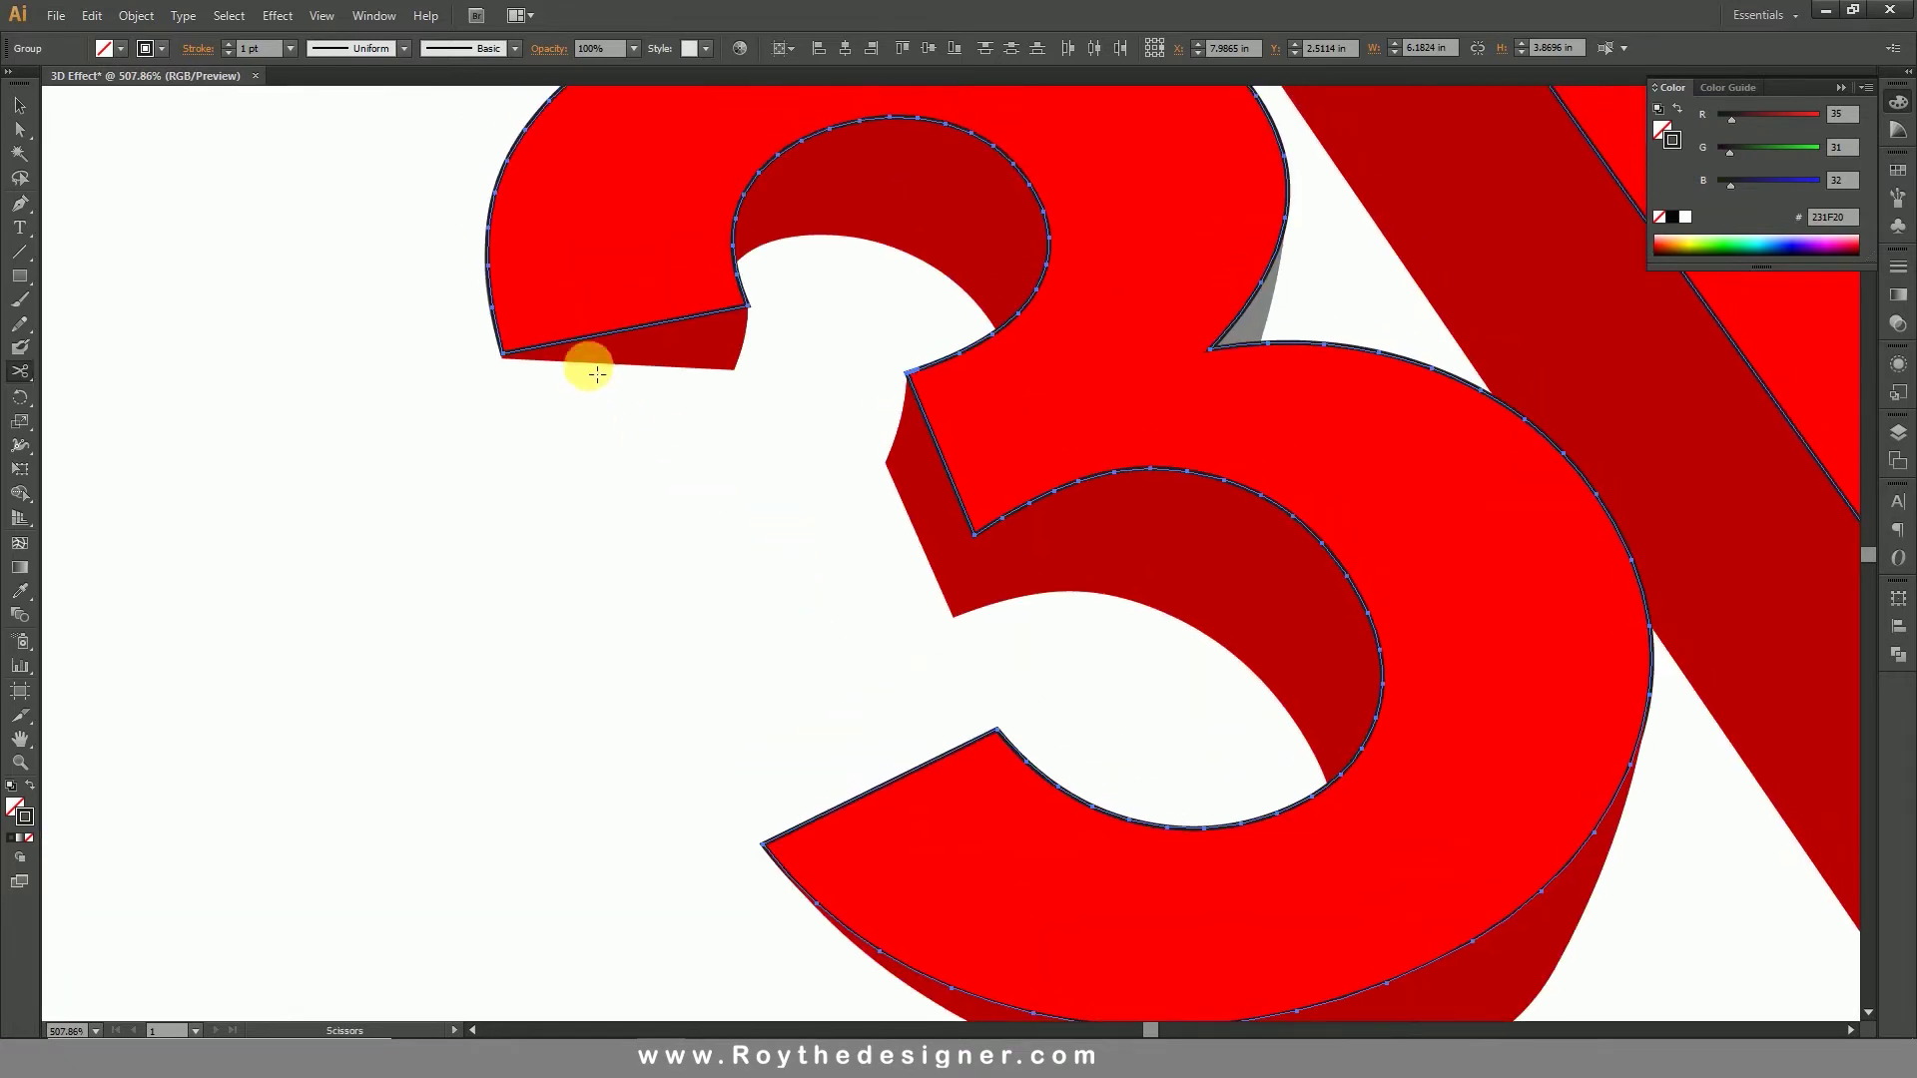
left_click(510, 357)
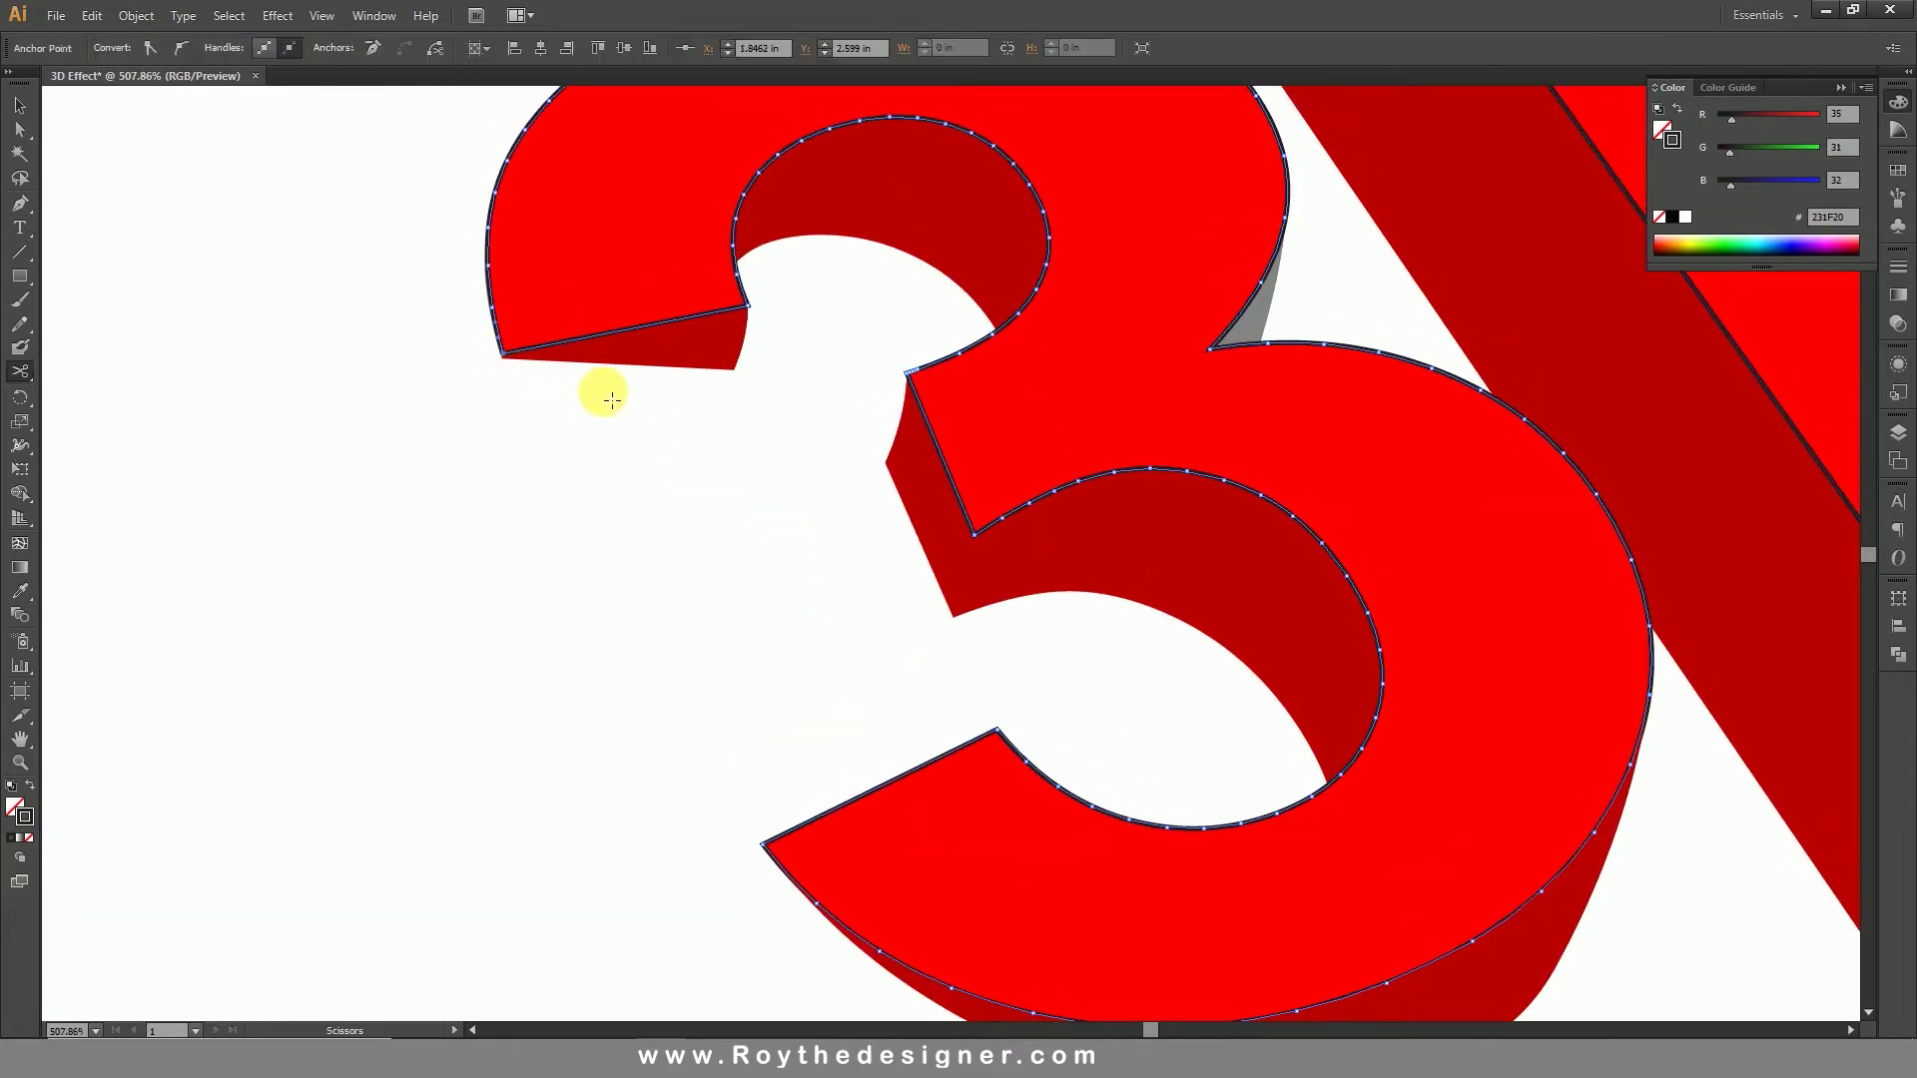
left_click(750, 308)
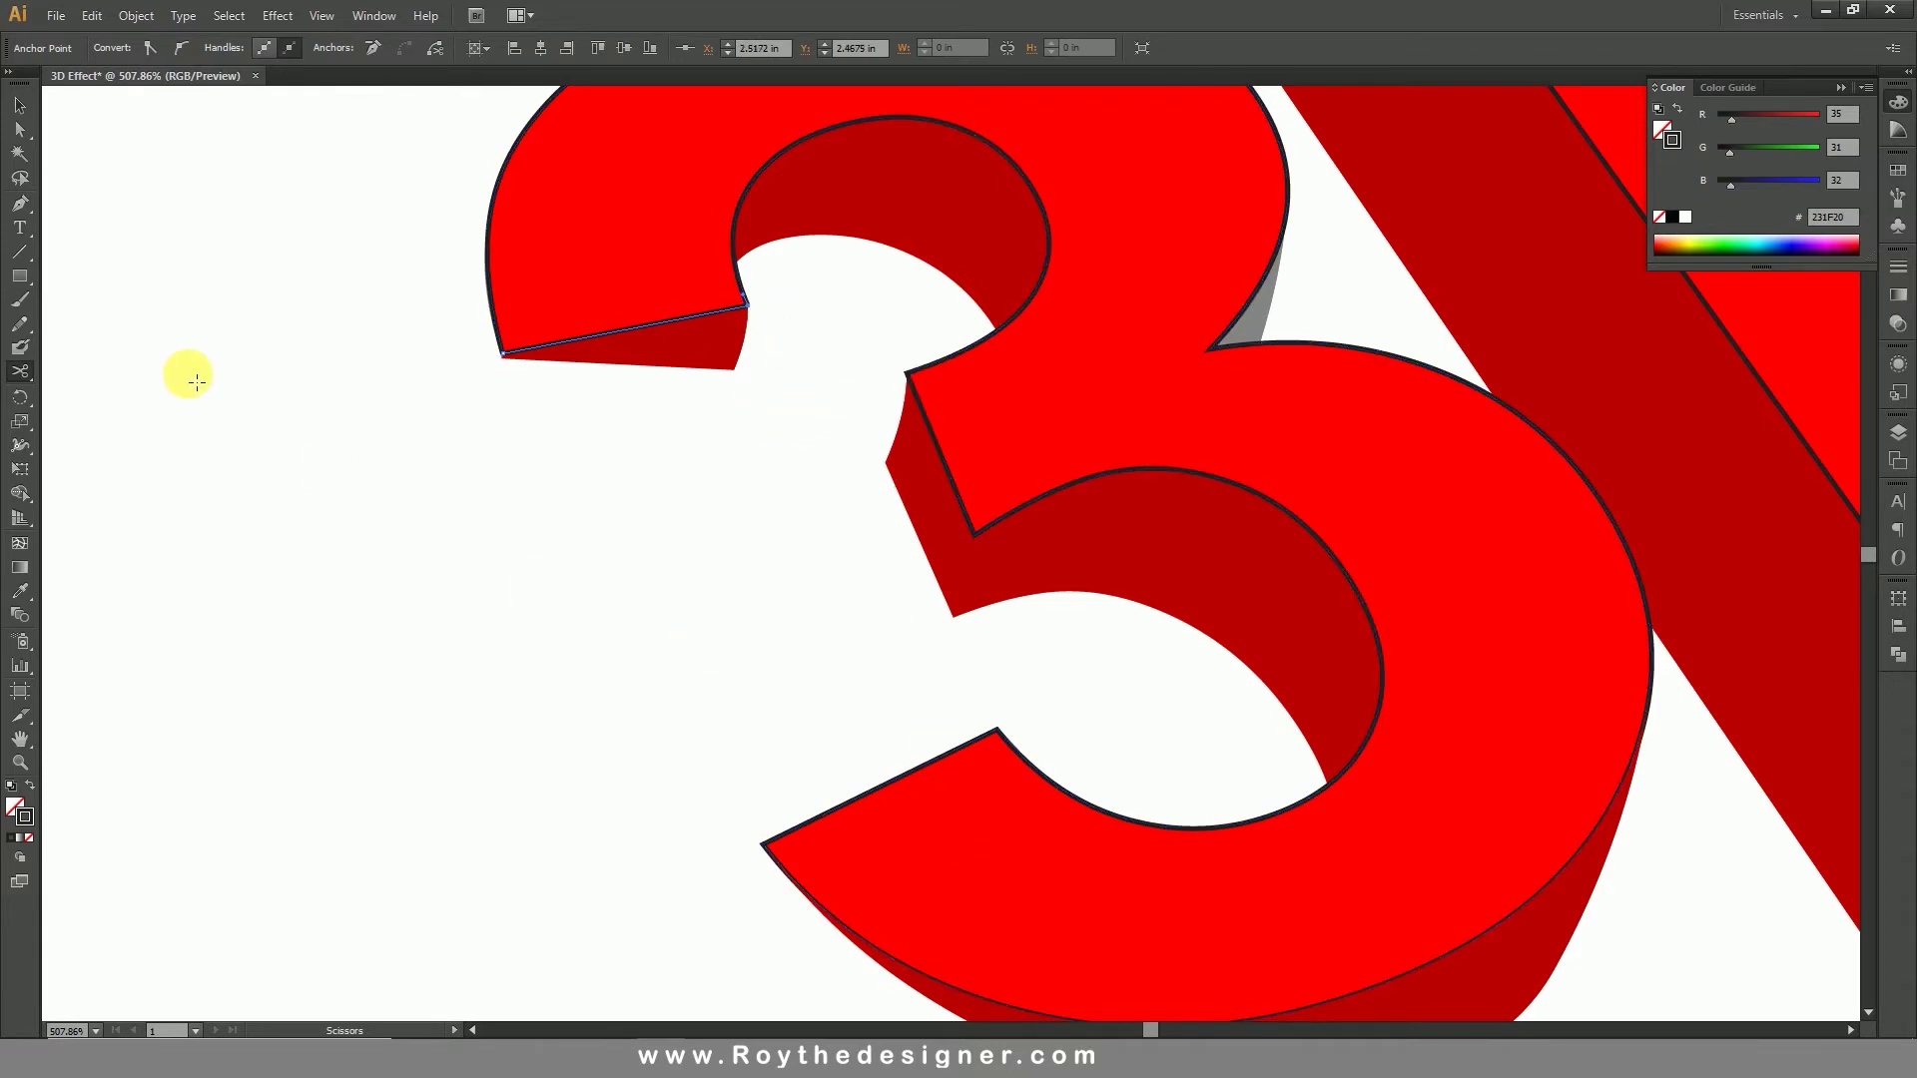
Step: Reselect the "3" outline and cut it with the Scissors tool at both corners of the lower arm's straight end edge
left_click(23, 110)
left_click(925, 751)
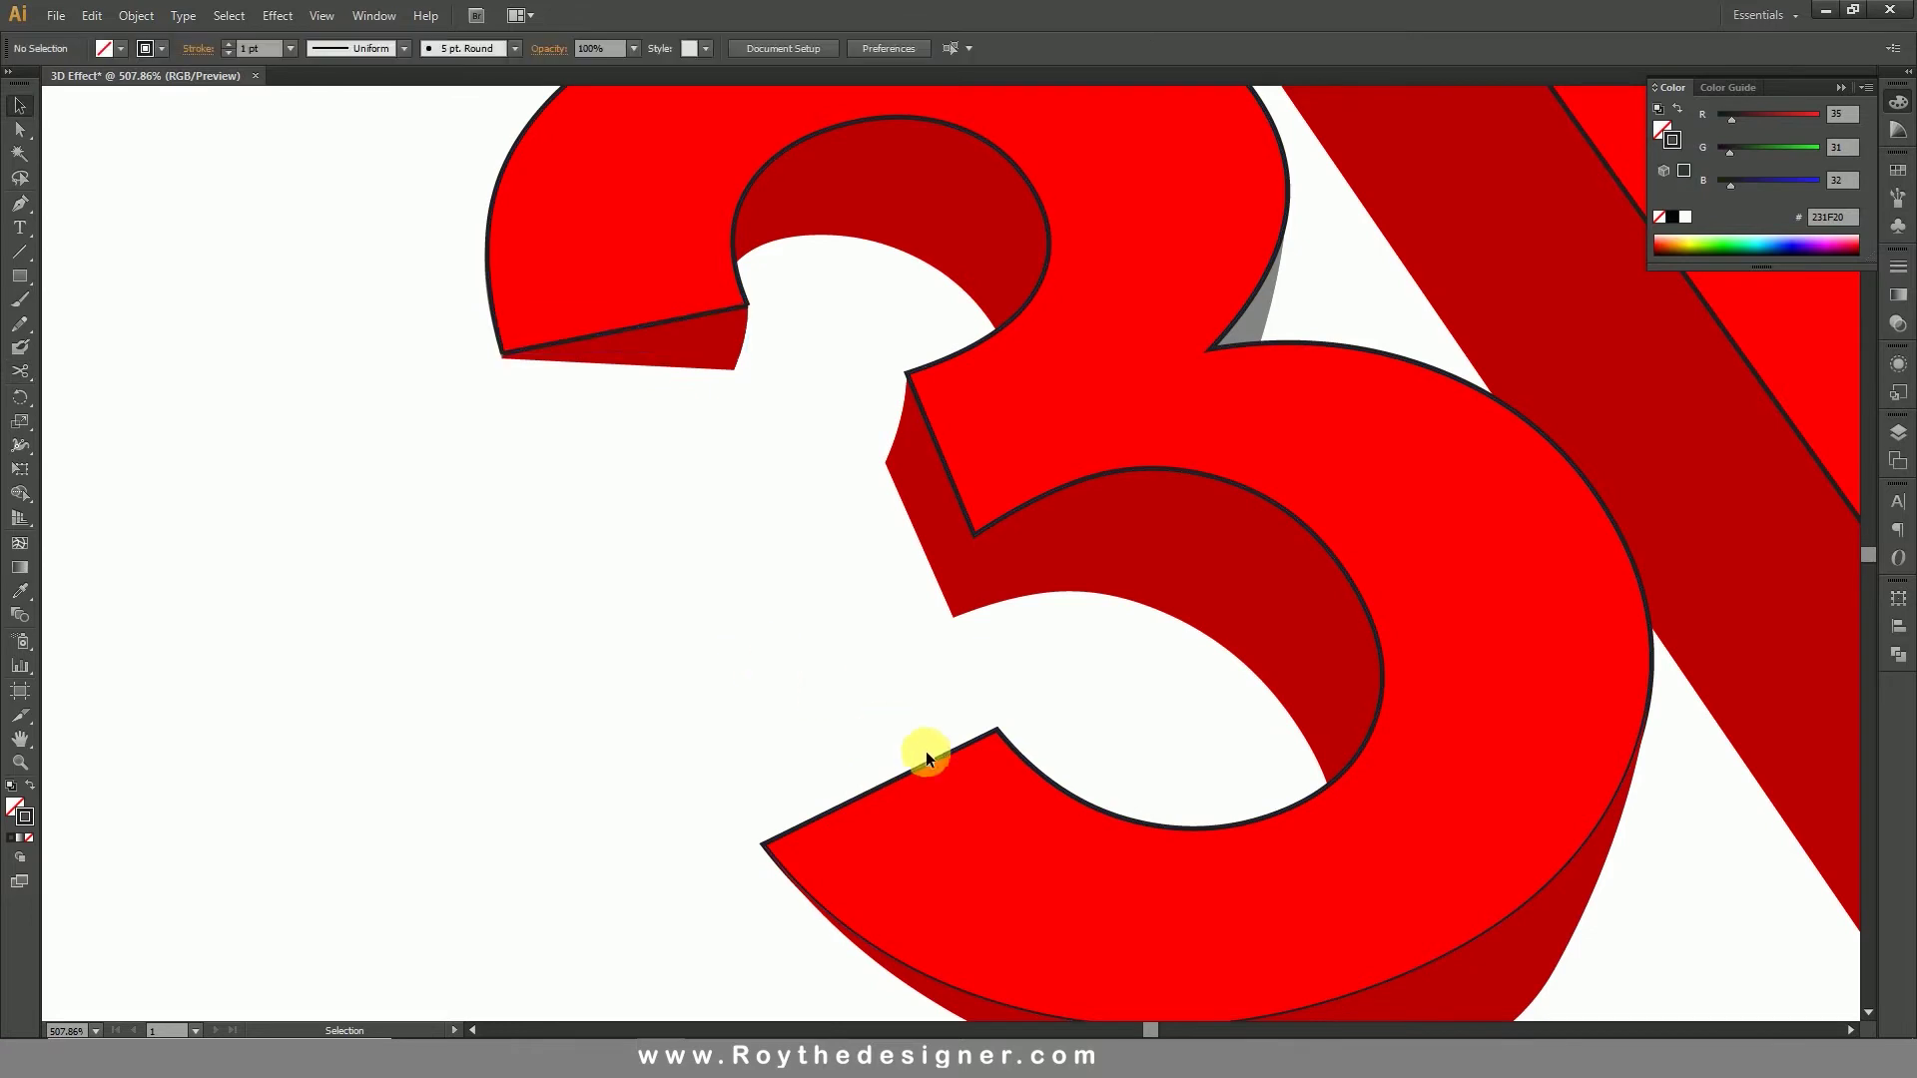
left_click(972, 739)
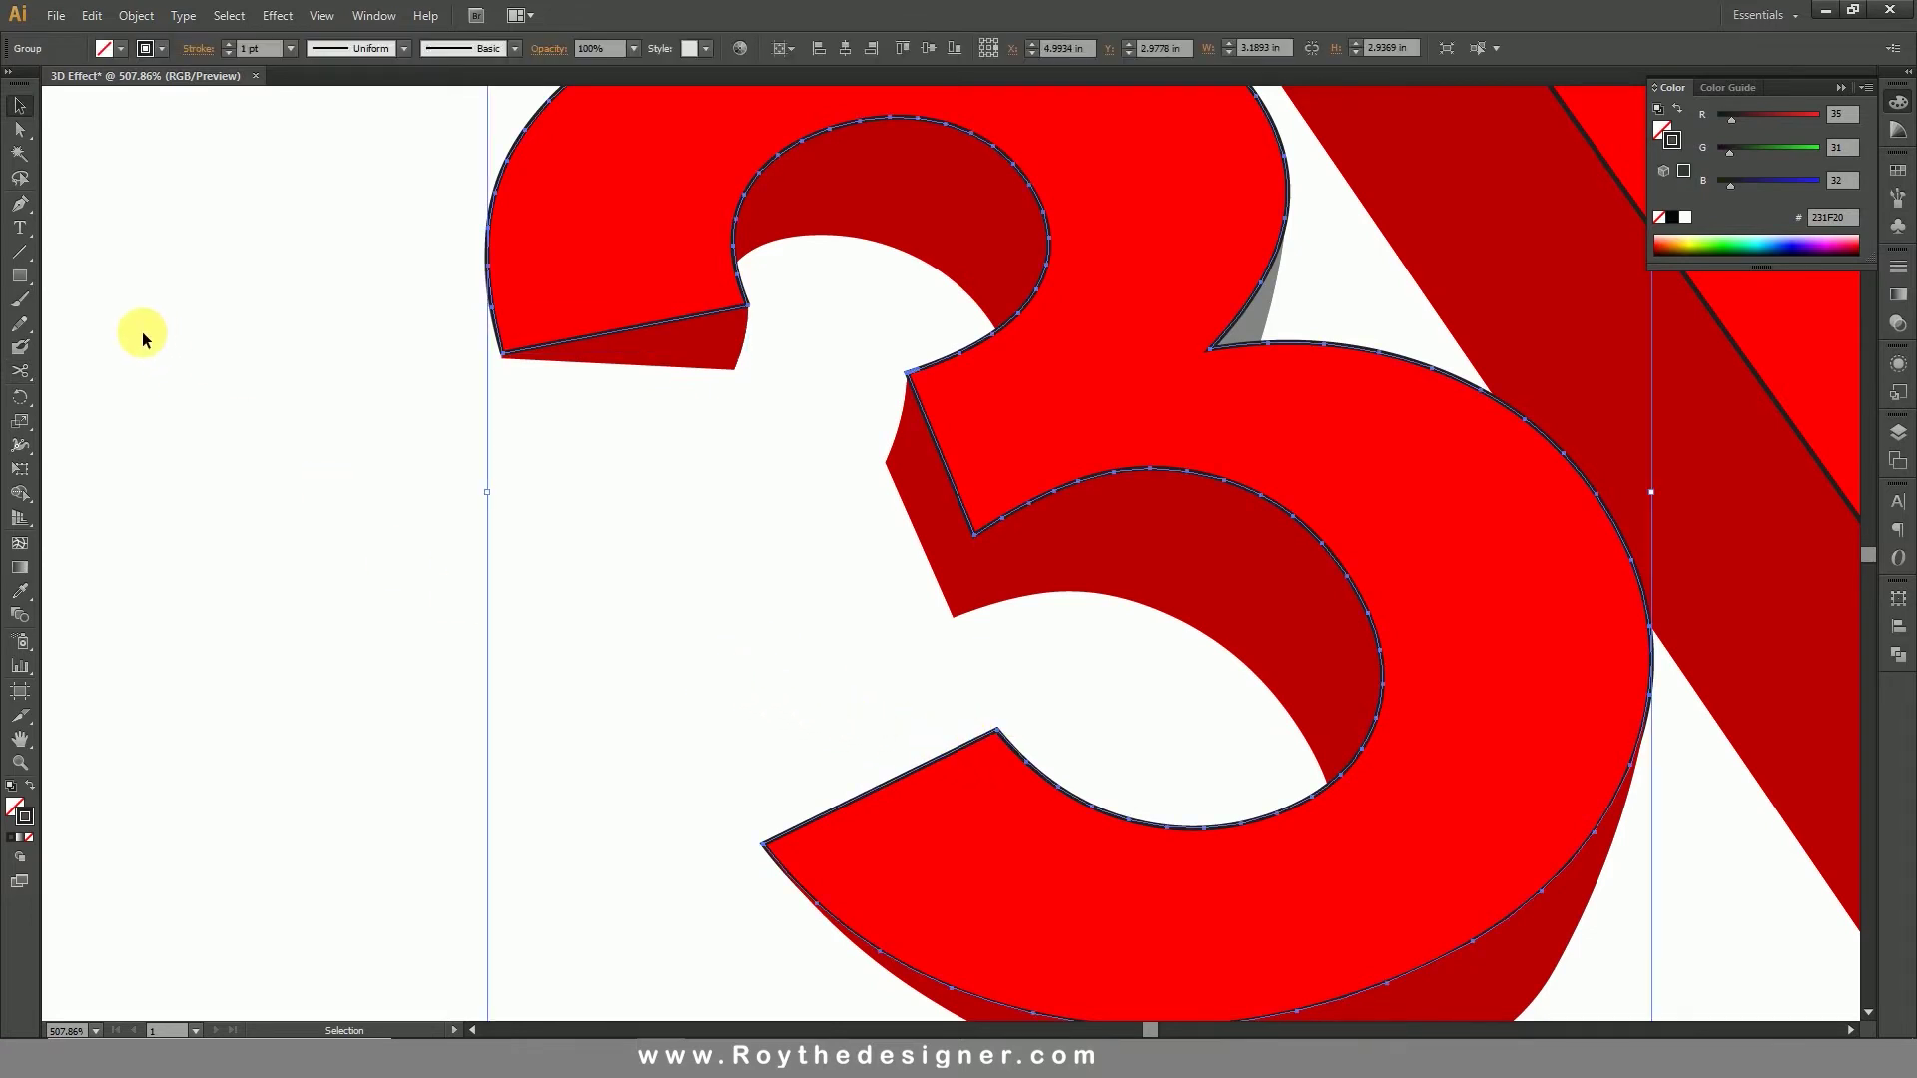
left_click(20, 371)
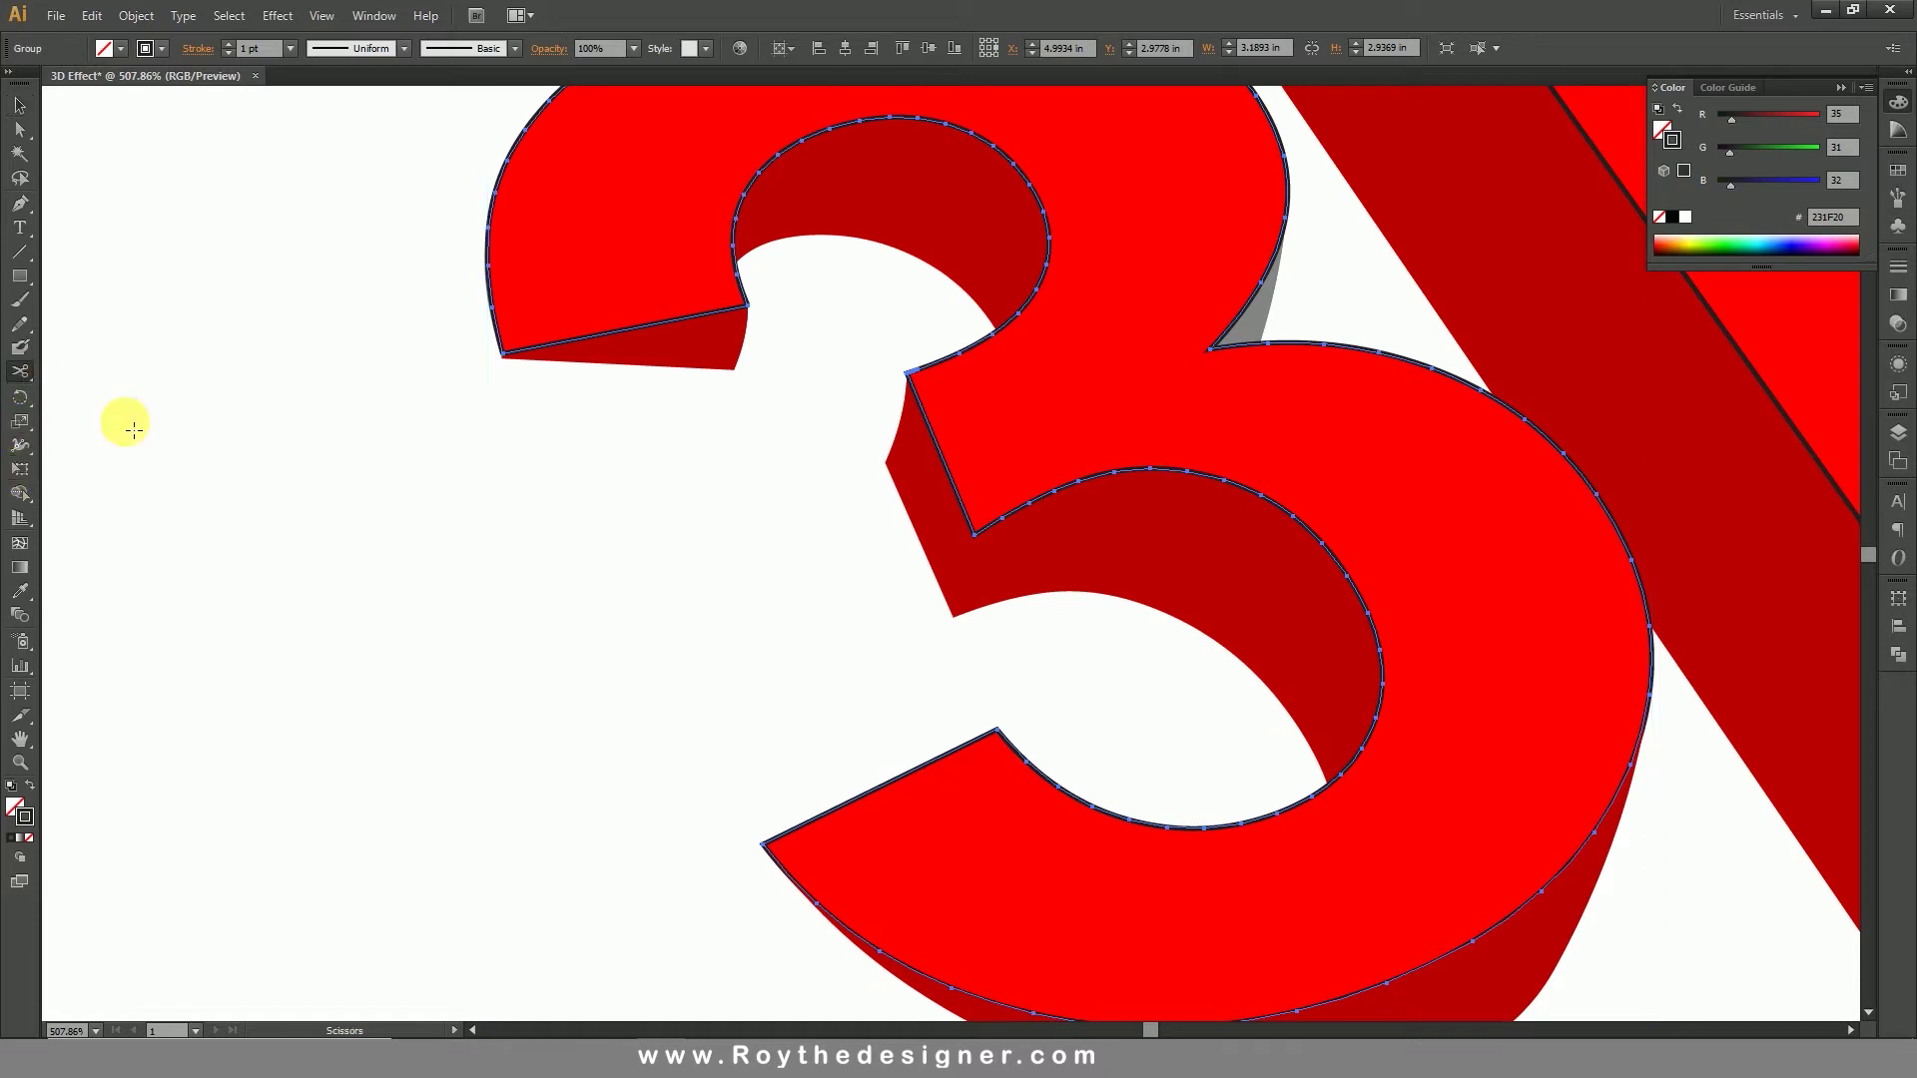
left_click(769, 846)
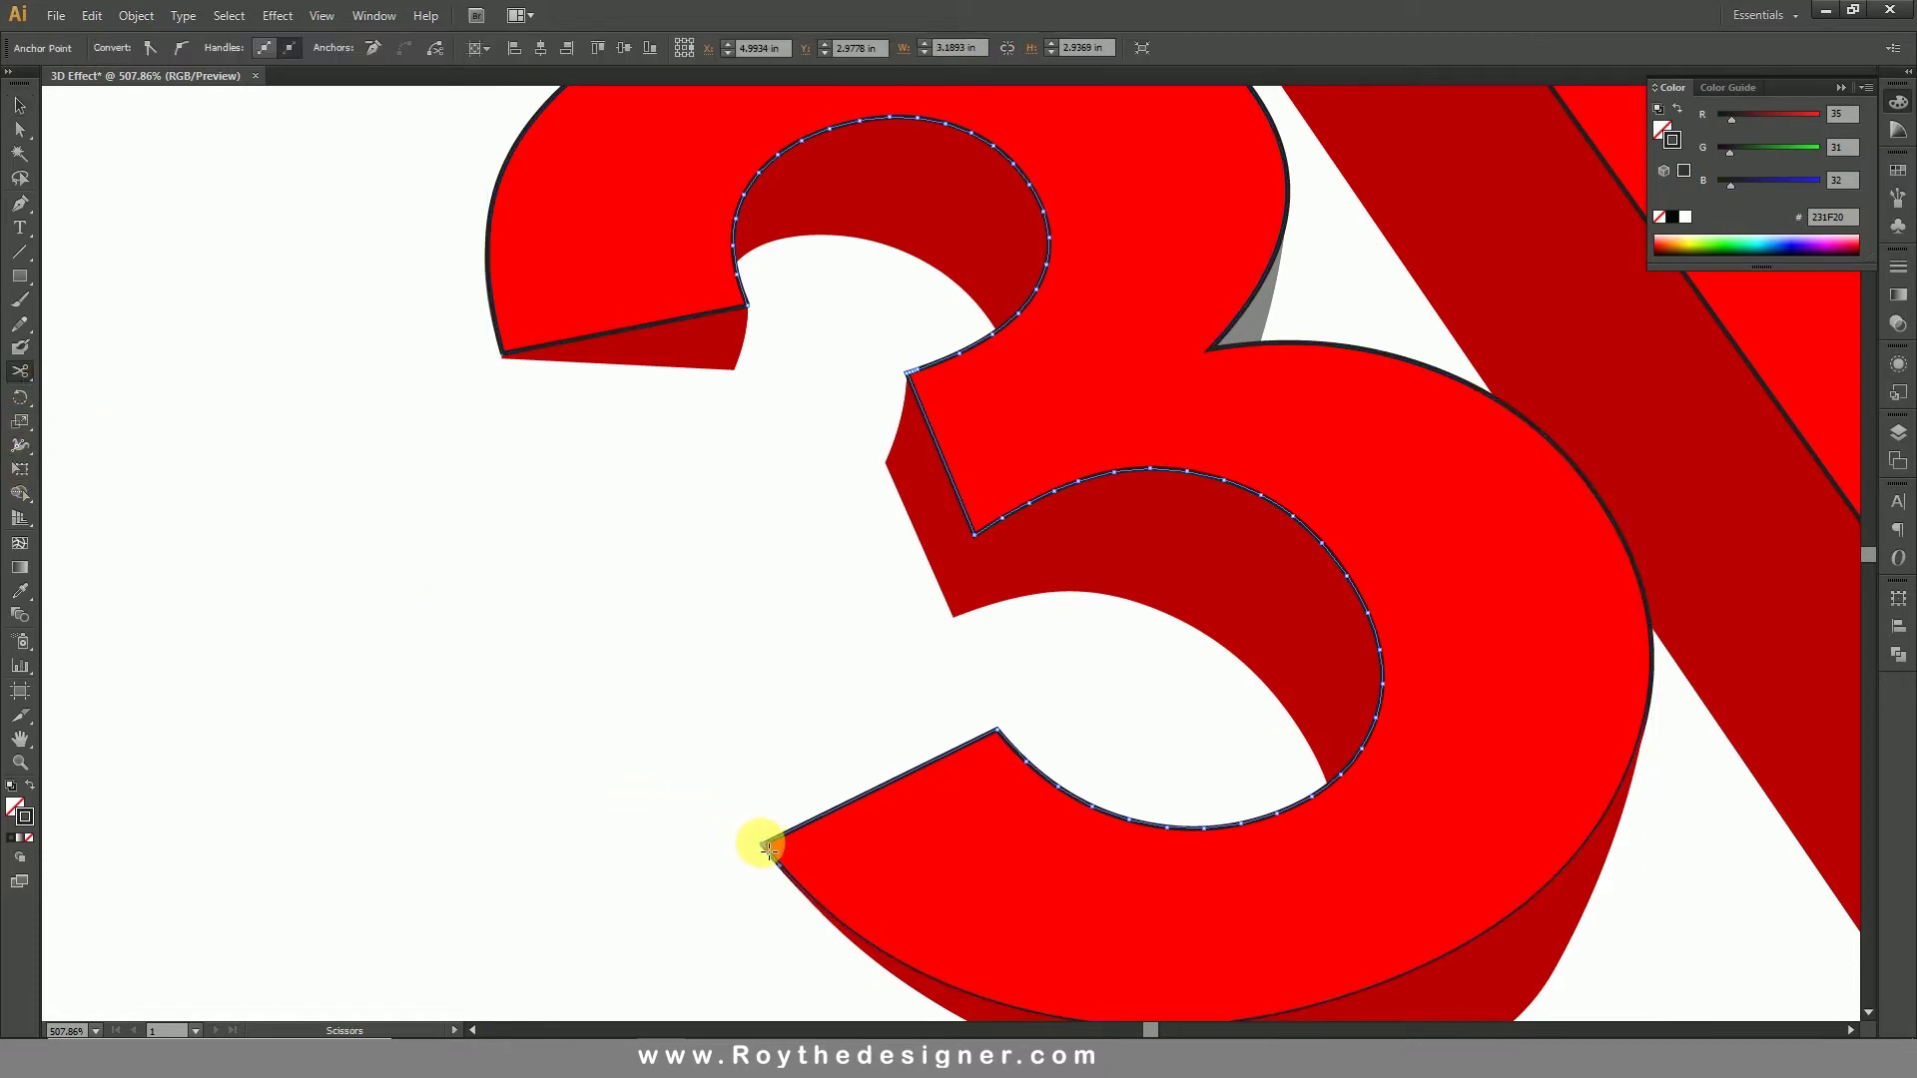
left_click(1004, 737)
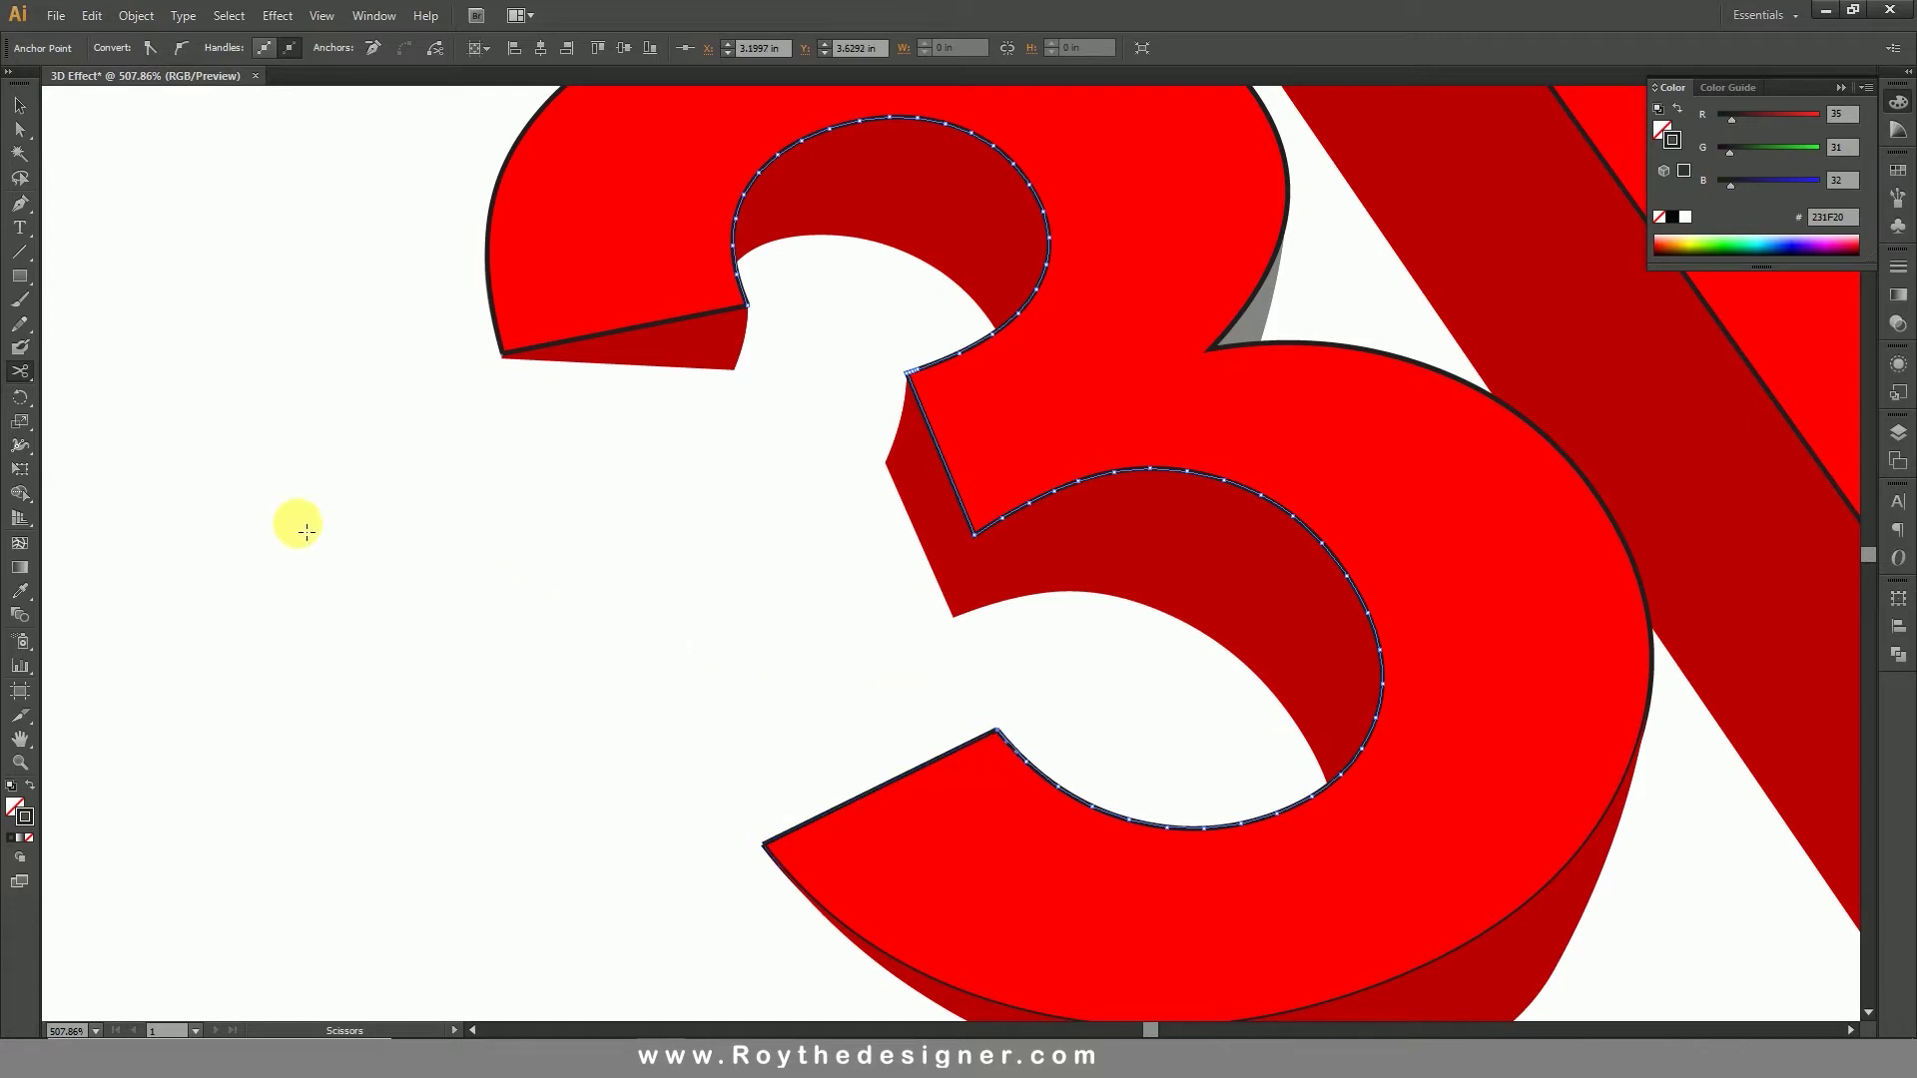
Step: Ungroup the cut outline segments of the "3" and clear the selection
left_click(20, 105)
left_click(817, 600)
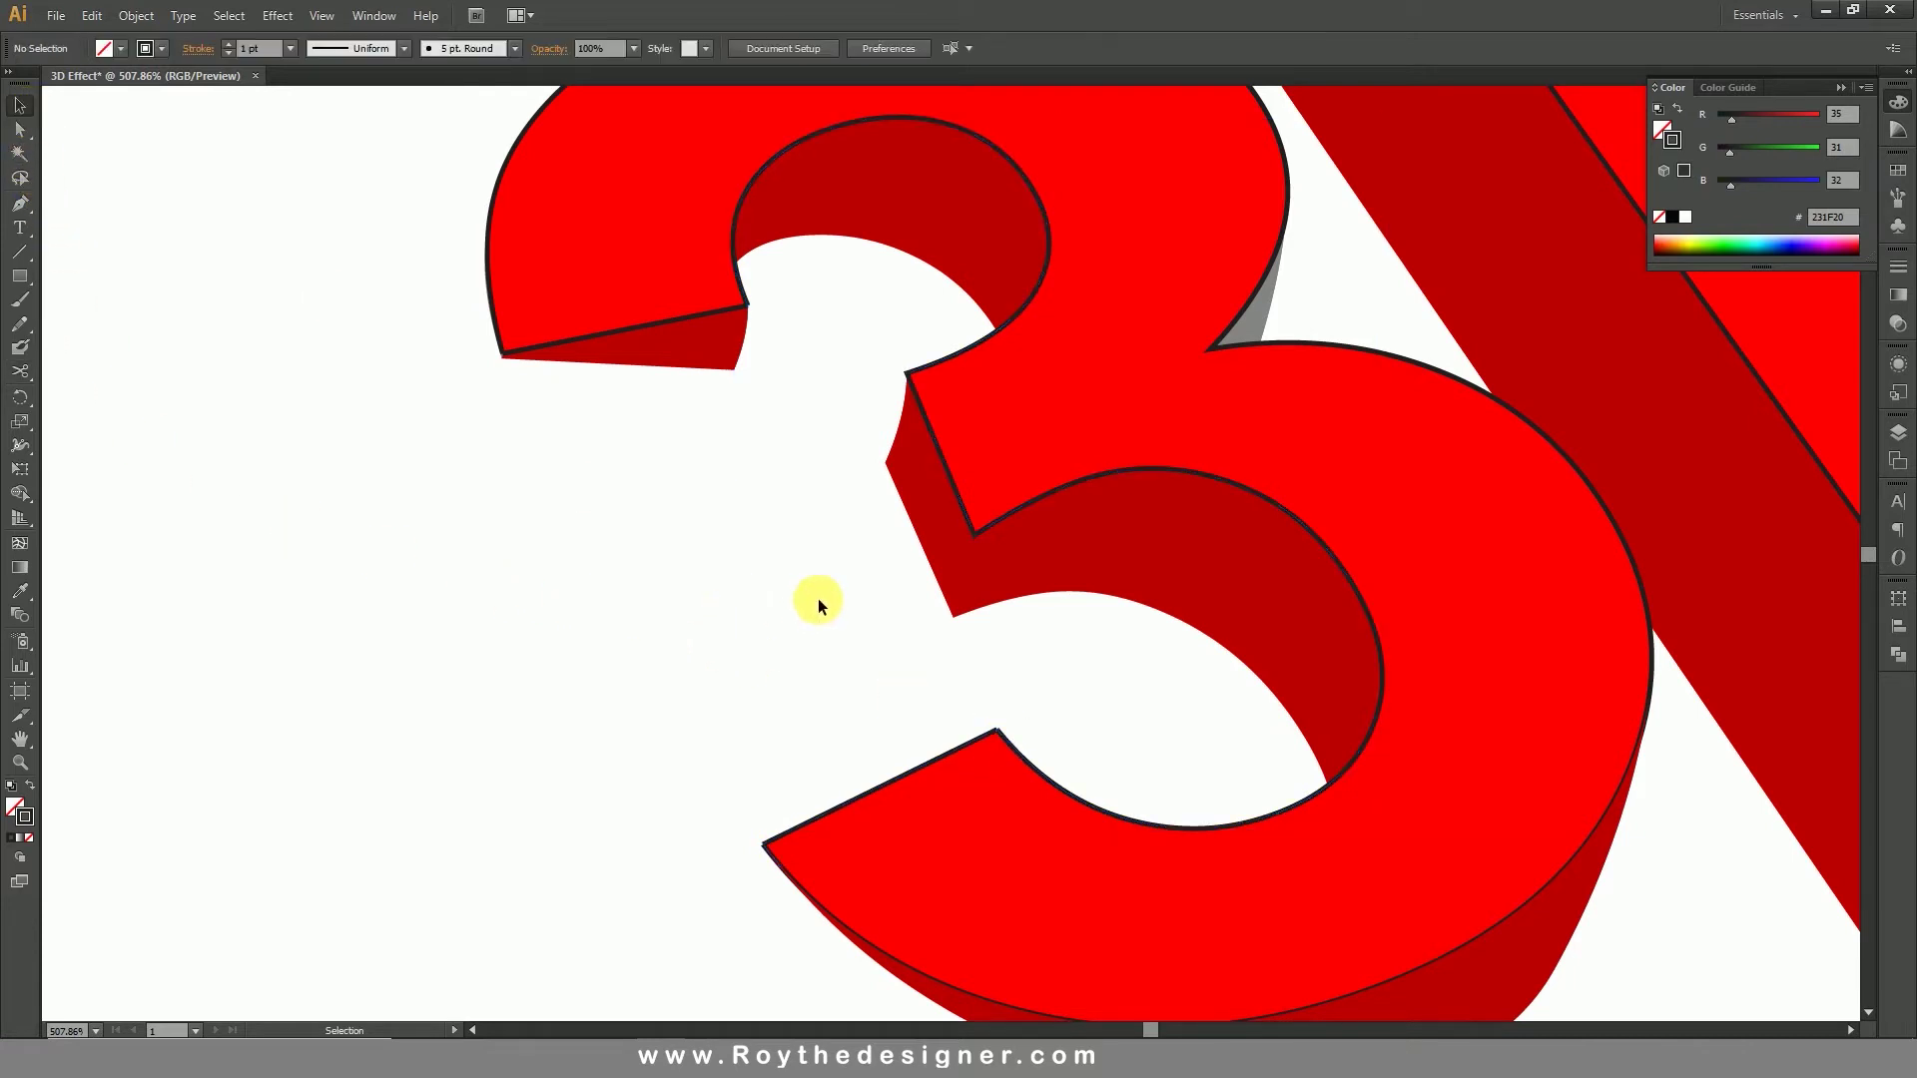
left_click(1076, 485)
right_click(1076, 483)
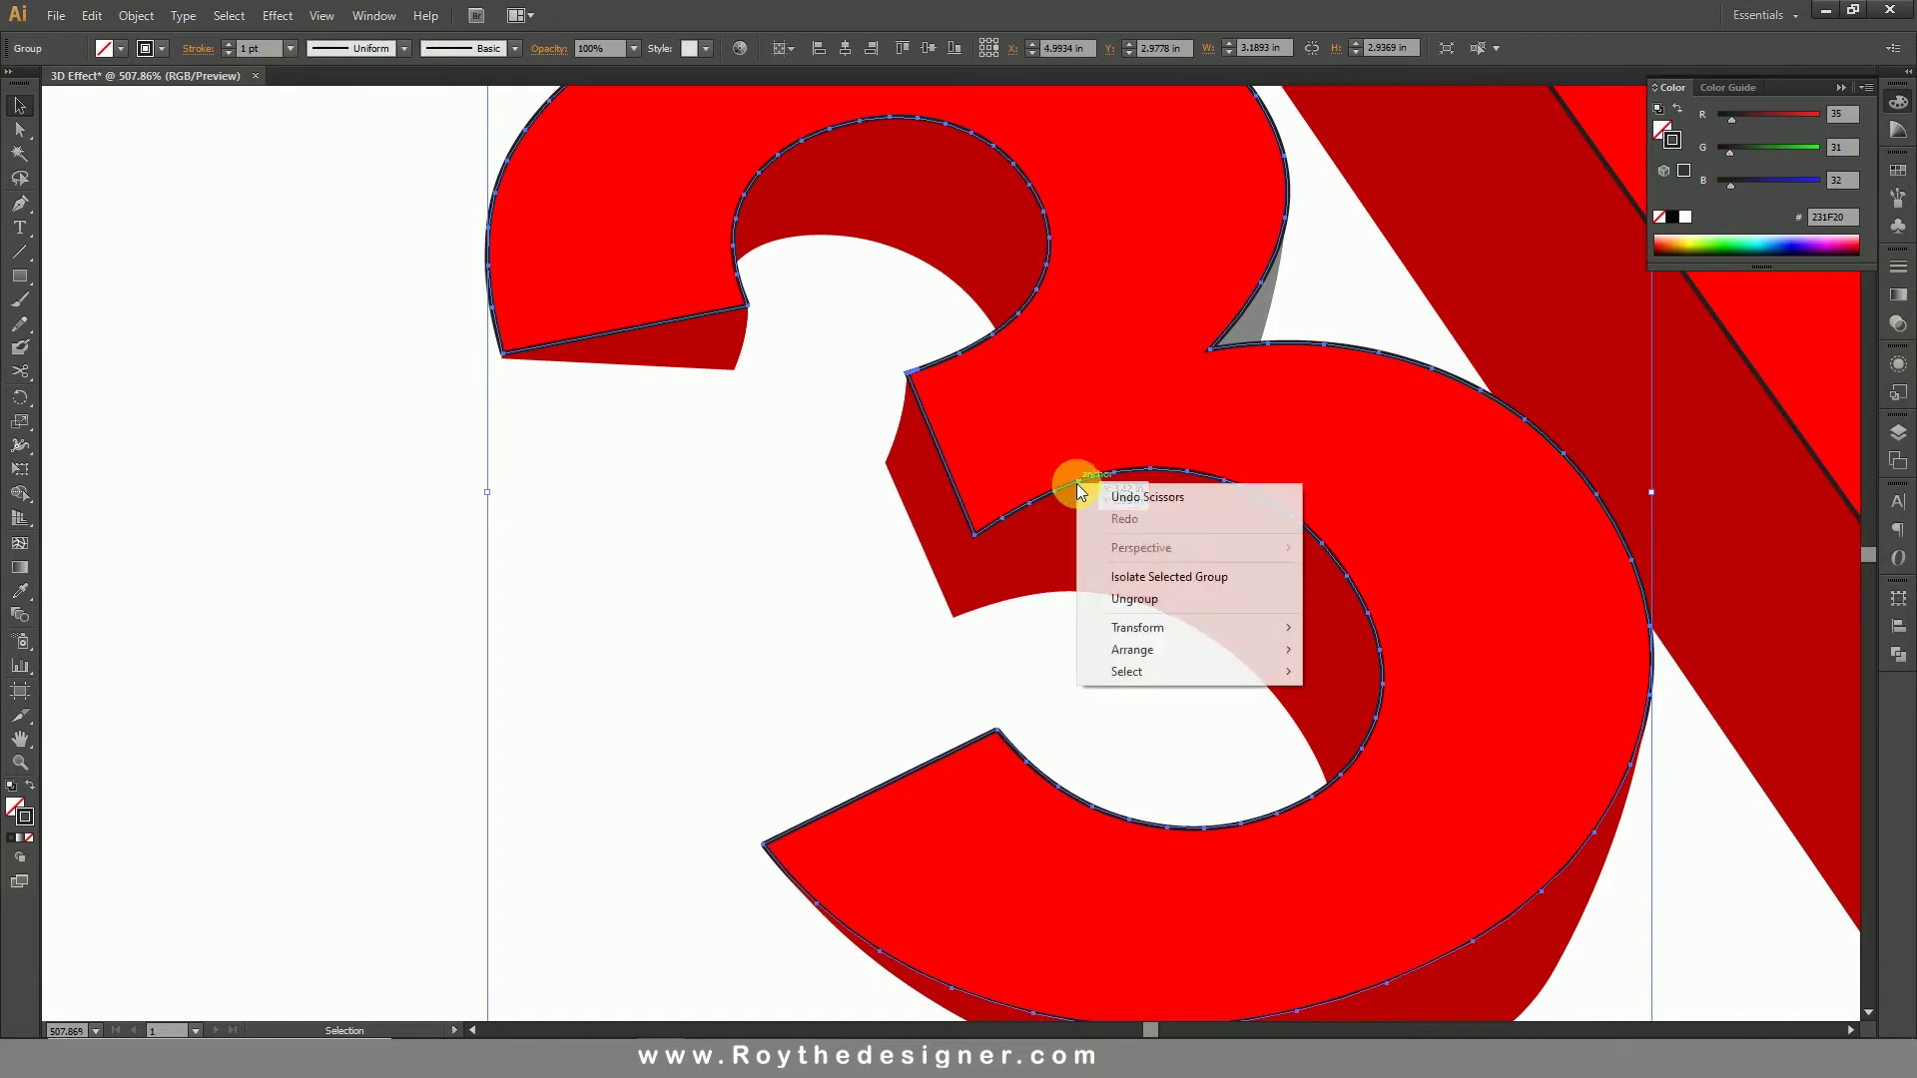
left_click(1135, 599)
left_click(950, 579)
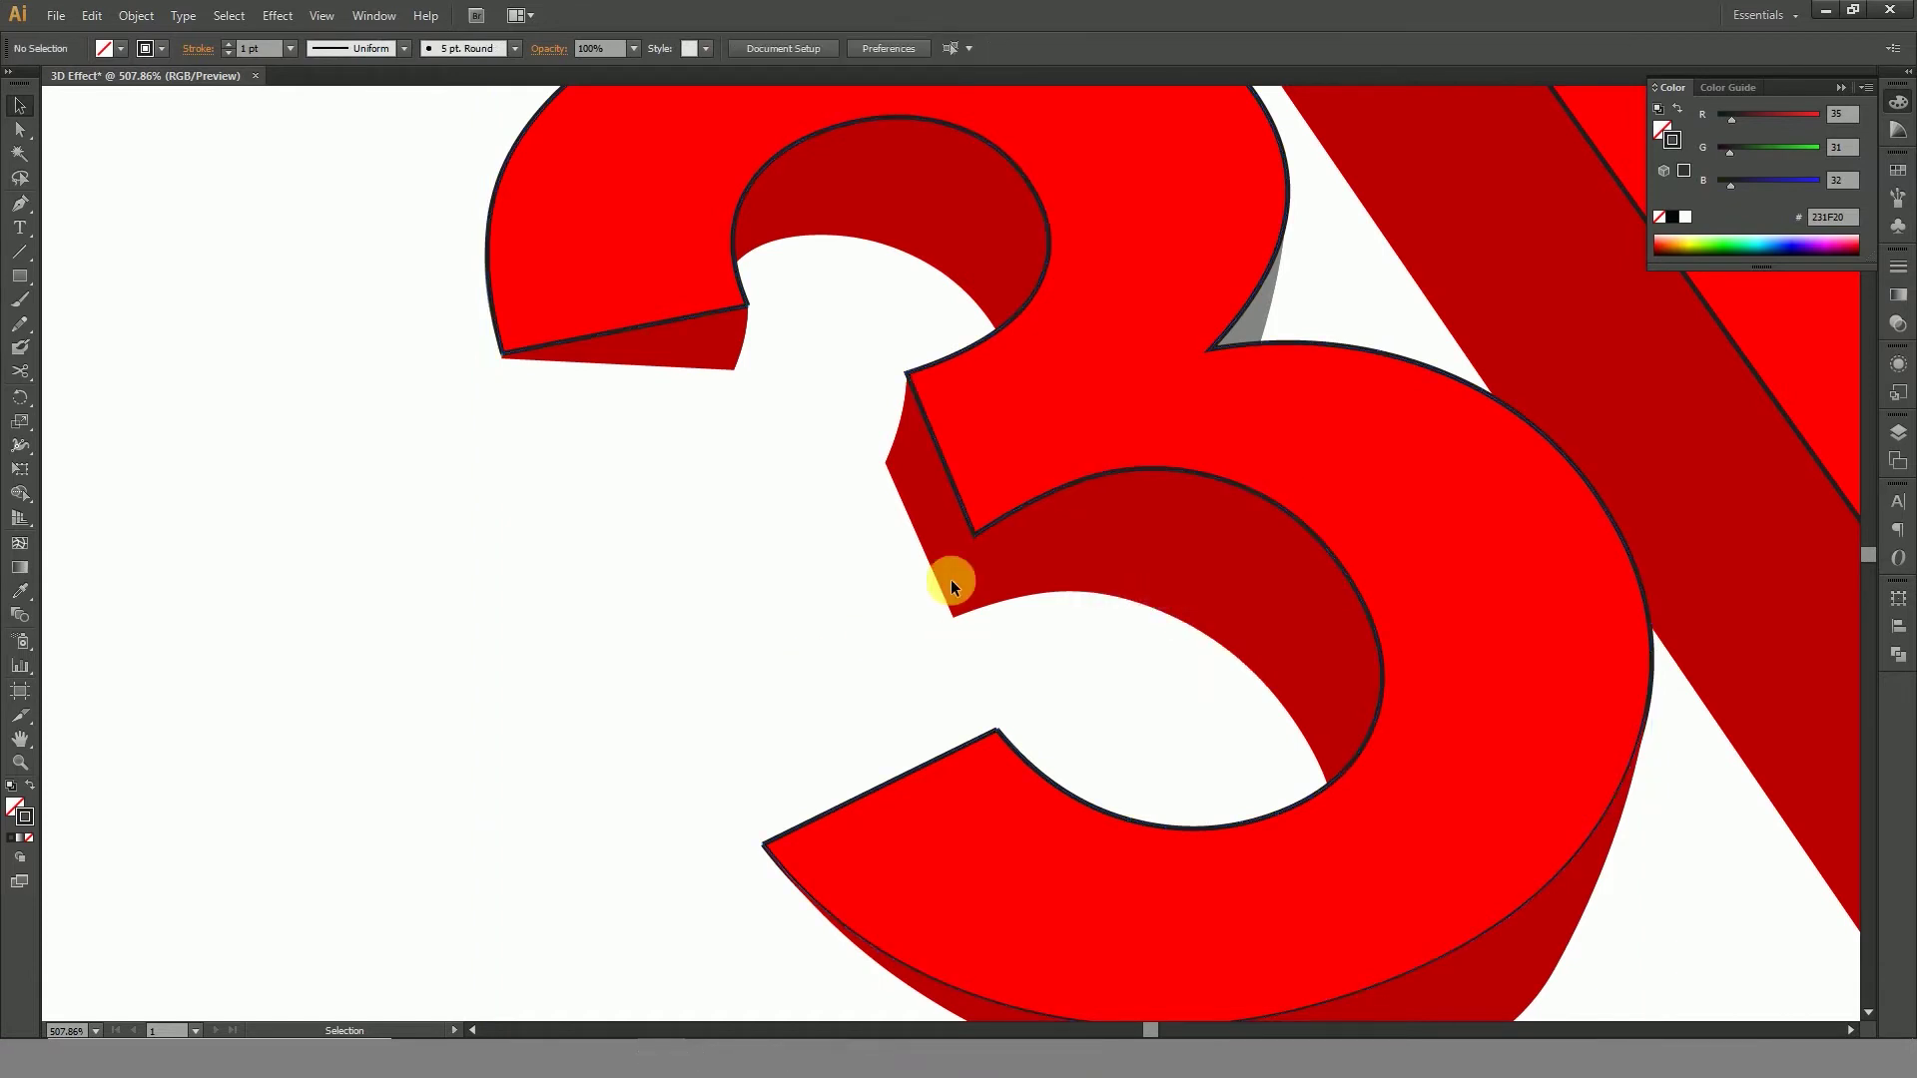
Step: Give the inner contour path of the "3" the variable width profile tapered at both ends and a white stroke
left_click(1046, 489)
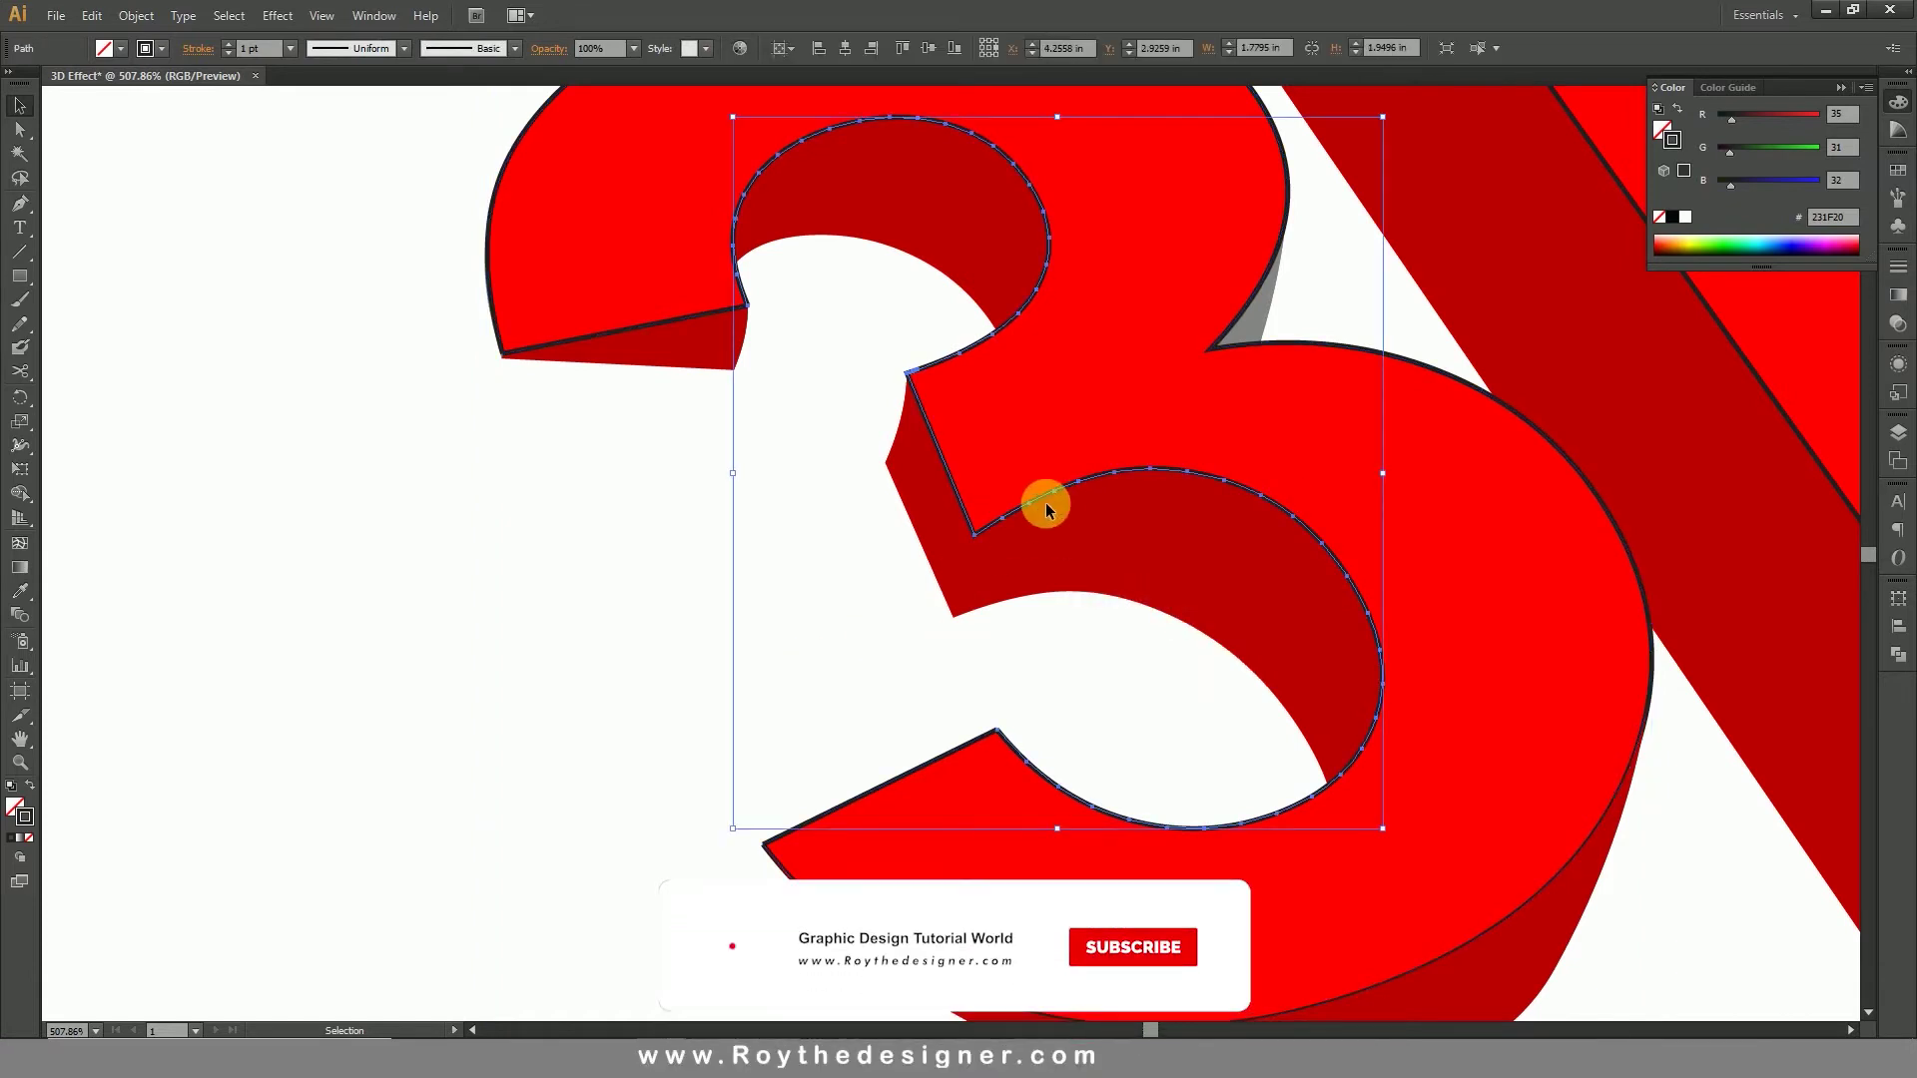
left_click(402, 58)
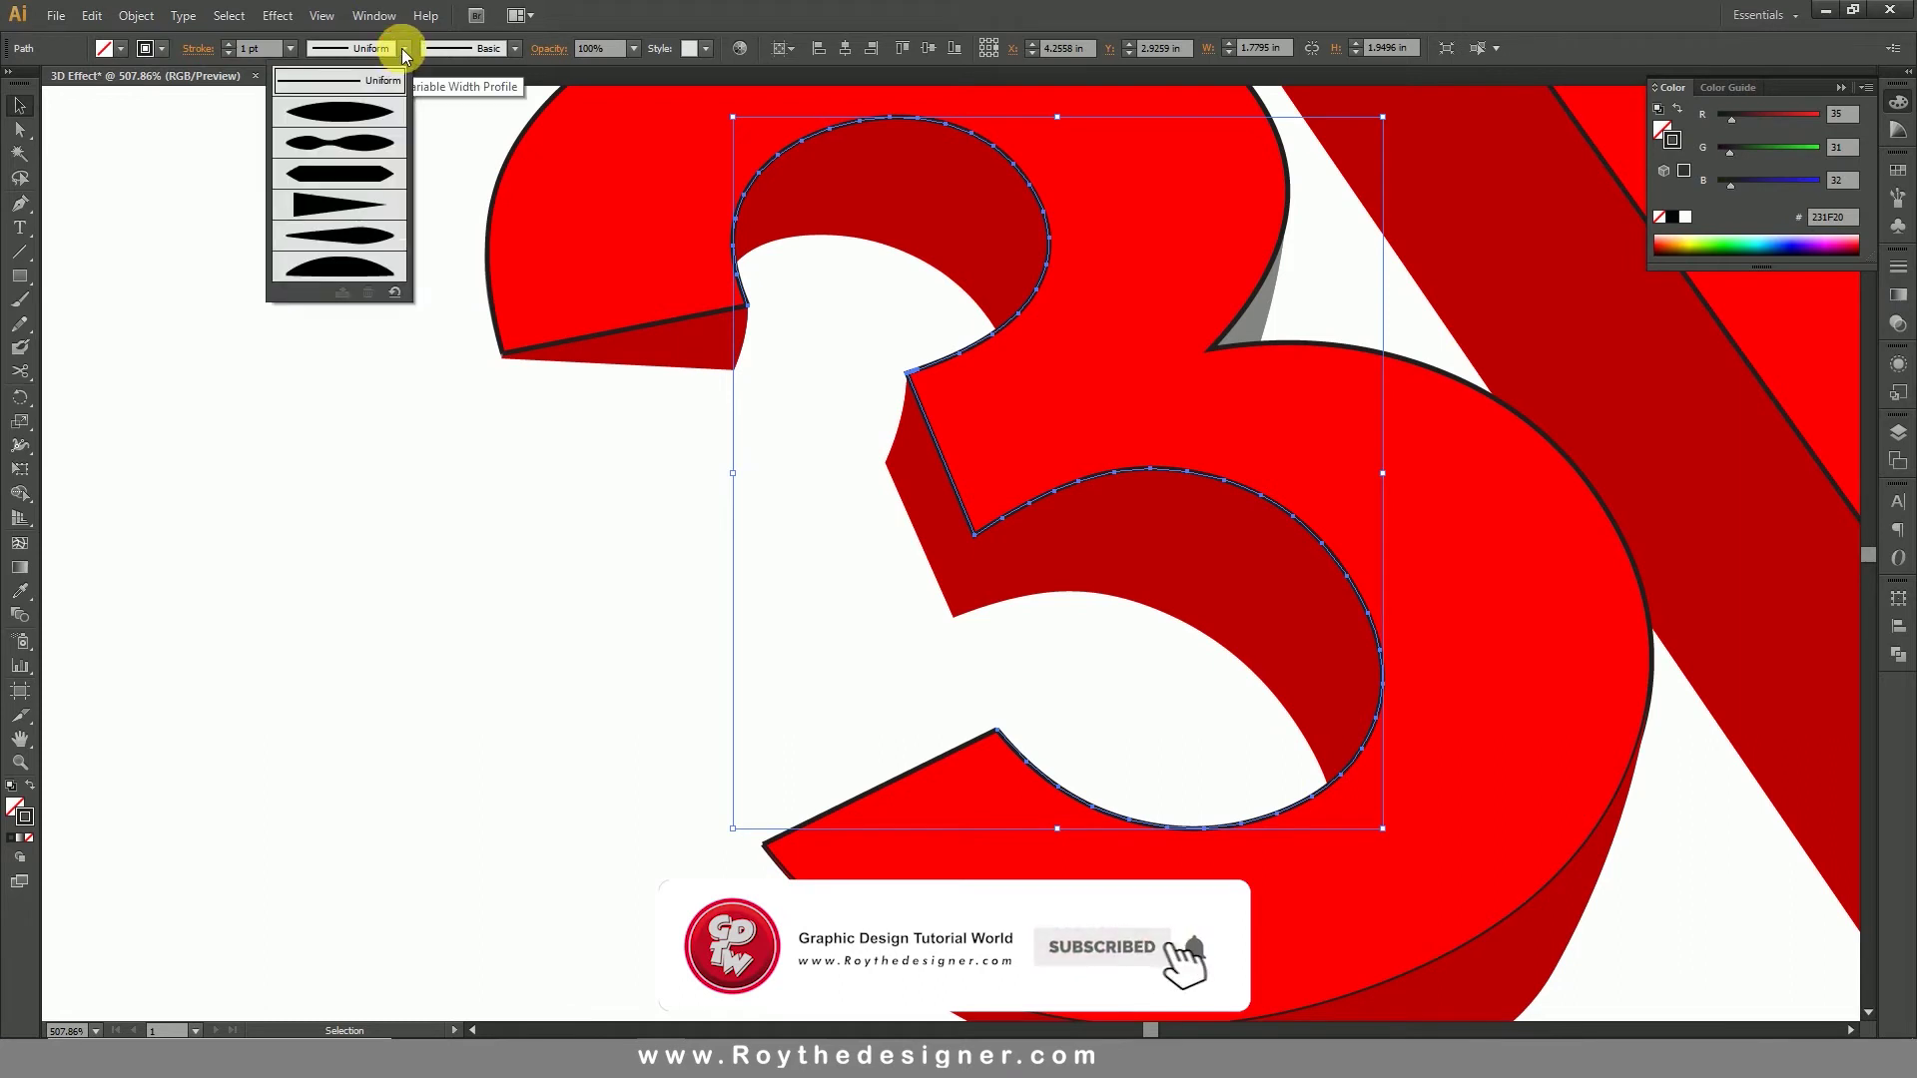
left_click(362, 118)
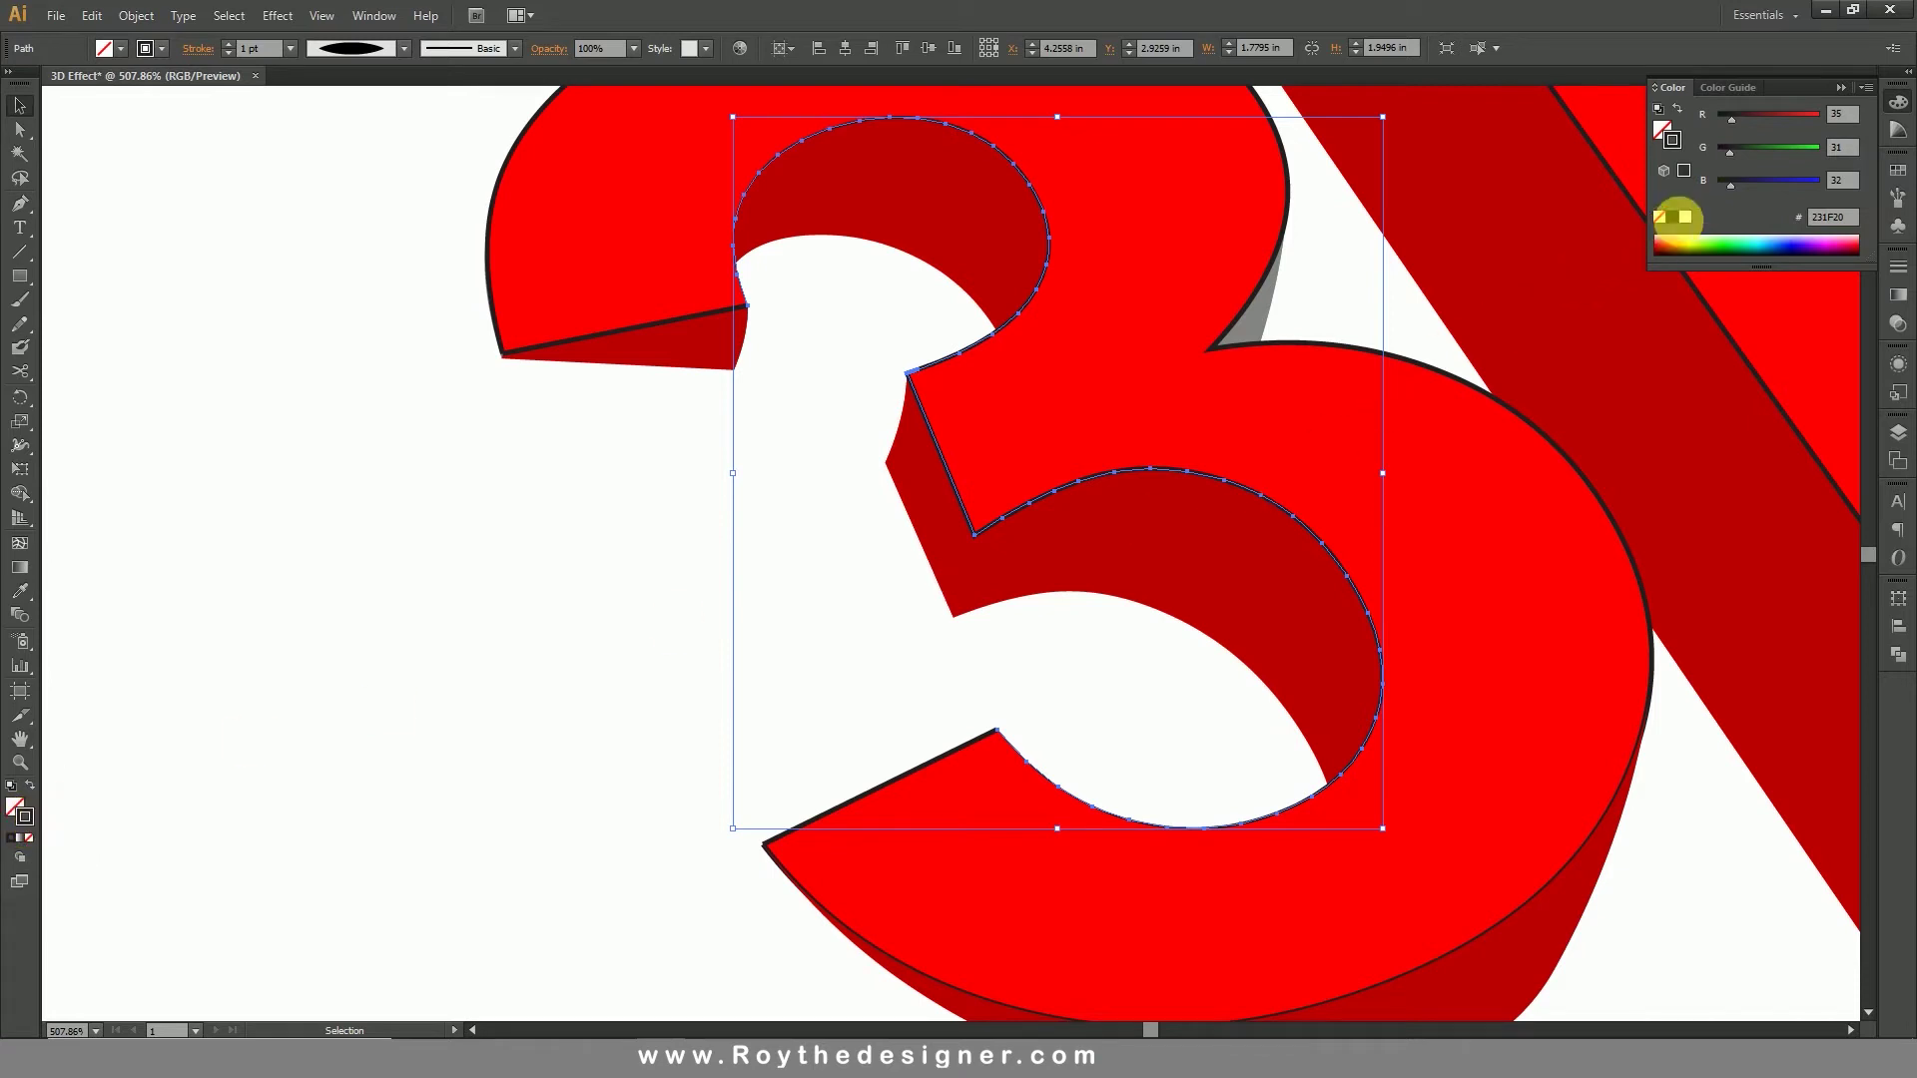
left_click(1687, 217)
left_click(834, 675)
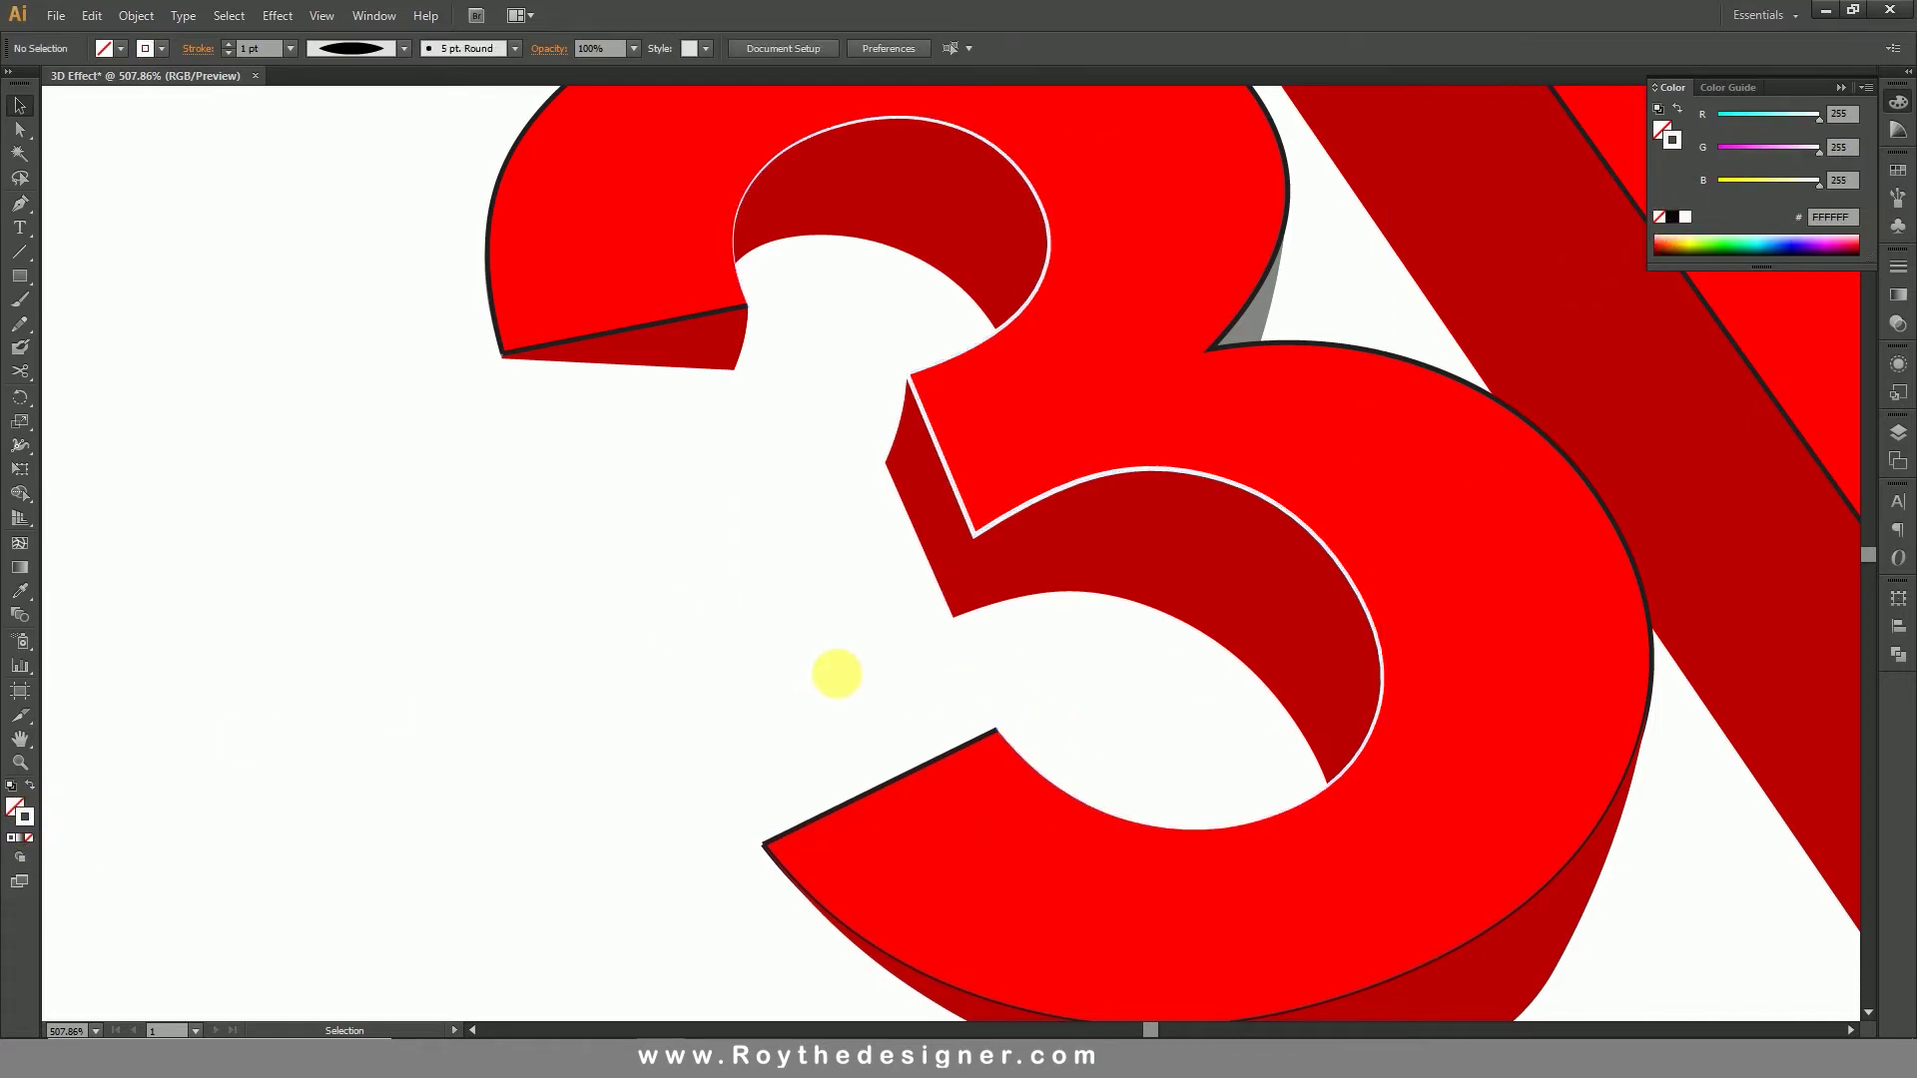
Step: Give the straight end edge of the "3"'s lower arm the both-ends-tapered width profile and a white stroke
left_click(884, 780)
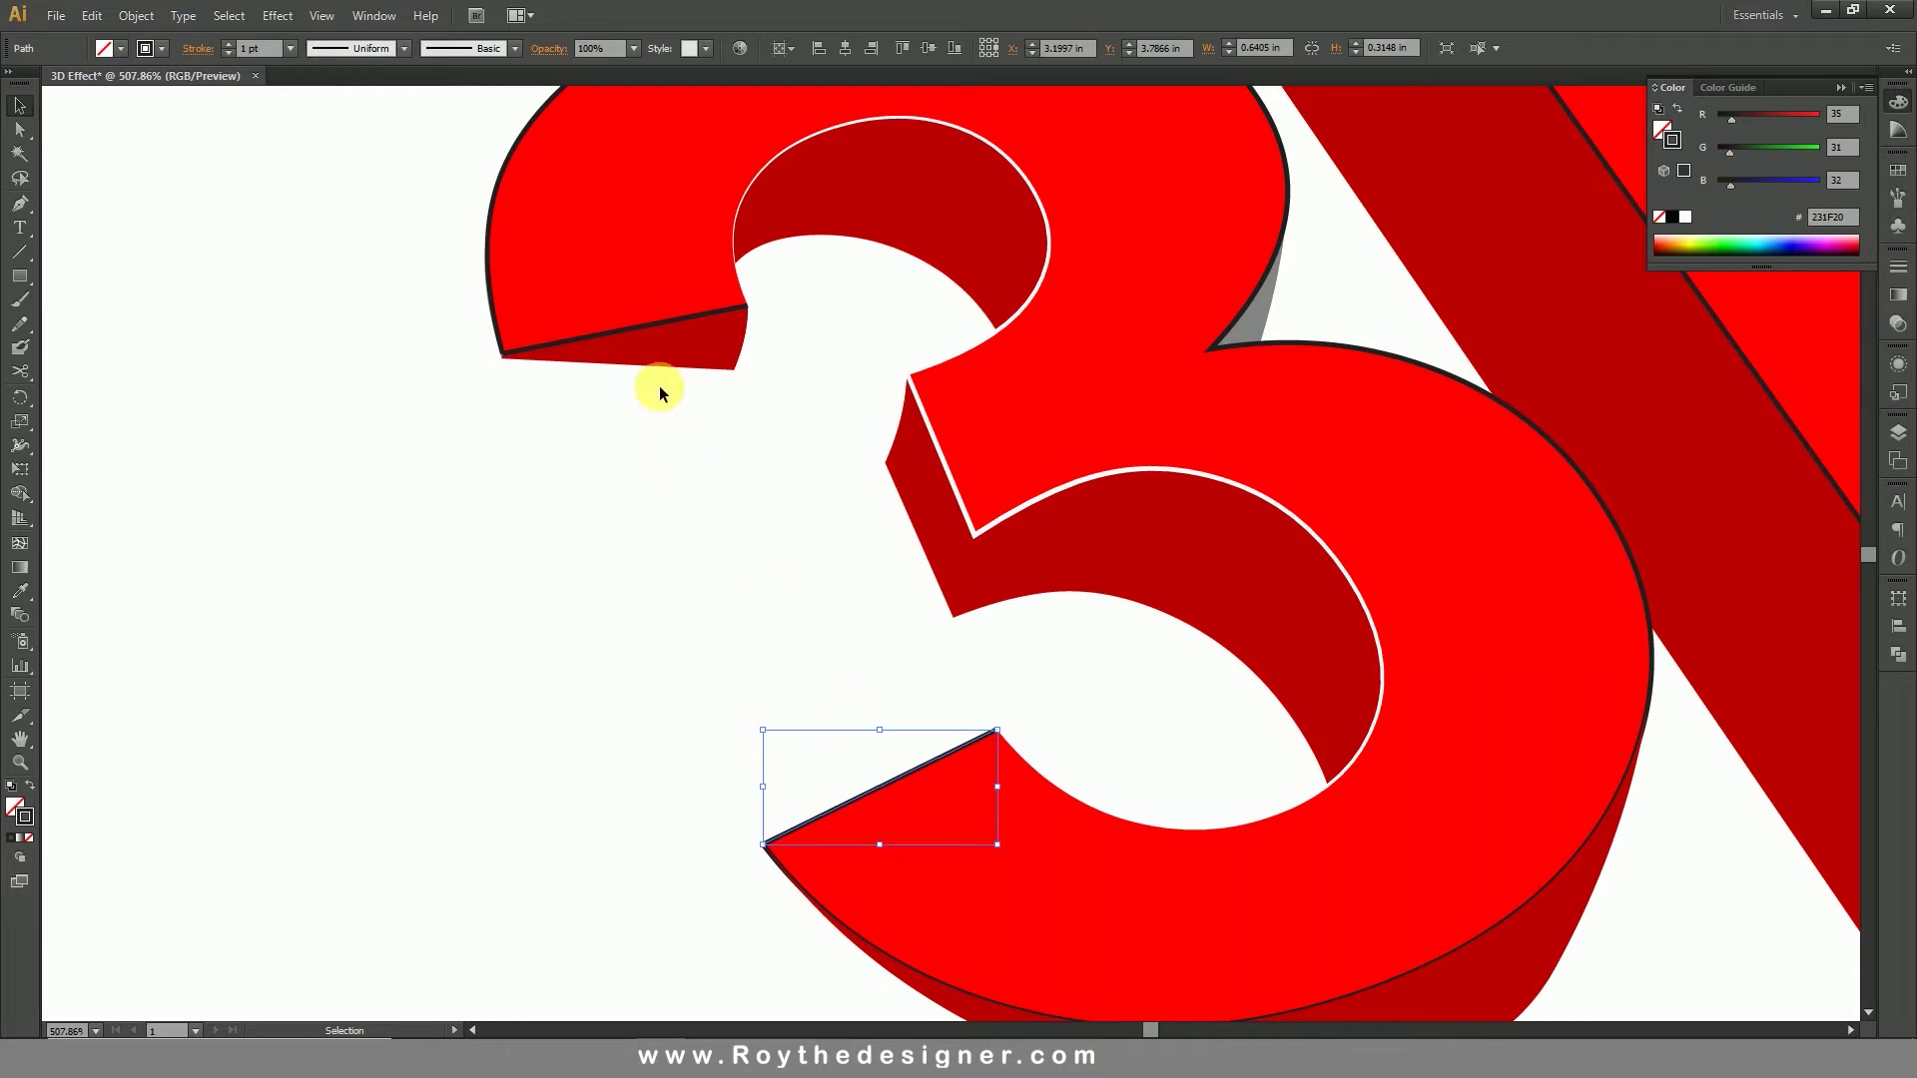
left_click(400, 48)
left_click(362, 98)
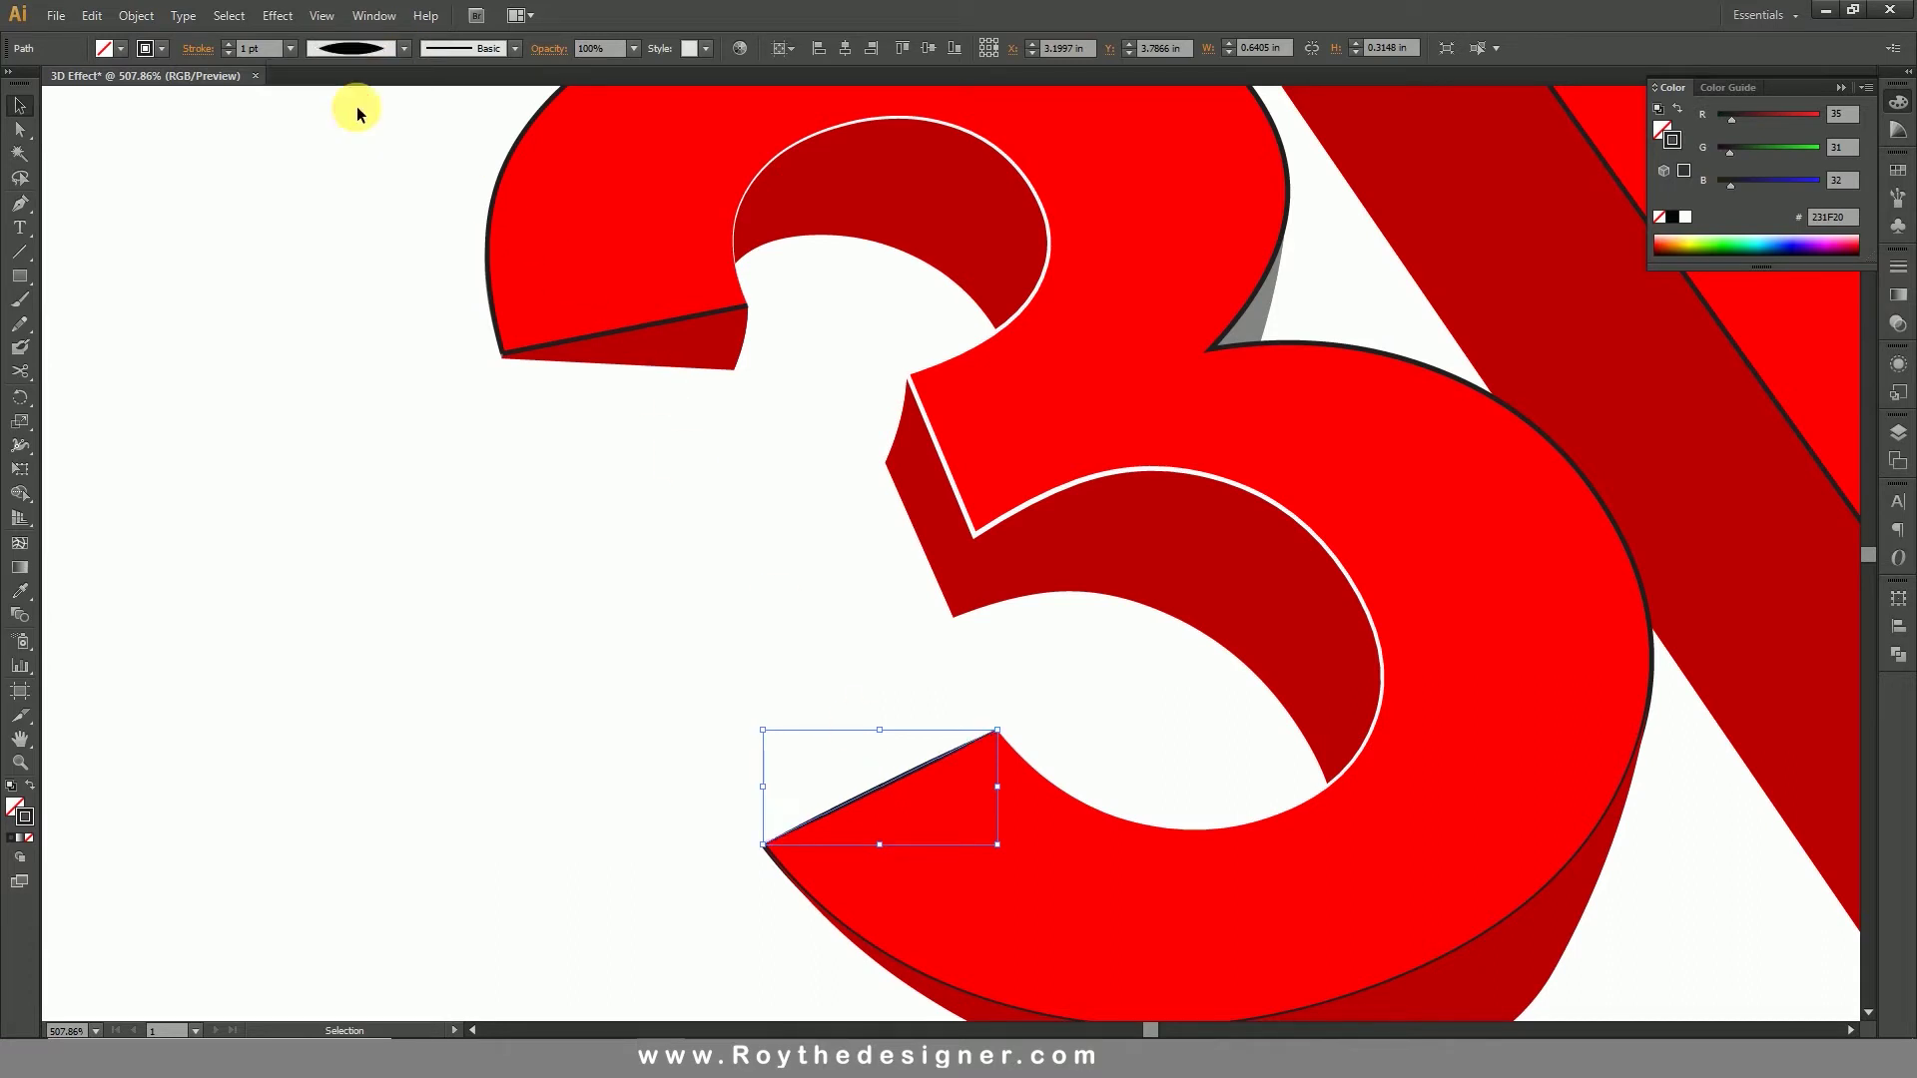
left_click(1686, 218)
left_click(637, 592)
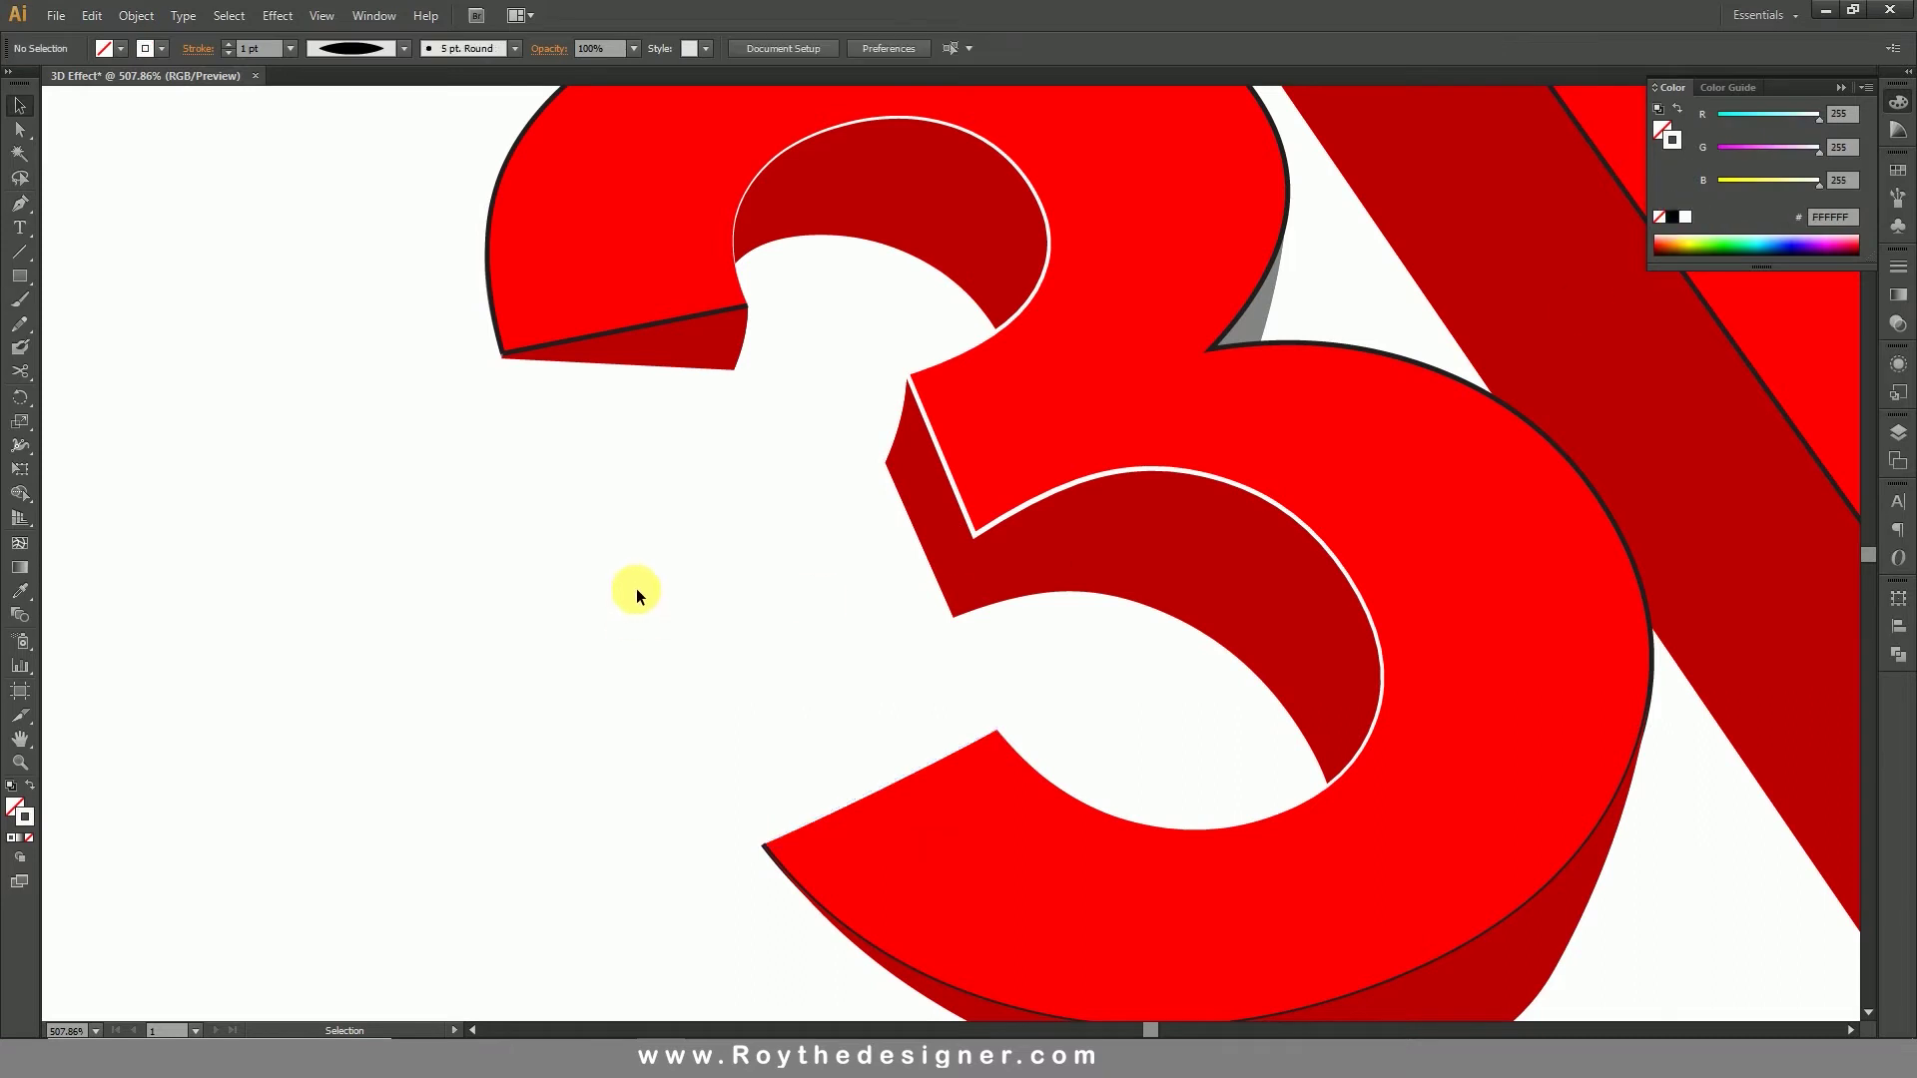
Step: Apply the both-ends-tapered width profile and a white stroke to the straight end edge of the "3"'s upper arm
left_click(633, 342)
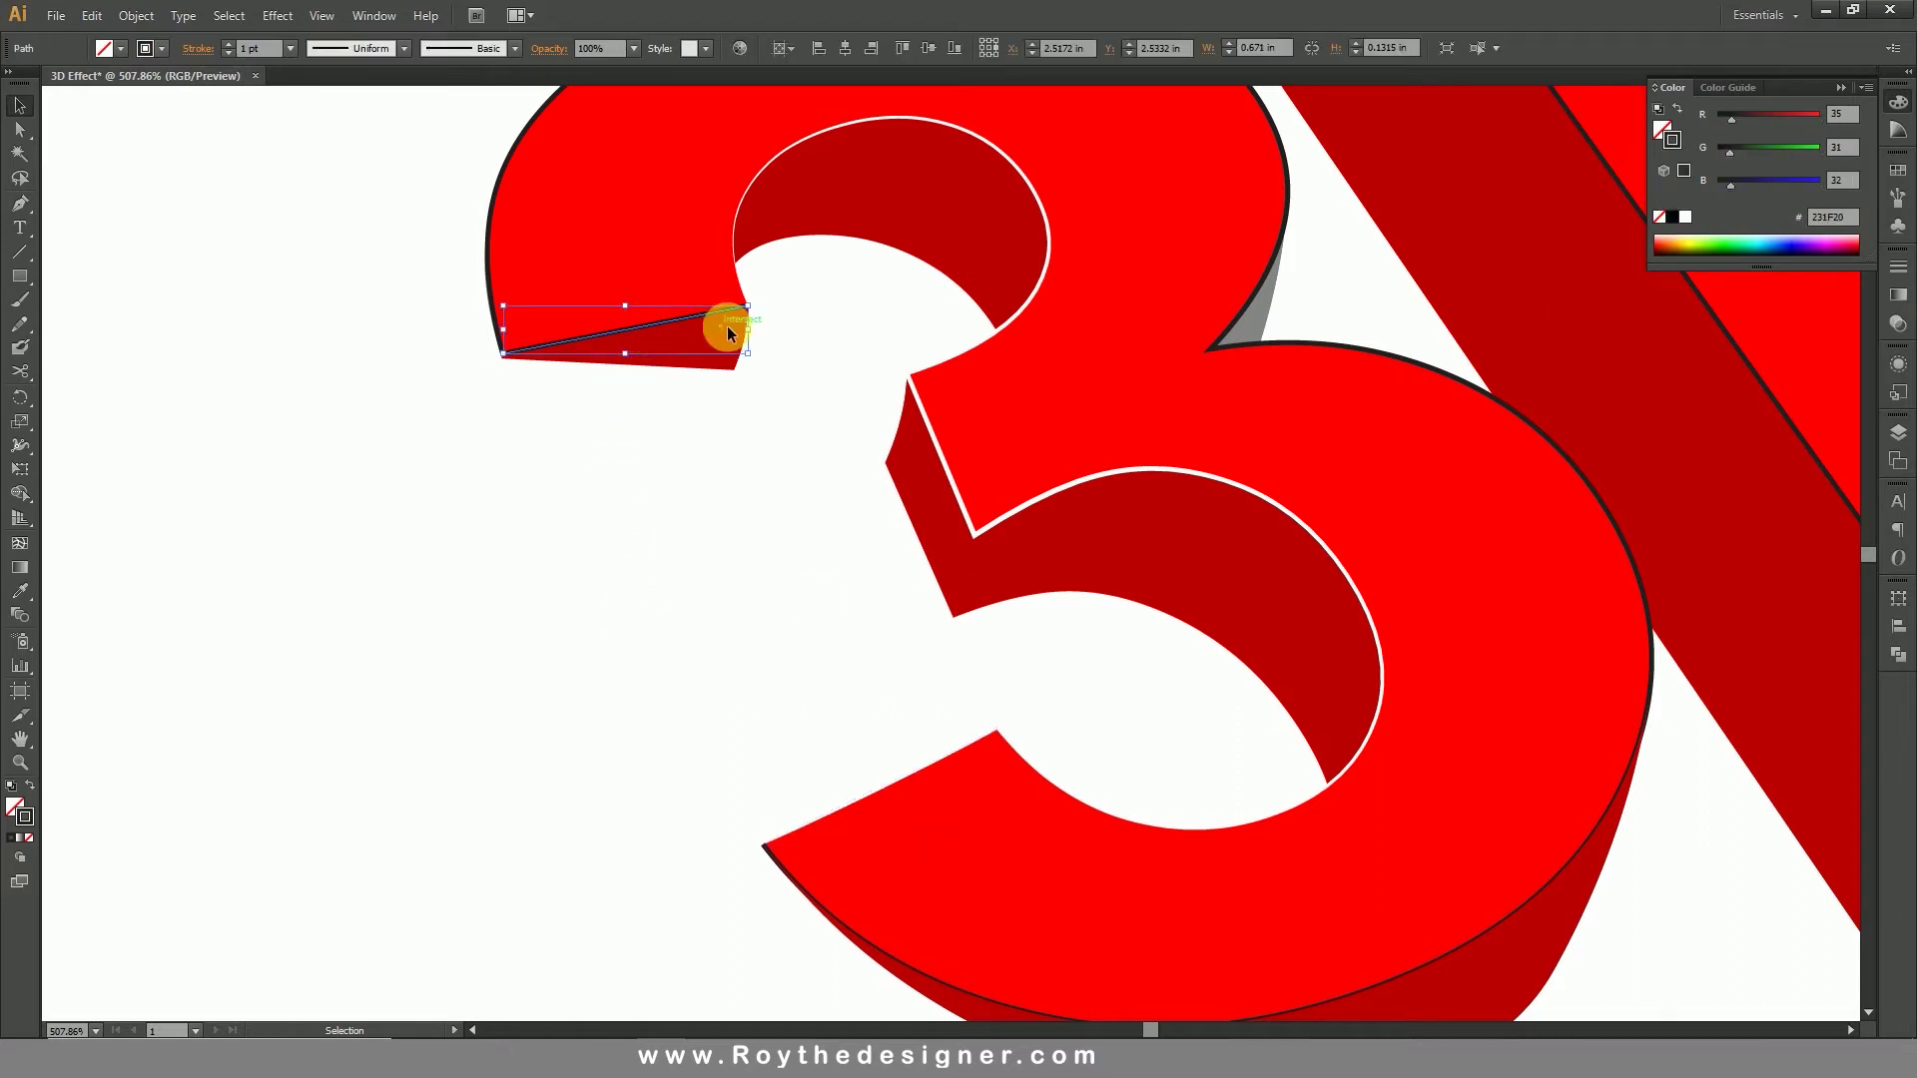
left_click(385, 60)
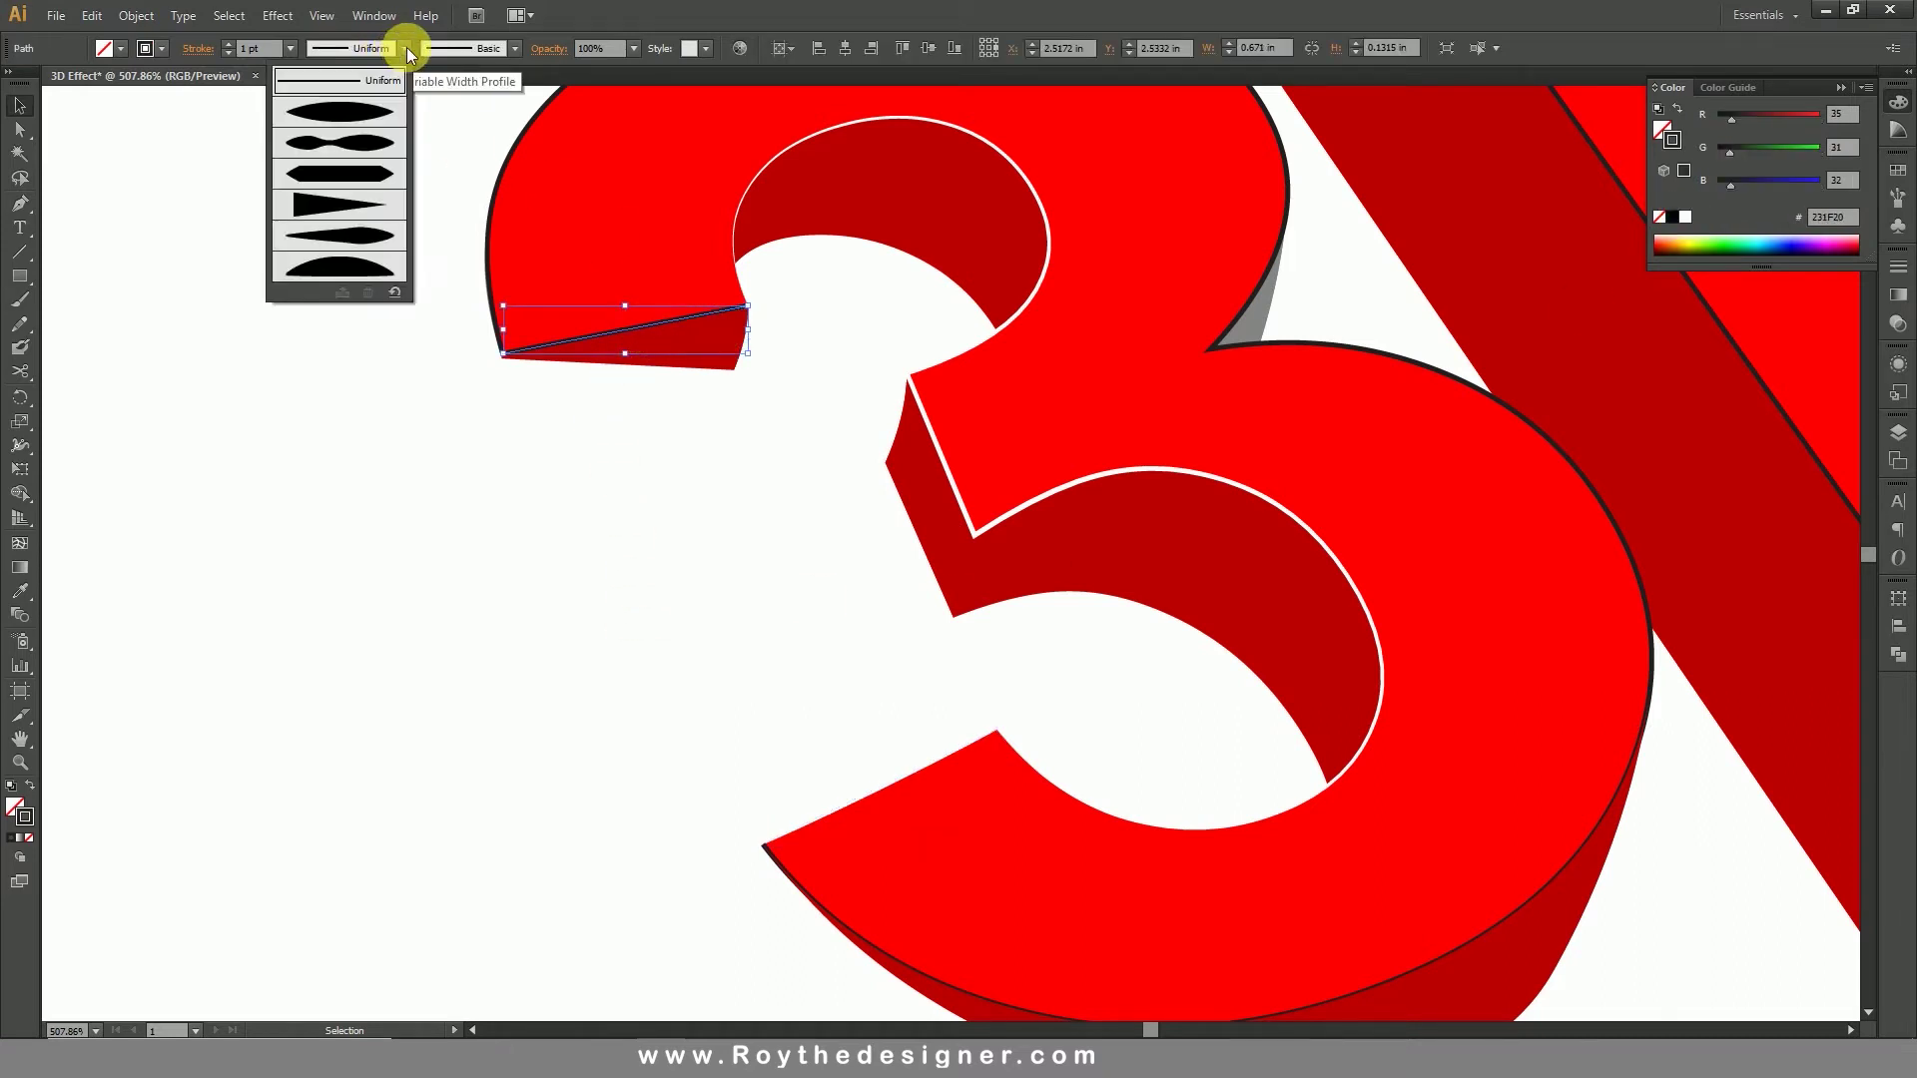
left_click(343, 115)
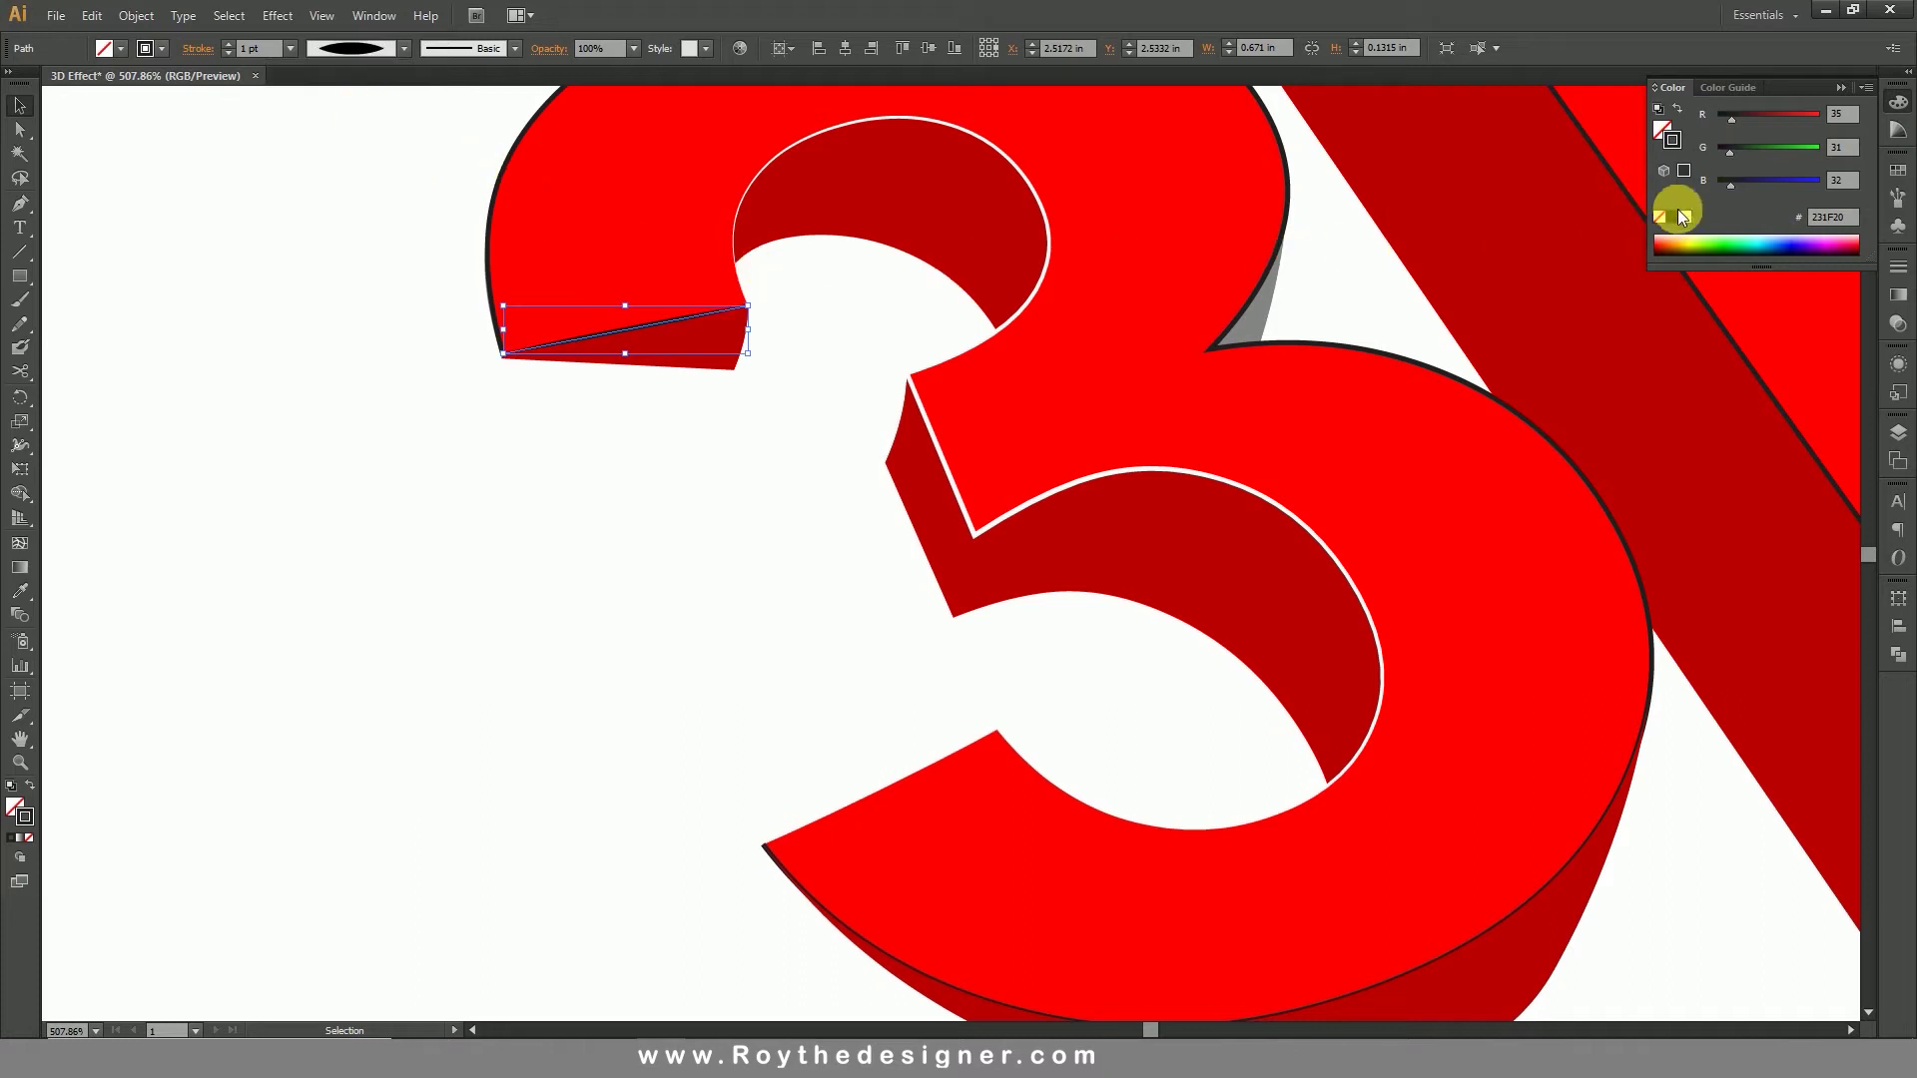
left_click(1687, 217)
left_click(728, 497)
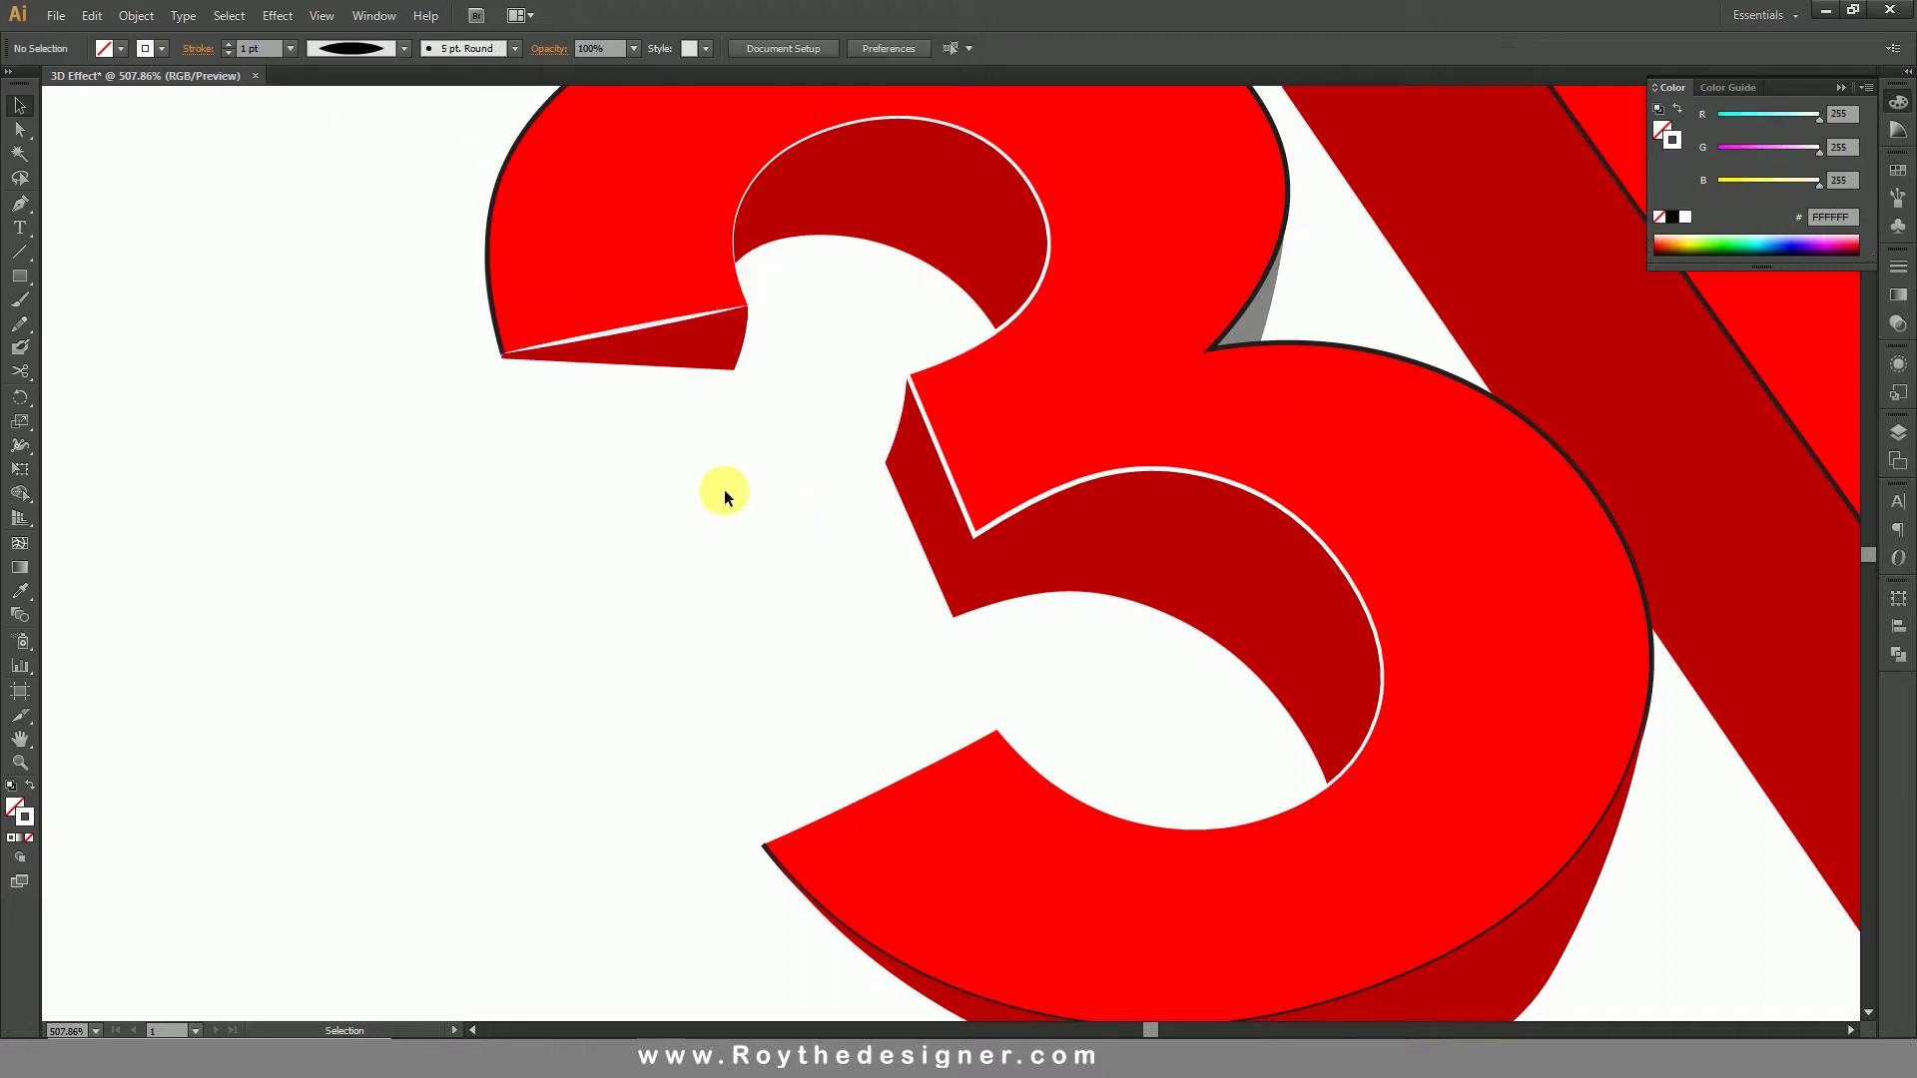
Step: Give the outer contour path of the "3" the width profile tapered at both ends and a white stroke
left_click_drag(698, 390, 674, 488)
left_click(511, 218)
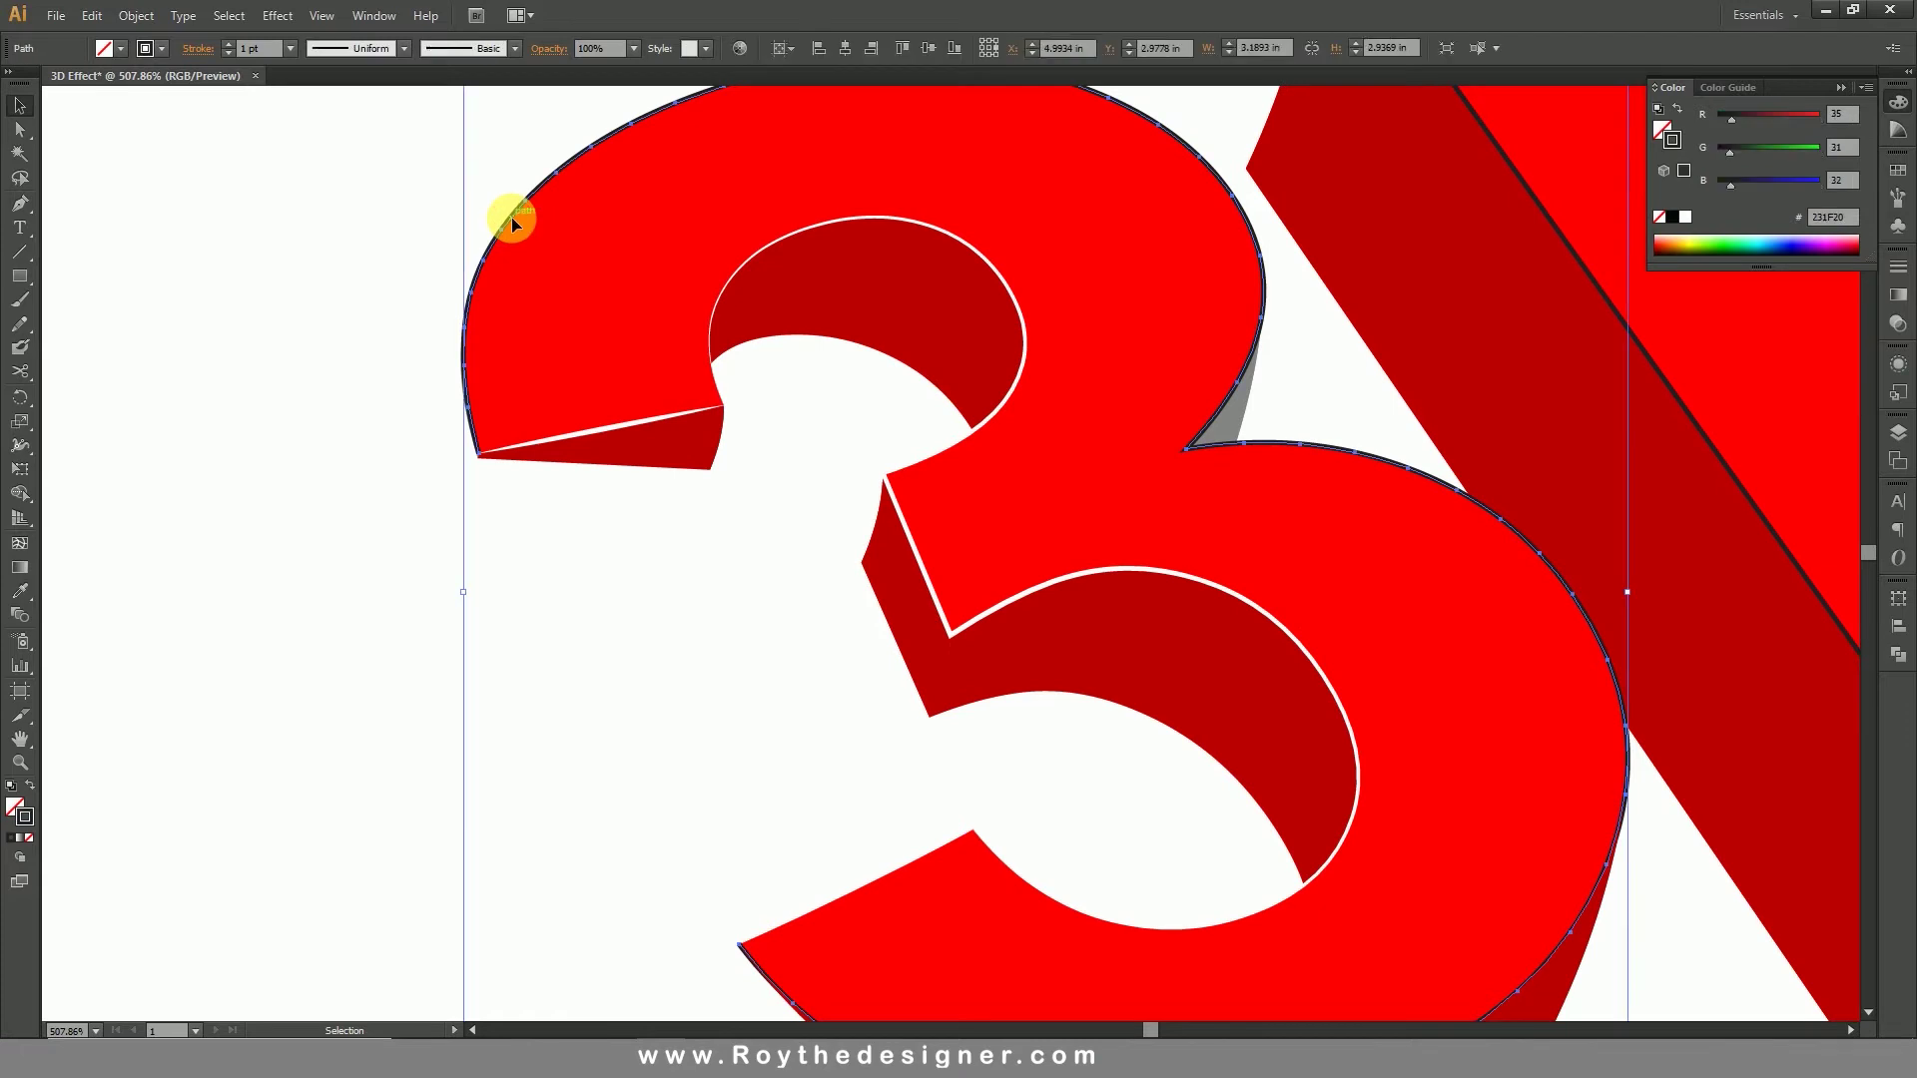
left_click(404, 48)
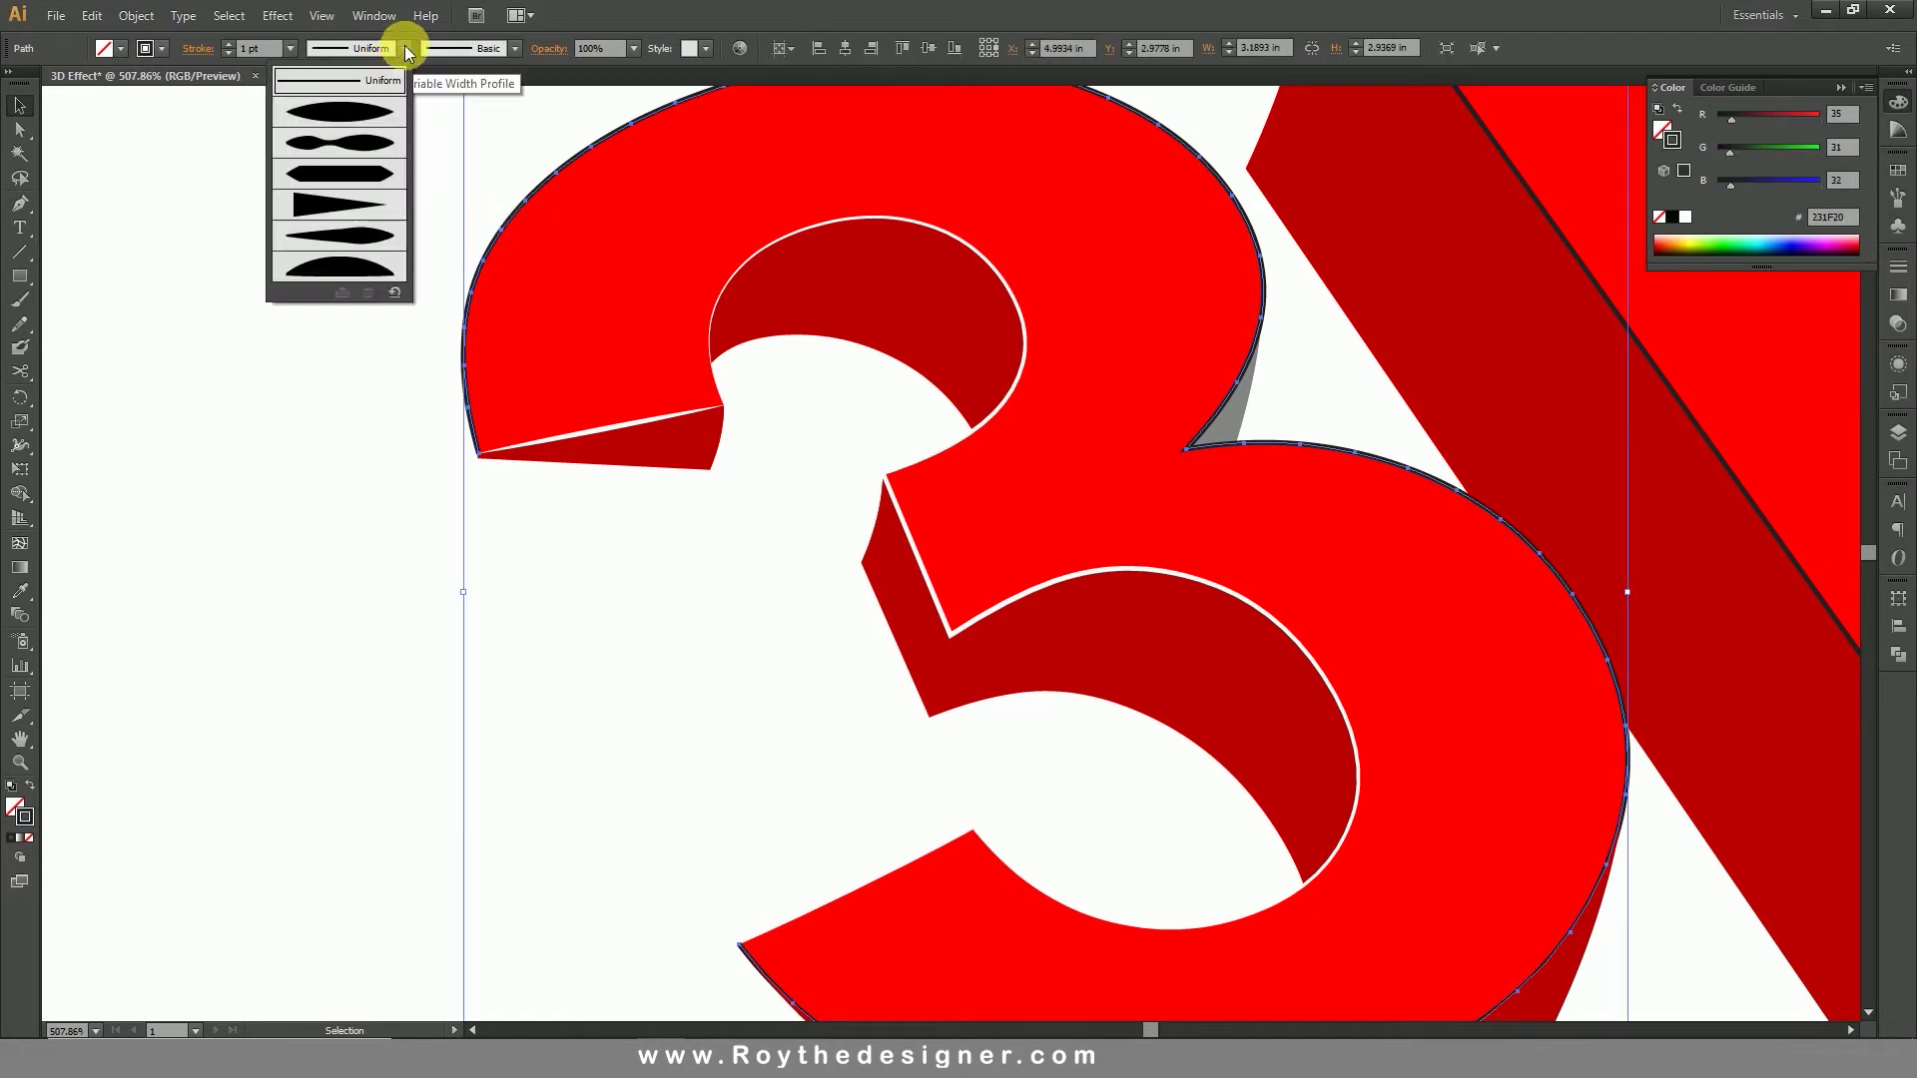
left_click(348, 108)
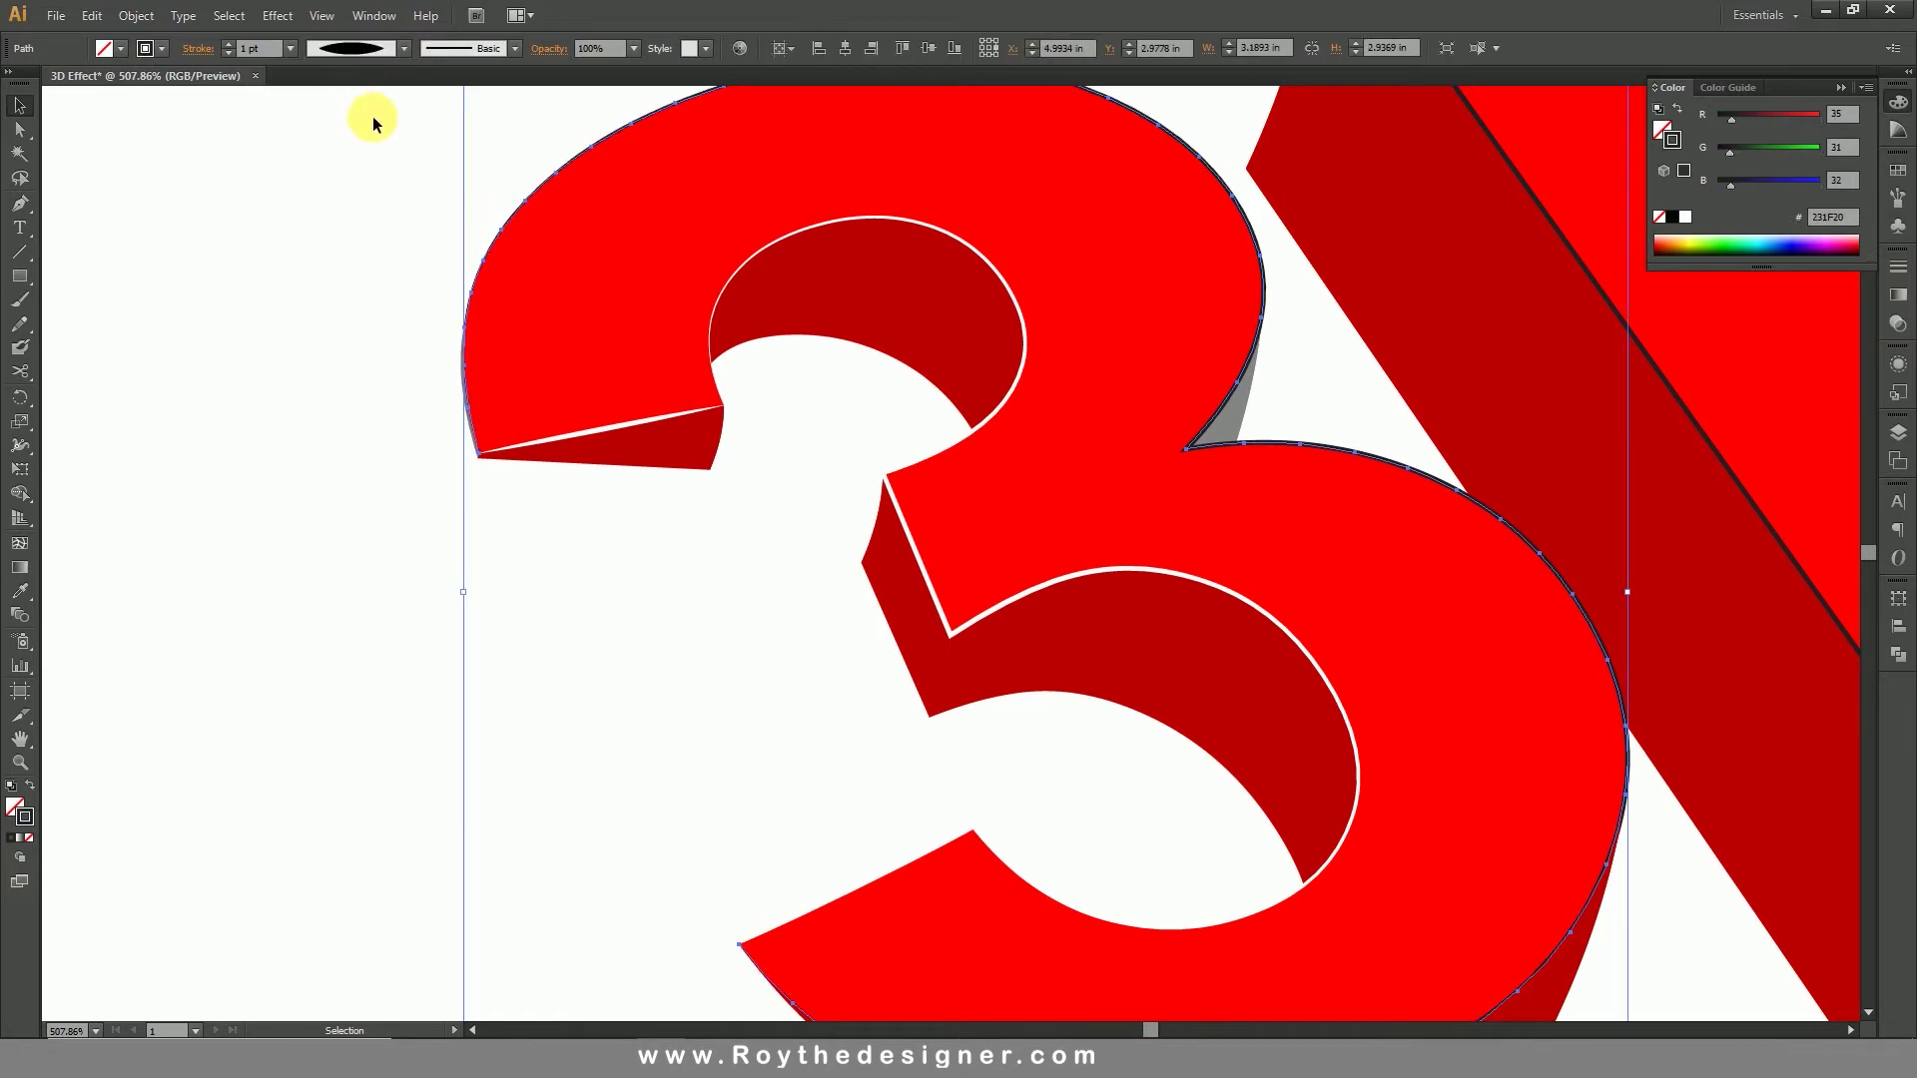
left_click(1691, 219)
left_click(848, 656)
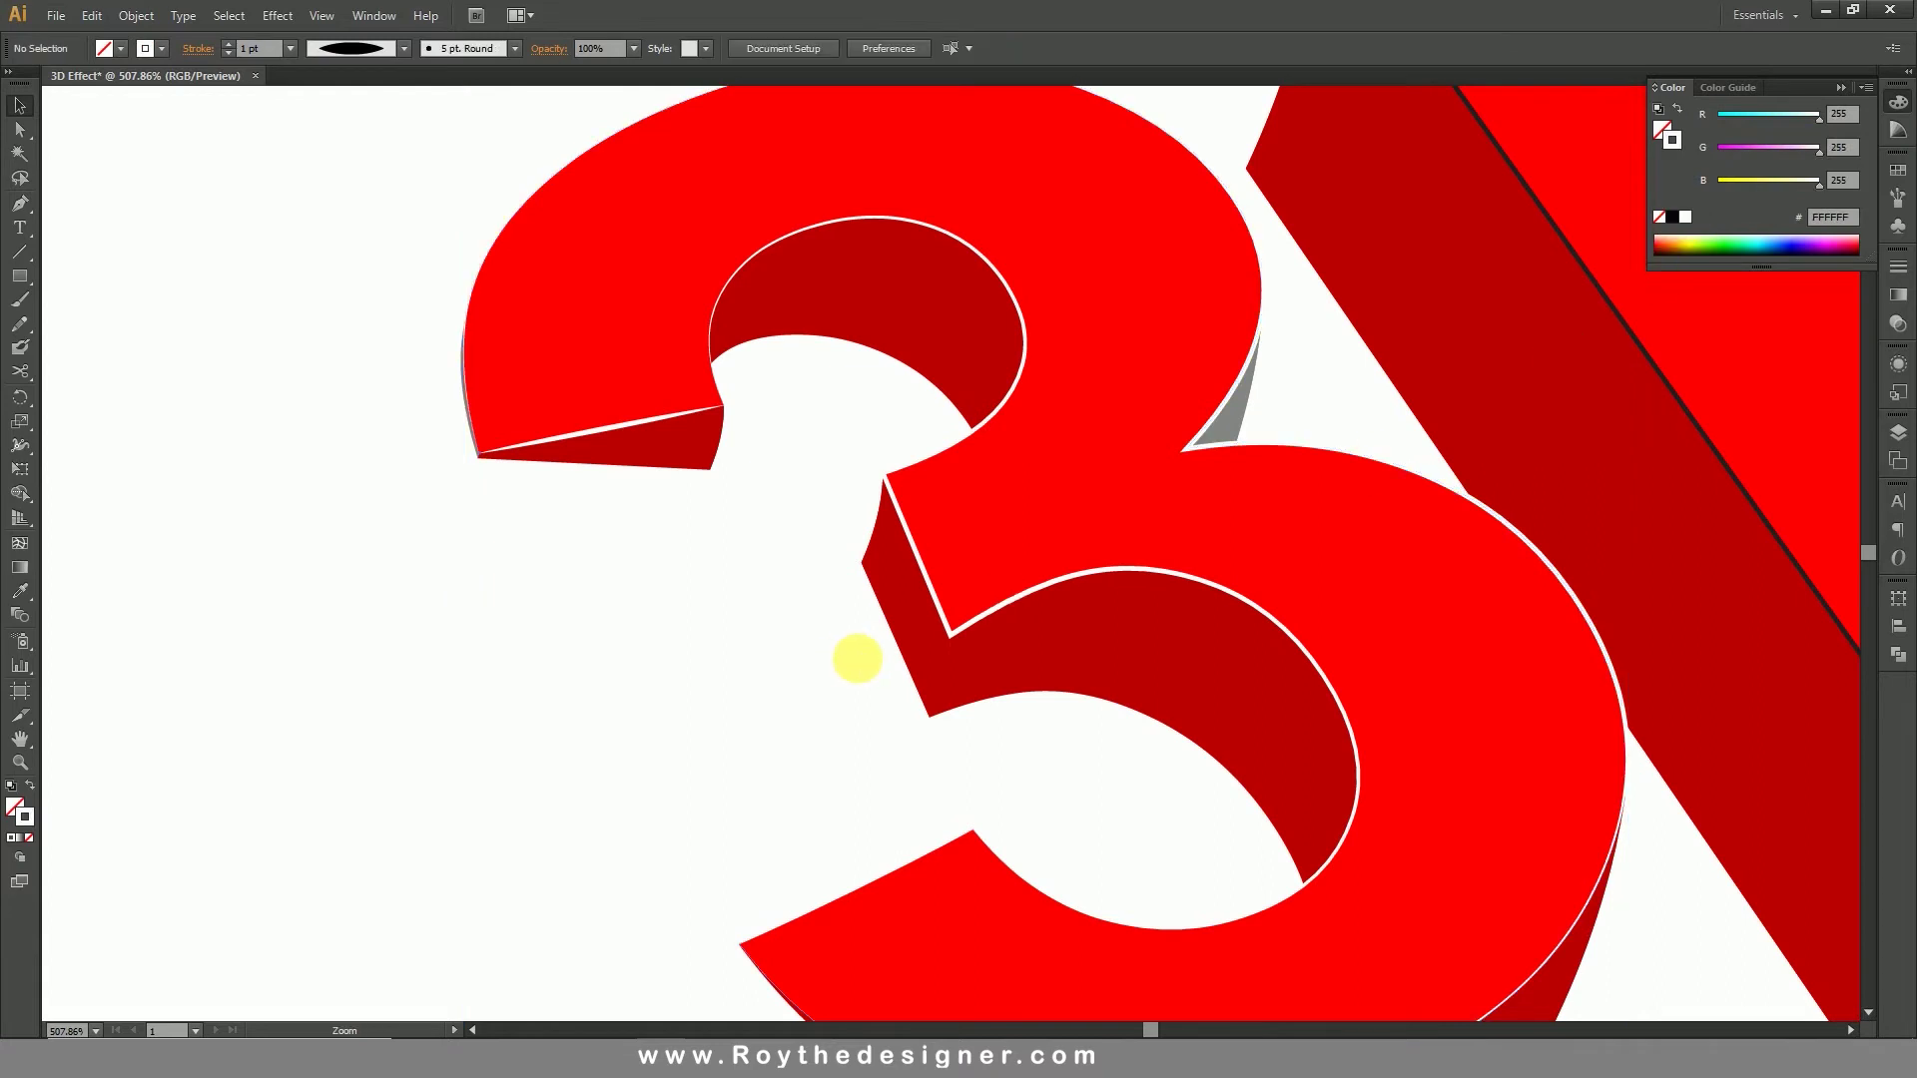
Step: Draw a 10 by 6 in rectangle covering the whole artboard
left_click(1003, 602, "ctrl+alt")
left_click(1002, 601, "ctrl+alt")
left_click_drag(1242, 676, 1133, 739)
left_click(915, 623, "ctrl+alt")
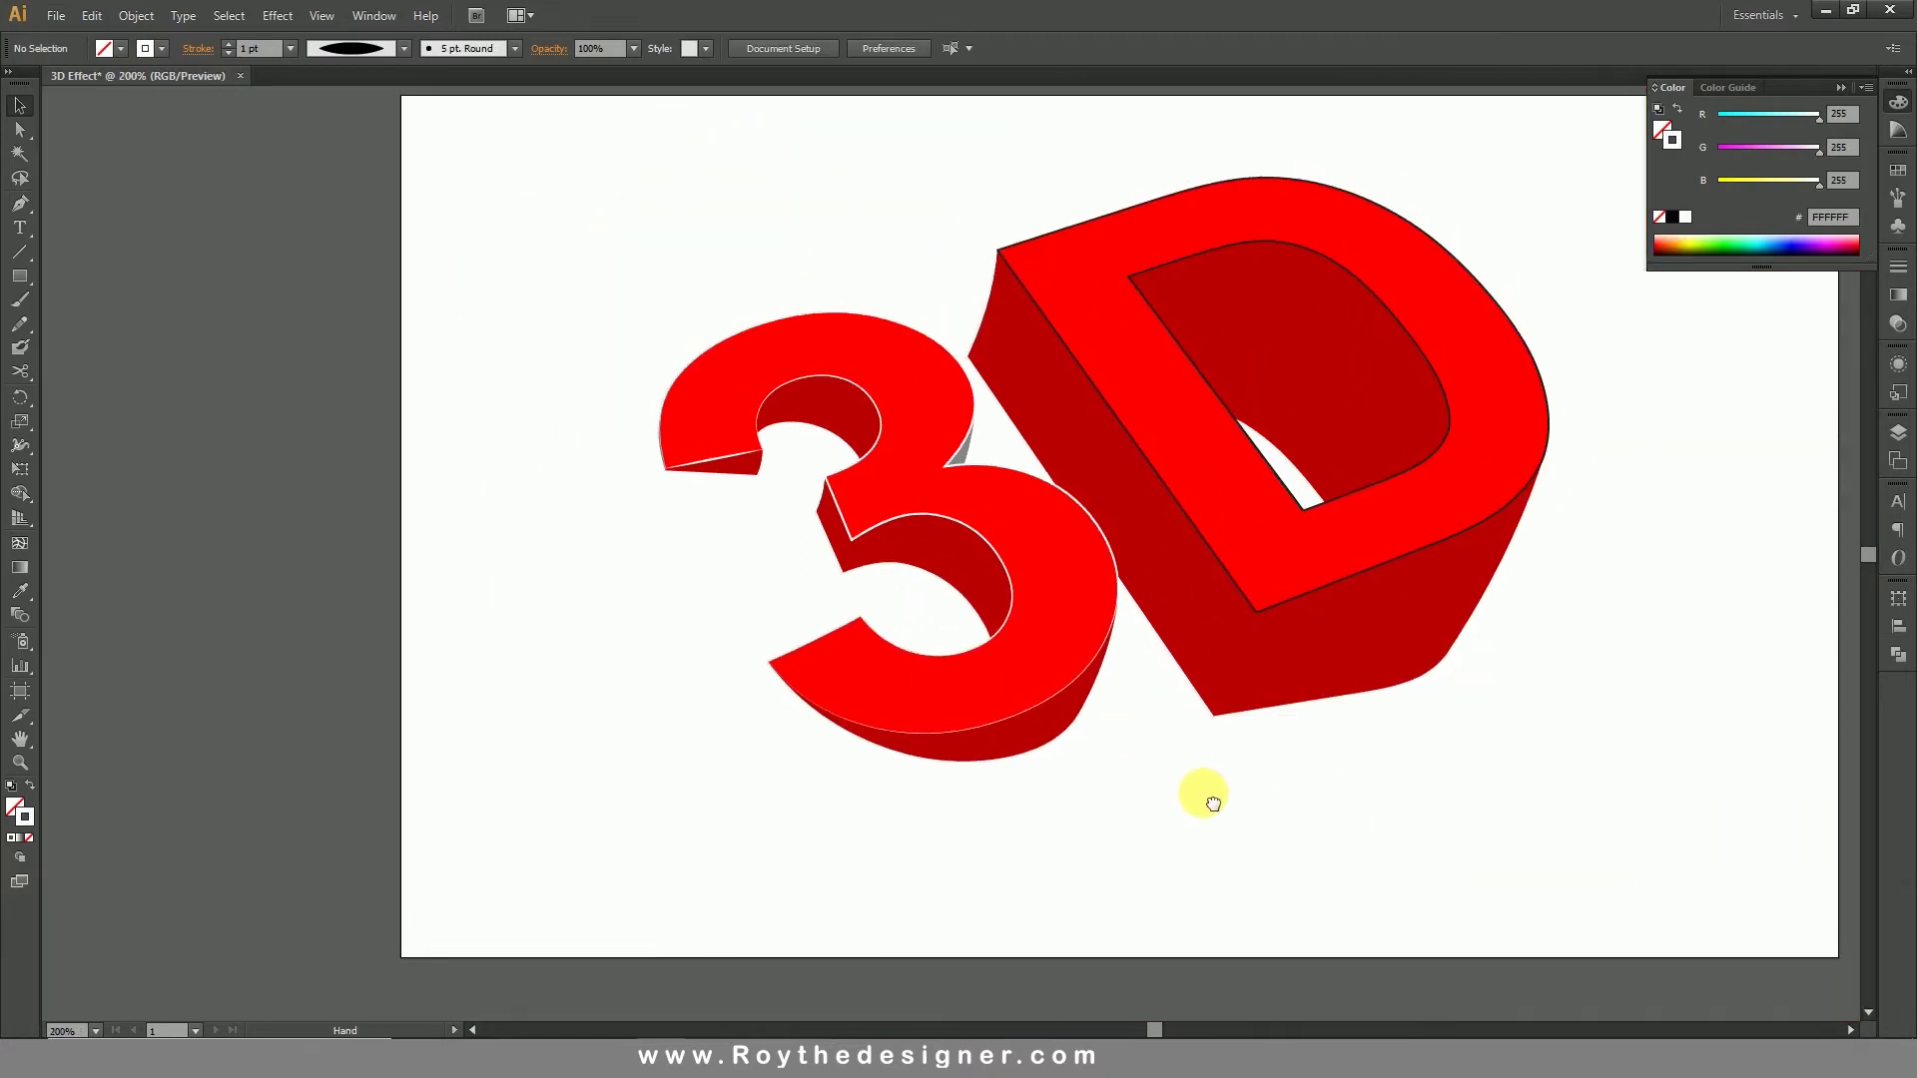
left_click_drag(1211, 796, 1116, 764)
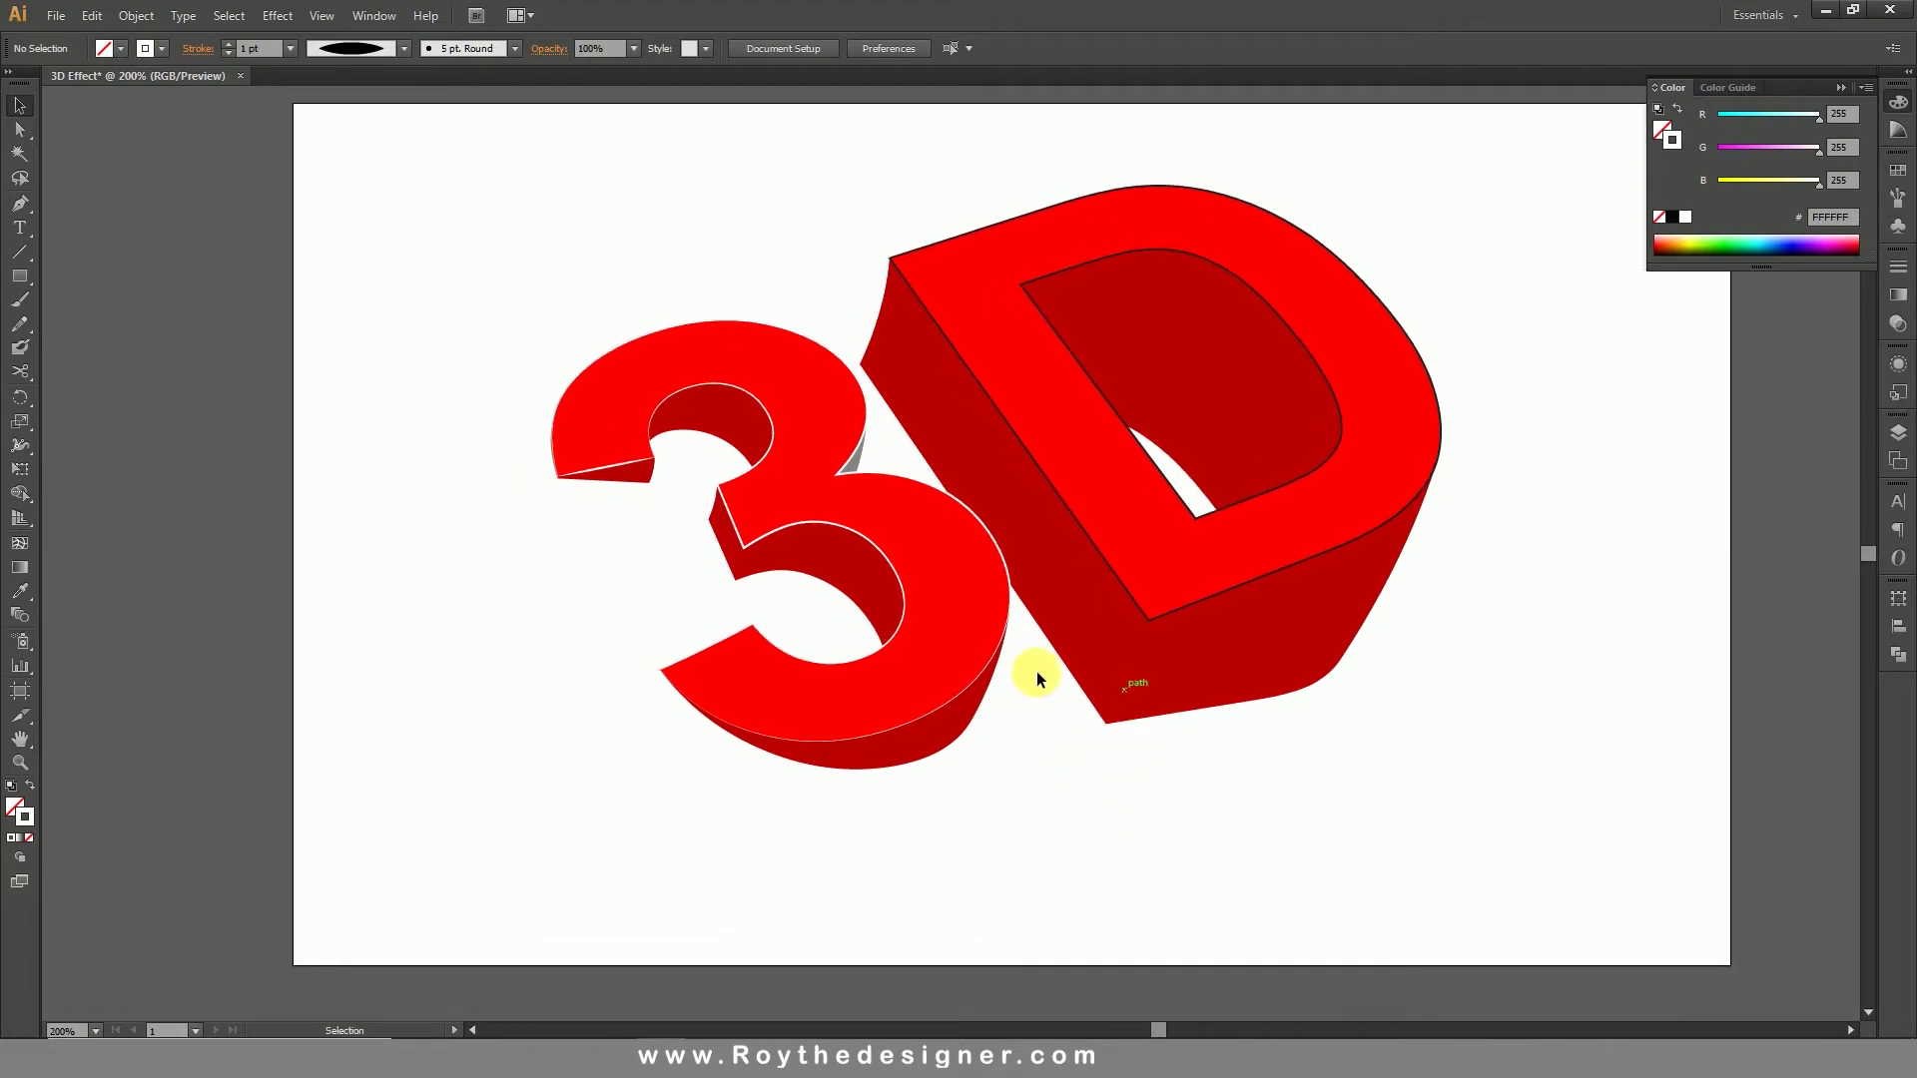
left_click(22, 280)
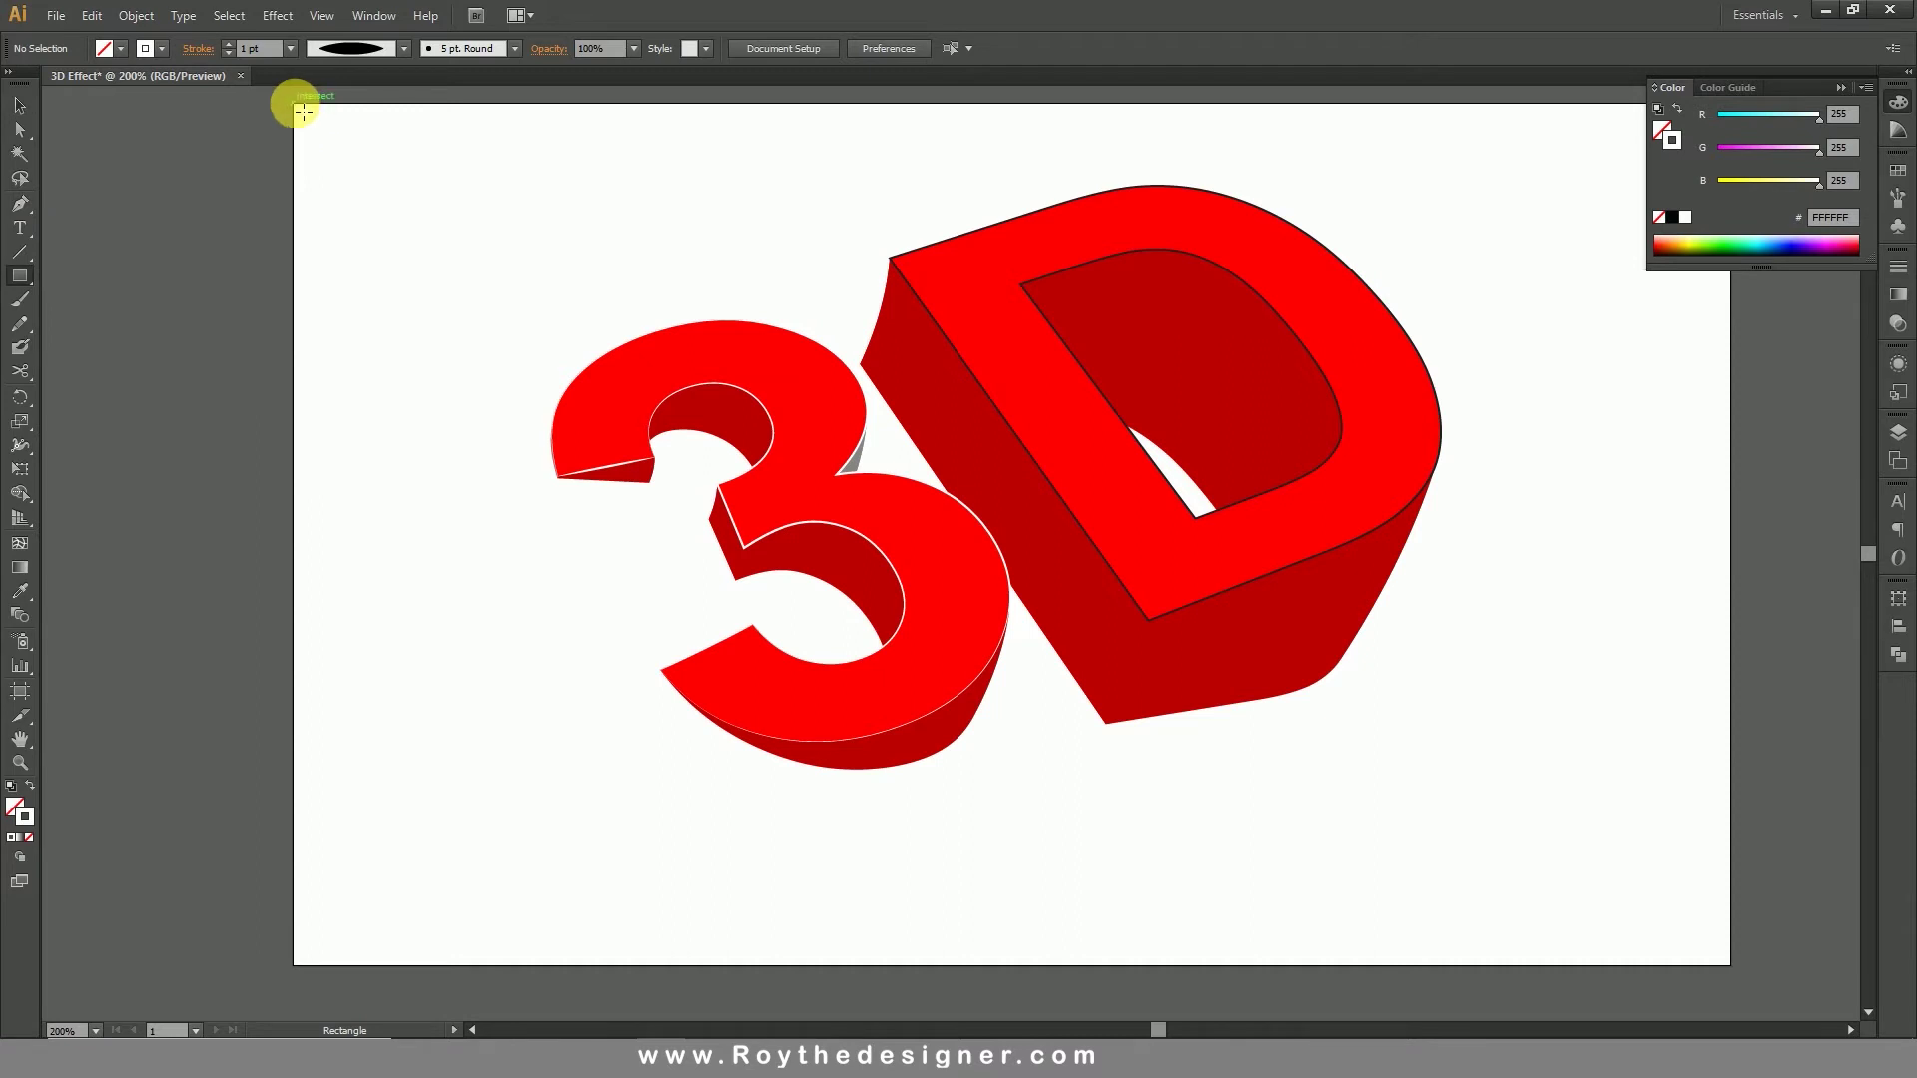
left_click_drag(302, 112, 1739, 971)
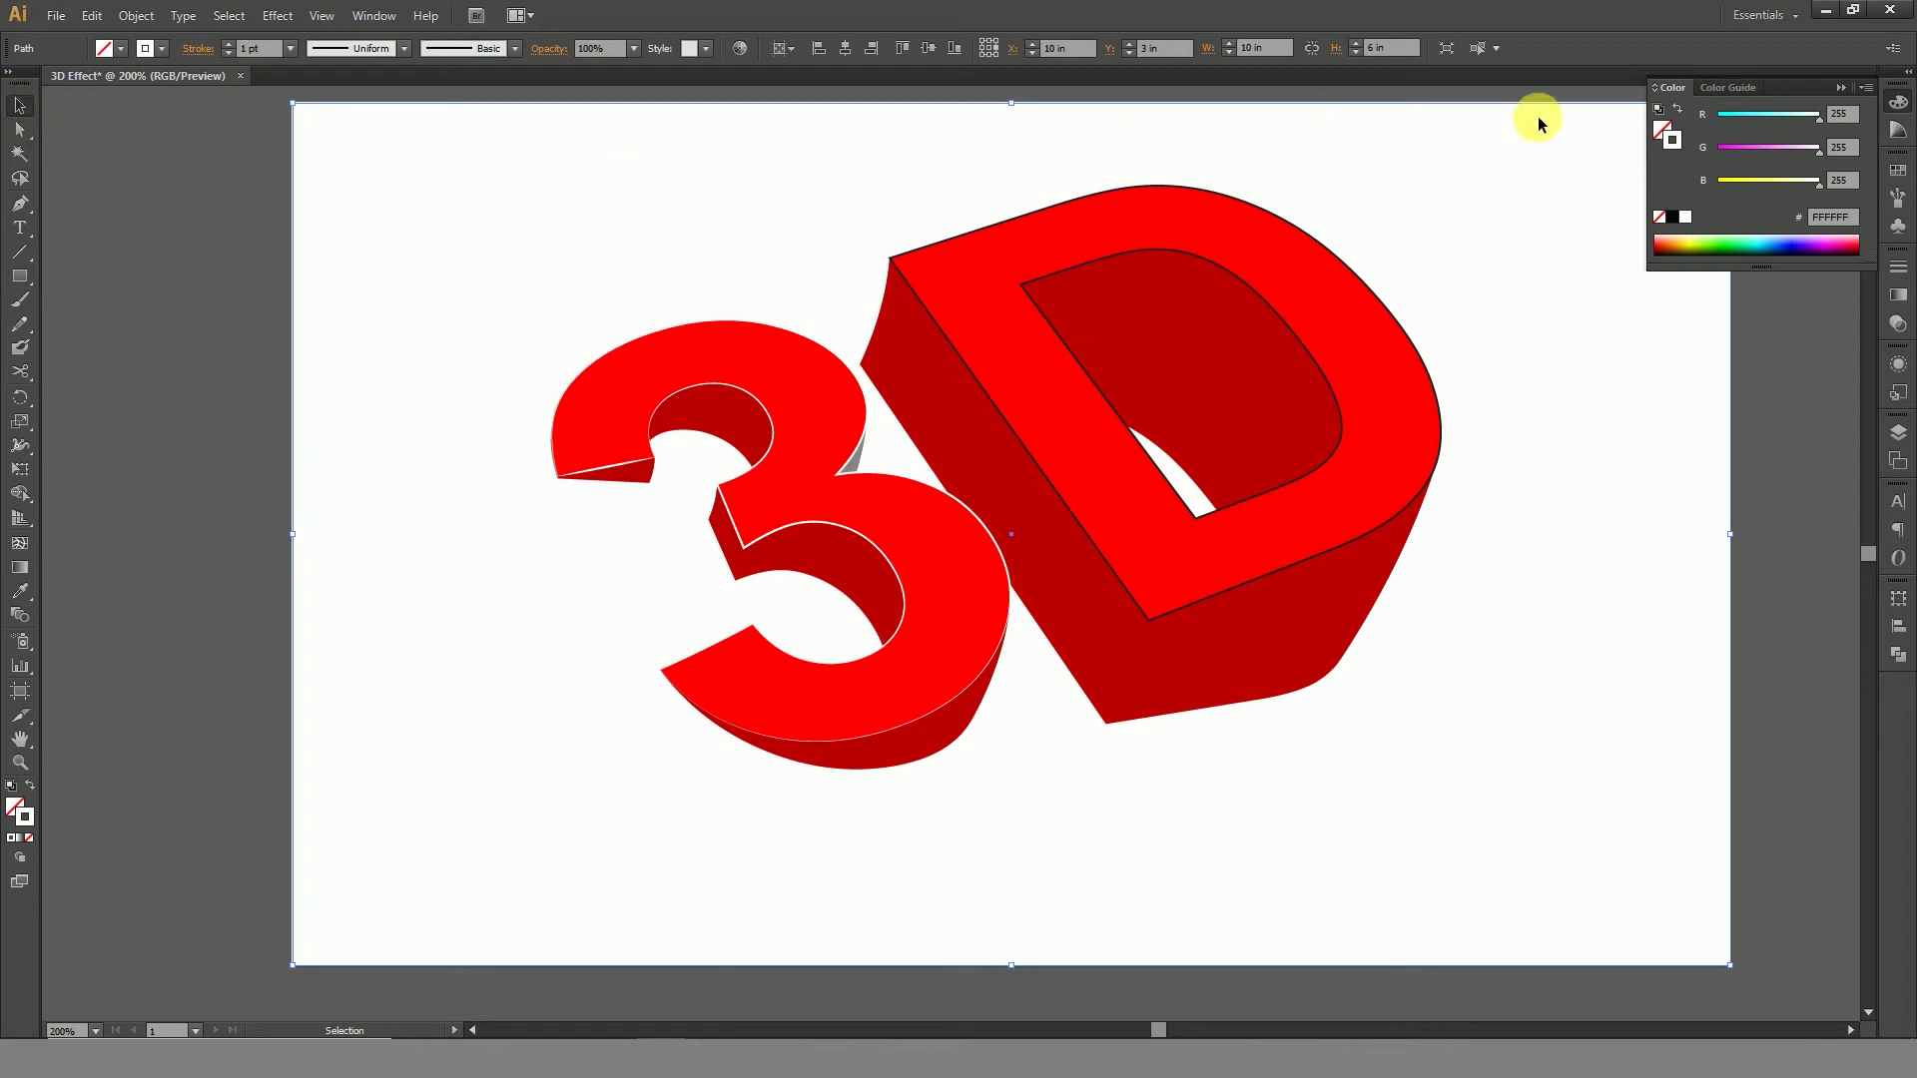
Step: Set the rectangle's colour to RGB 31, 30, 31 and swap it from stroke to fill
left_click(1856, 124)
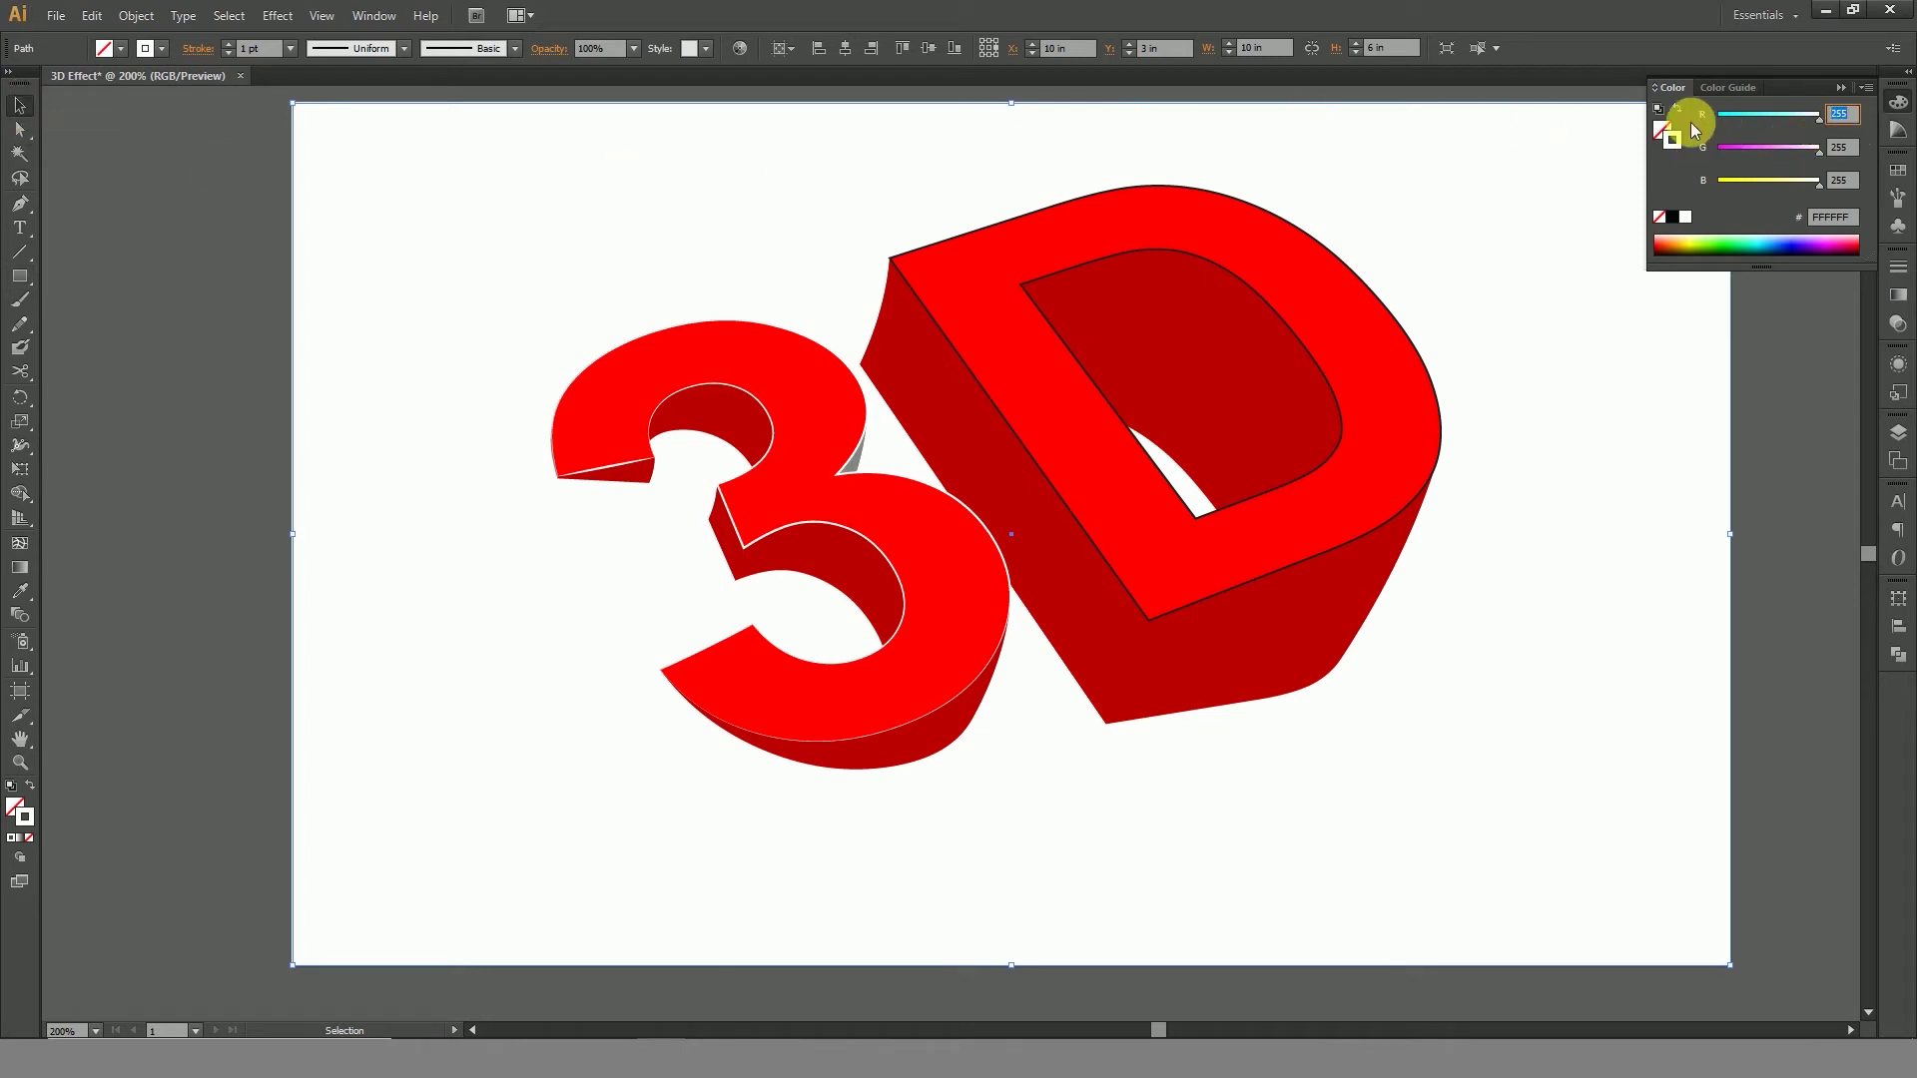
type("31")
key("Tab")
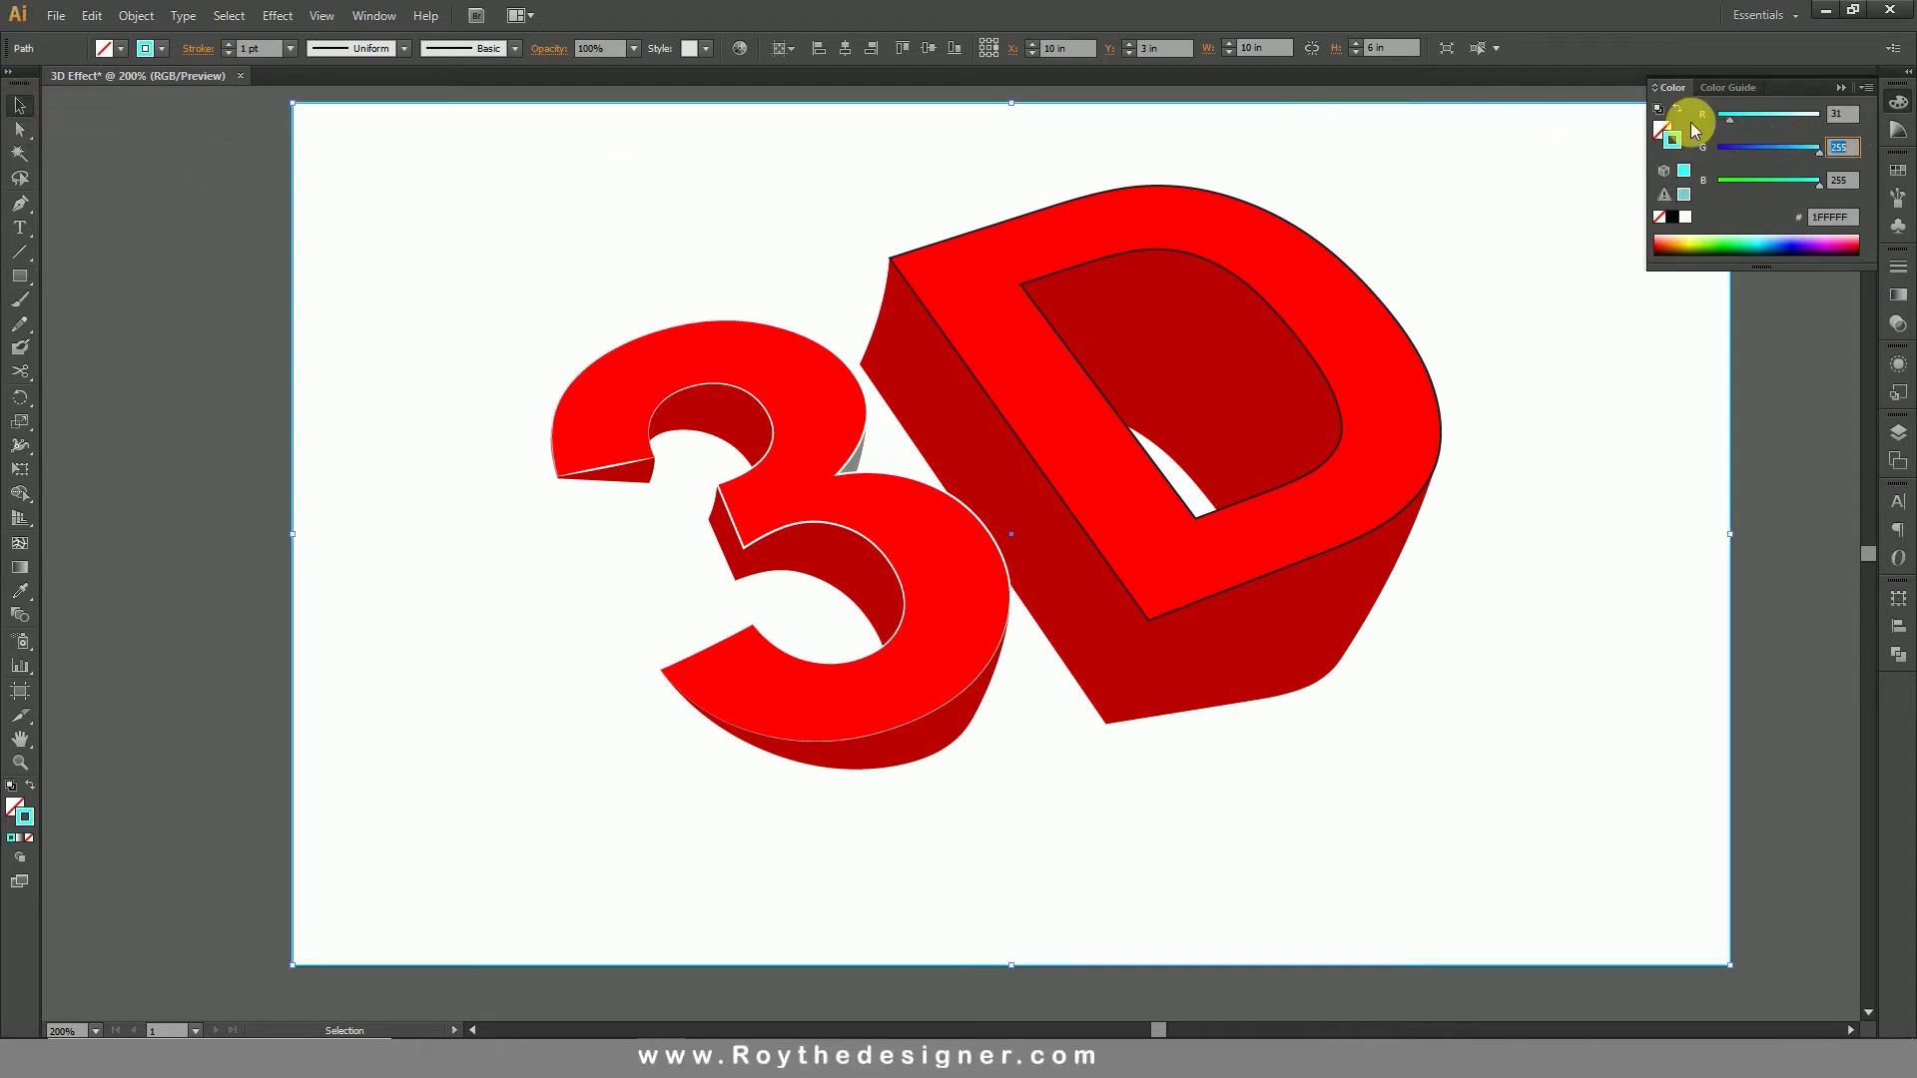
type("30")
key("Tab")
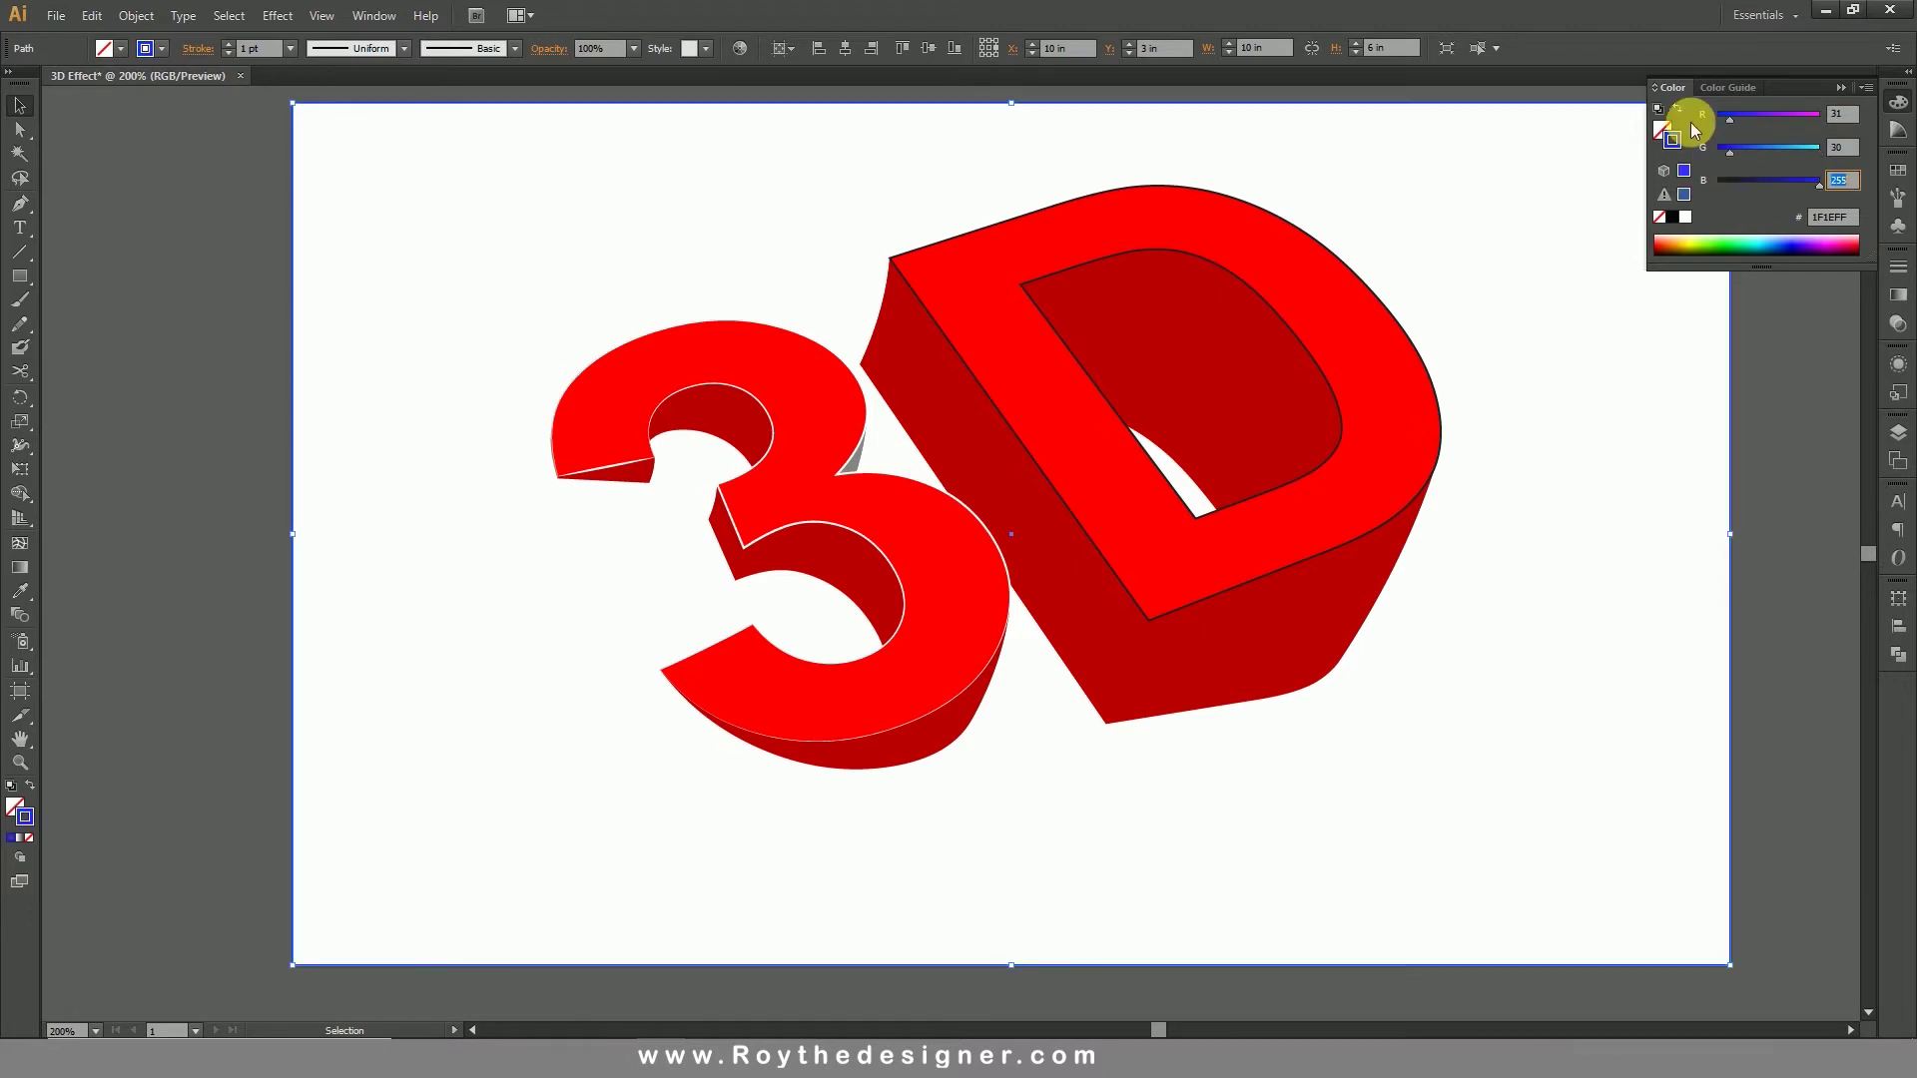
type("31")
key("Return")
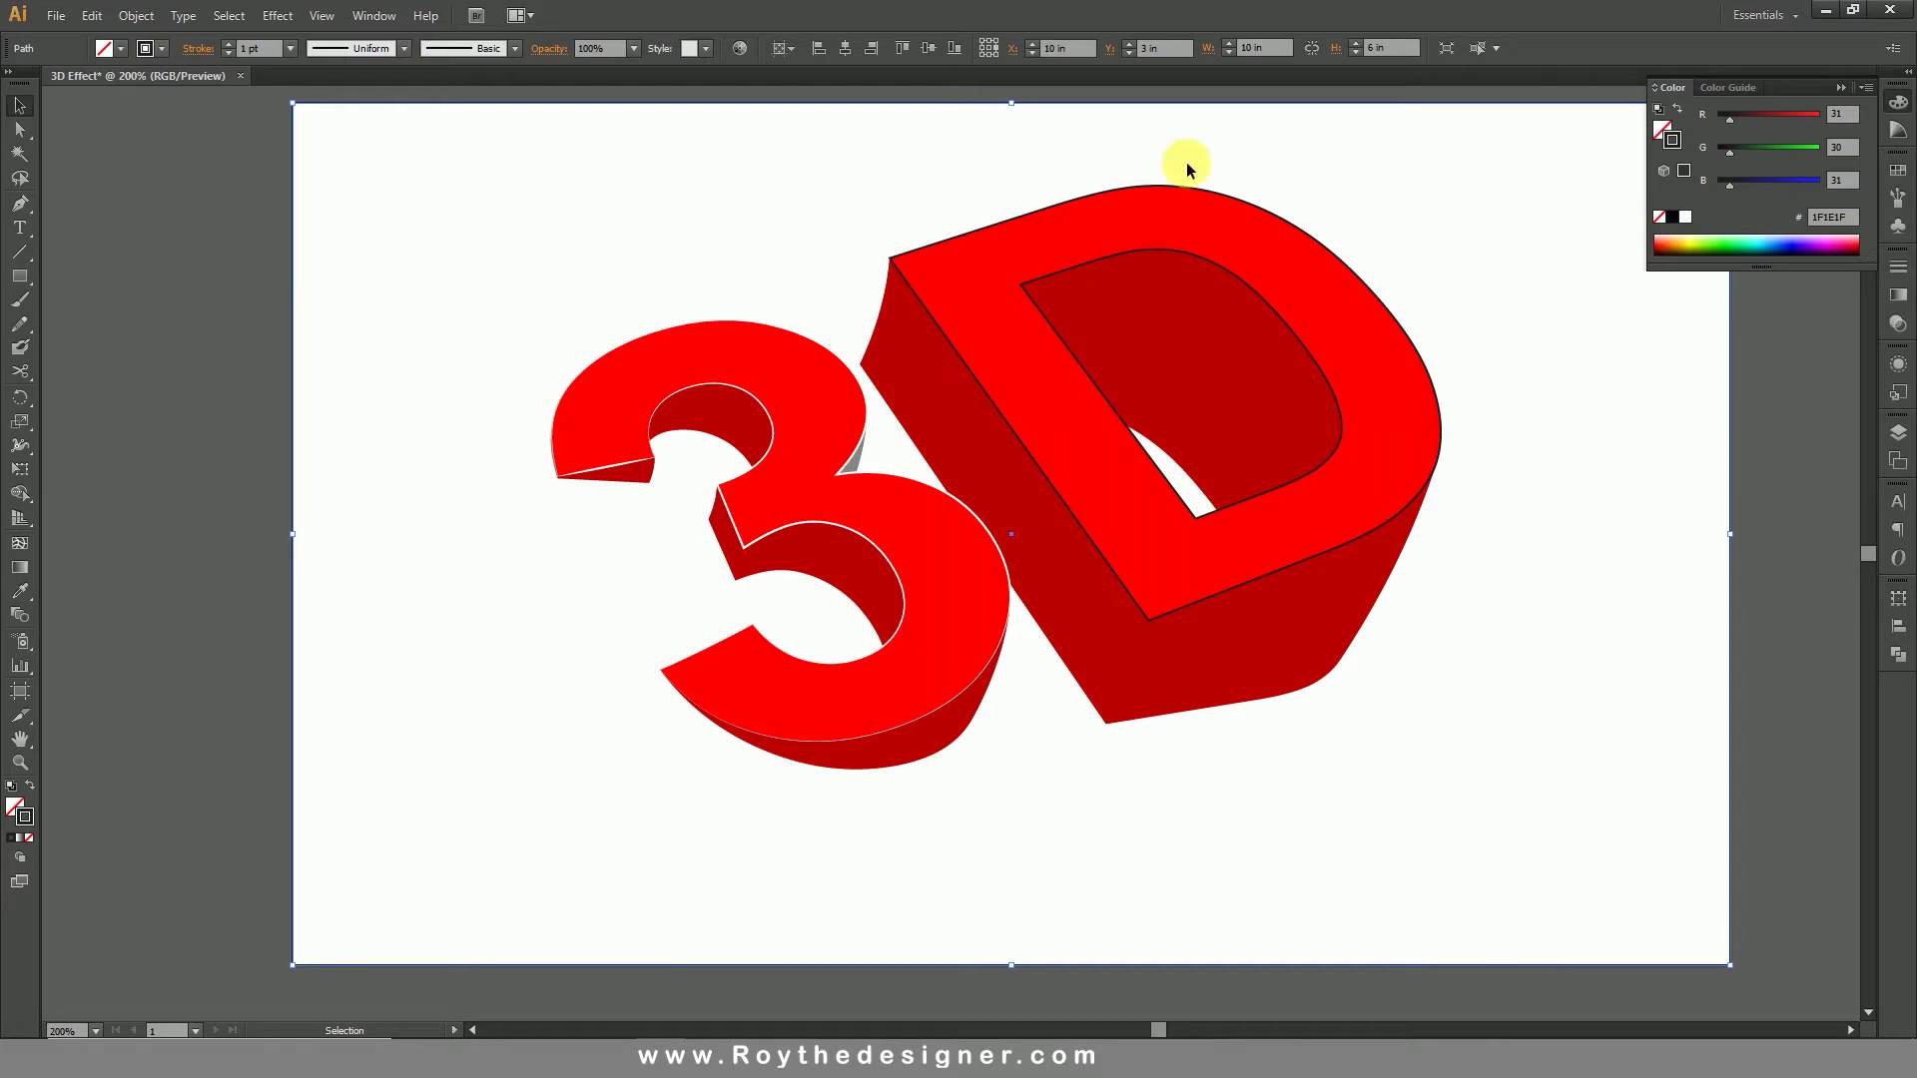
left_click(36, 788)
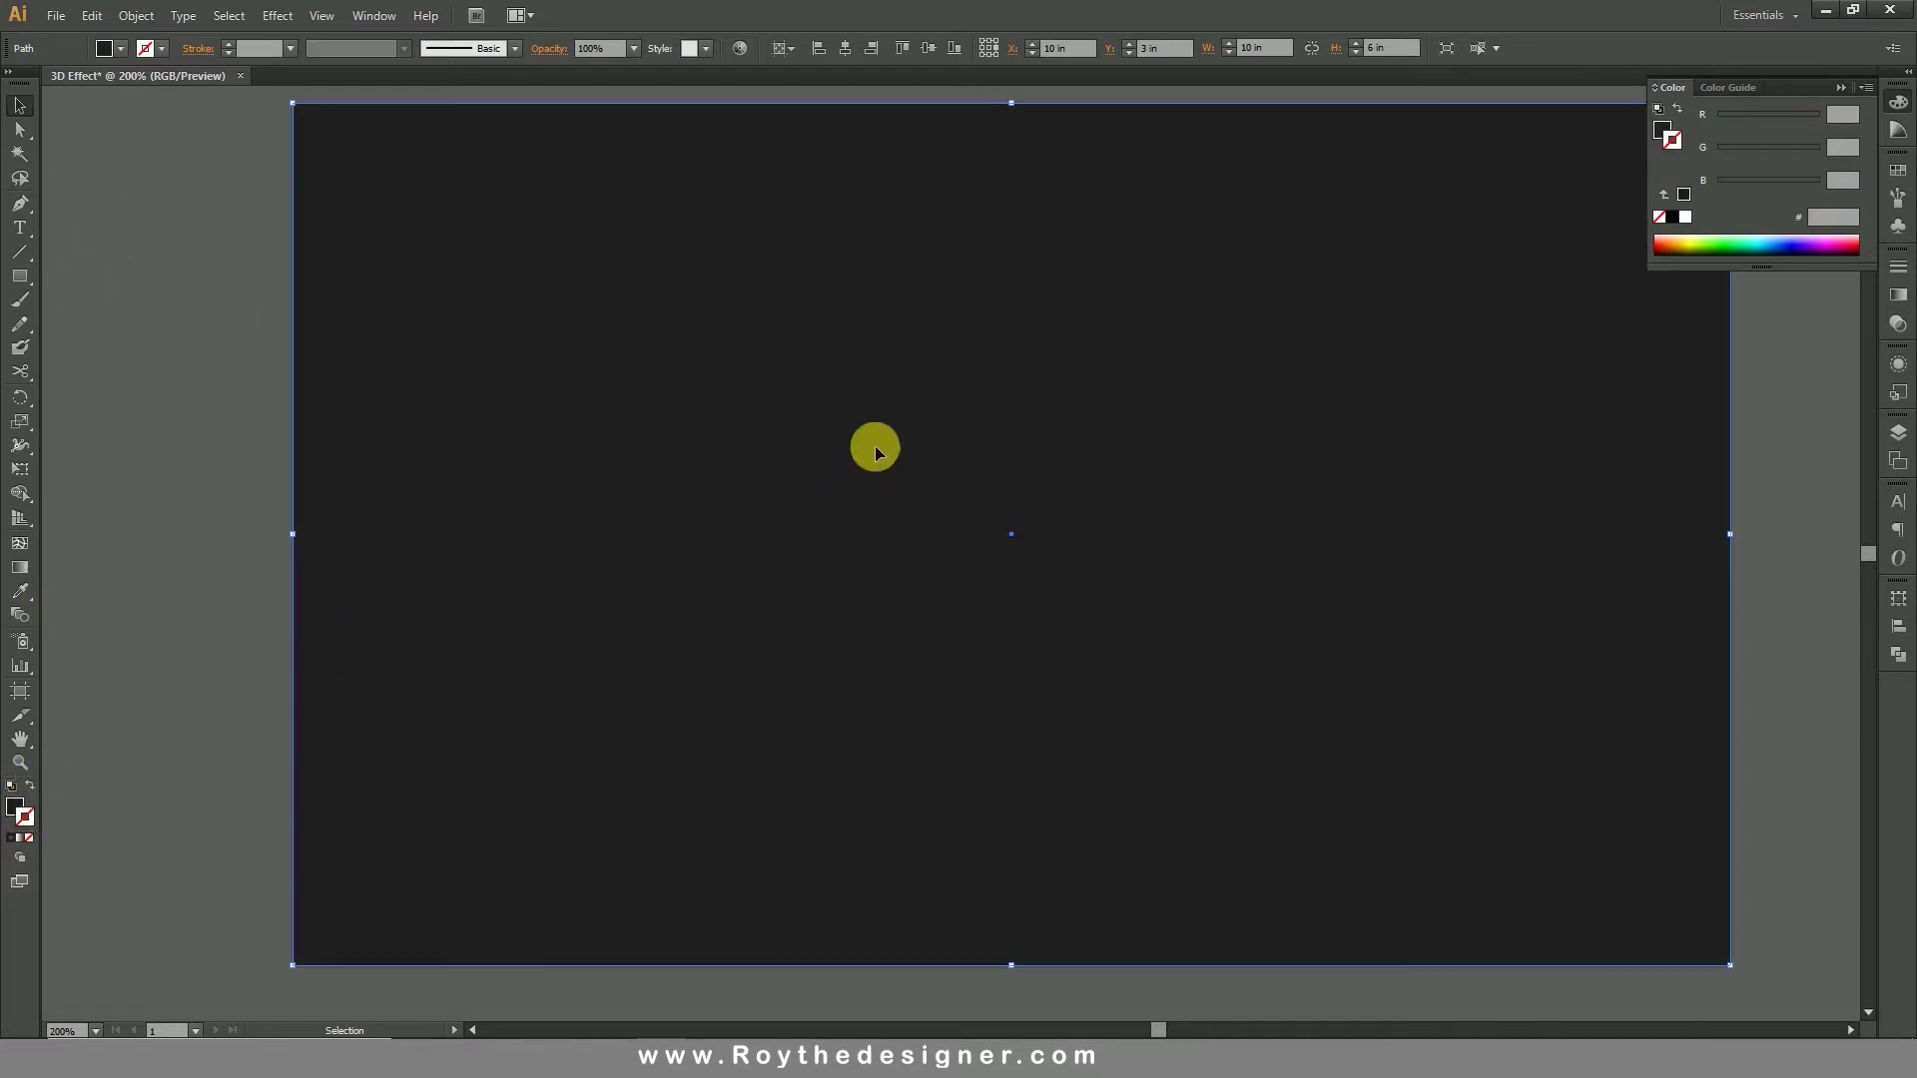
Step: Send the dark rectangle to the back behind the "3D" text and clear the selection
right_click(1170, 379)
mouse_move(1323, 665)
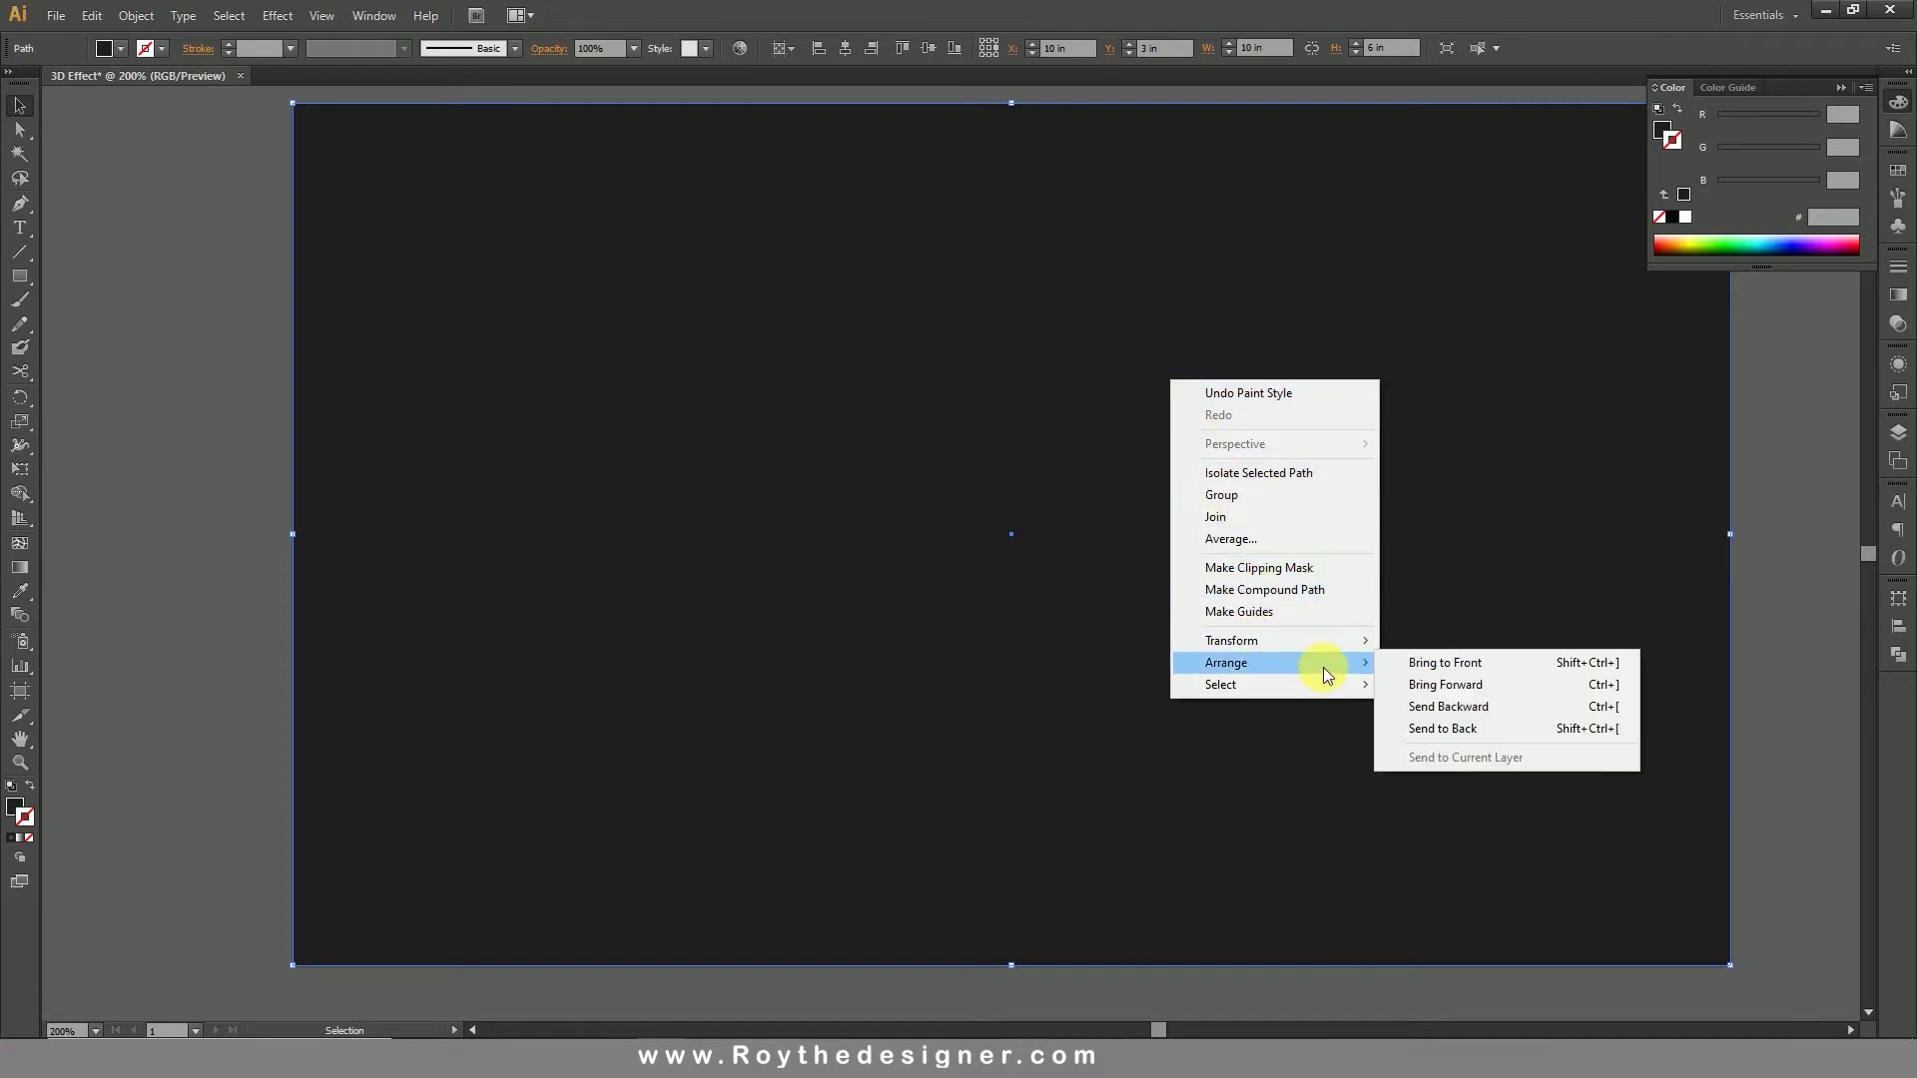
left_click(1493, 729)
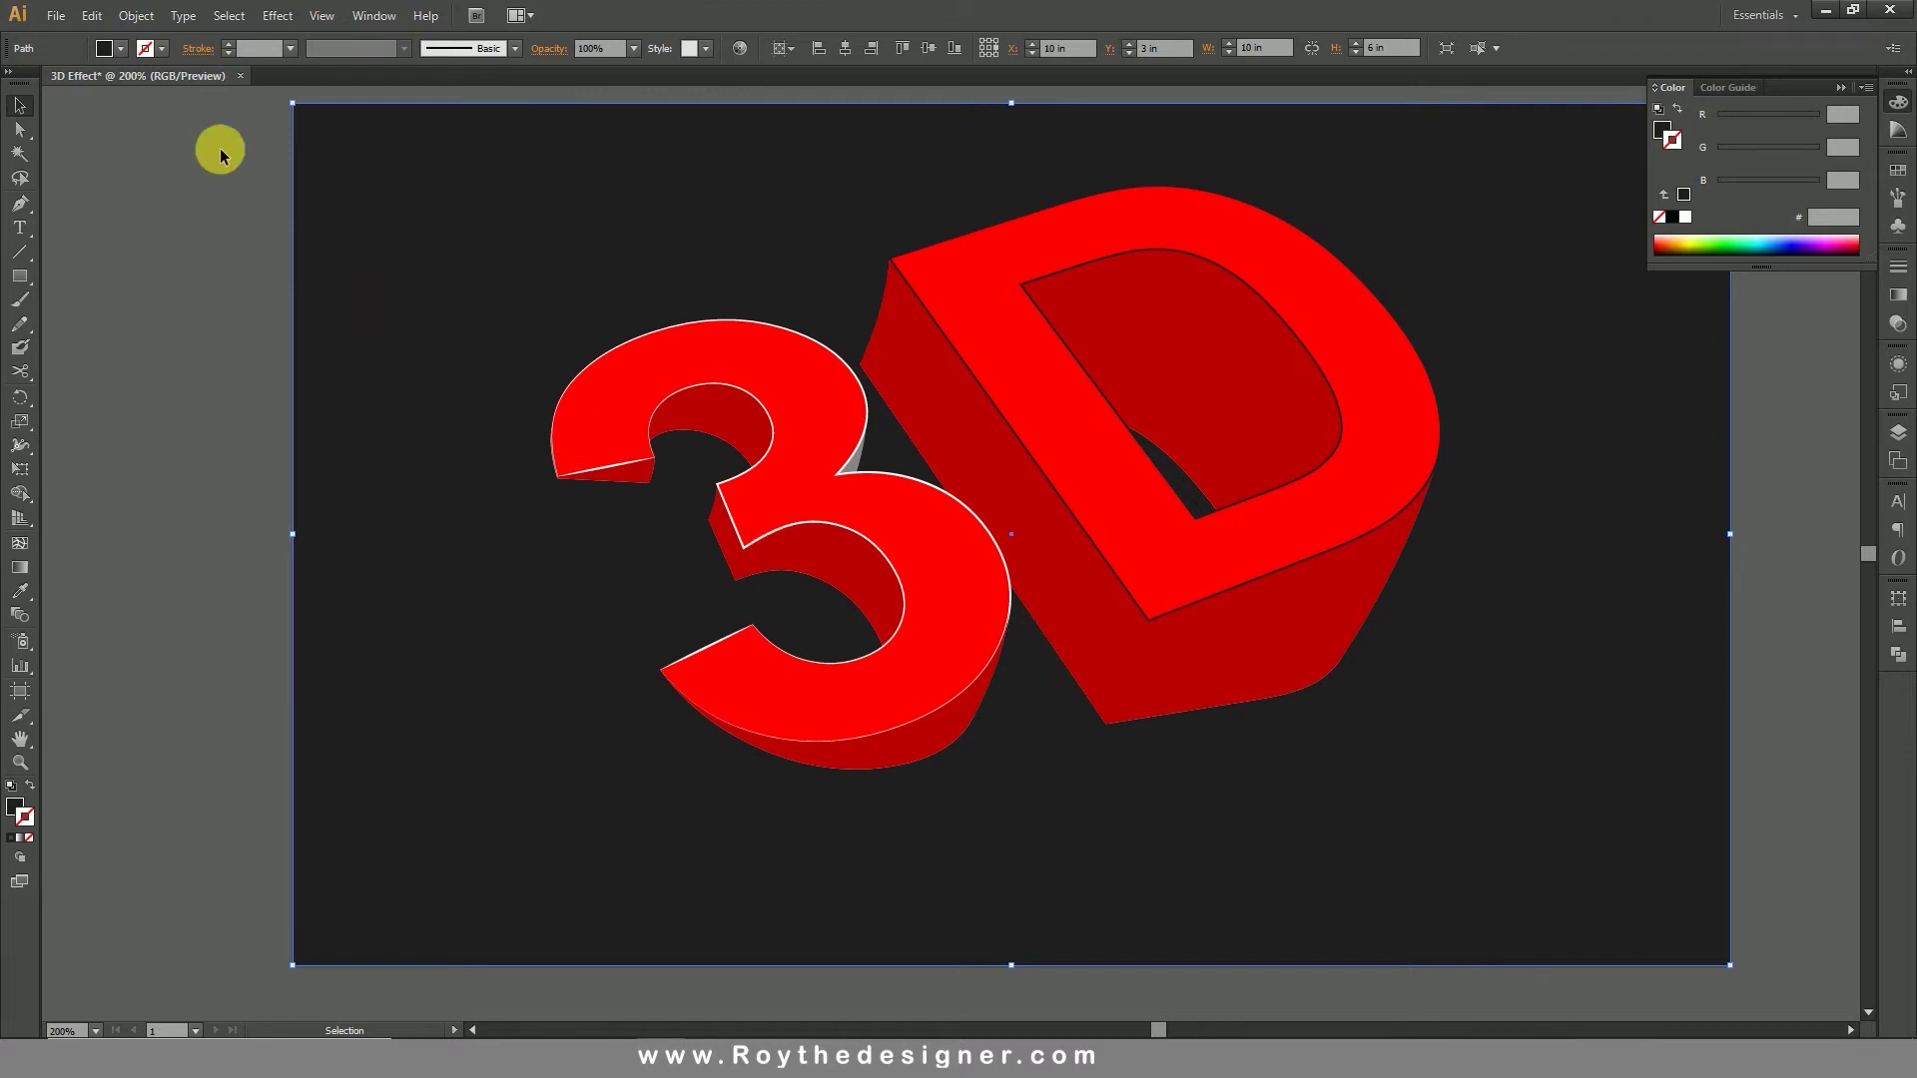
left_click(210, 200)
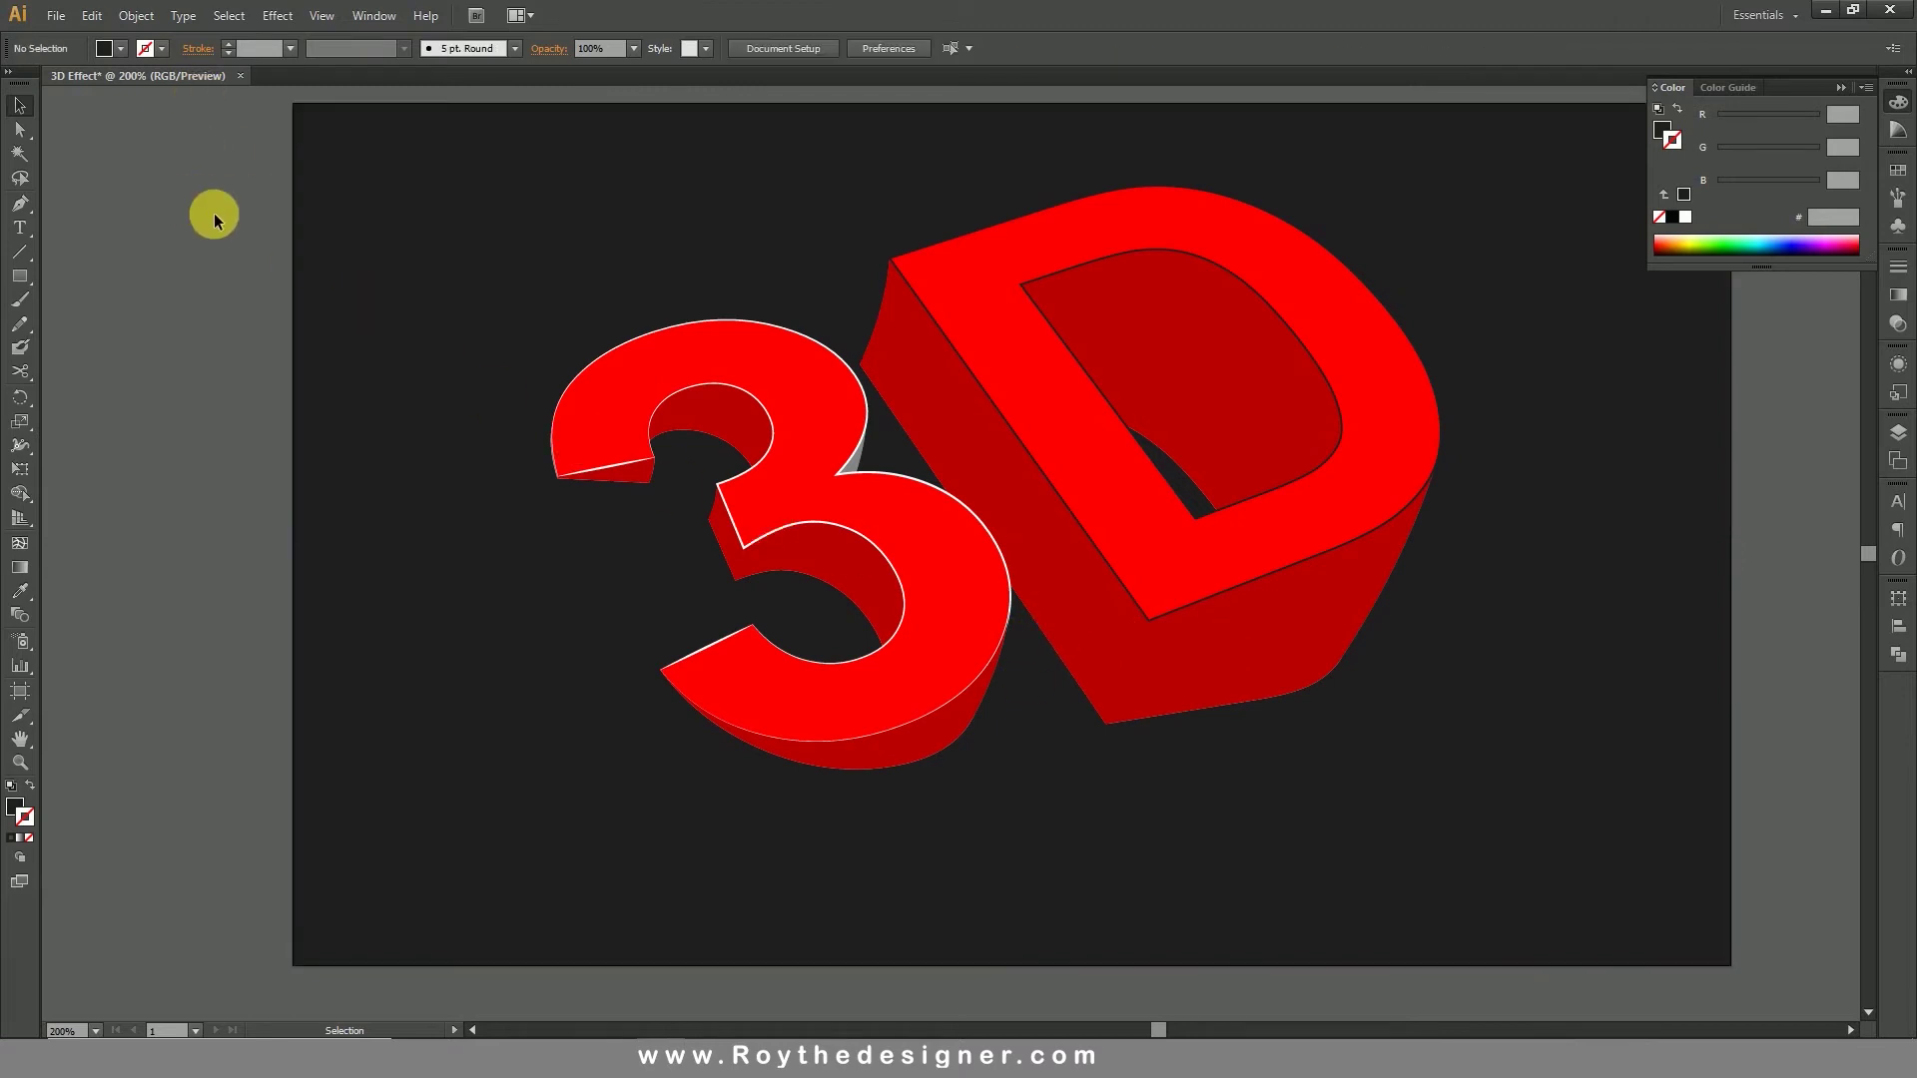
Step: Cut the "D" outline with the Scissors tool at both ends of its stem's outer straight edge and of the counter's straight edge
left_click(1232, 591)
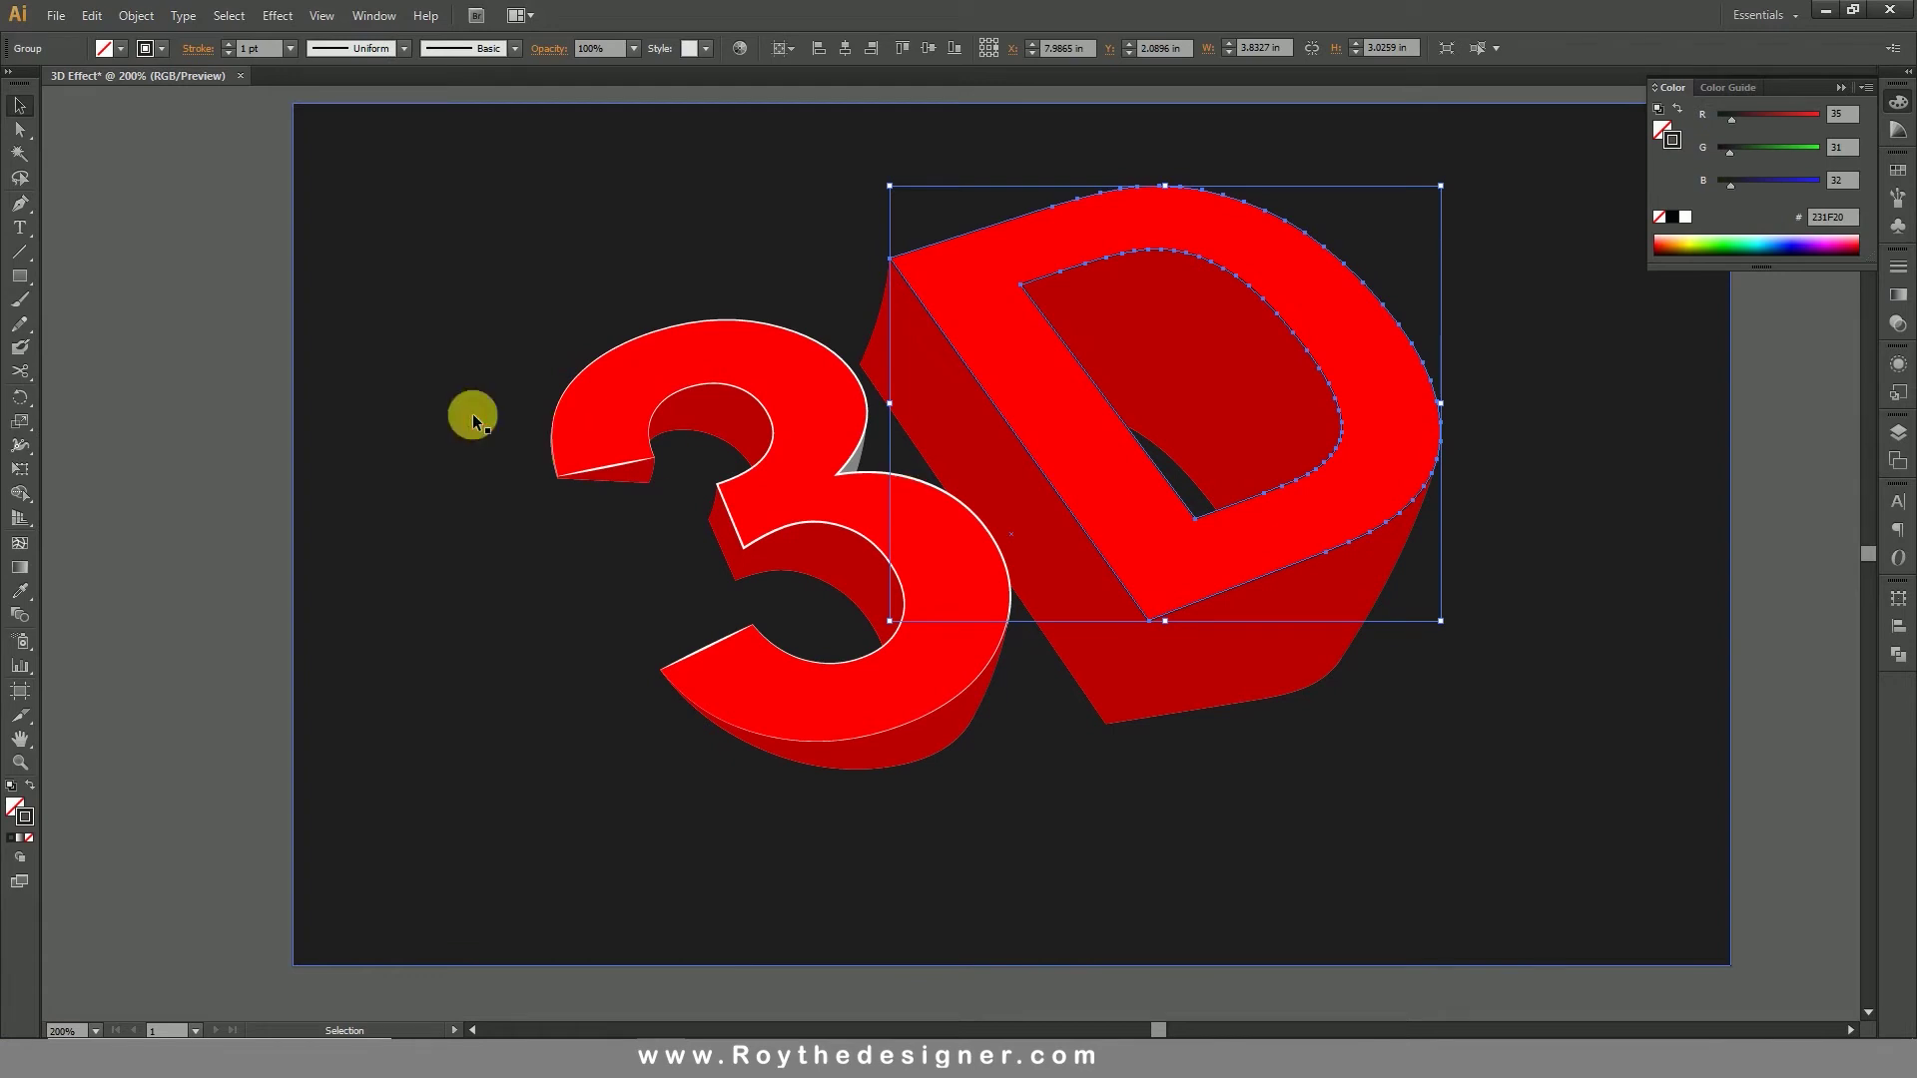
left_click(20, 373)
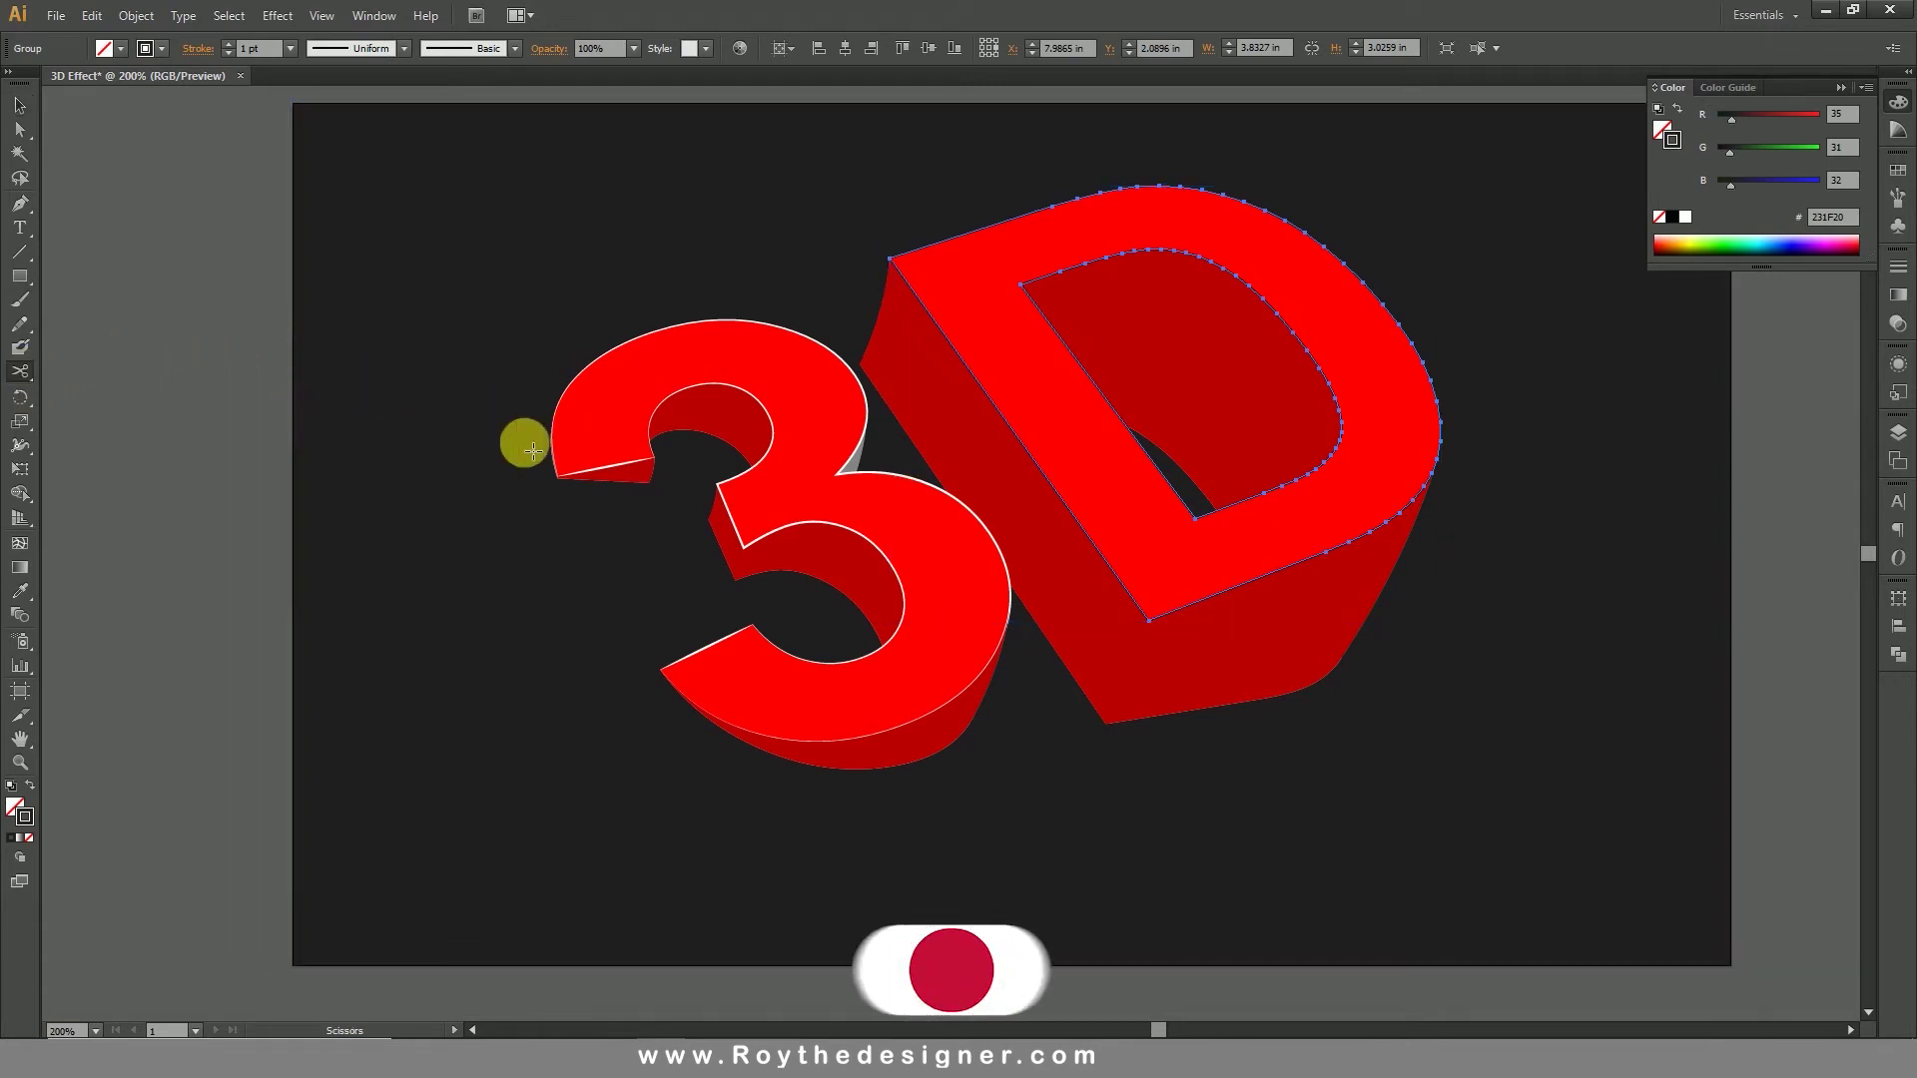
left_click(1148, 616)
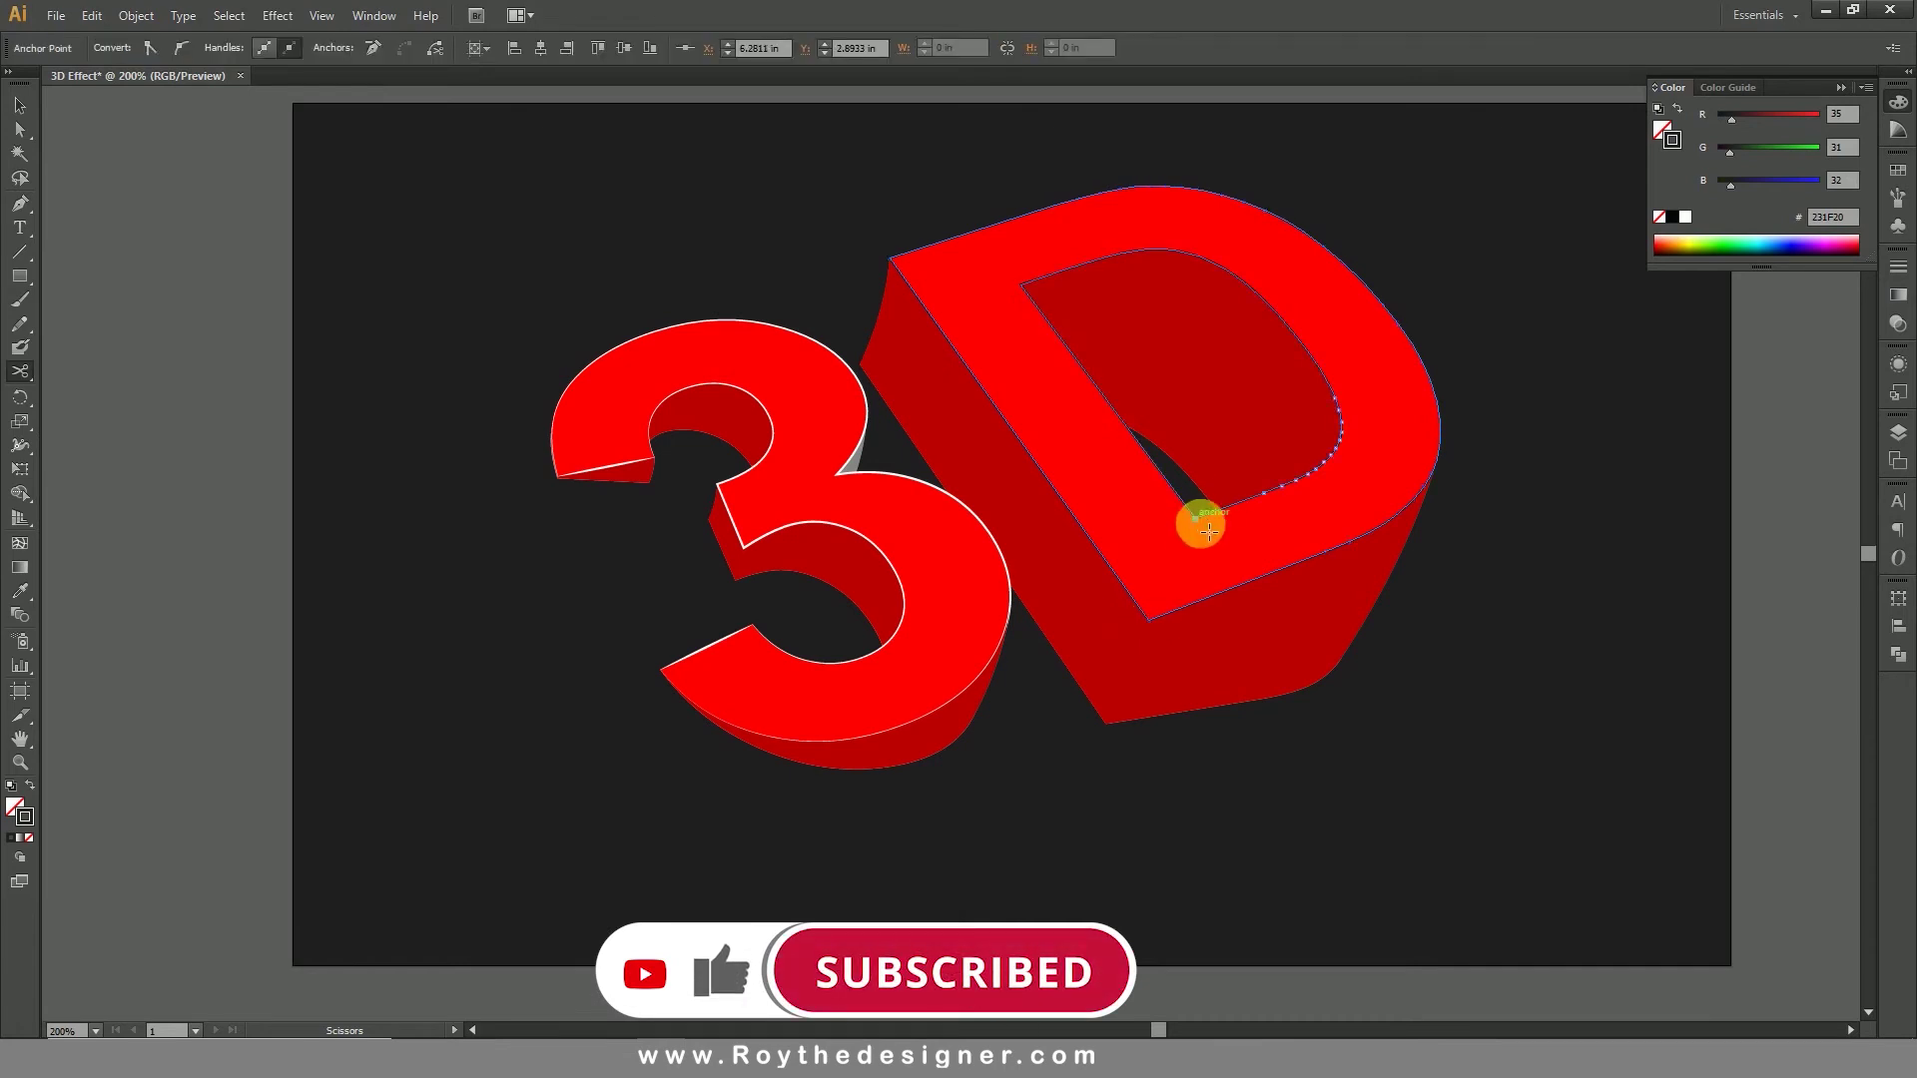
left_click(1204, 526)
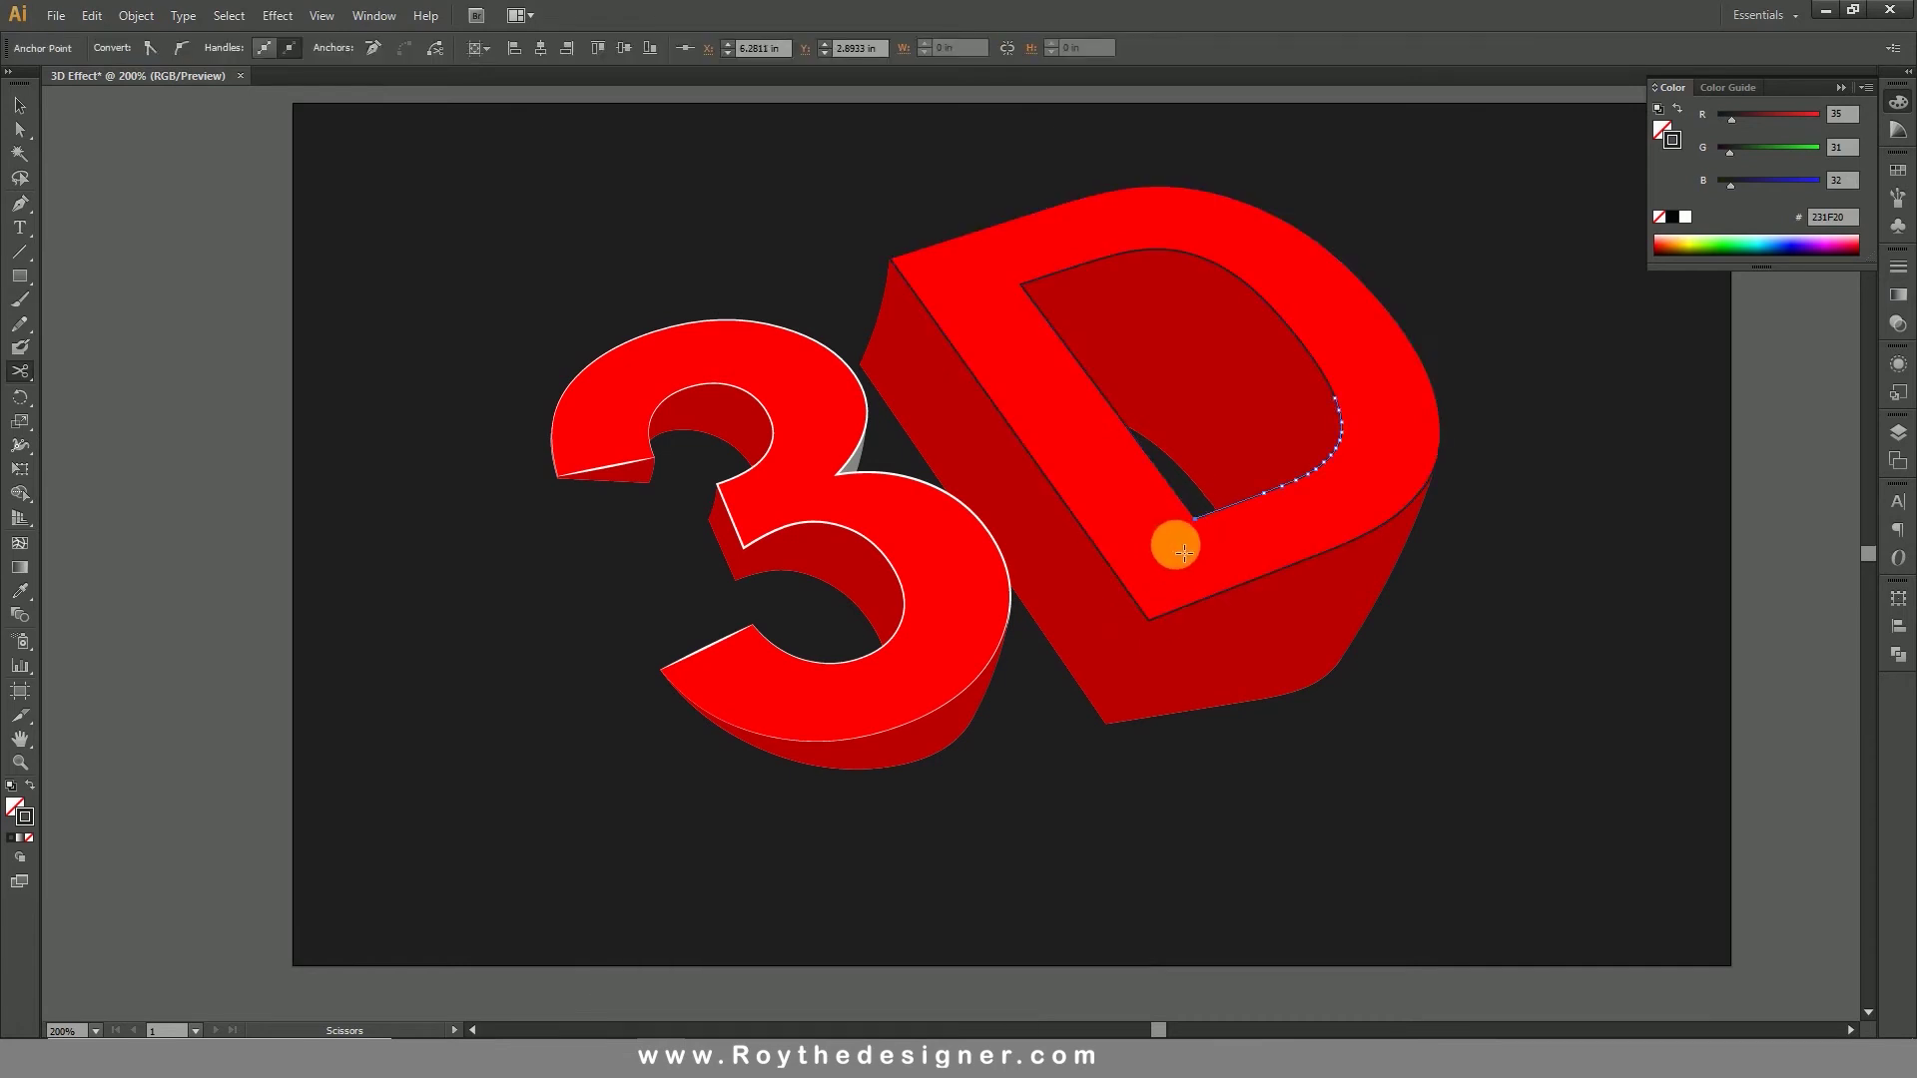
left_click(894, 261)
left_click(1022, 286)
left_click(20, 105)
key("Delete")
Step: Lock the dark background rectangle
left_click(857, 190)
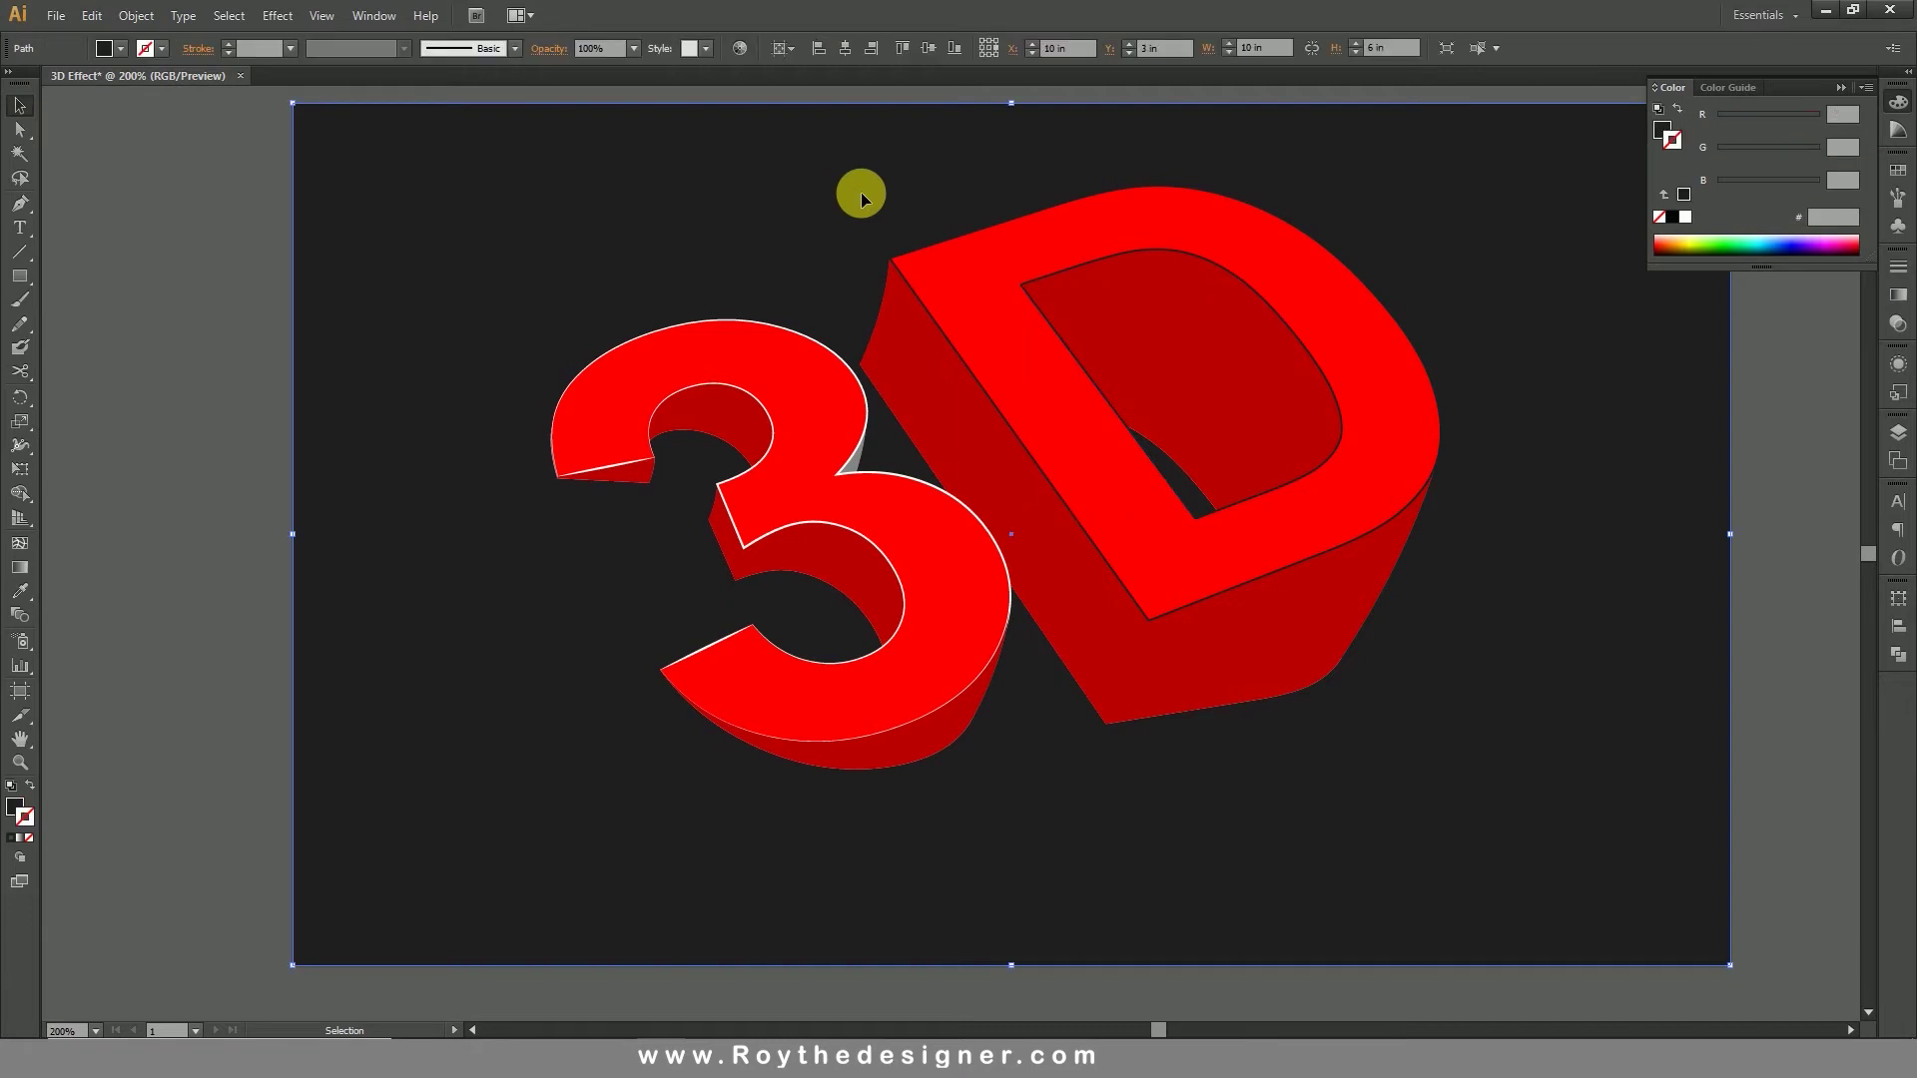
left_click(134, 16)
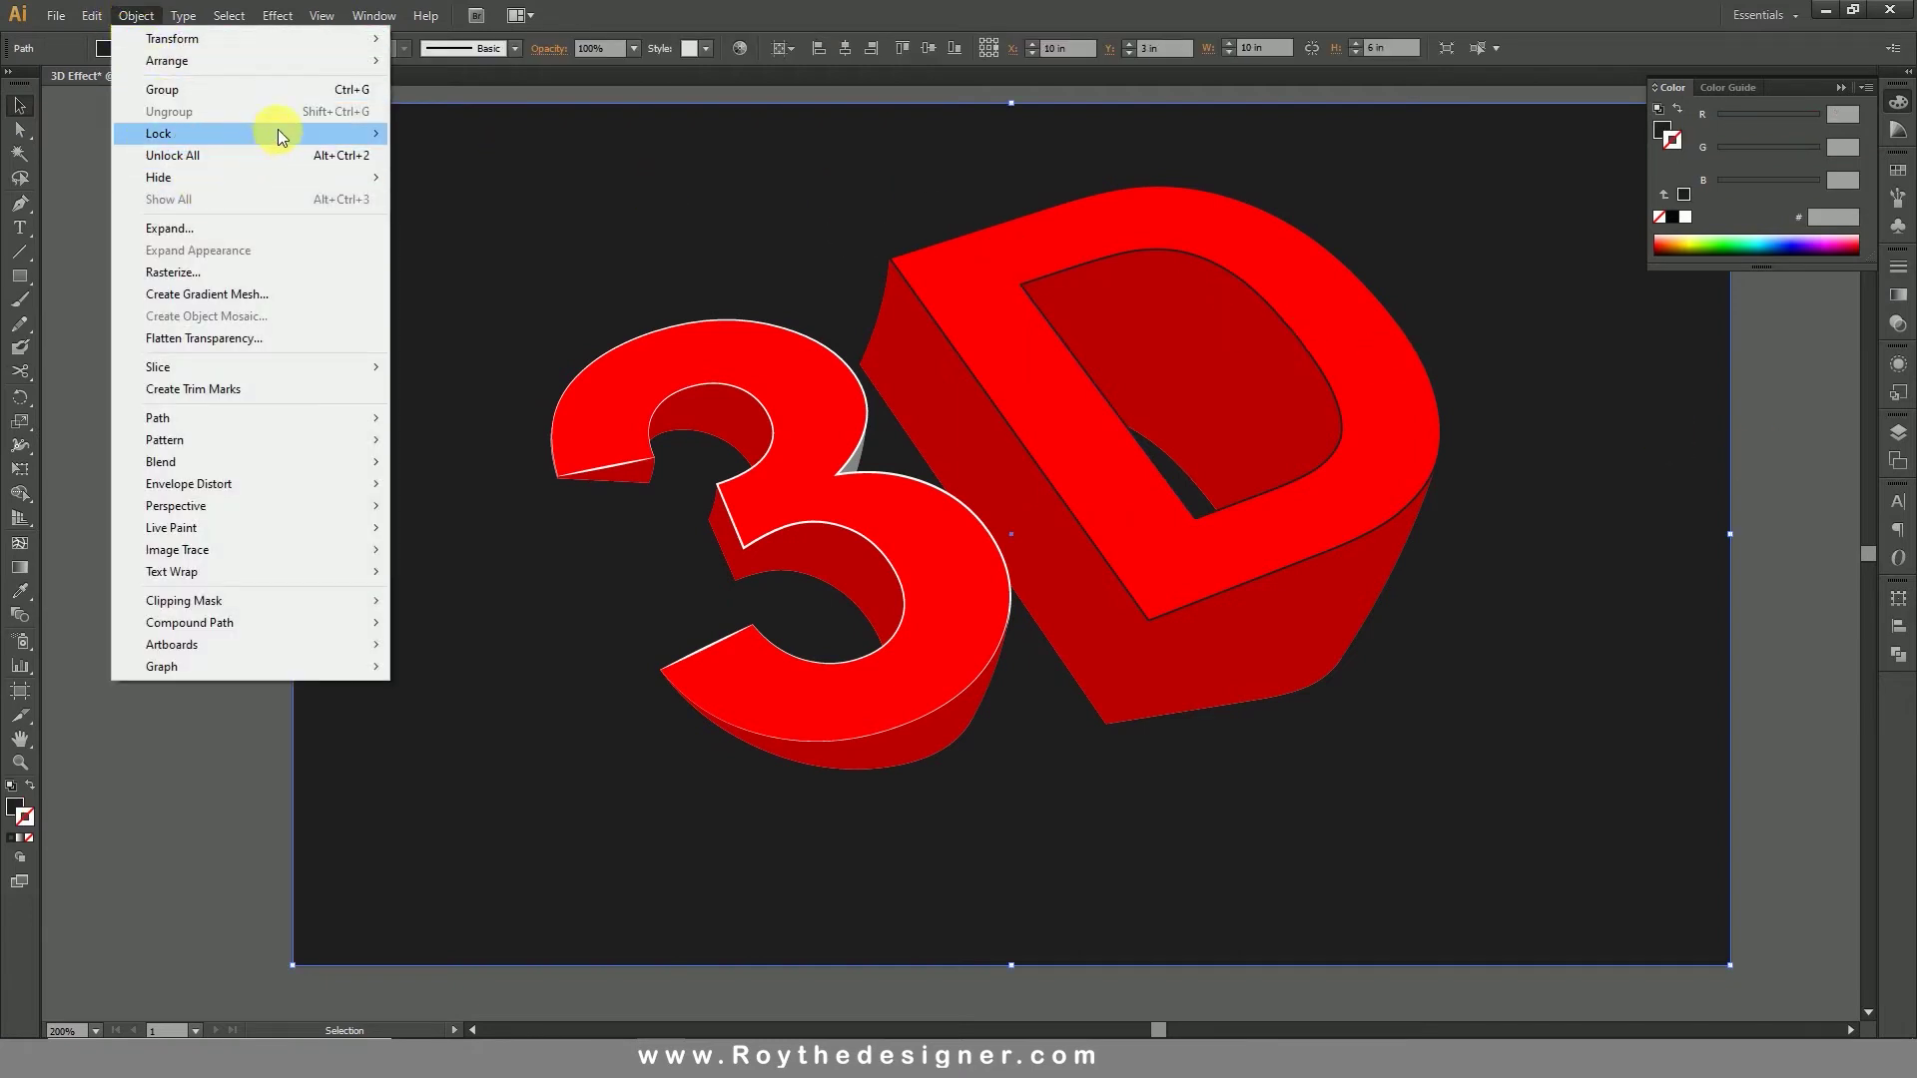
mouse_move(269, 133)
left_click(494, 135)
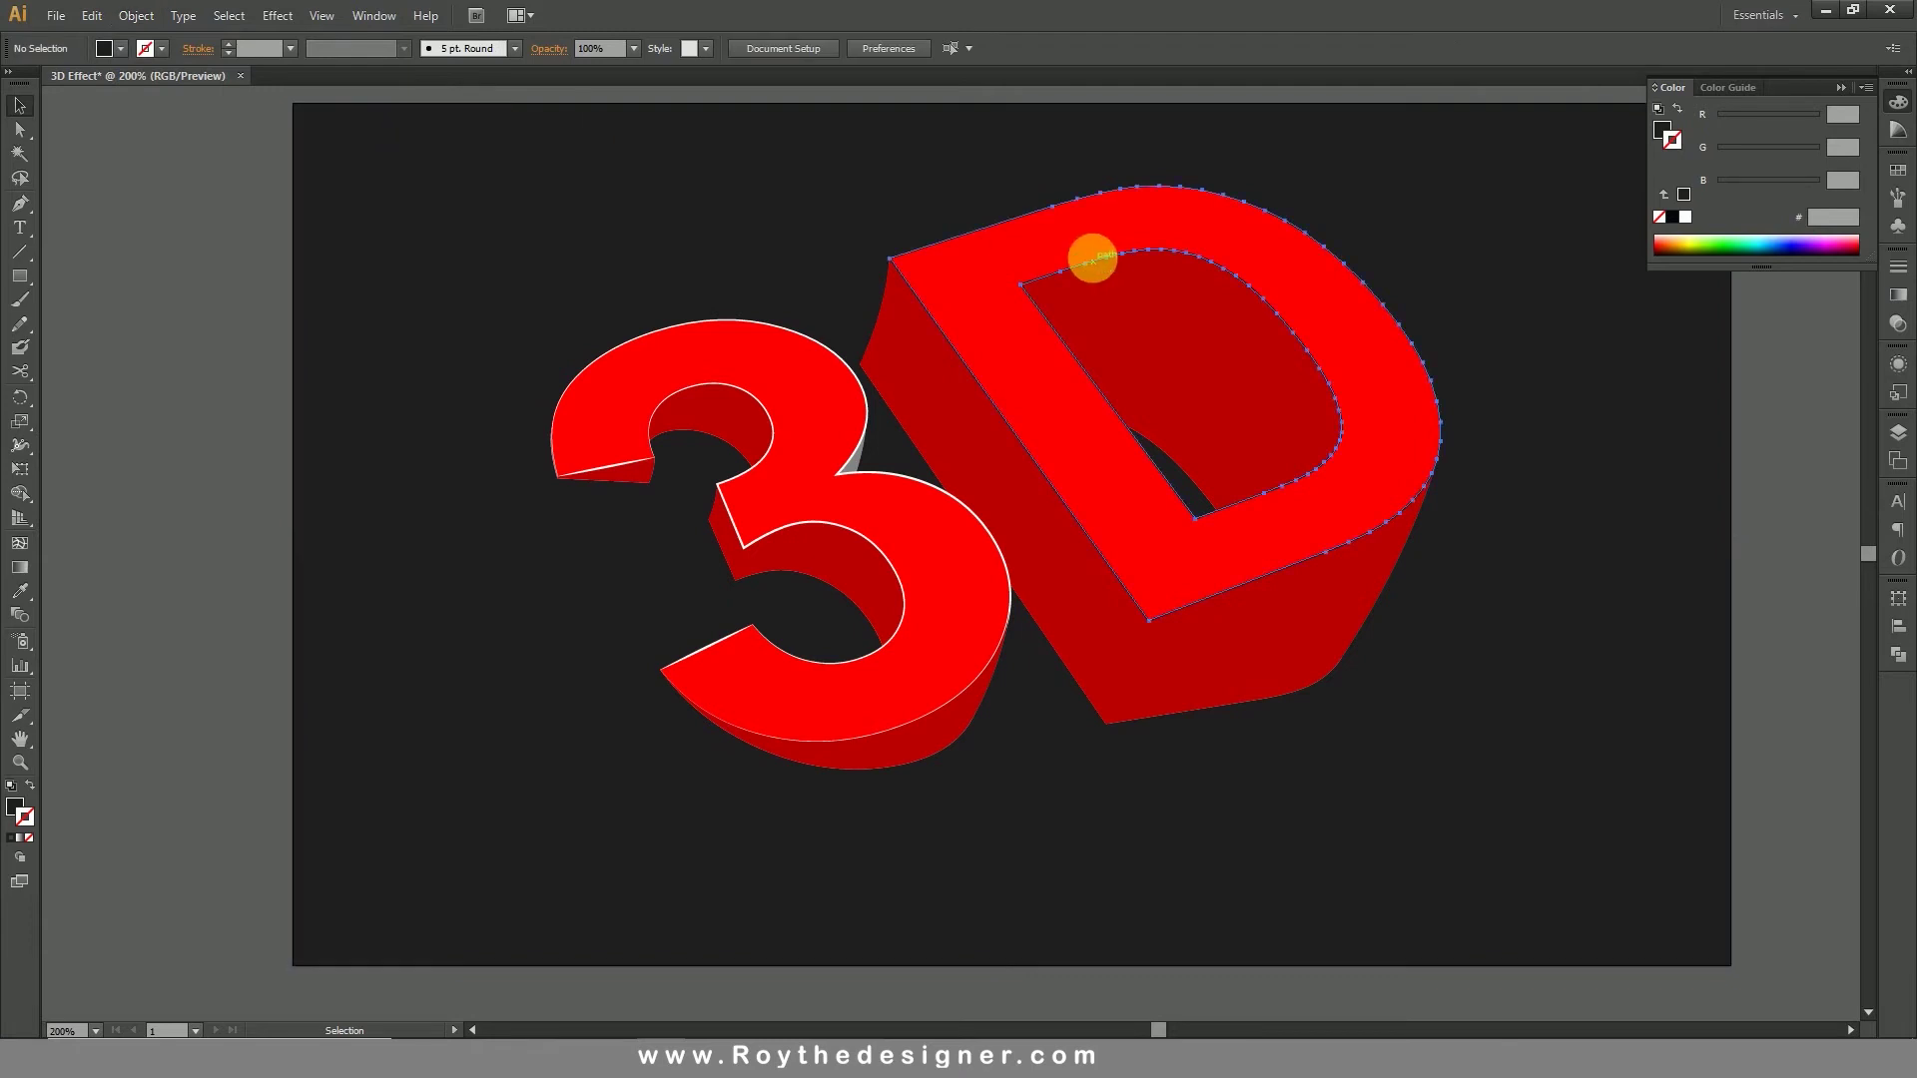
Step: Ungroup the cut outline of the "D", release its compound path, and clear the selection
left_click(1094, 262)
right_click(1119, 287)
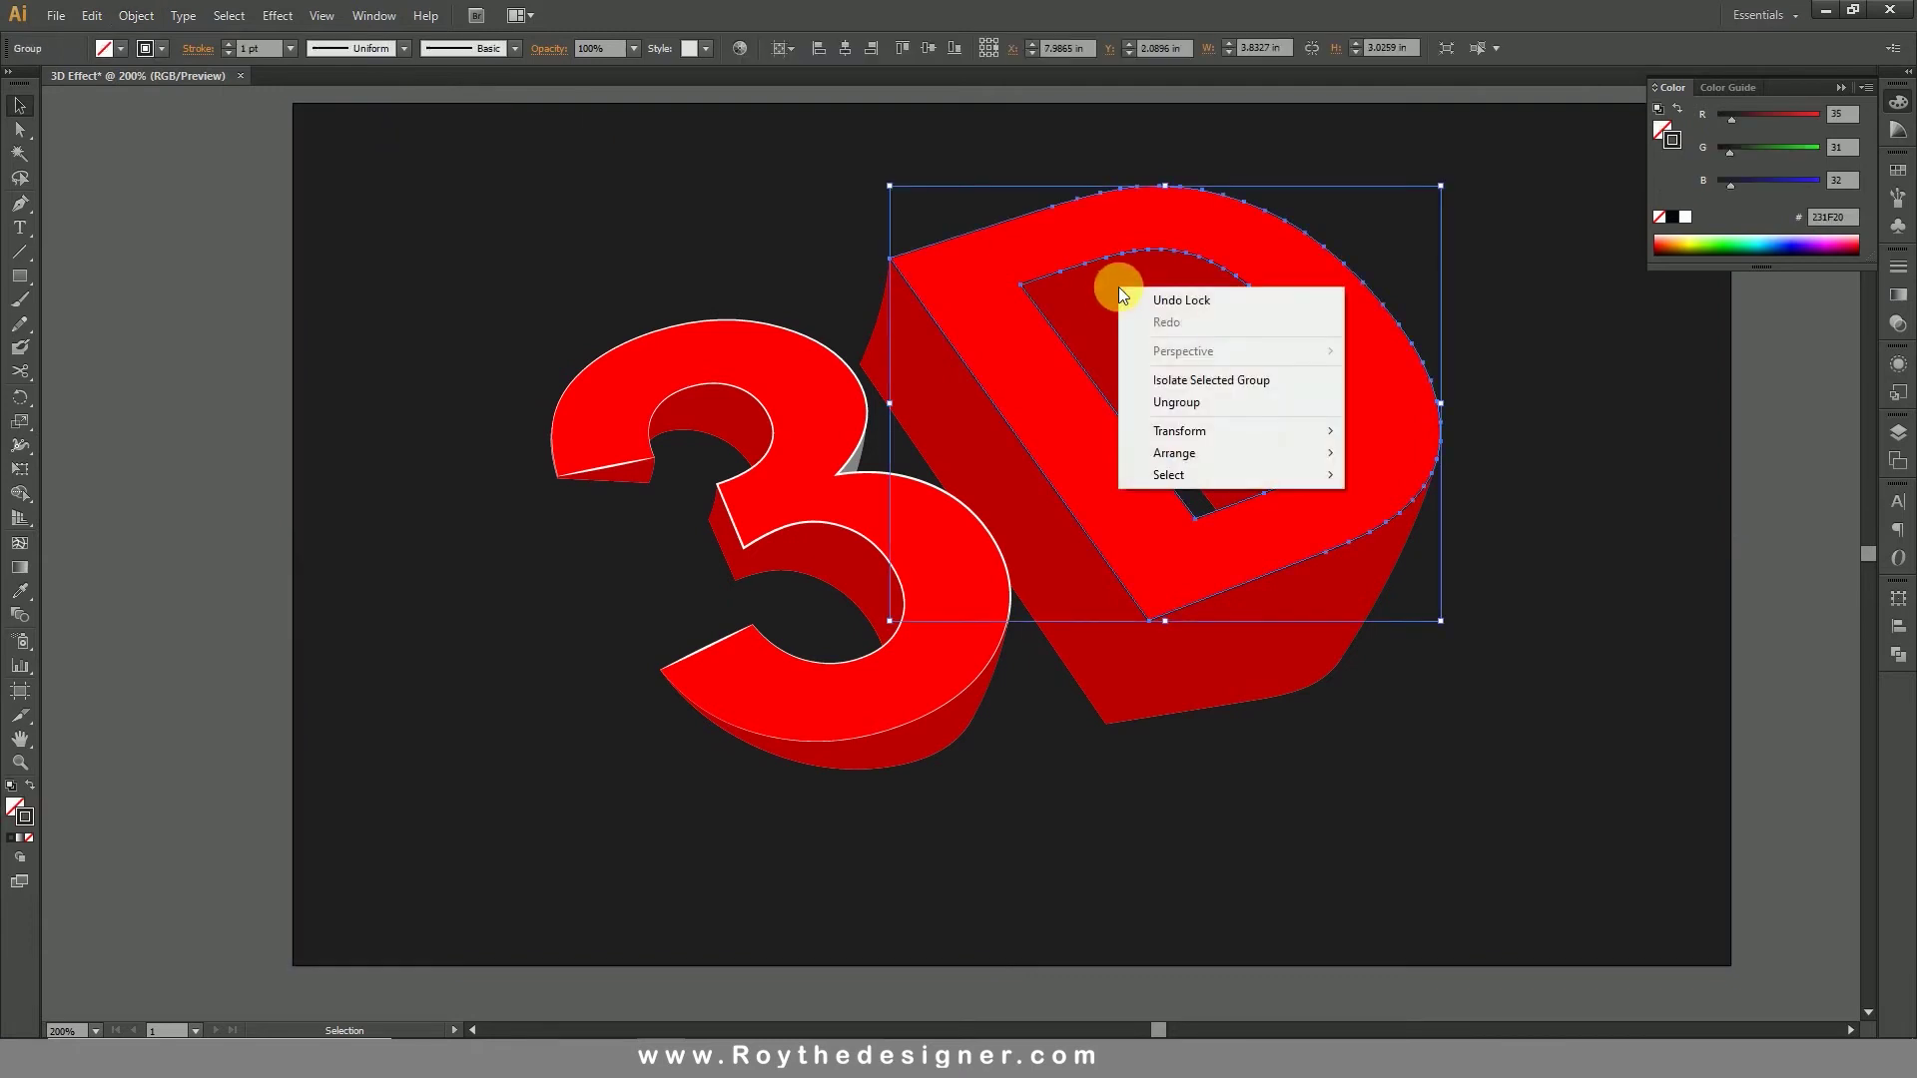
left_click(1204, 403)
left_click(1575, 486)
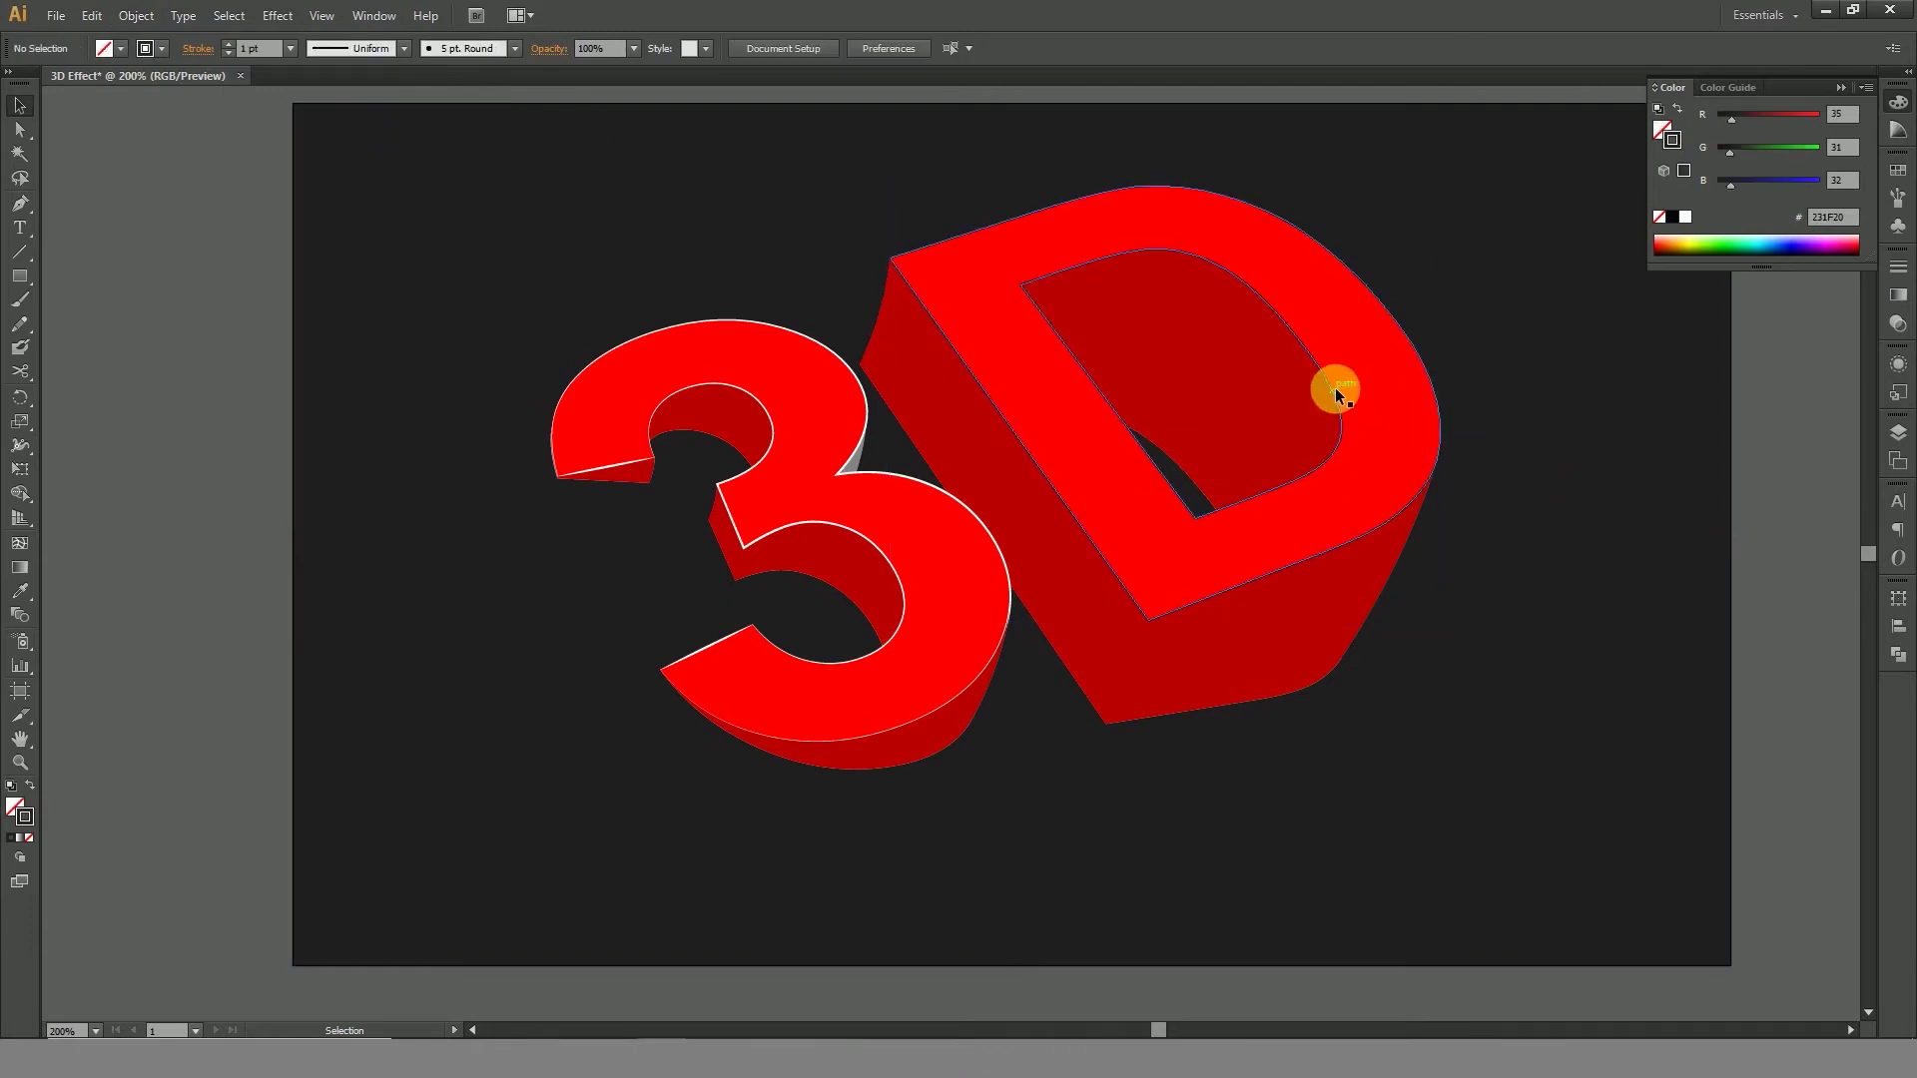
left_click(1334, 388)
right_click(1333, 387)
left_click(1397, 500)
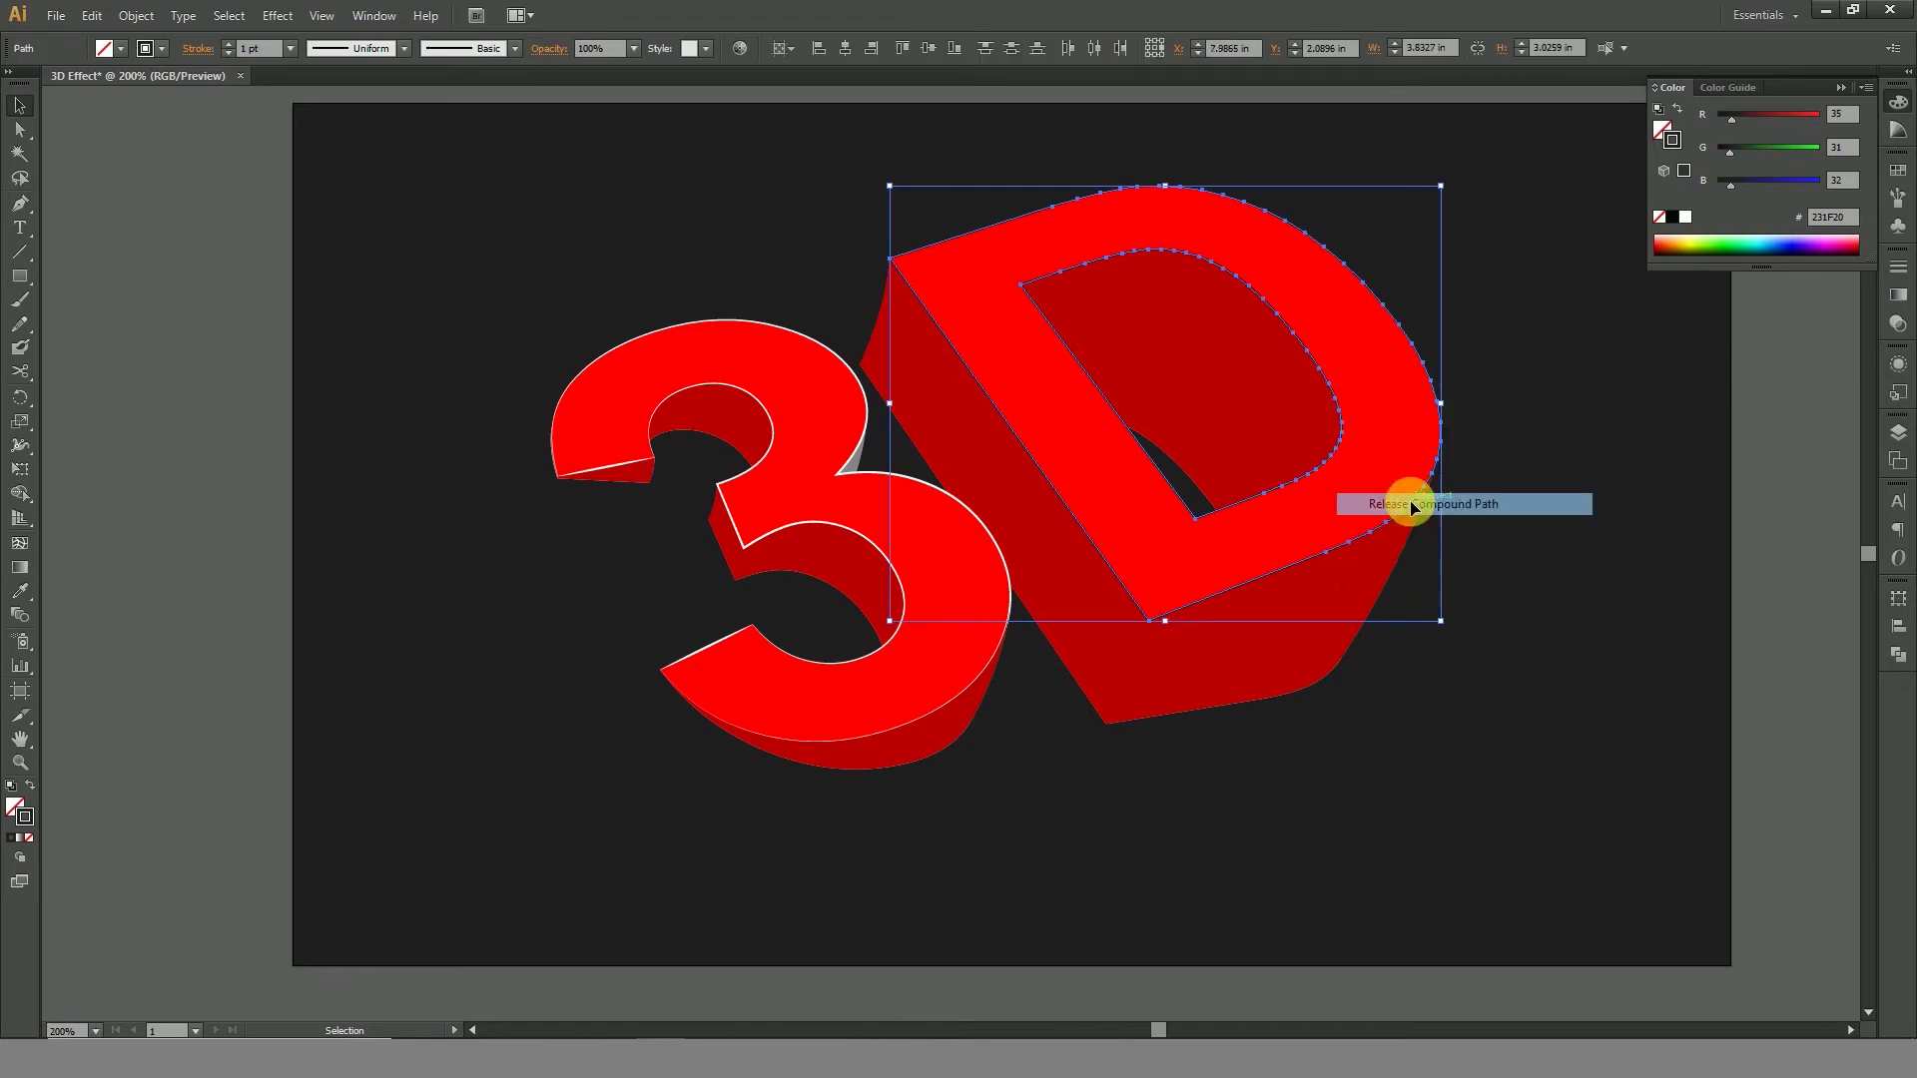
left_click(1519, 499)
Step: Join the curved segments of the "D" counter outline into one path
left_click(1338, 398)
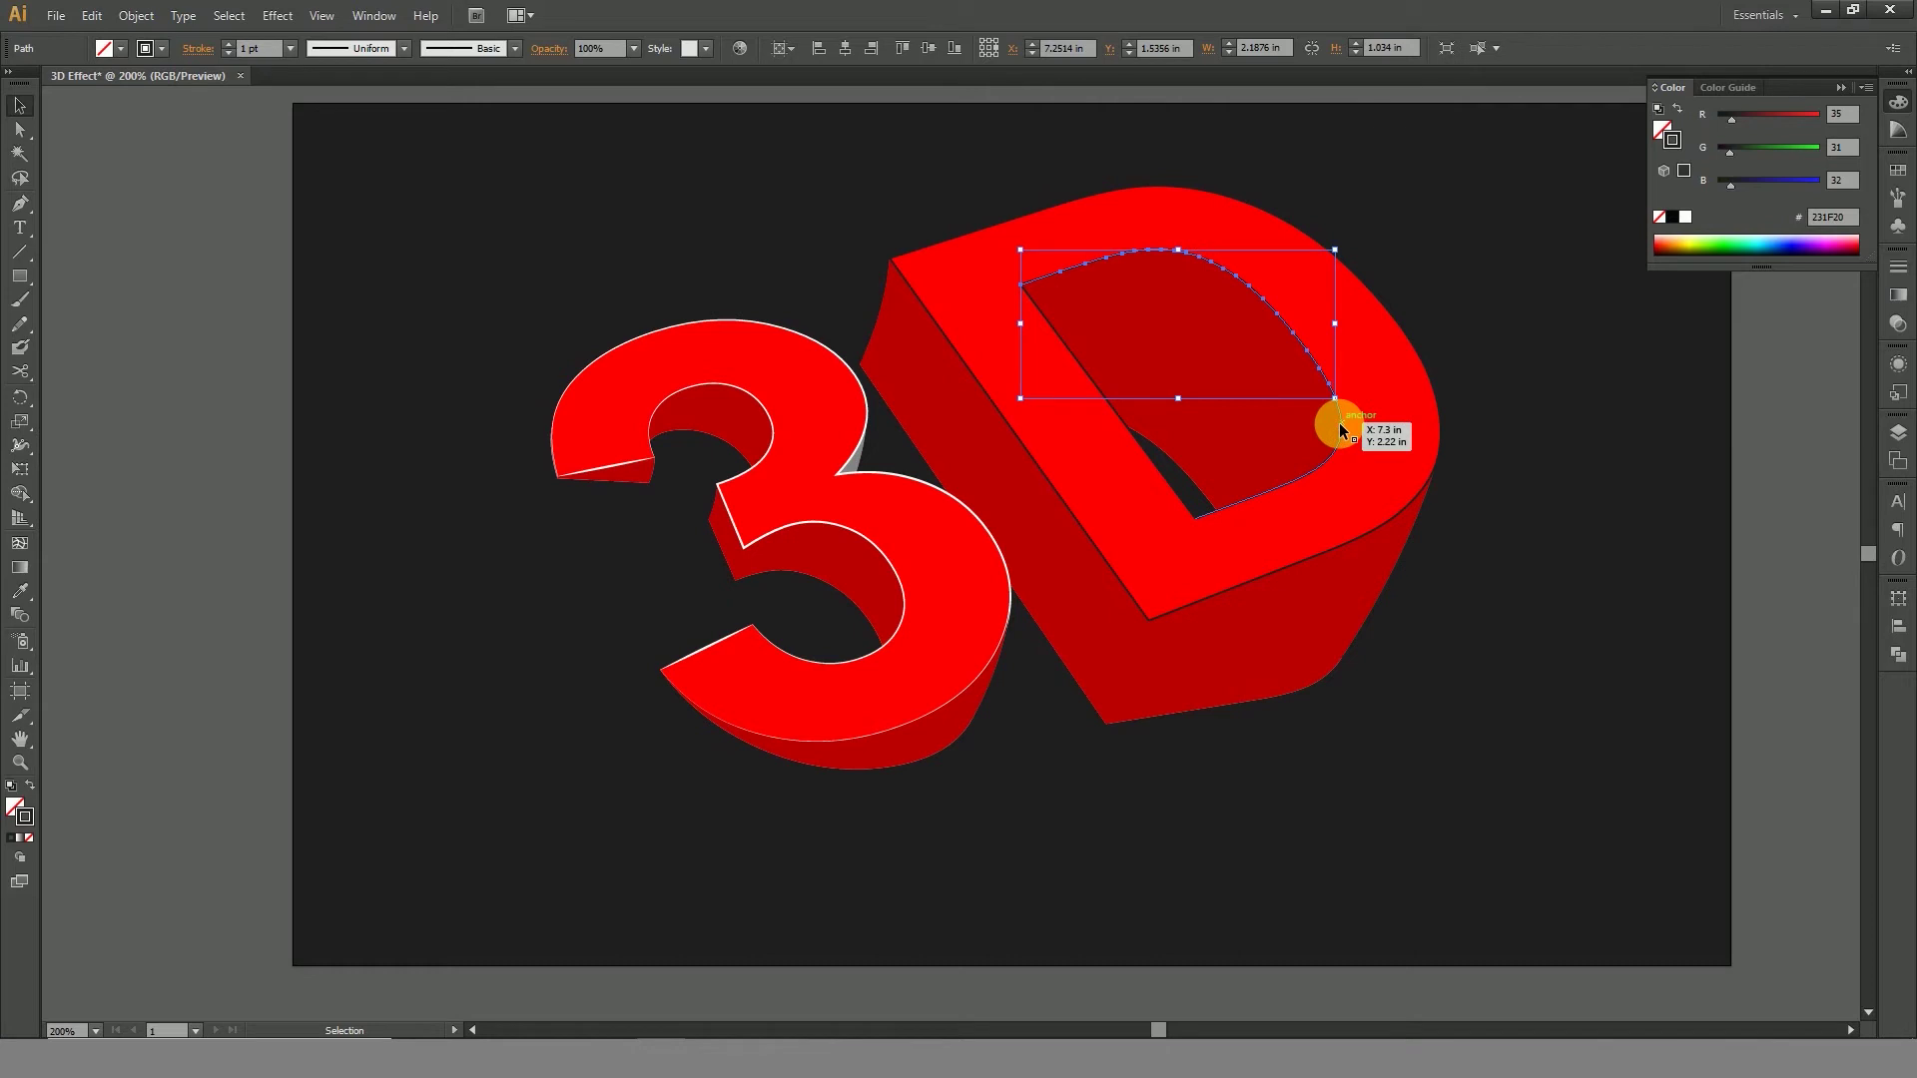
left_click_drag(1338, 423, 1340, 423)
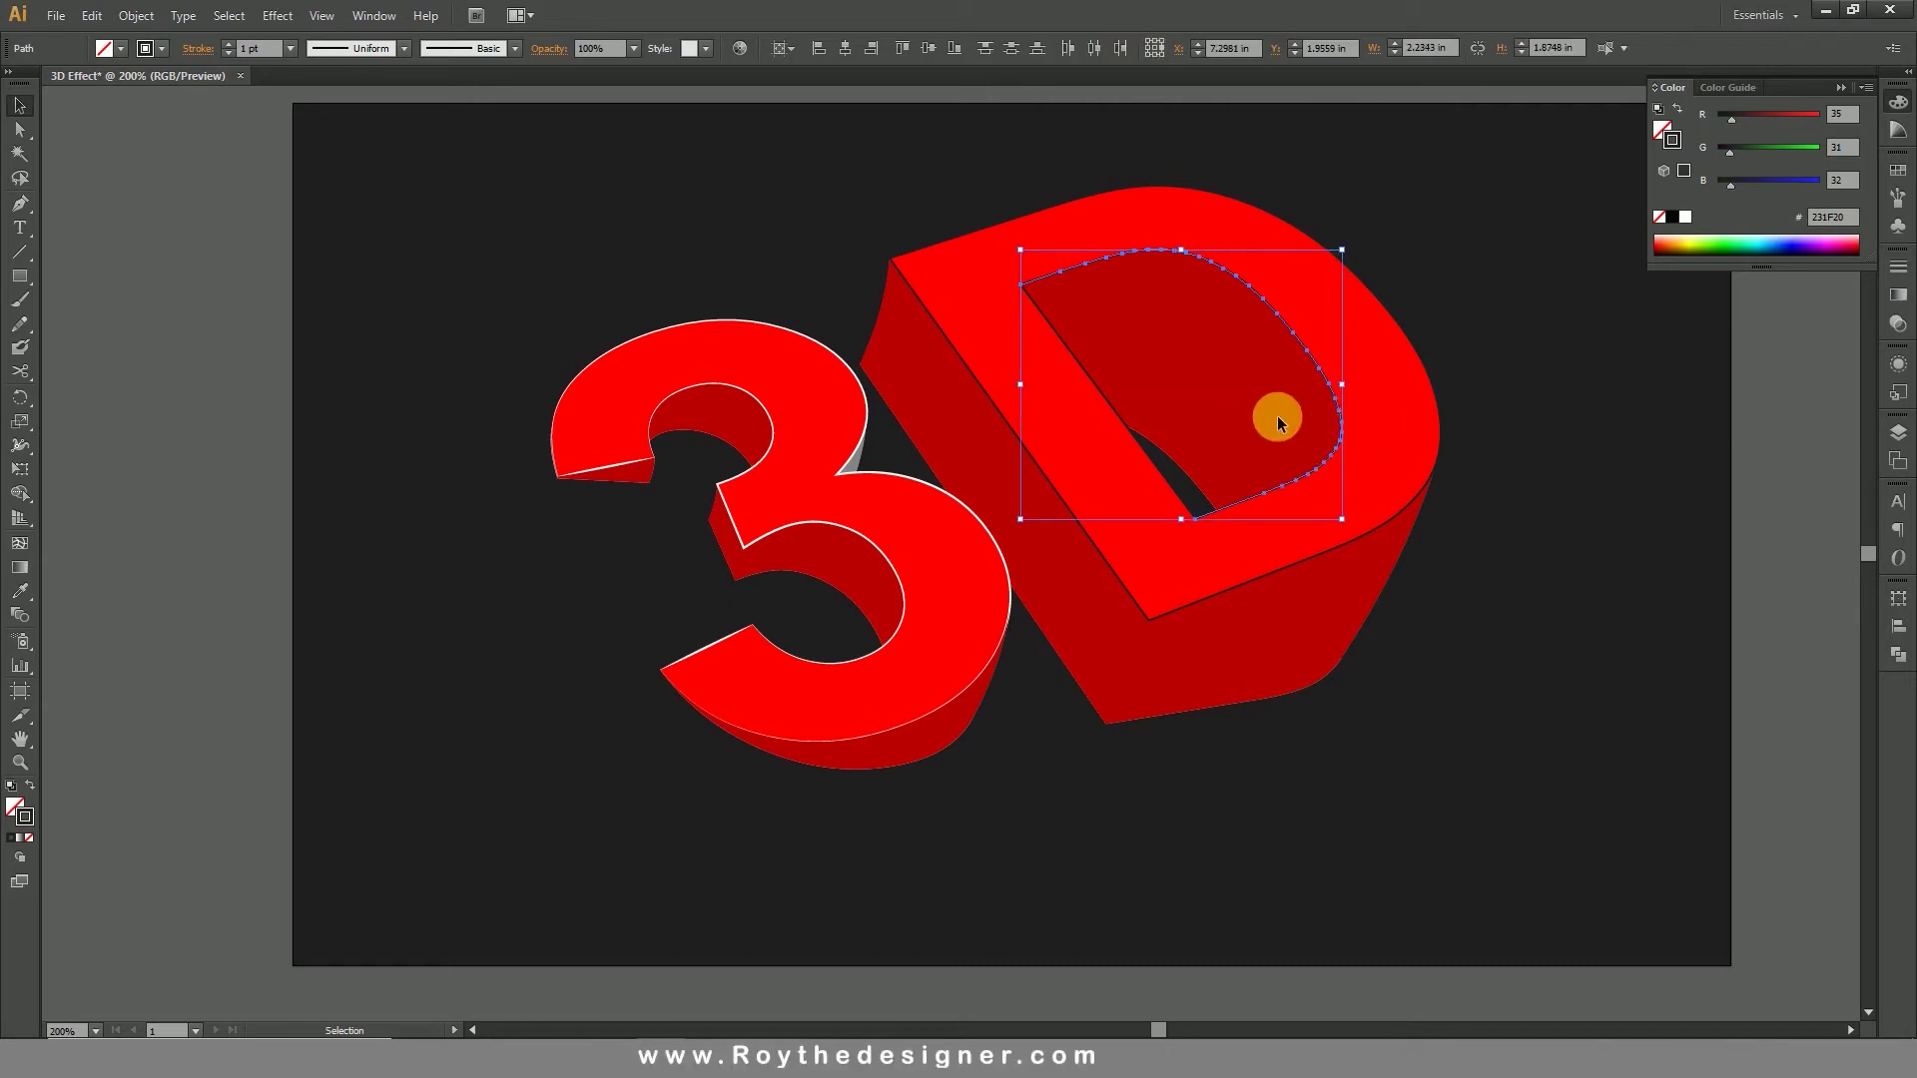
left_click(138, 16)
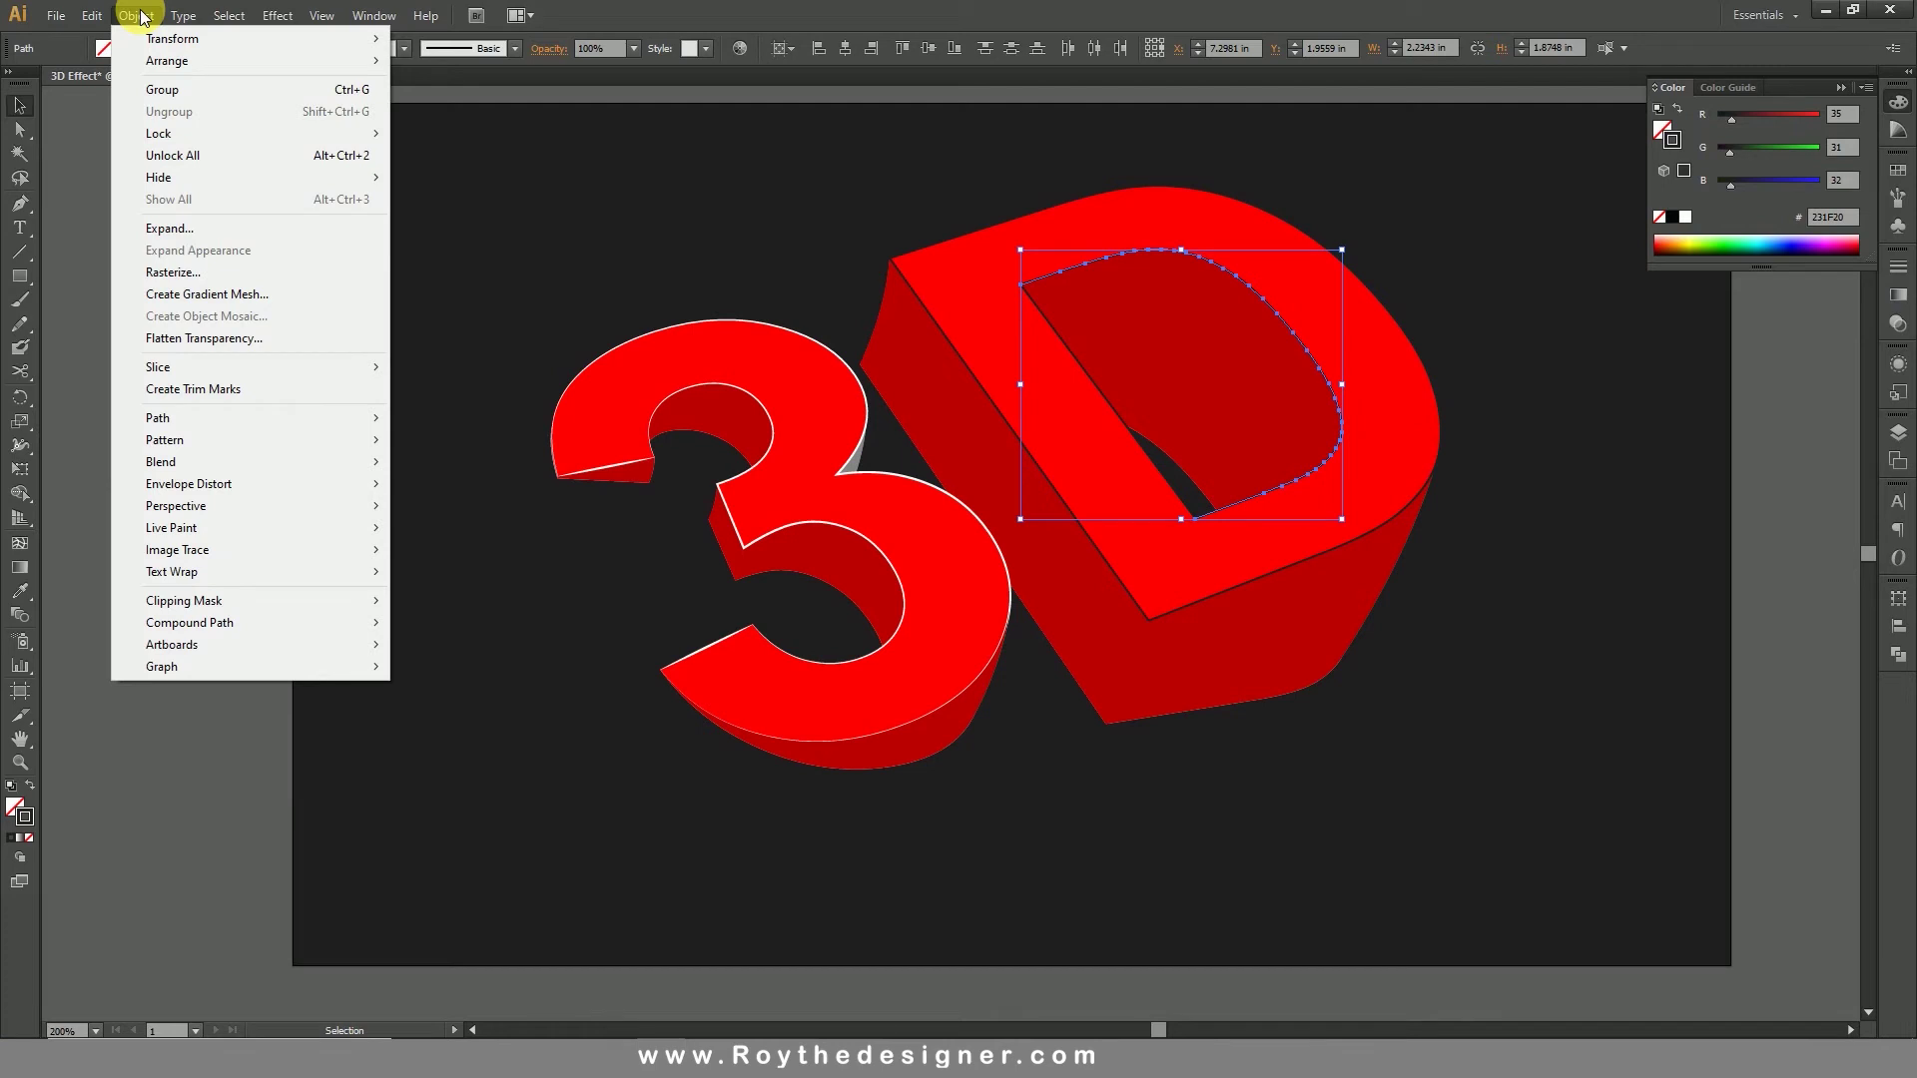
mouse_move(247, 420)
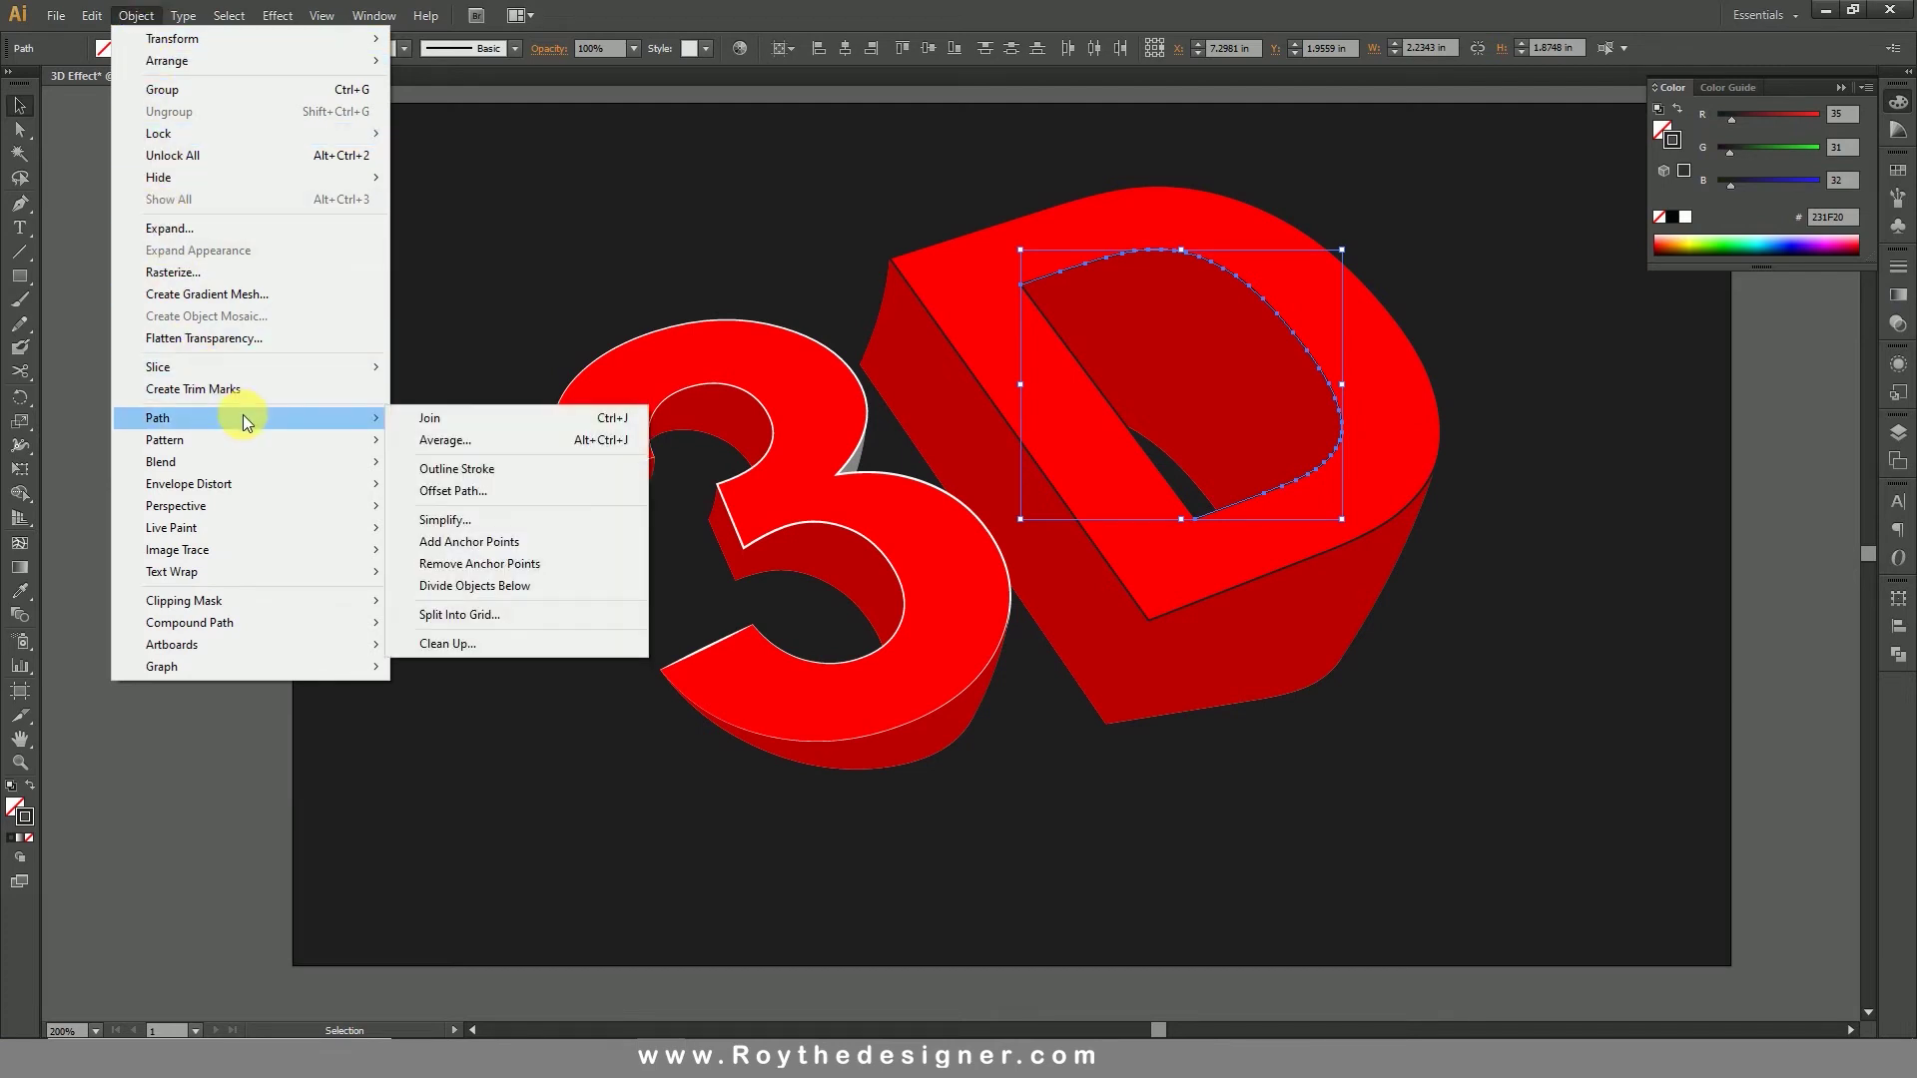
left_click(487, 419)
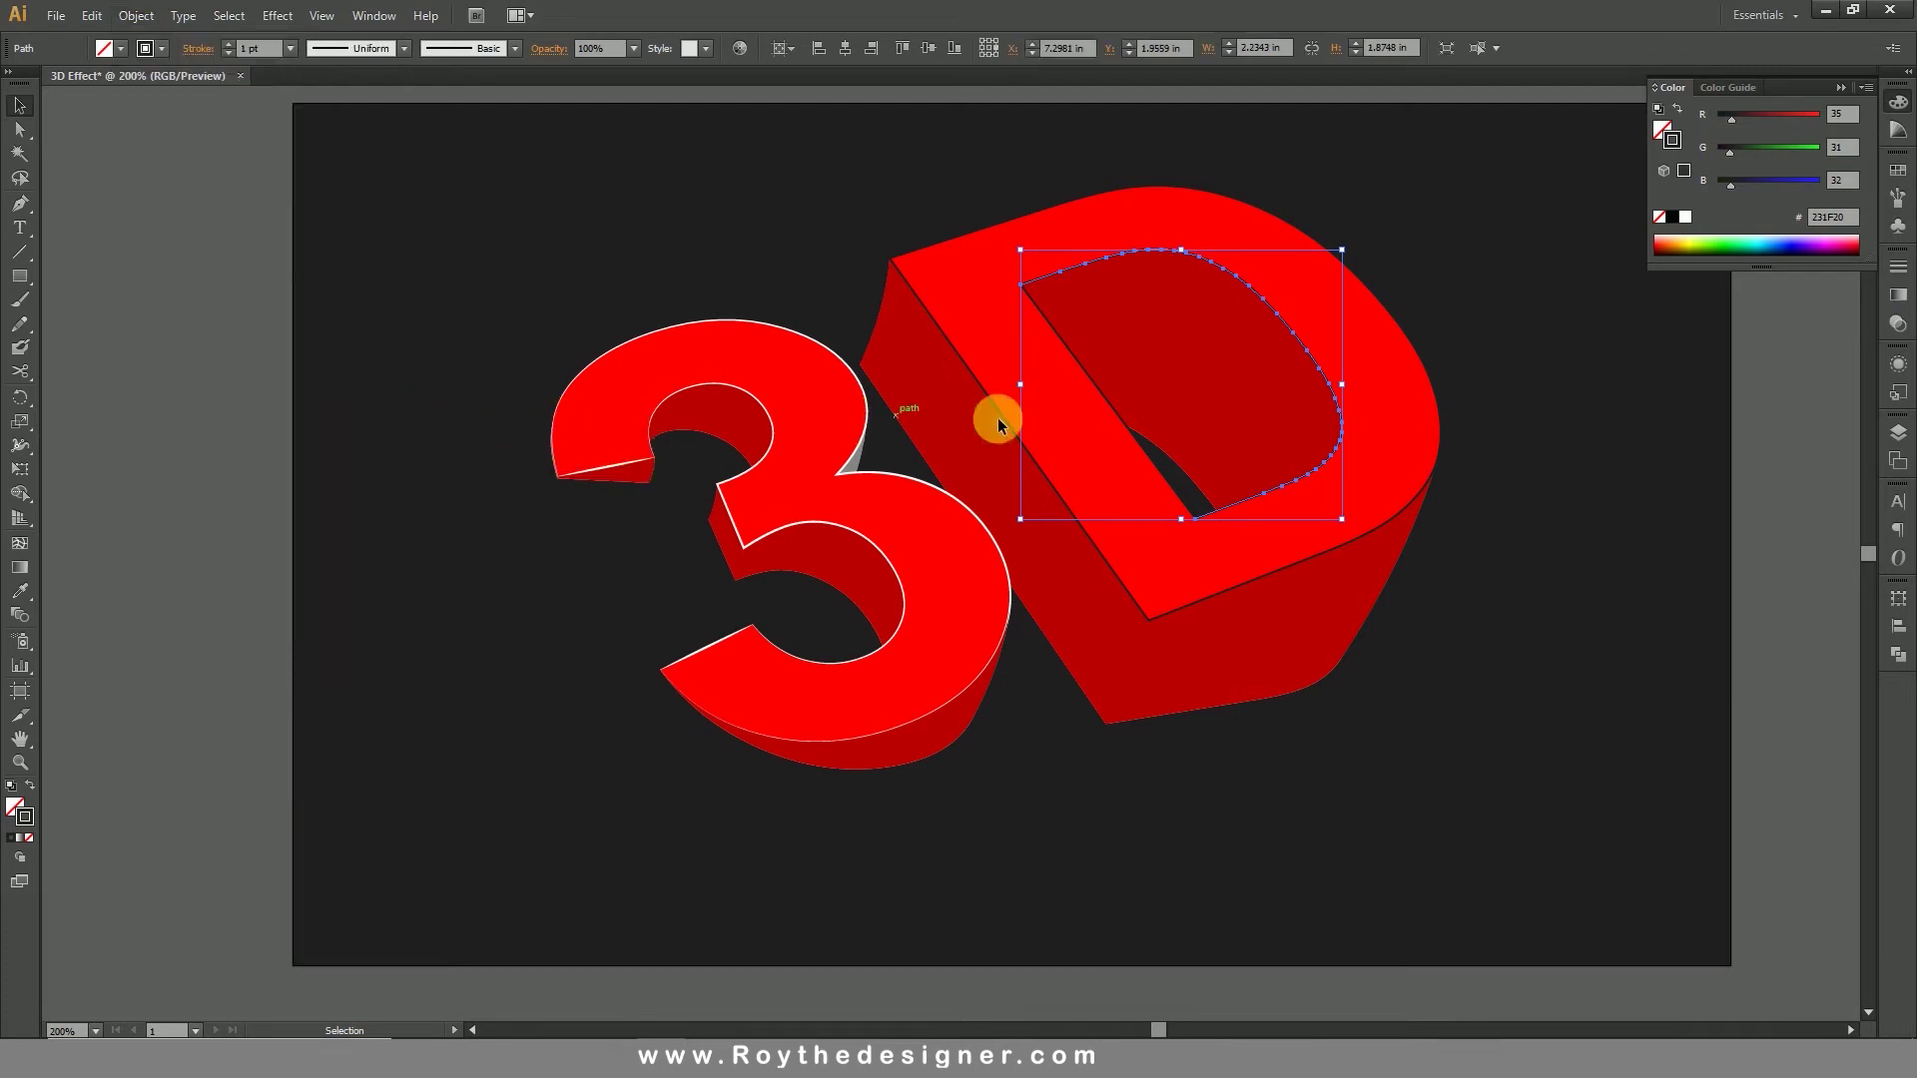
Step: Give the joined curved counter outline a width profile tapered at both ends and a white stroke, and clear the selection
left_click(405, 50)
left_click(345, 111)
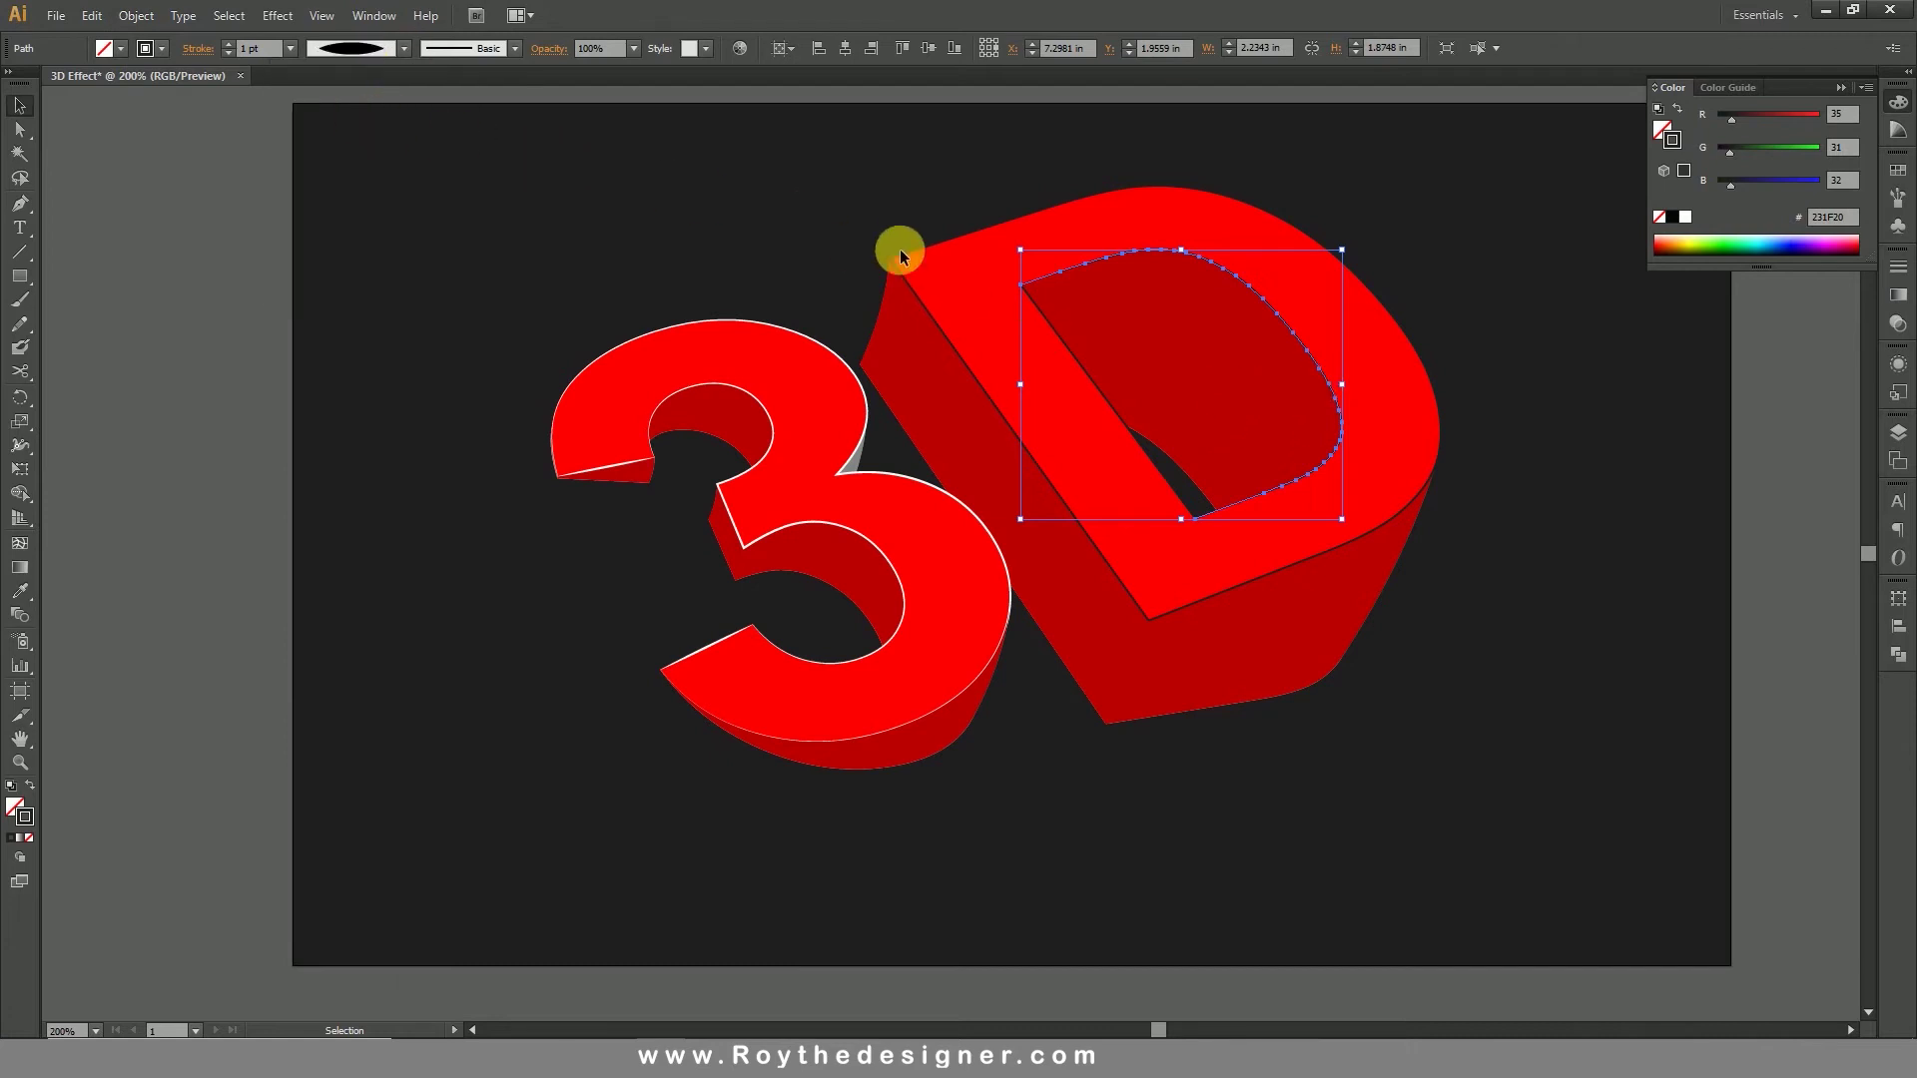
left_click(1686, 218)
left_click(1558, 516)
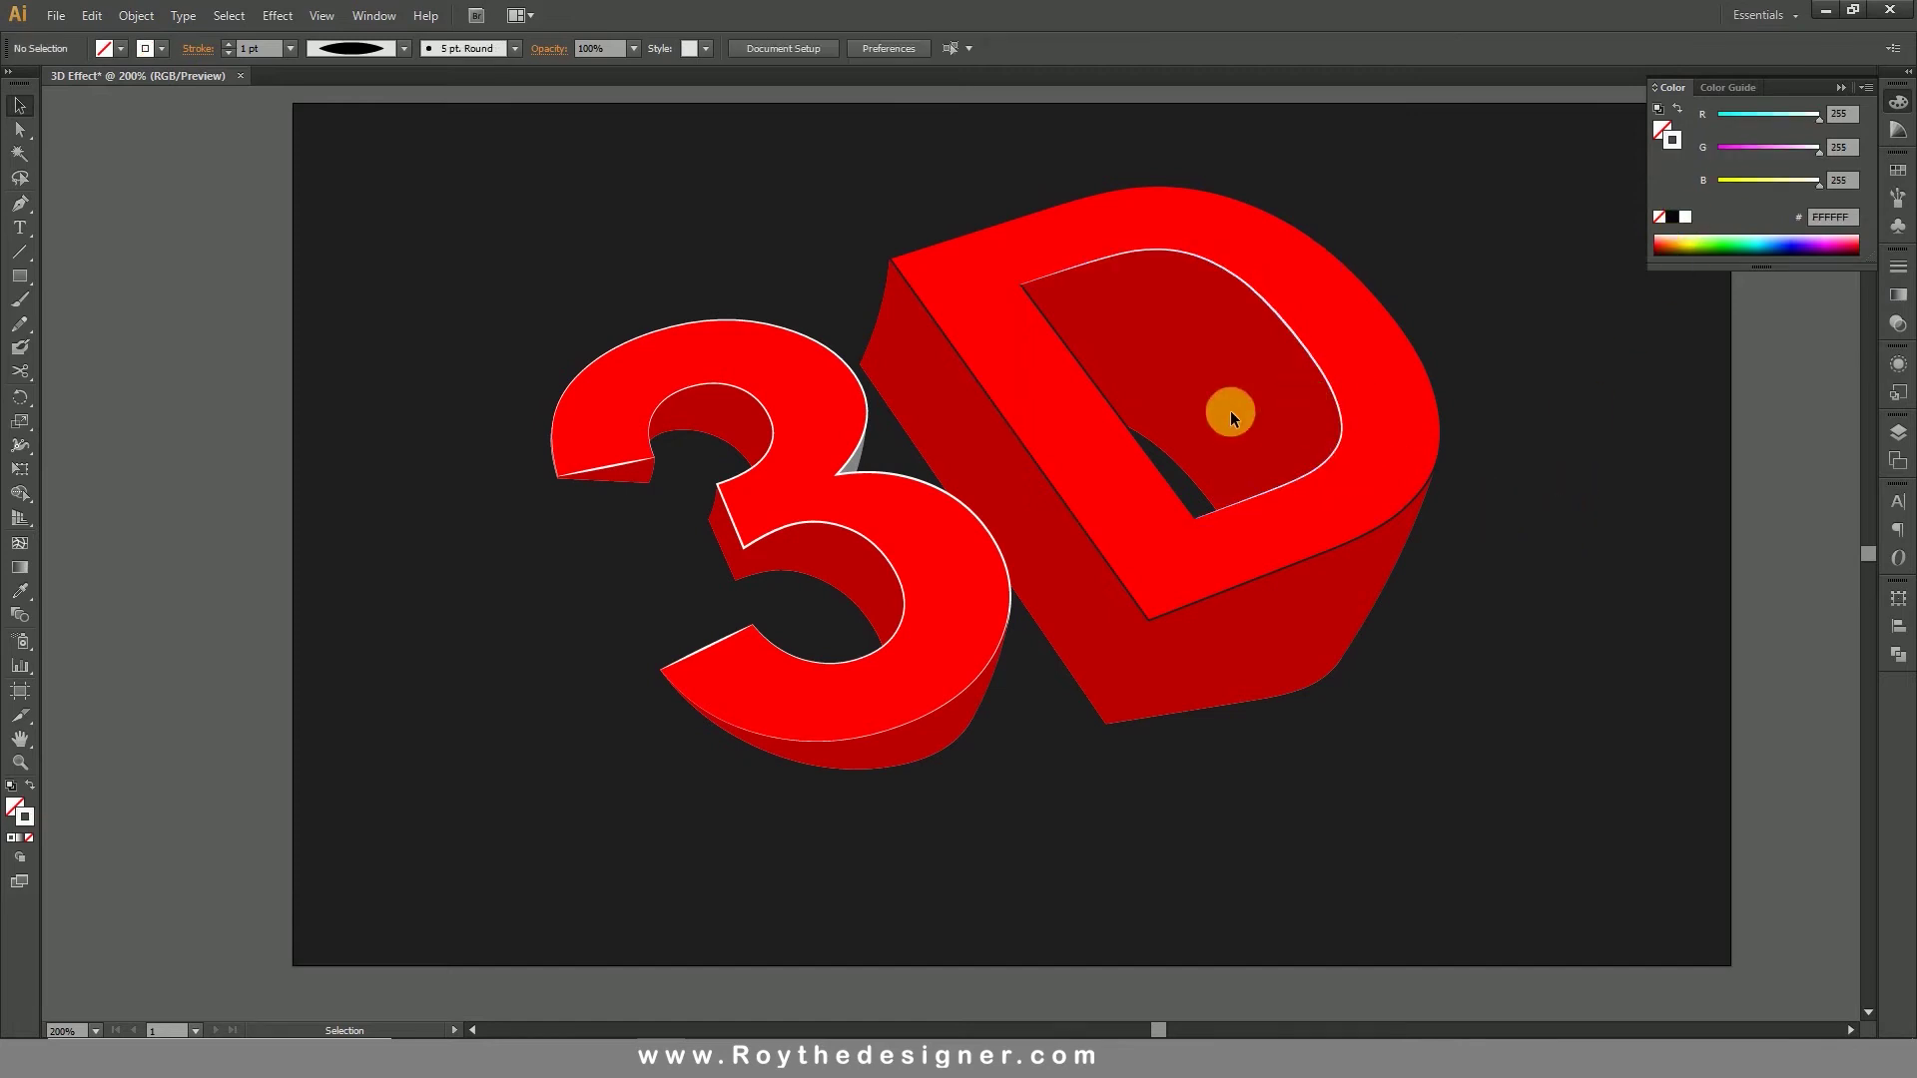
Step: Apply the same tapered width profile and white stroke to the straight edge of the "D" counter
left_click(1128, 423)
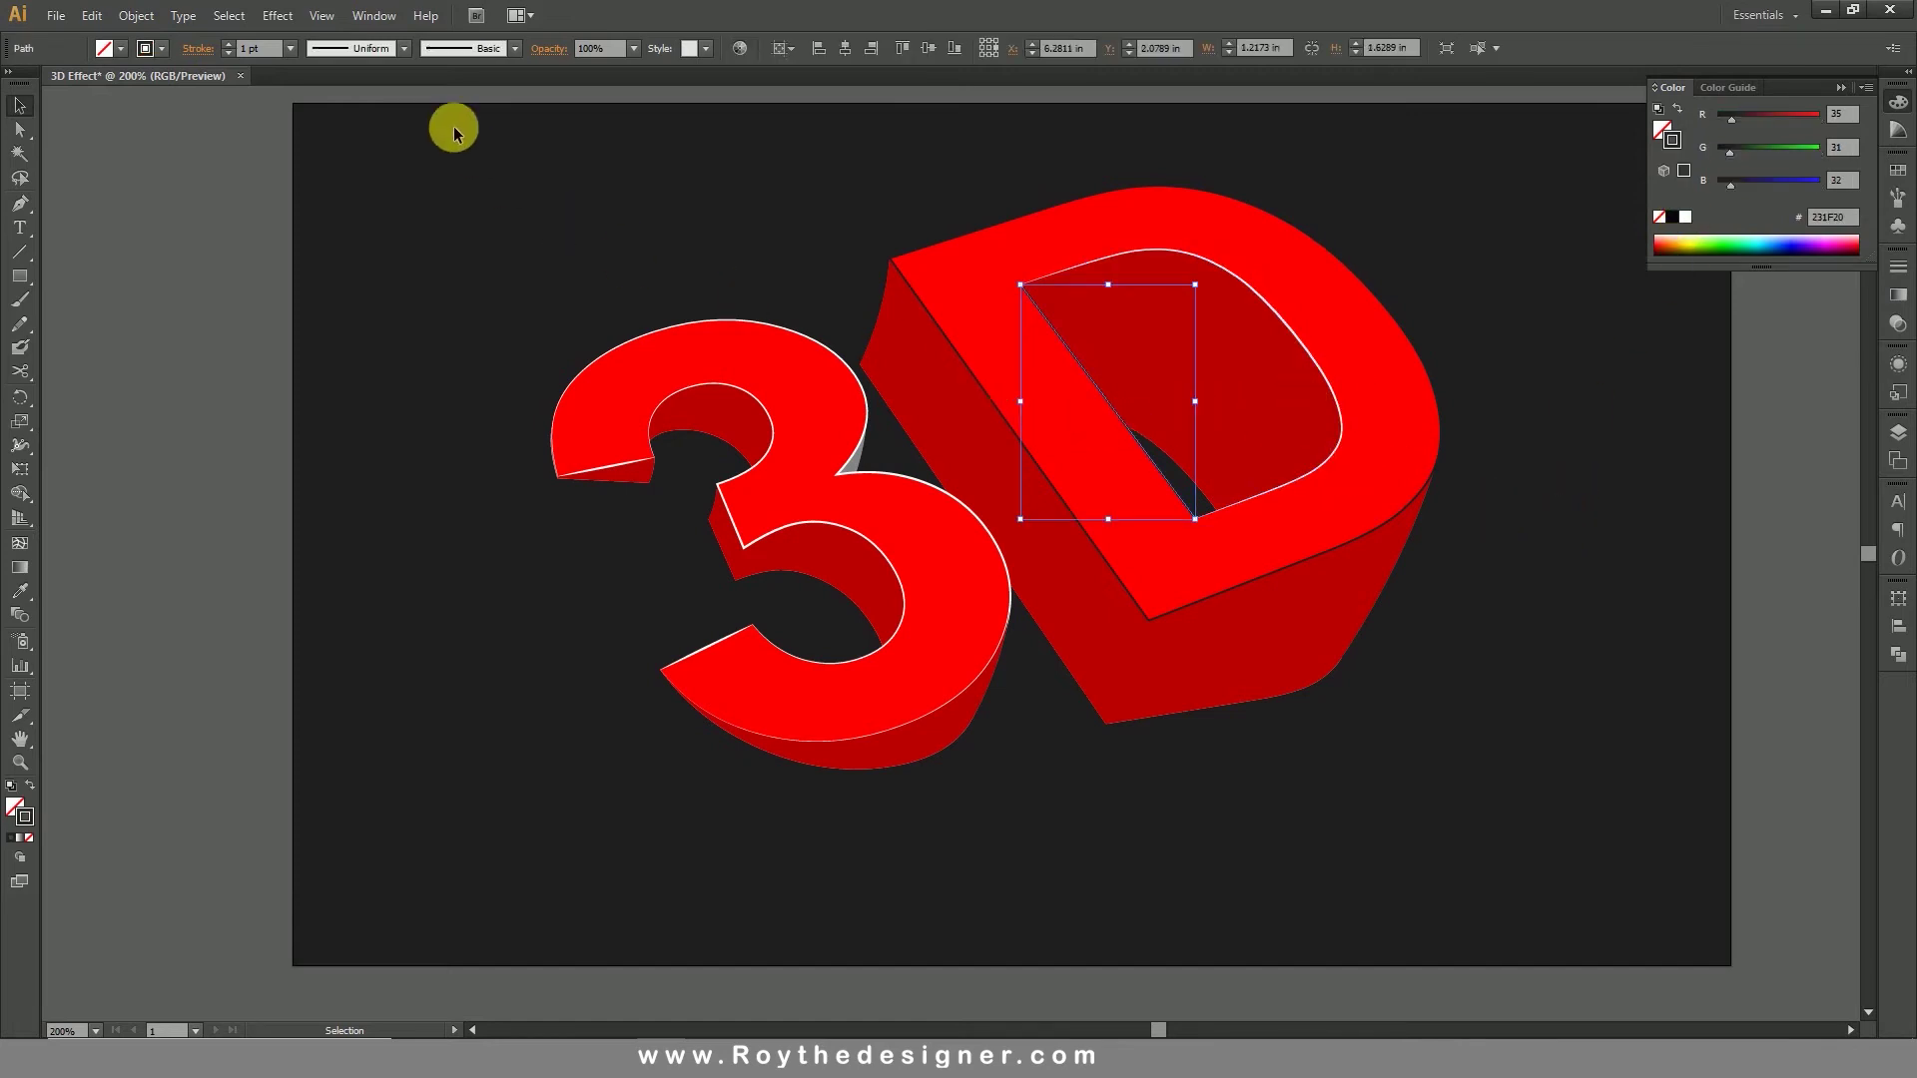
left_click(409, 50)
left_click(334, 76)
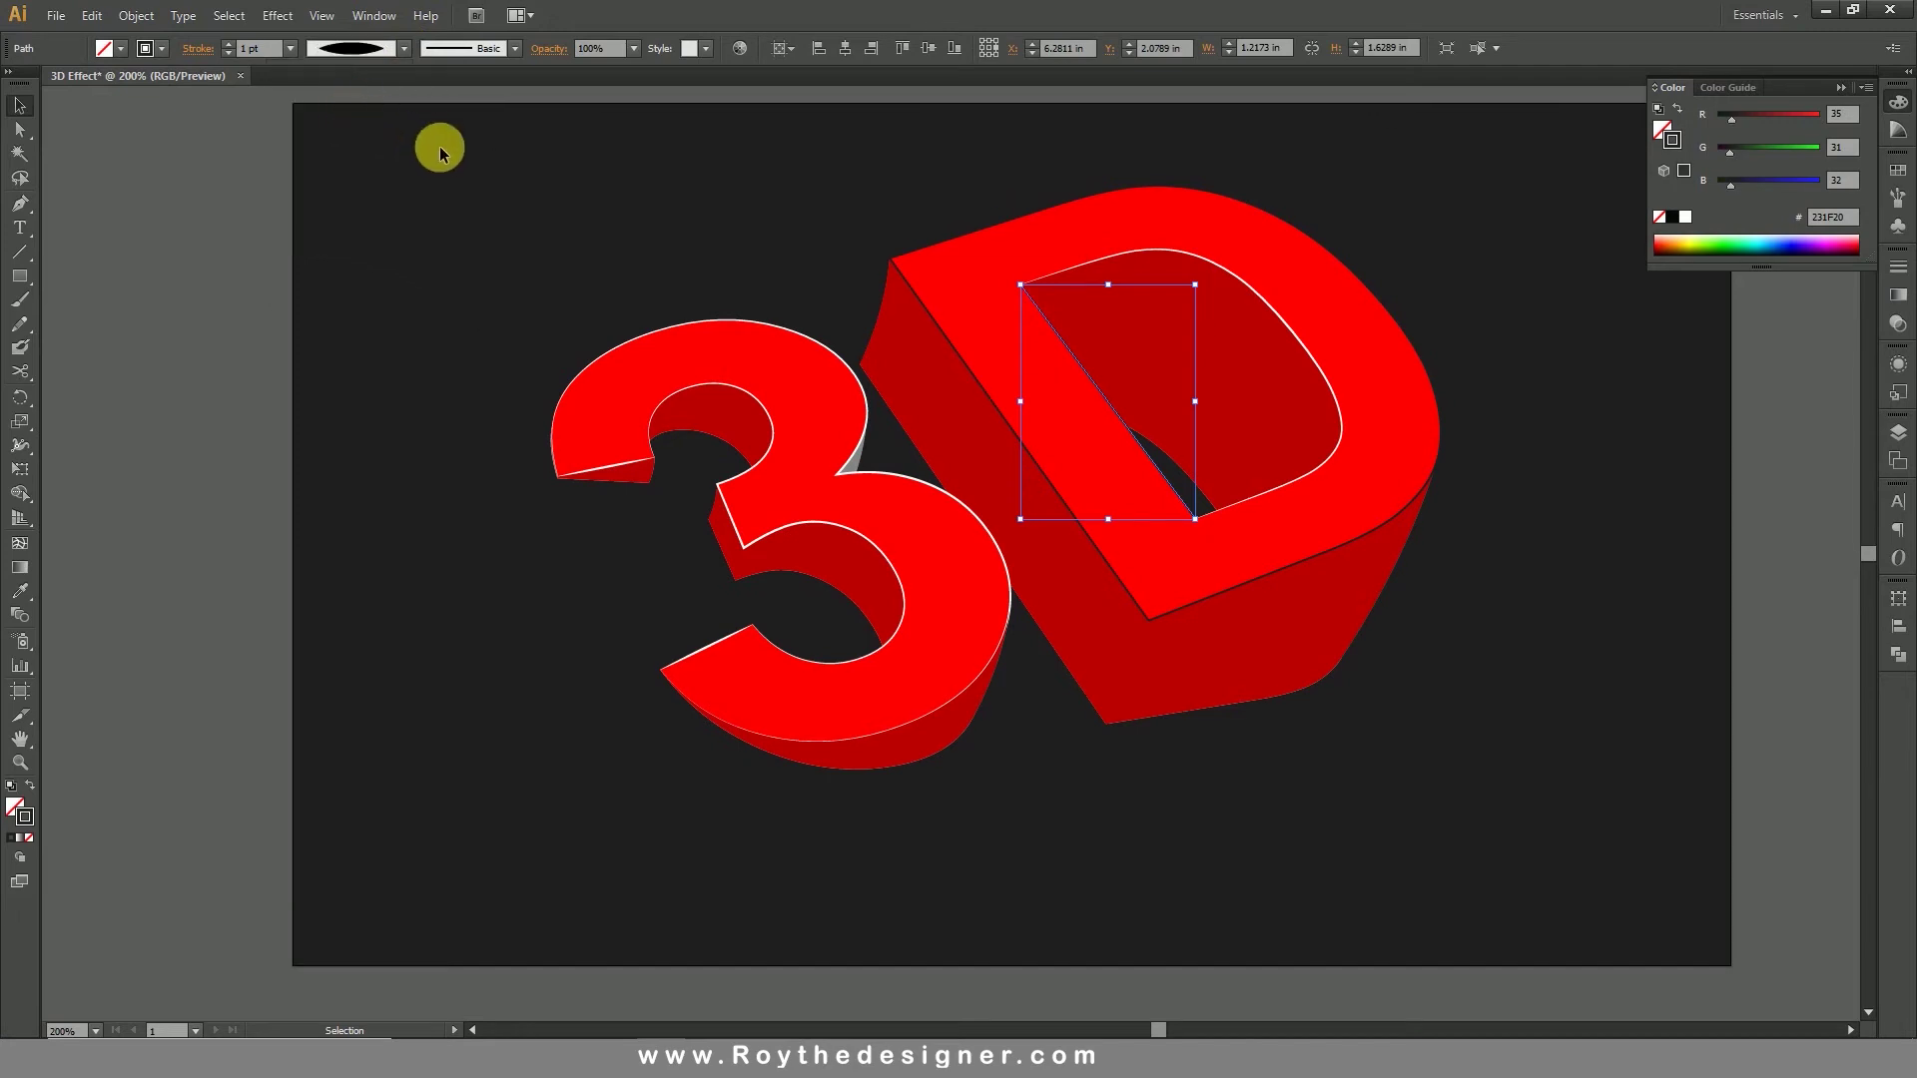
left_click(1686, 218)
left_click(1539, 608)
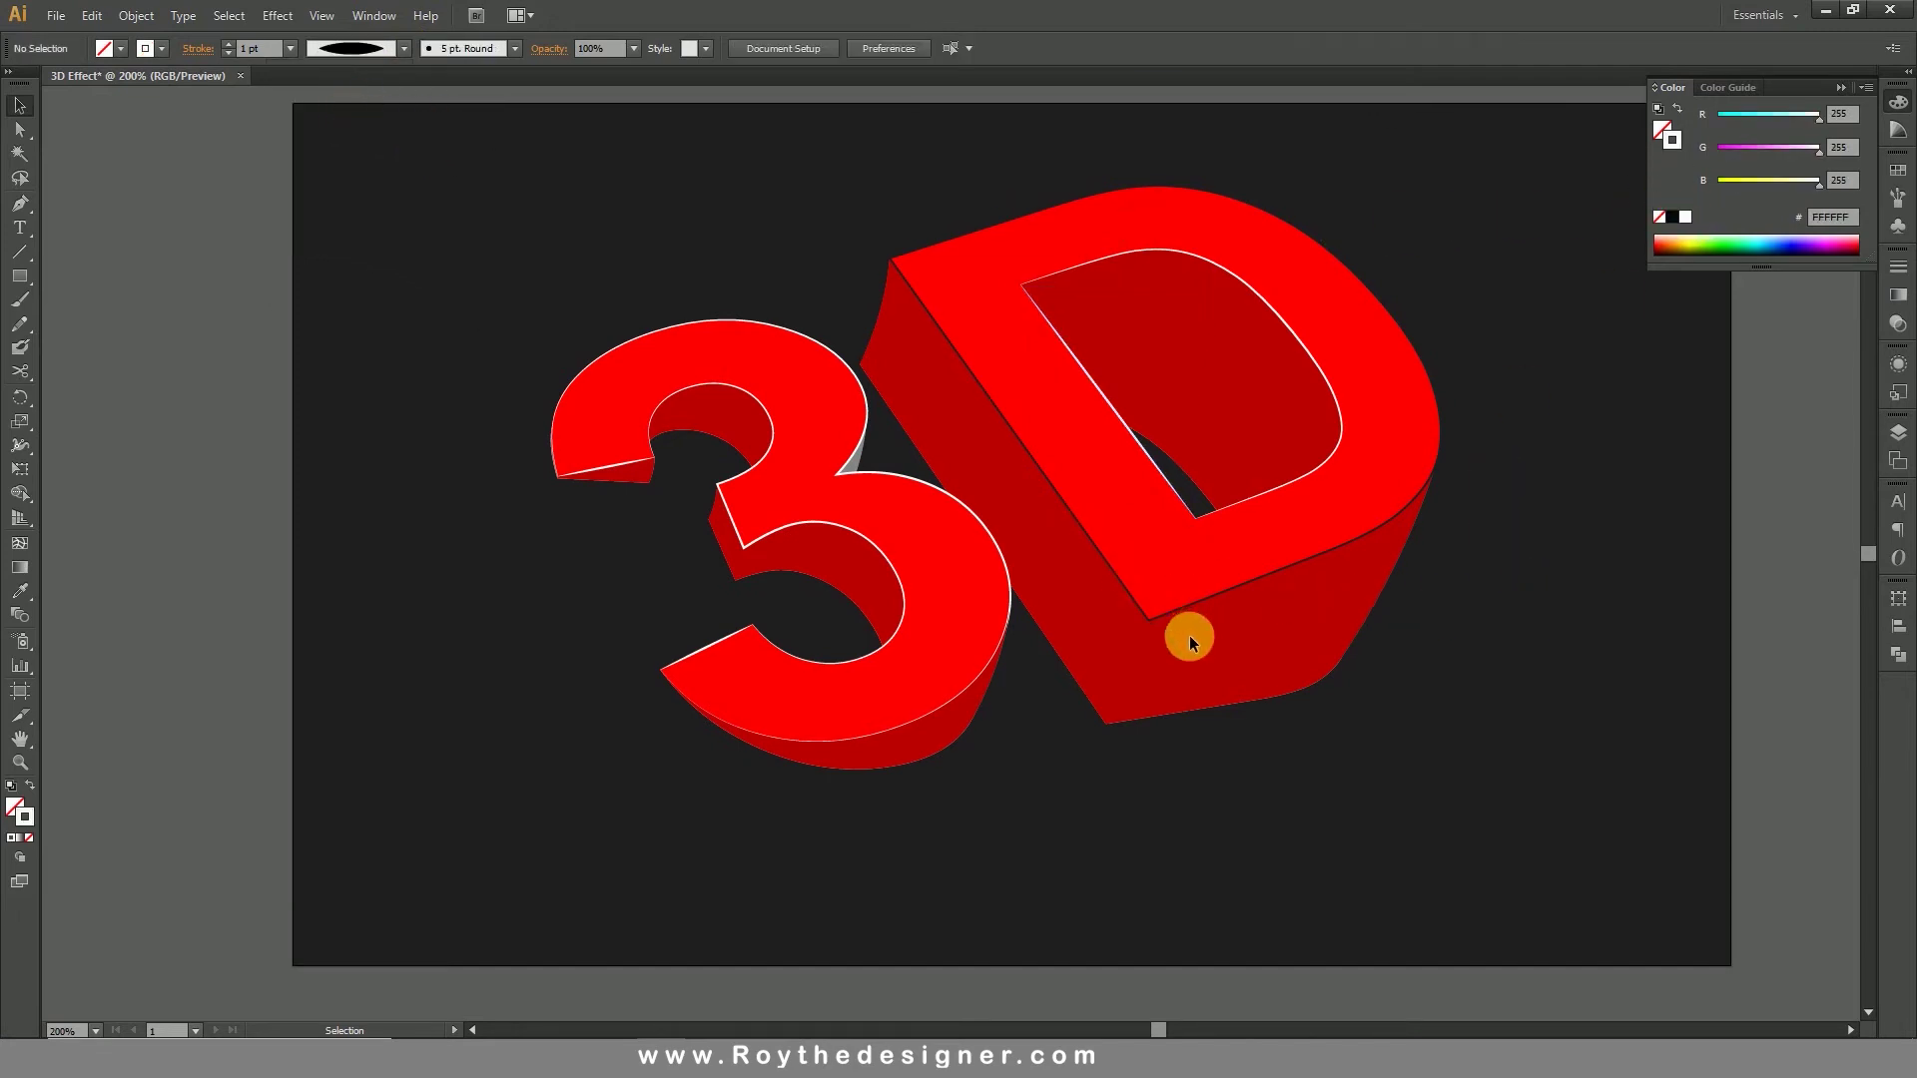
Step: Give the outer outline paths of the "D", including its straight stem edge, the tapered width profile and a white stroke
left_click(1128, 615)
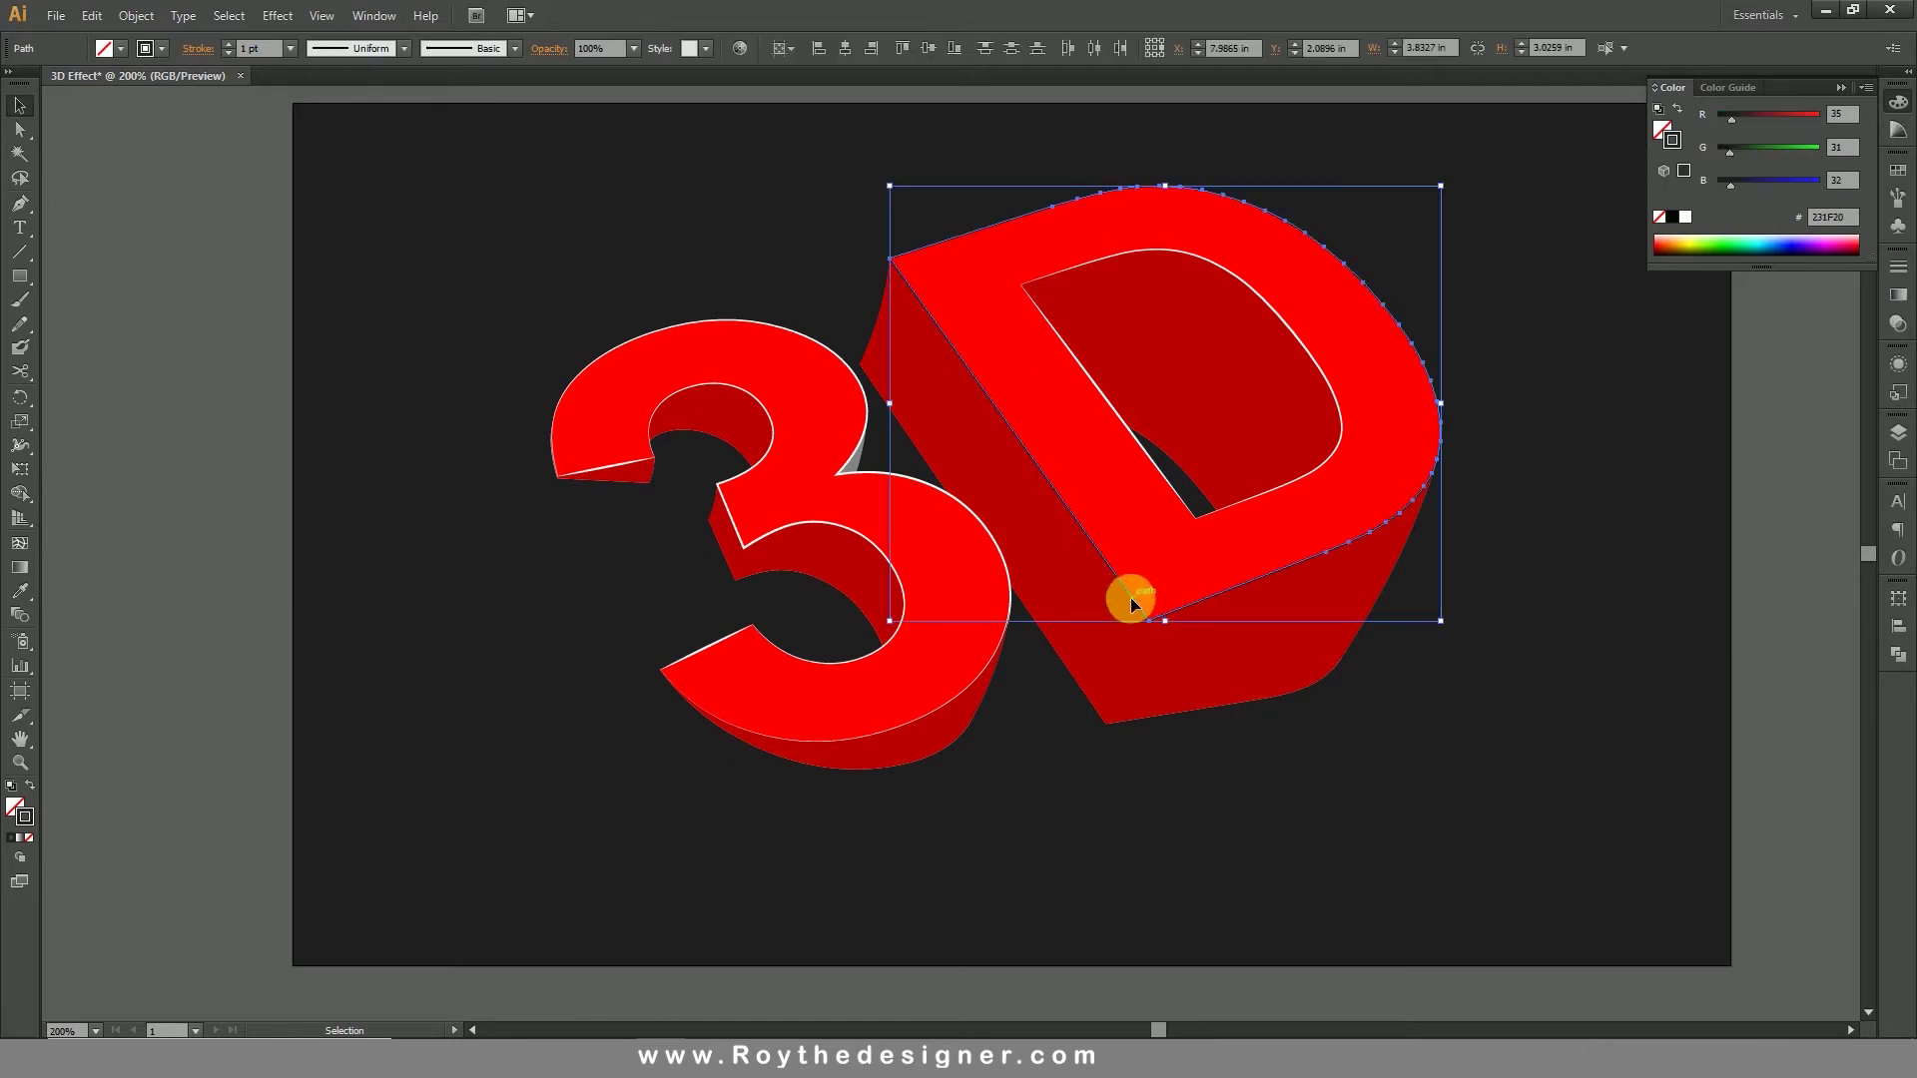
left_click(405, 49)
left_click(363, 121)
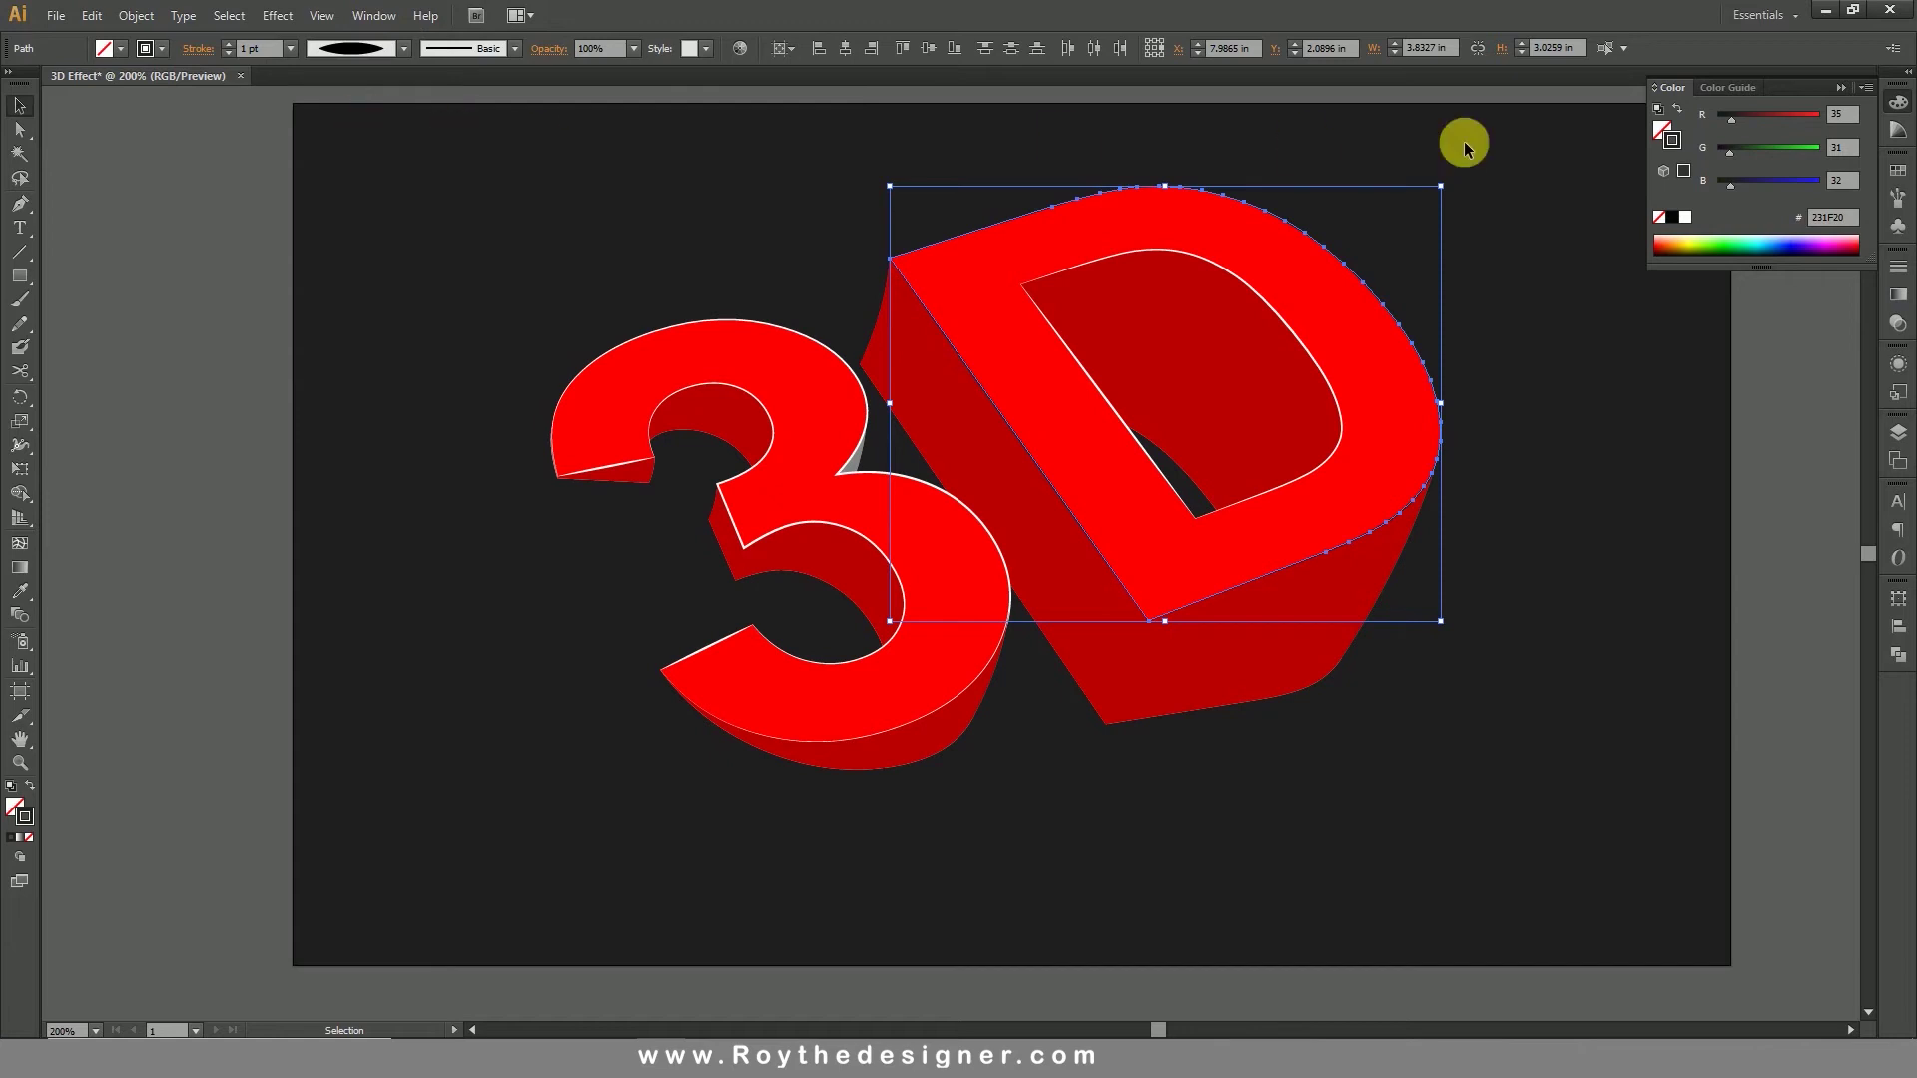
left_click(1687, 219)
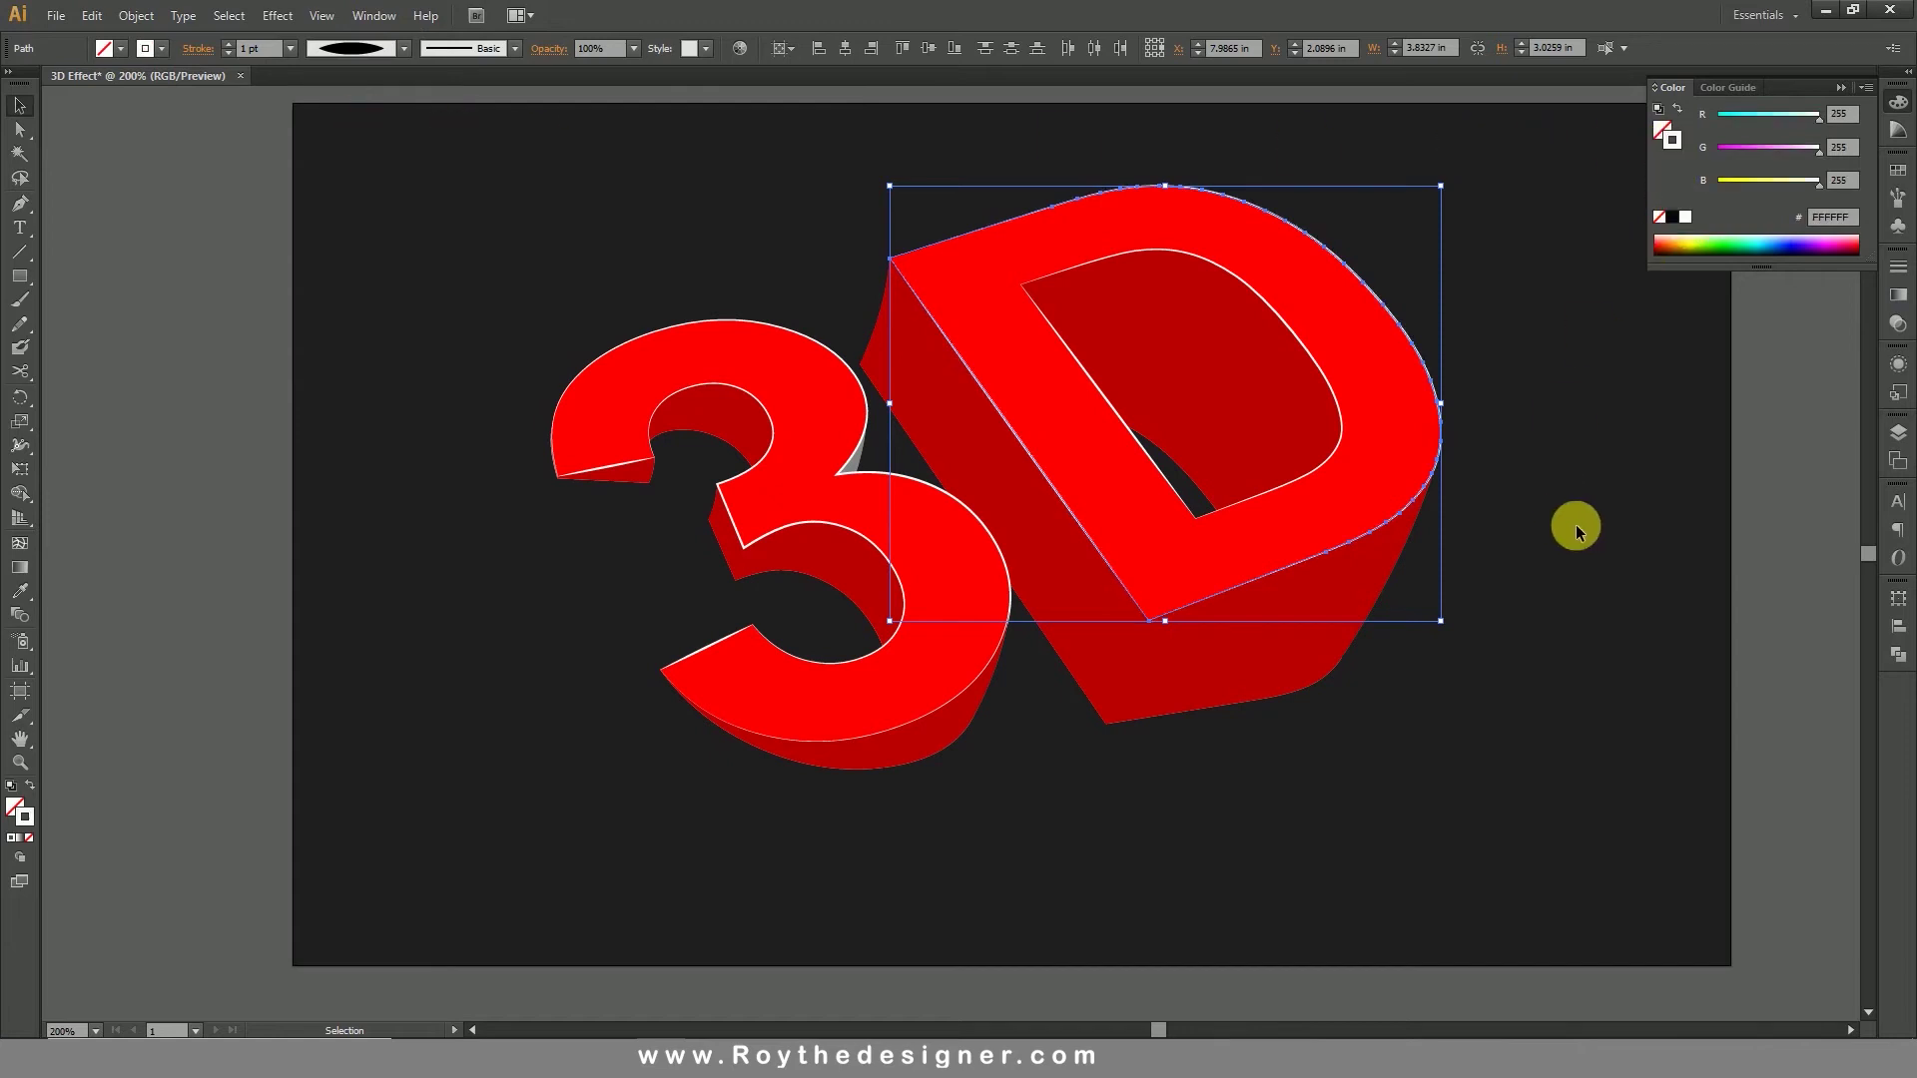
left_click(1572, 524)
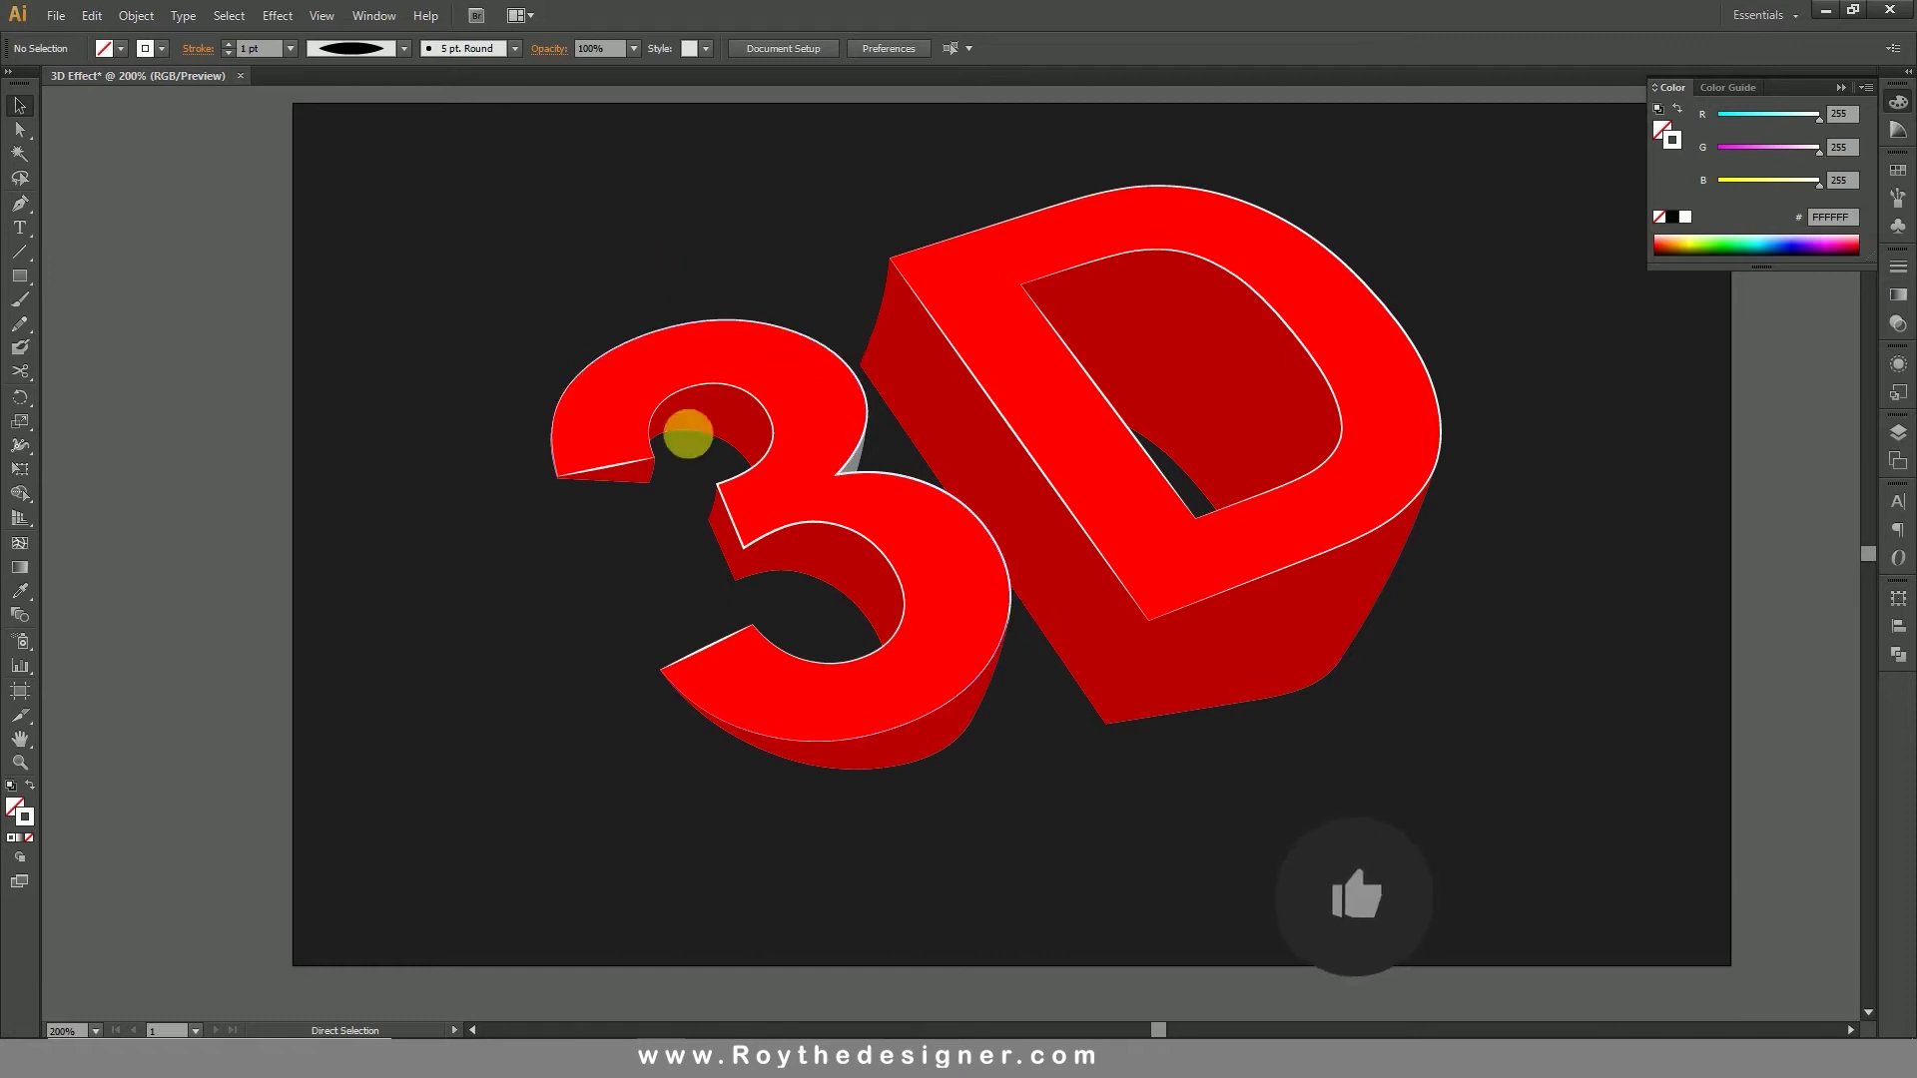
Step: Unlock all objects and fit the artboard in the window
key("z")
left_click_drag(476, 284, 1575, 854)
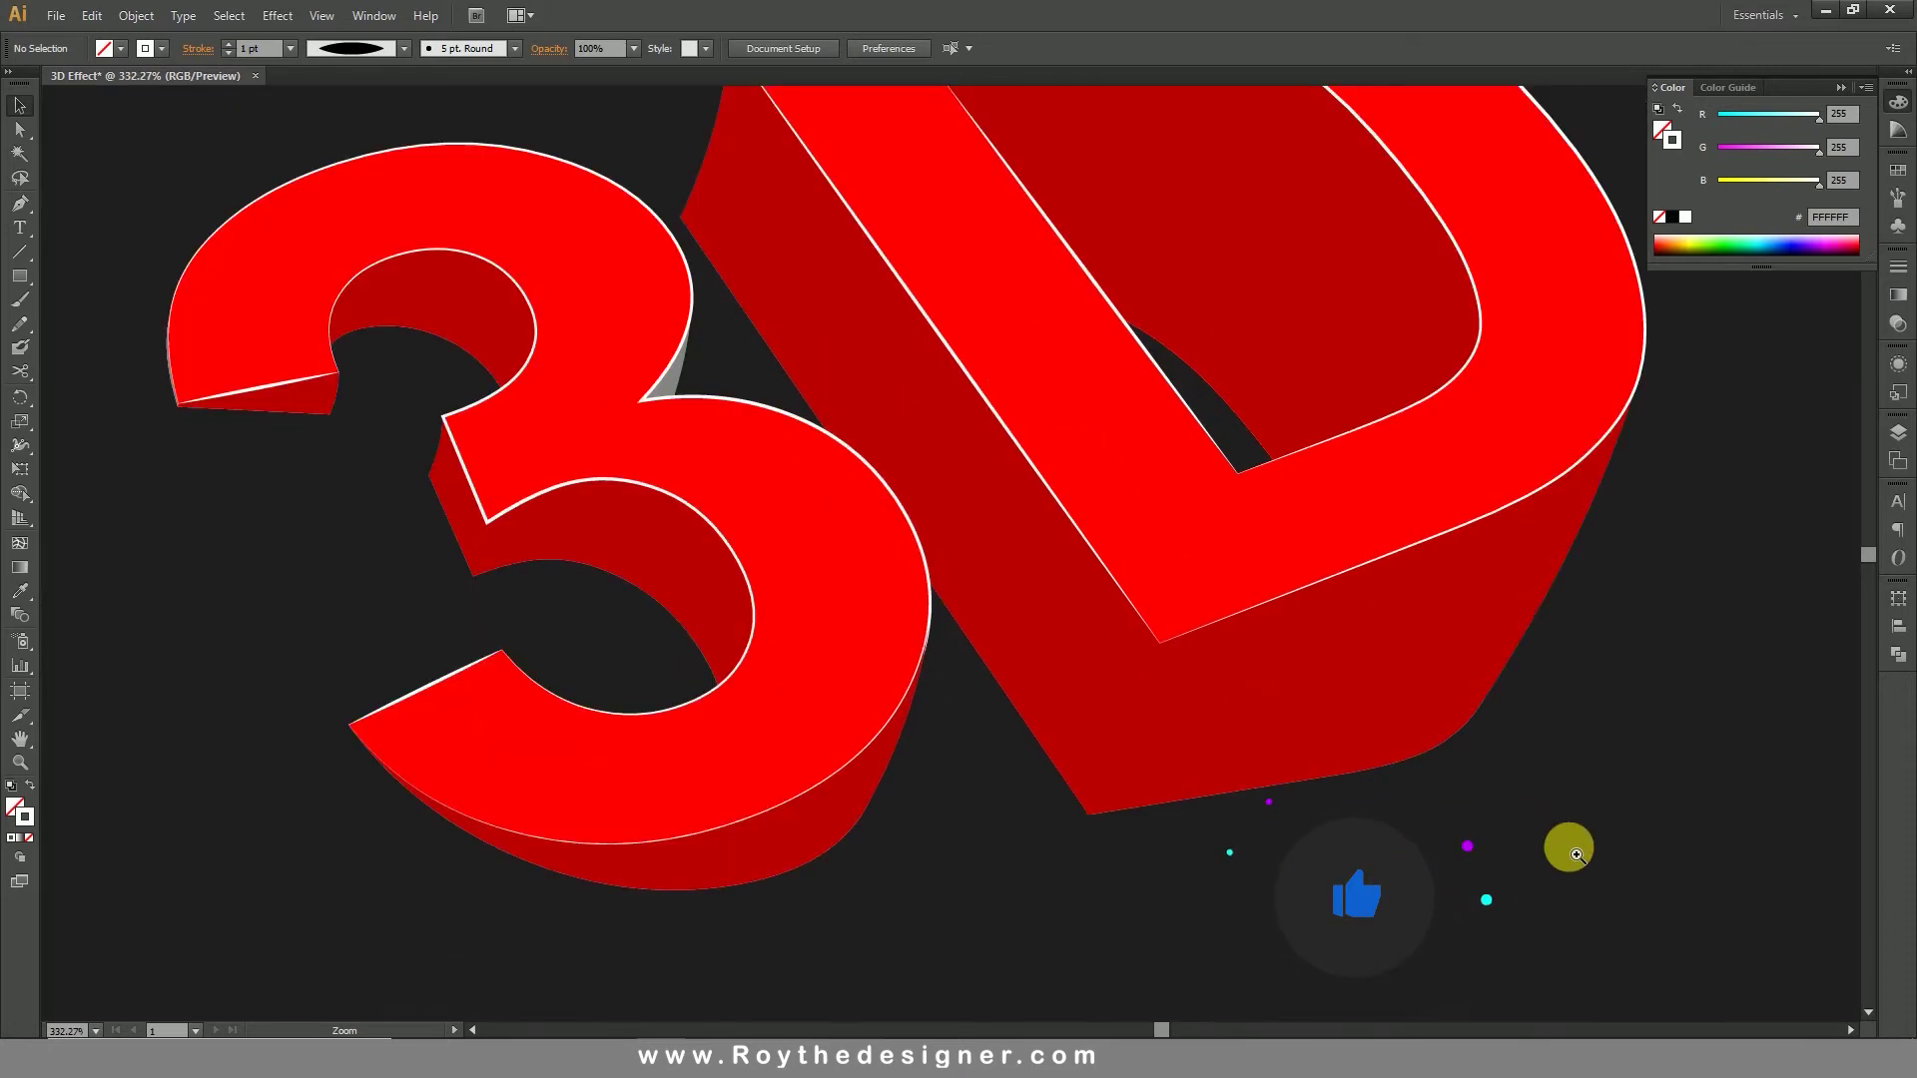
key("v")
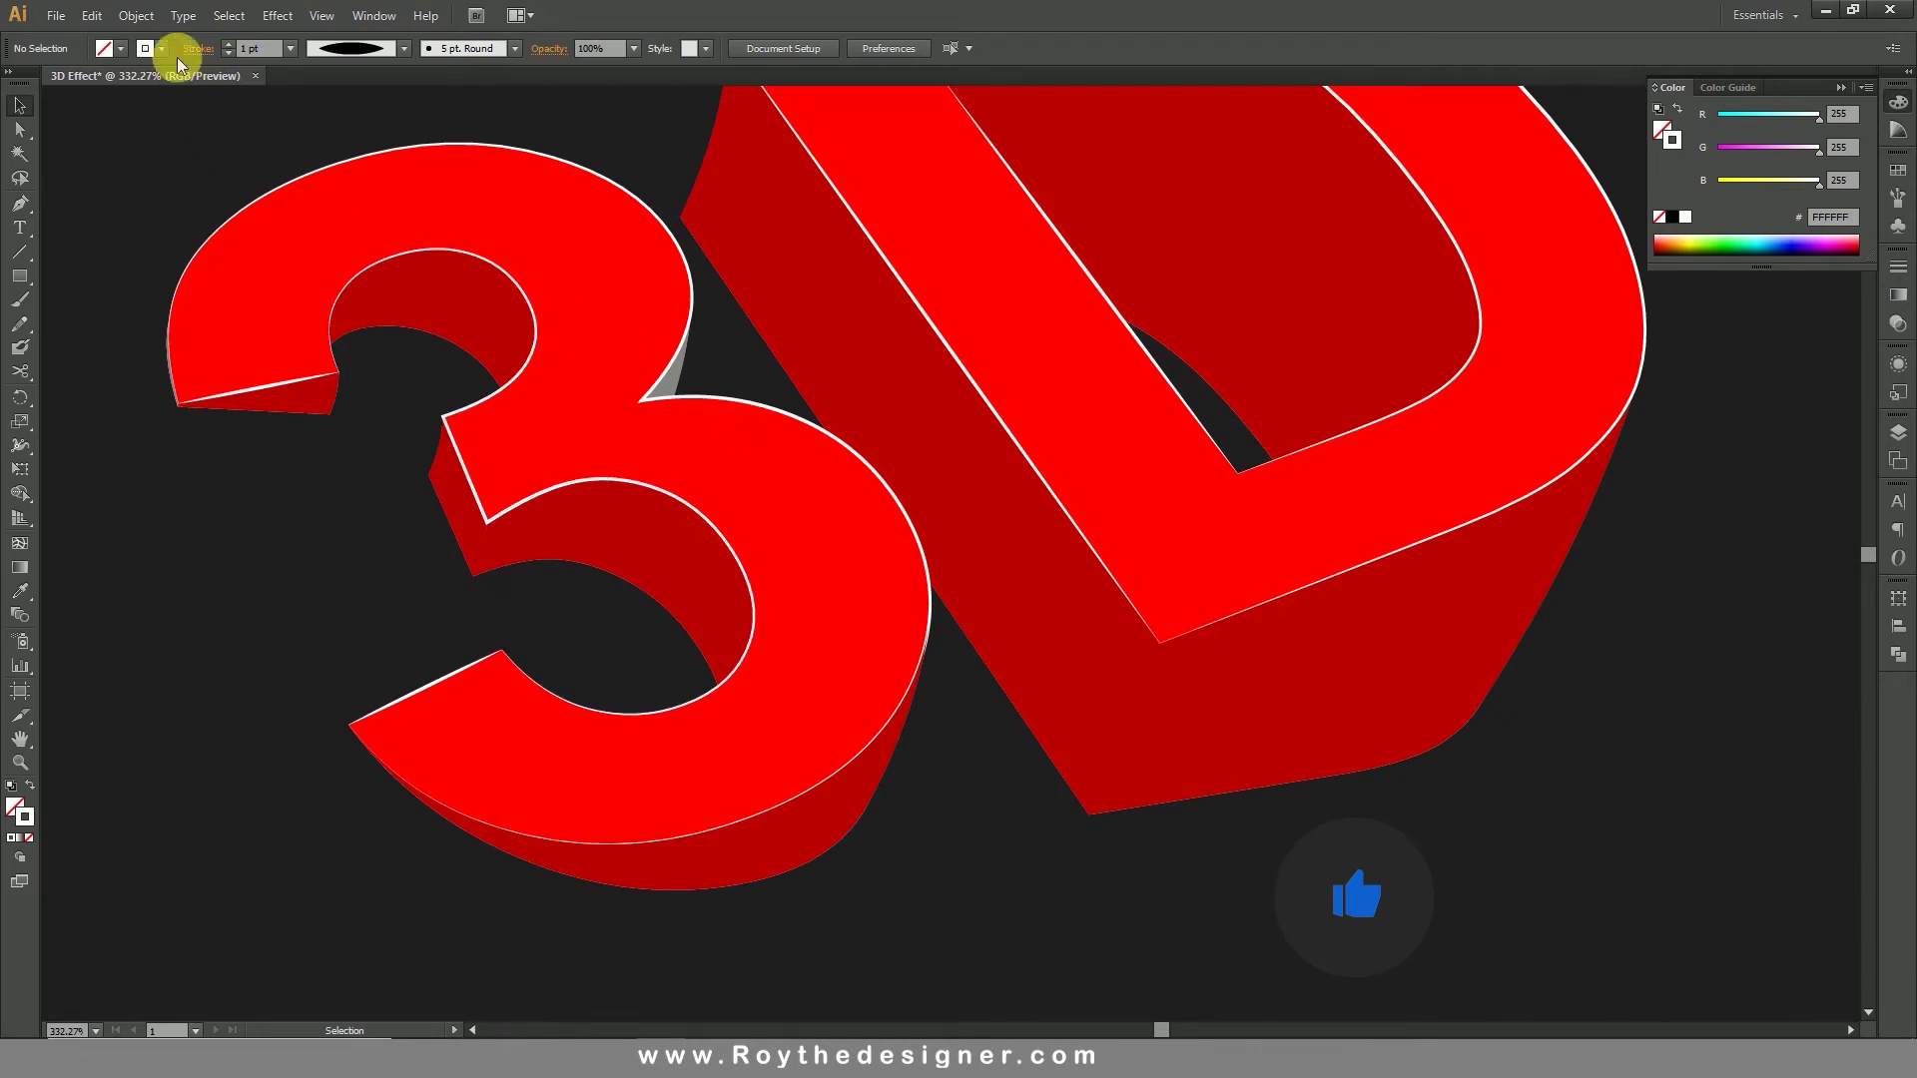
left_click(137, 15)
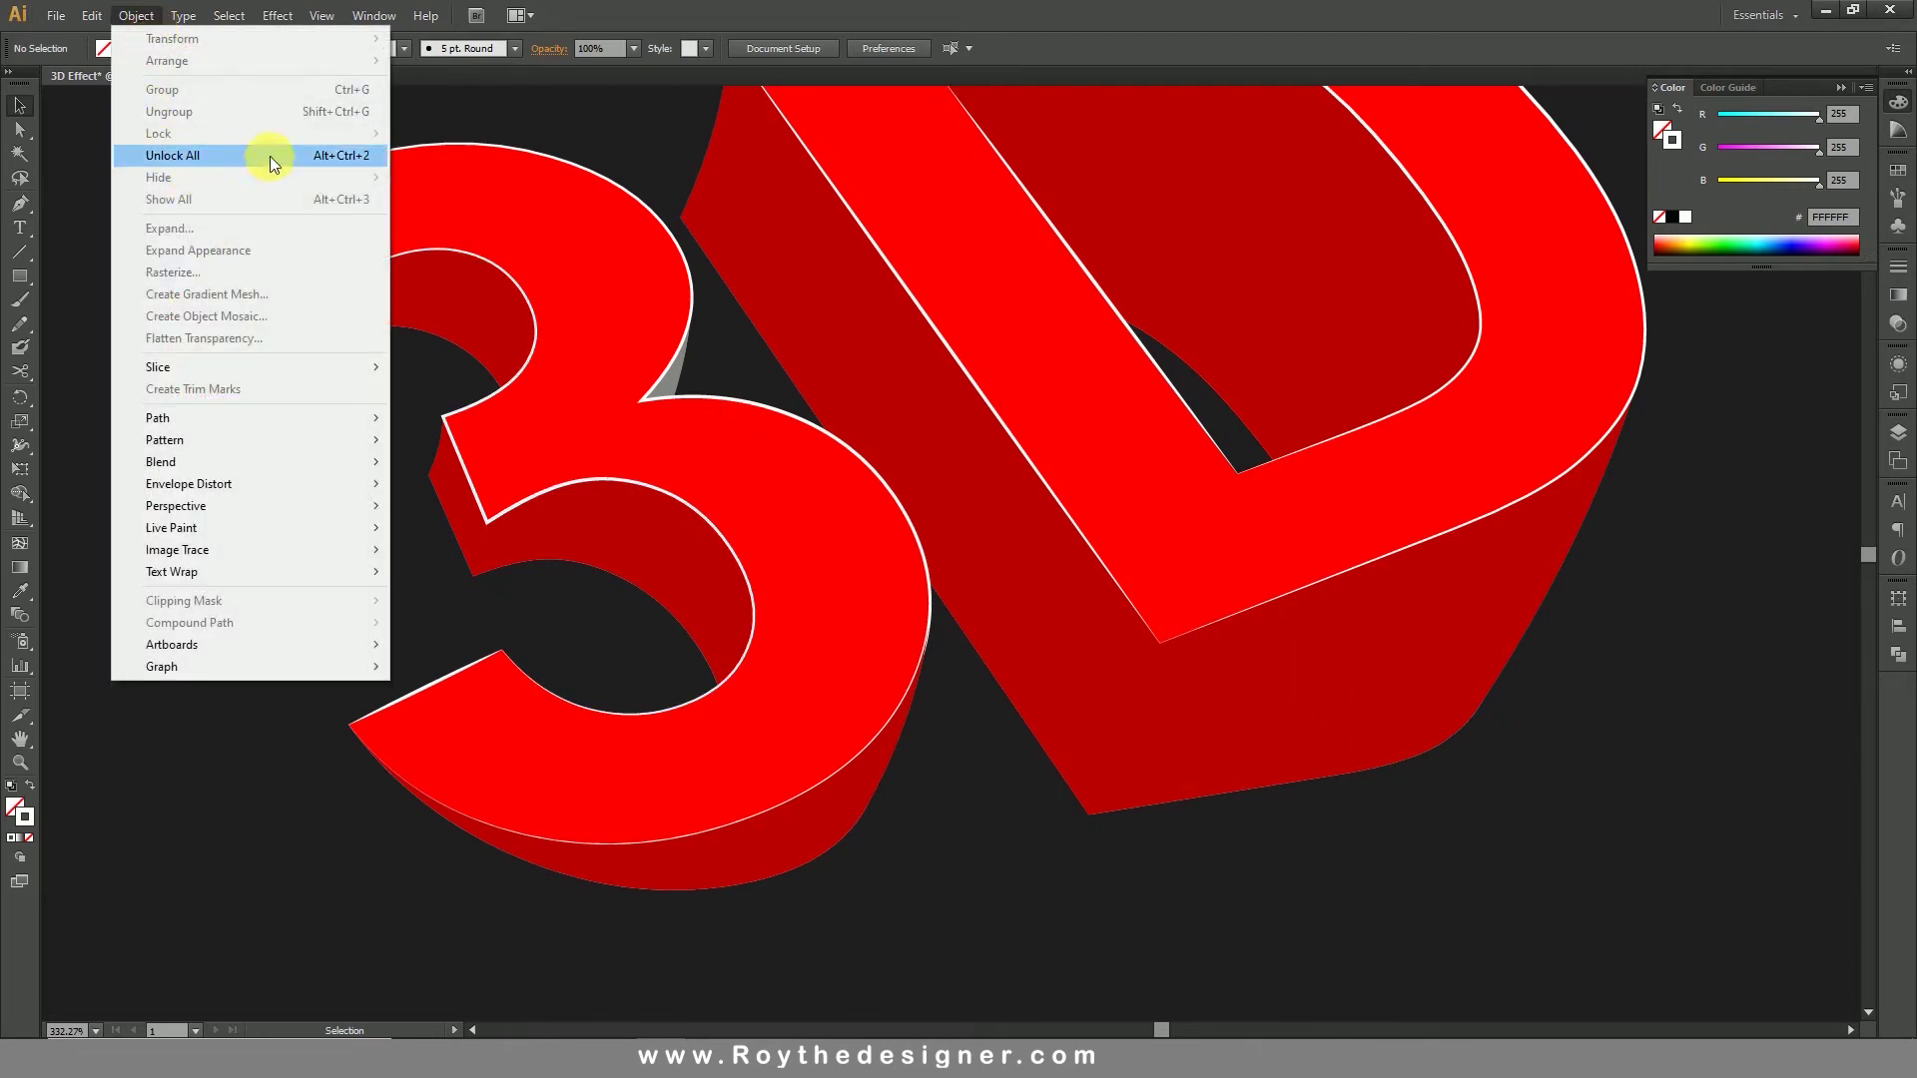
left_click(322, 155)
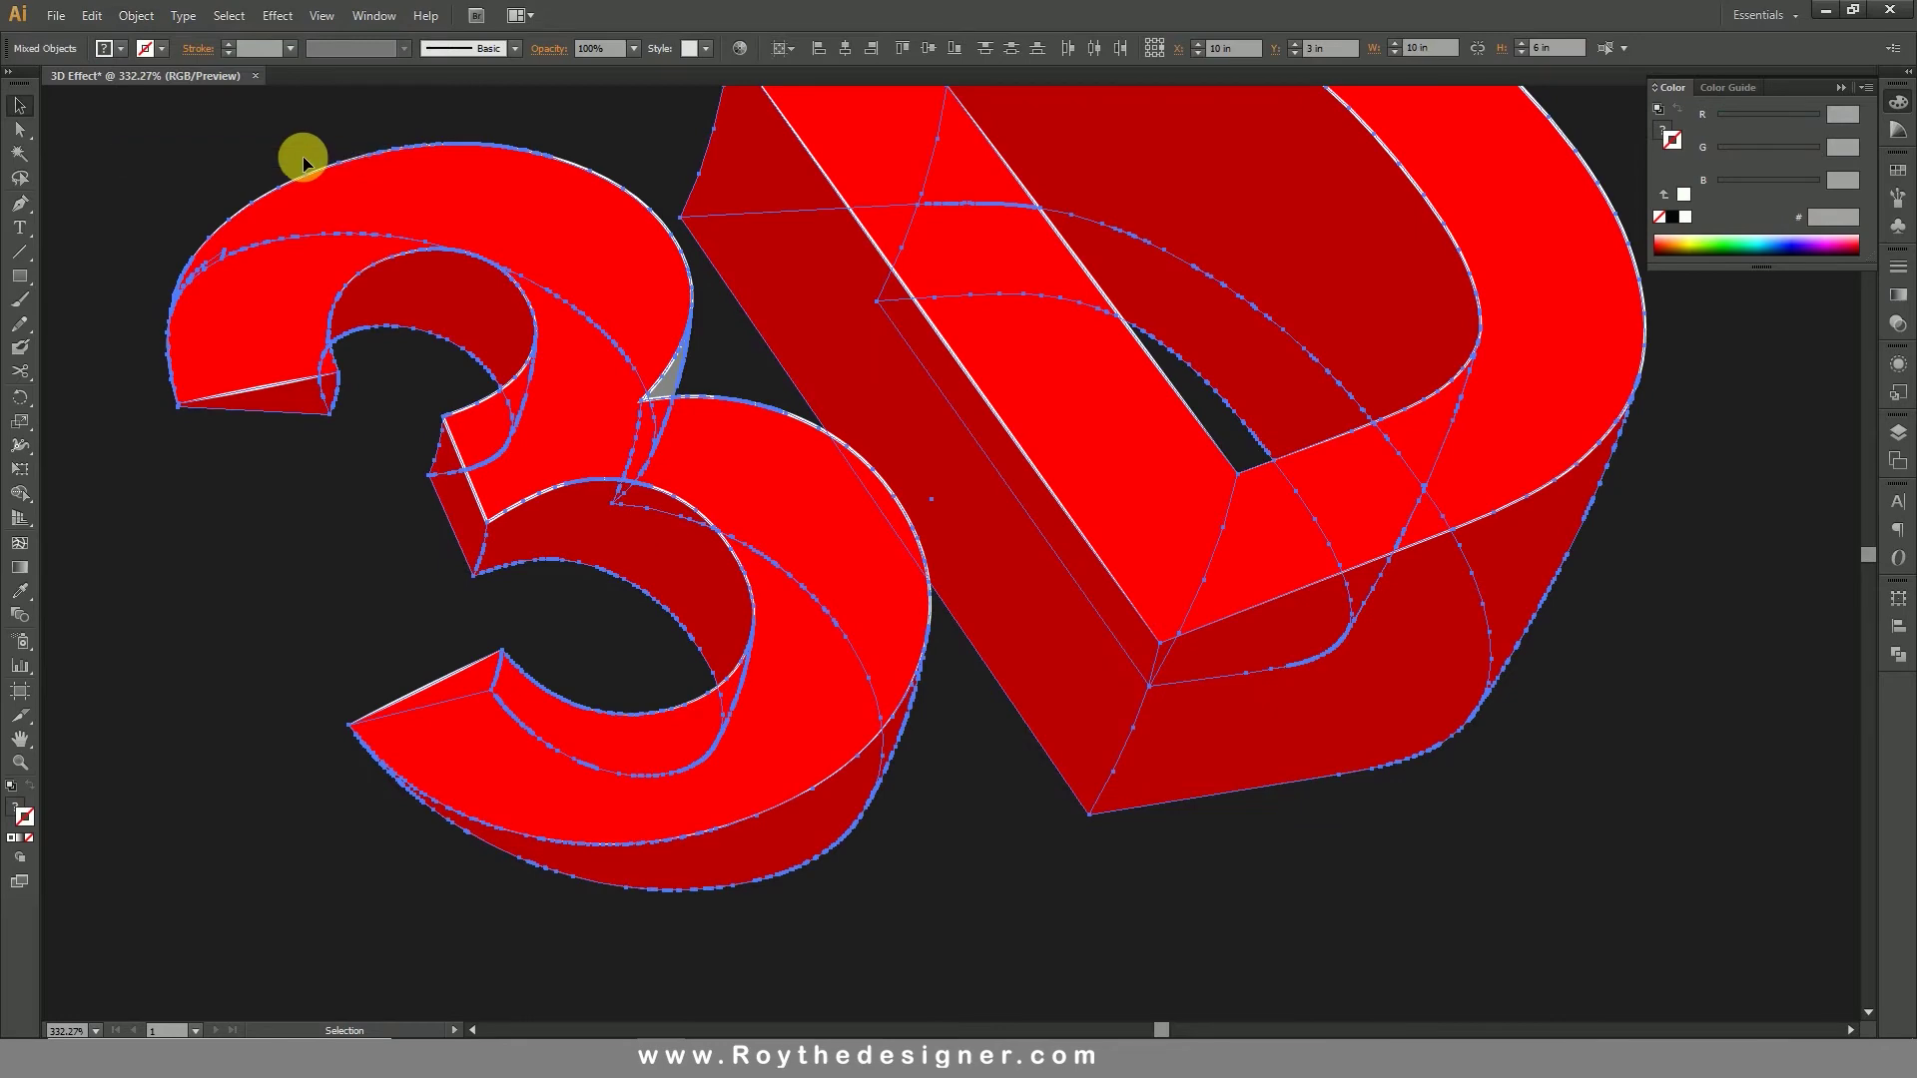
key("ctrl+0")
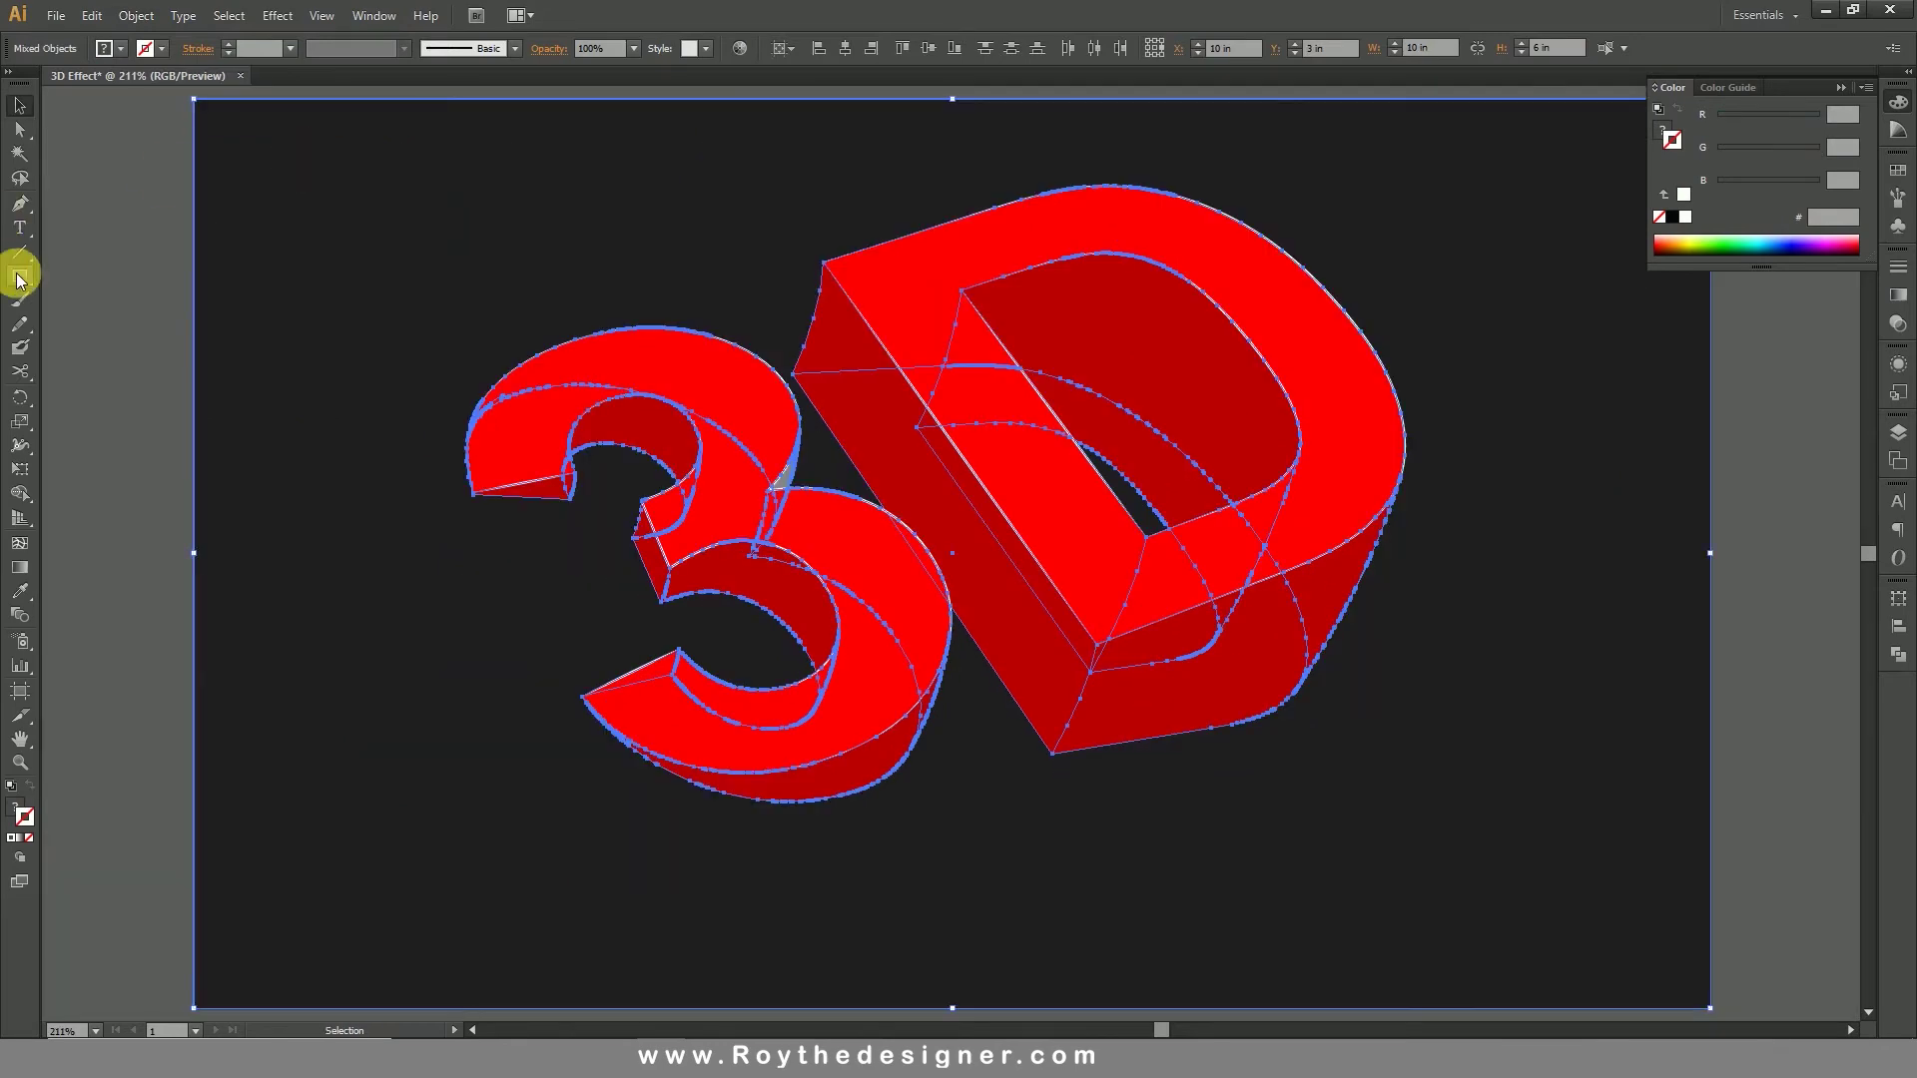
Step: Select only the dark background rectangle and lock it
left_click(120, 284)
left_click(291, 411)
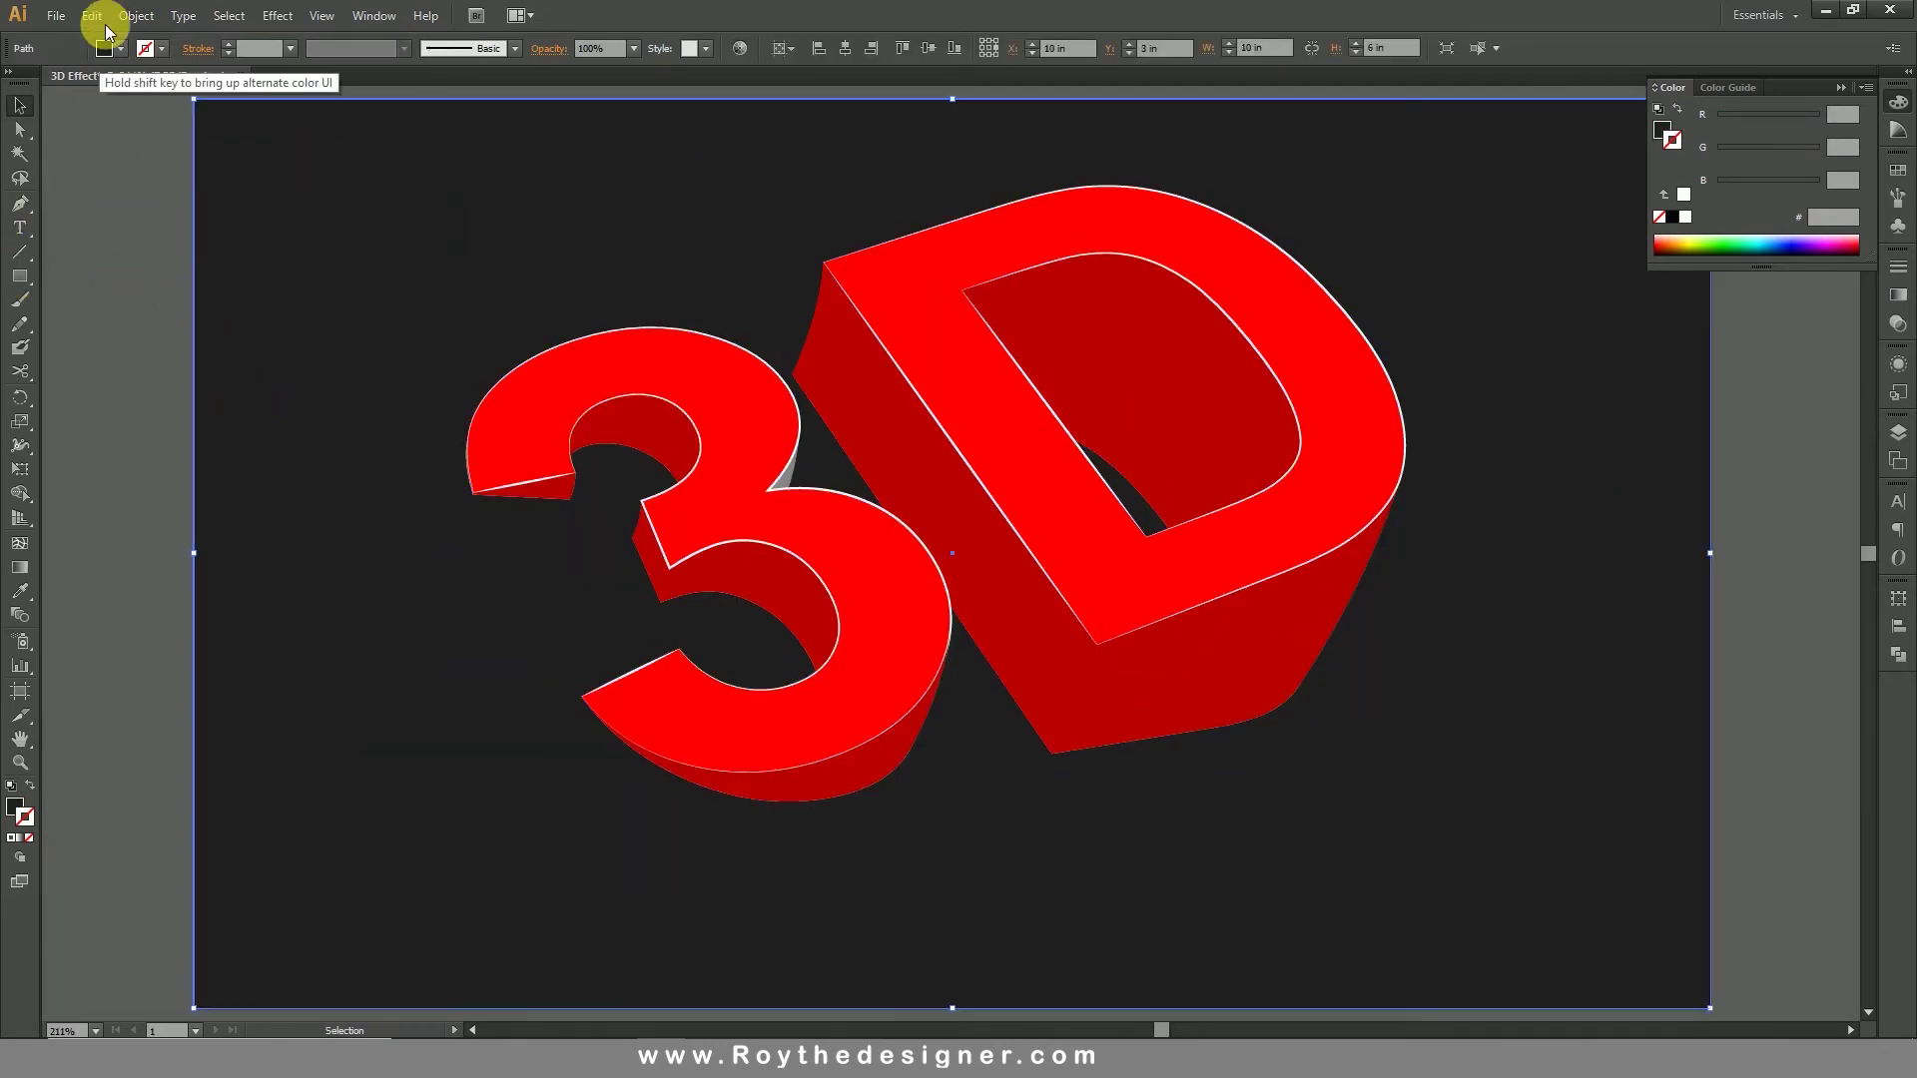
left_click(137, 16)
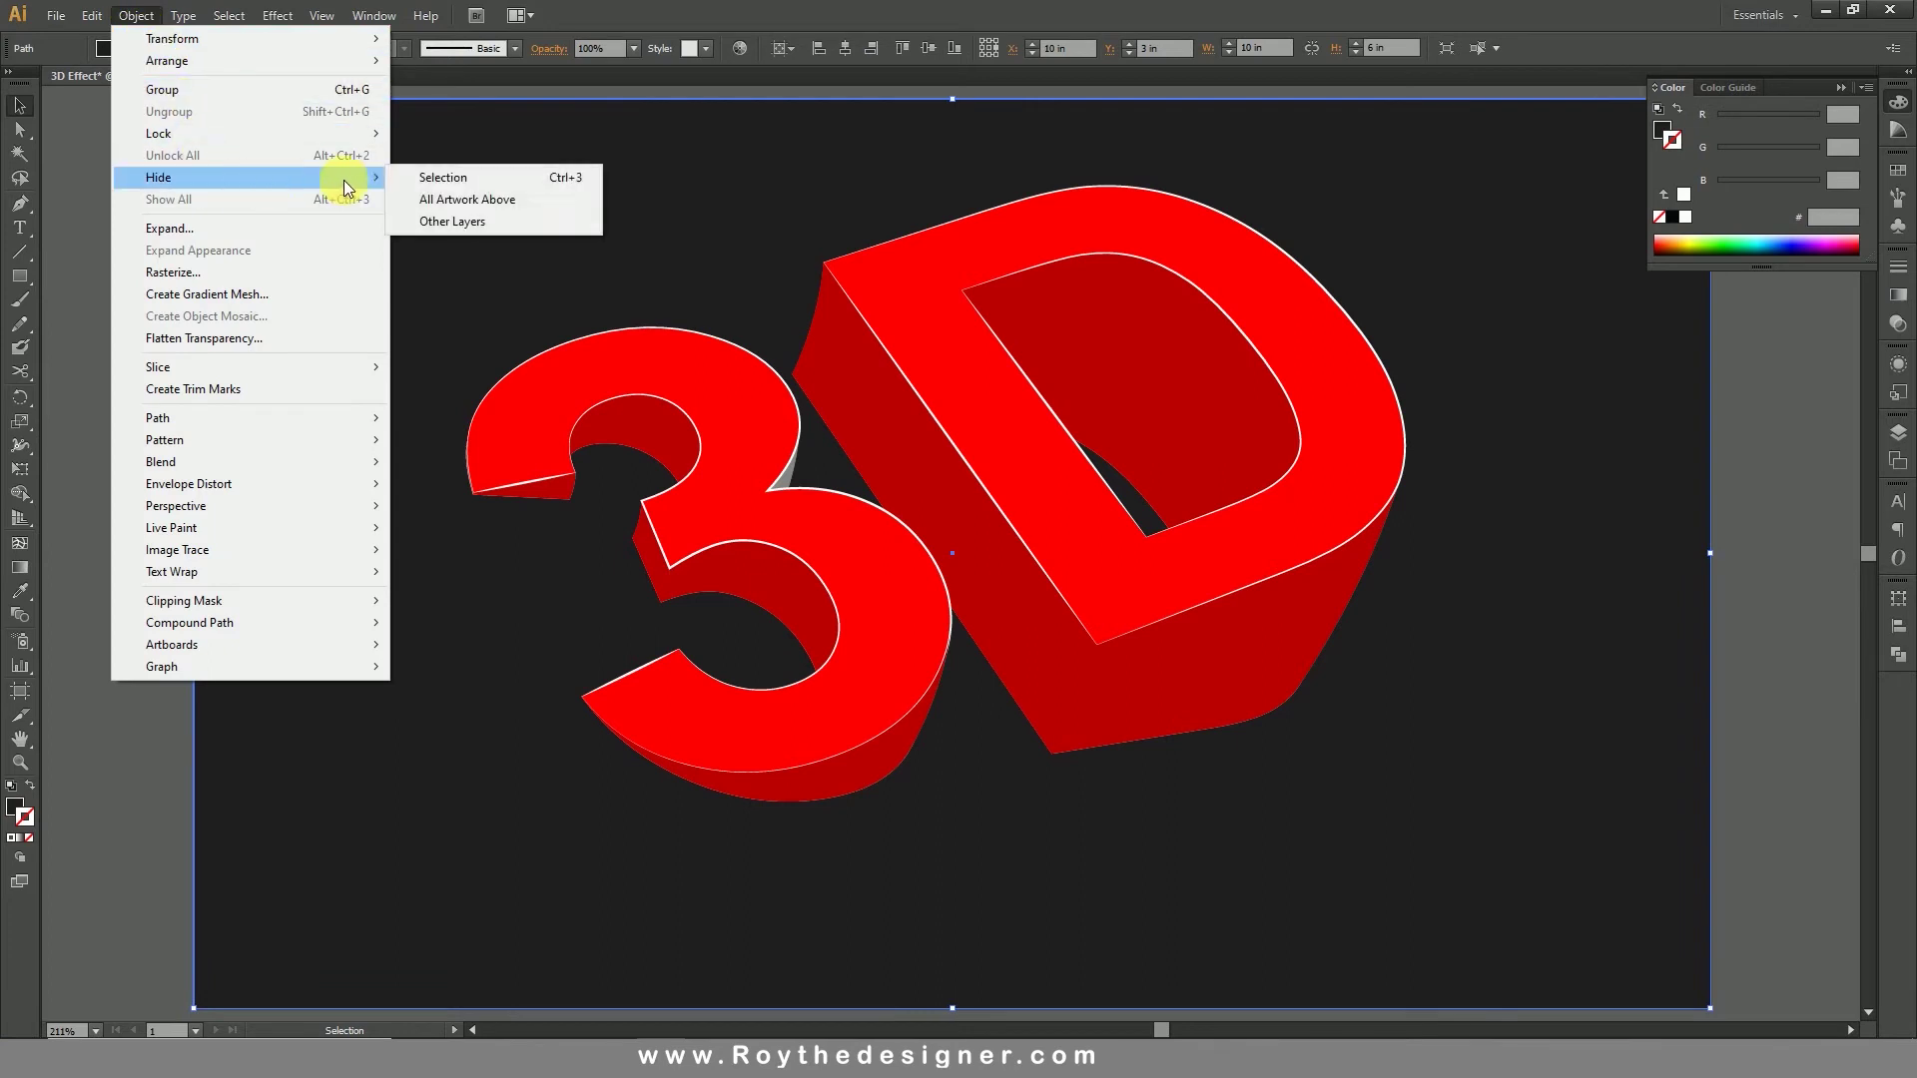
left_click(477, 135)
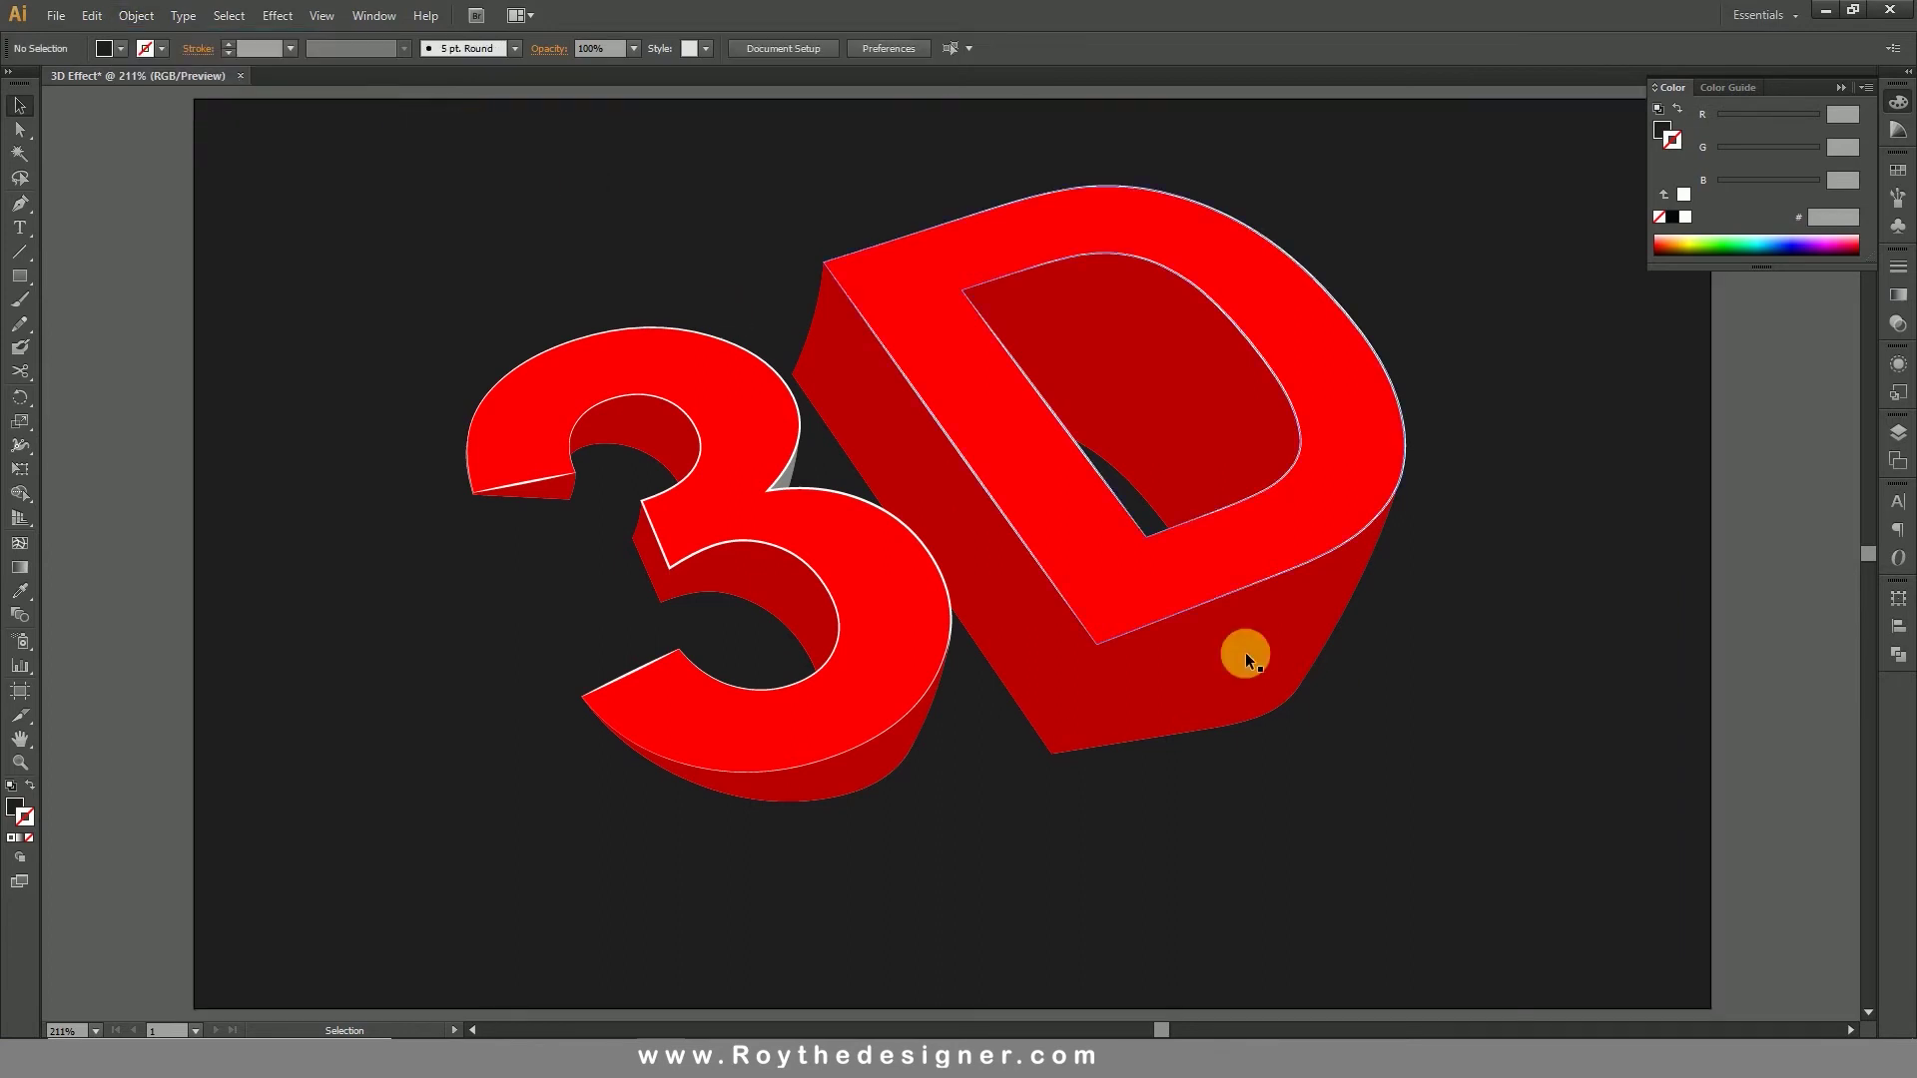
Step: Fill the lower side face of the "D" with the default white-to-black linear gradient
left_click(1237, 656)
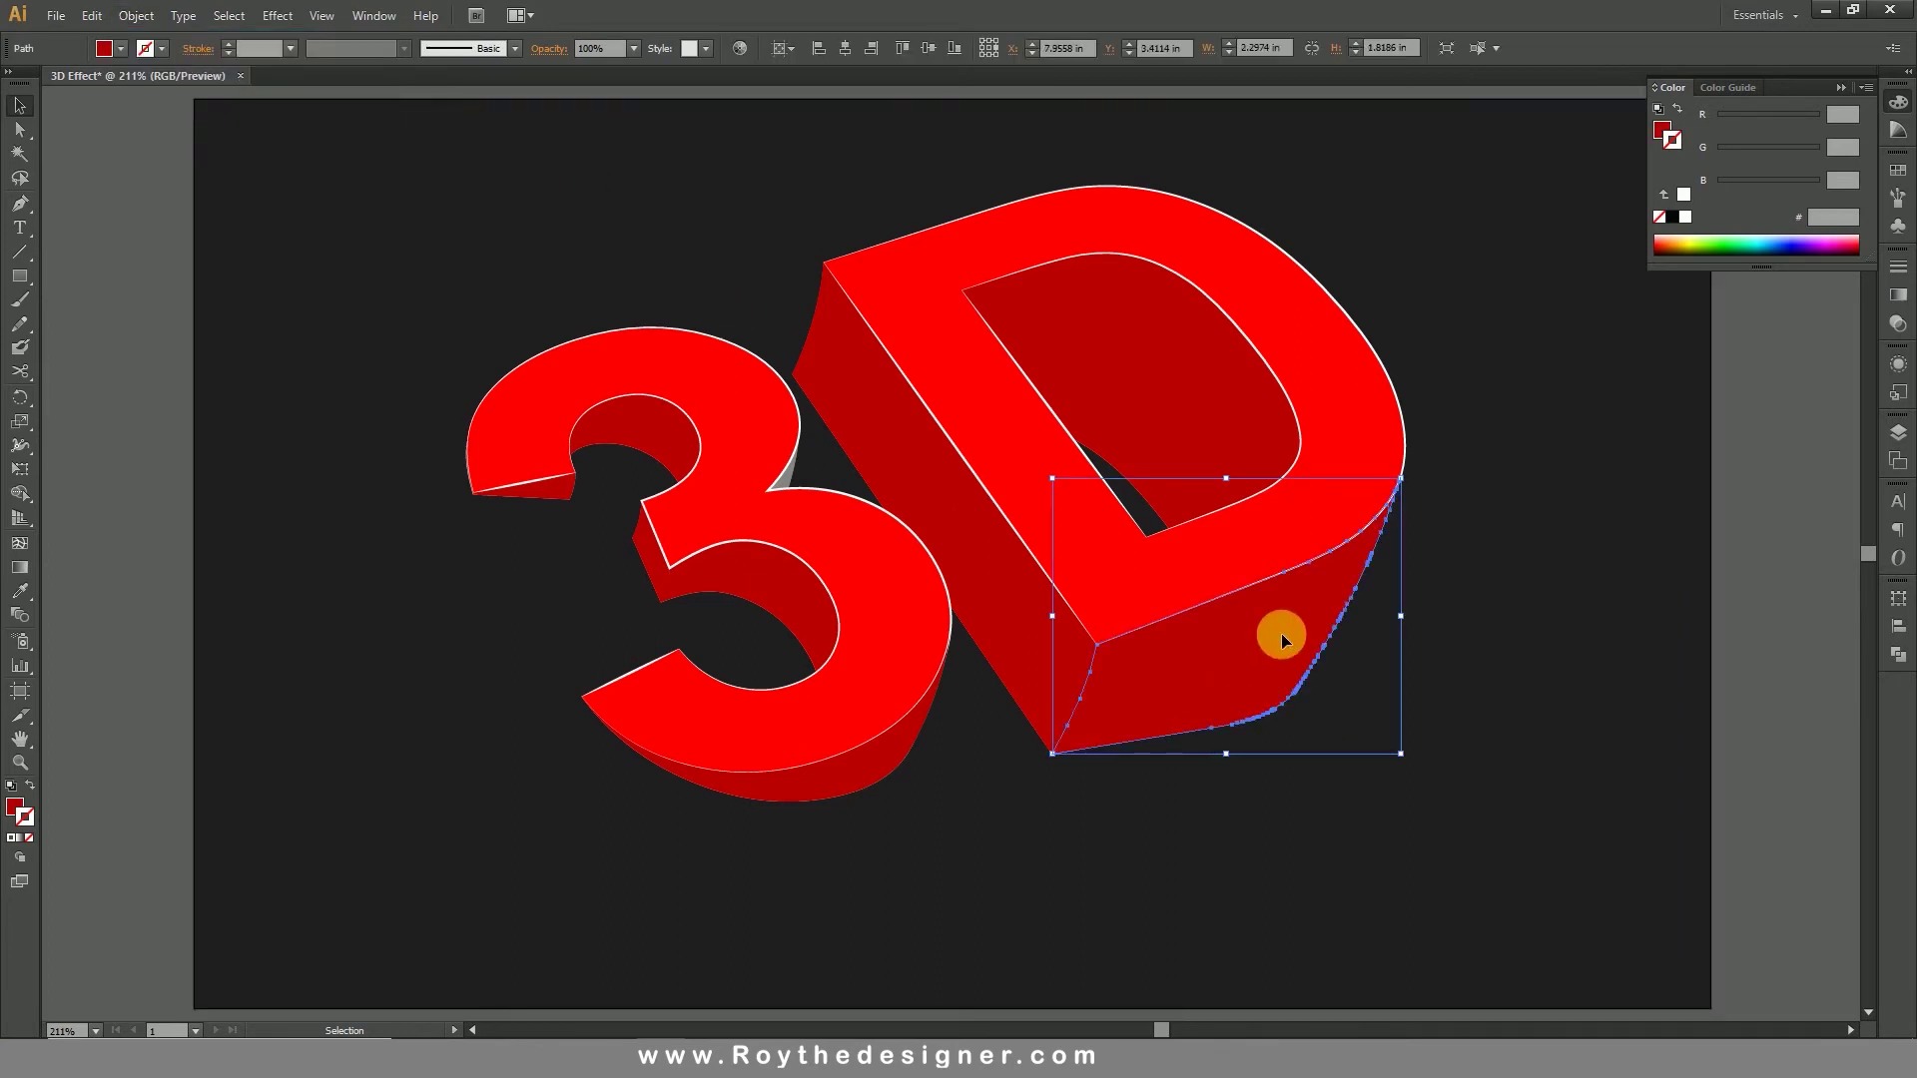
left_click(1661, 129)
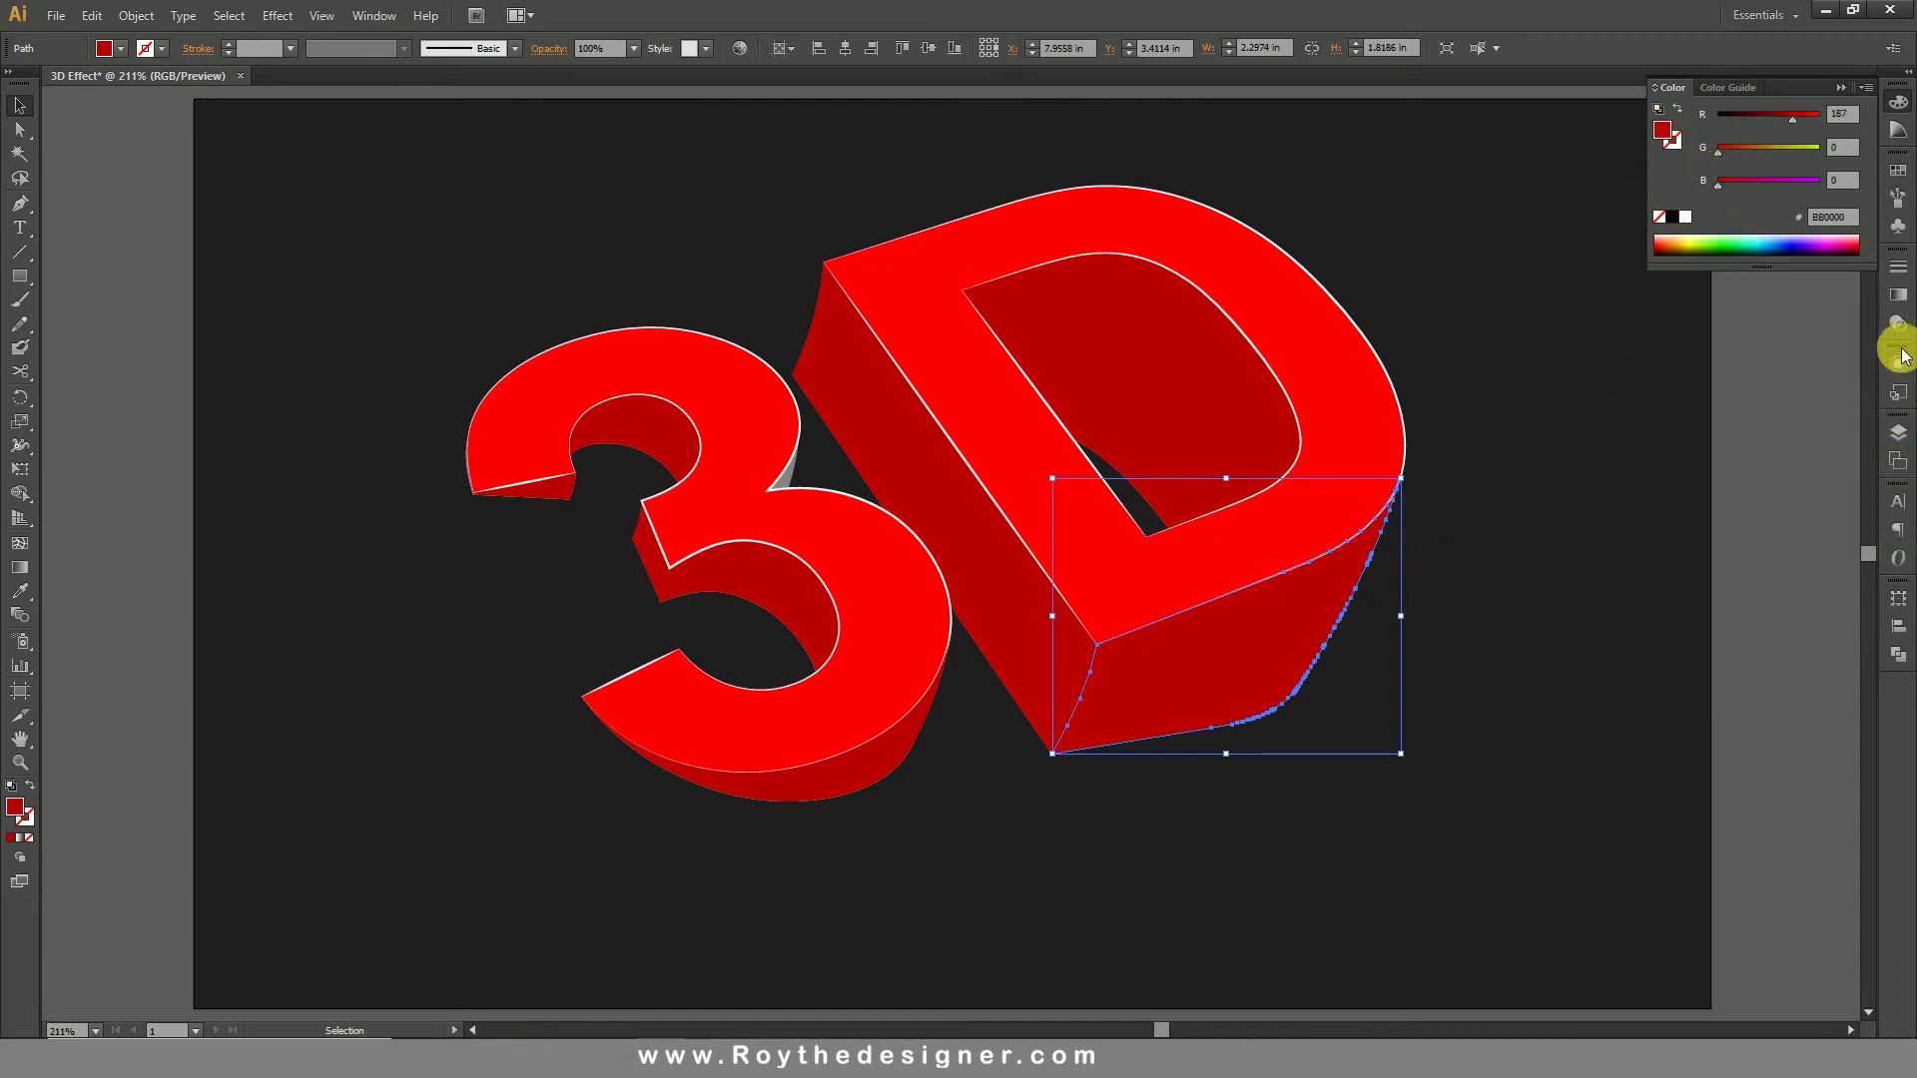
left_click(1898, 298)
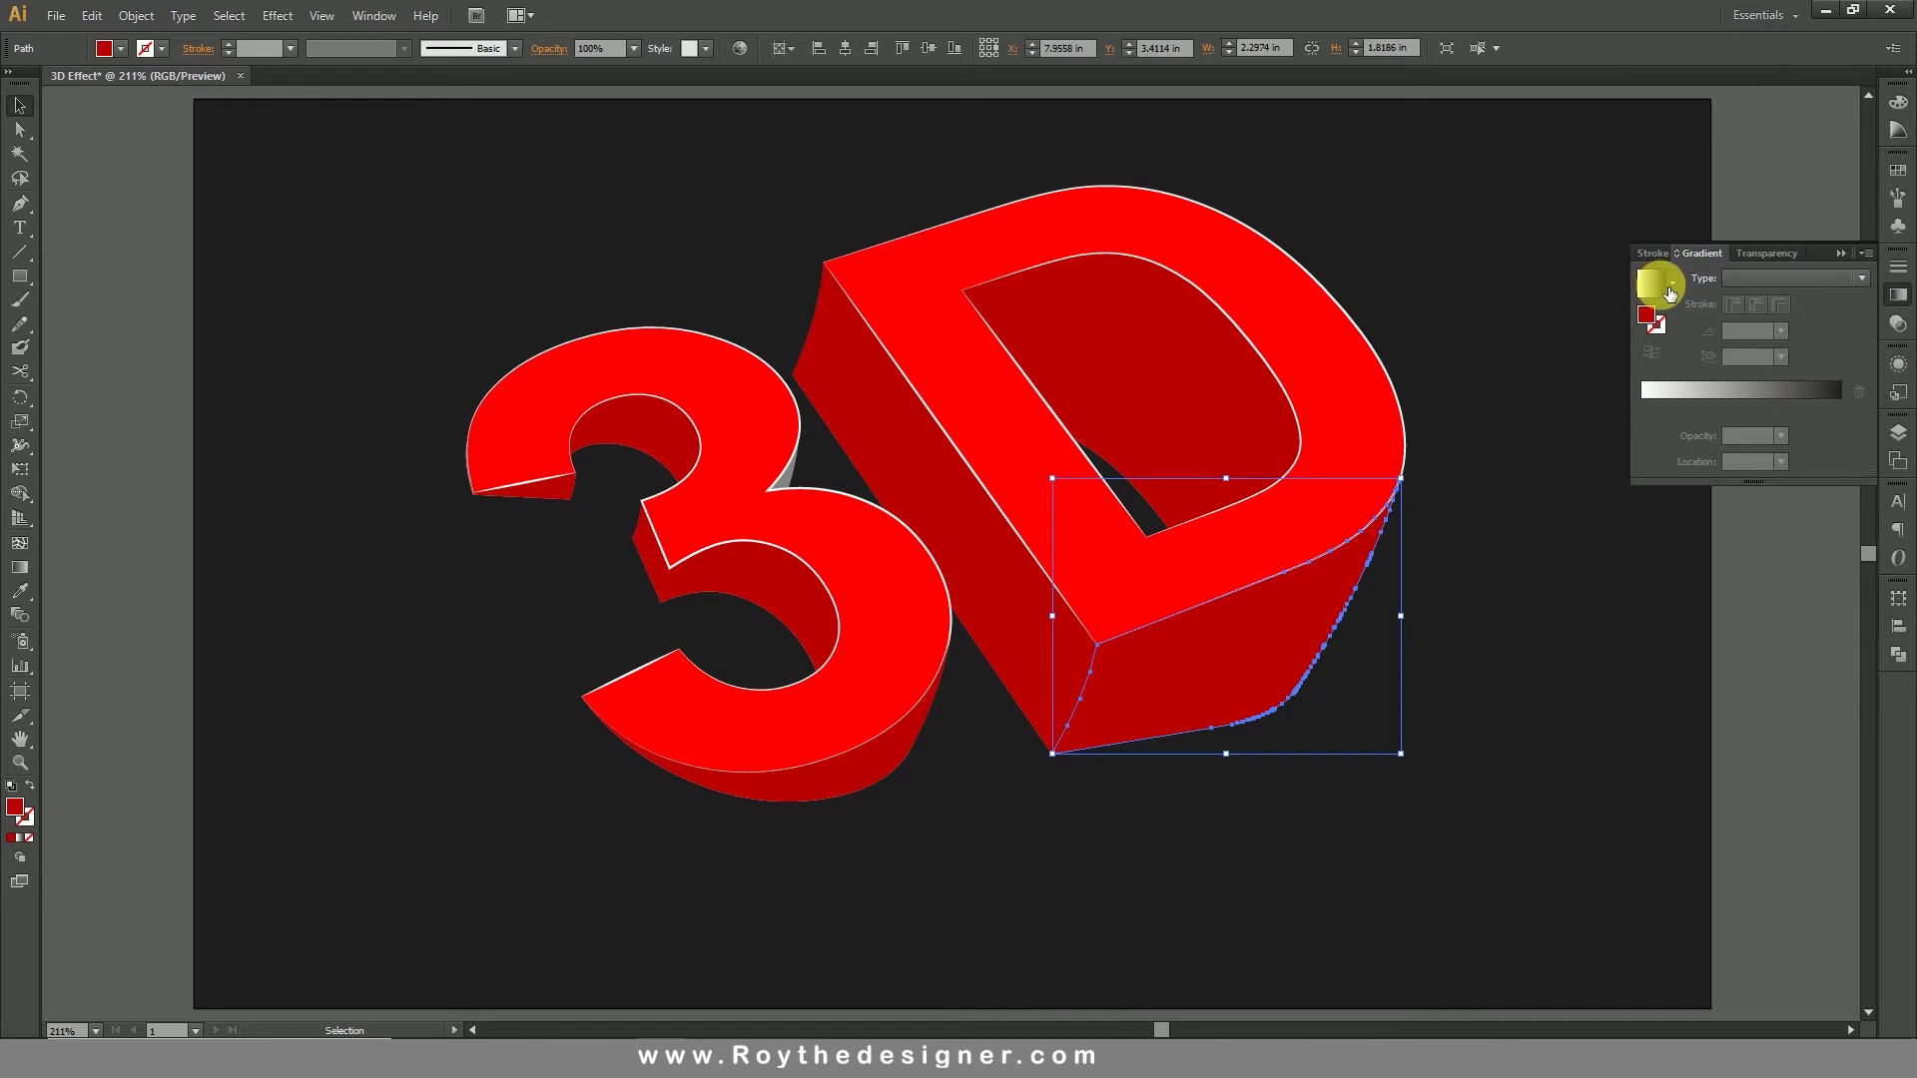
left_click(1670, 291)
left_click(1657, 309)
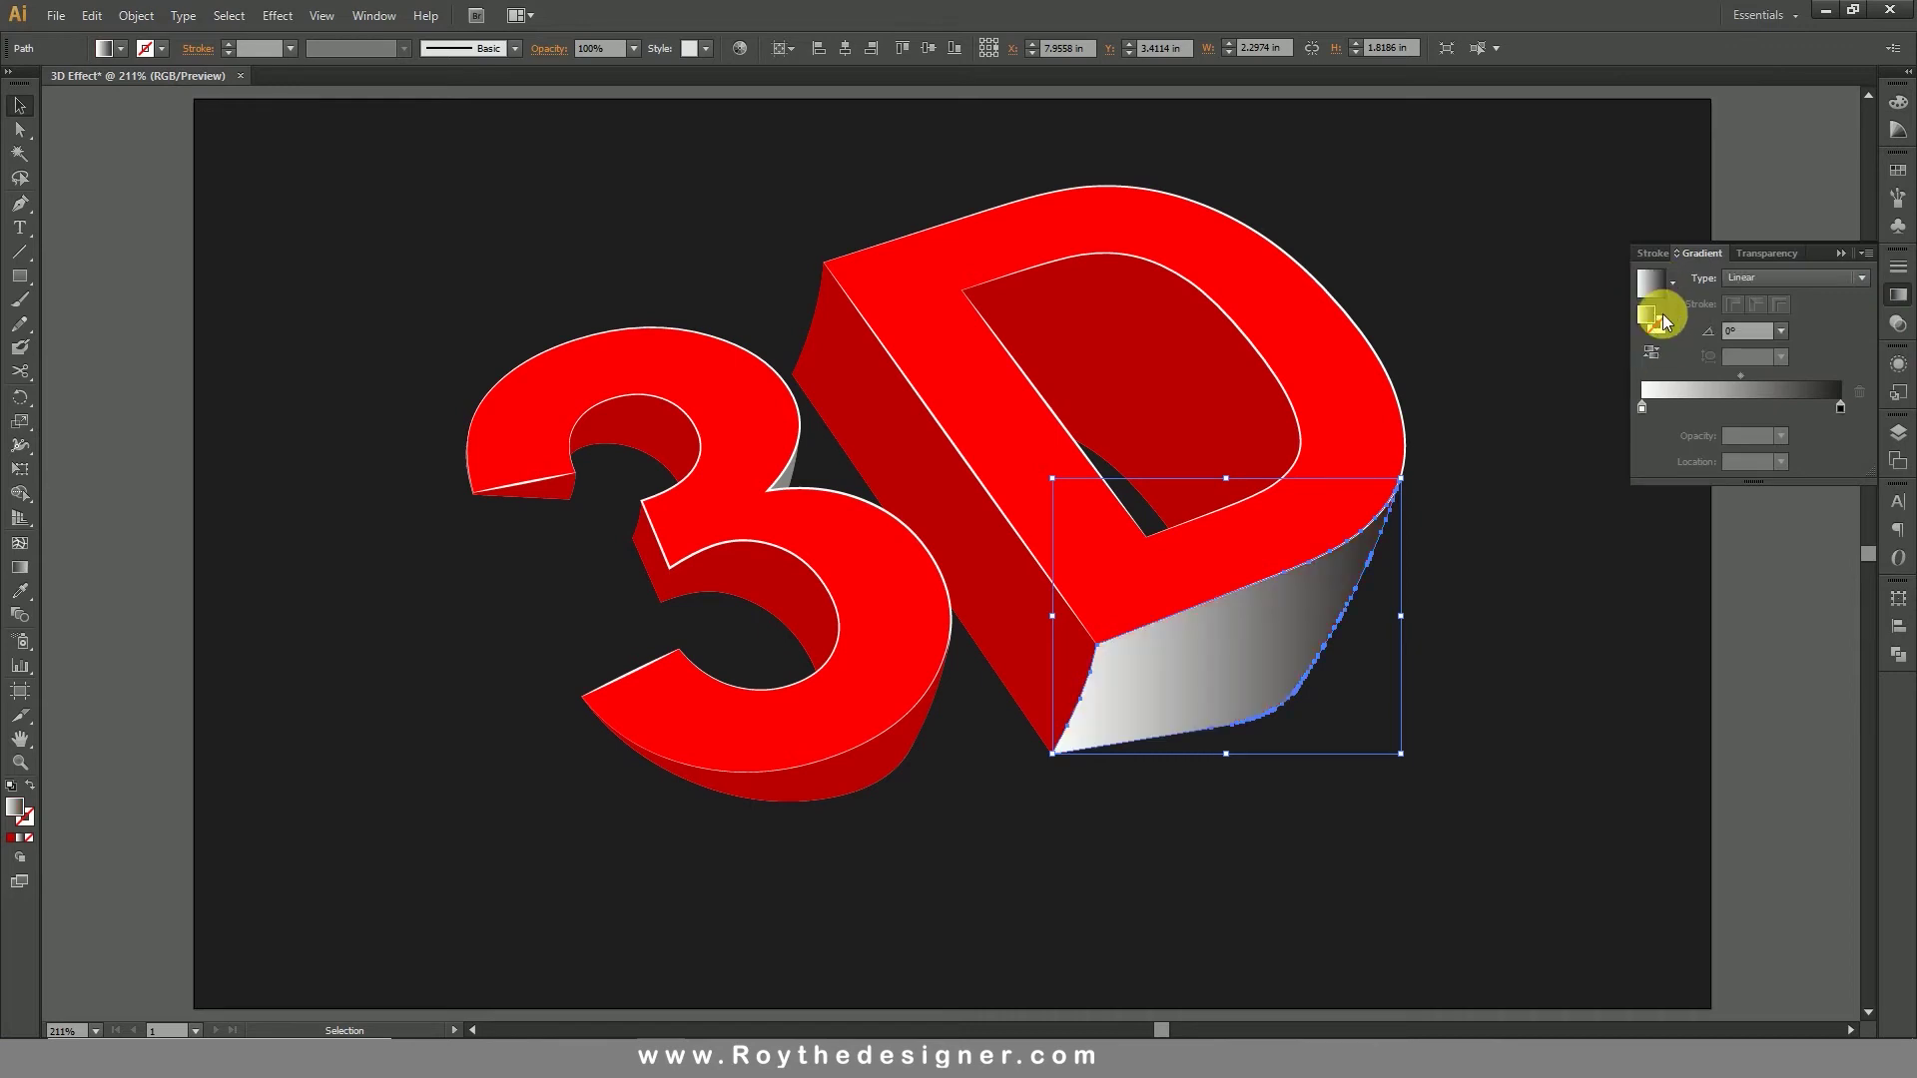
Step: Switch the gradient's black end stop to RGB and set it to pure red, FF0000
double_click(1842, 409)
left_click(1837, 428)
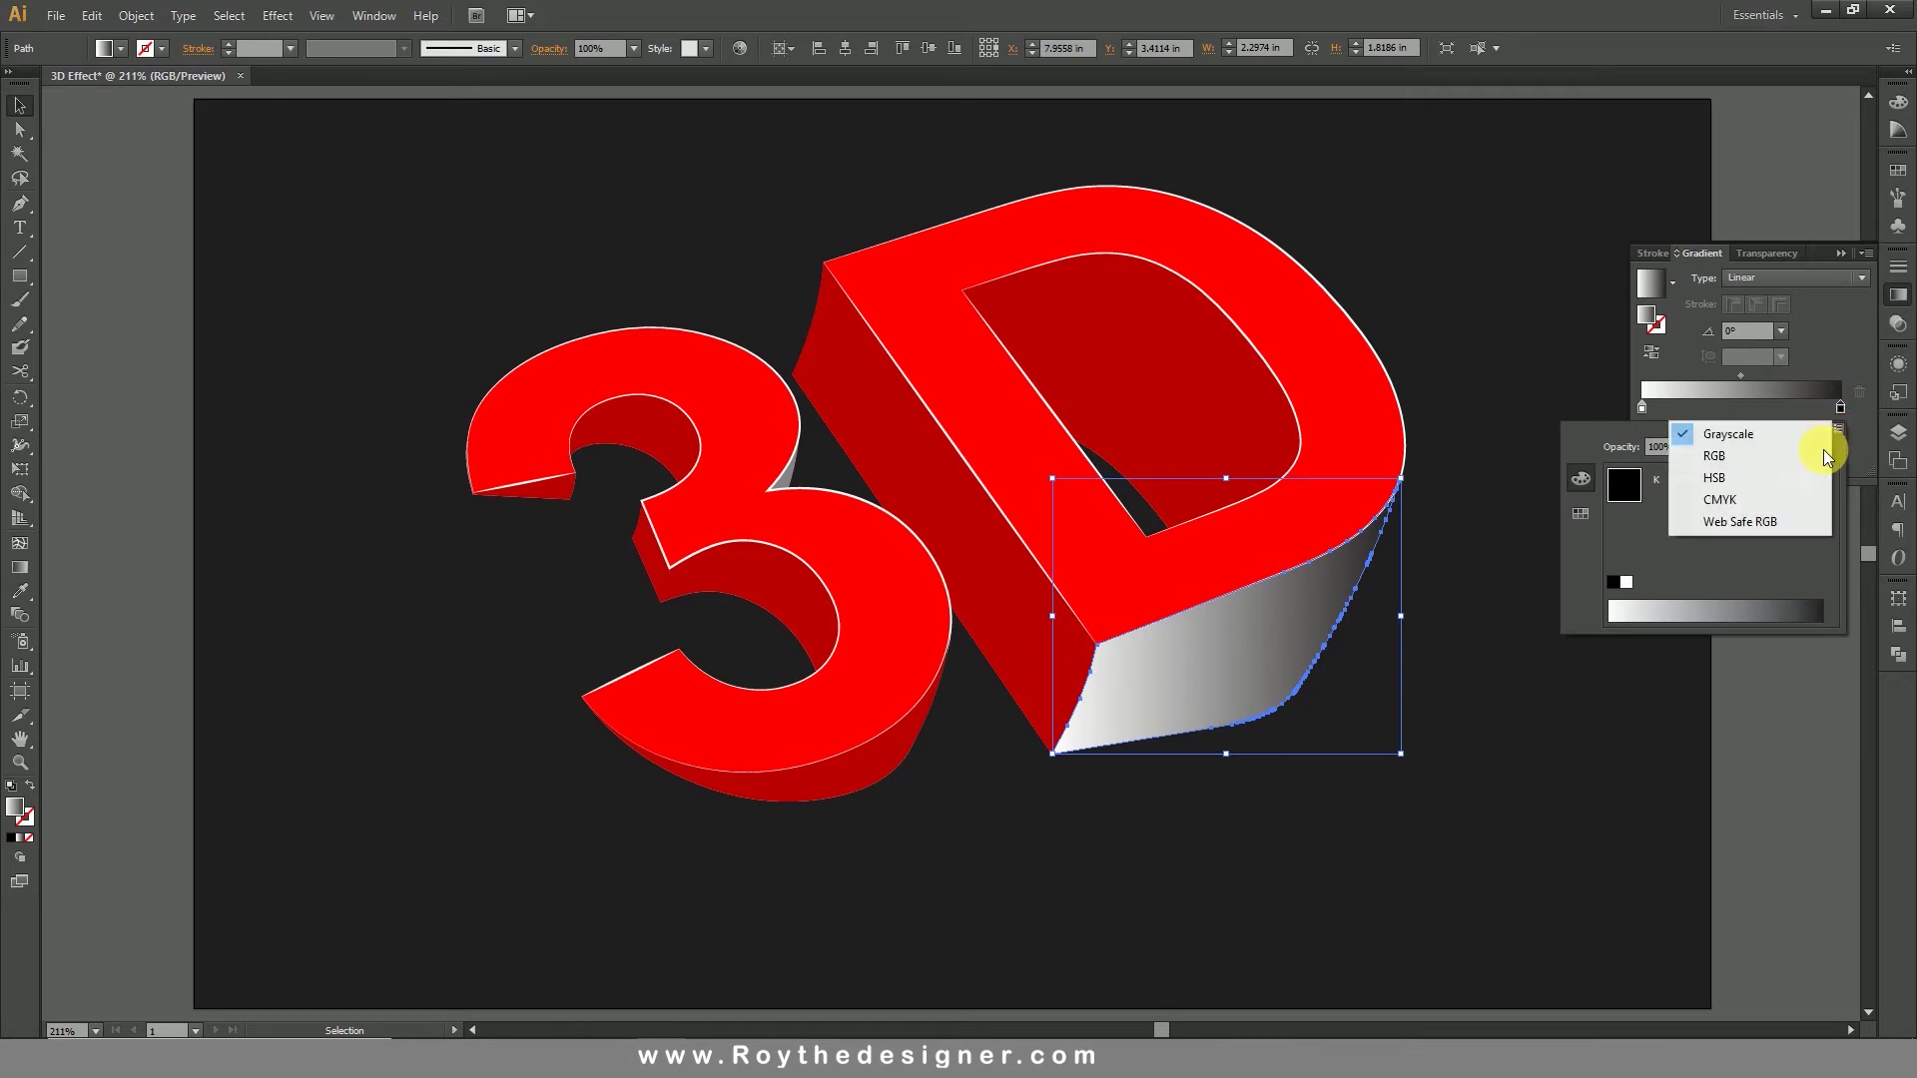
left_click(1773, 469)
left_click(1735, 483)
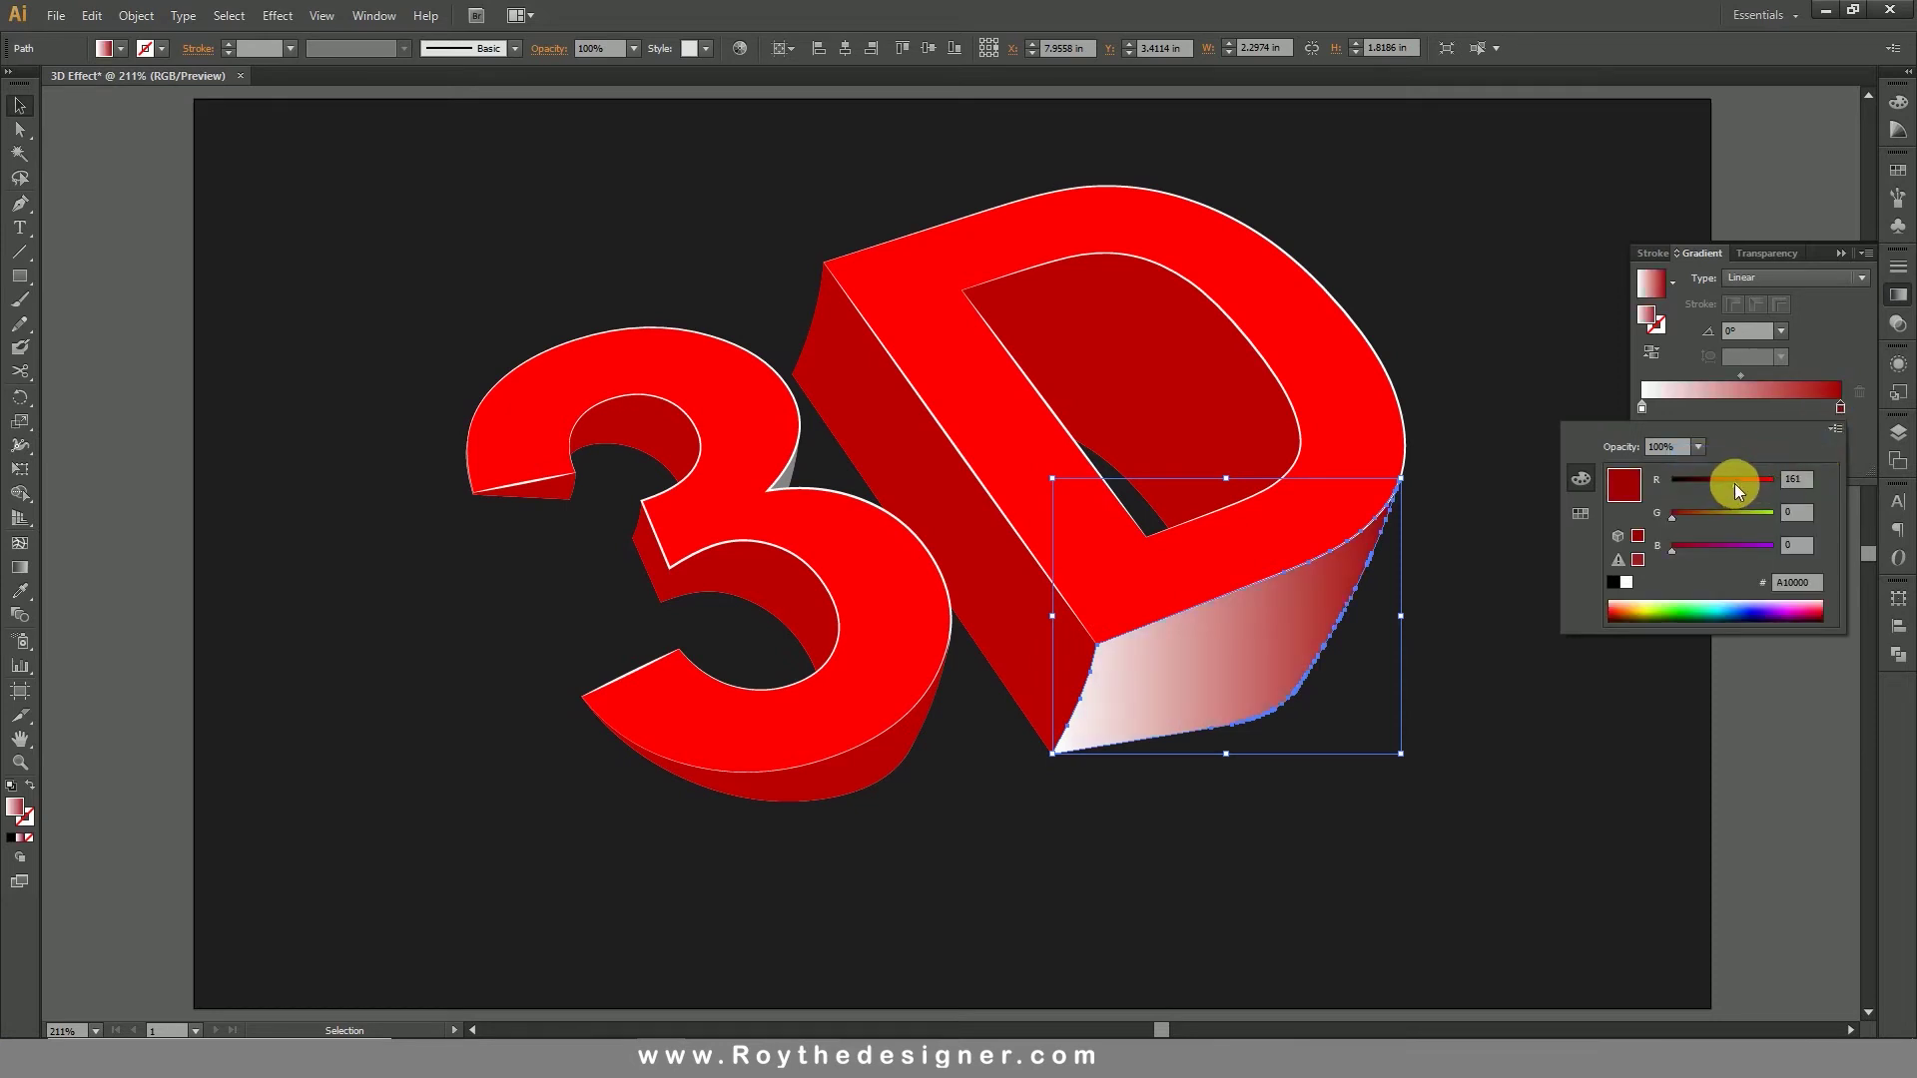
left_click_drag(1729, 484, 1776, 481)
Step: Switch the gradient's white start stop to RGB and set it to dark red, R 126, G 0, B 0
double_click(1643, 406)
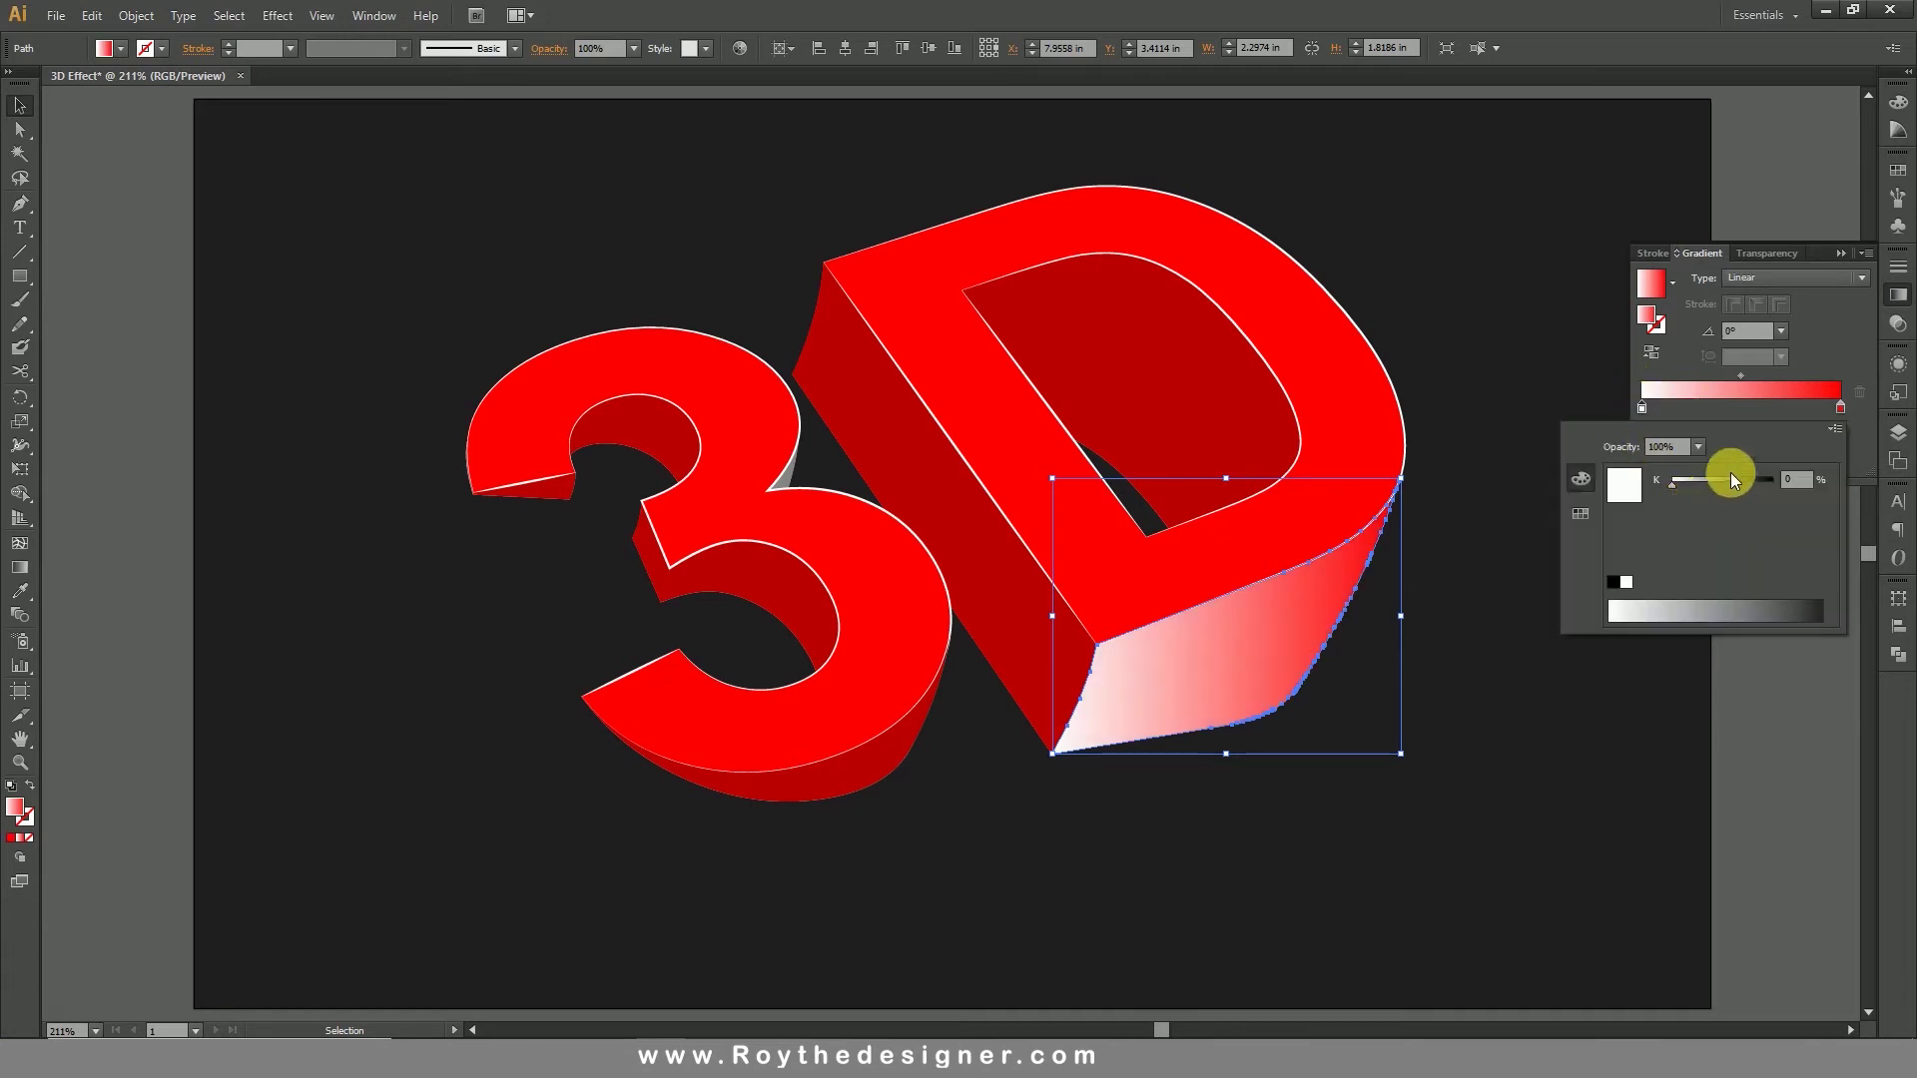
left_click(1834, 430)
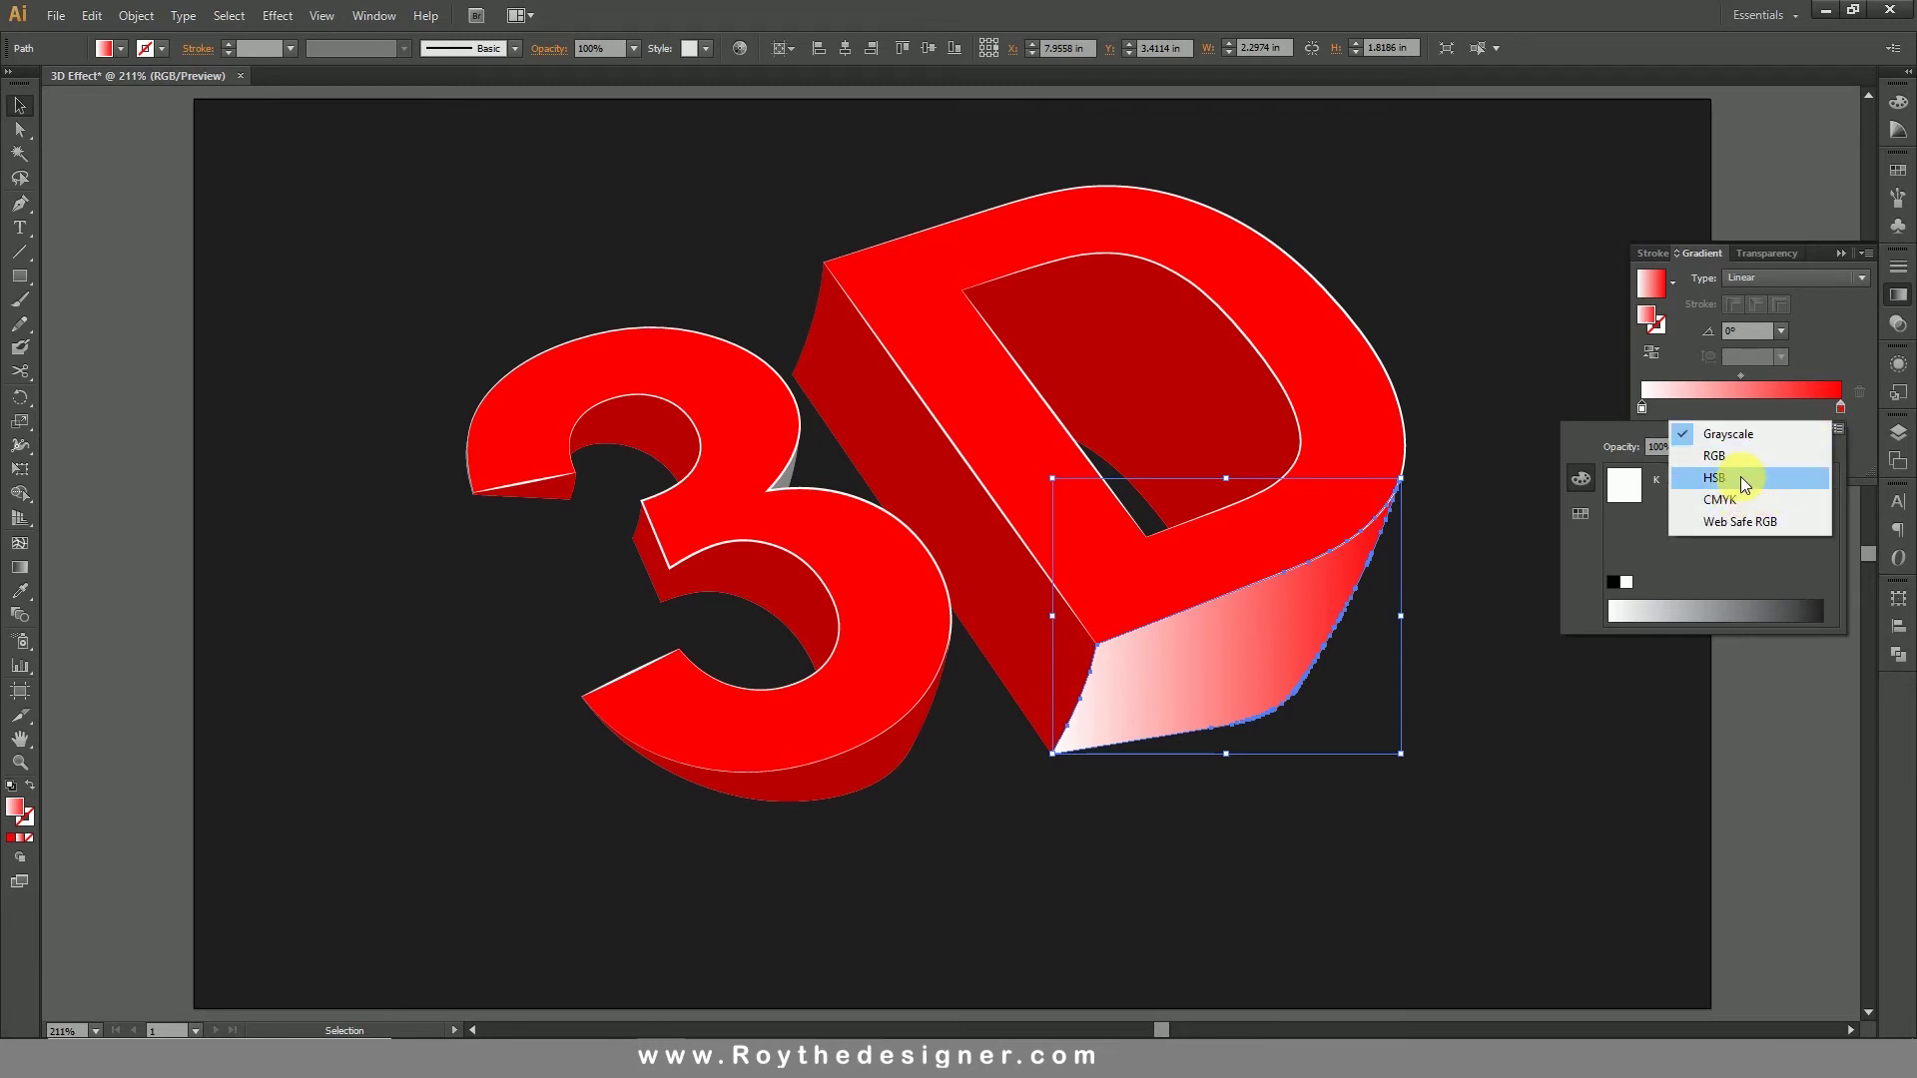
left_click(1740, 455)
left_click_drag(1737, 547, 1645, 547)
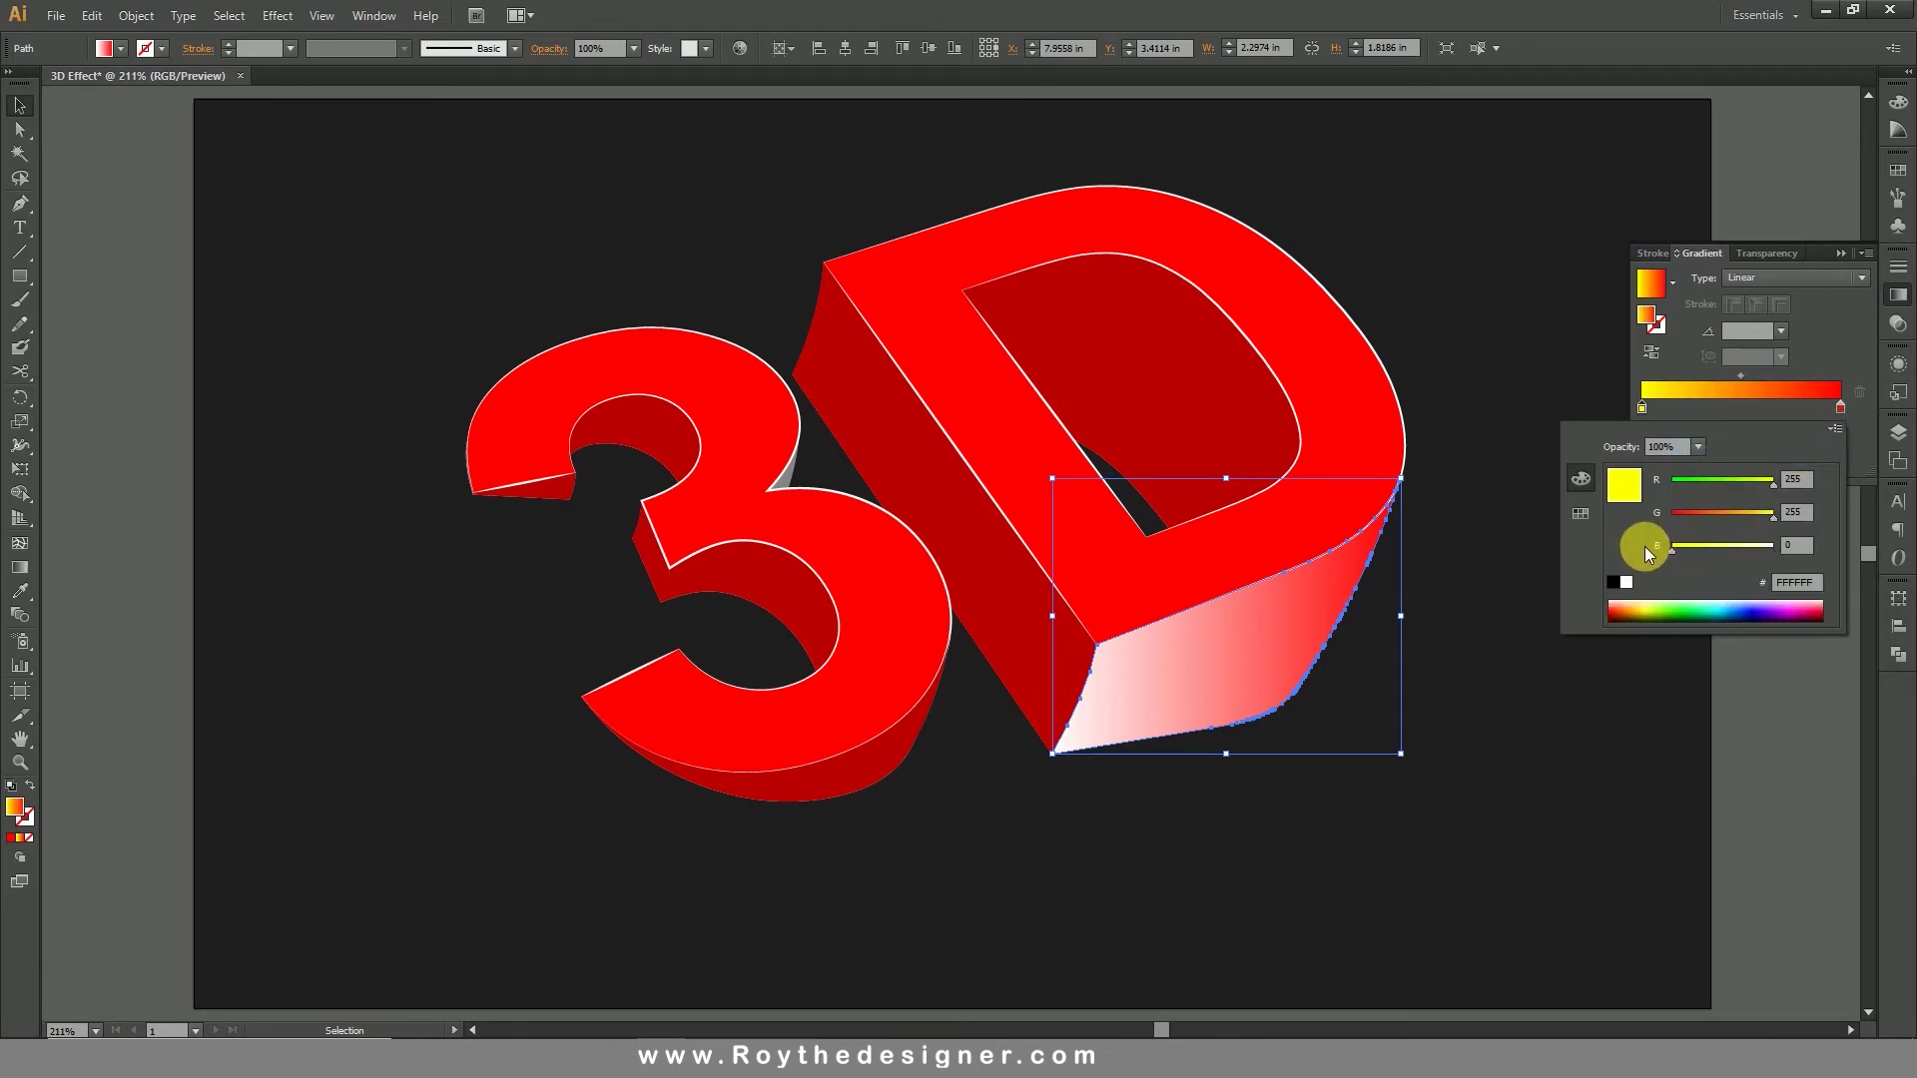
left_click_drag(1773, 512, 1717, 485)
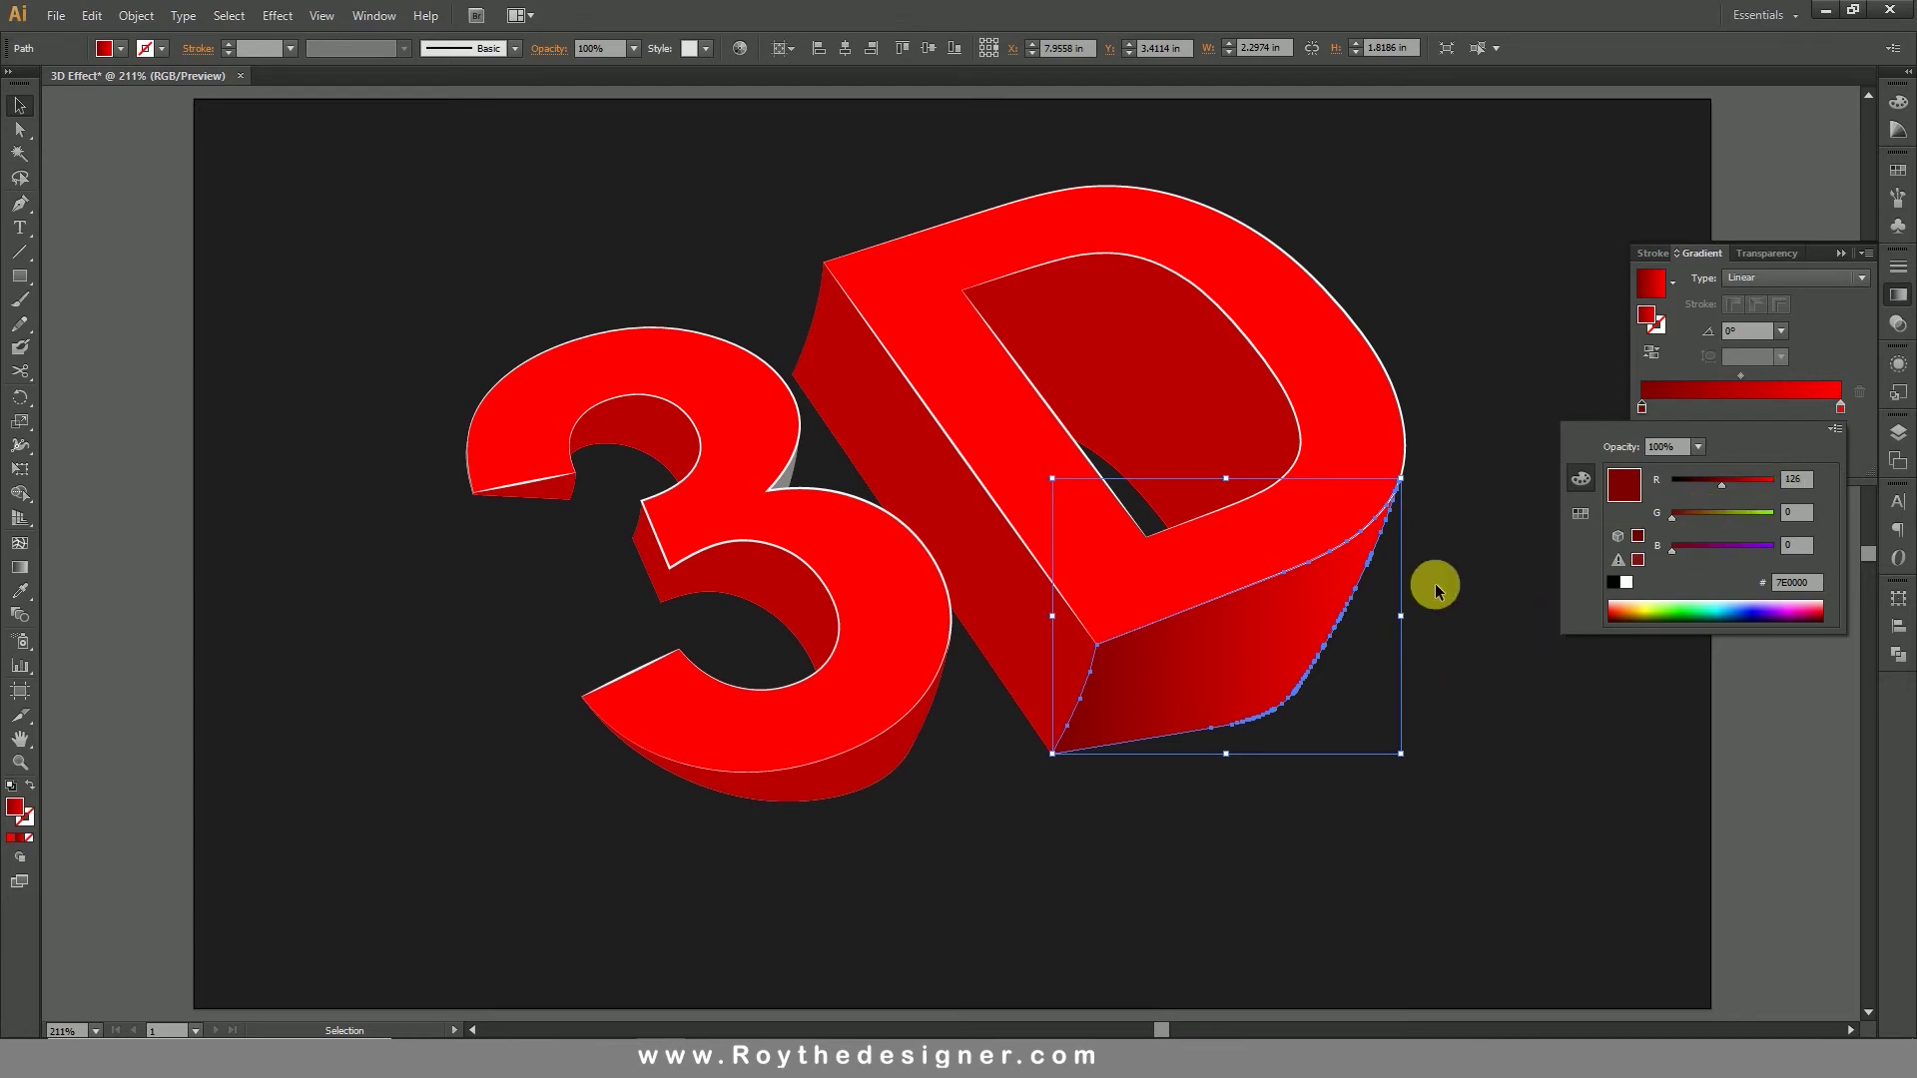
Step: Darken the gradient's bright red end stop by lowering its red value
left_click(1842, 413)
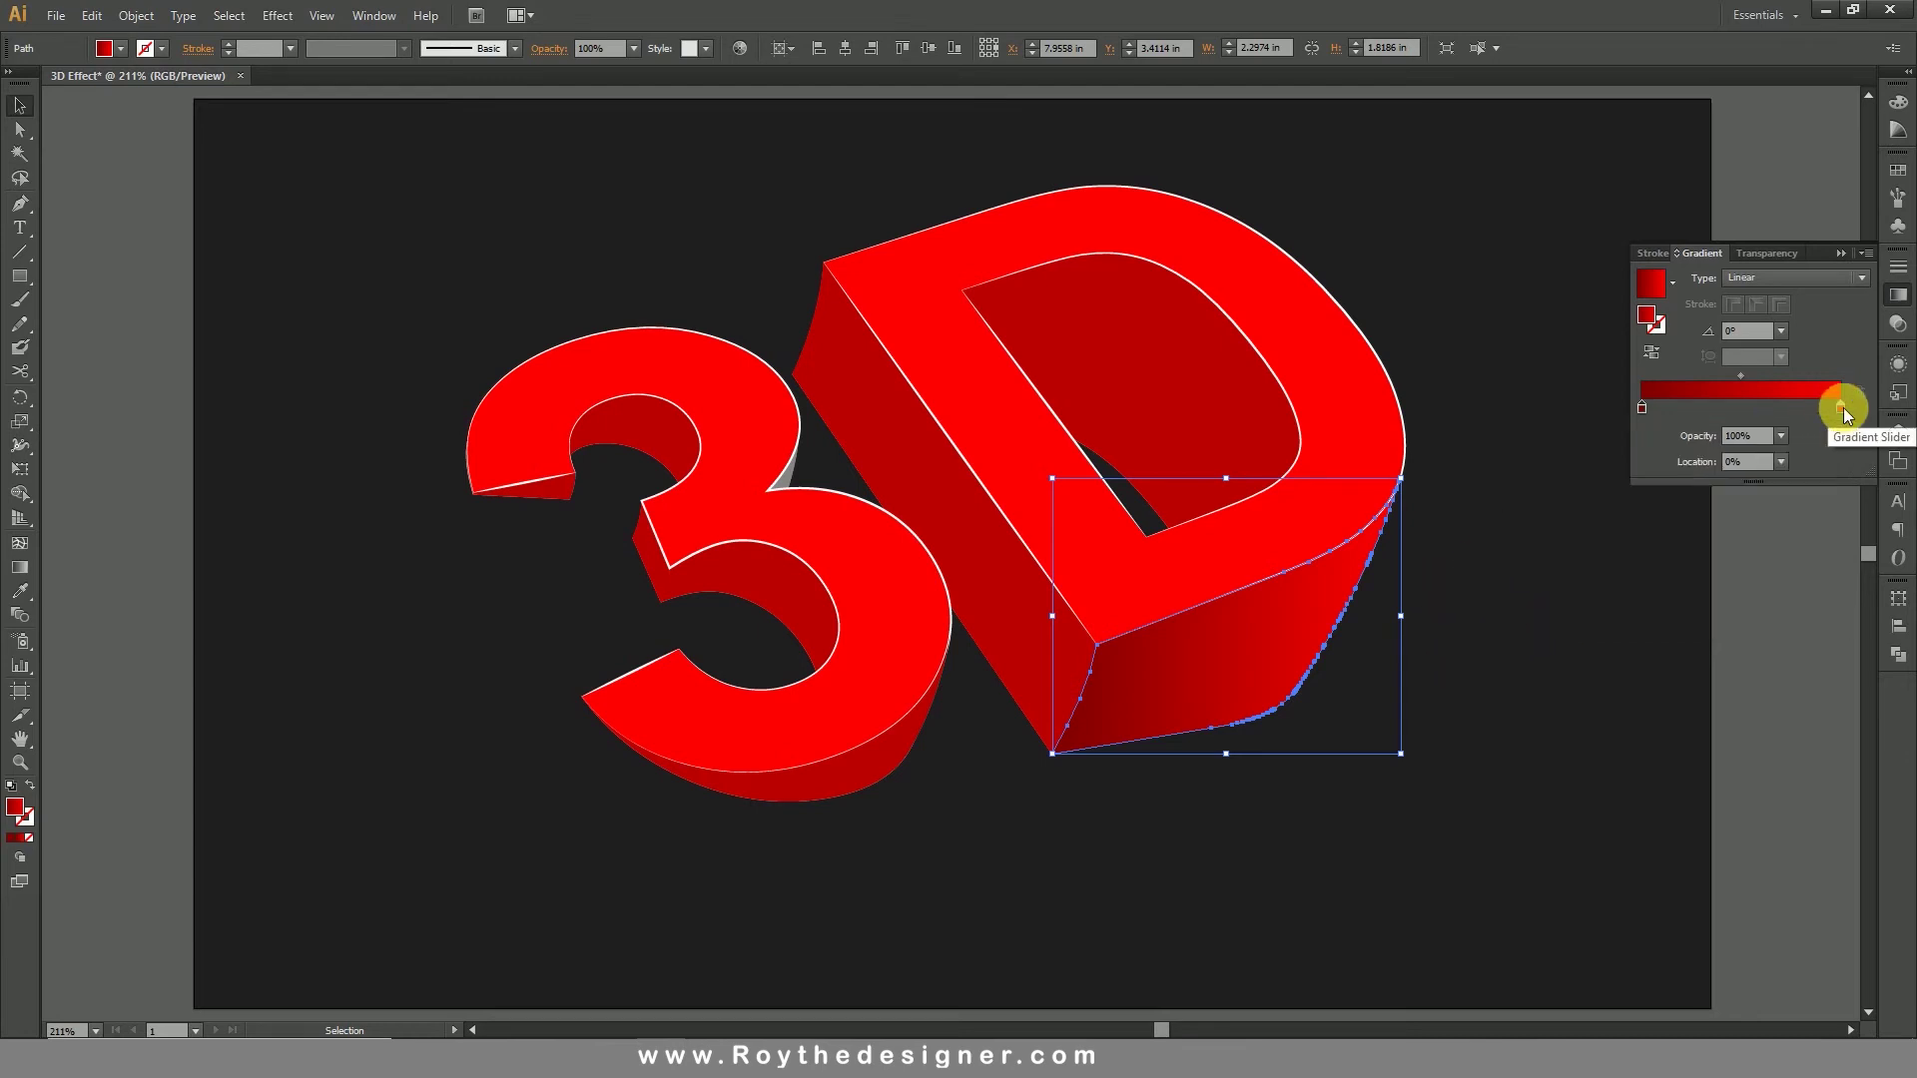
double_click(1843, 413)
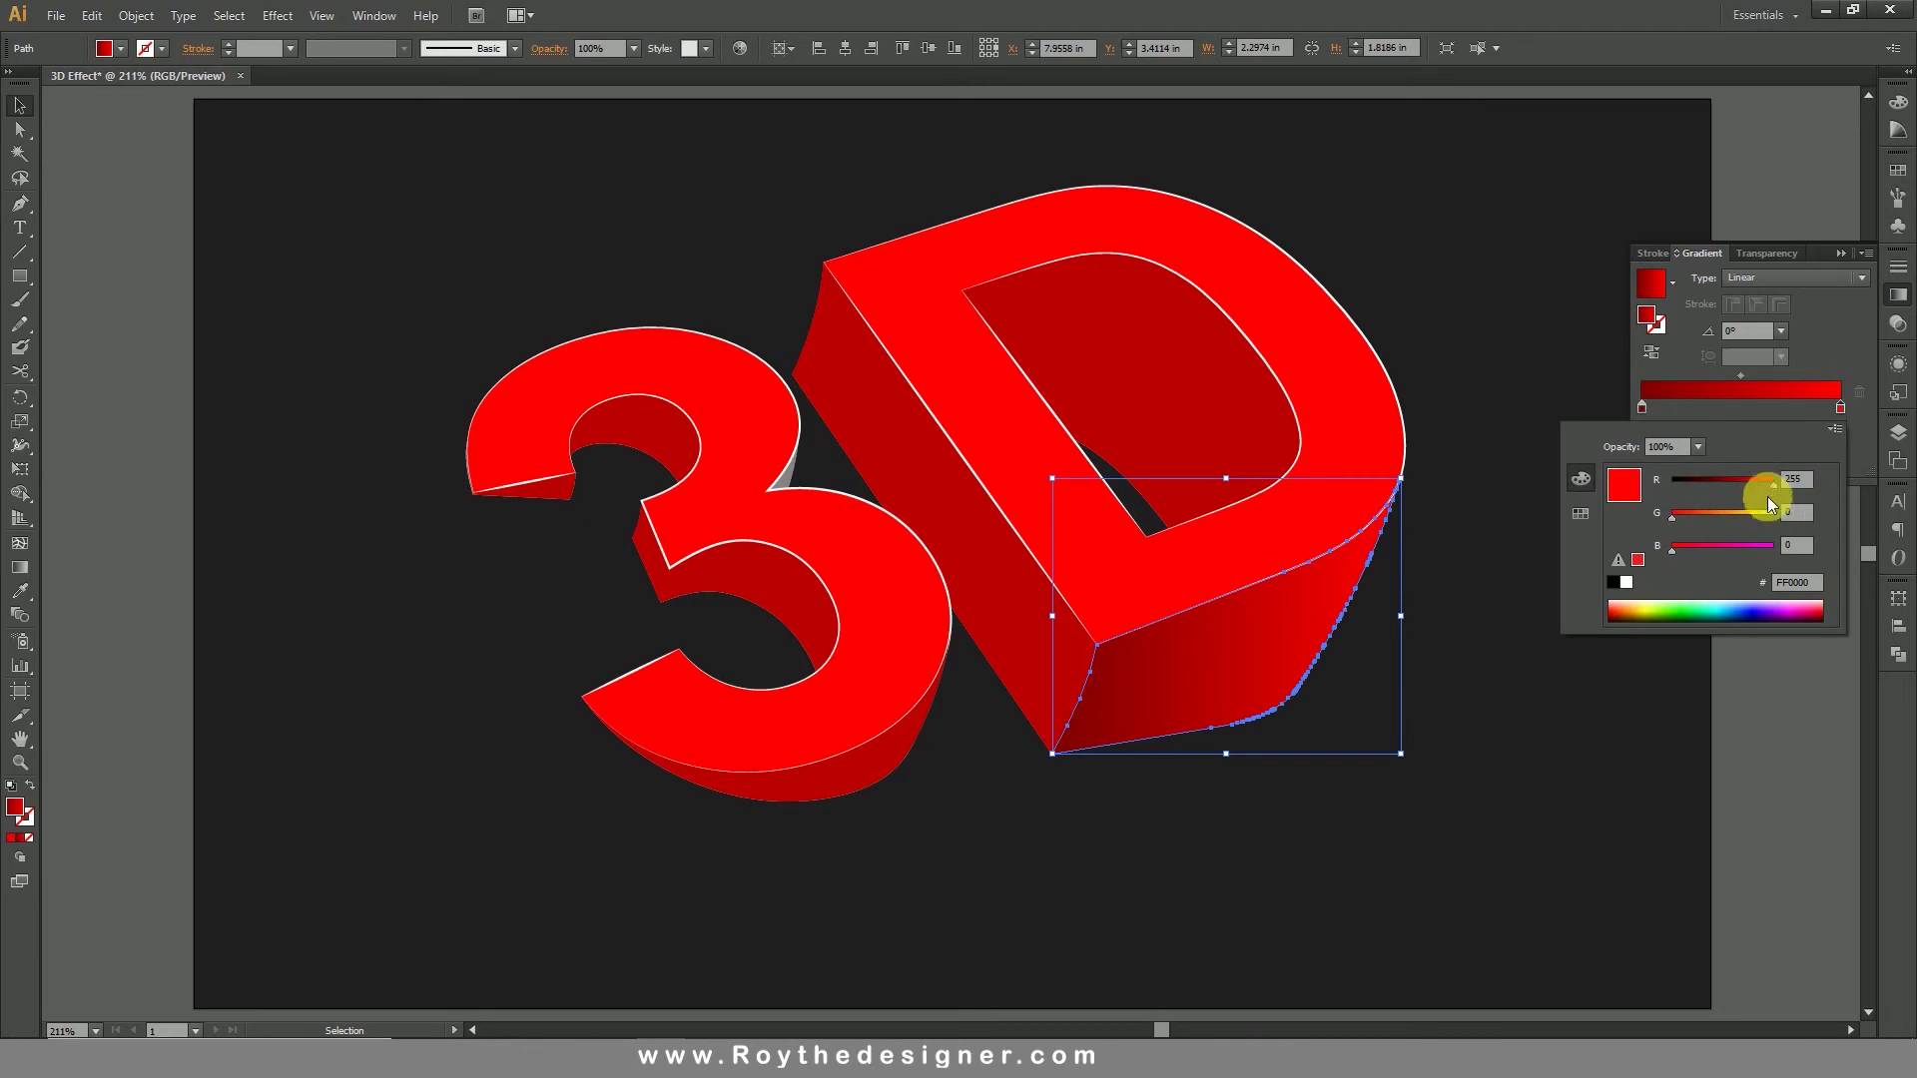
left_click_drag(1765, 487, 1757, 489)
left_click(1506, 765)
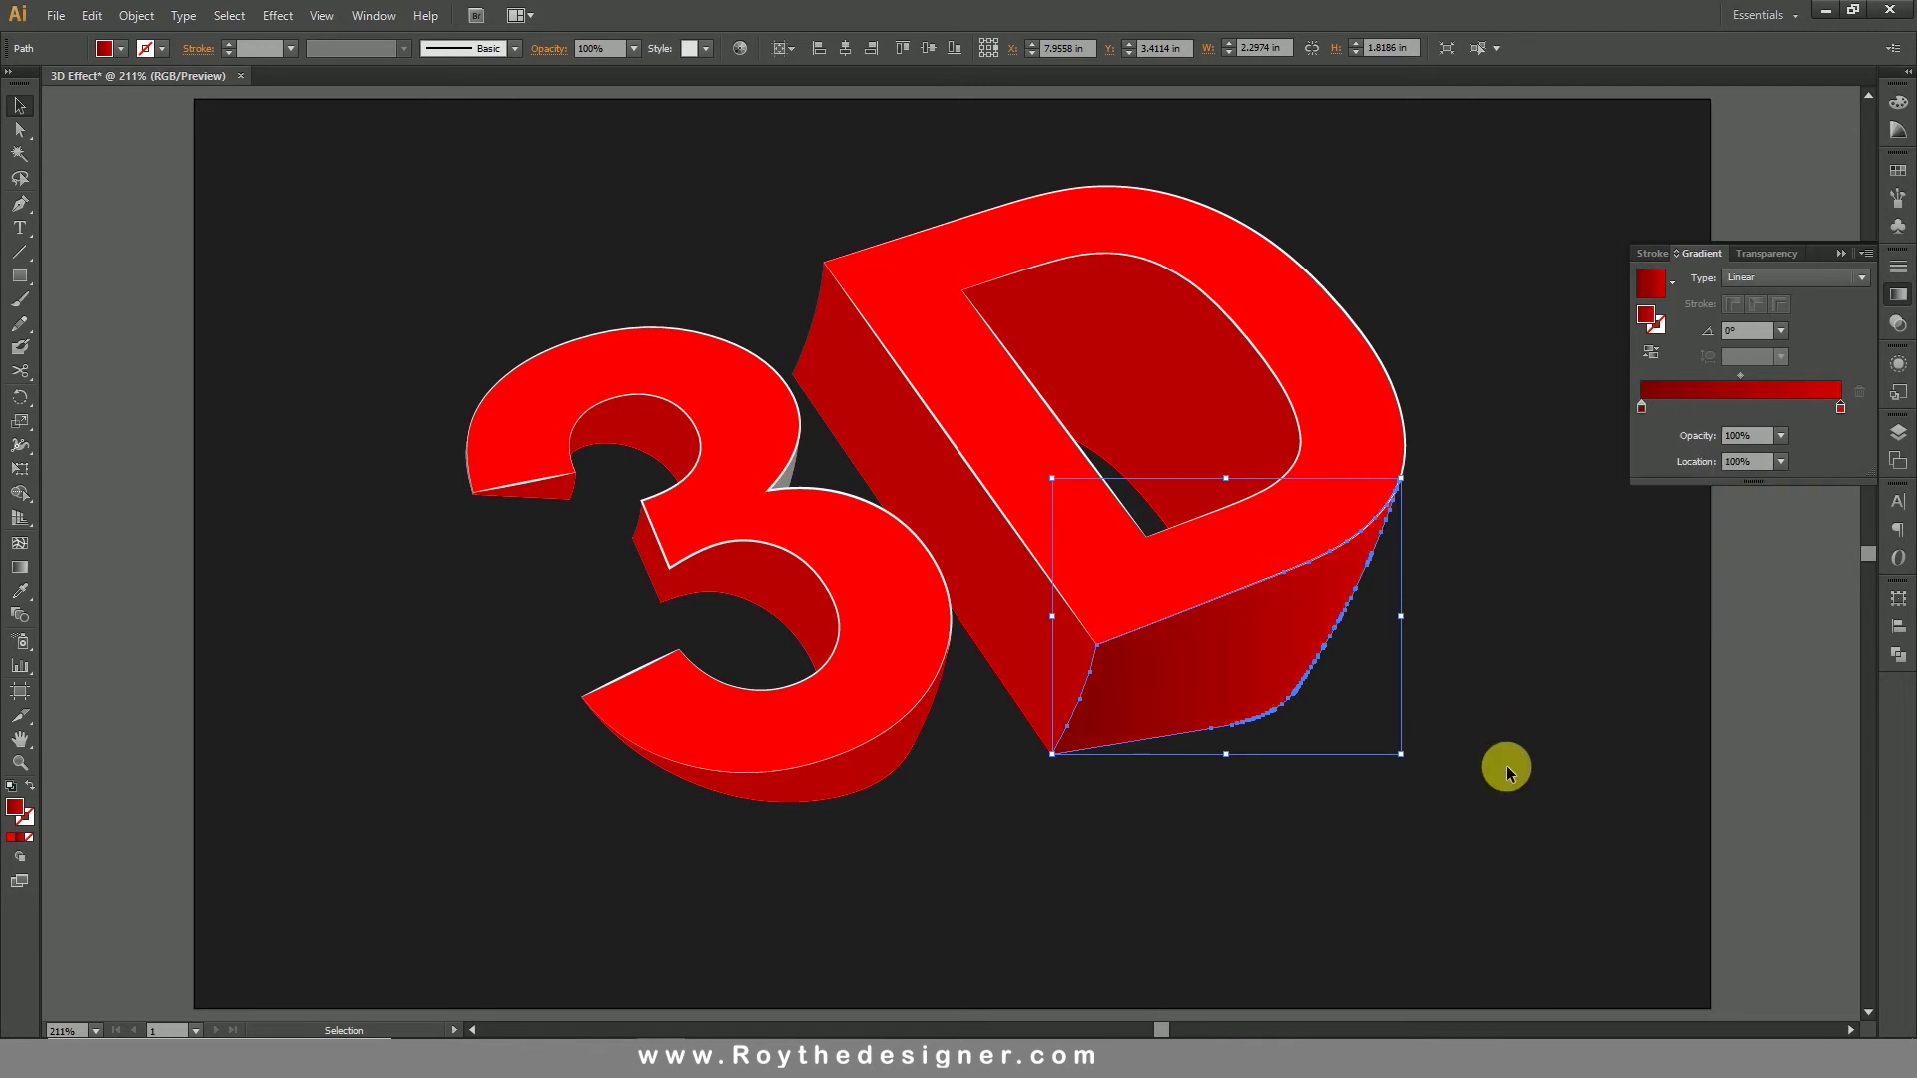
Step: Select the shapes making up the "D" and lock them in place
left_click(1506, 765)
left_click_drag(862, 433, 1262, 838)
left_click_drag(875, 576, 1338, 898)
left_click_drag(1091, 903, 513, 171)
left_click(149, 14)
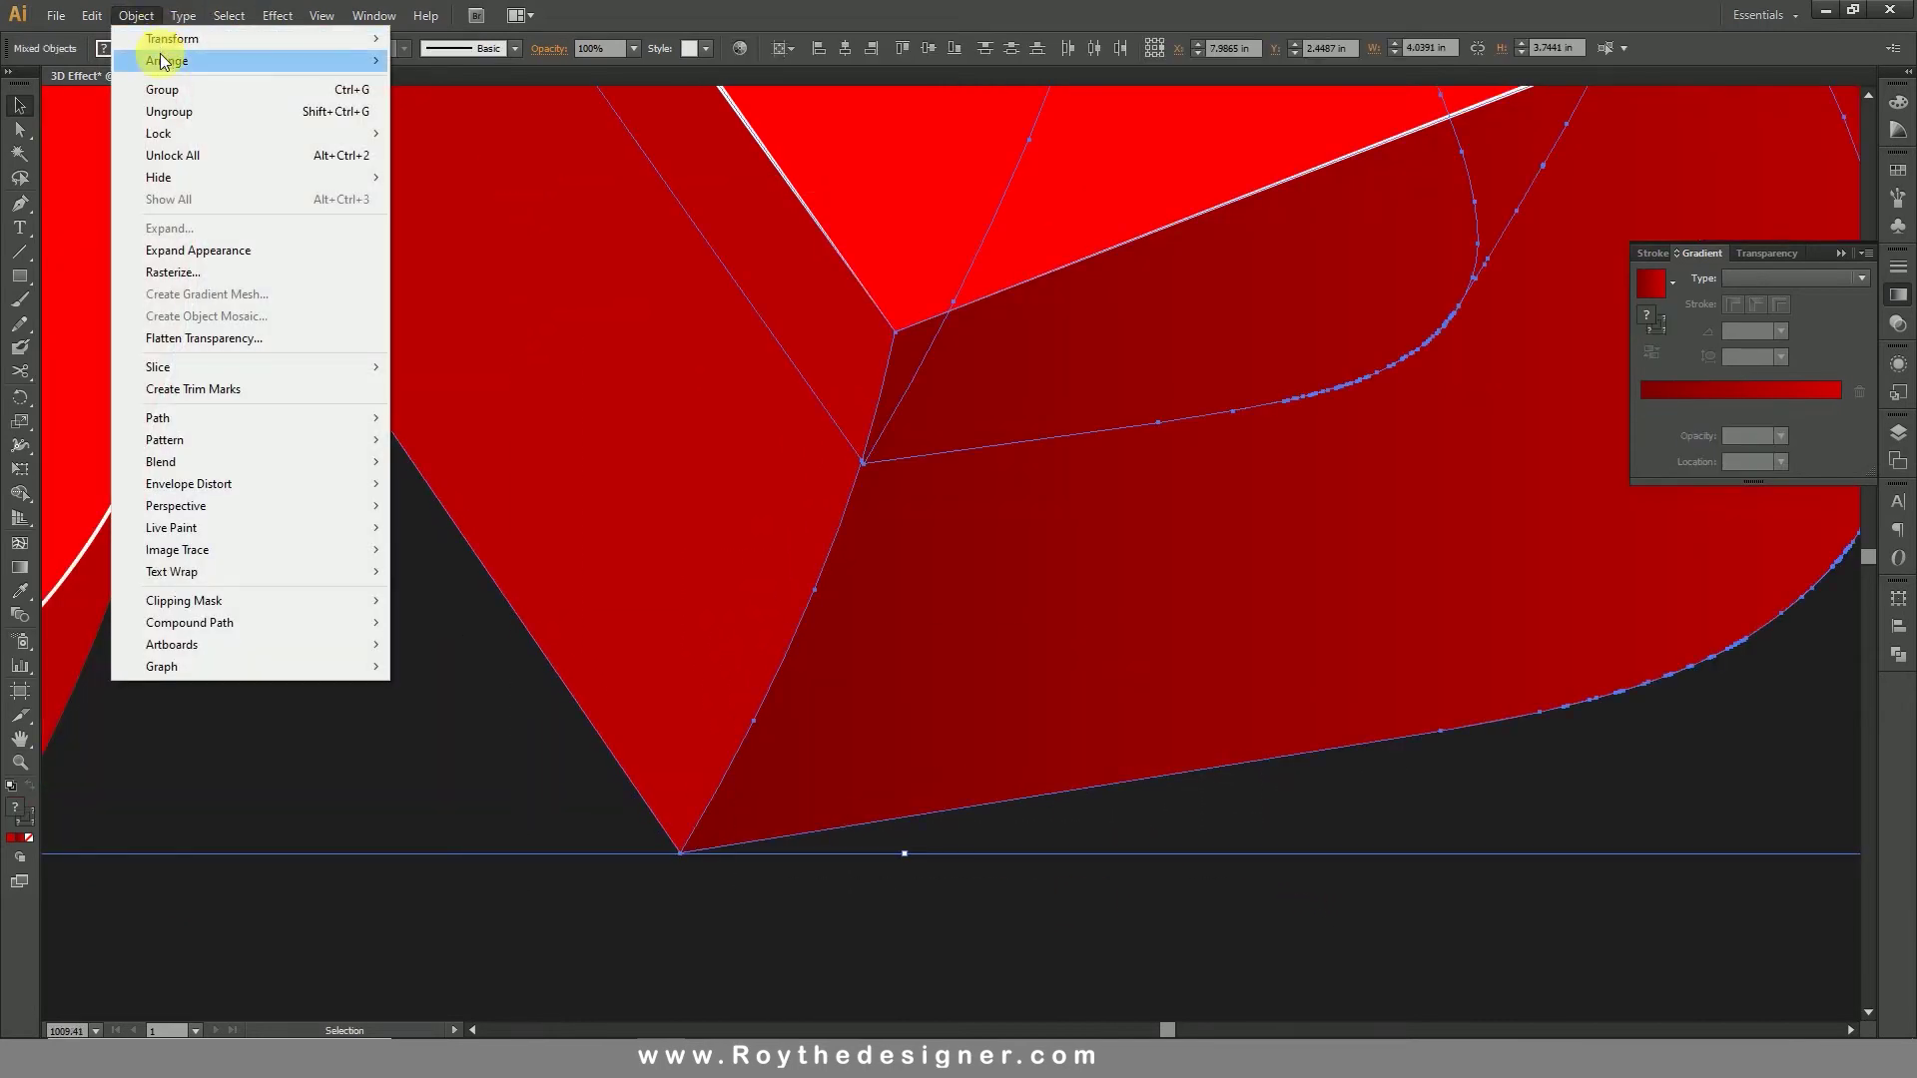
mouse_move(159, 133)
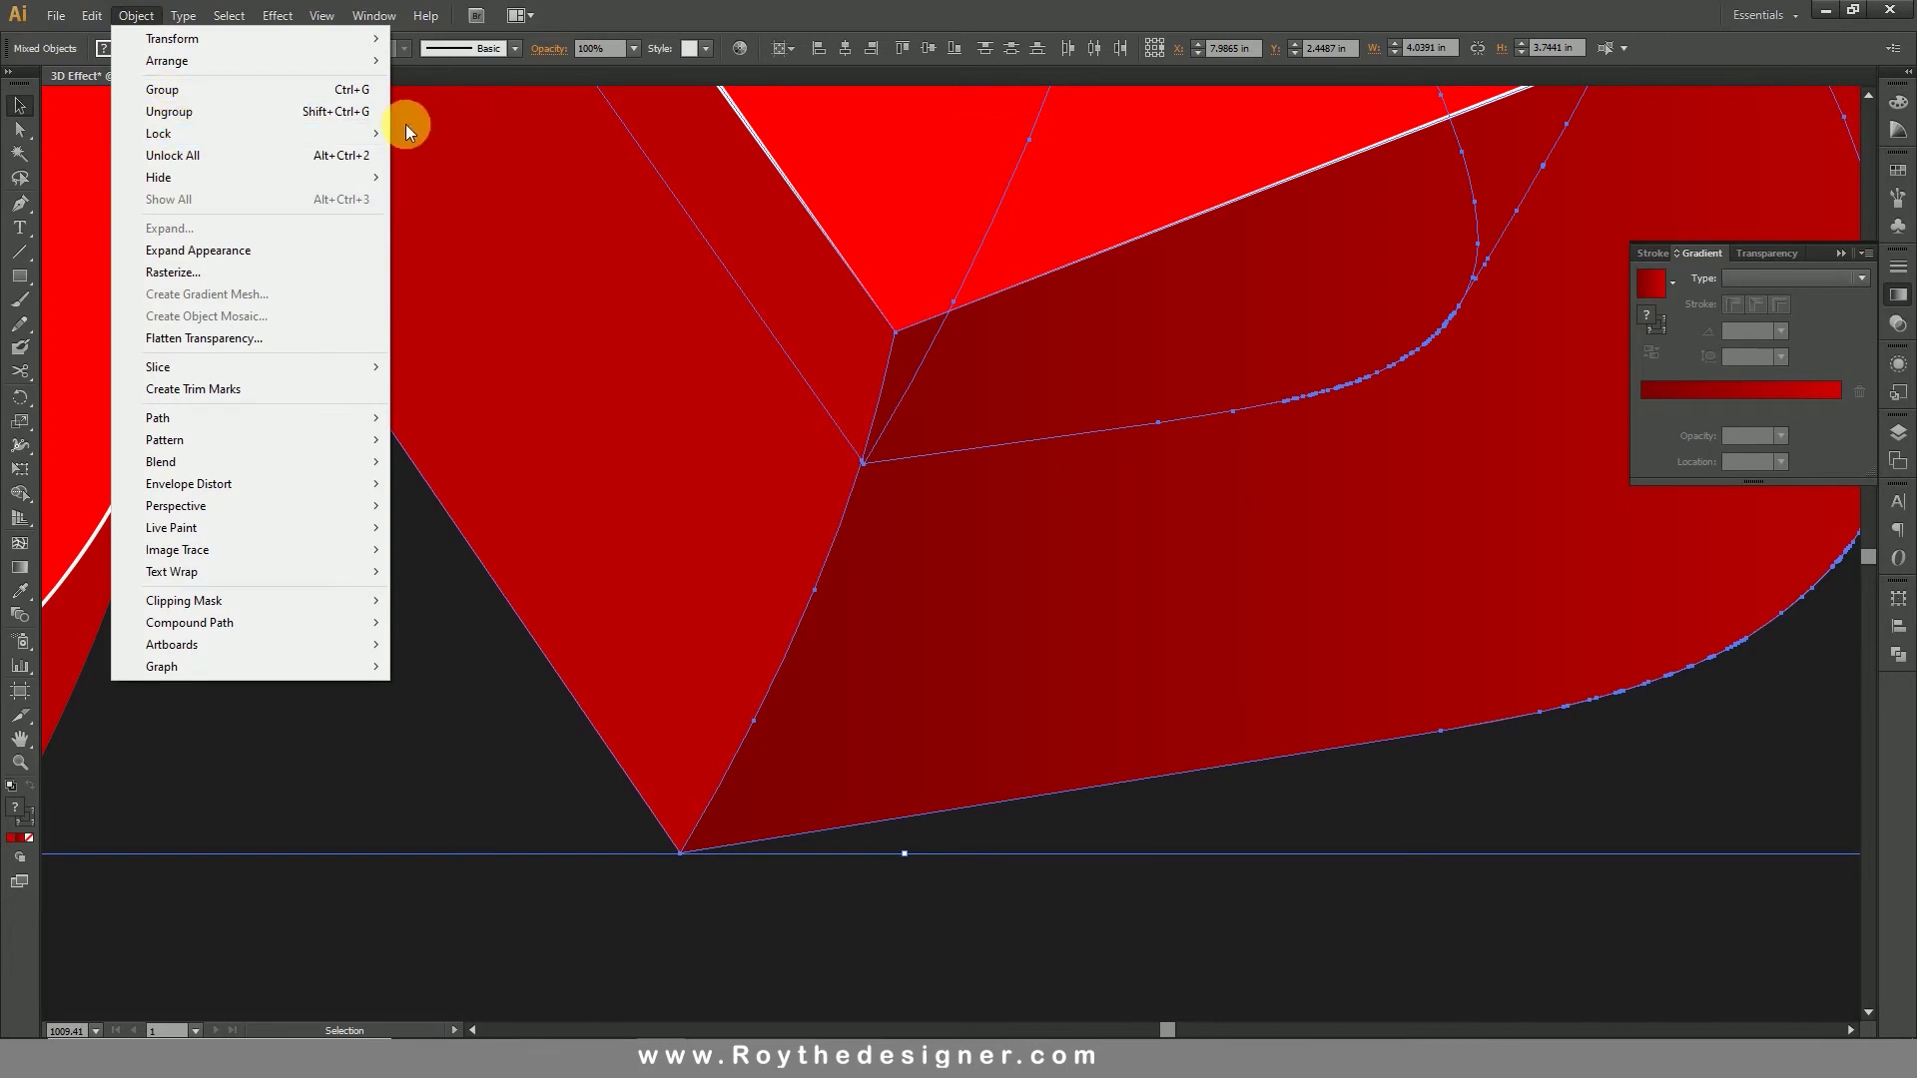
mouse_move(333, 133)
left_click(440, 133)
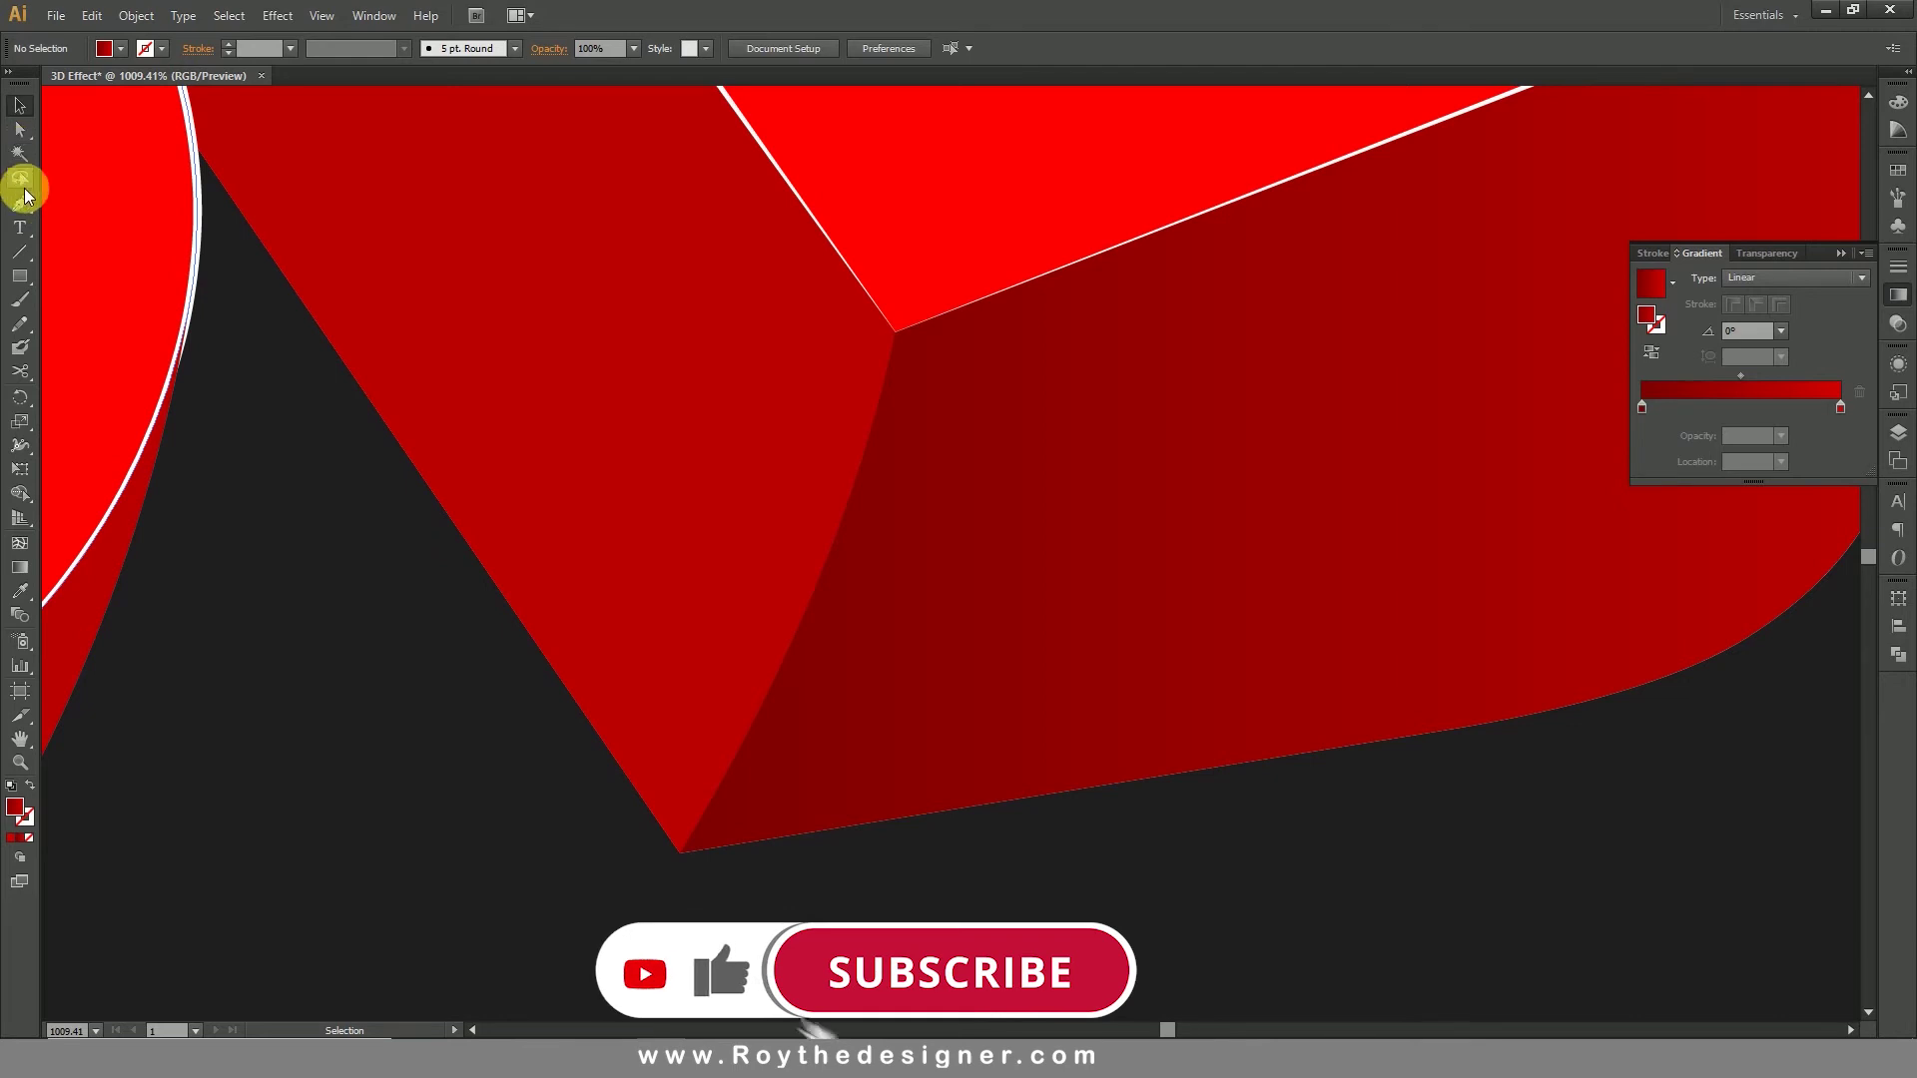
Step: Draw a curved Pen path along the "D"'s lower corner edge between its side faces, swapping the fill onto the stroke
left_click(20, 202)
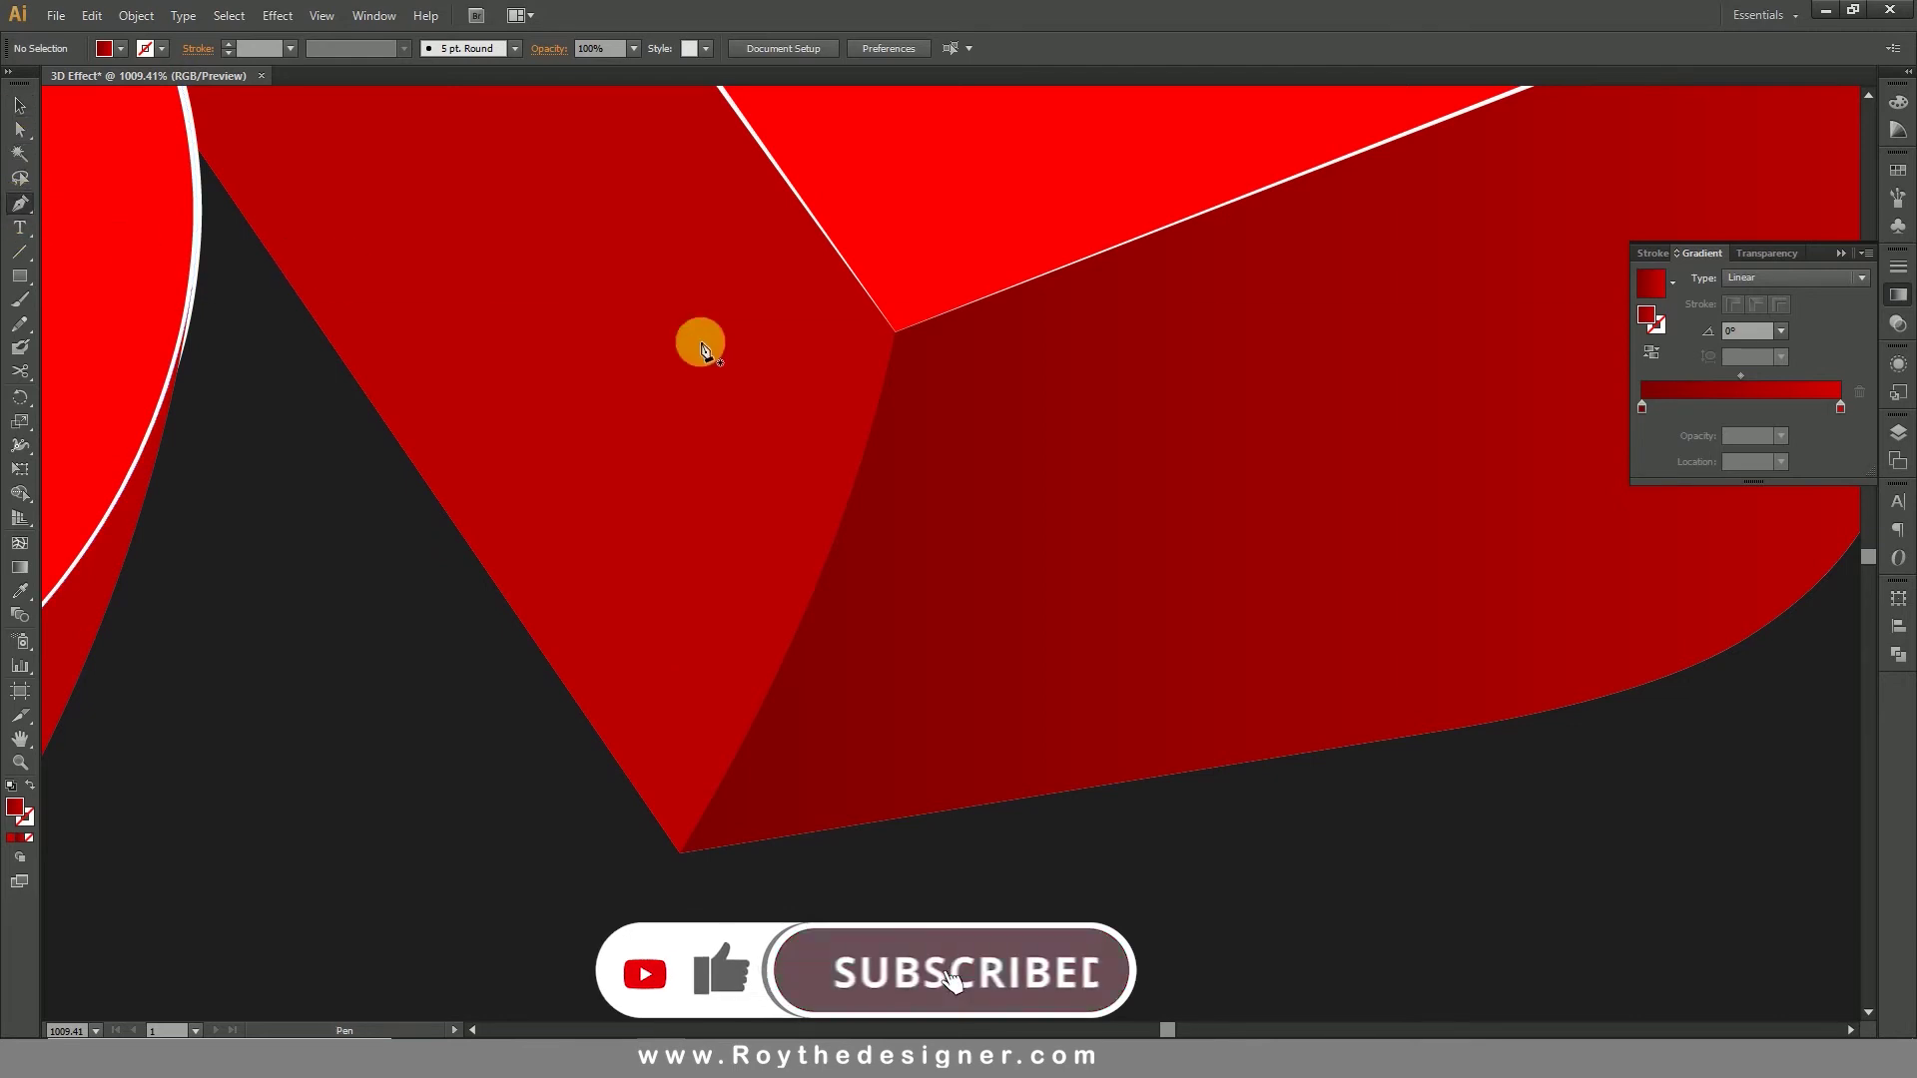
left_click(895, 331)
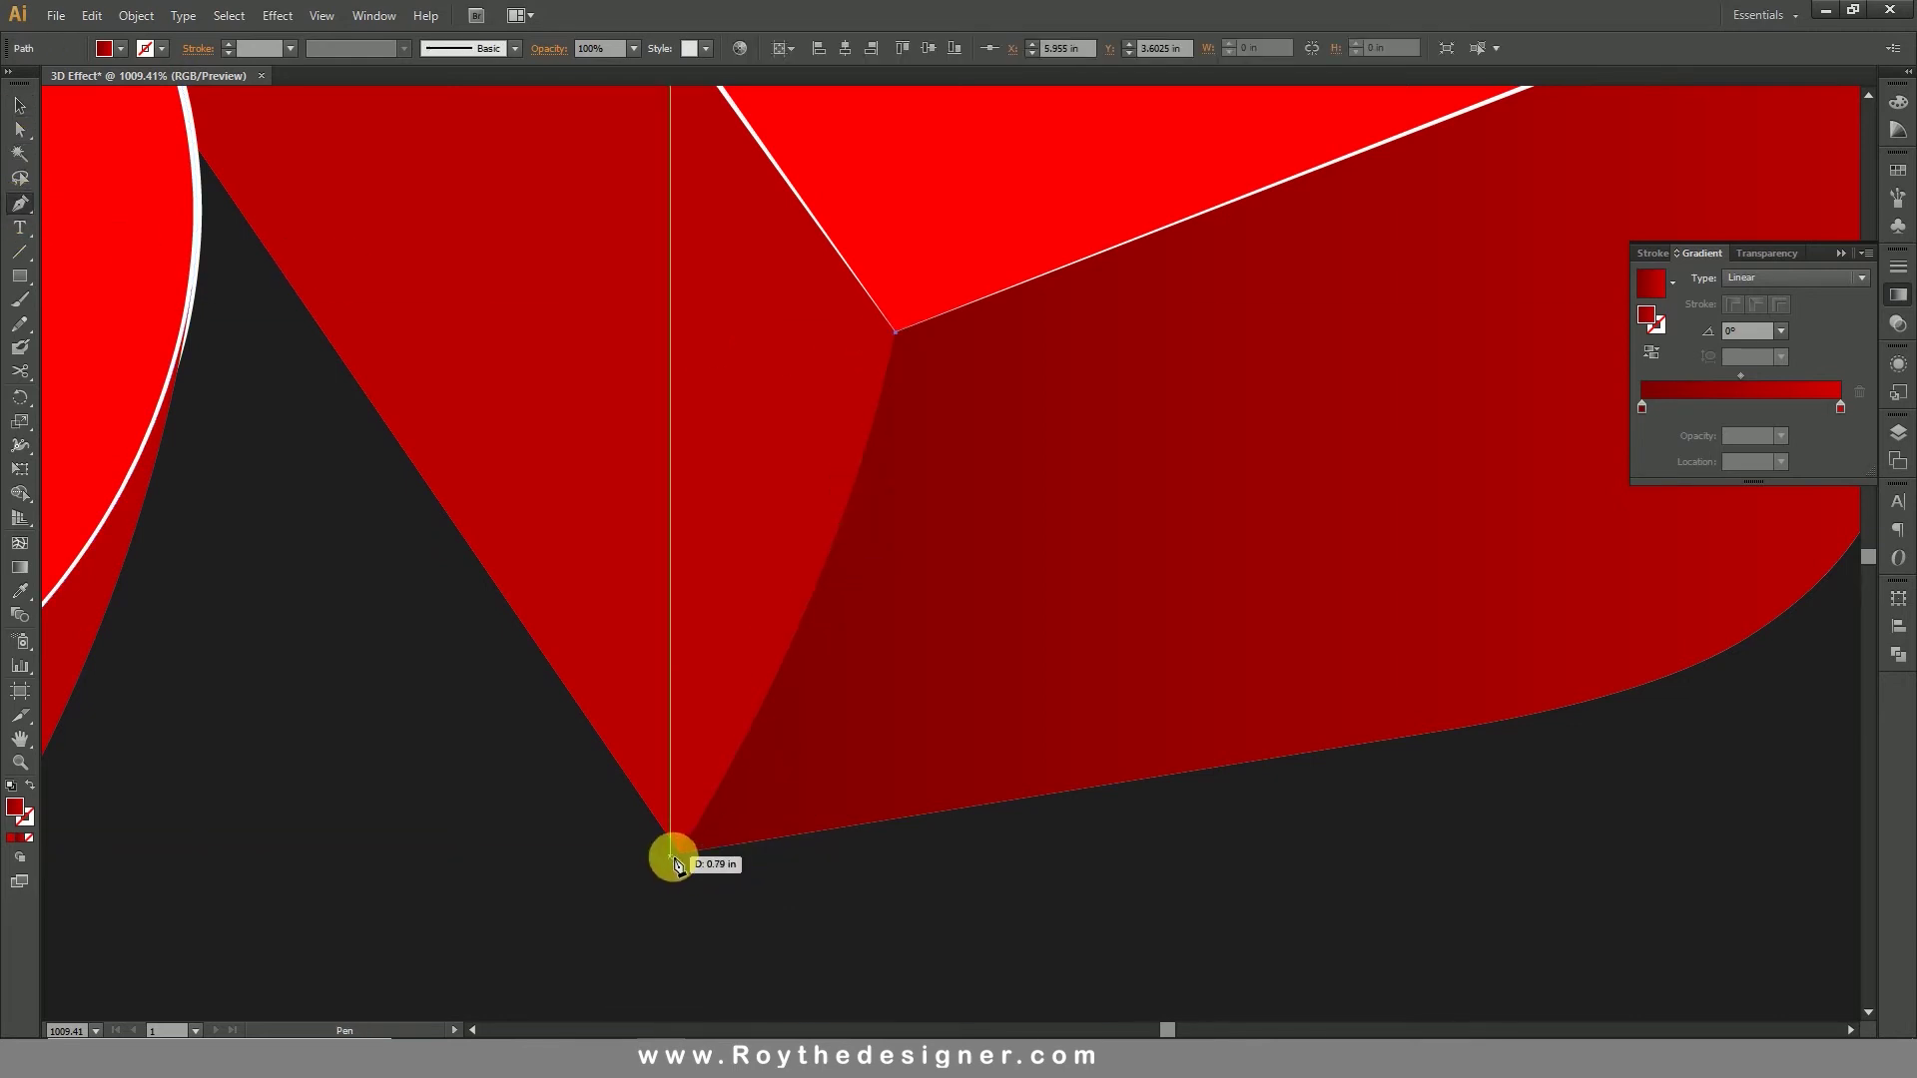
left_click_drag(680, 851, 504, 993)
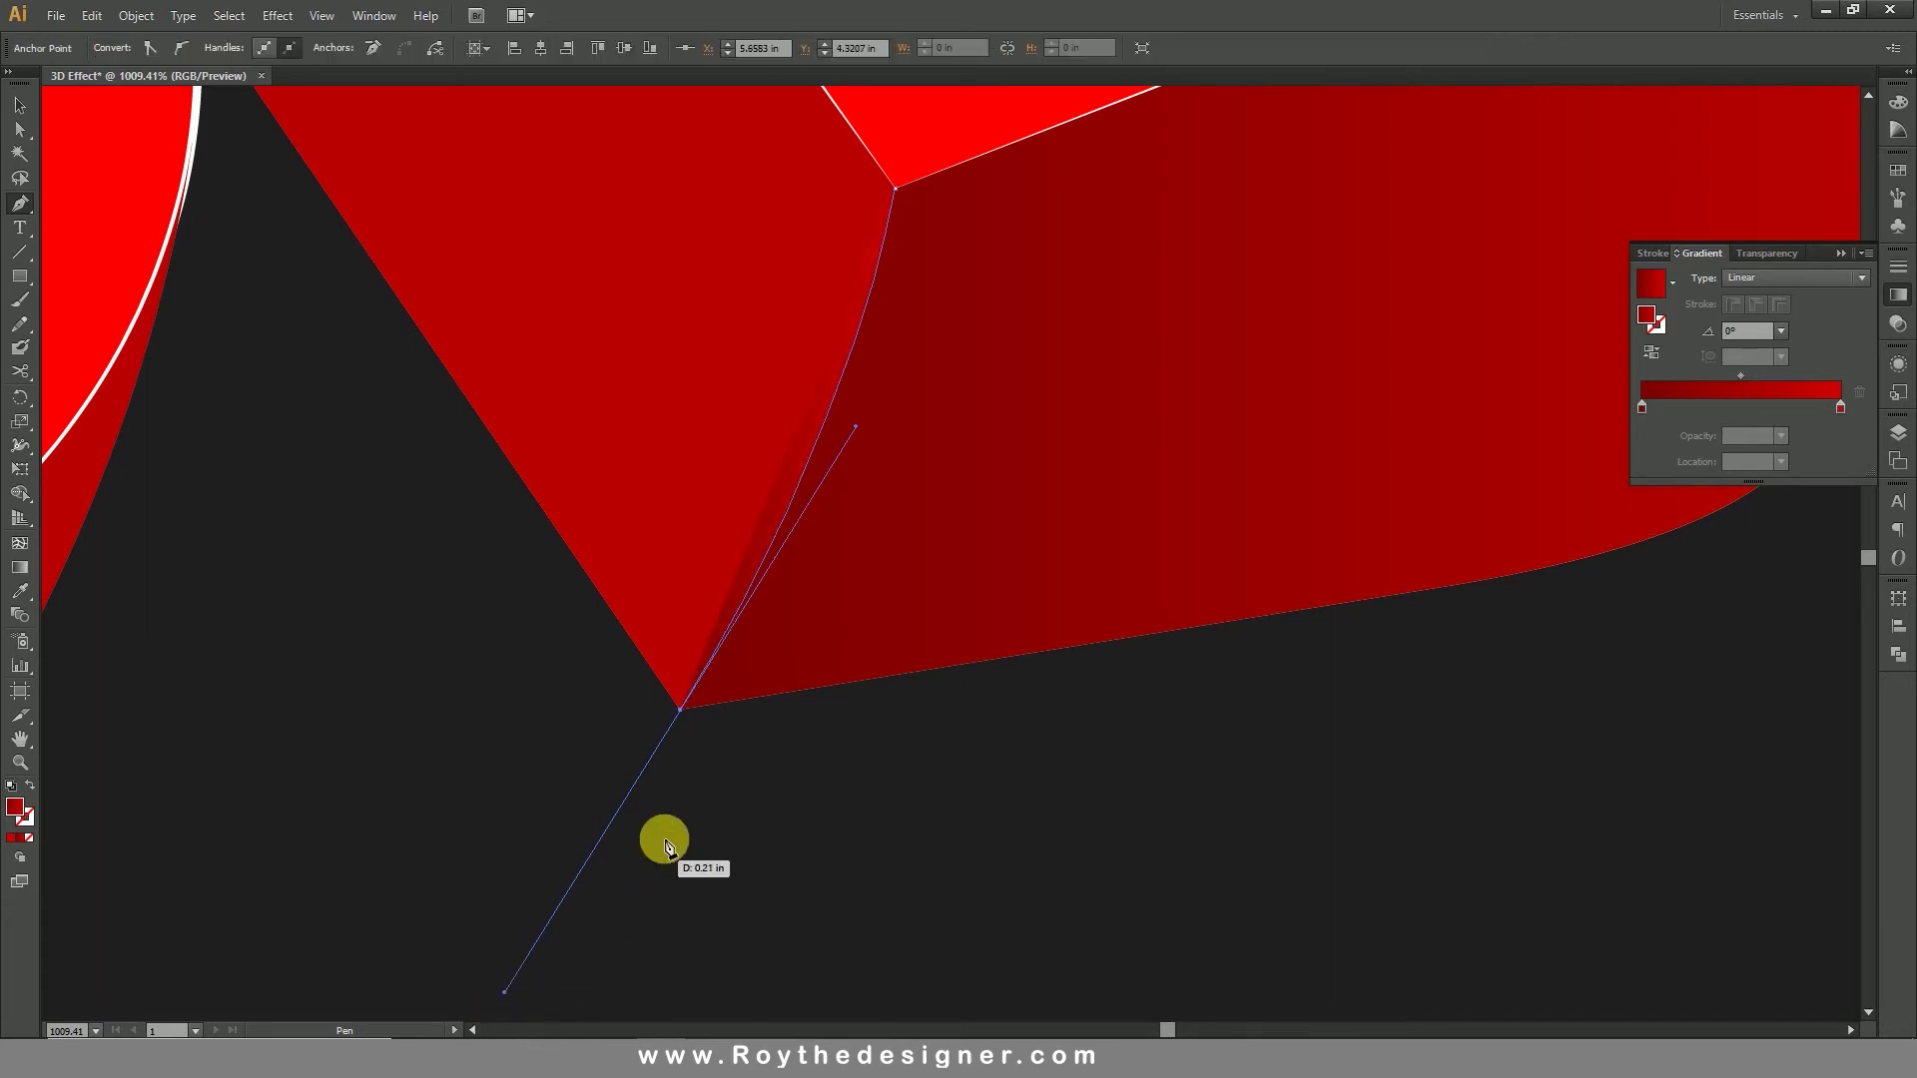
left_click(30, 784)
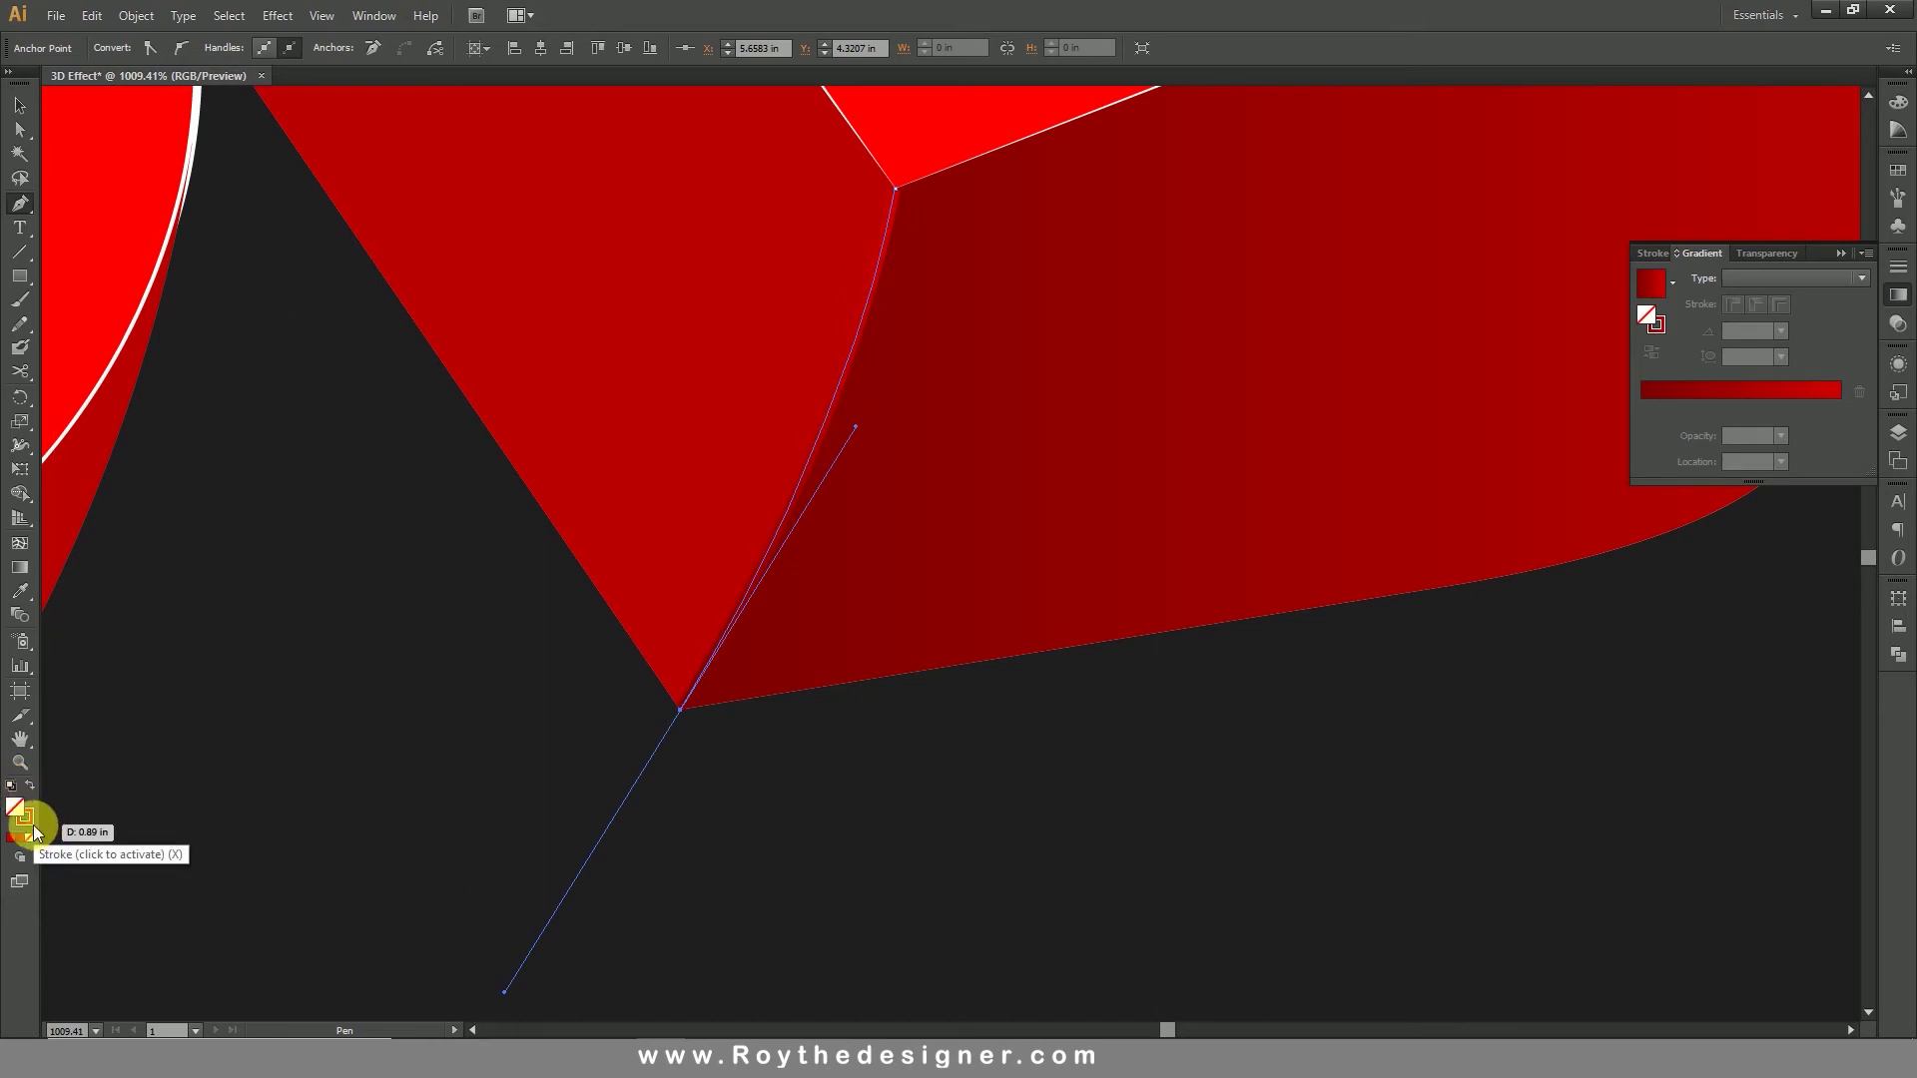
left_click(27, 820)
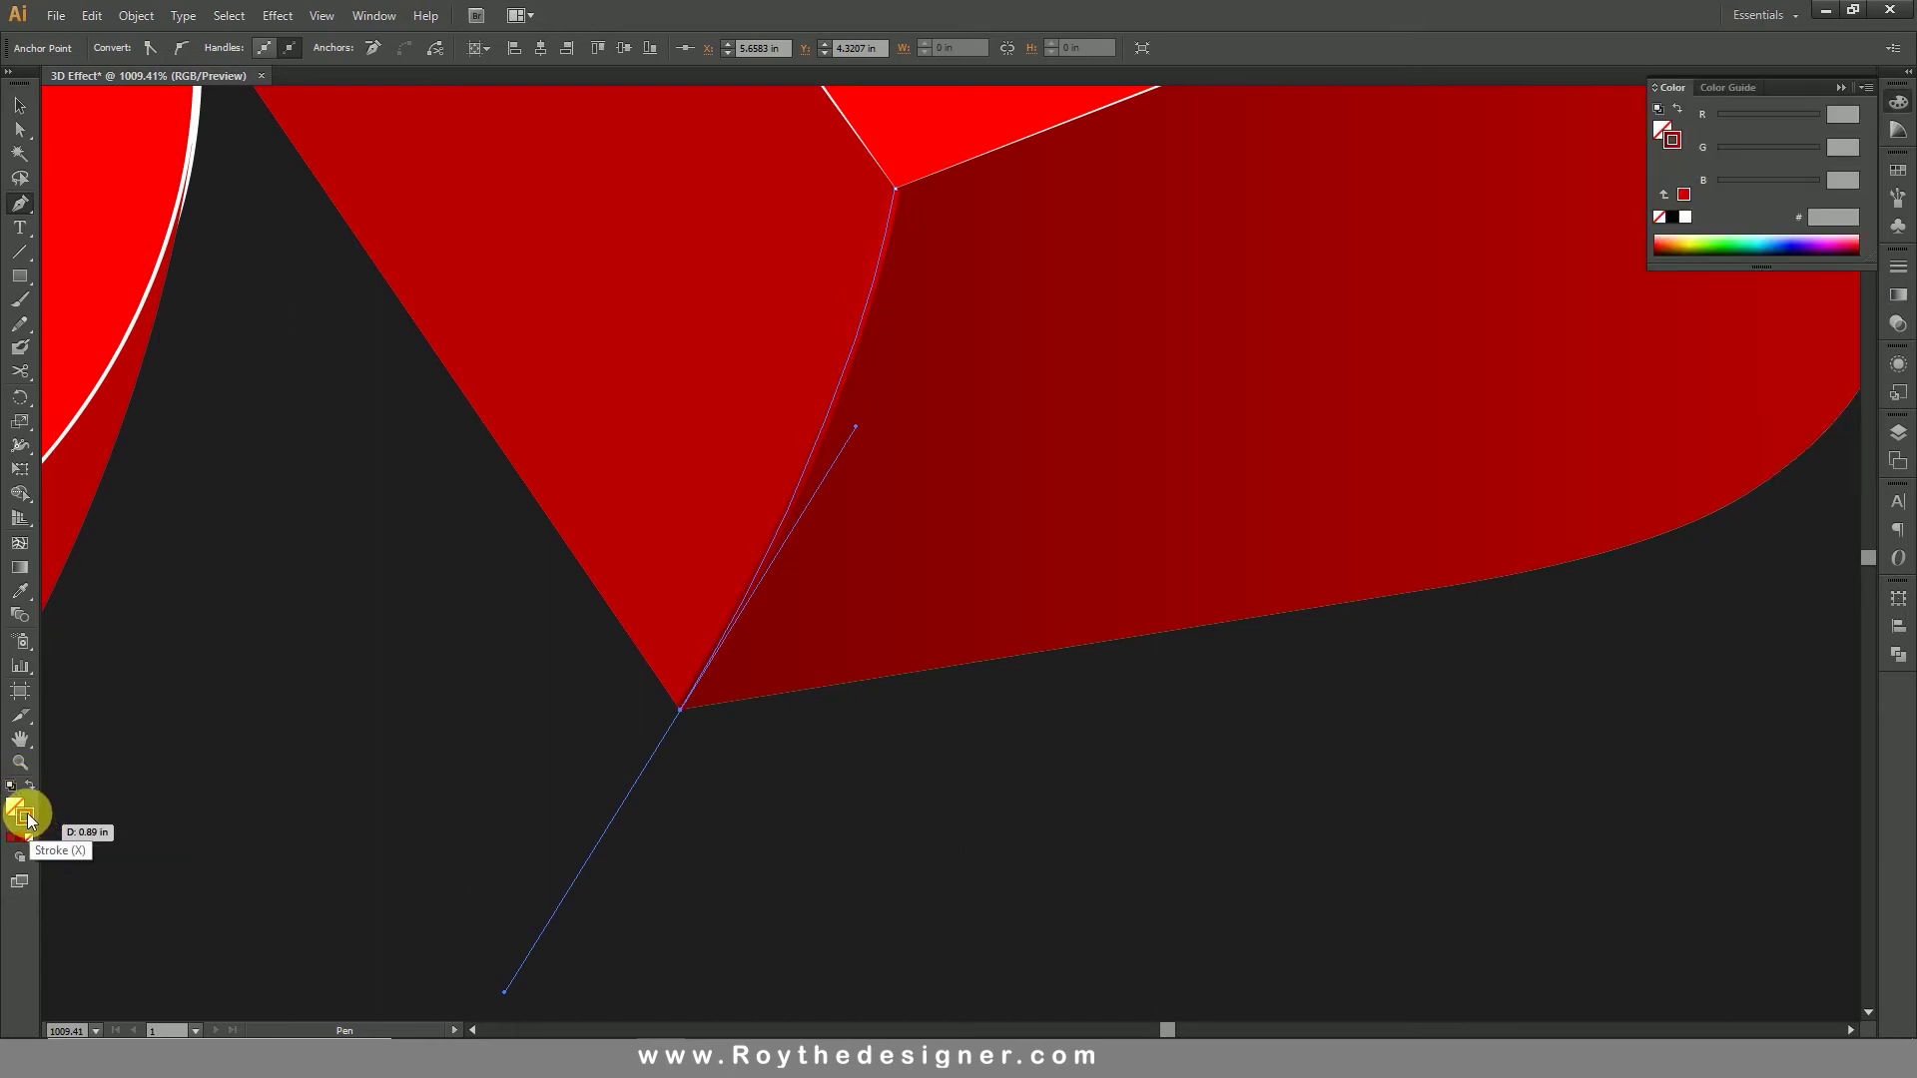
left_click(20, 104)
left_click(291, 548)
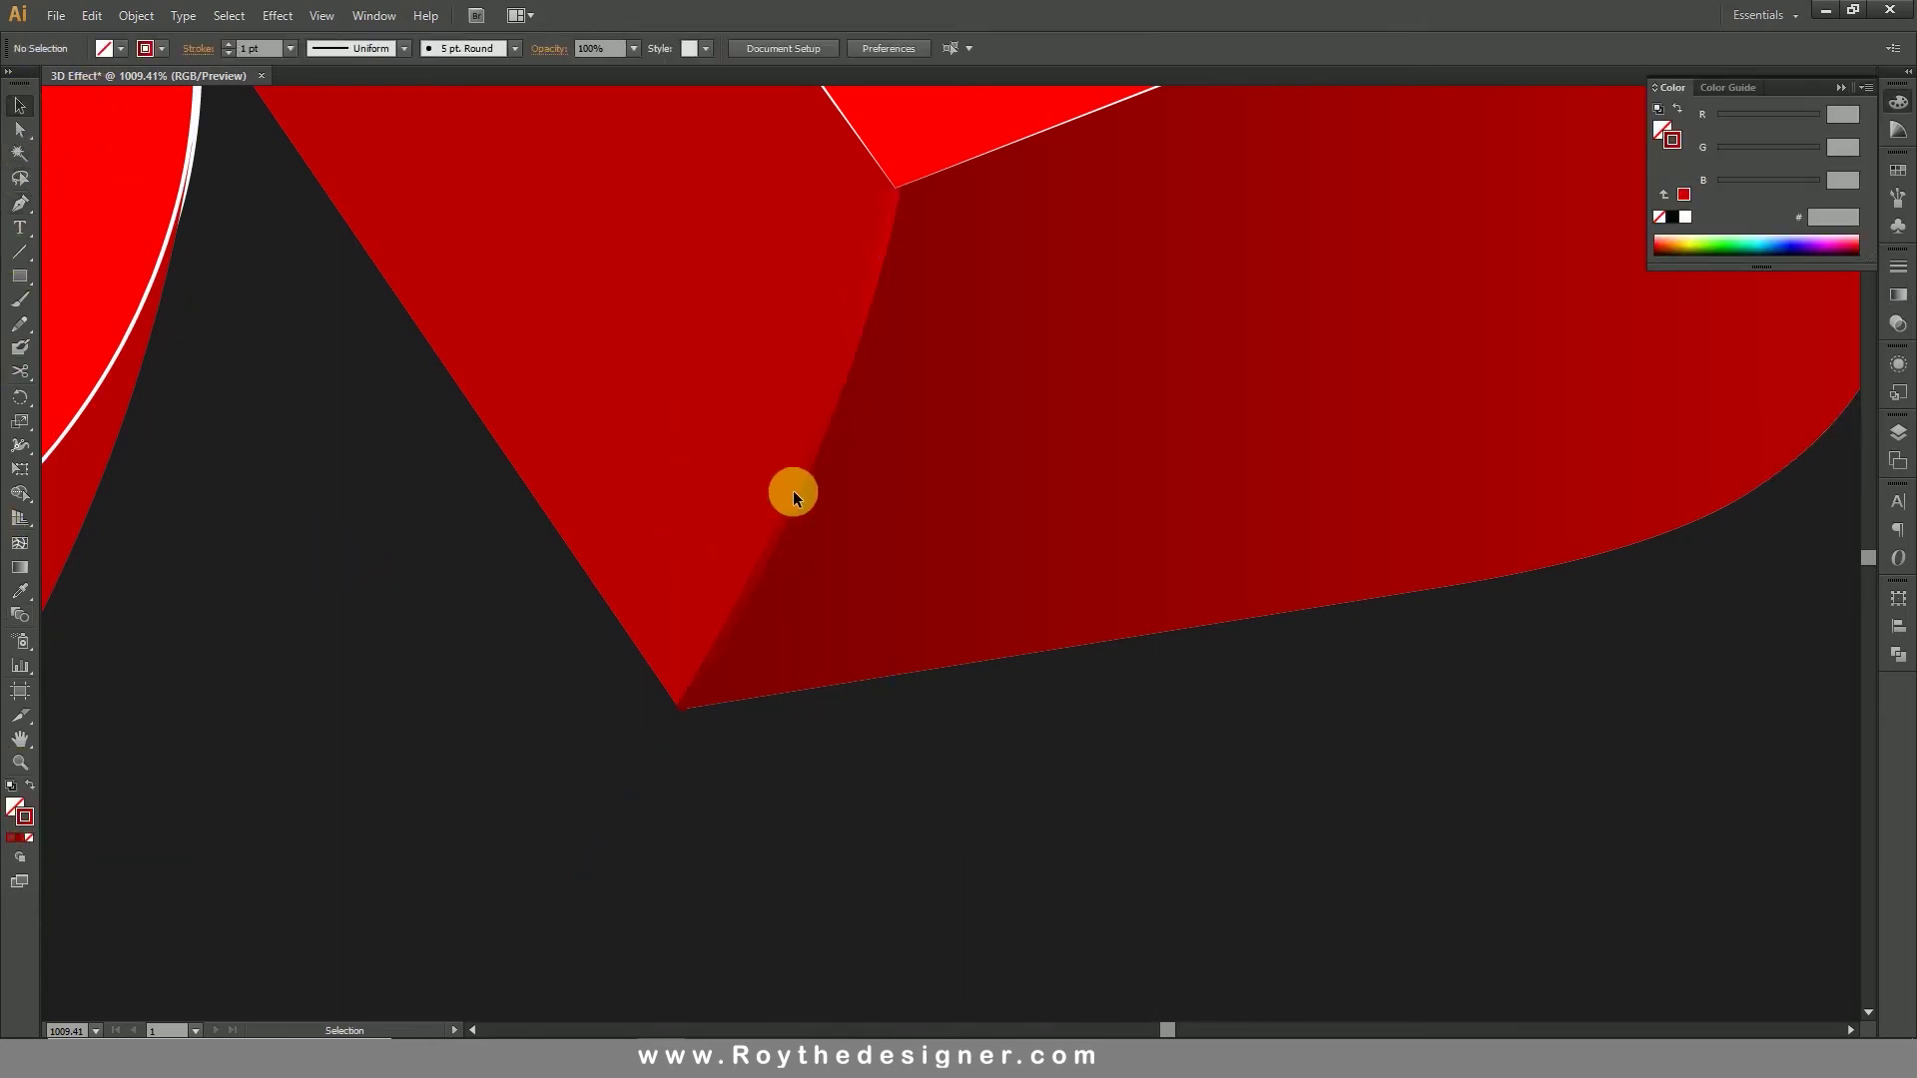
Step: Give the corner edge path a width profile tapered at both ends and a white stroke
left_click(809, 464)
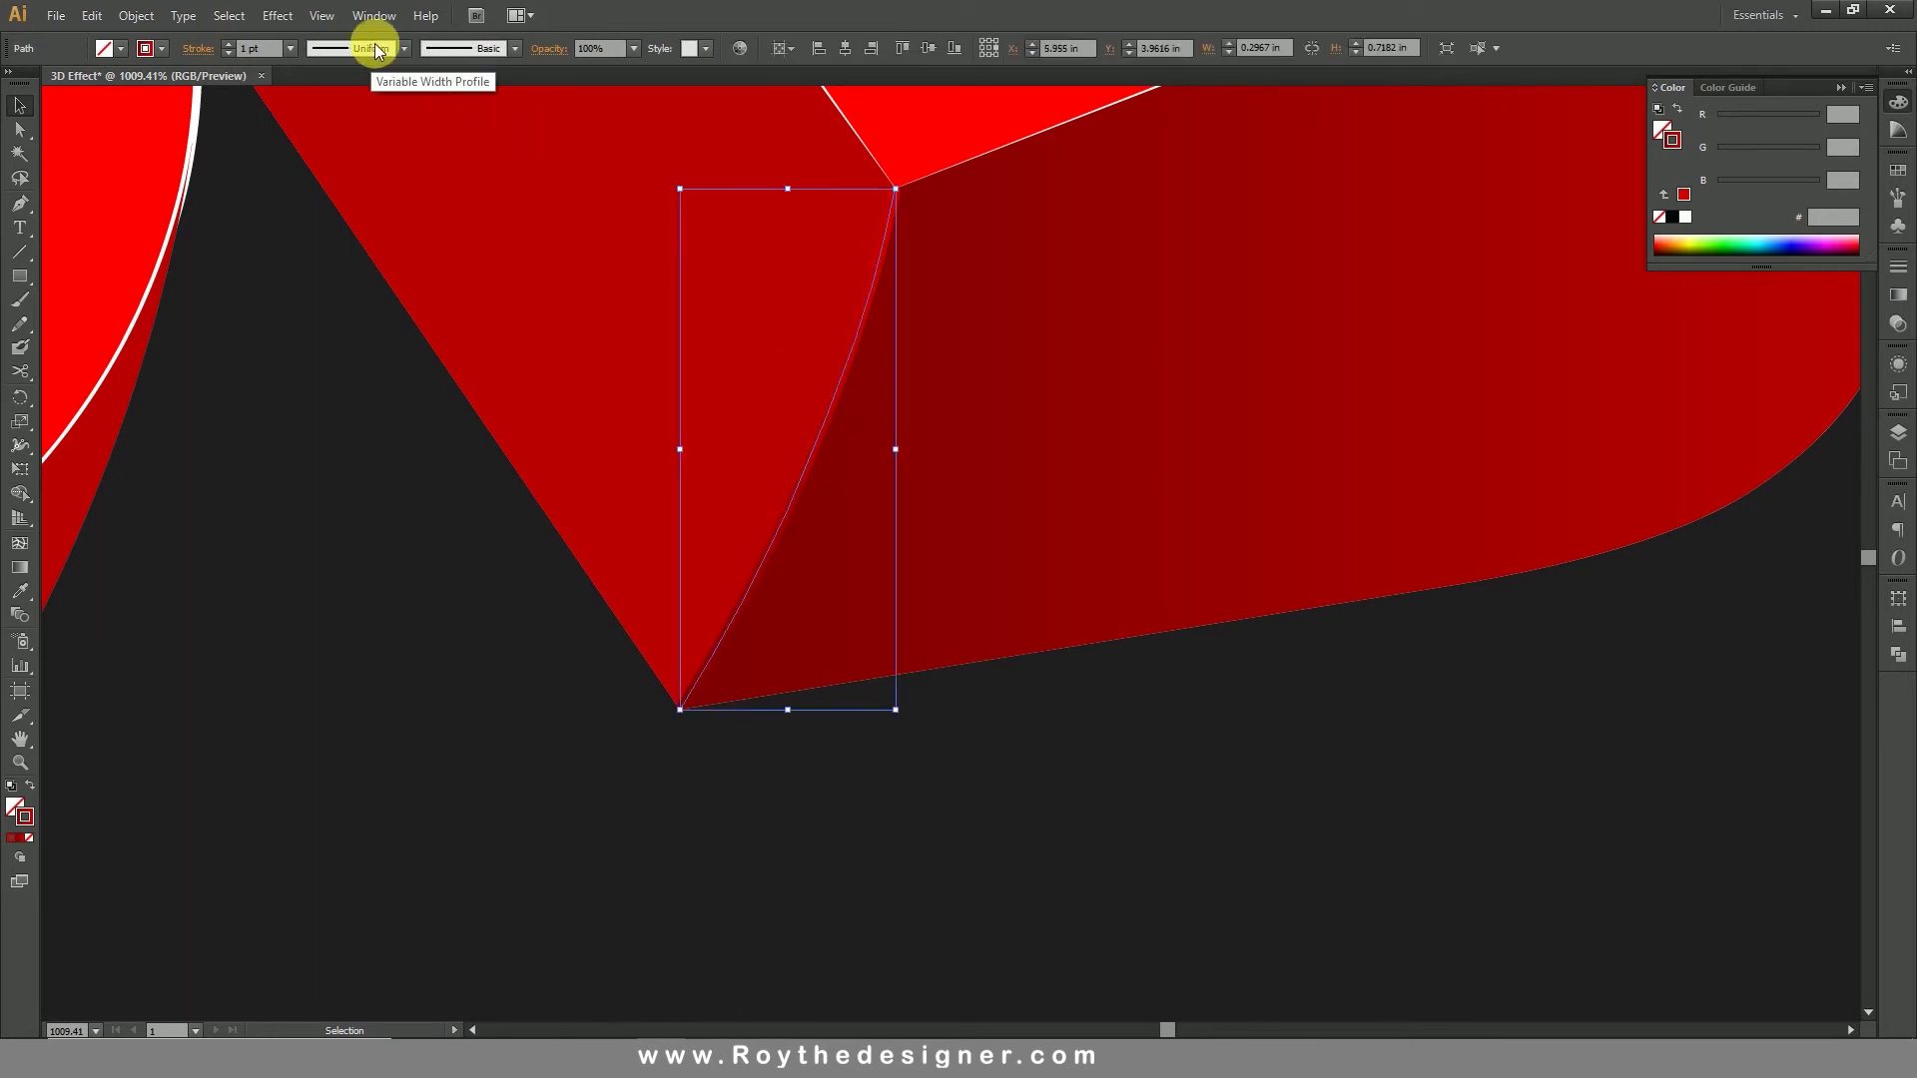
left_click(403, 50)
left_click(374, 100)
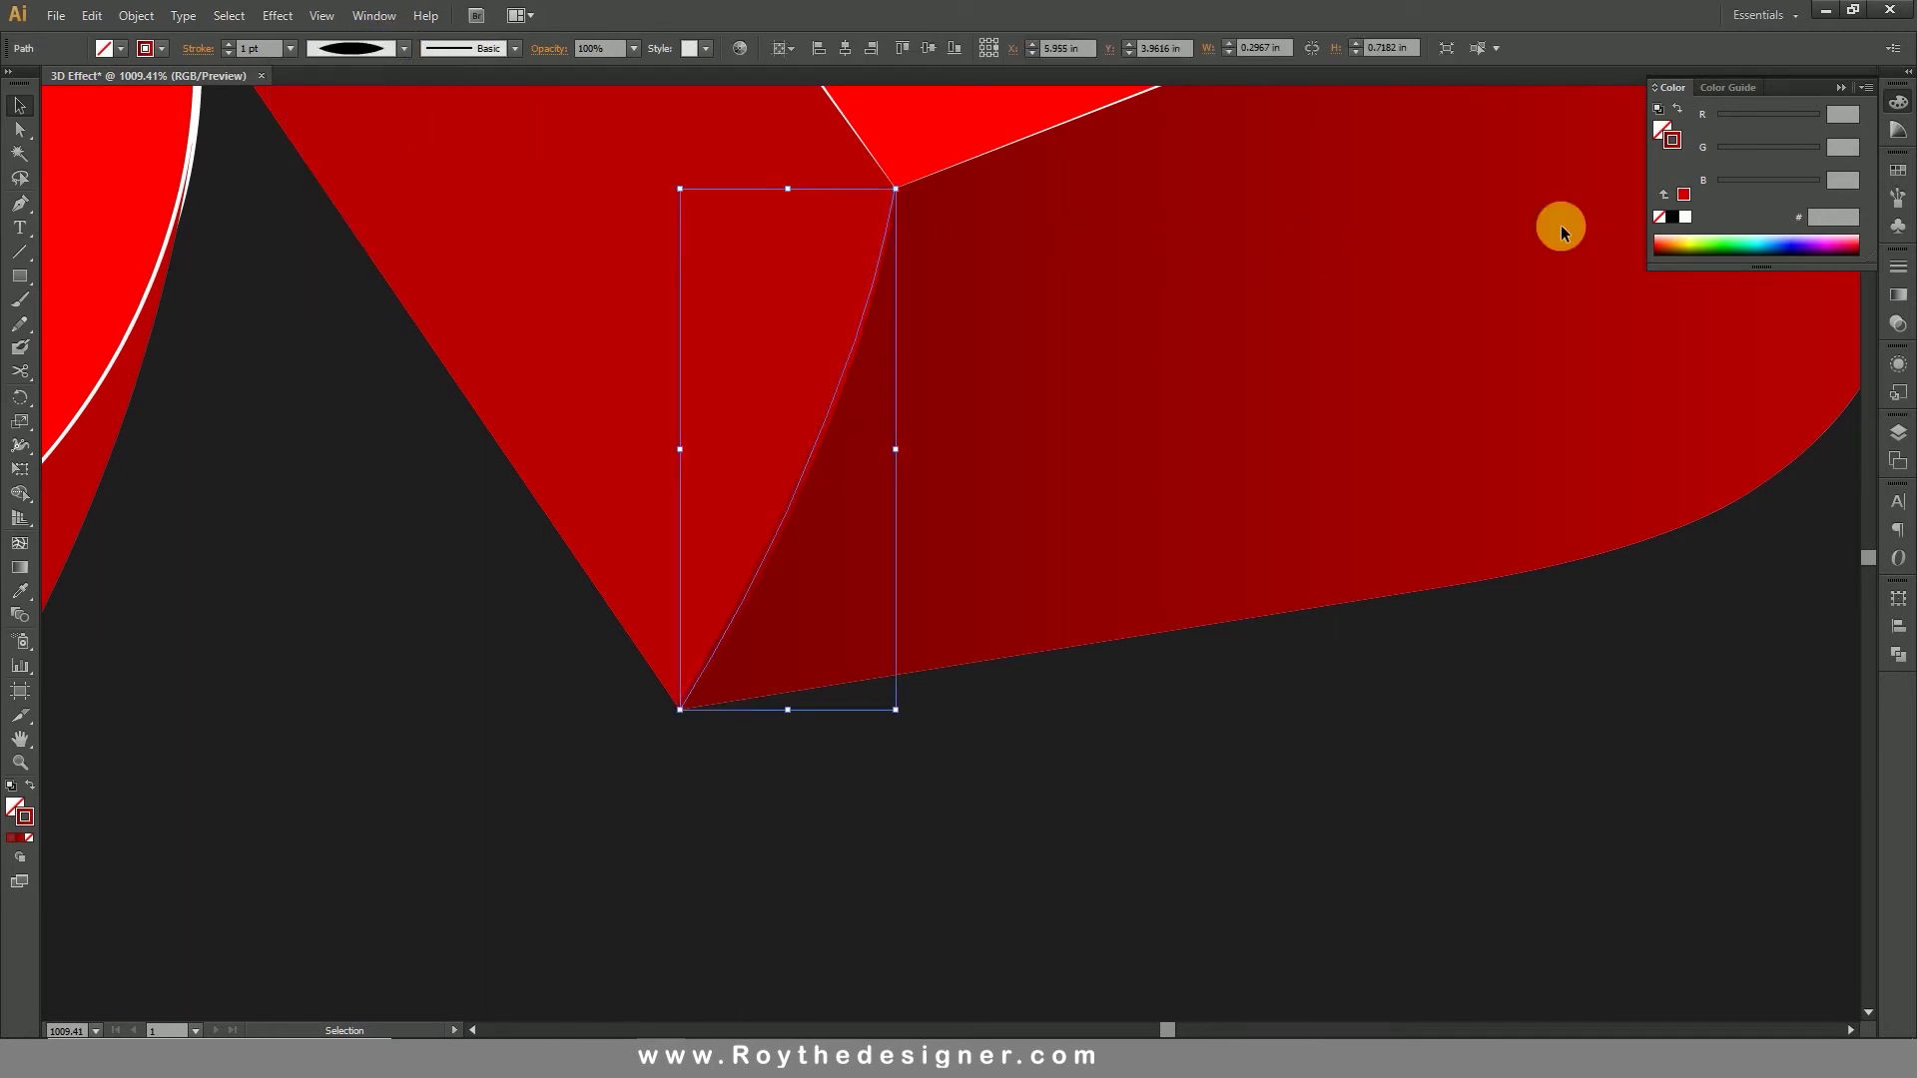
left_click(1692, 225)
left_click(1198, 680)
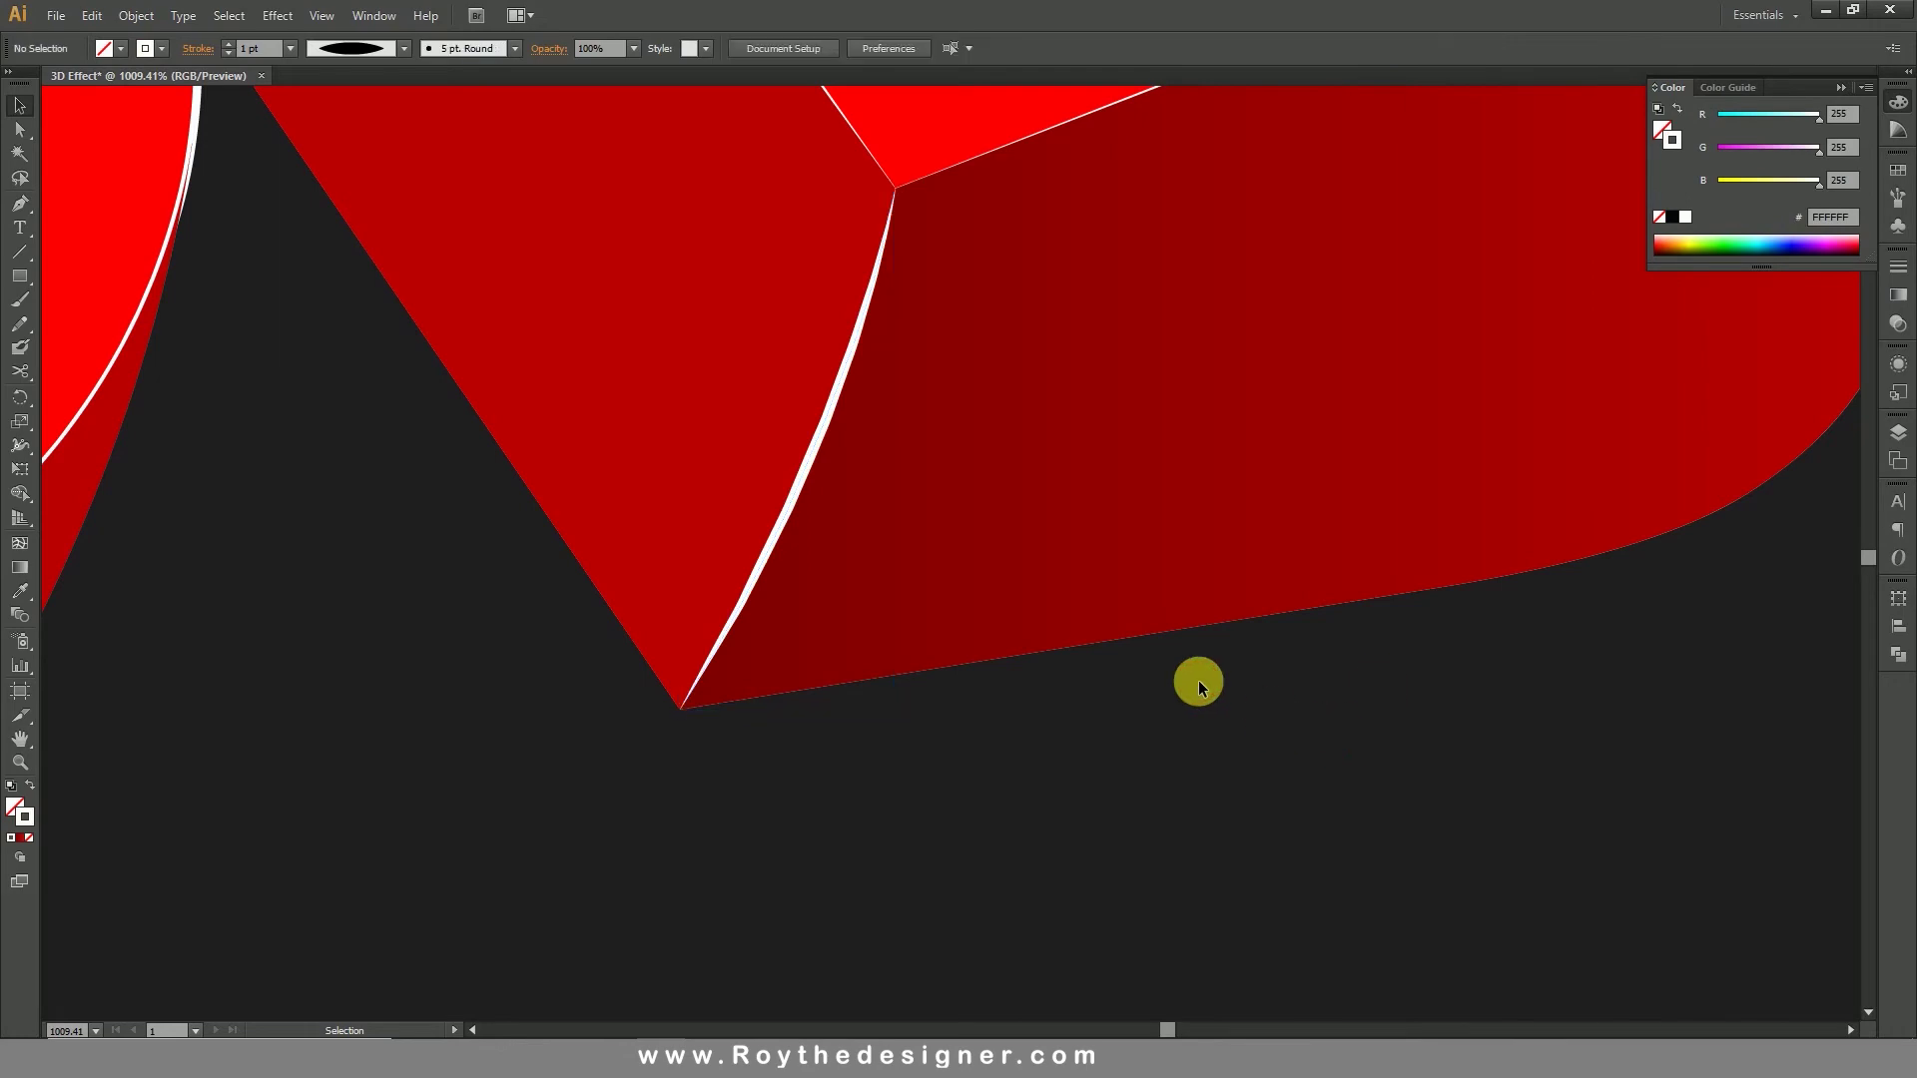
Step: Recolor the grey side sliver in the right-hand notch of the "3" by sampling the dark red of its neighboring side face
left_click(799, 518, "ctrl+alt")
left_click(975, 489, "ctrl+alt")
left_click(1015, 493, "ctrl+alt")
left_click(1018, 492, "ctrl+alt")
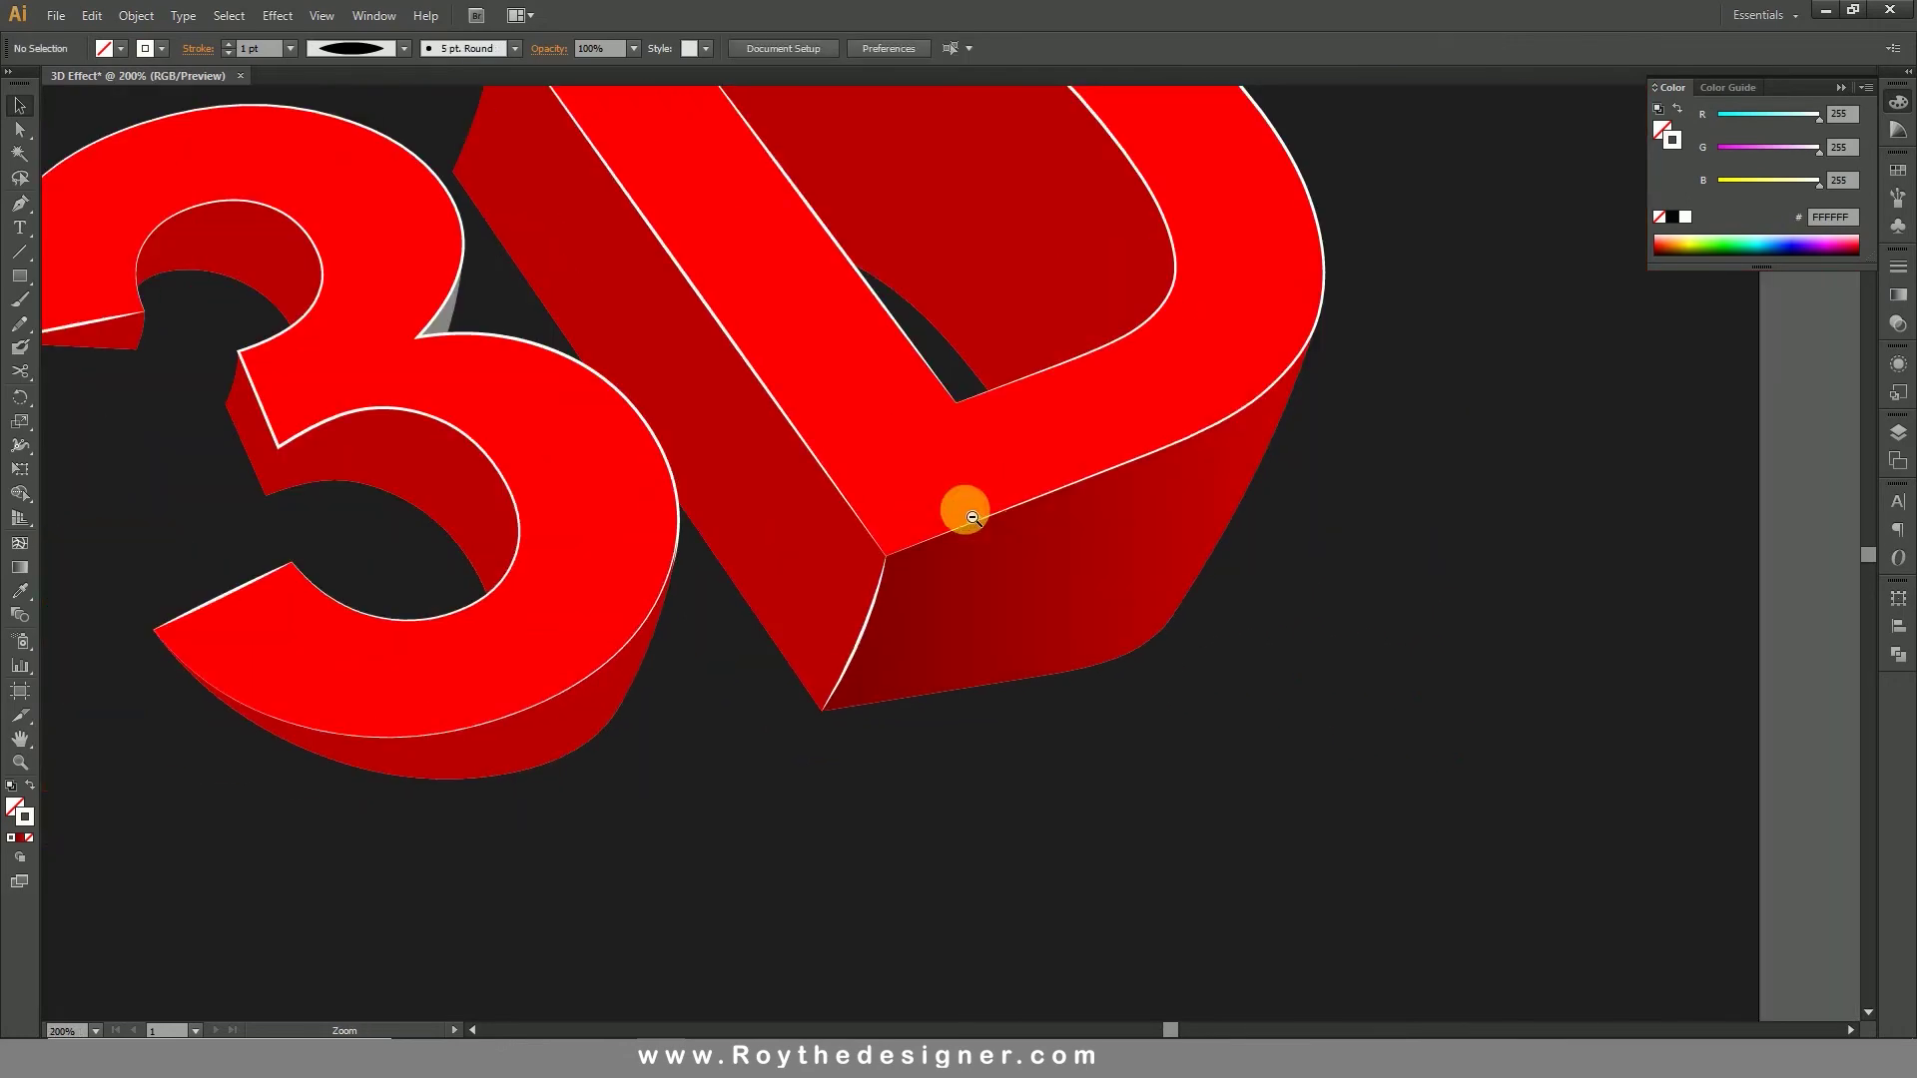
left_click(965, 510, "ctrl+alt")
left_click_drag(1073, 563, 1115, 675)
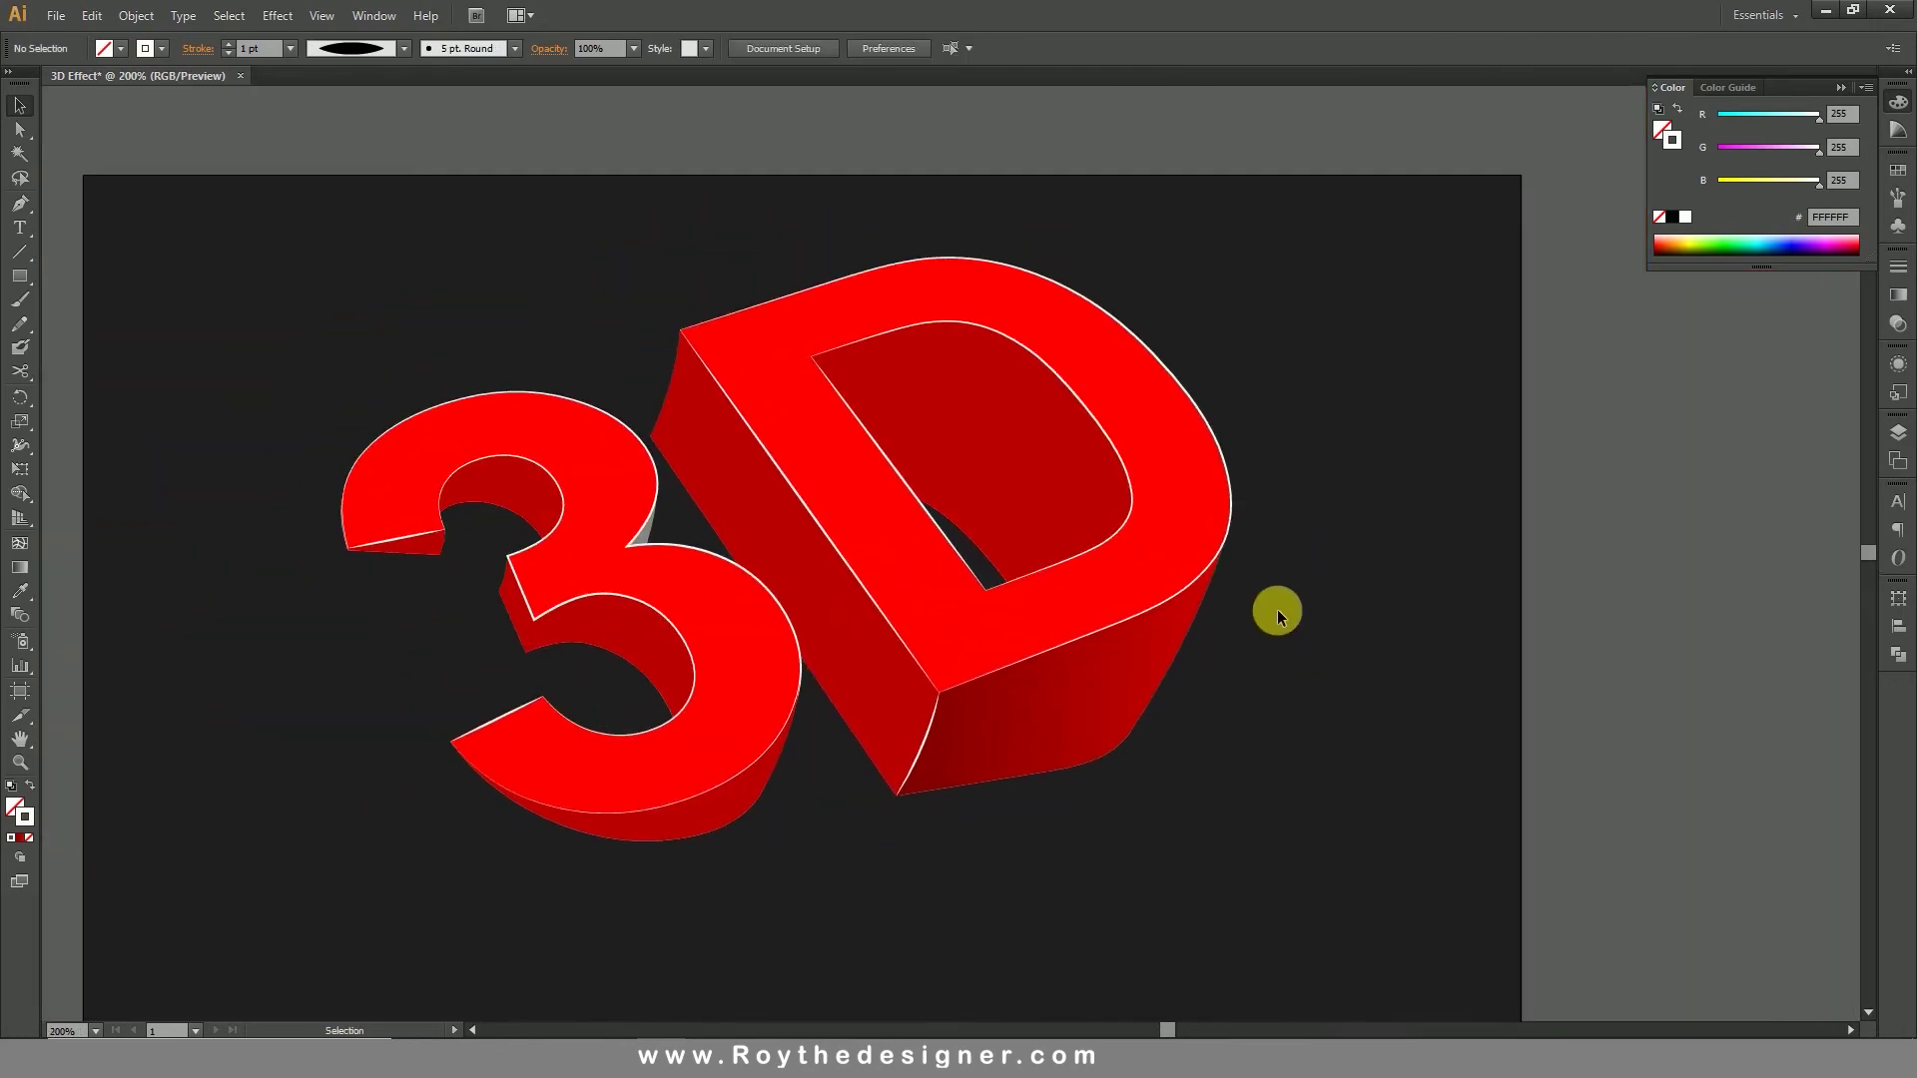
left_click_drag(849, 863, 864, 834)
left_click_drag(366, 432, 1226, 904)
left_click(895, 668, "alt")
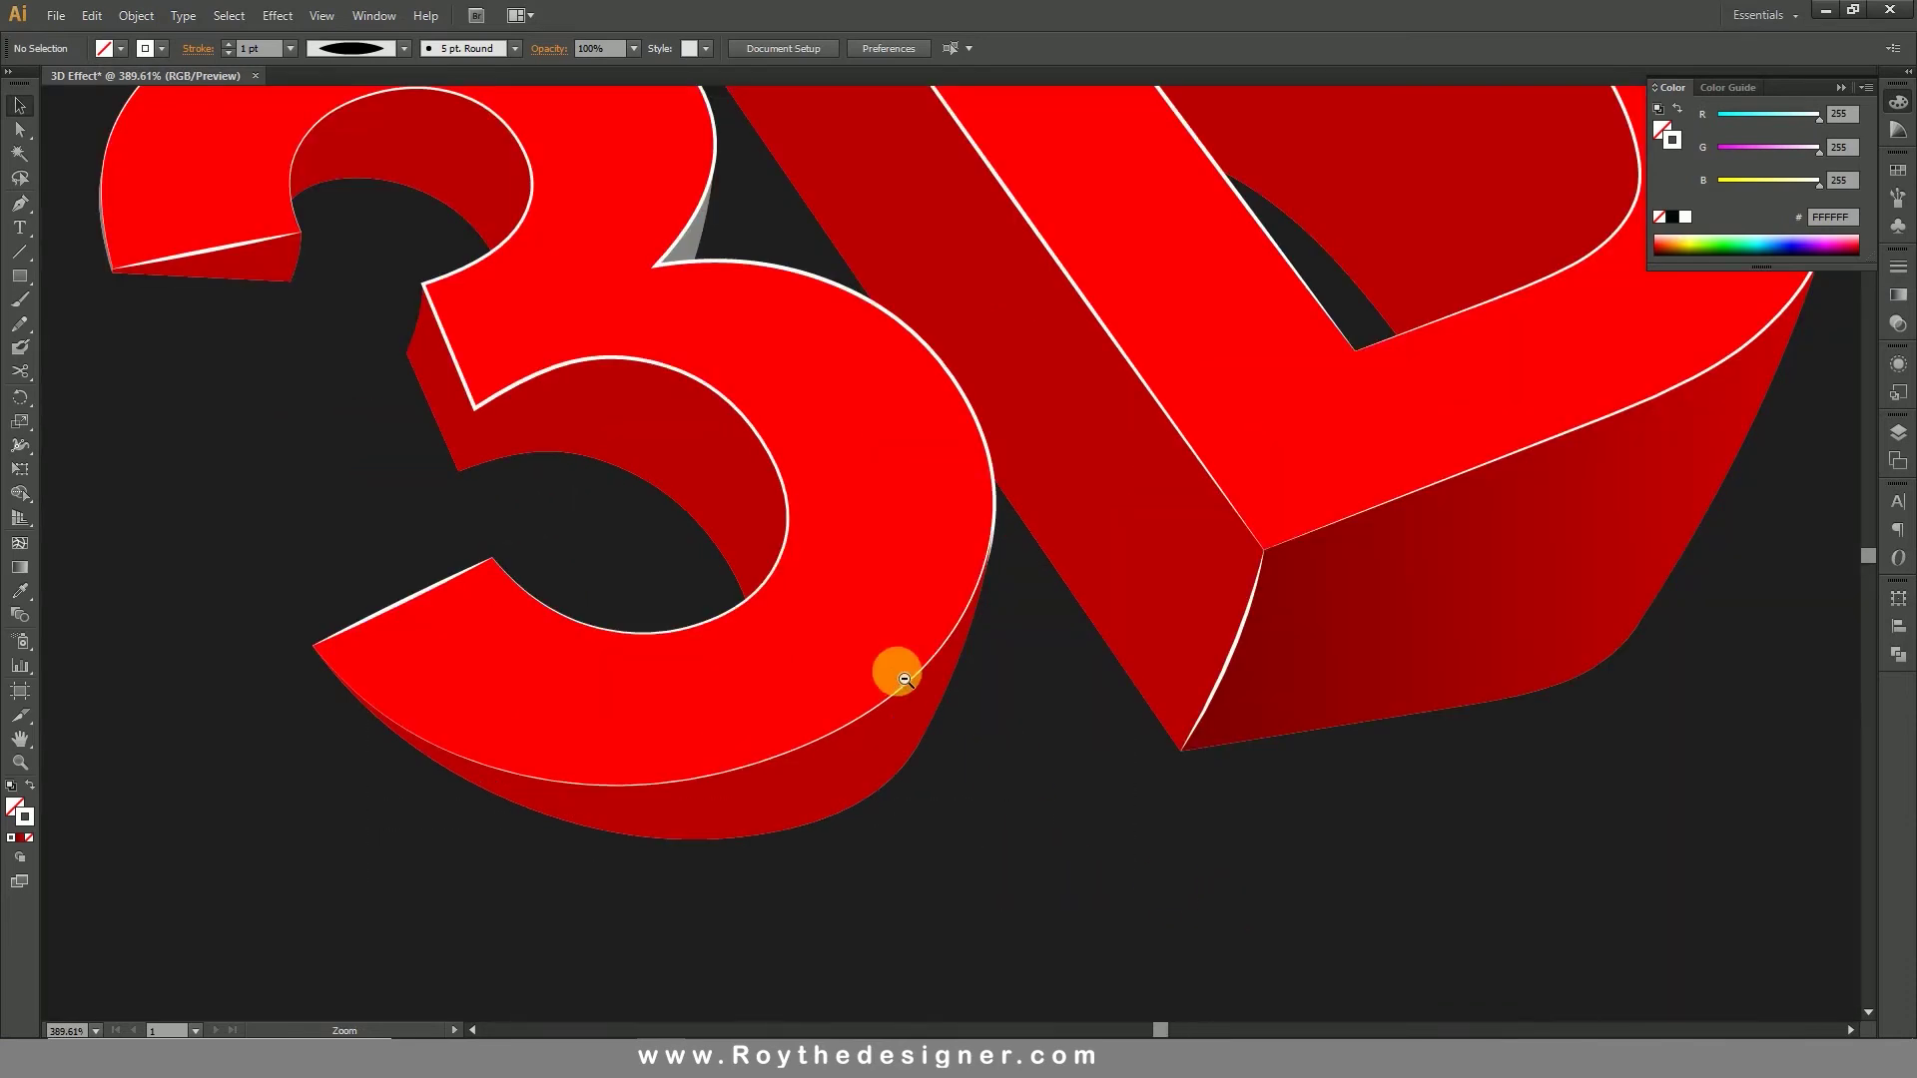
left_click(993, 505, "alt")
left_click_drag(732, 274, 923, 519)
left_click(894, 542)
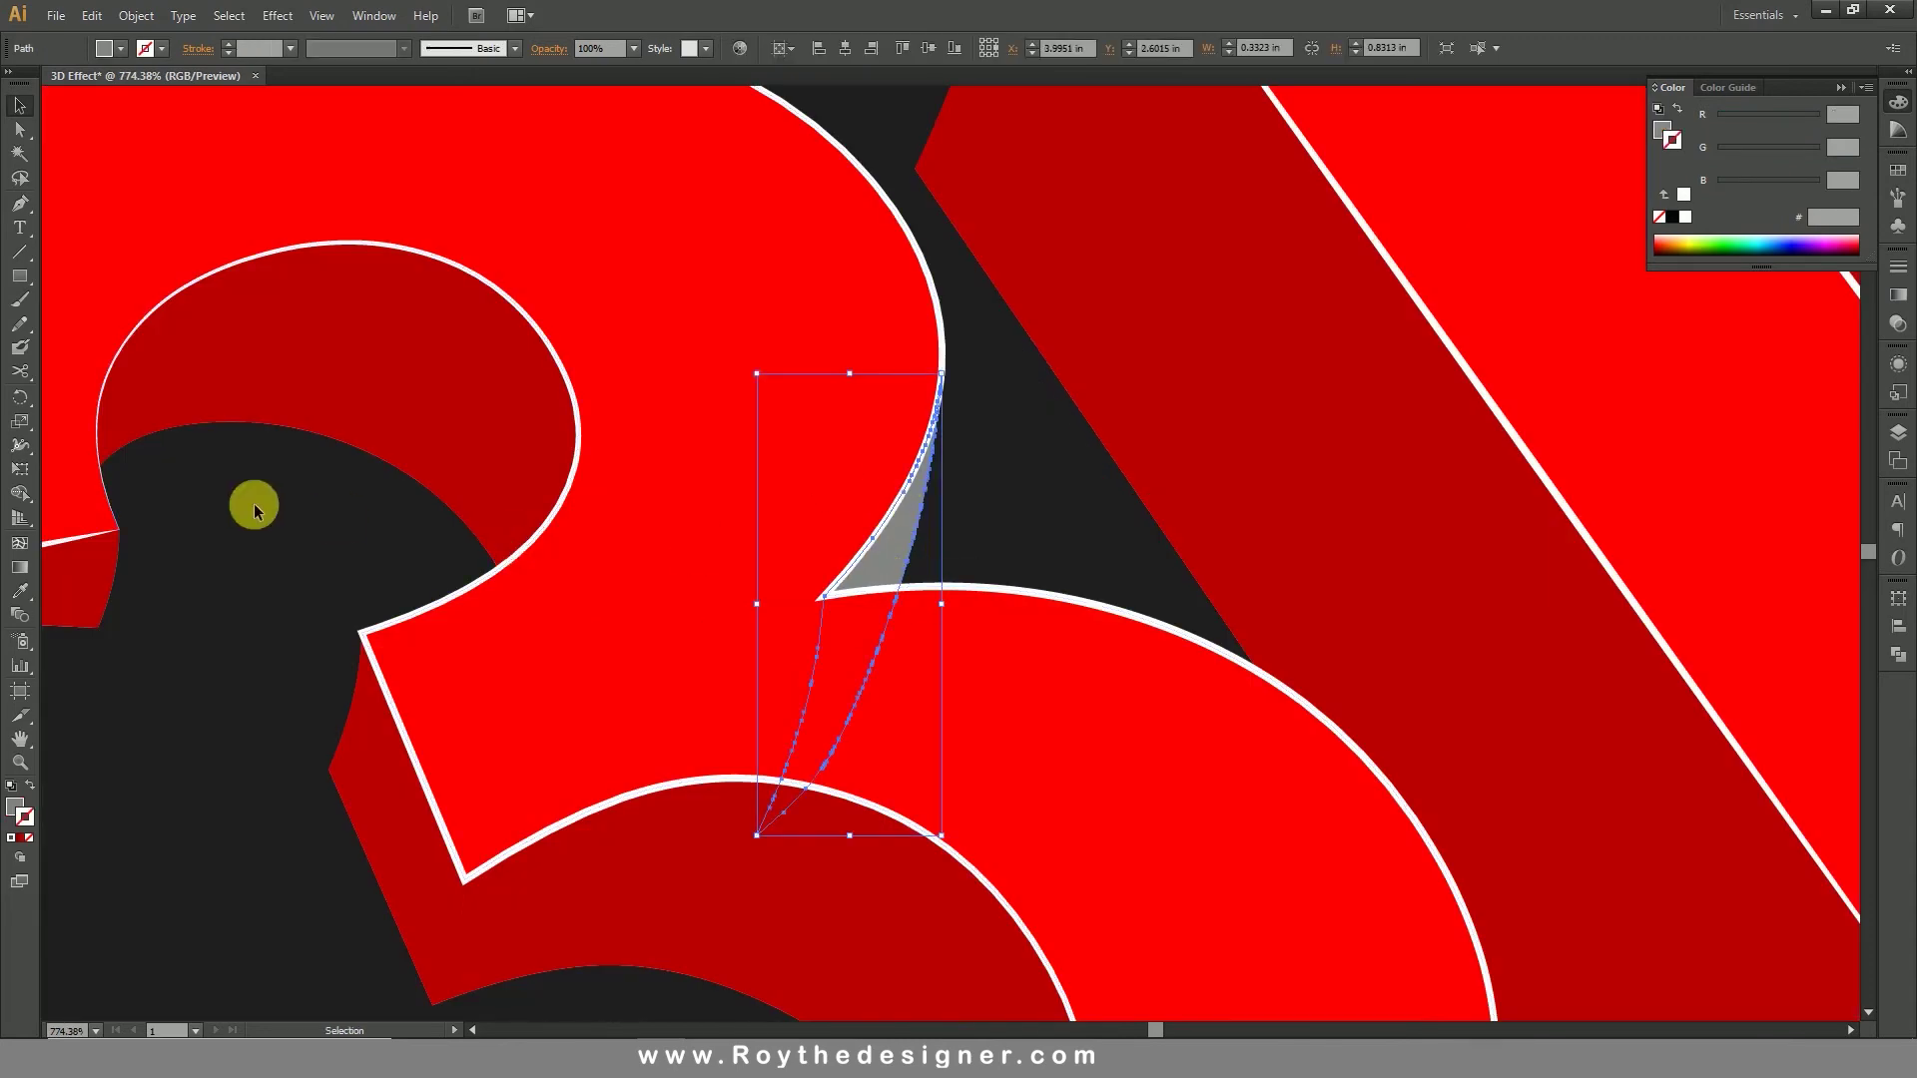
left_click(21, 597)
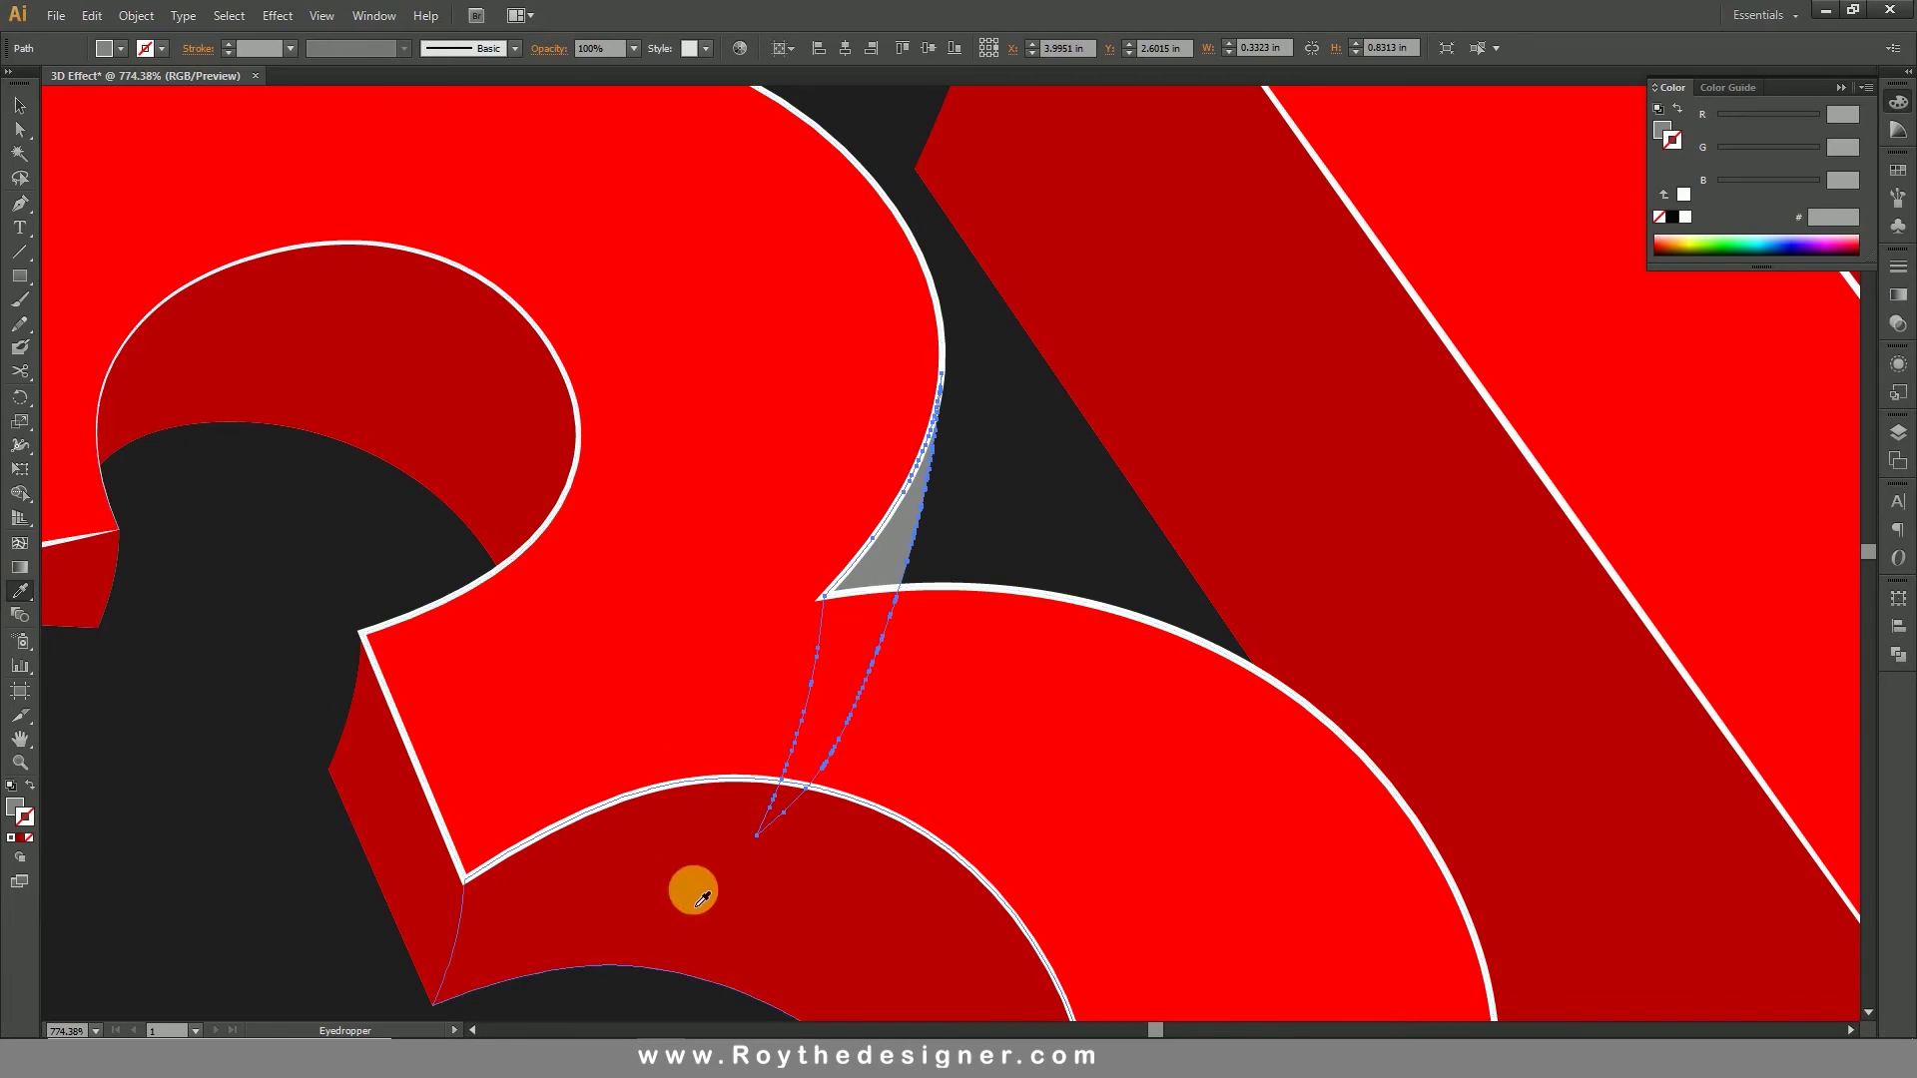
left_click(729, 901)
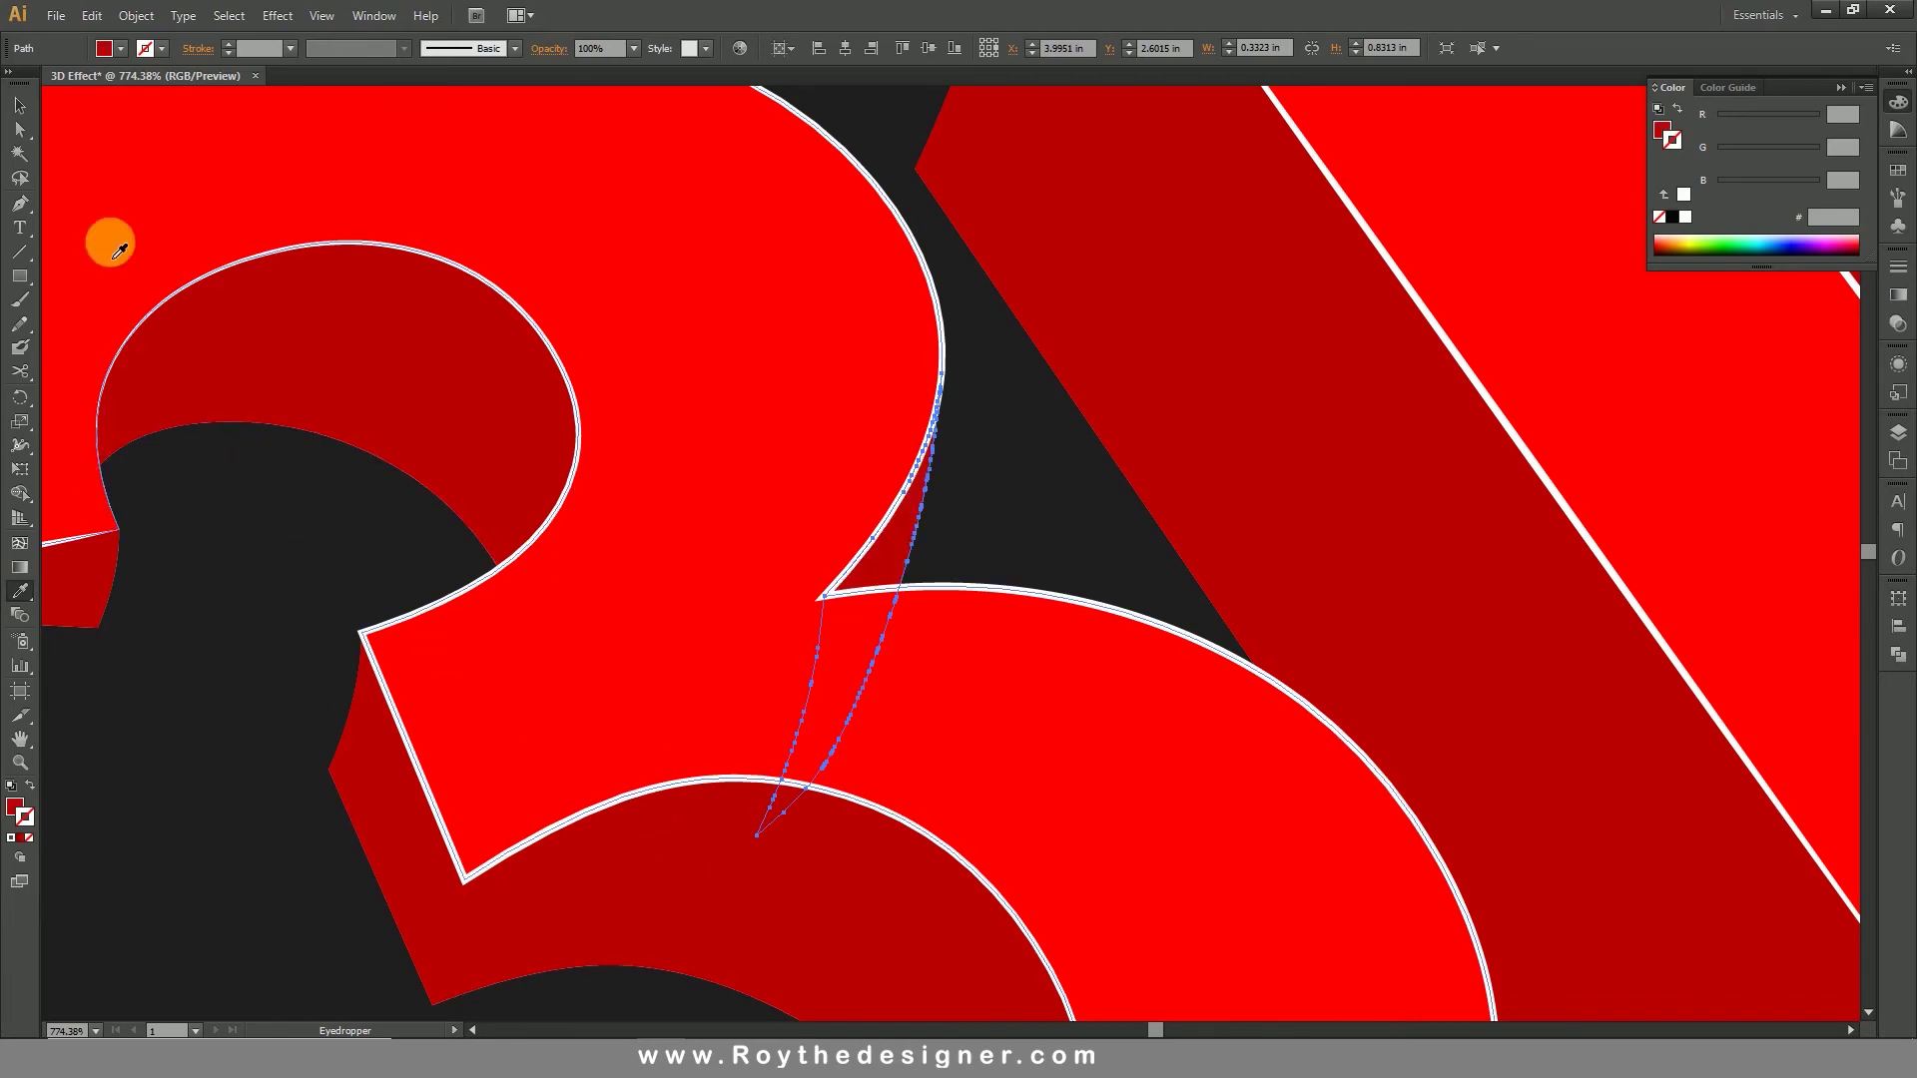
left_click(20, 107)
left_click(1035, 495)
Step: Unlock all locked objects and select only the dark background rectangle
left_click(1035, 496, "ctrl+alt")
left_click(1144, 581, "ctrl+alt")
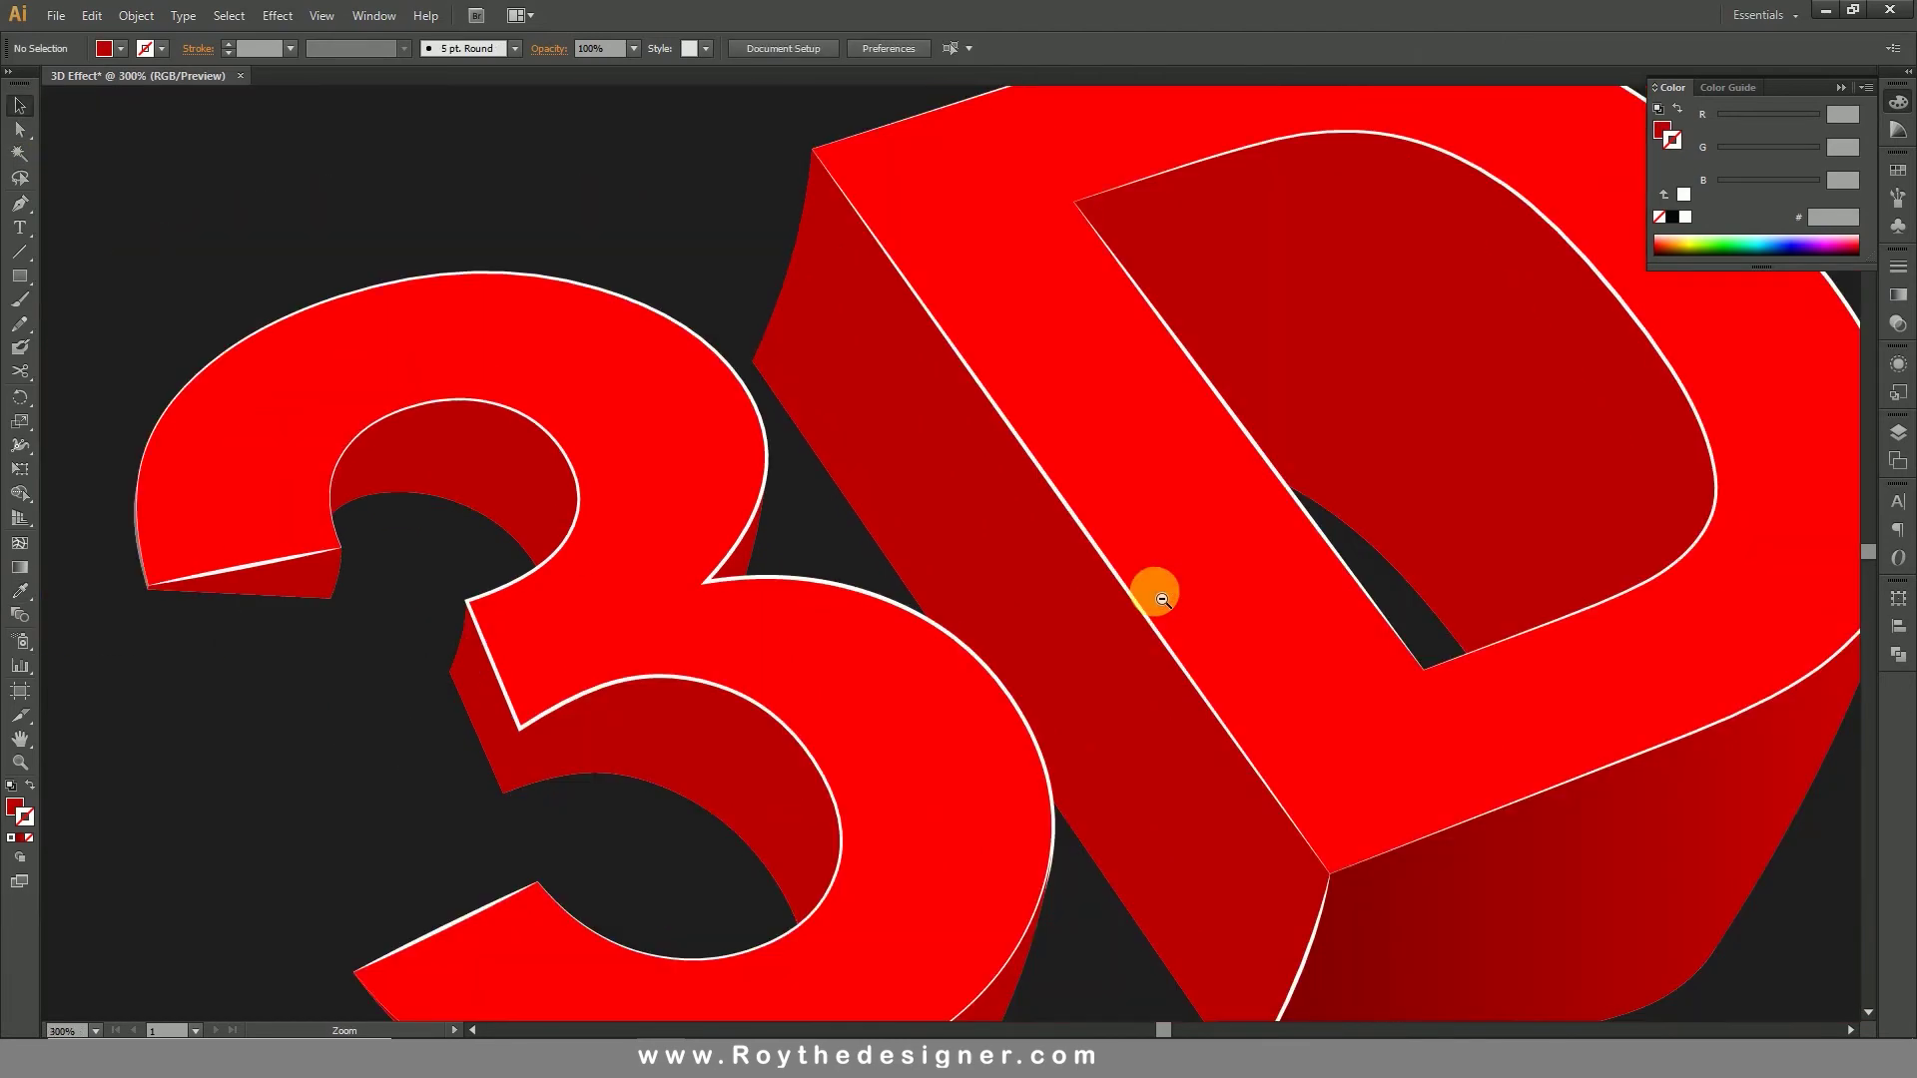
left_click(1155, 586, "ctrl+alt")
left_click(1155, 586, "ctrl+alt")
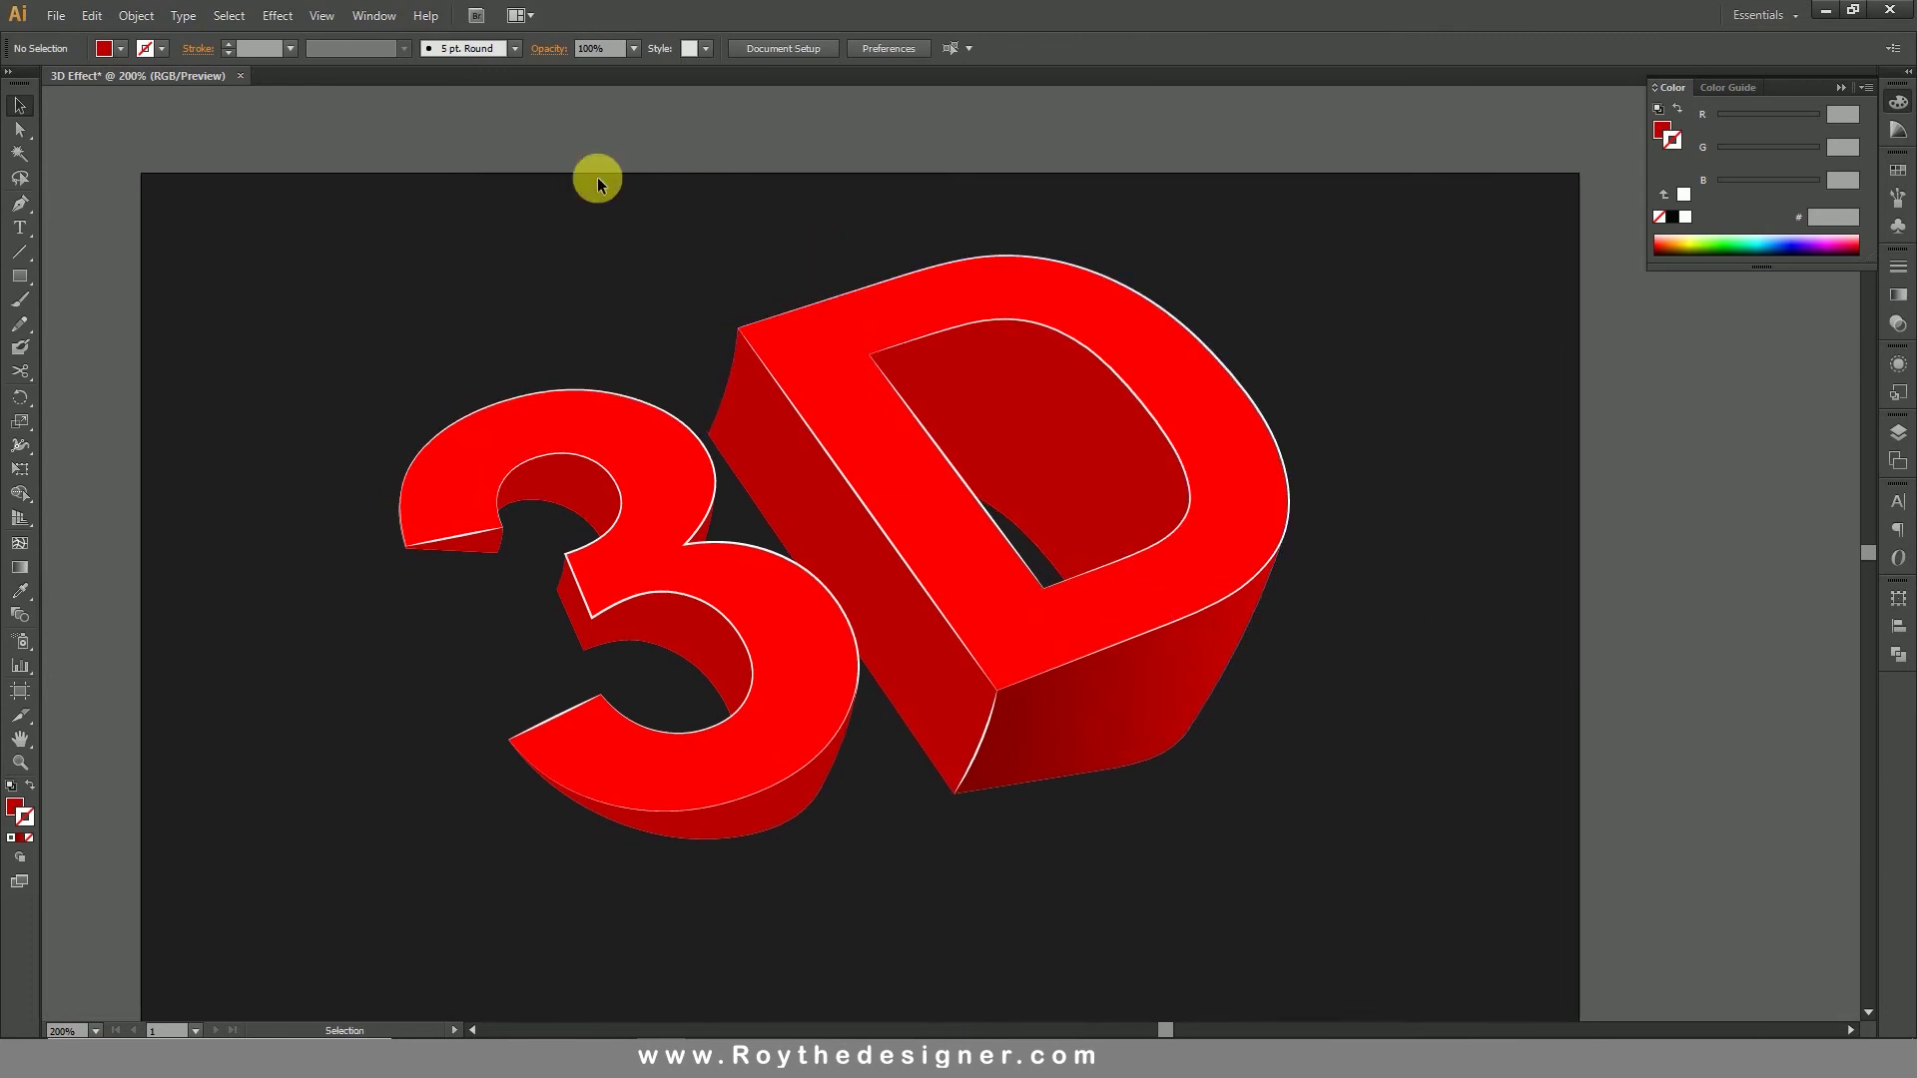
left_click(135, 15)
left_click(295, 155)
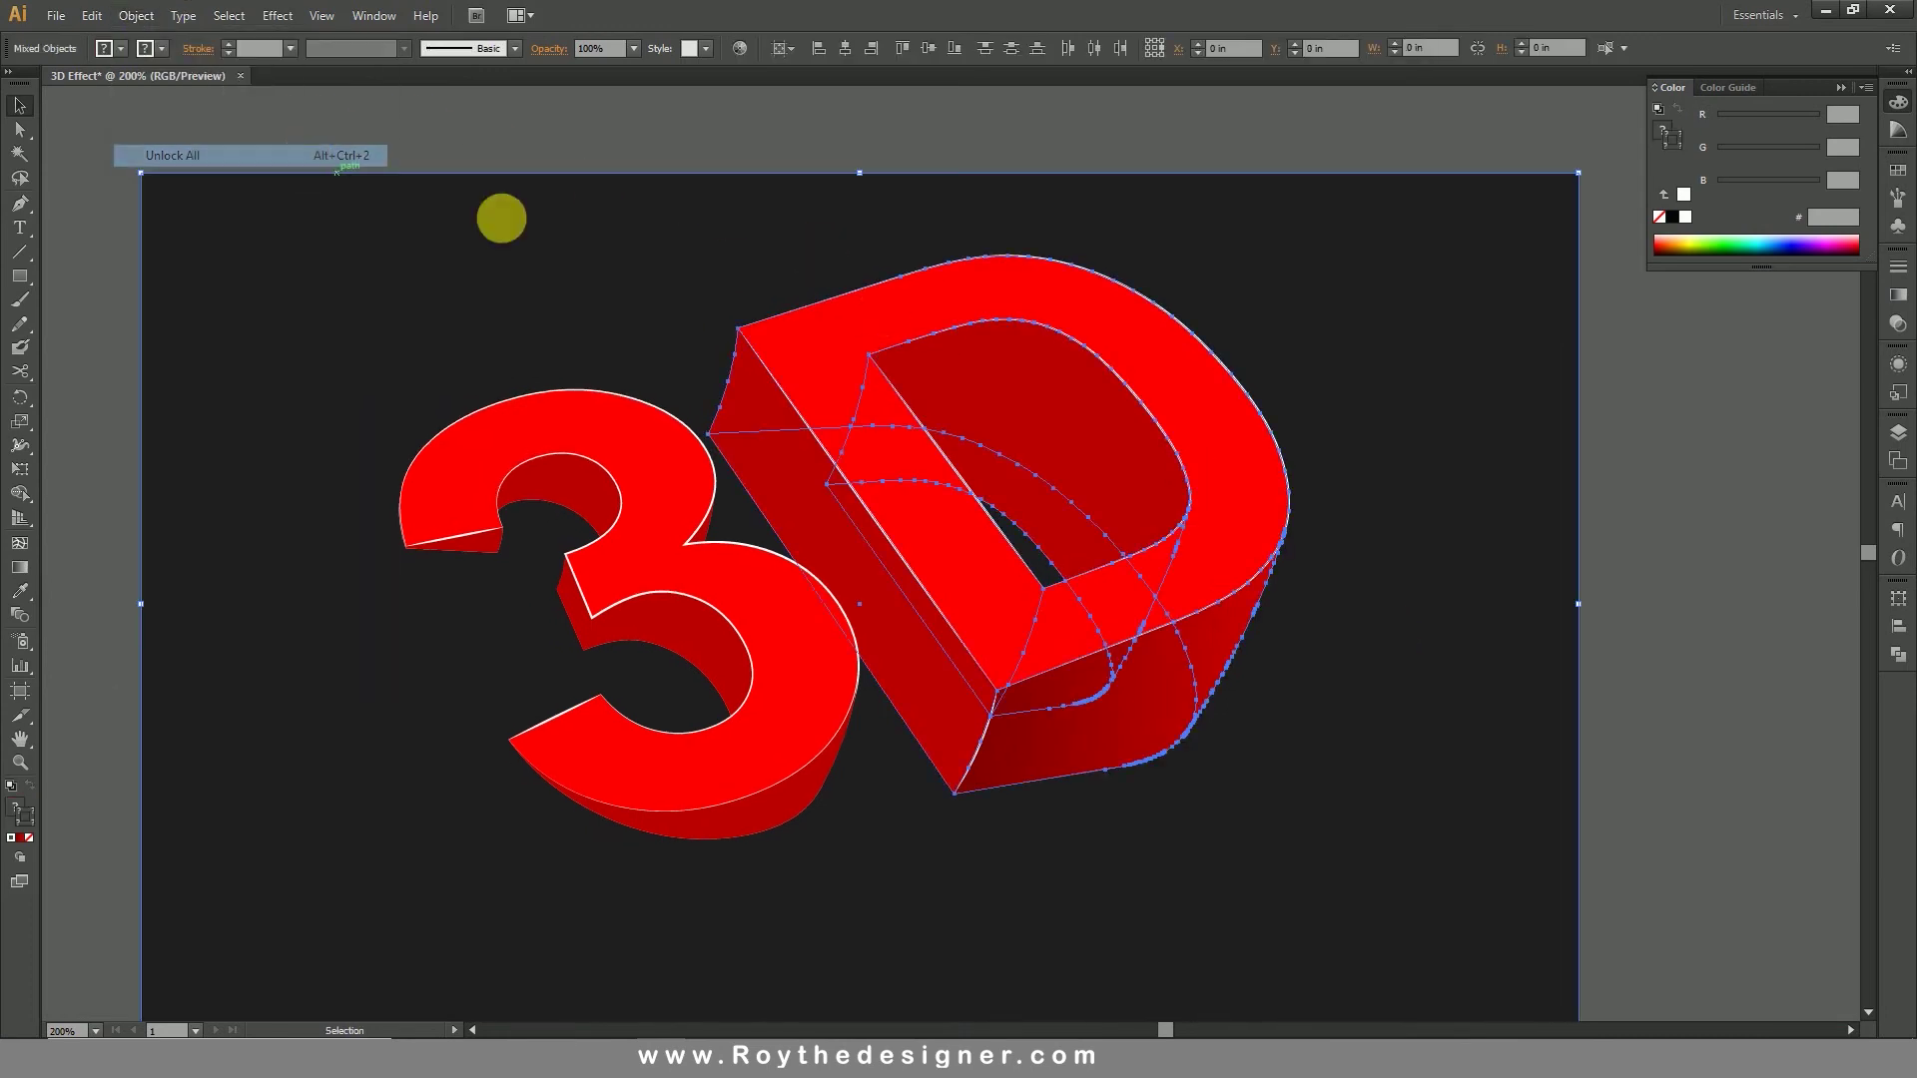
left_click_drag(1647, 505, 1538, 609)
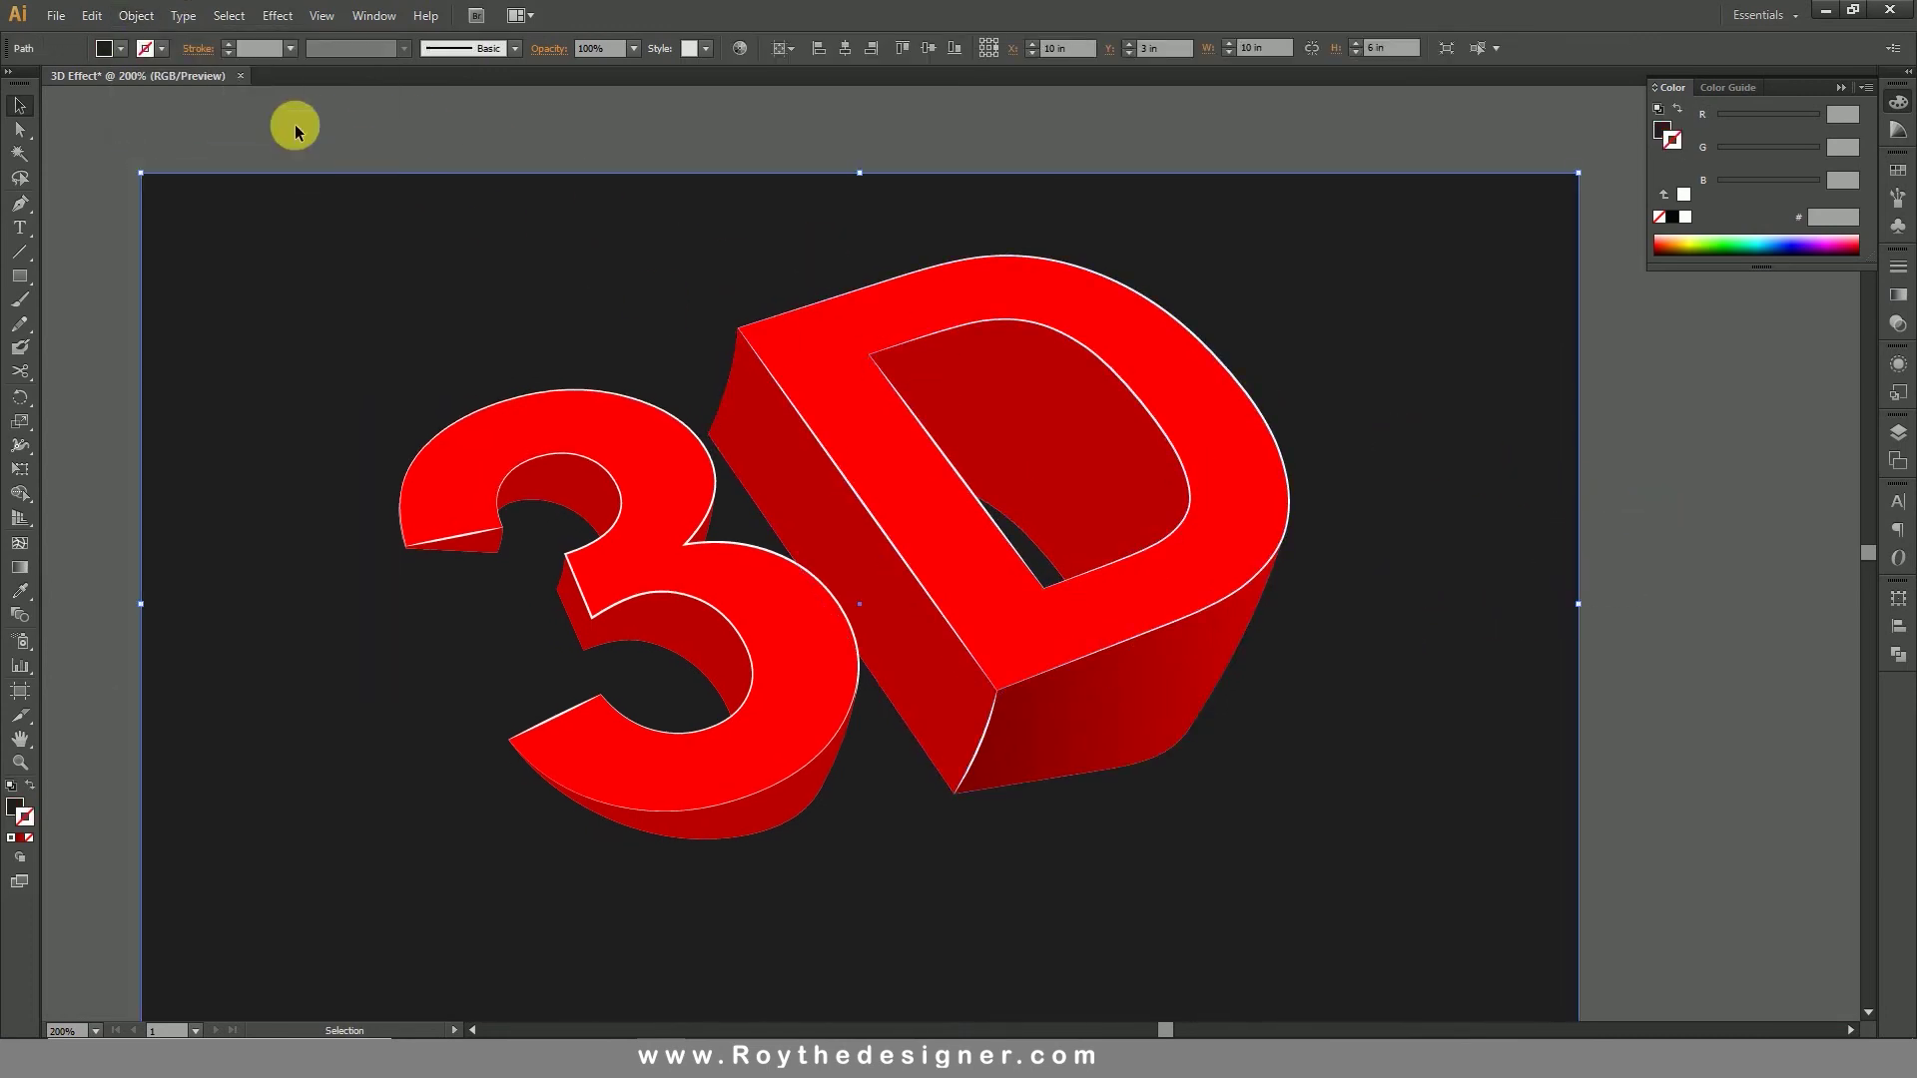
Step: Hide the dark background rectangle and show all hidden artwork again
left_click(136, 15)
mouse_move(189, 180)
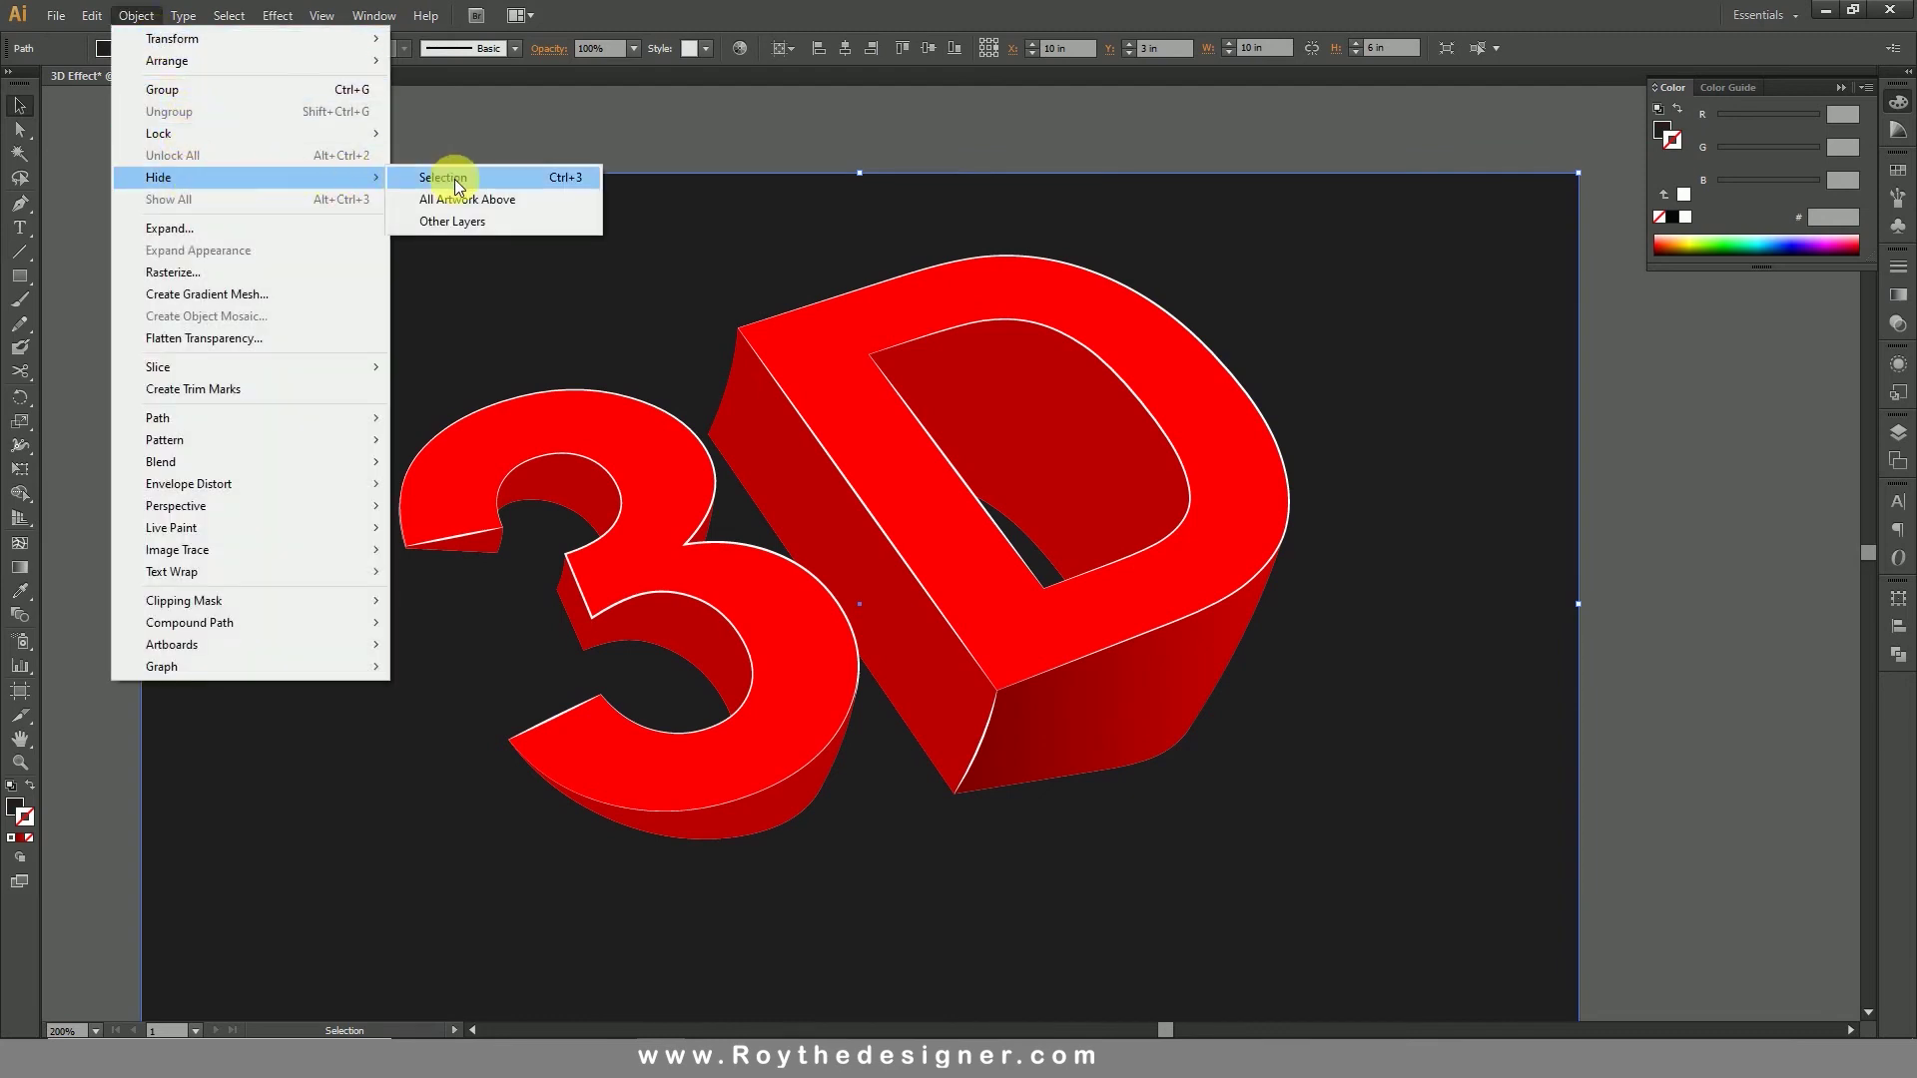
left_click(429, 177)
left_click(136, 15)
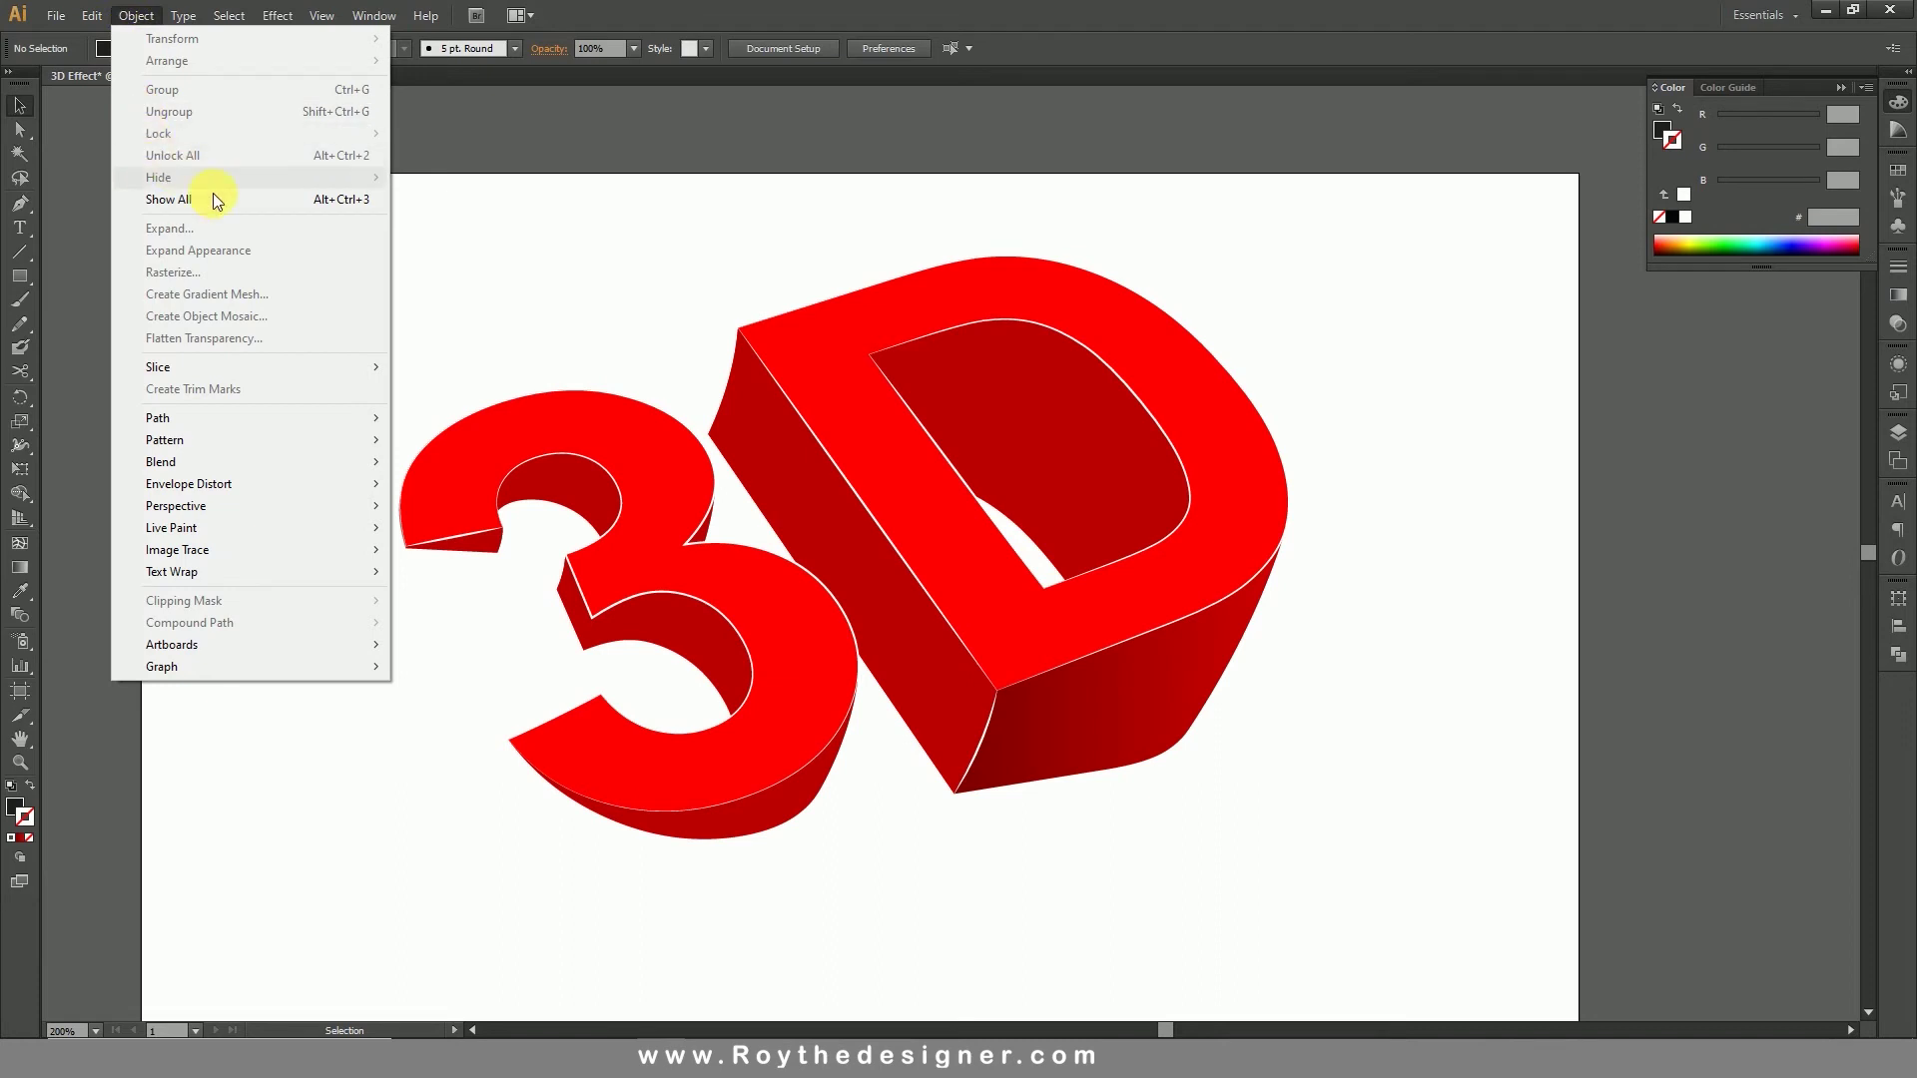
left_click(279, 199)
Step: Lock the selected dark background rectangle
left_click(136, 15)
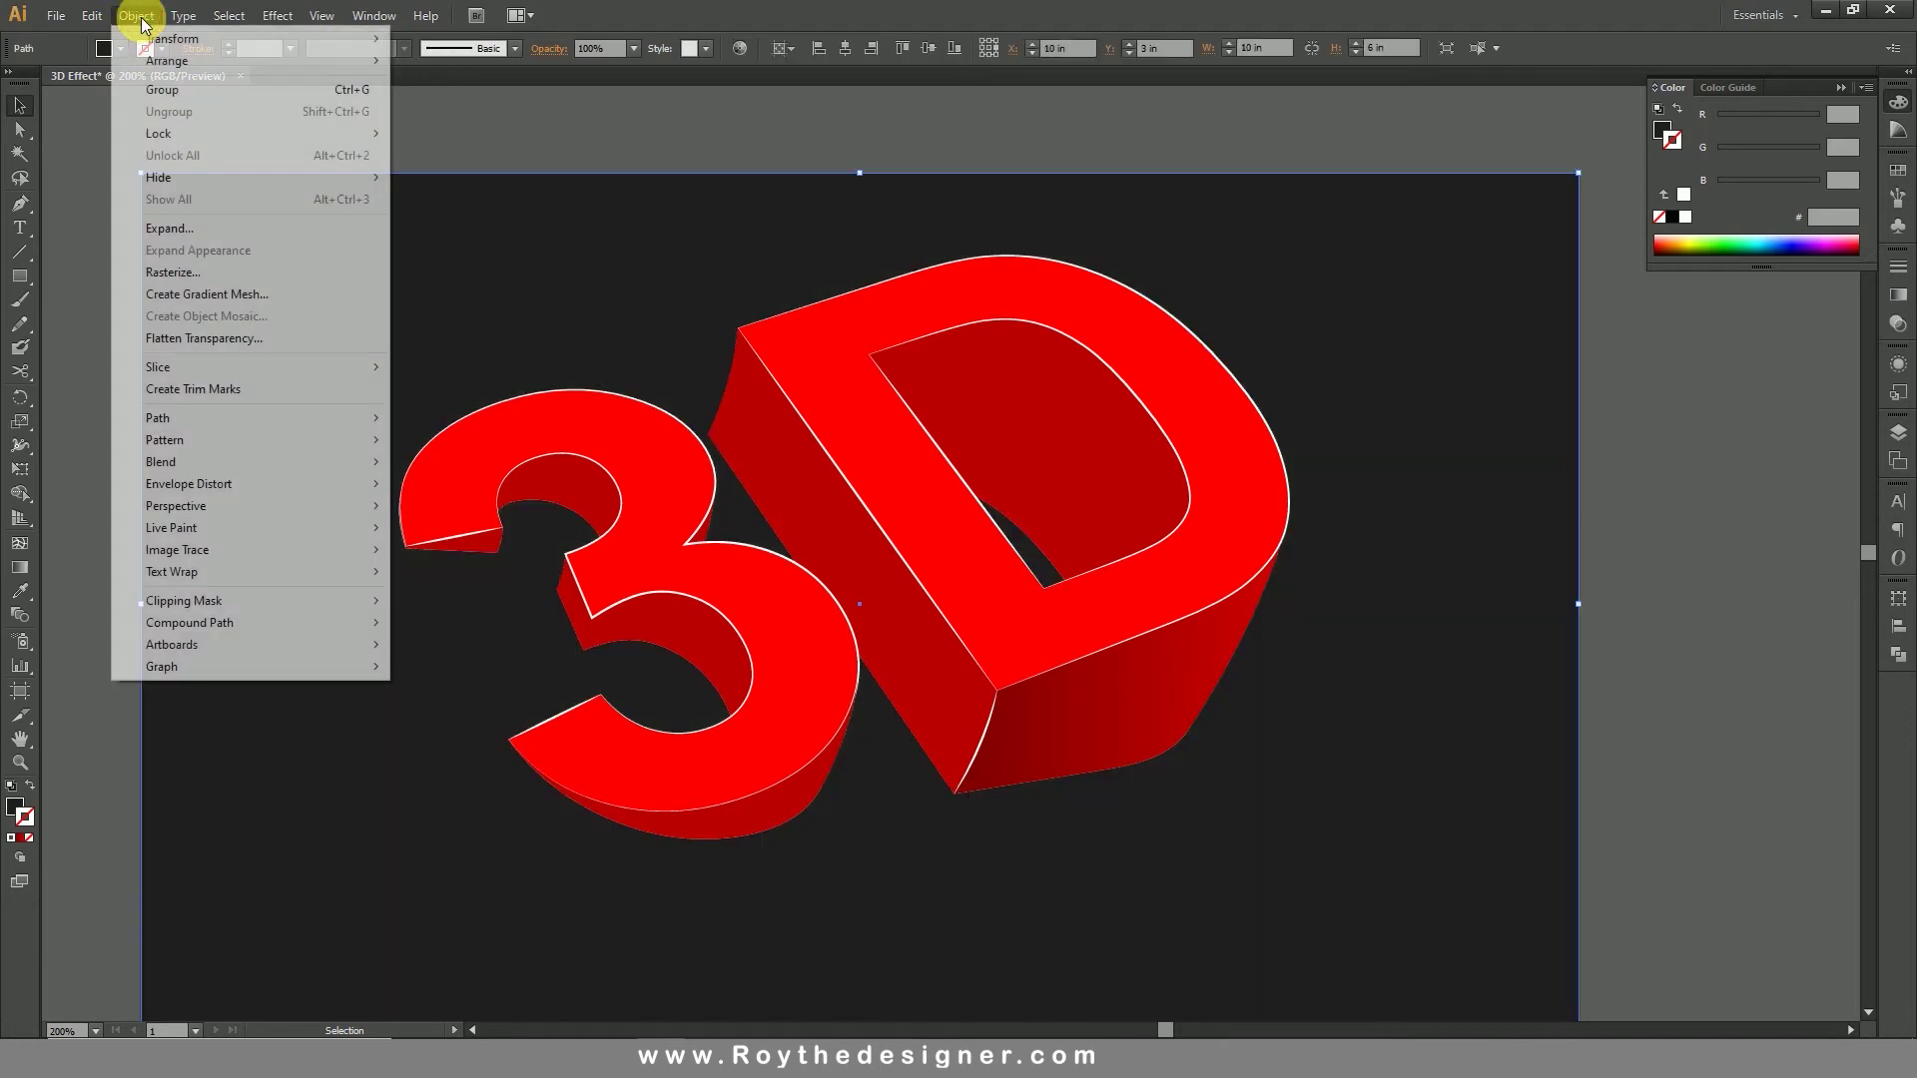
mouse_move(204, 135)
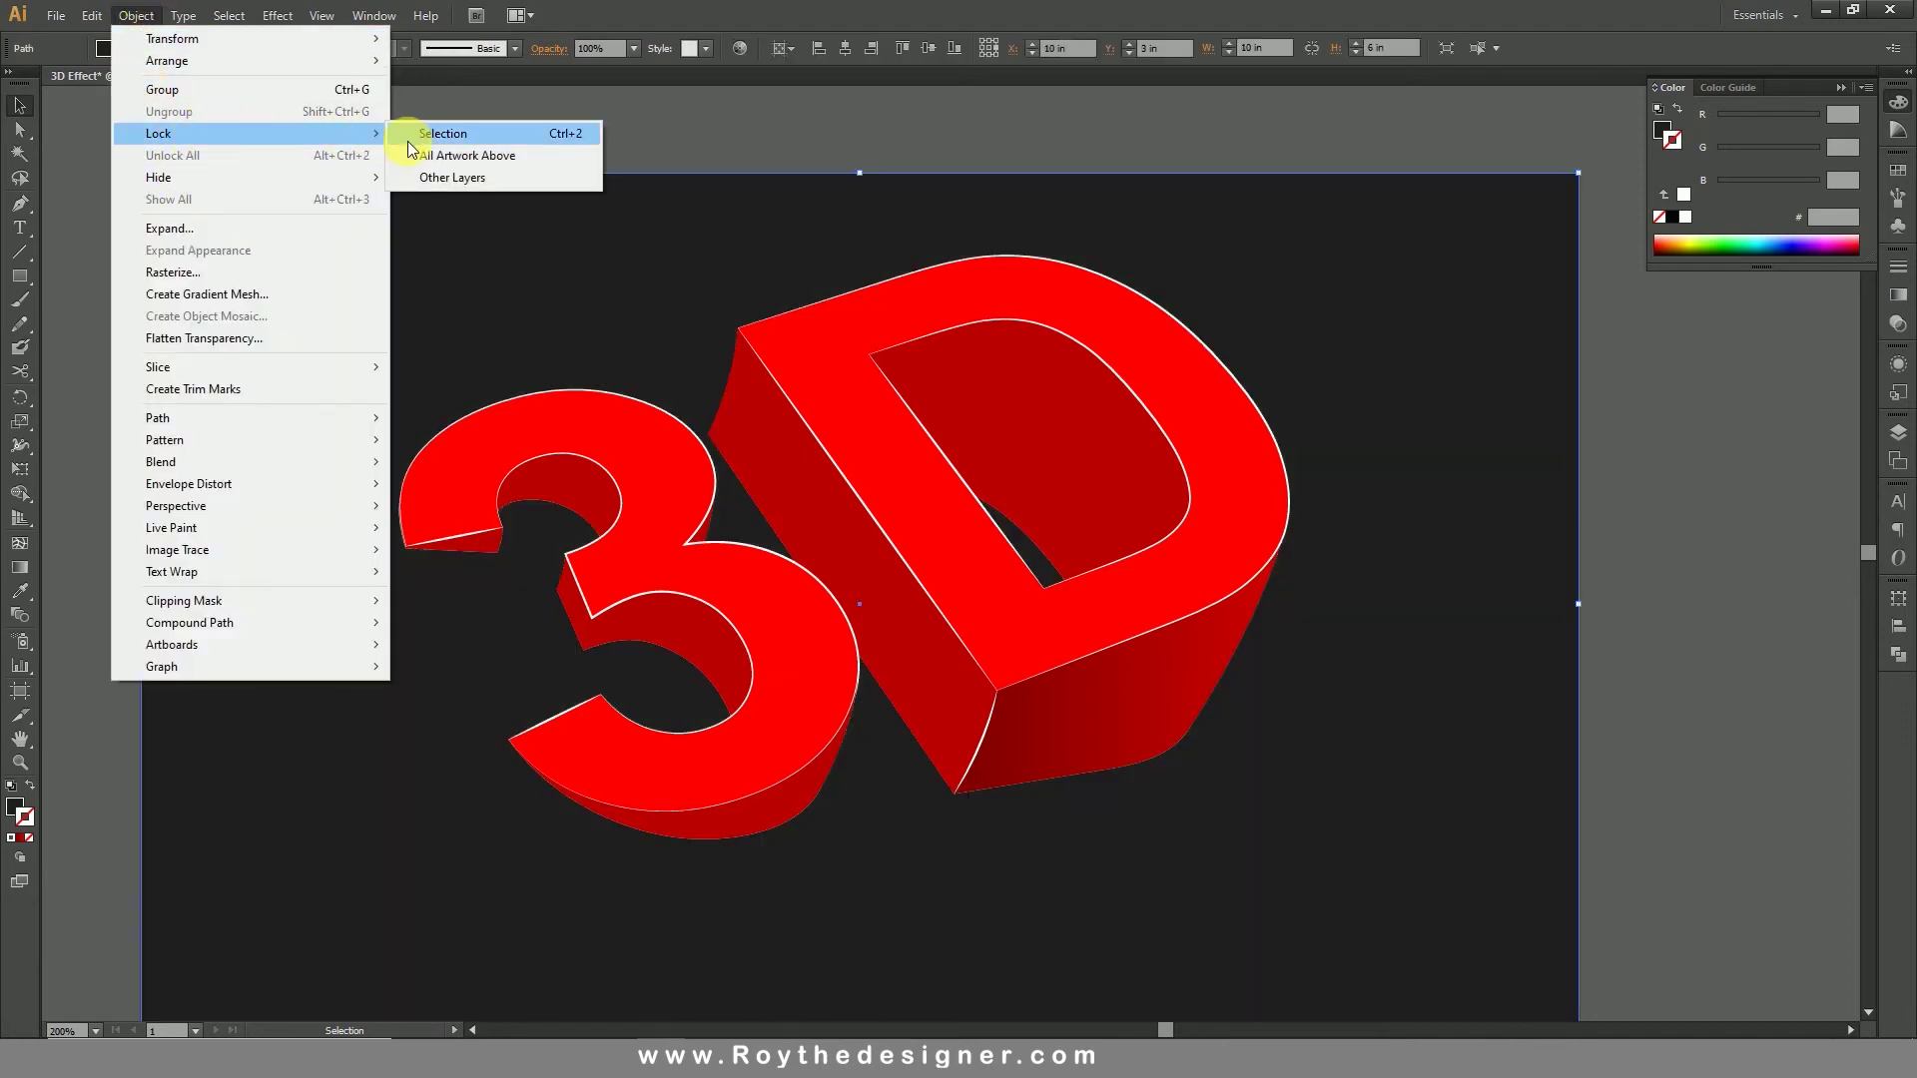
left_click(442, 138)
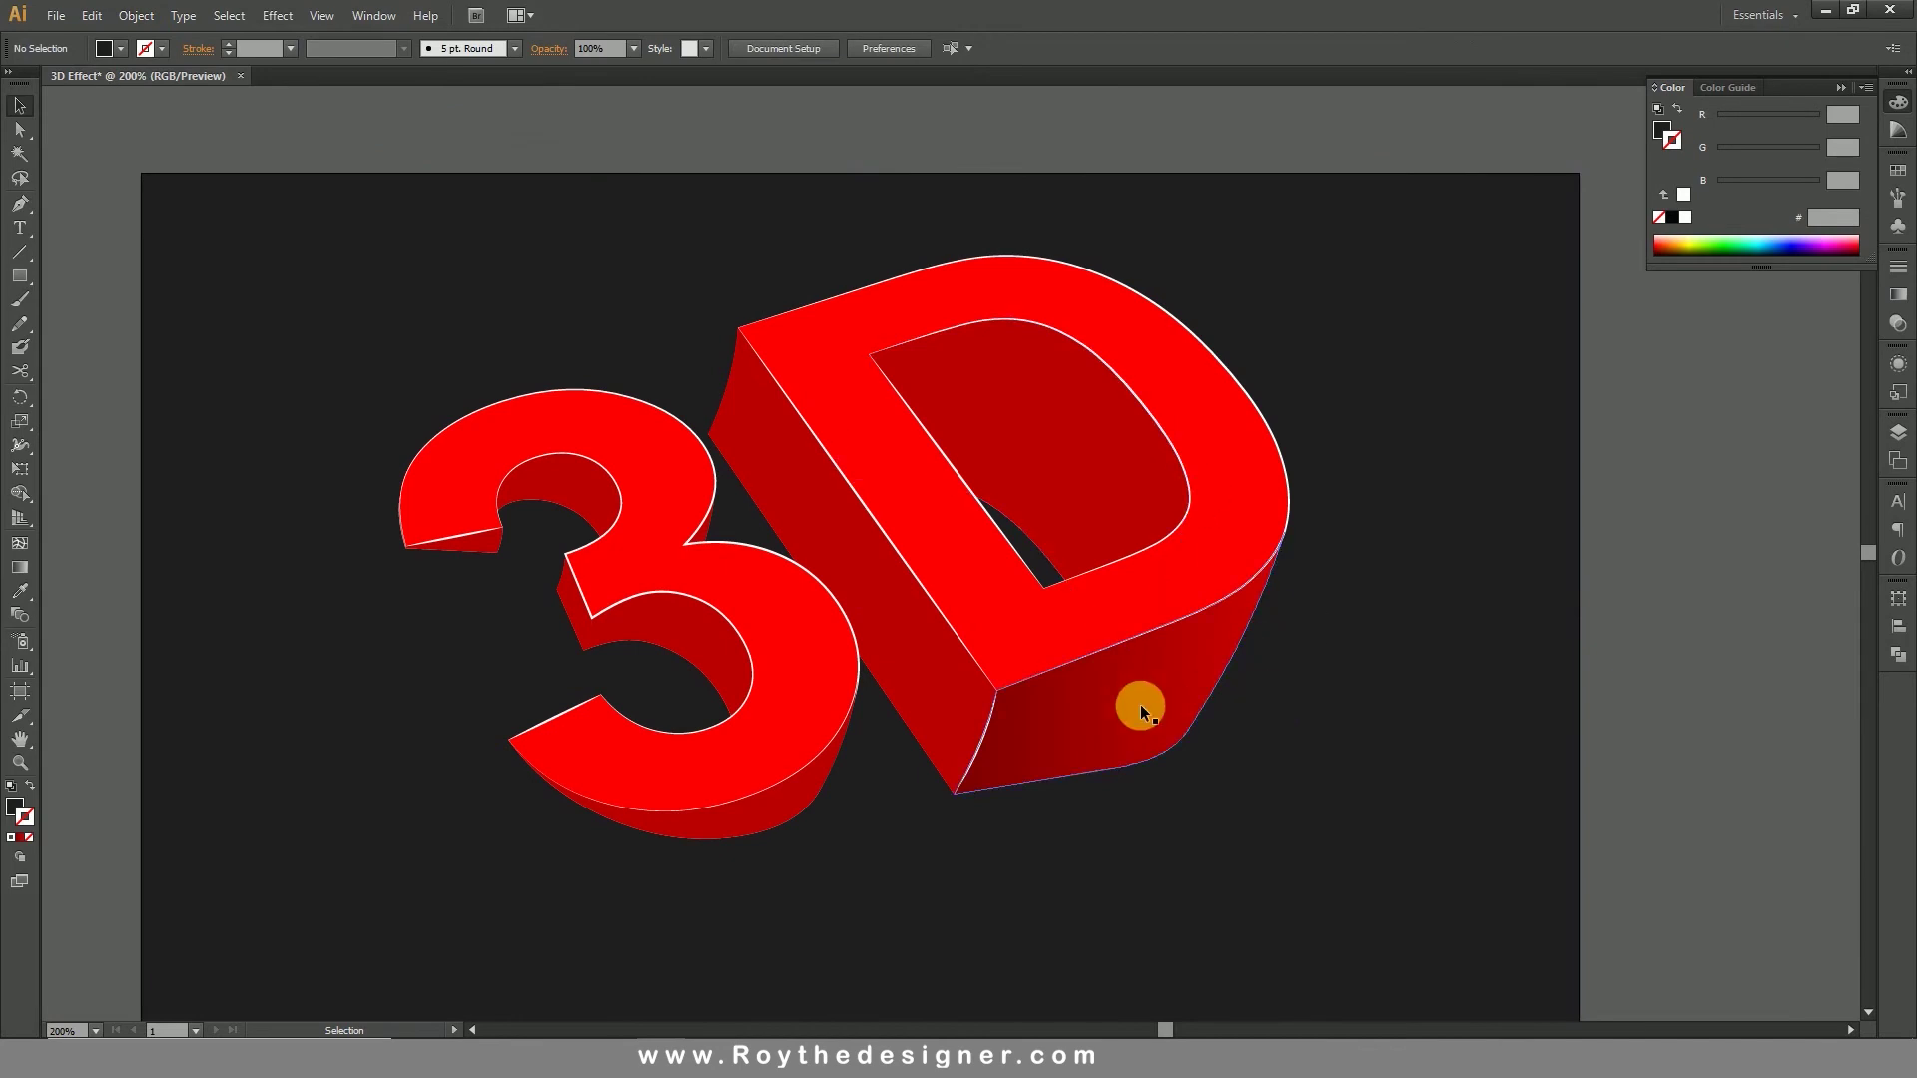
Step: Start a Drop Shadow effect on the red front faces of both the "D" and the "3", with the preview enabled
scroll(1020, 841, "up", 1)
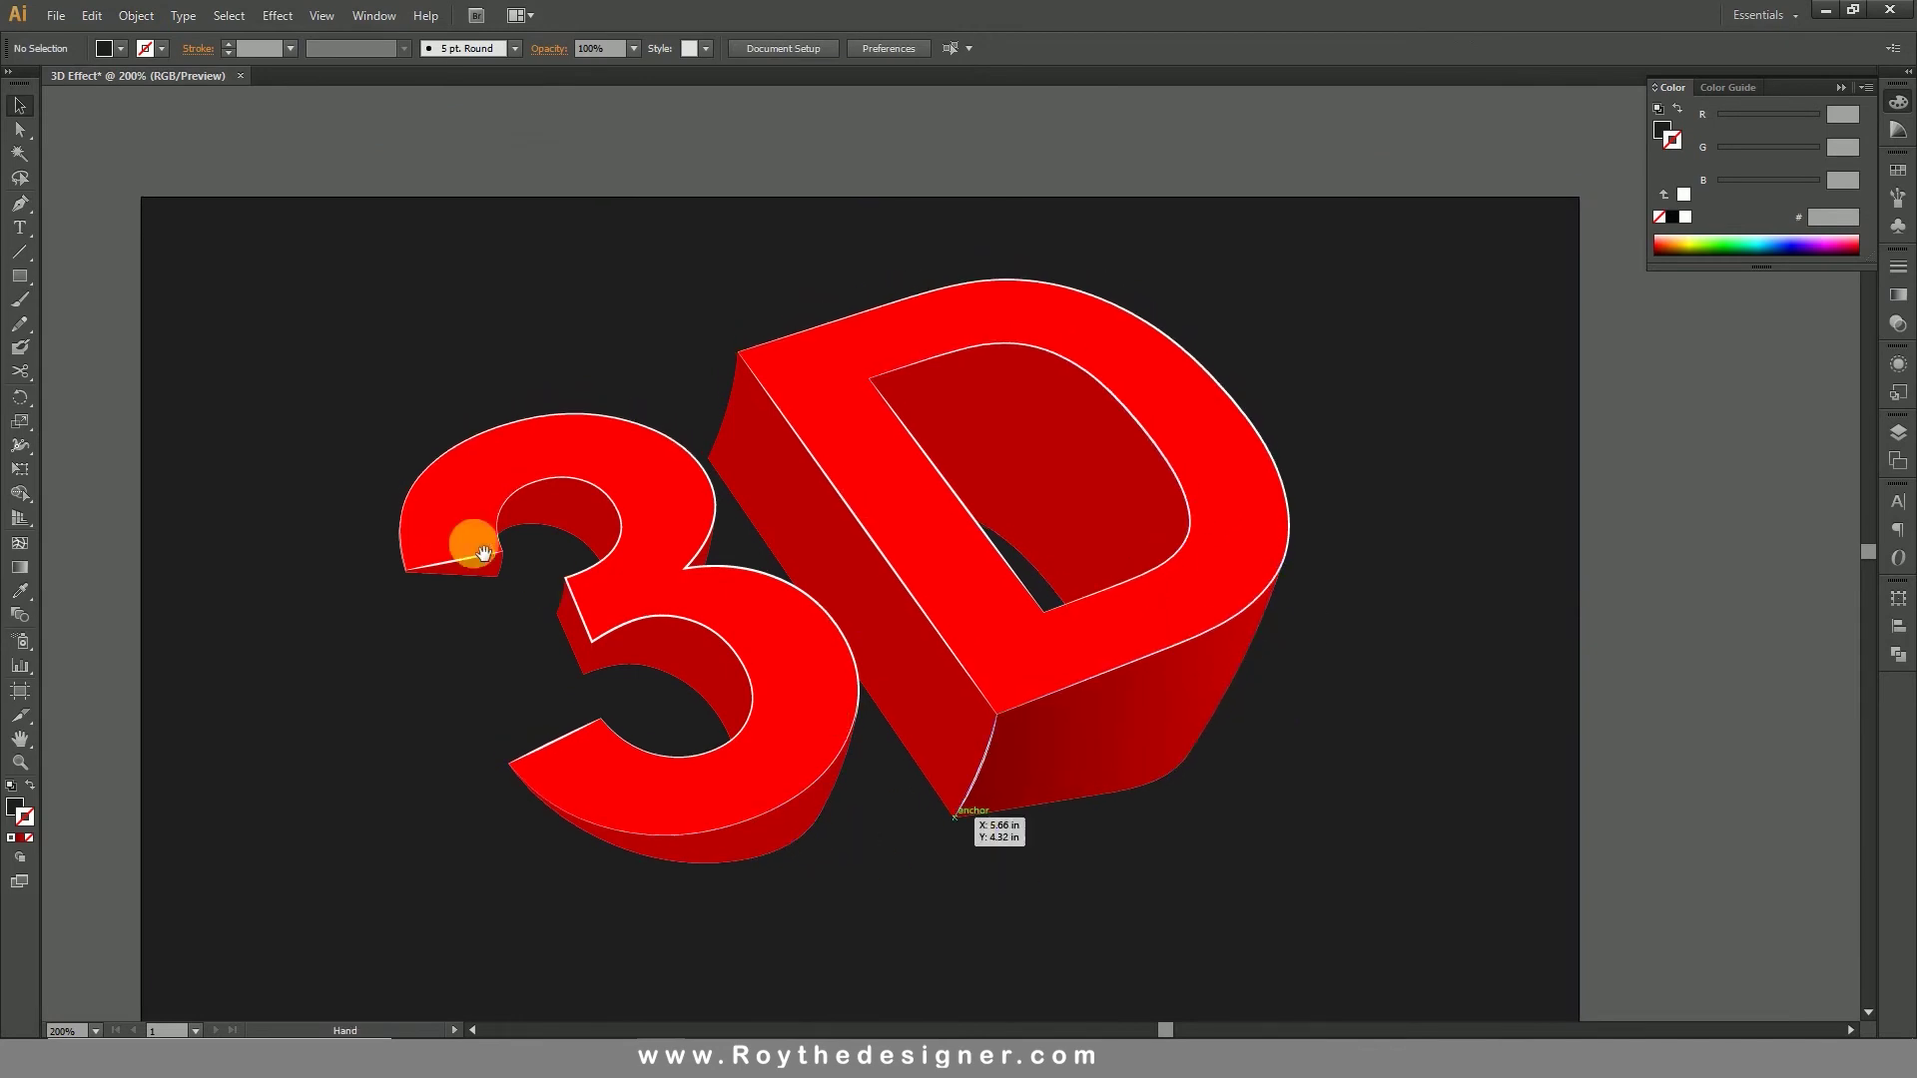
key("ctrl+space")
left_click_drag(337, 375, 1387, 938)
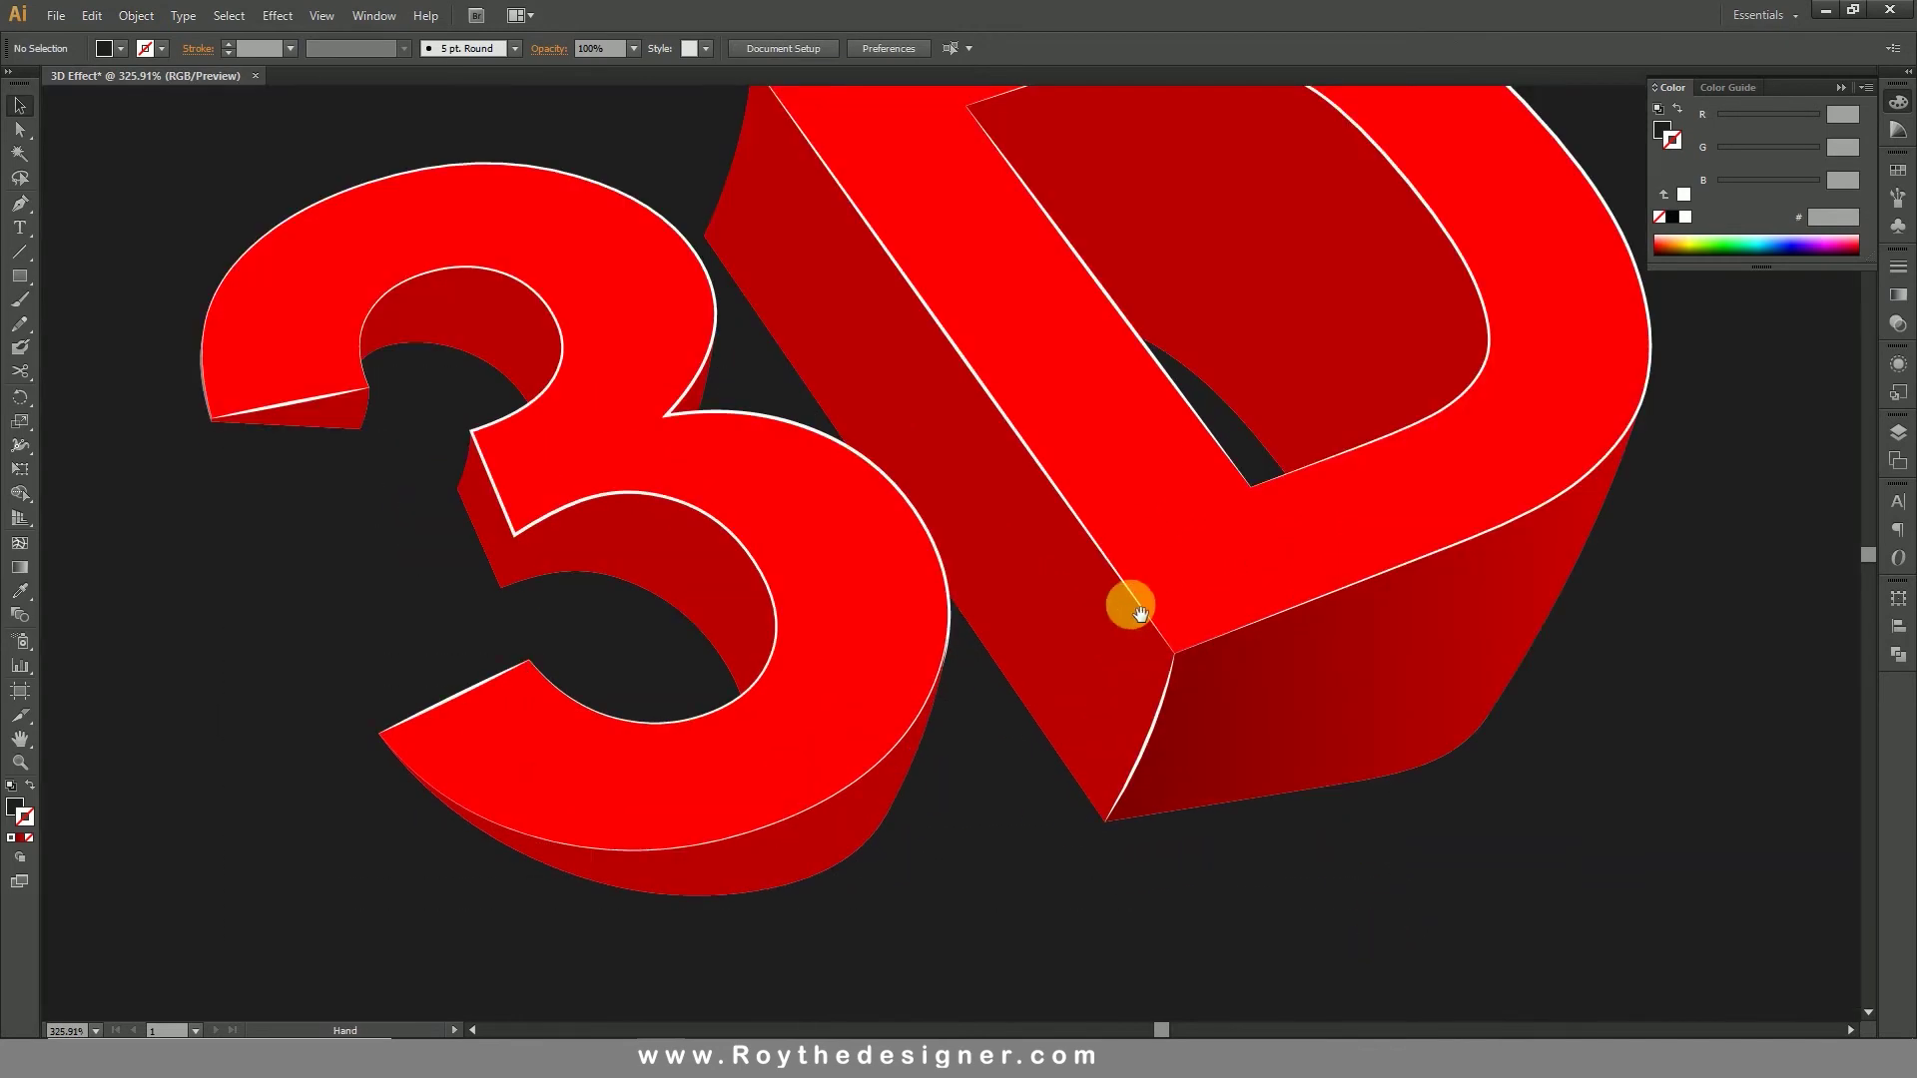
left_click_drag(1129, 599, 1062, 689)
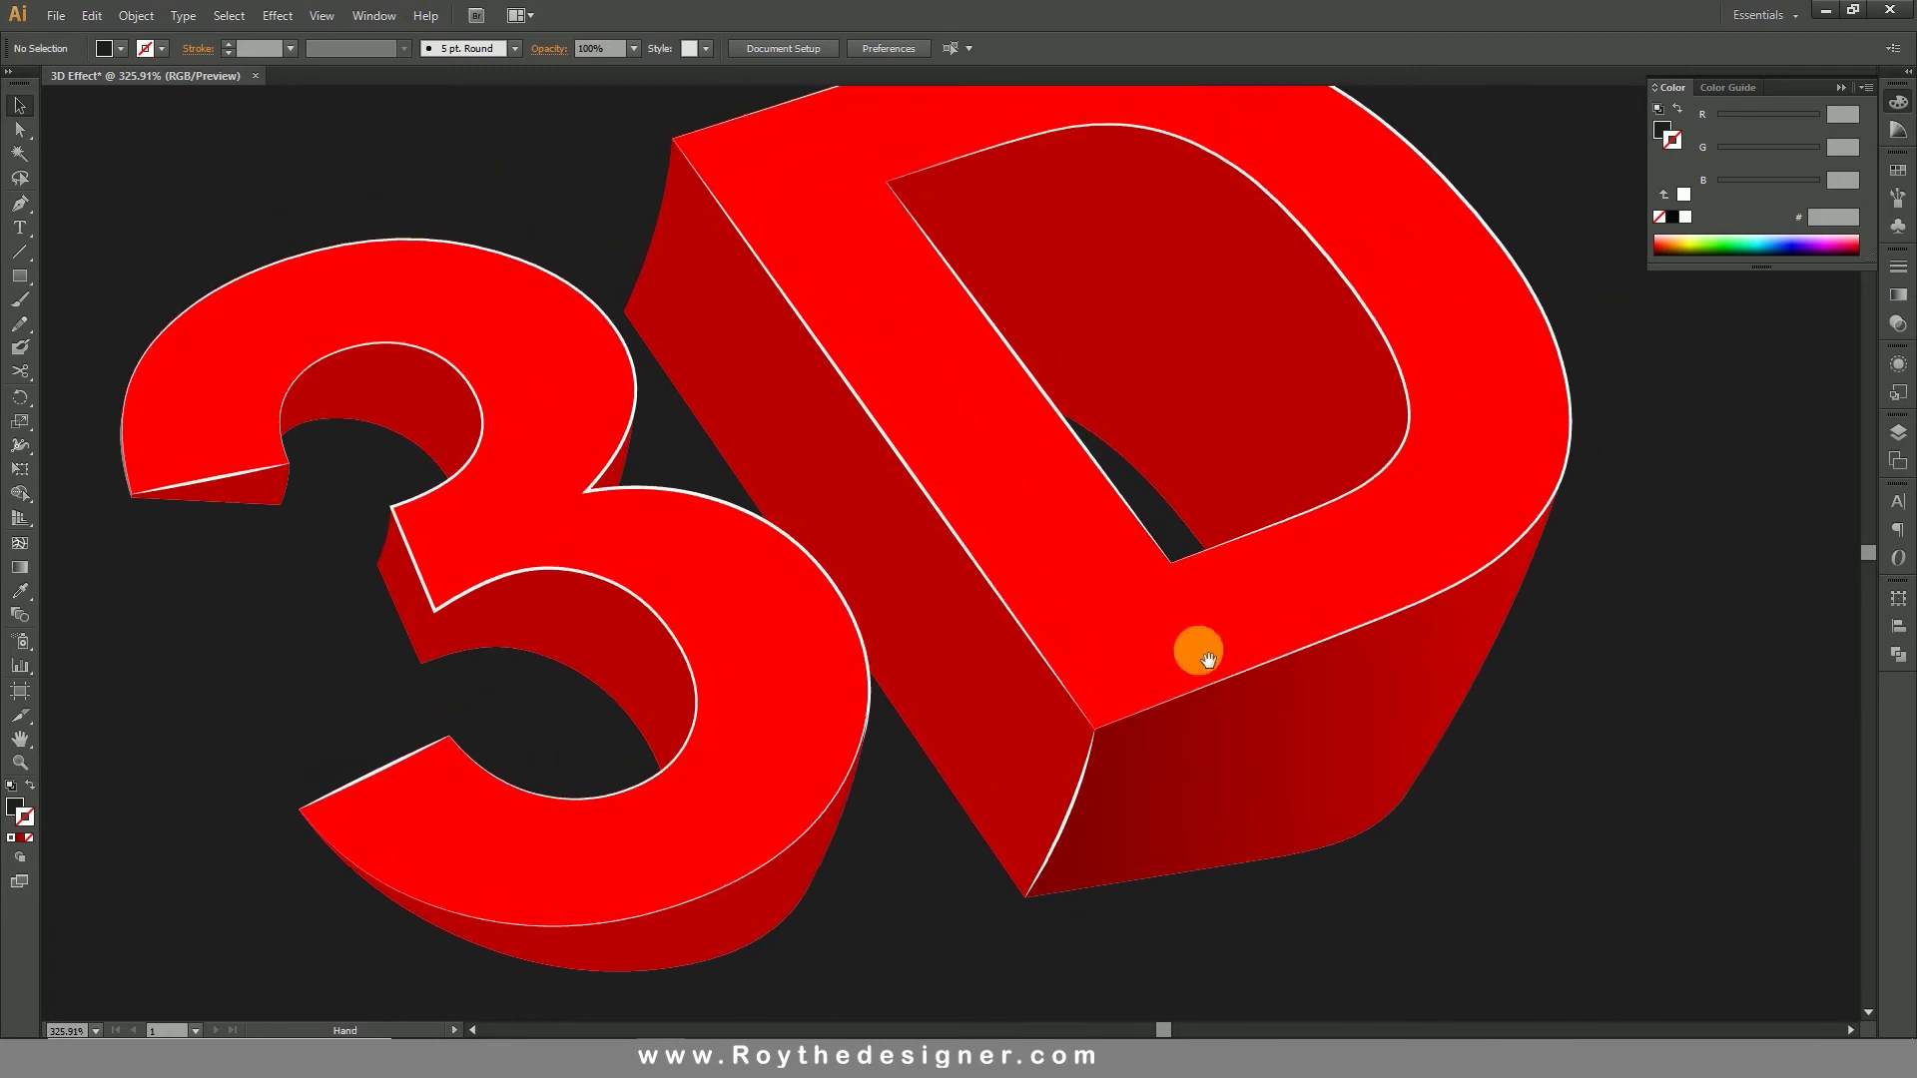
left_click(1020, 470)
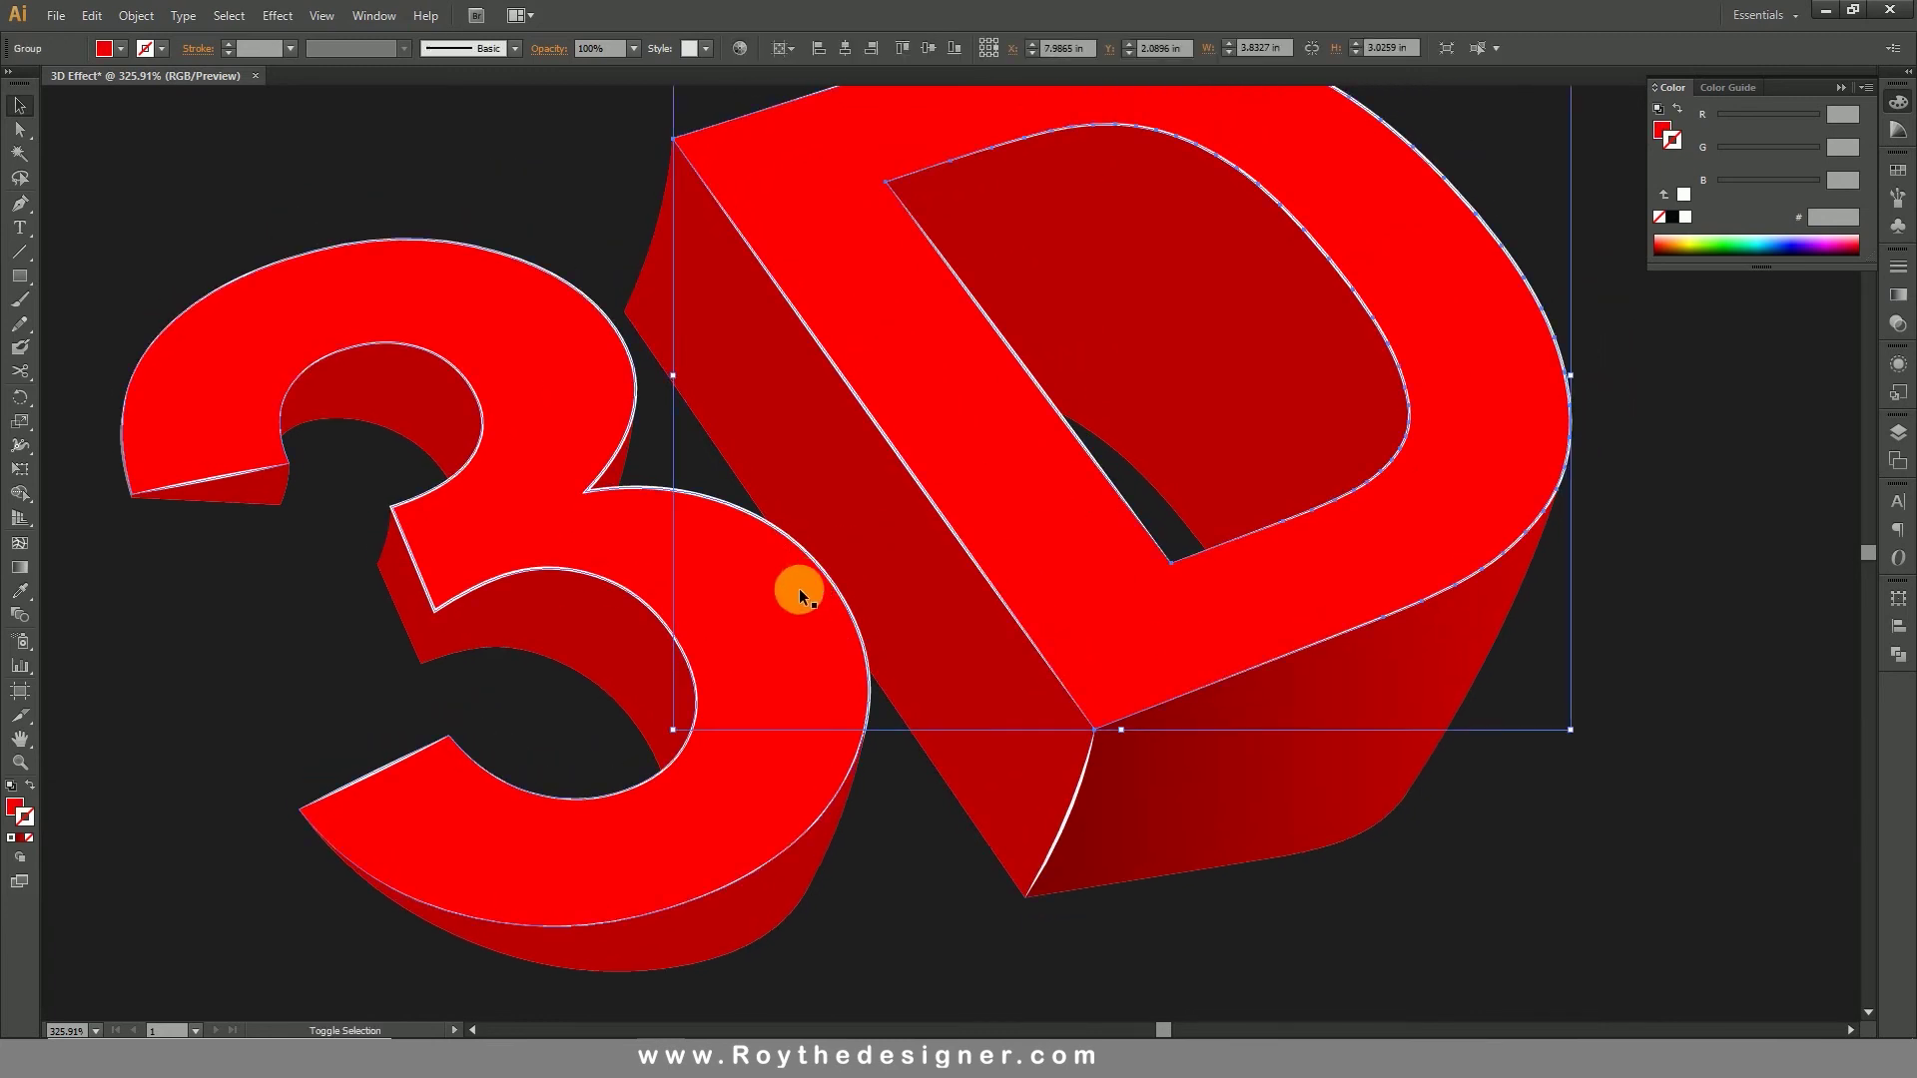
left_click(774, 609, "shift")
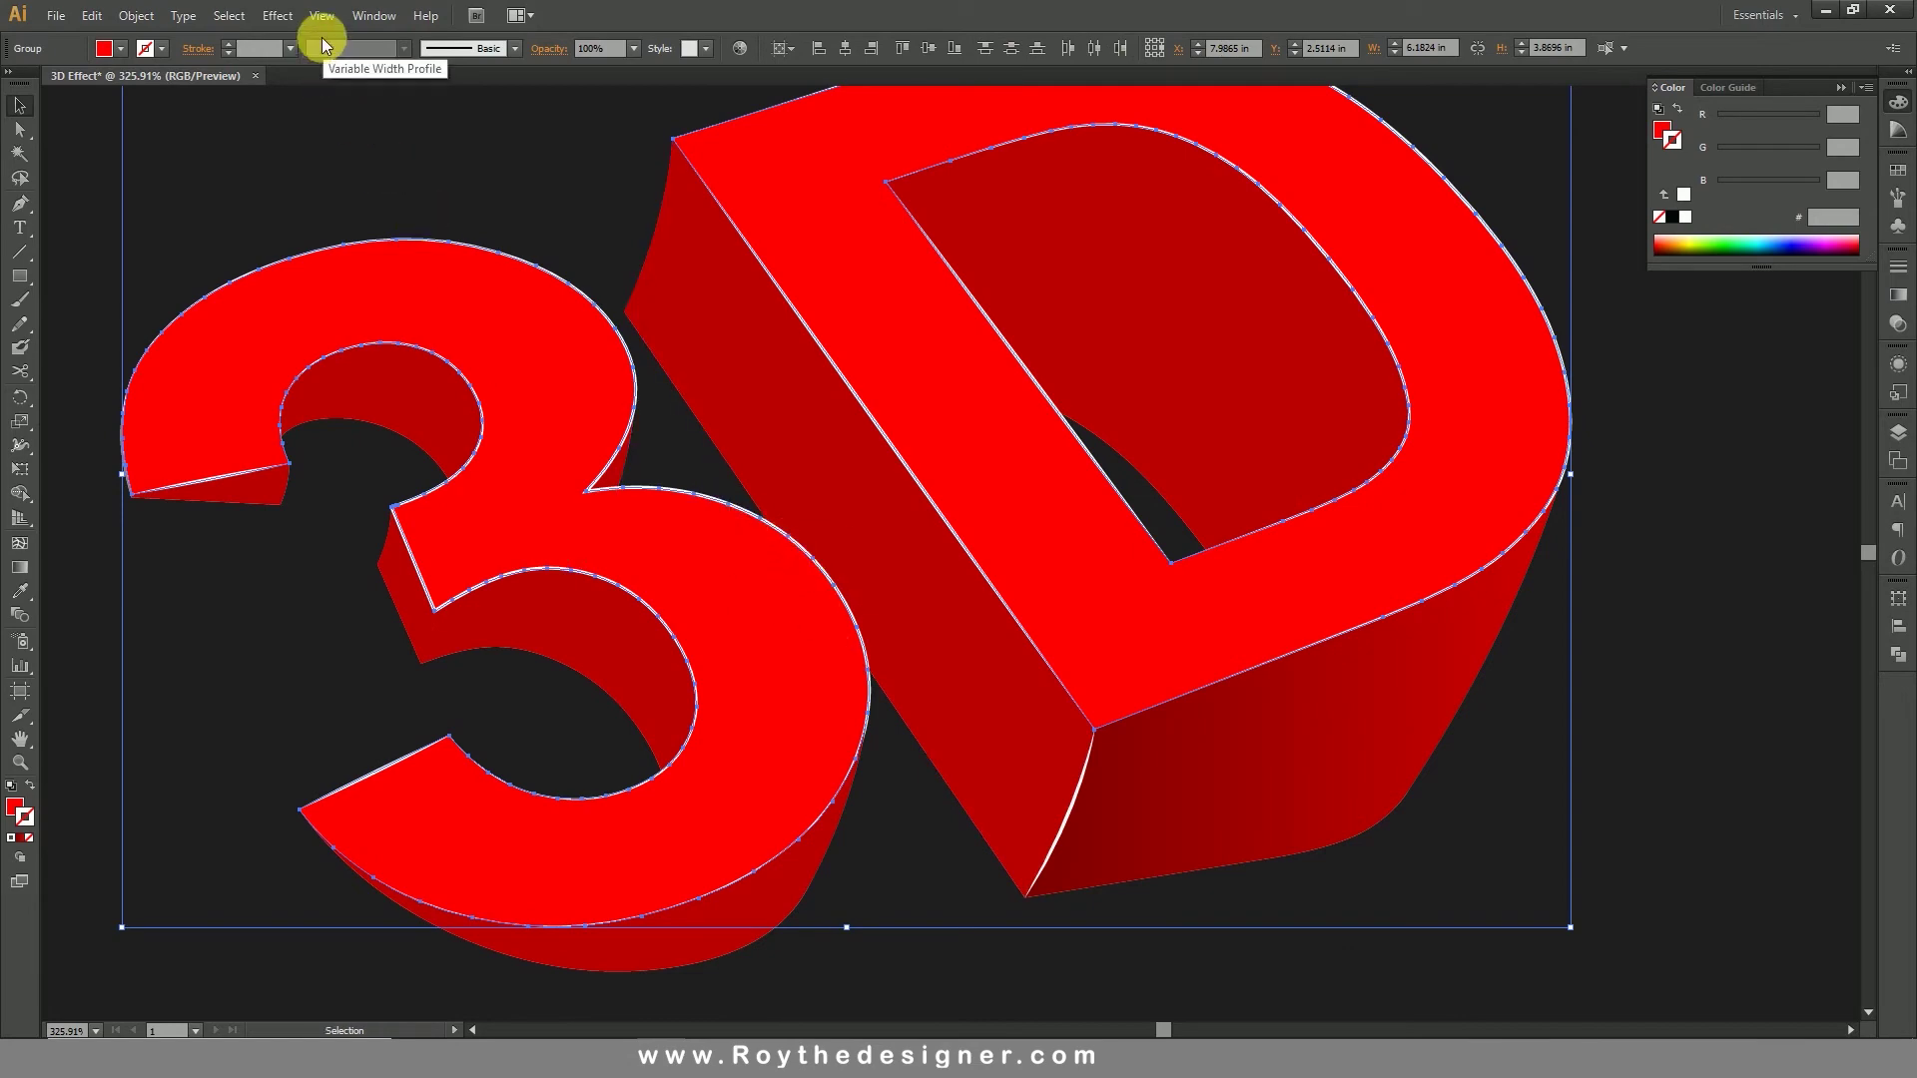
left_click(285, 17)
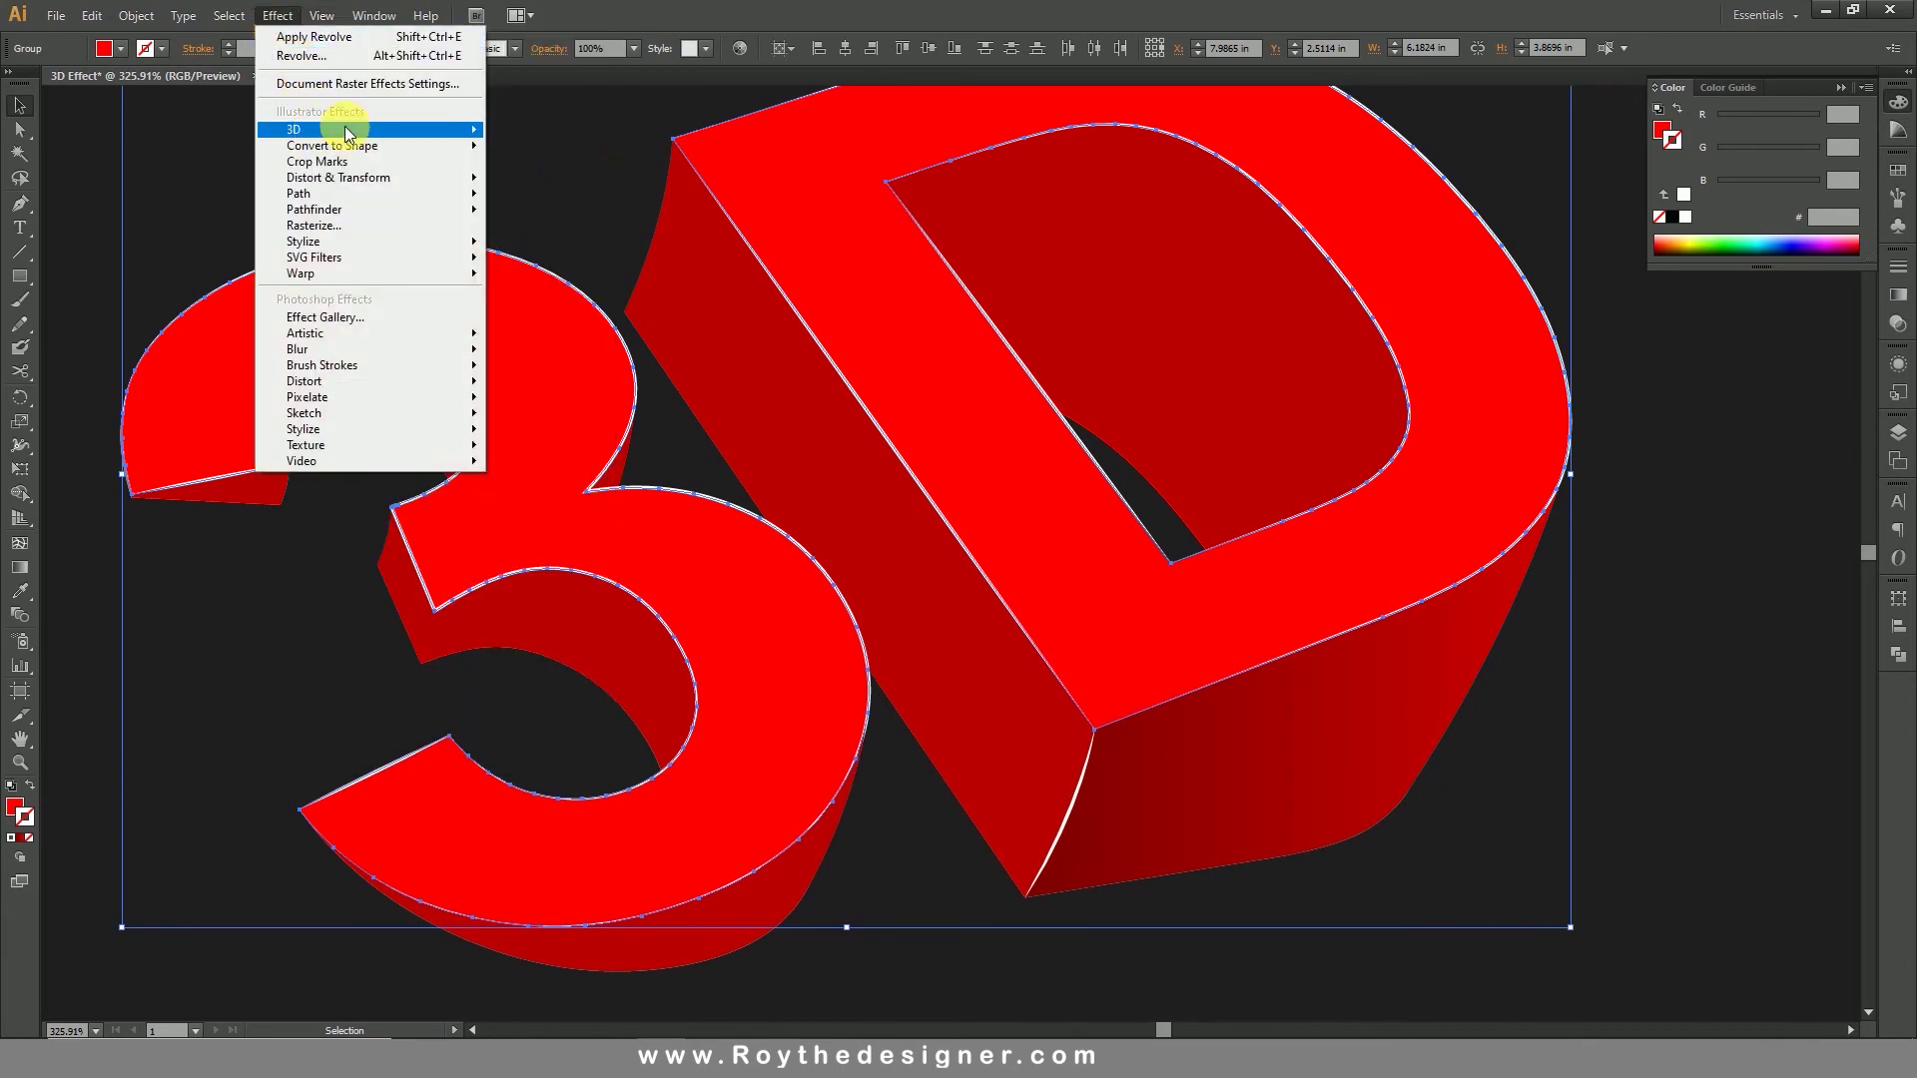
mouse_move(393, 246)
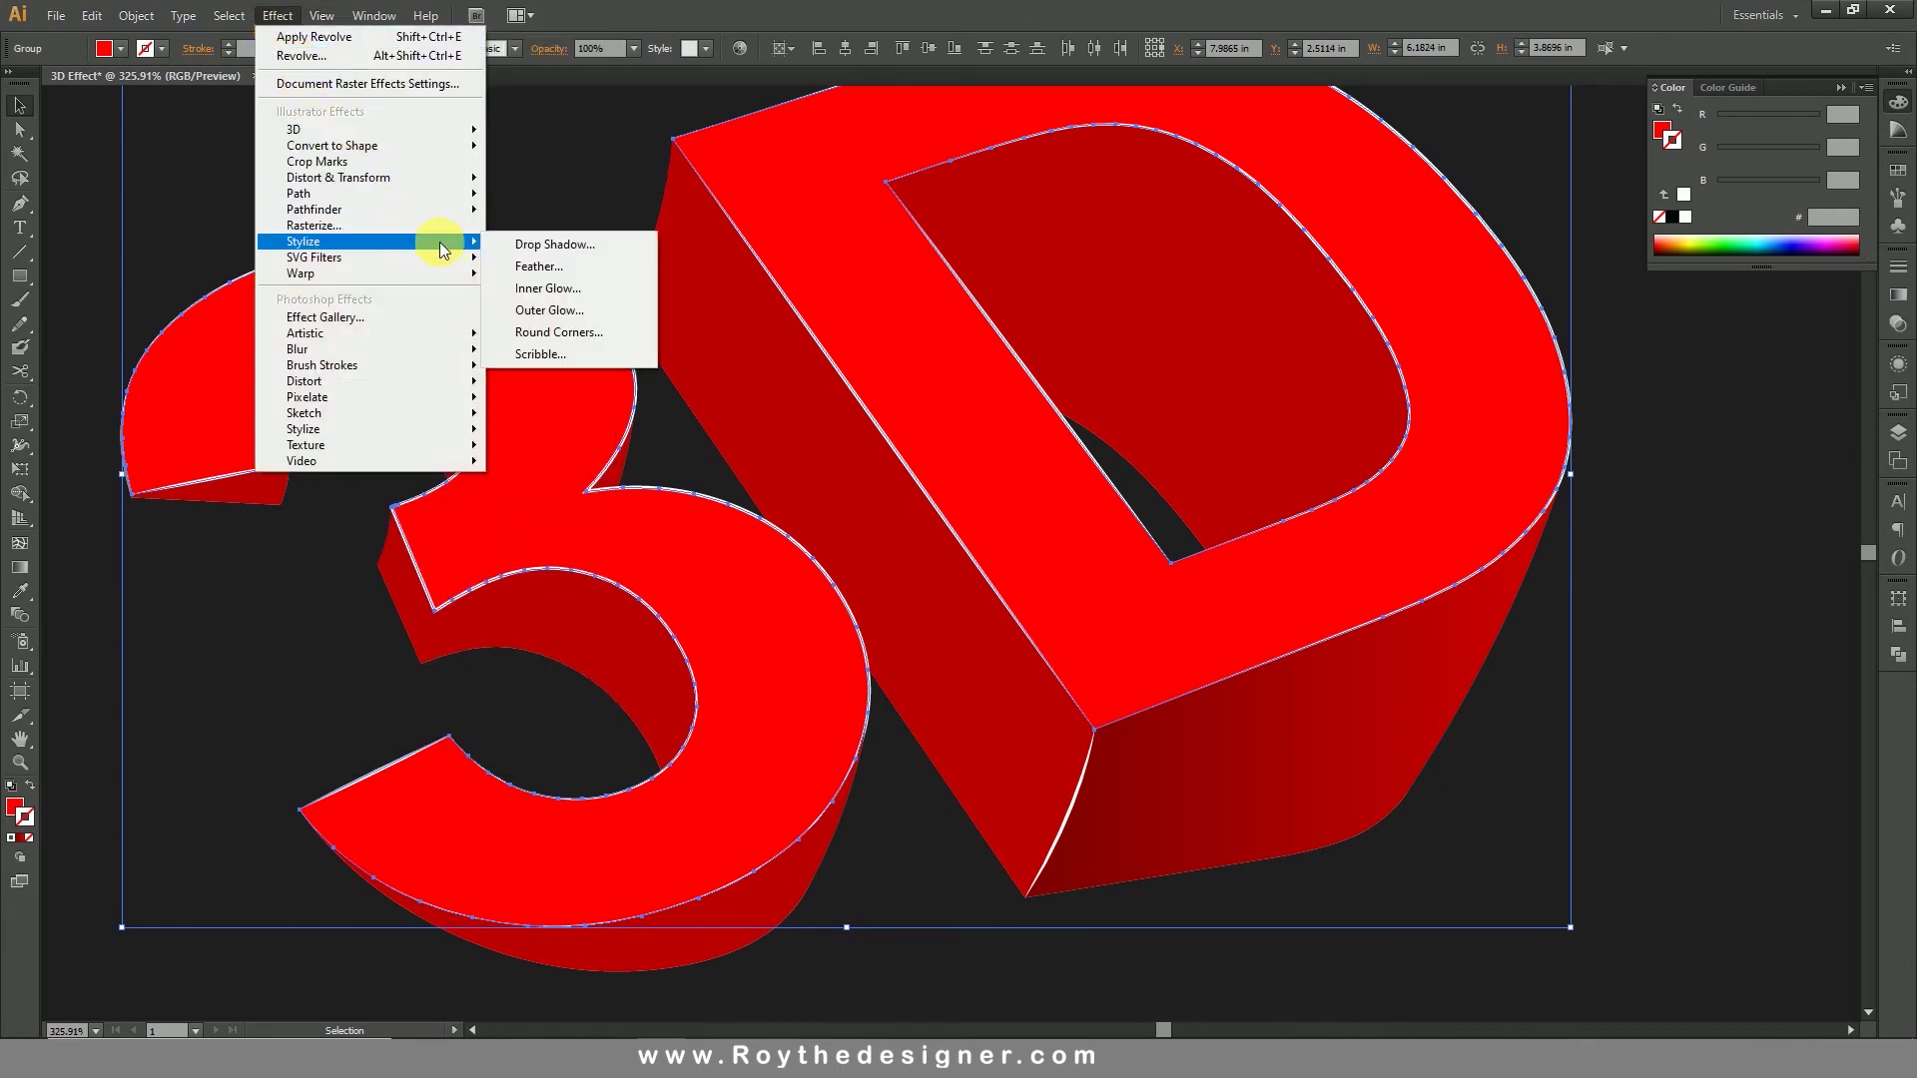
left_click(583, 245)
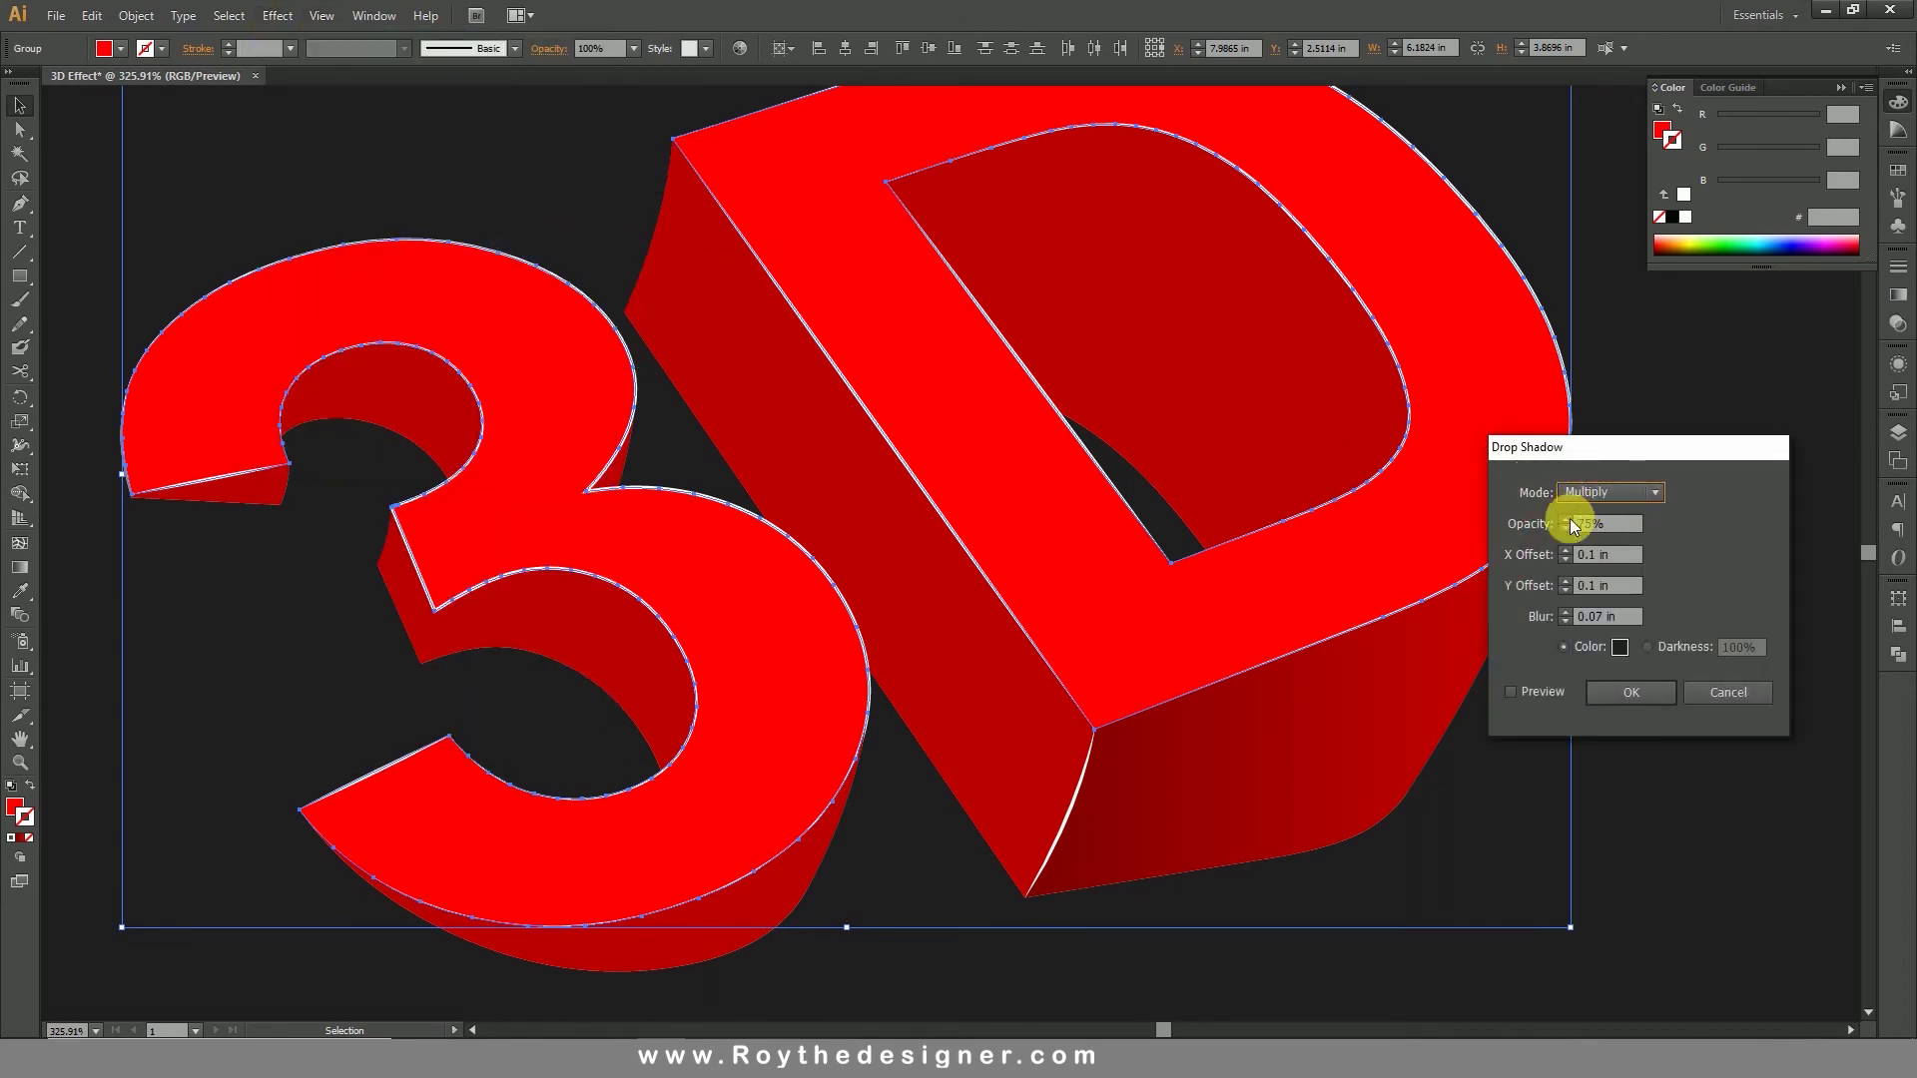
left_click(1527, 693)
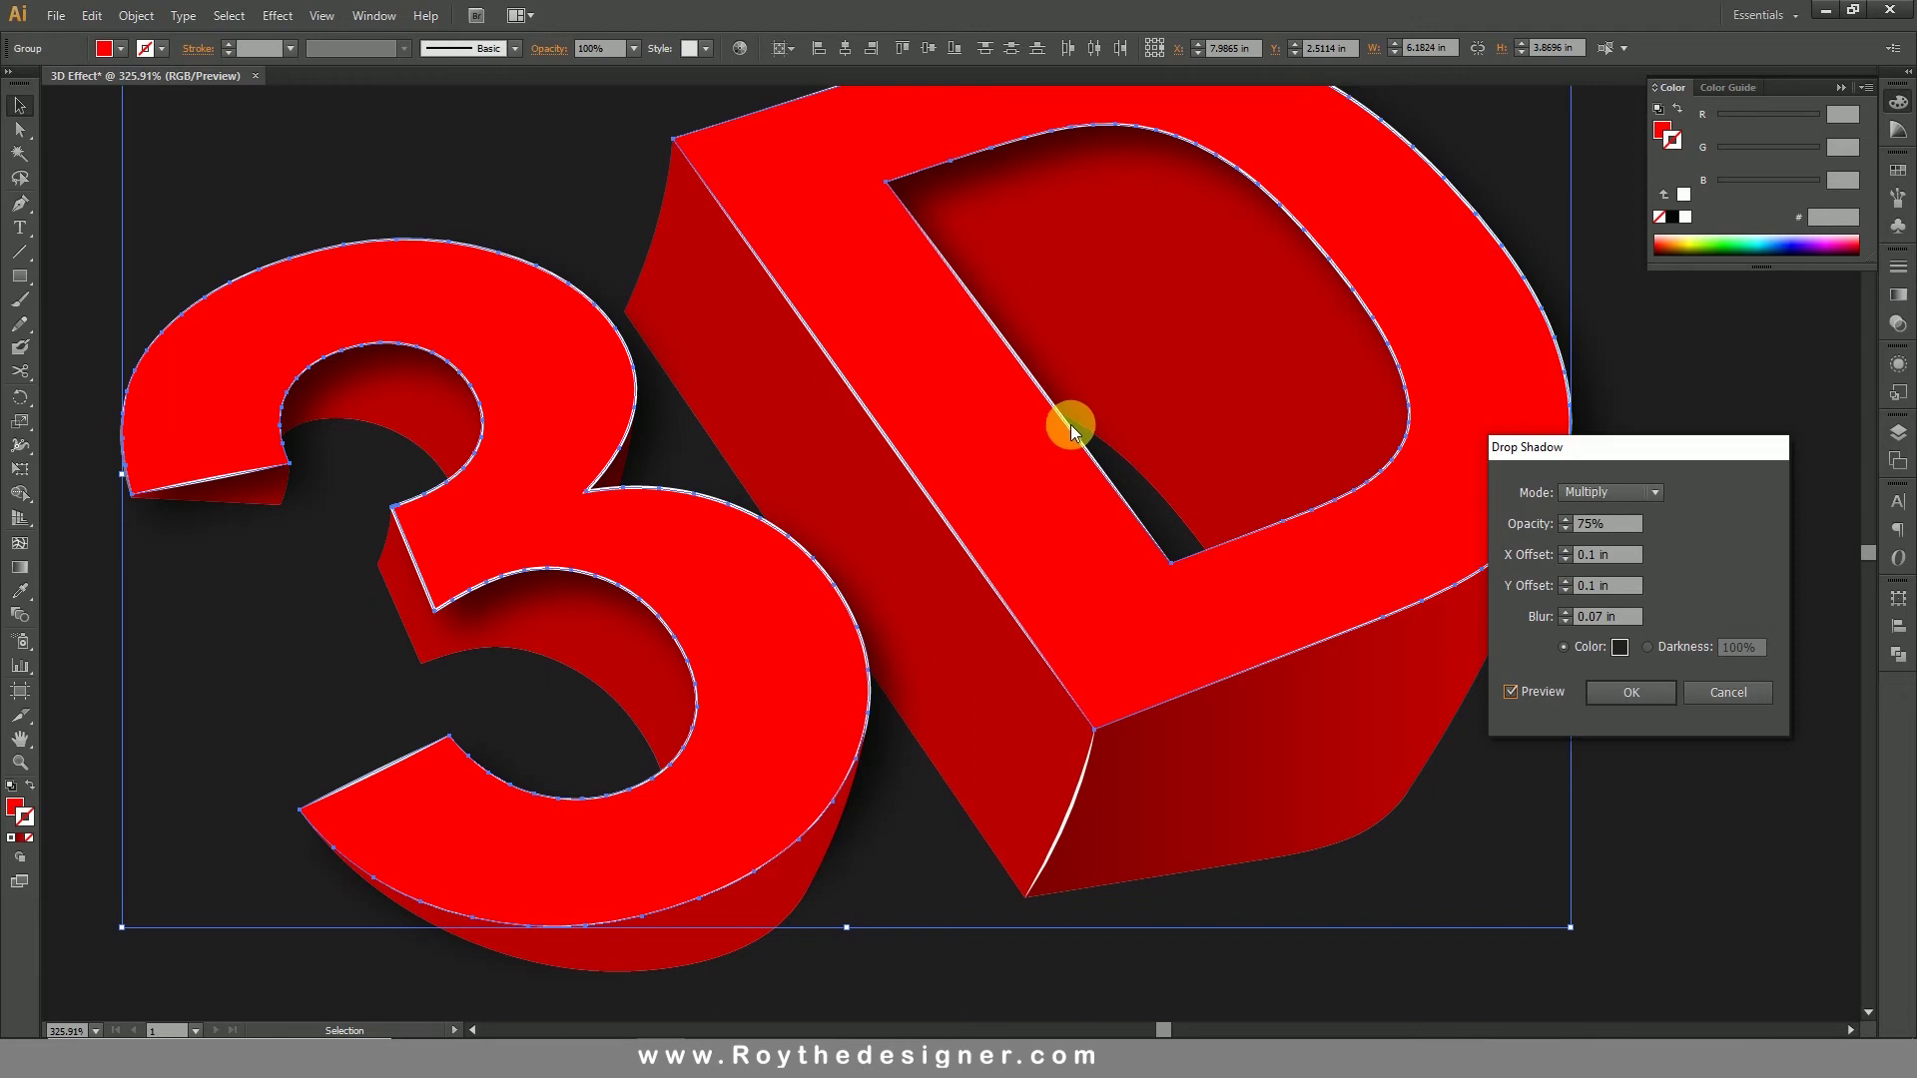
Step: Set the drop shadow's opacity to 50%, apply it to the front faces and clear the selection
left_click_drag(1570, 527, 1513, 523)
type("50")
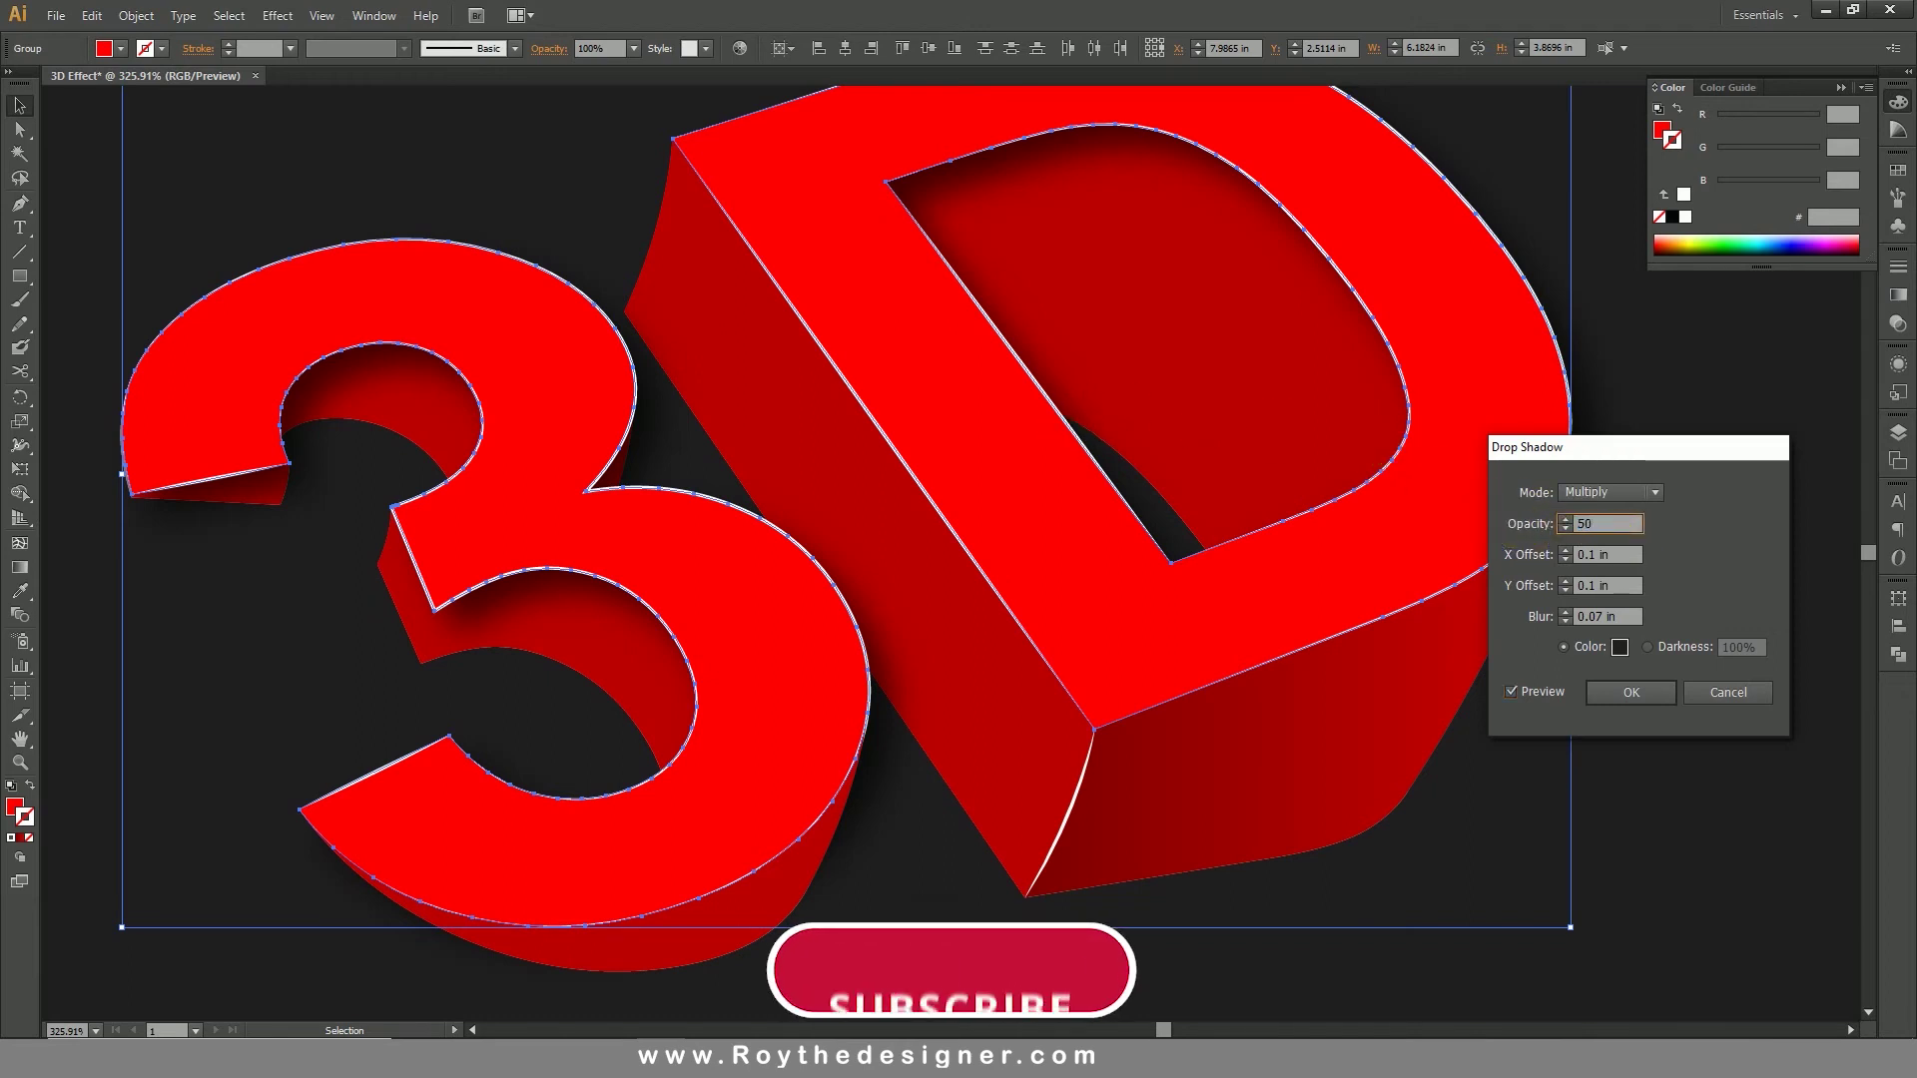
key("Tab")
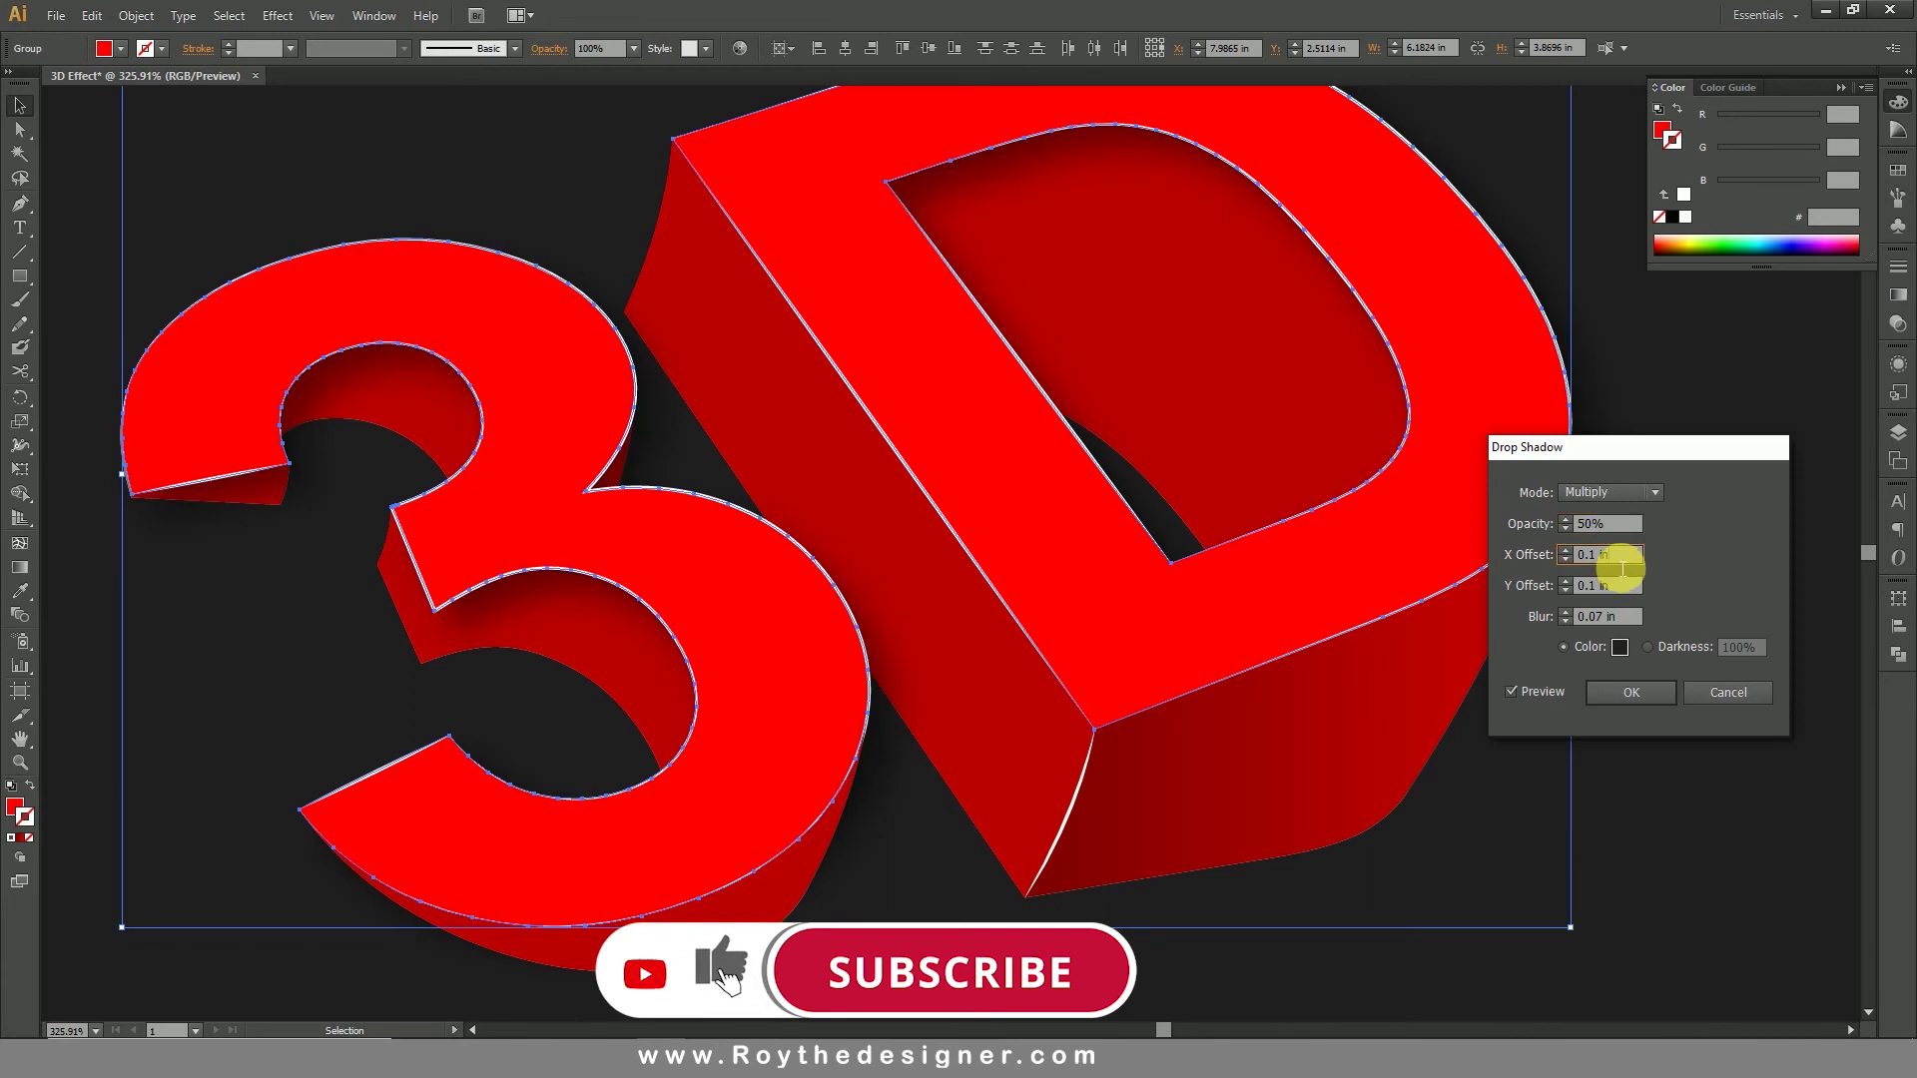
left_click(1629, 689)
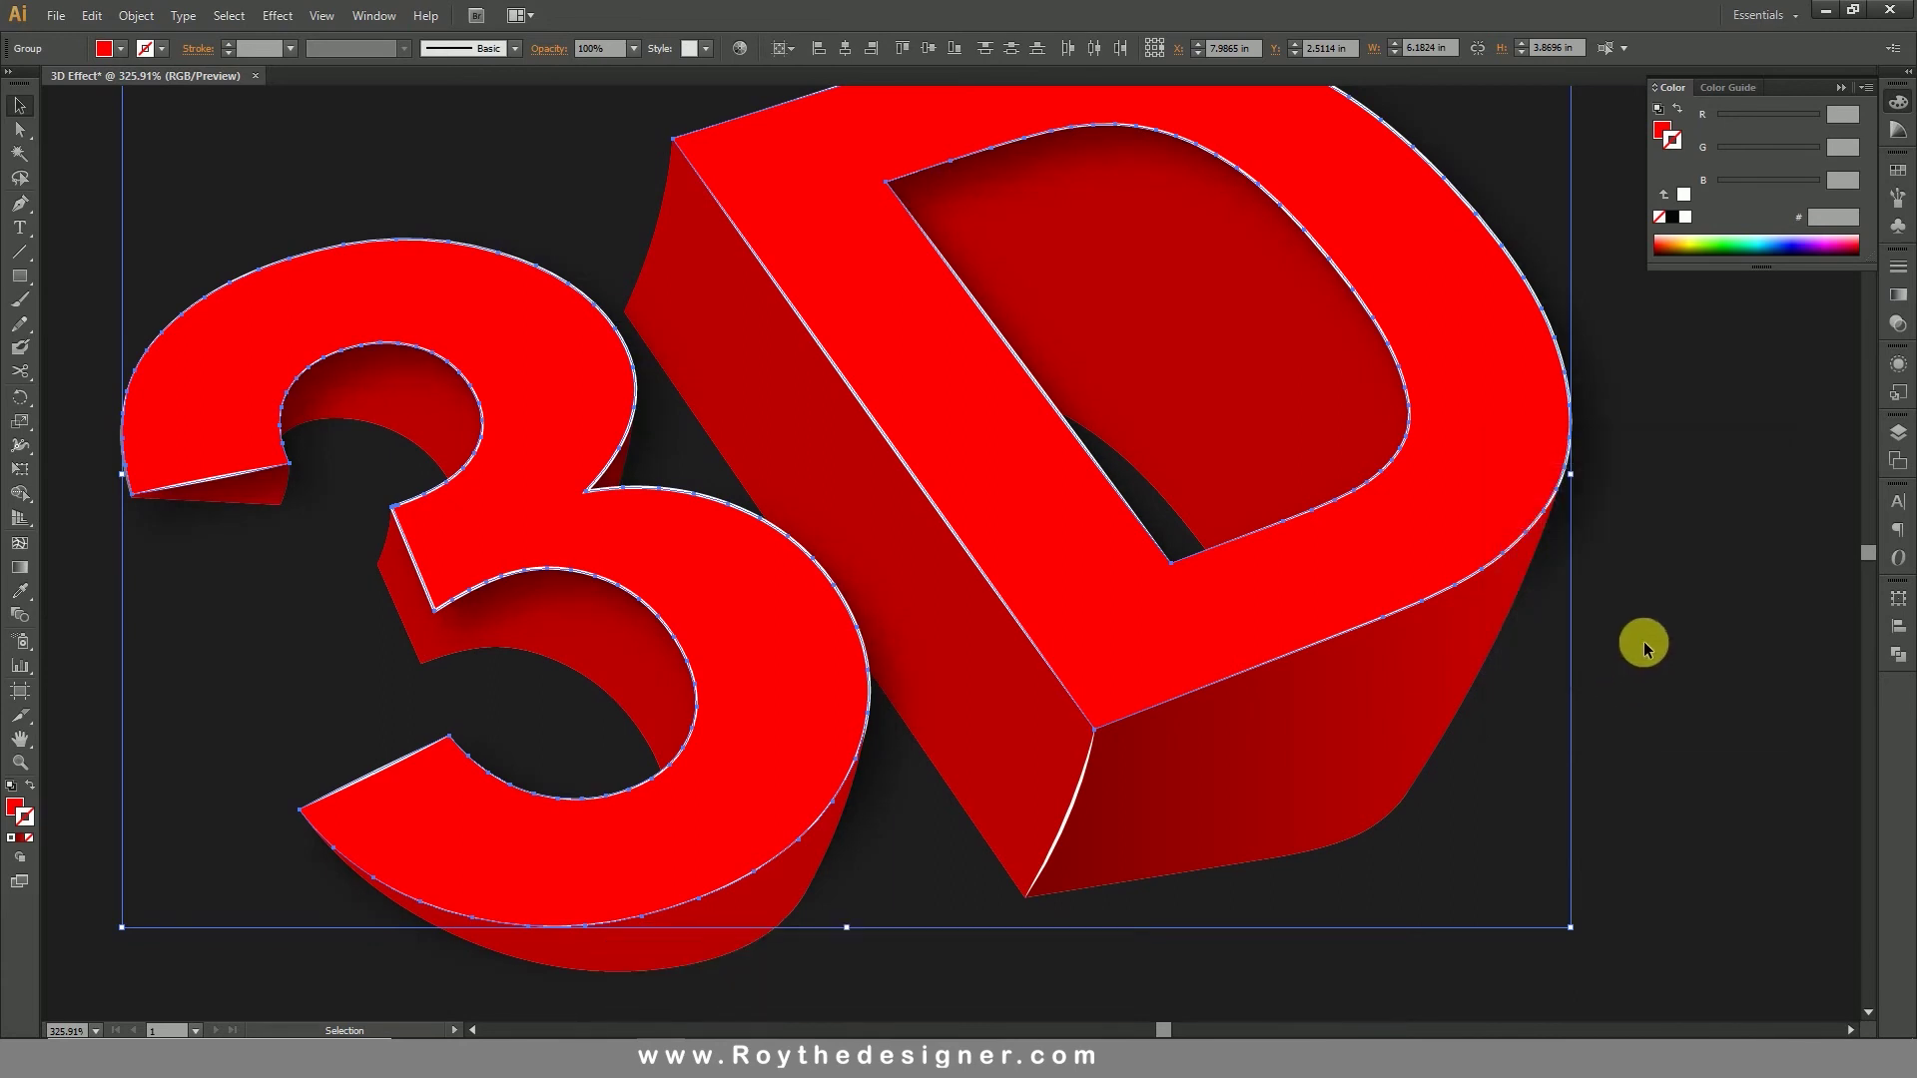
left_click(1644, 643)
Step: Enlarge the entire "3D" lettering proportionally to about 7.07 in wide and 4.64 in high, keeping it horizontally centered
key("ctrl+0")
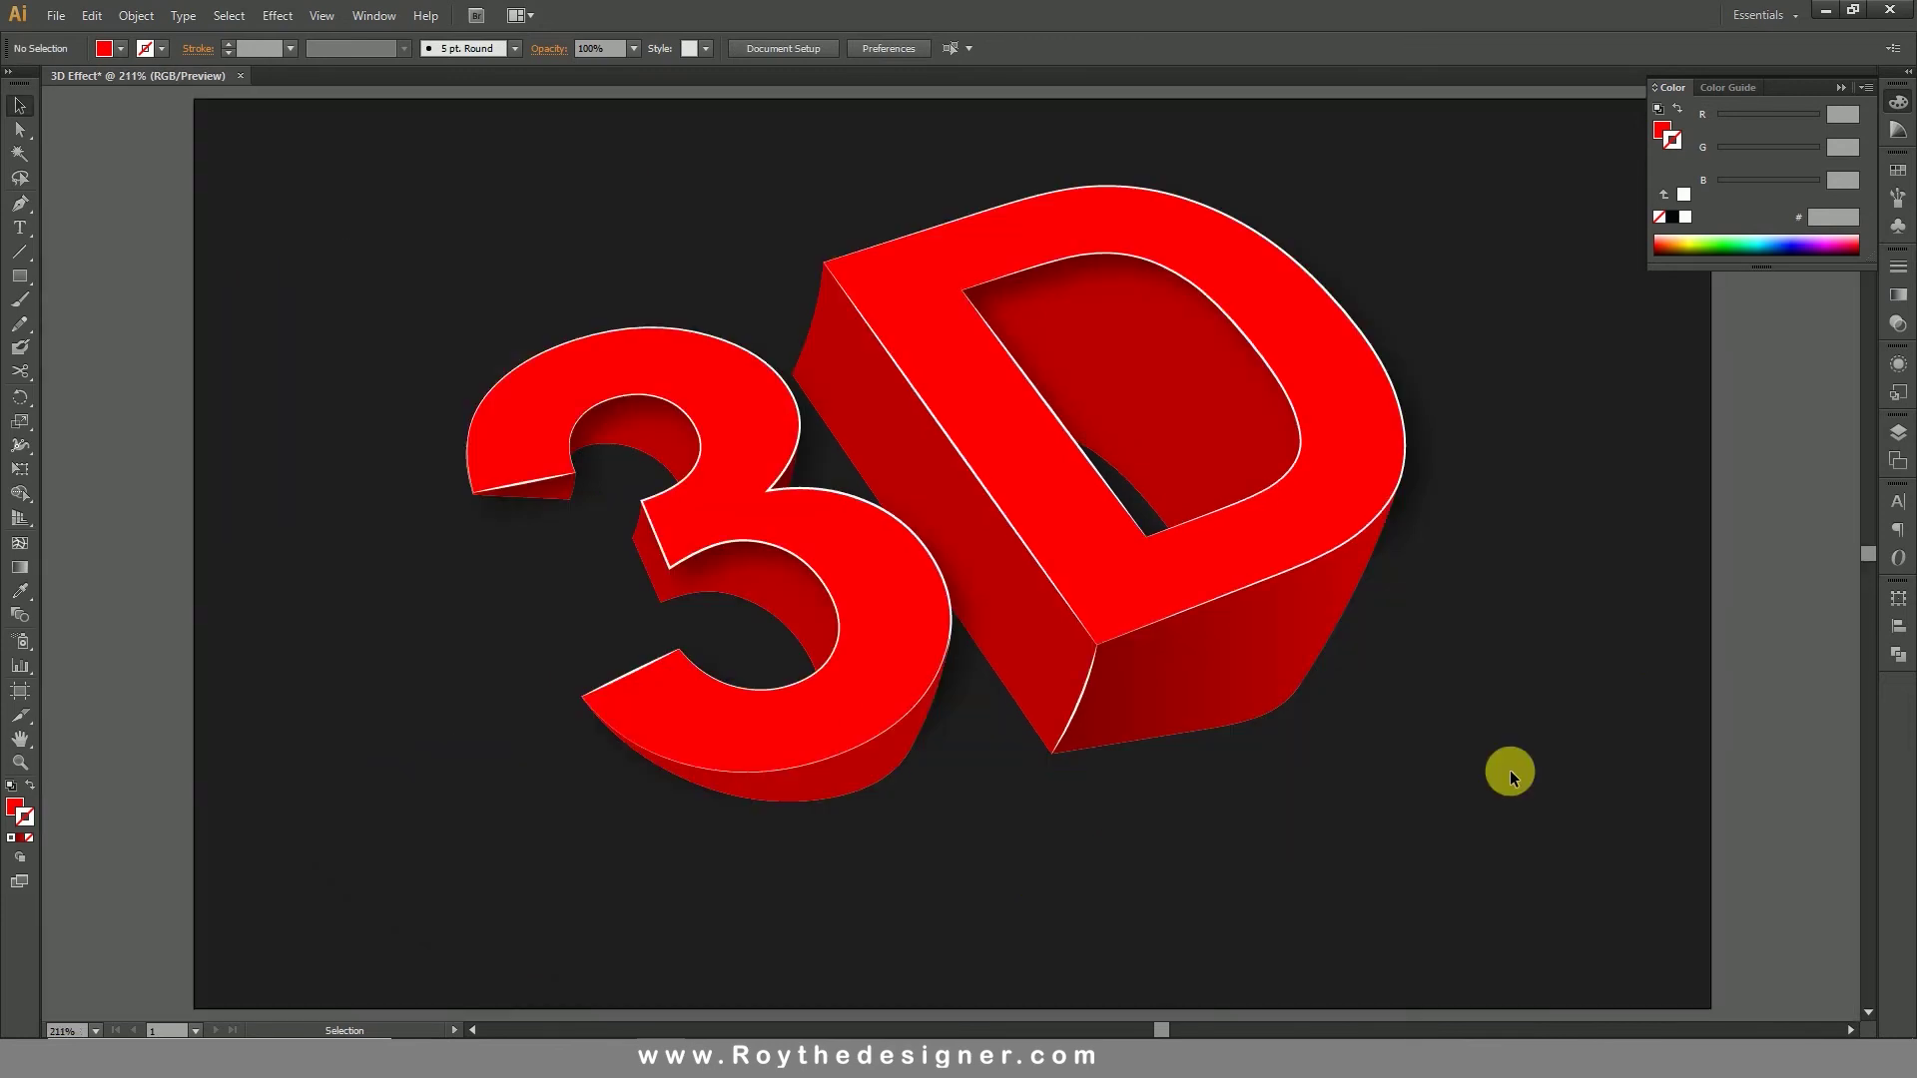
left_click_drag(1527, 906, 425, 137)
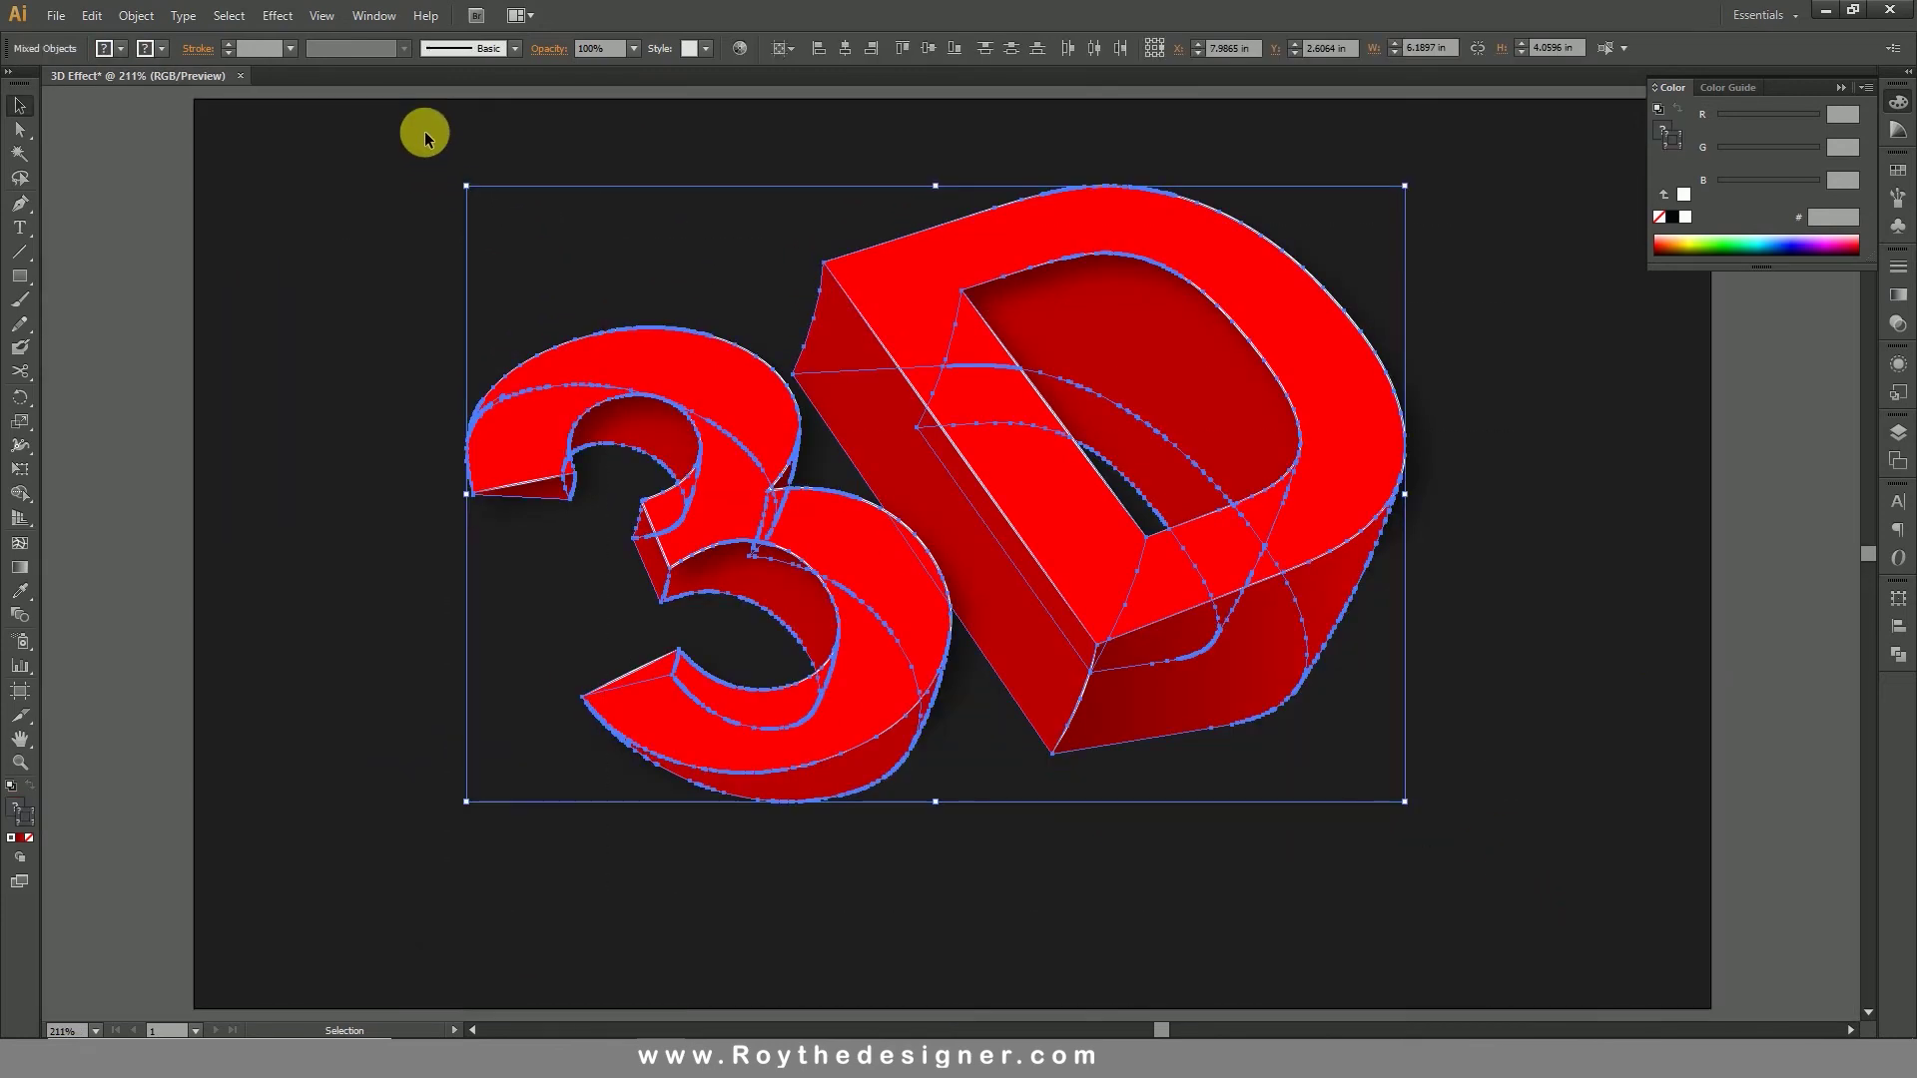
left_click_drag(934, 802, 950, 890)
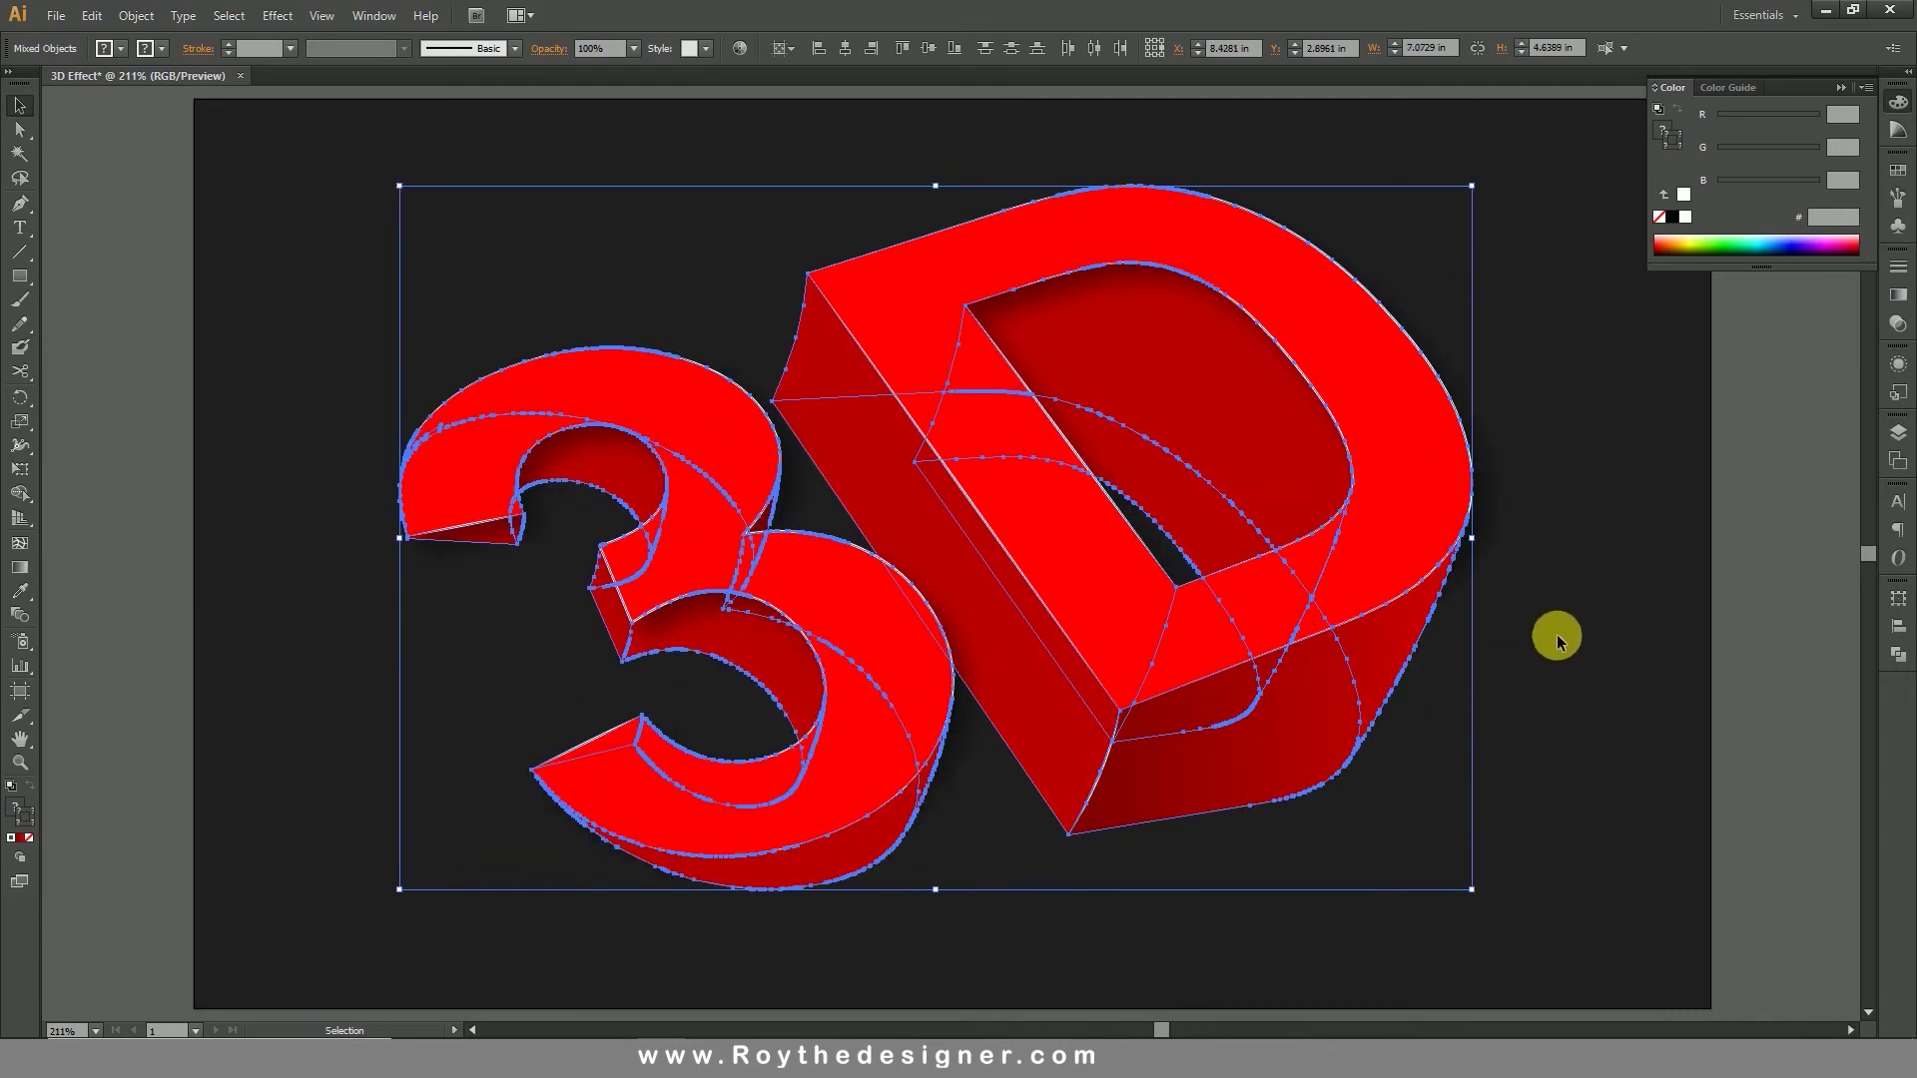
left_click(1541, 603)
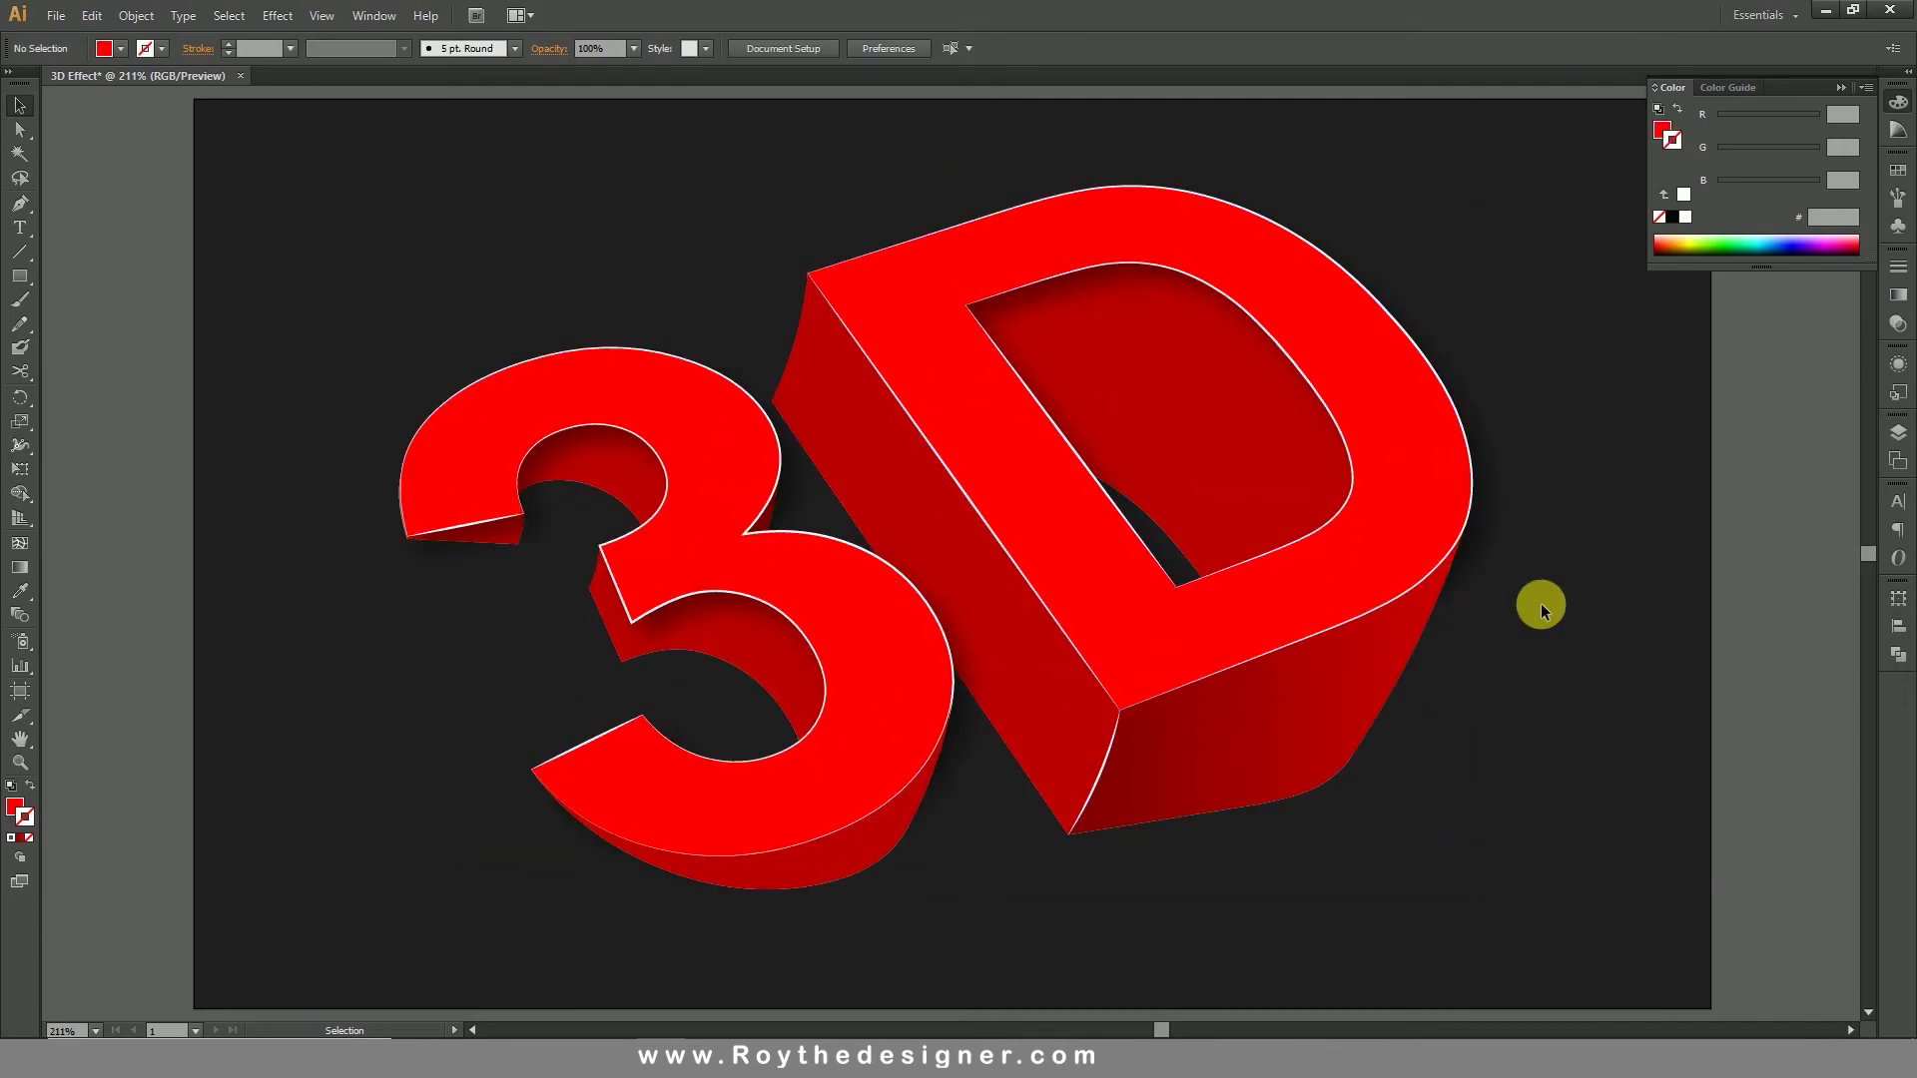
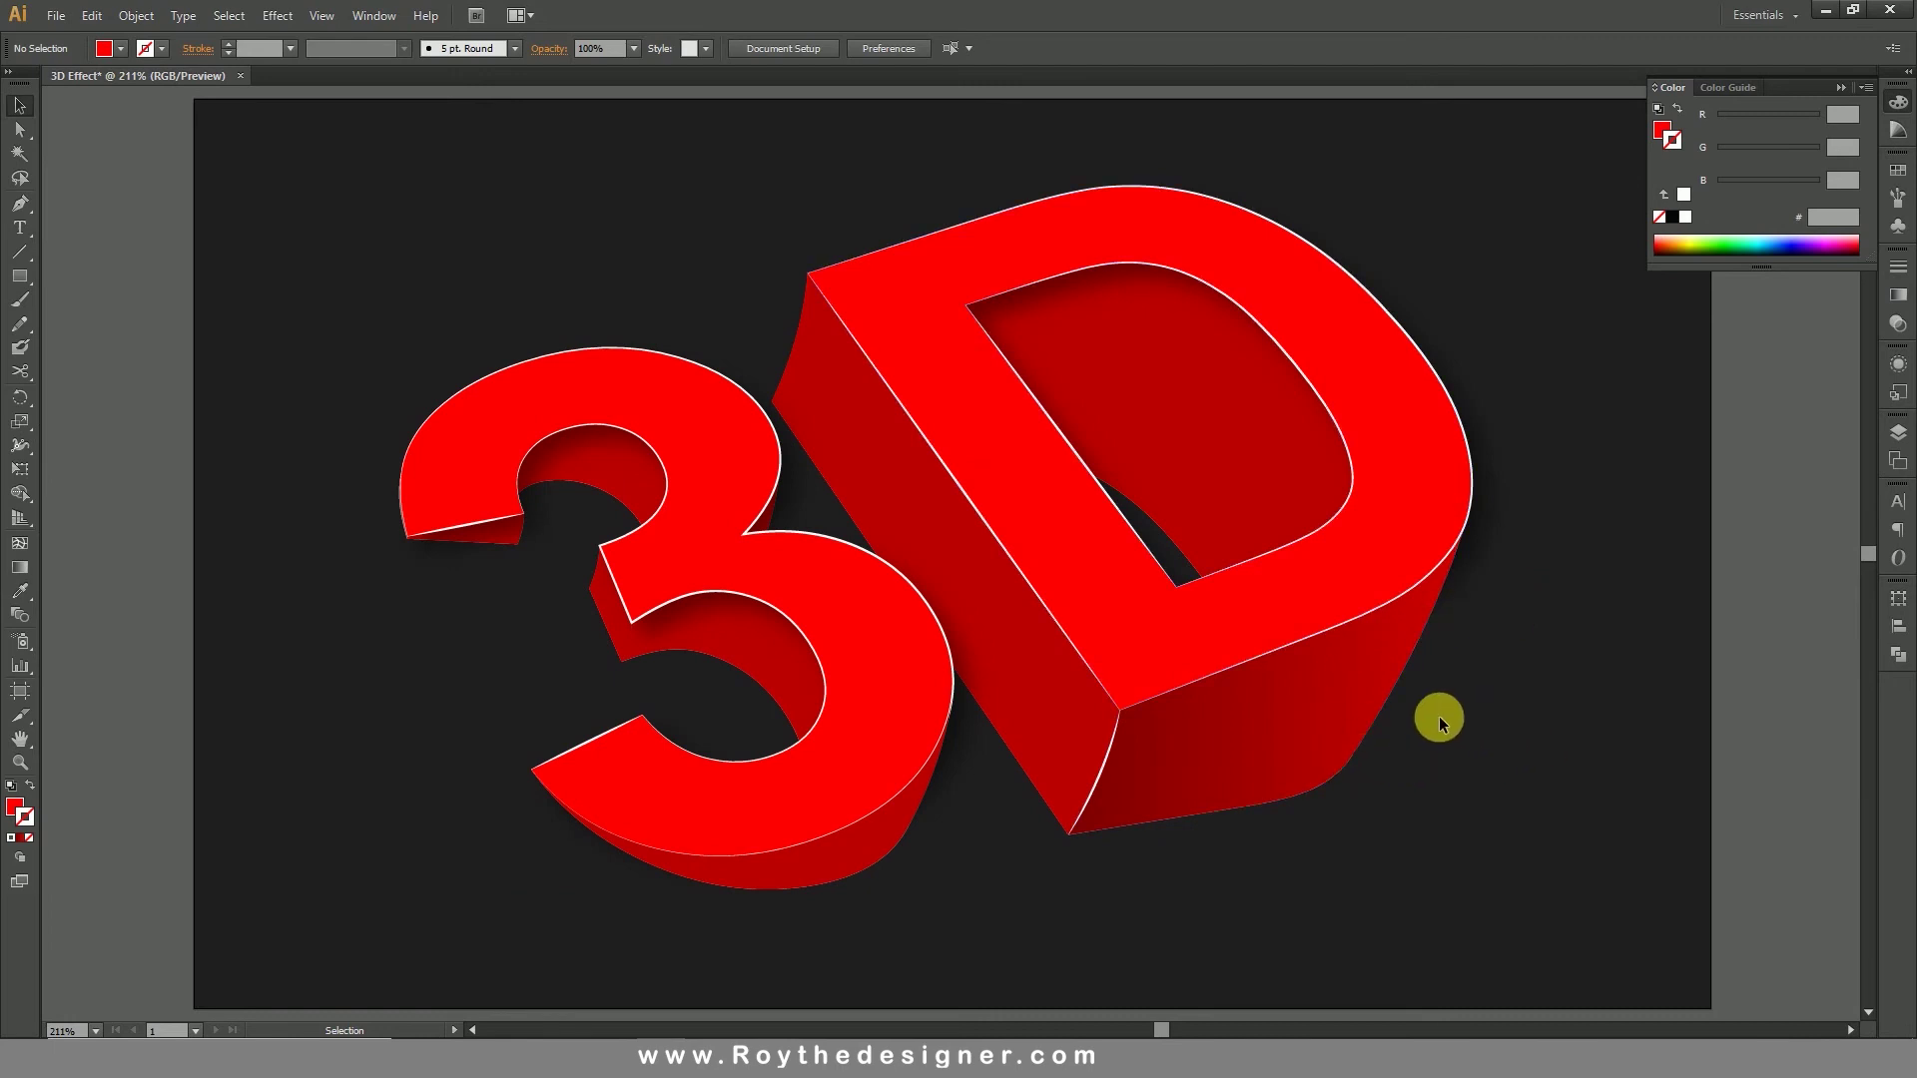
Step: Hide the gradient-shaded side face beneath the front of the "D"
left_click(856, 862)
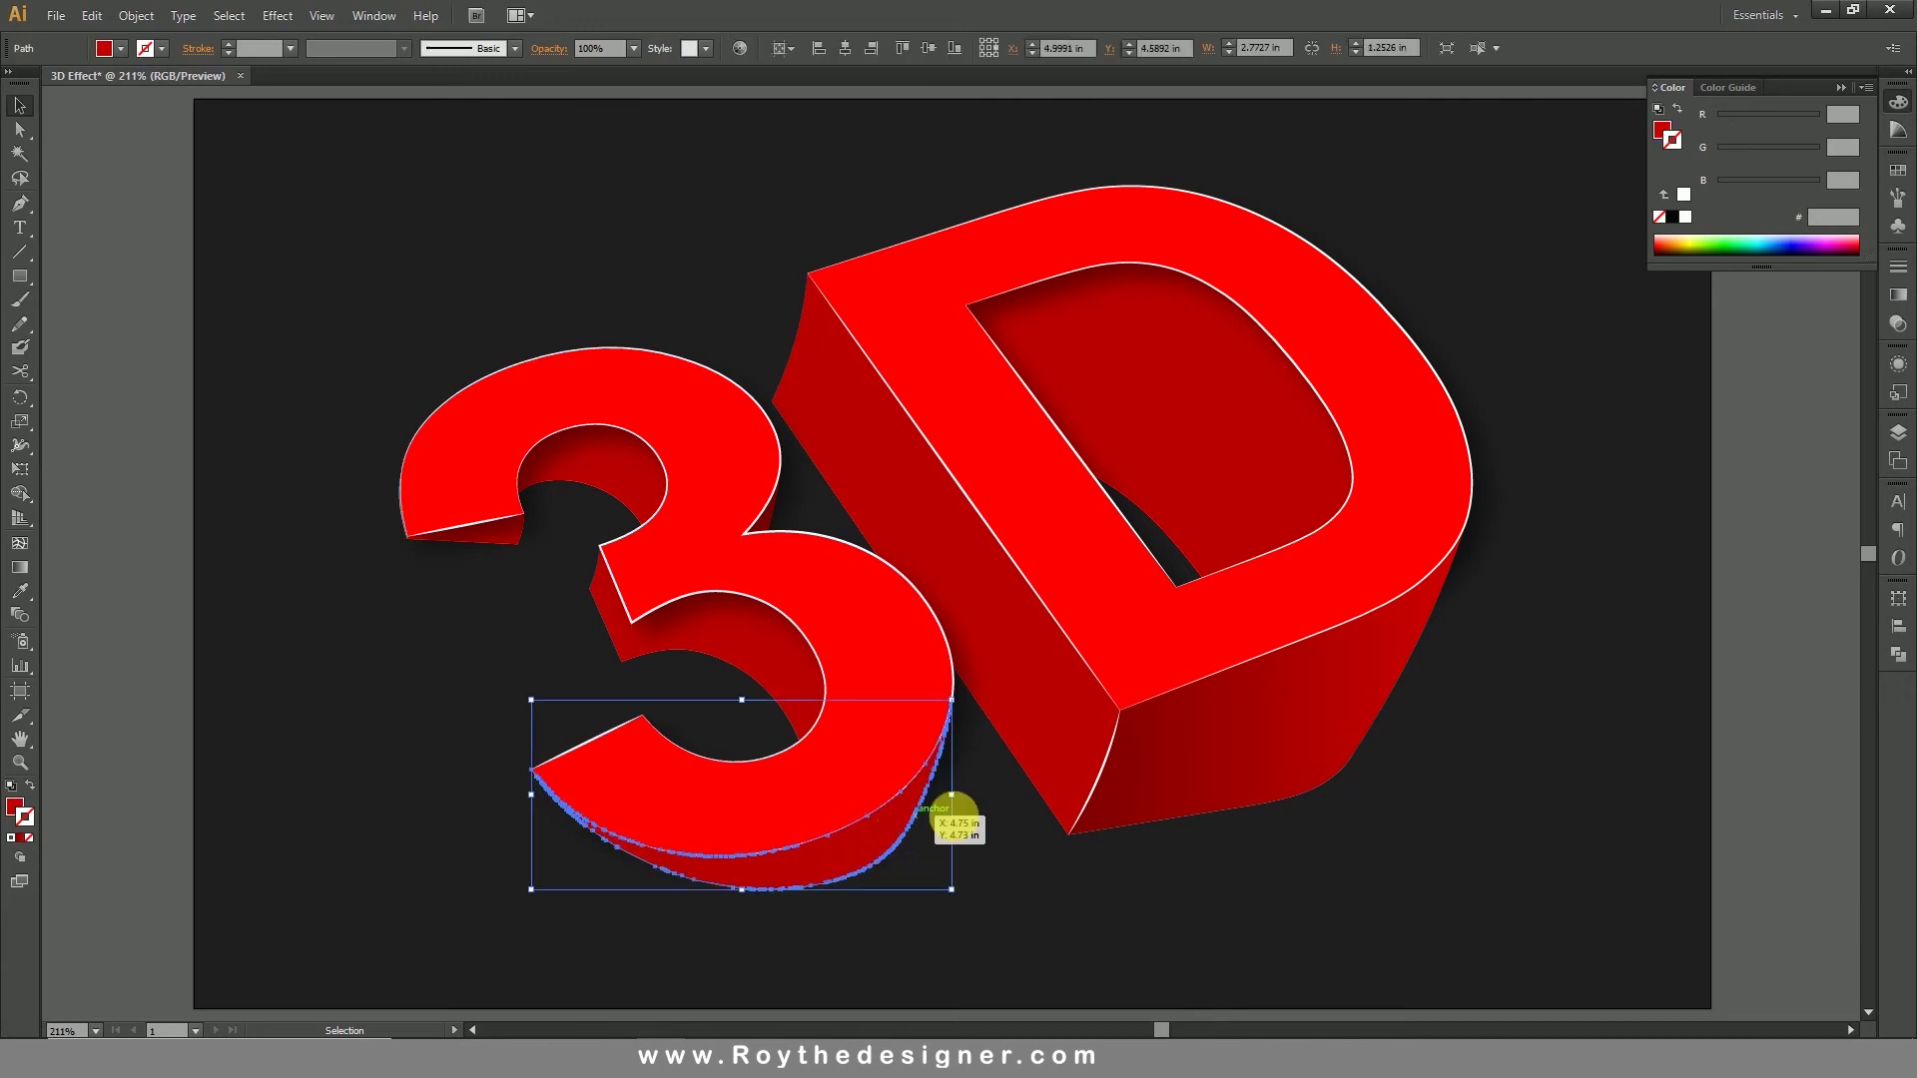
left_click(1226, 853)
left_click(1224, 769)
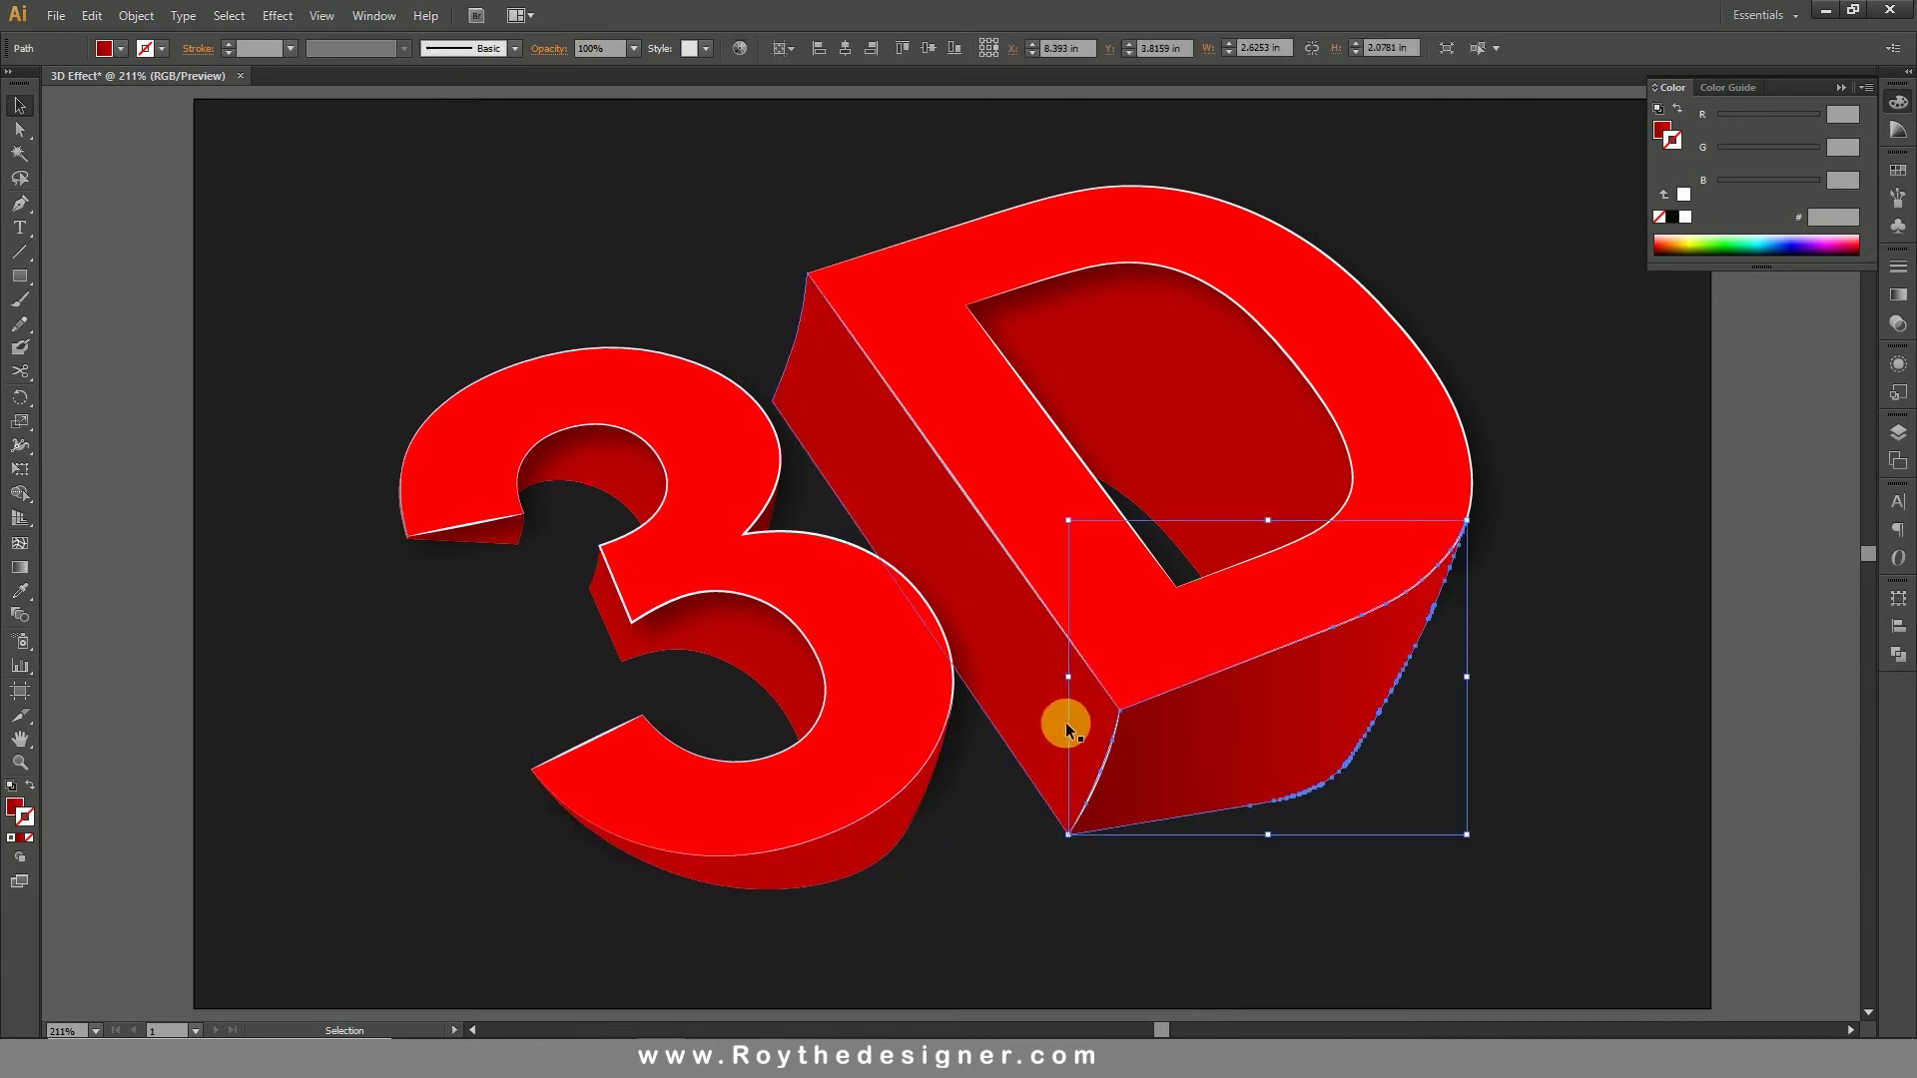
left_click(136, 15)
mouse_move(207, 177)
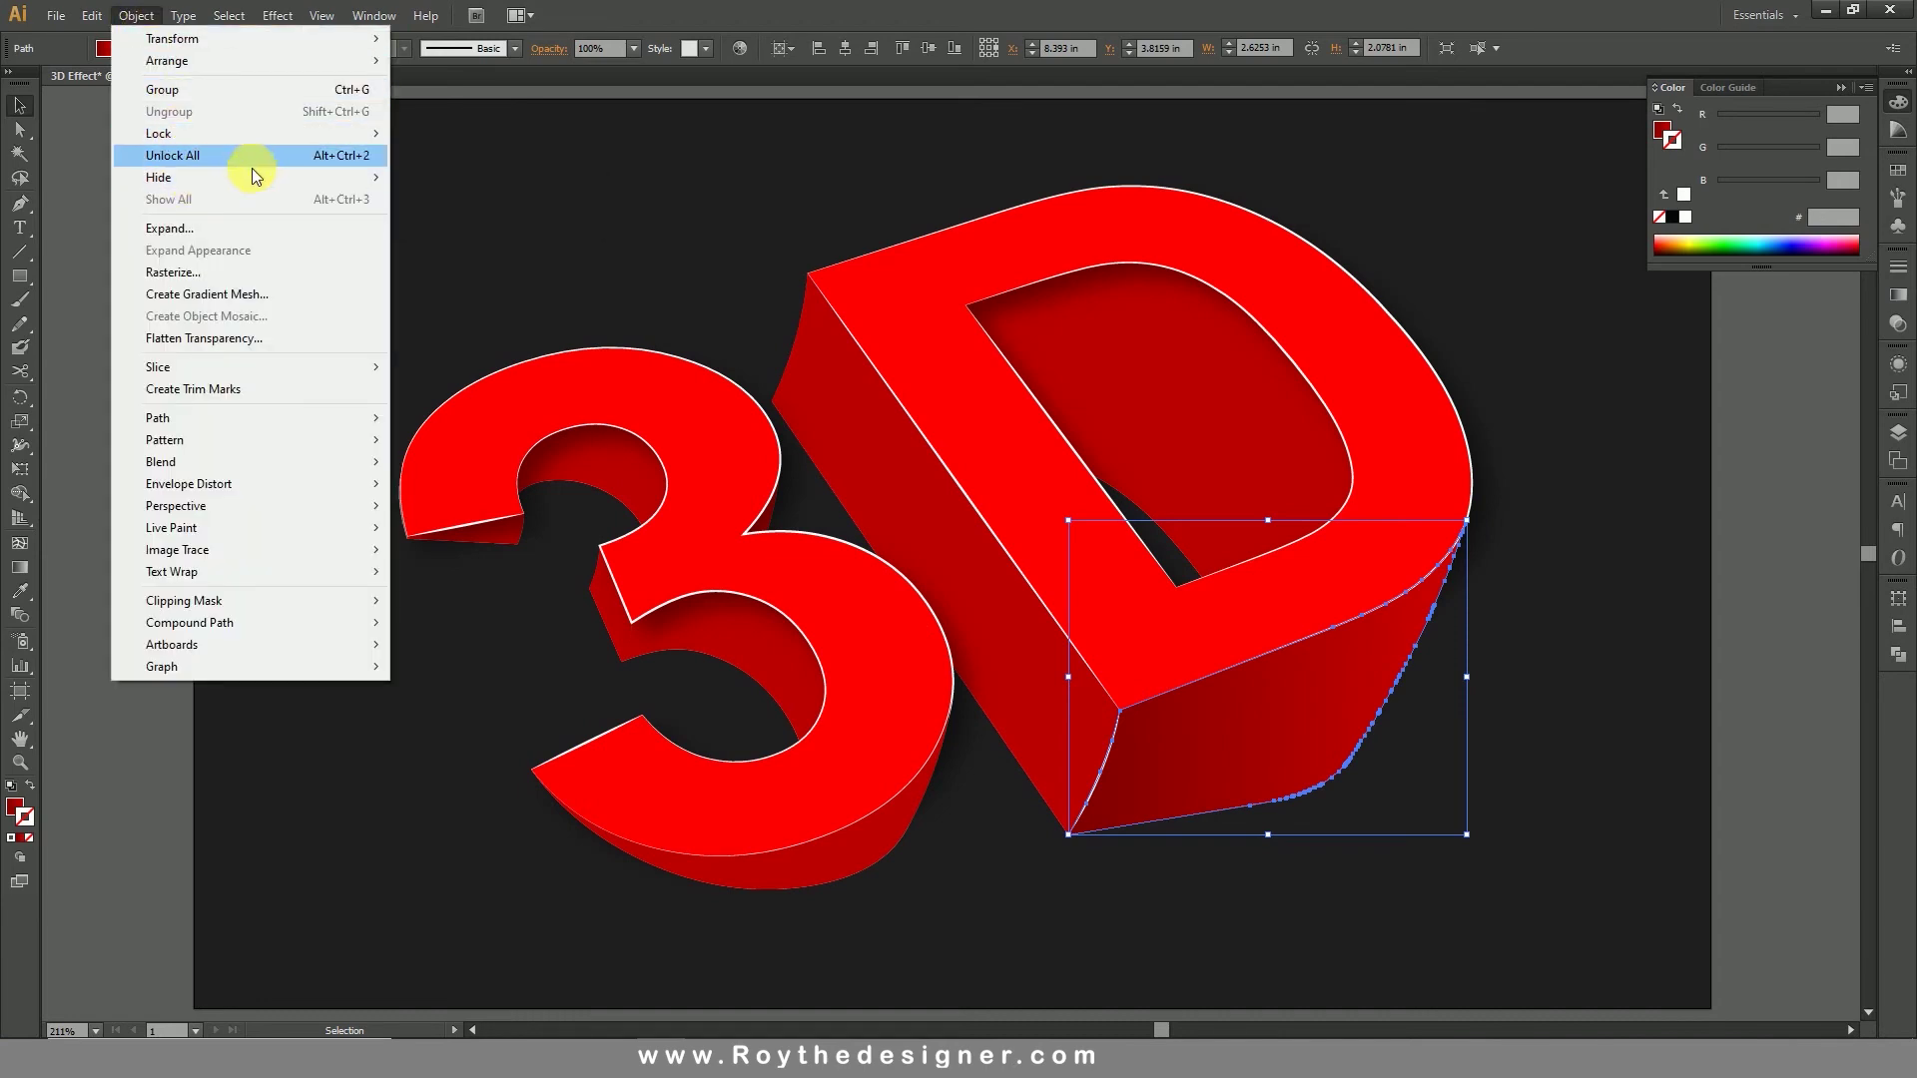
mouse_move(260, 136)
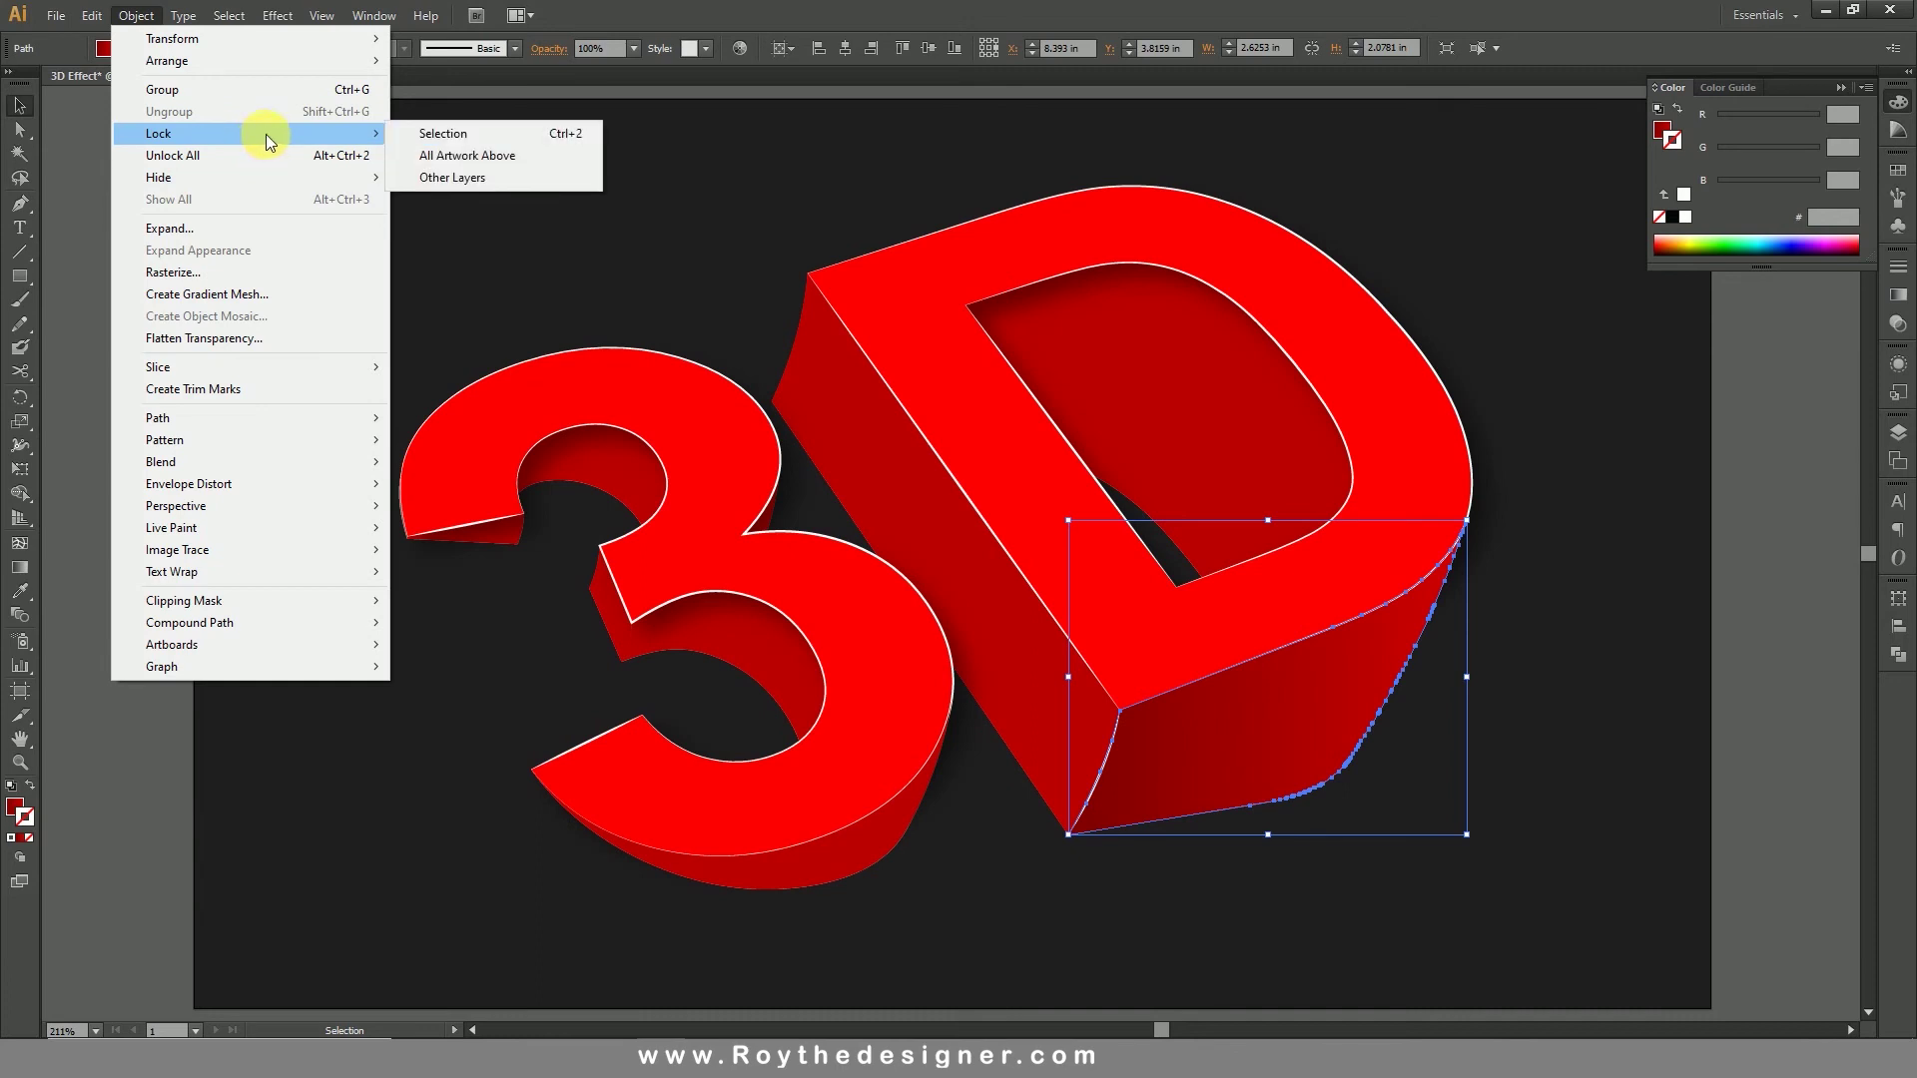
mouse_move(320, 178)
left_click(436, 176)
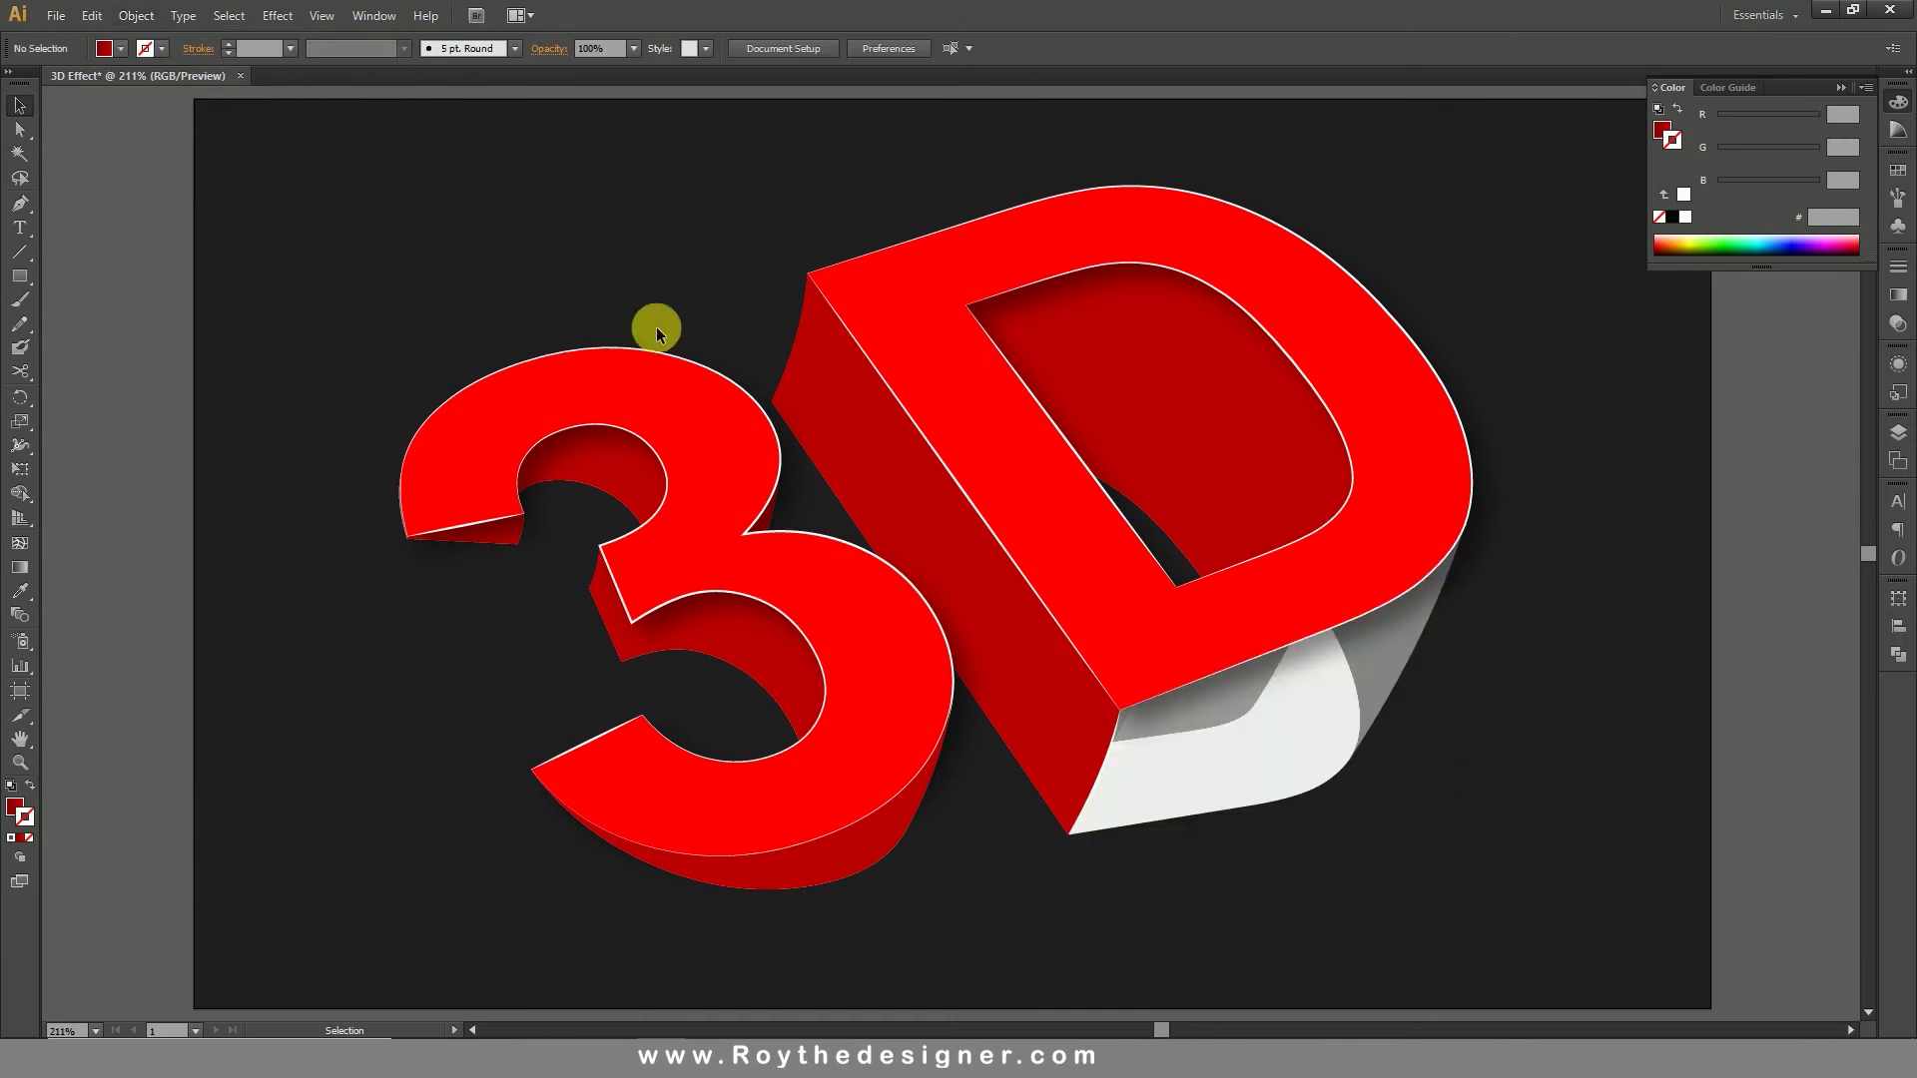
Step: Hide the dark red side face along the lower outer curve of the "3"
left_click(1164, 685)
left_click(877, 812)
left_click(865, 856)
left_click(136, 15)
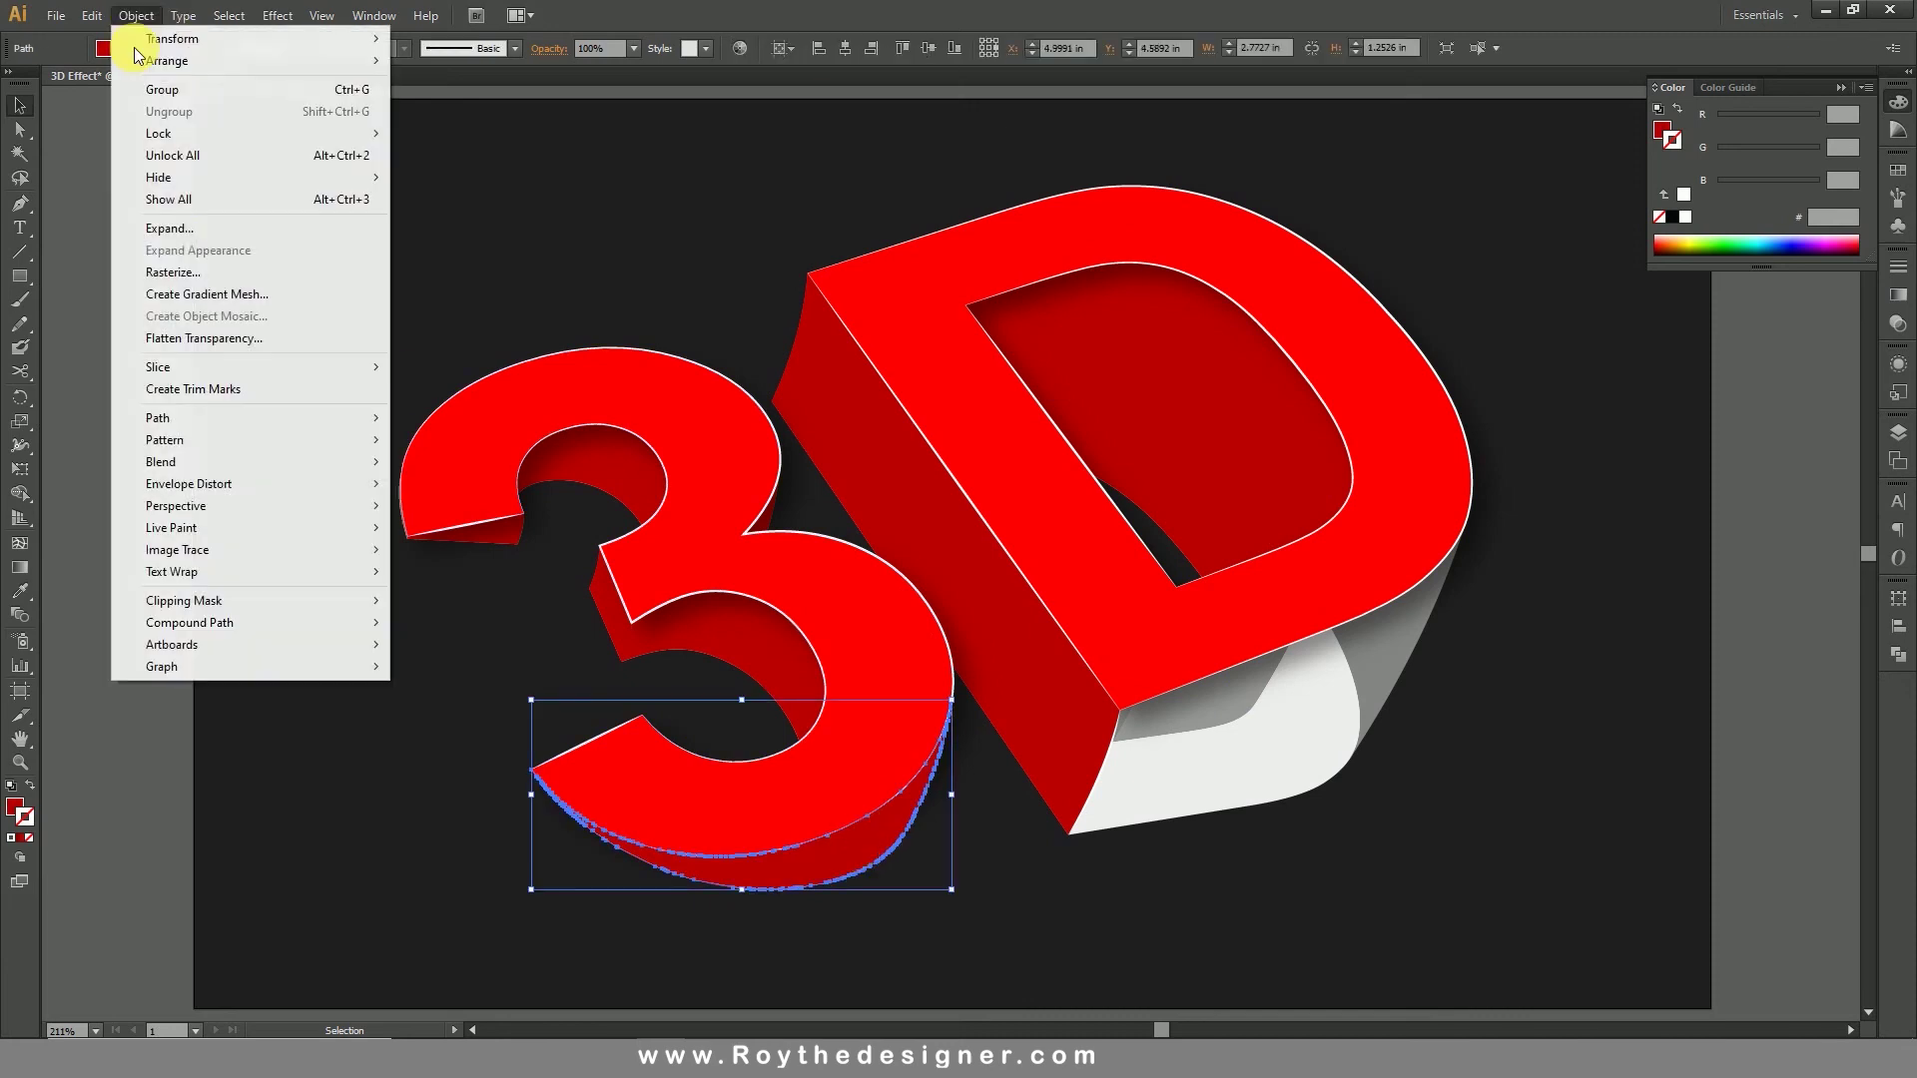
mouse_move(278, 176)
left_click(500, 178)
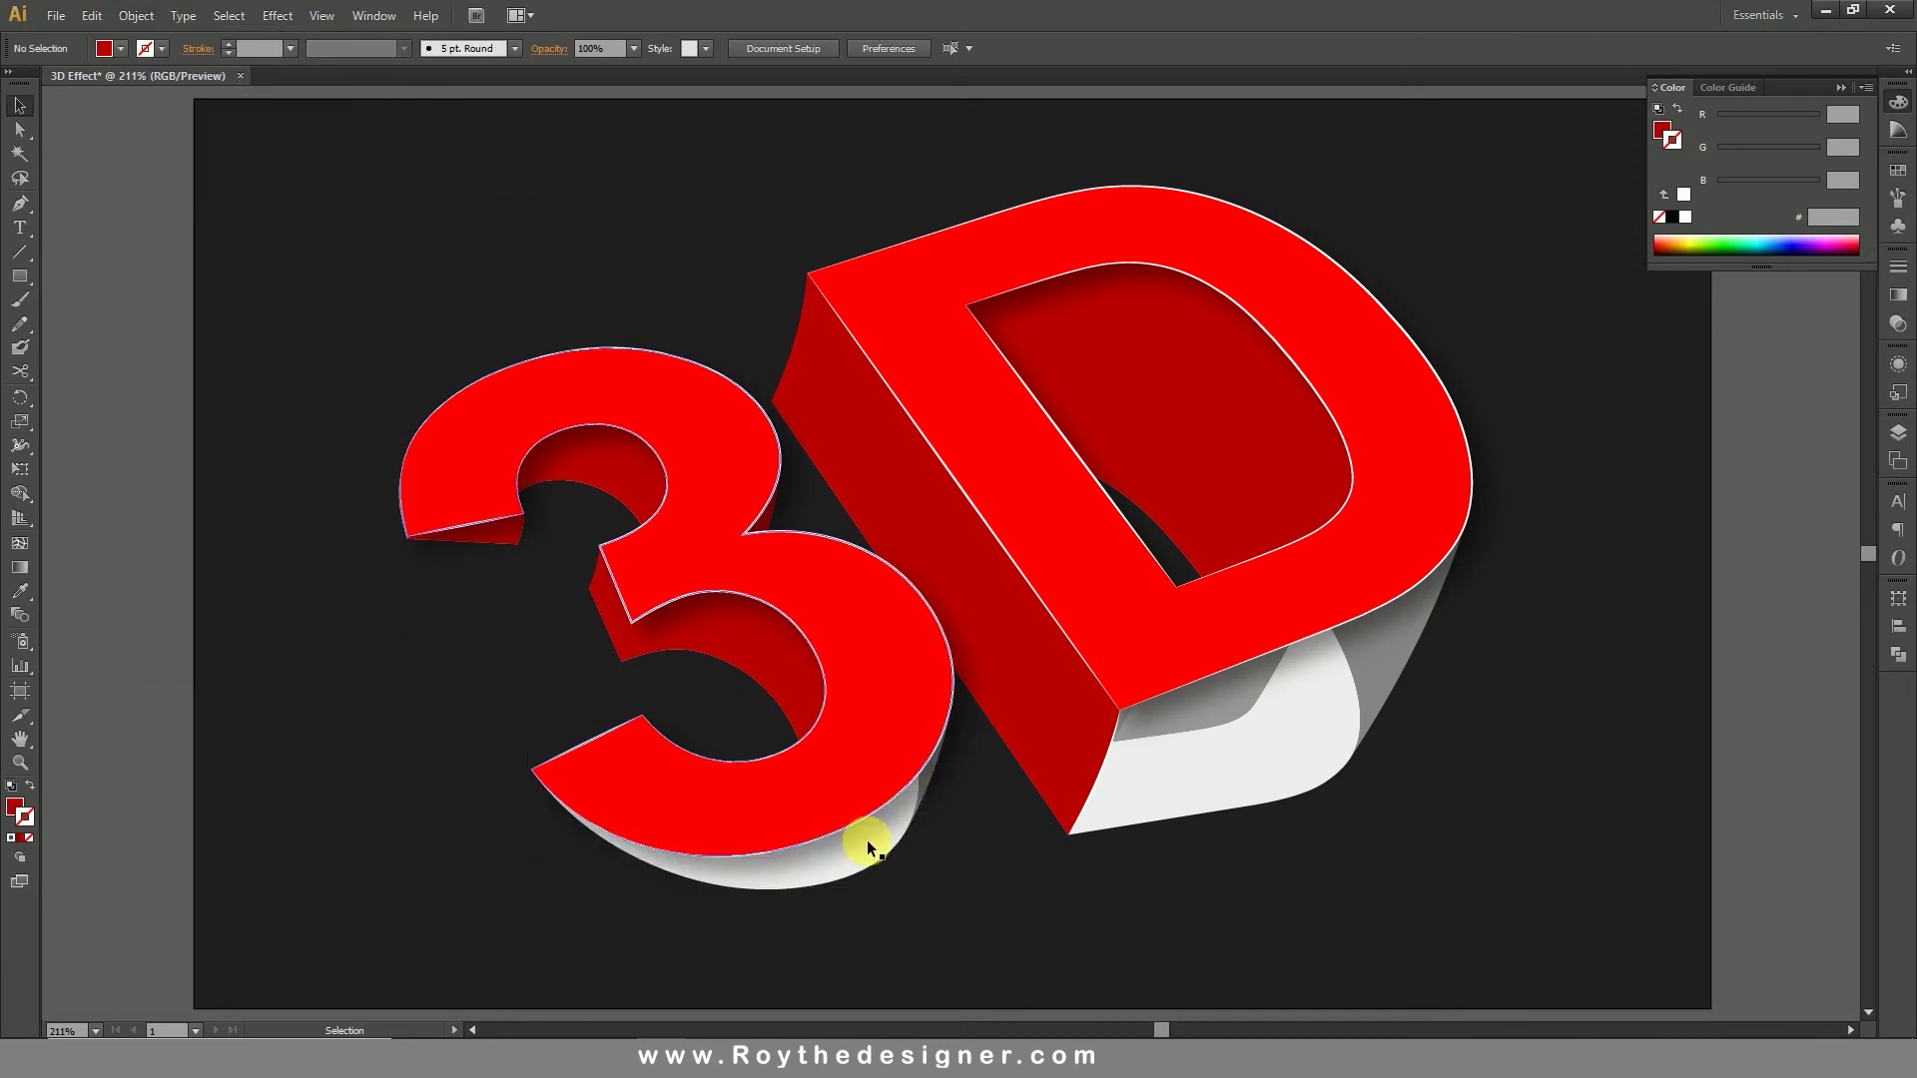
Step: Hide the red front face group of the "3"
left_click(872, 855)
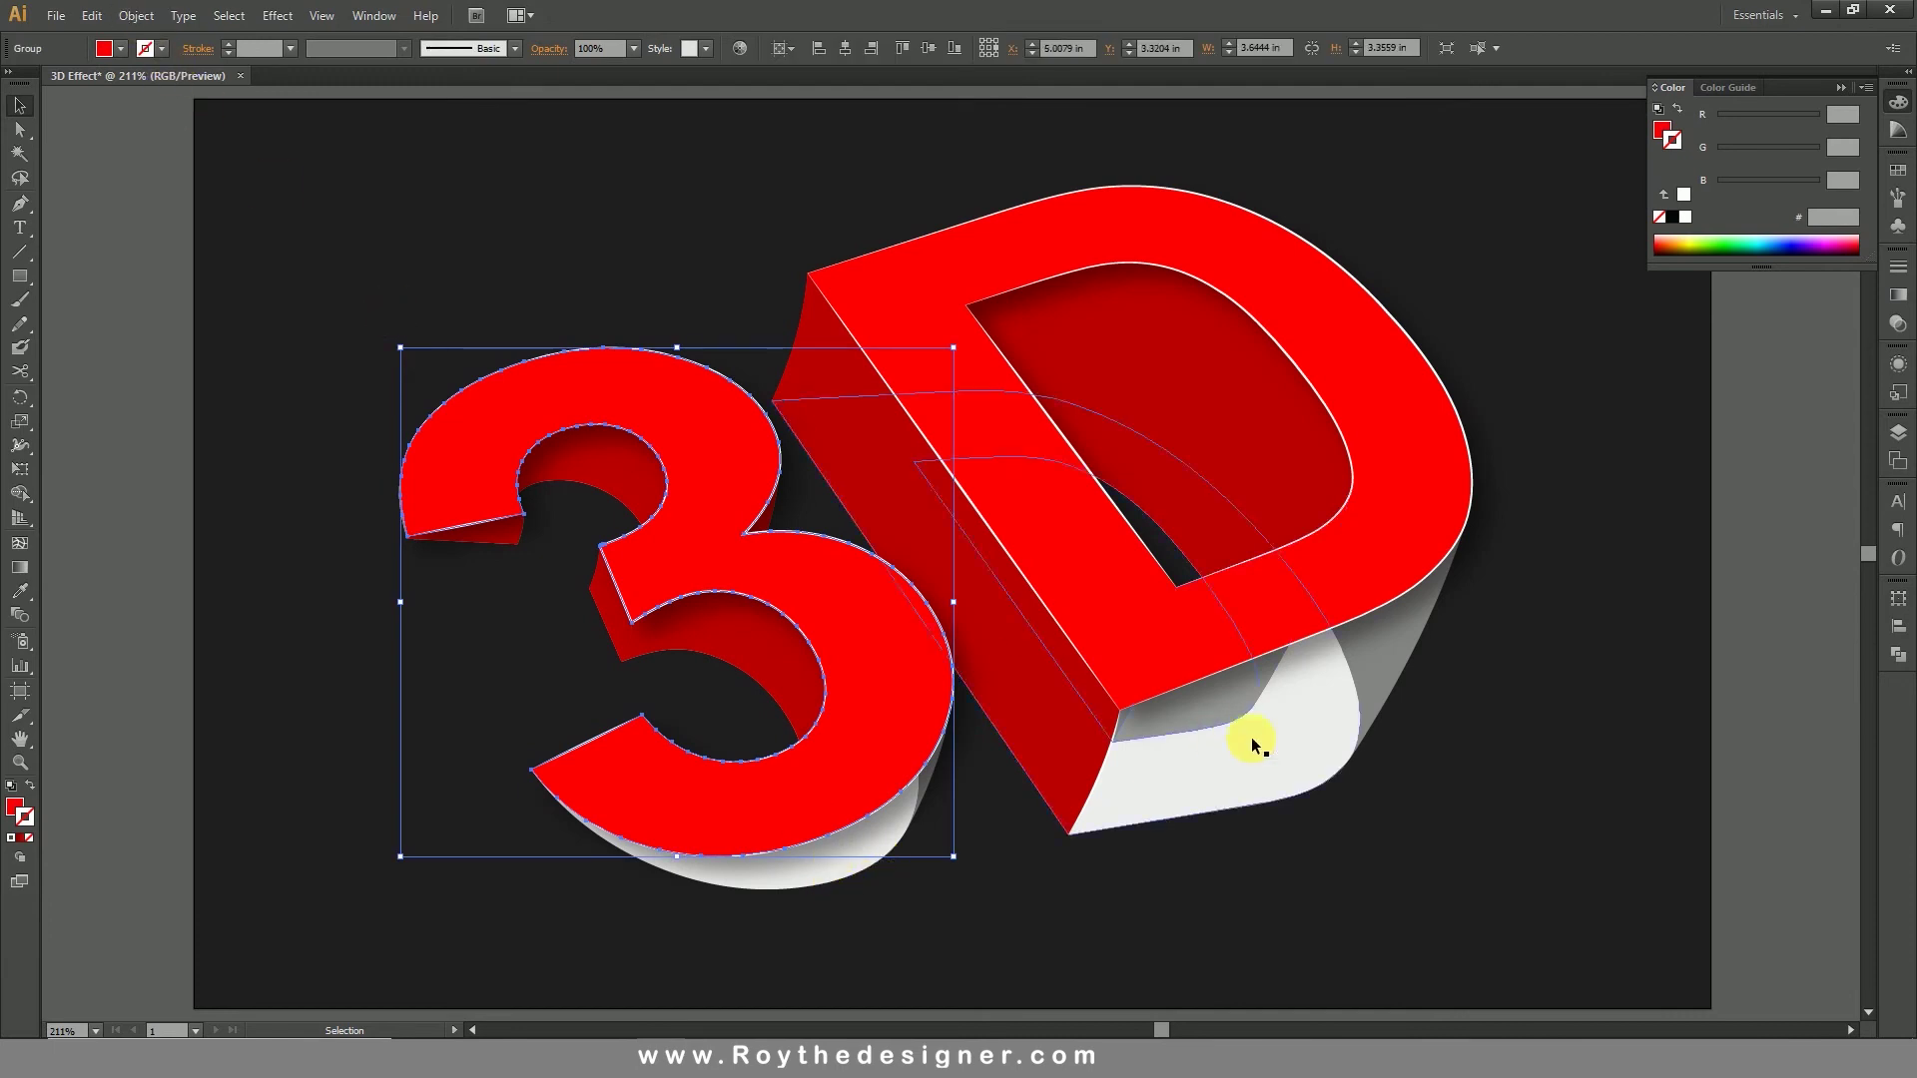
left_click(136, 15)
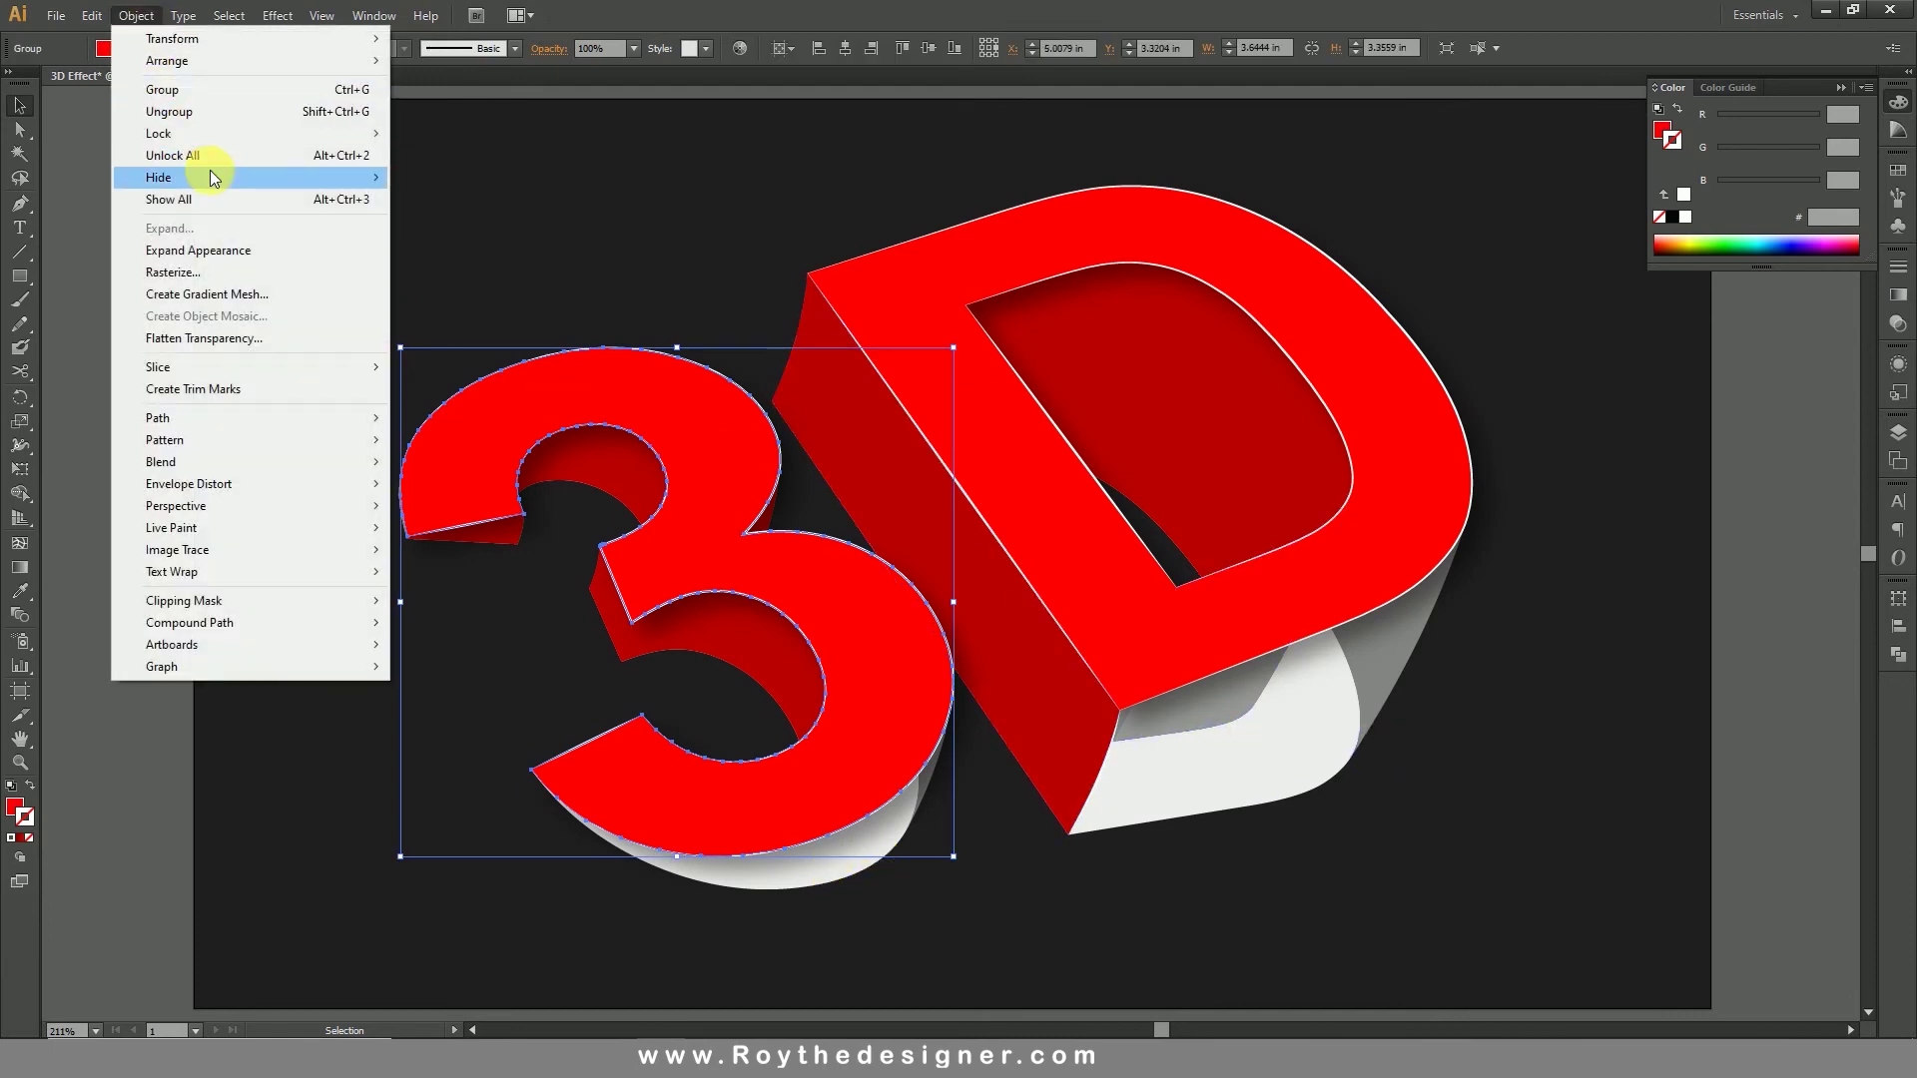
mouse_move(296, 176)
left_click(442, 179)
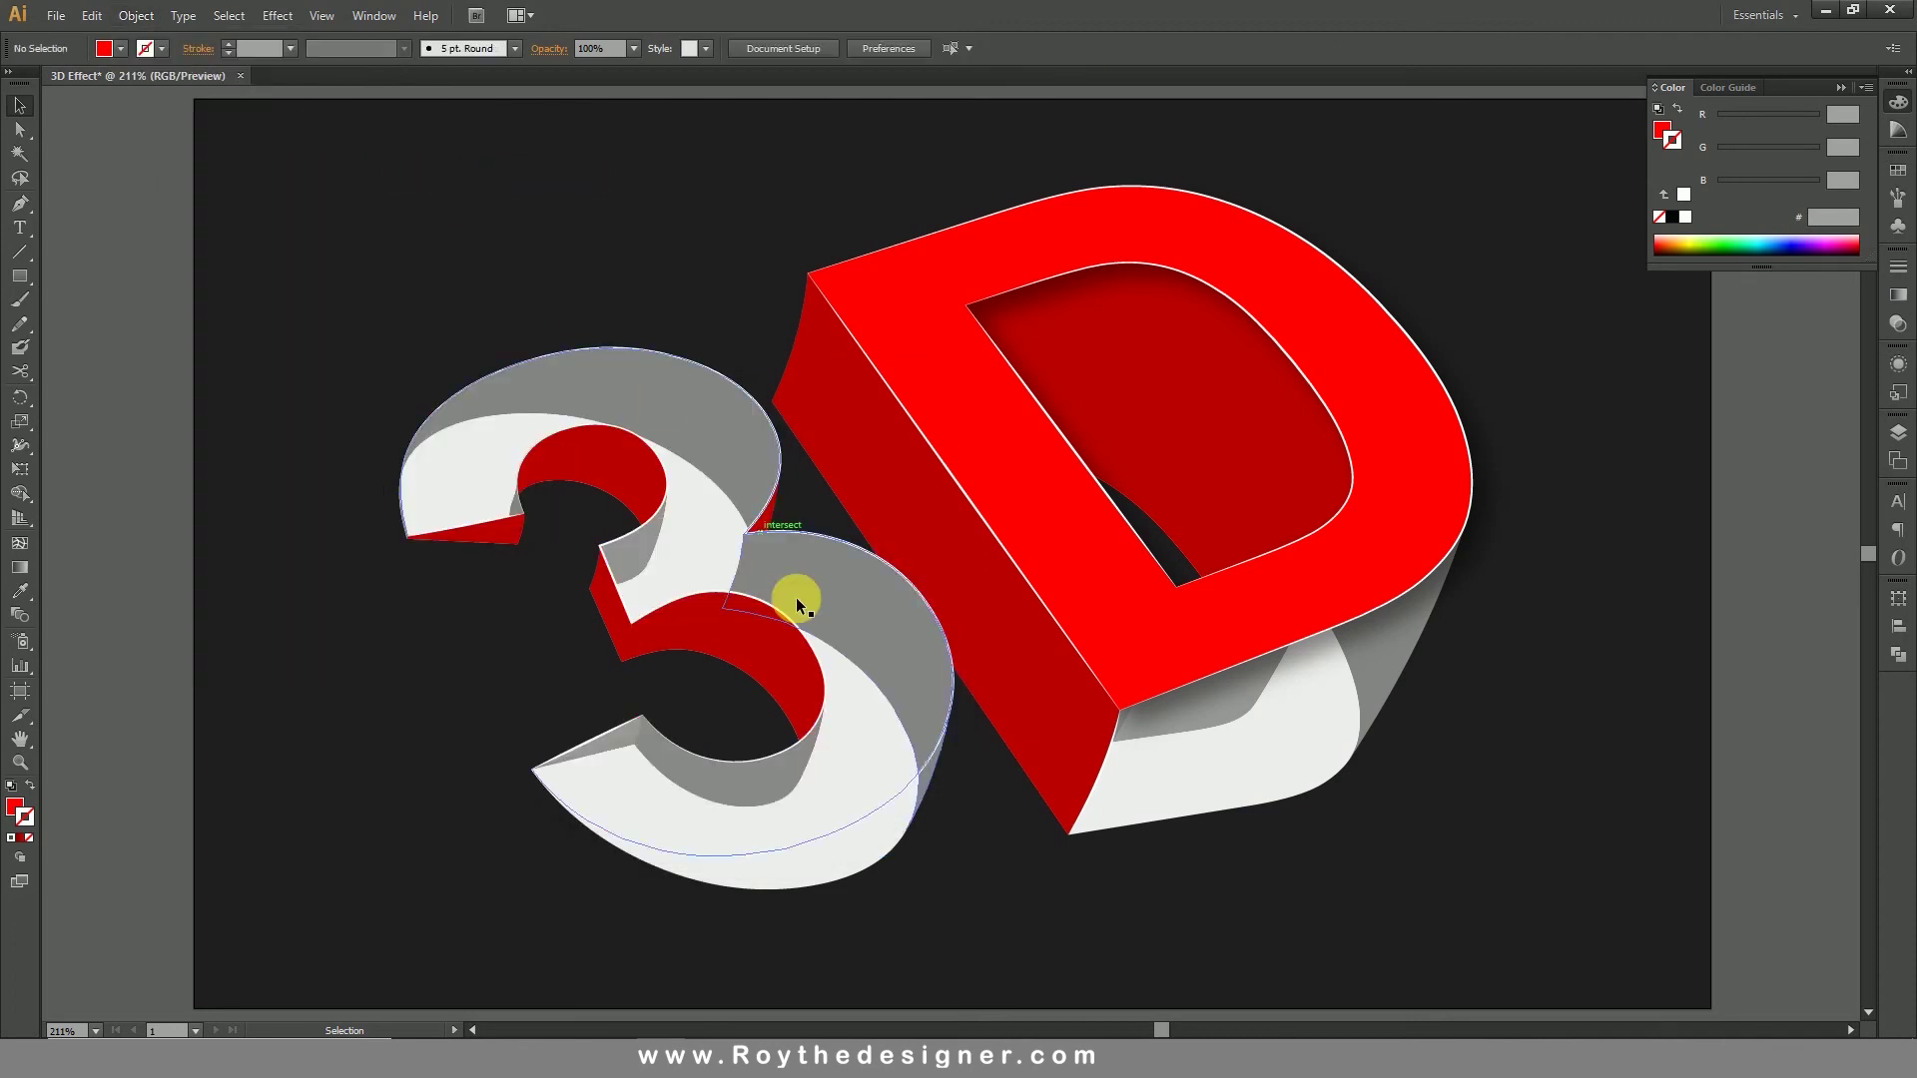
Step: Lock the white back letter shapes of both the "3" and the "D"
left_click(865, 872)
left_click(1222, 807, "shift")
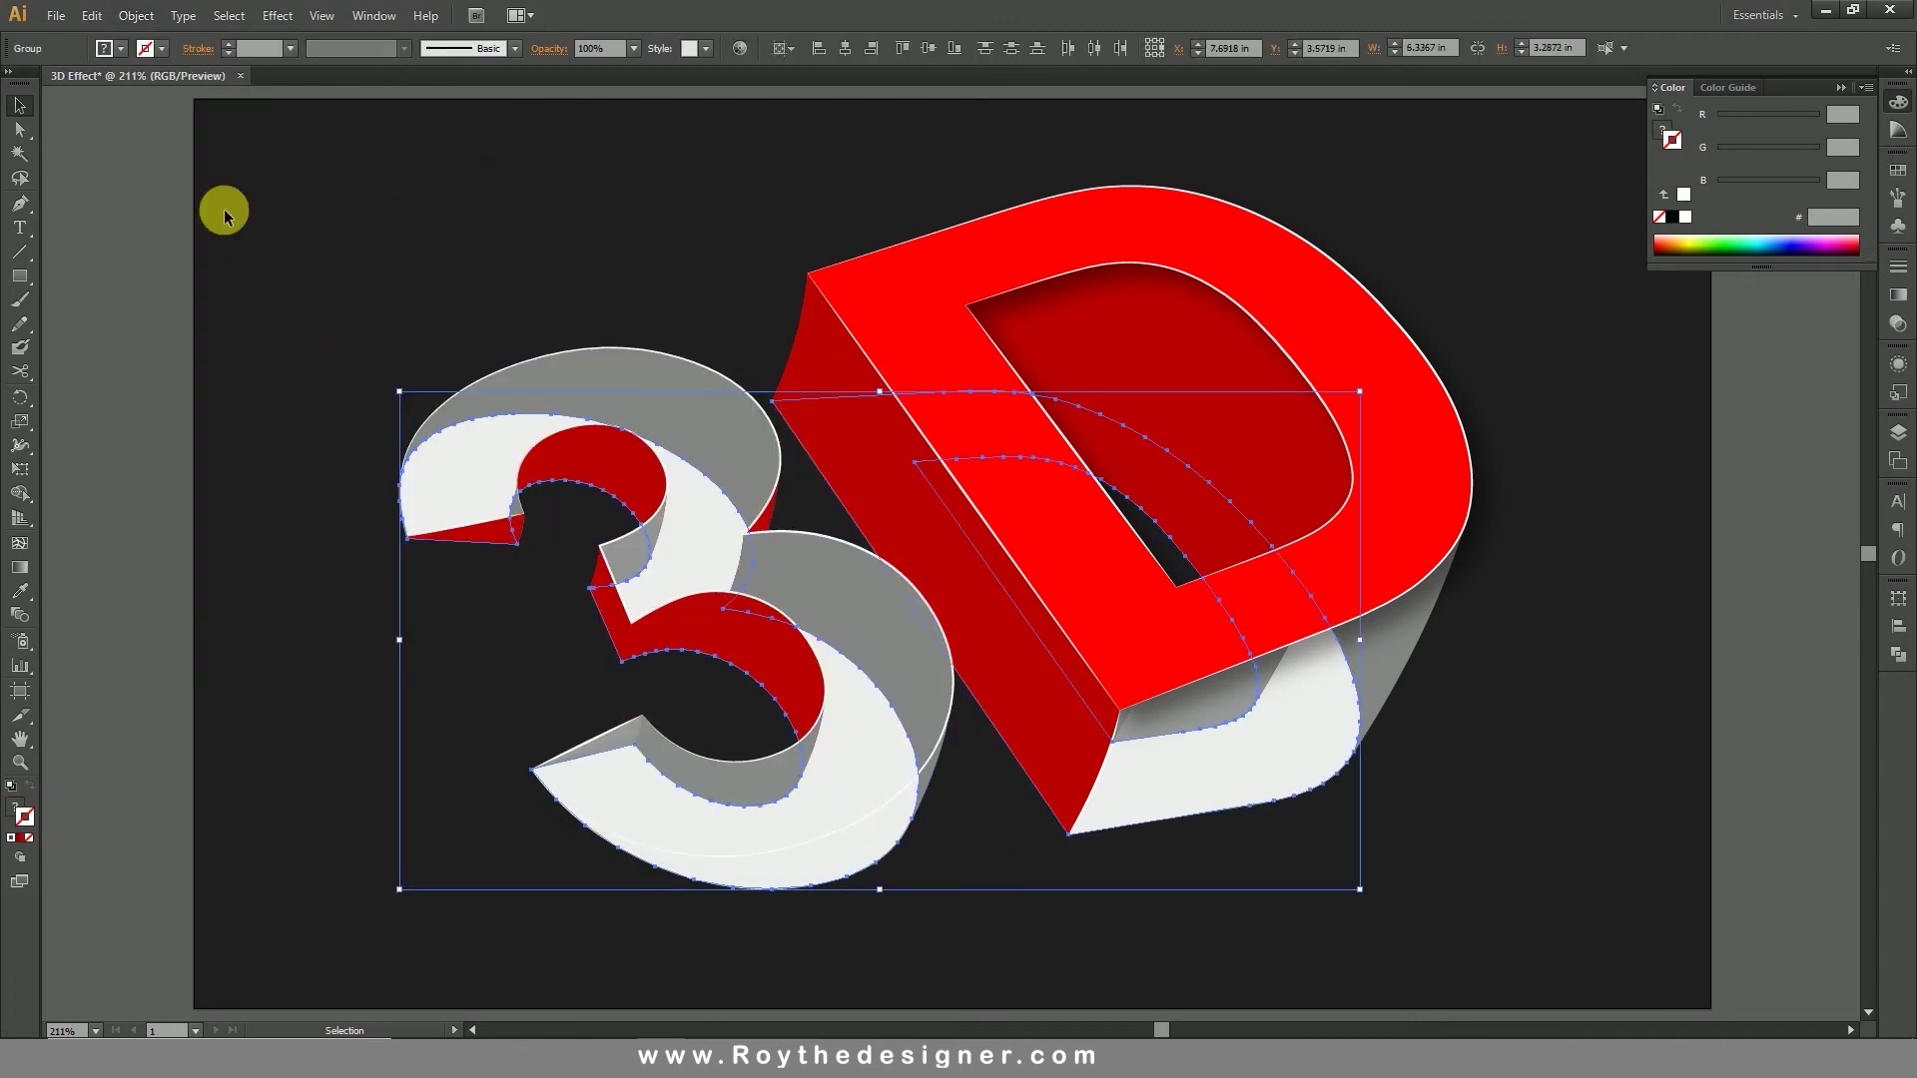
left_click(136, 15)
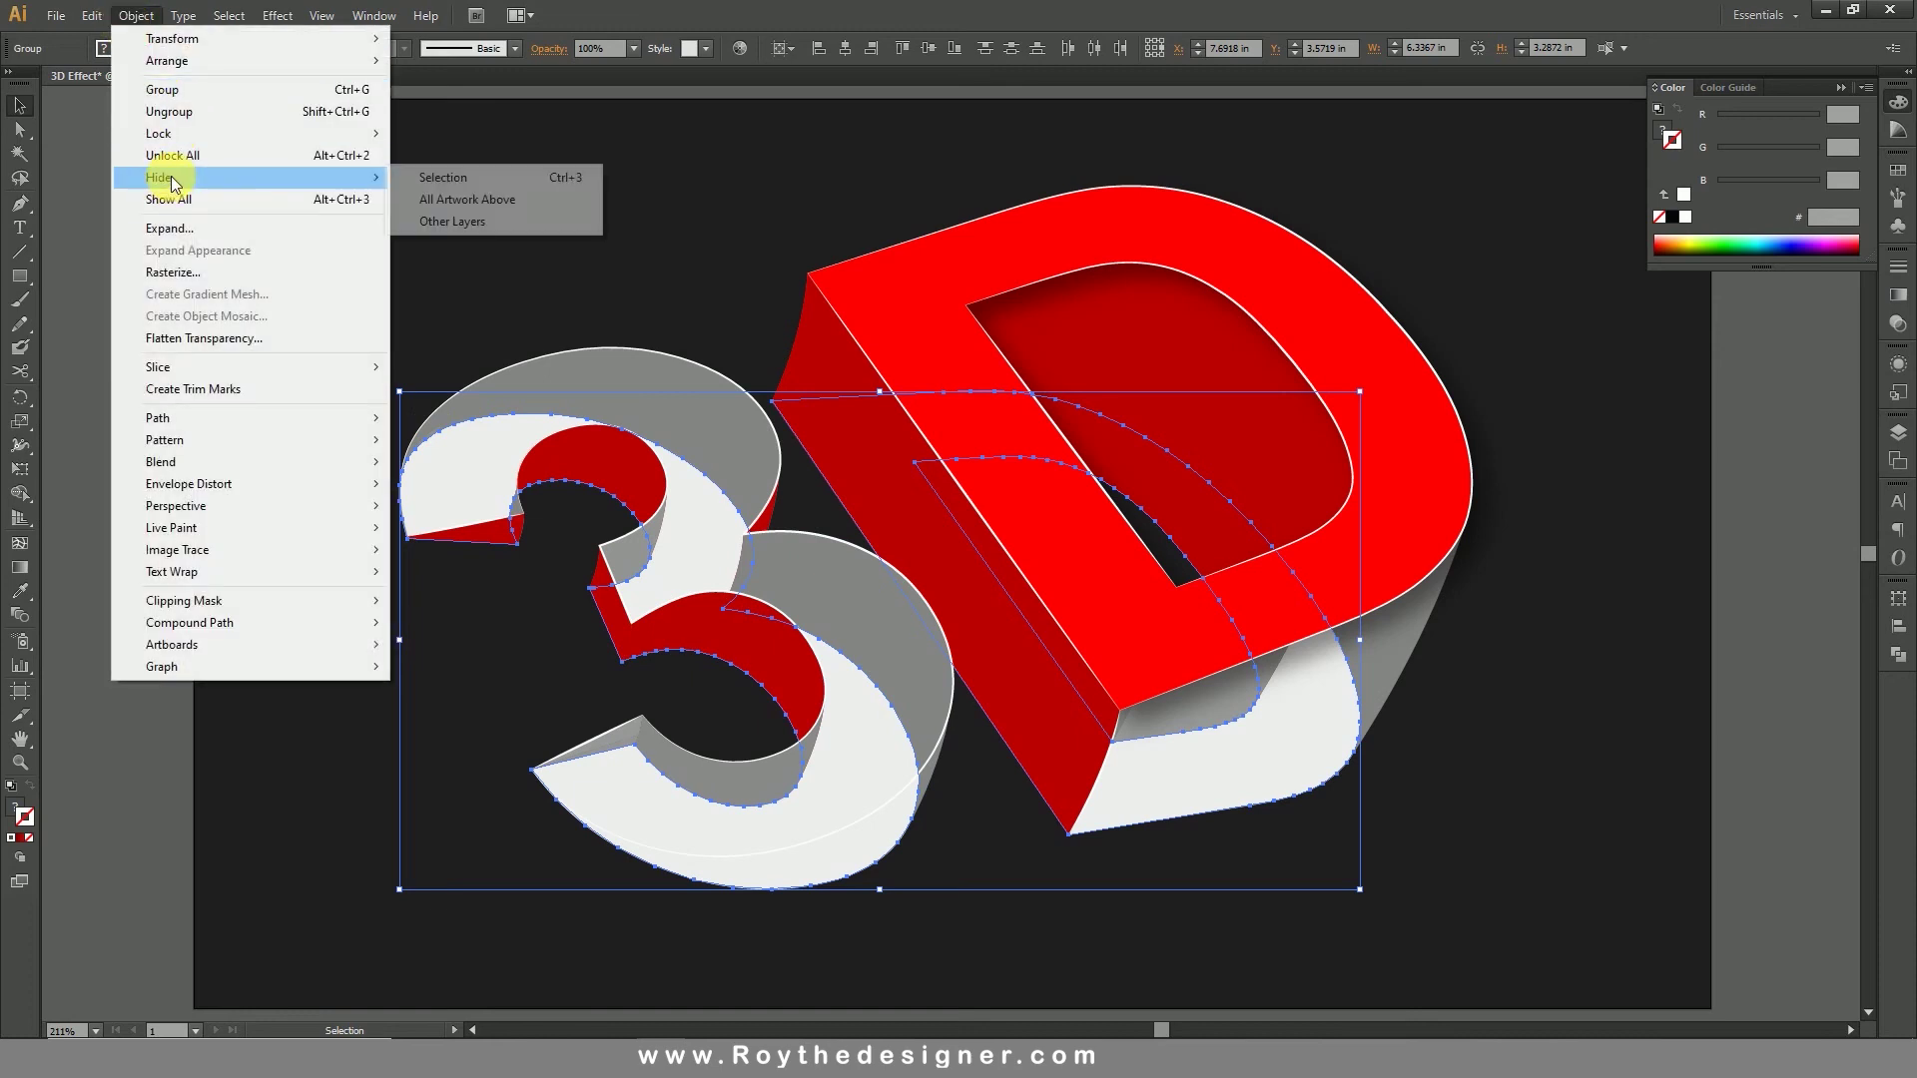
mouse_move(285, 136)
left_click(473, 140)
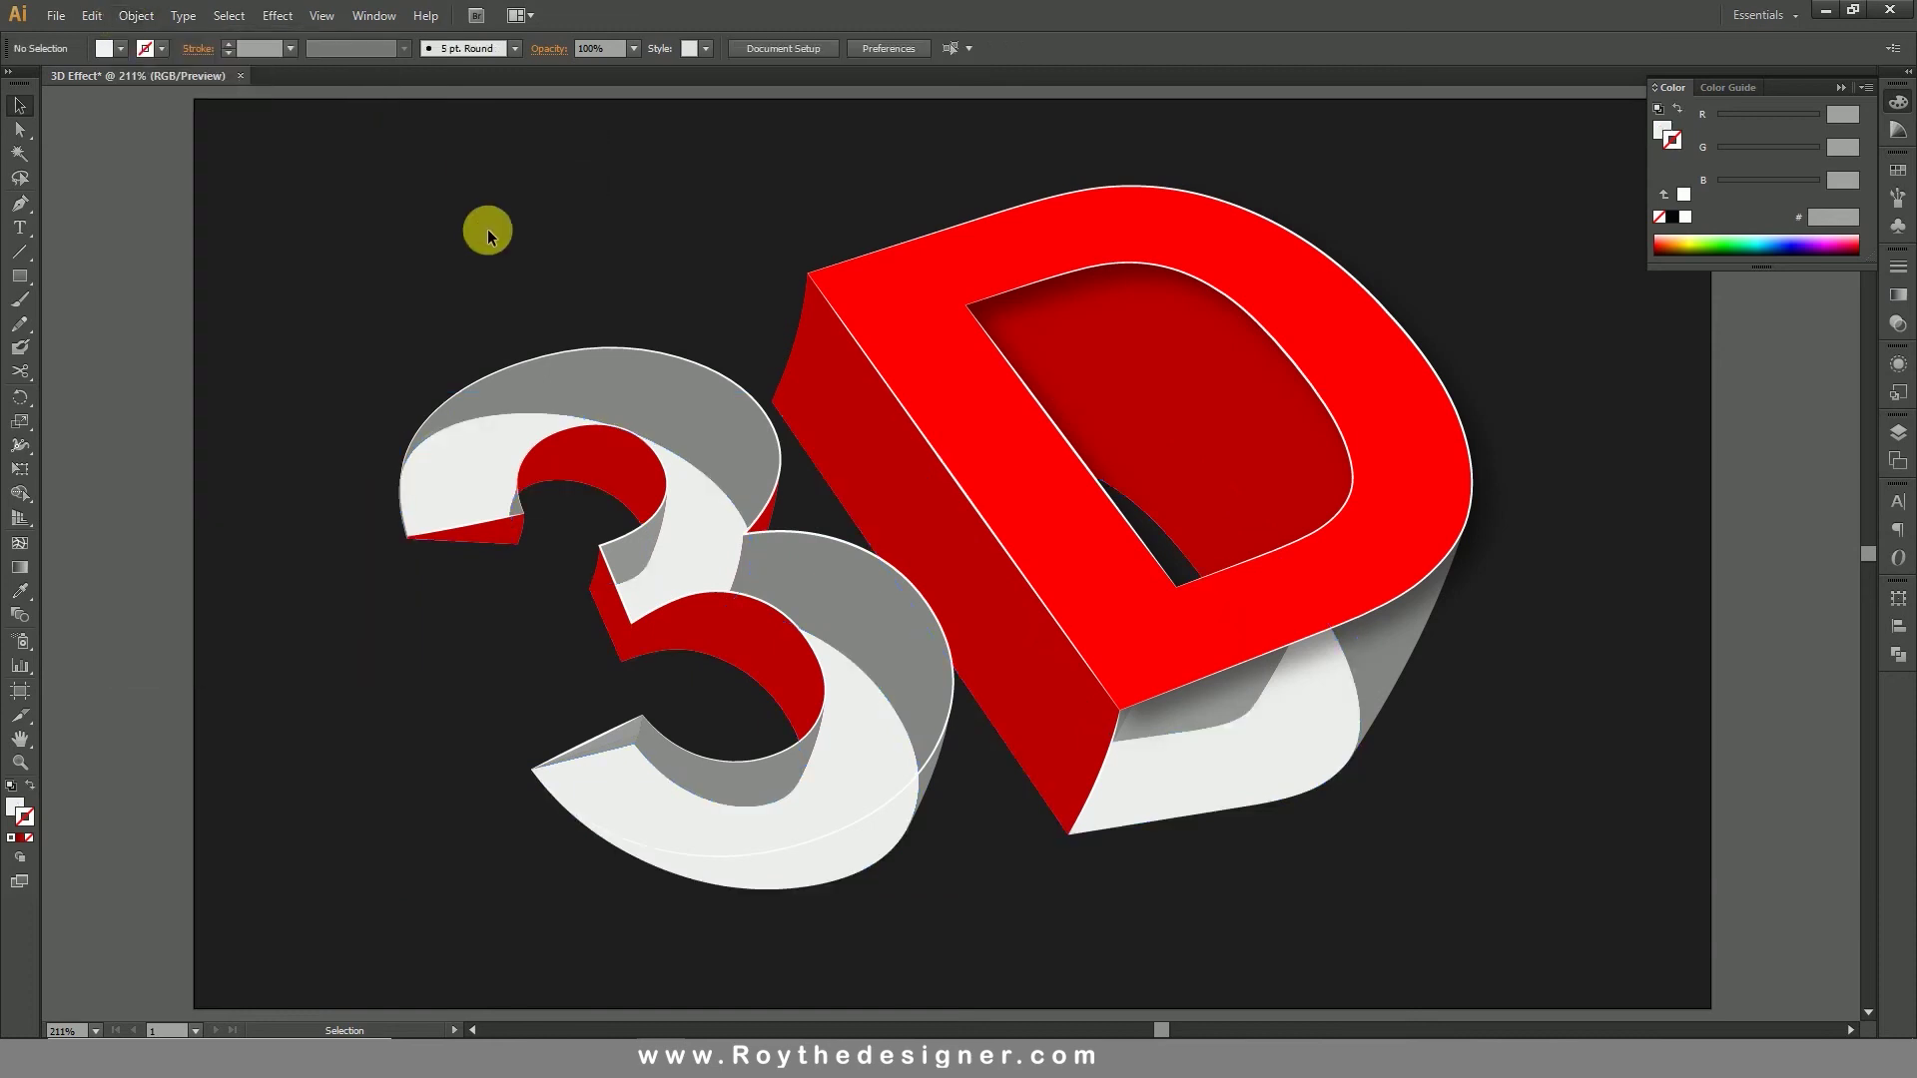
Step: Hide all remaining unlocked lettering artwork, leaving only the white back letters on the background, and unlock all locked objects
left_click_drag(298, 100, 1537, 908)
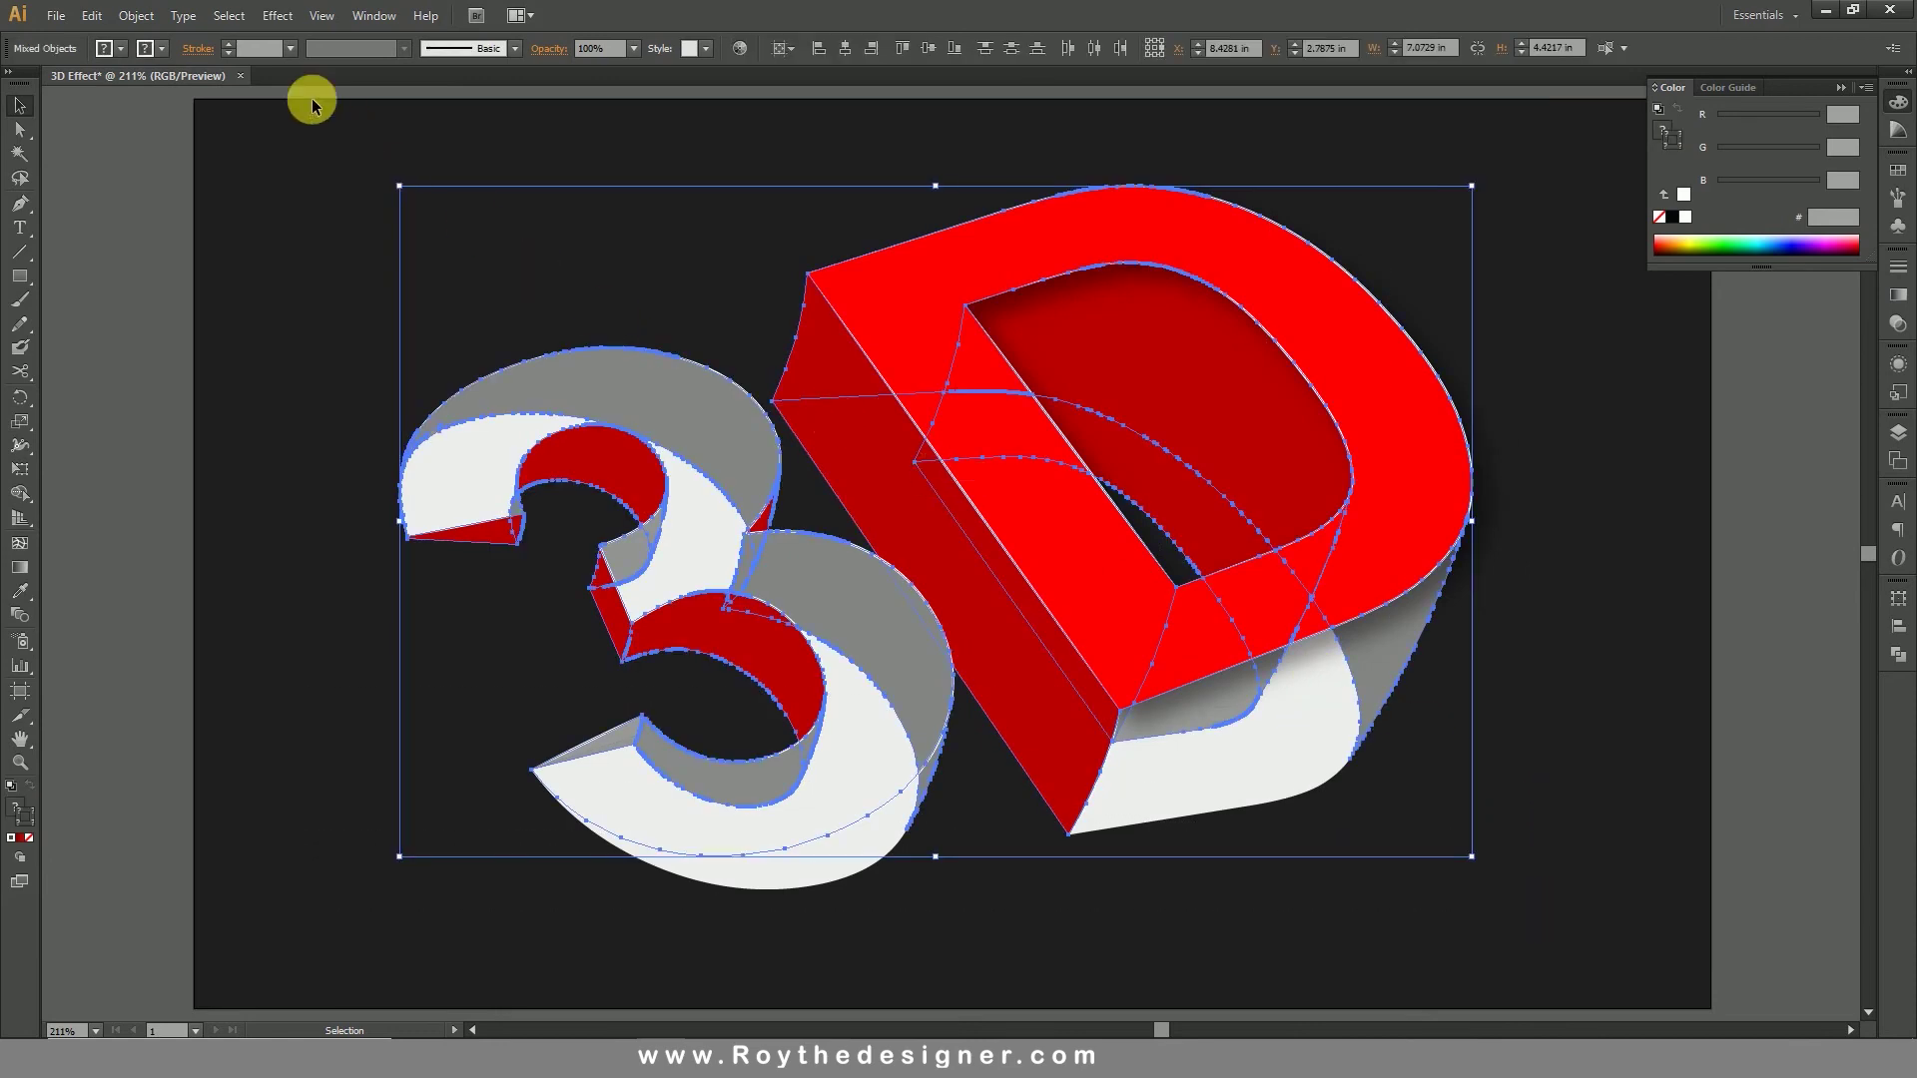
left_click(136, 15)
mouse_move(374, 176)
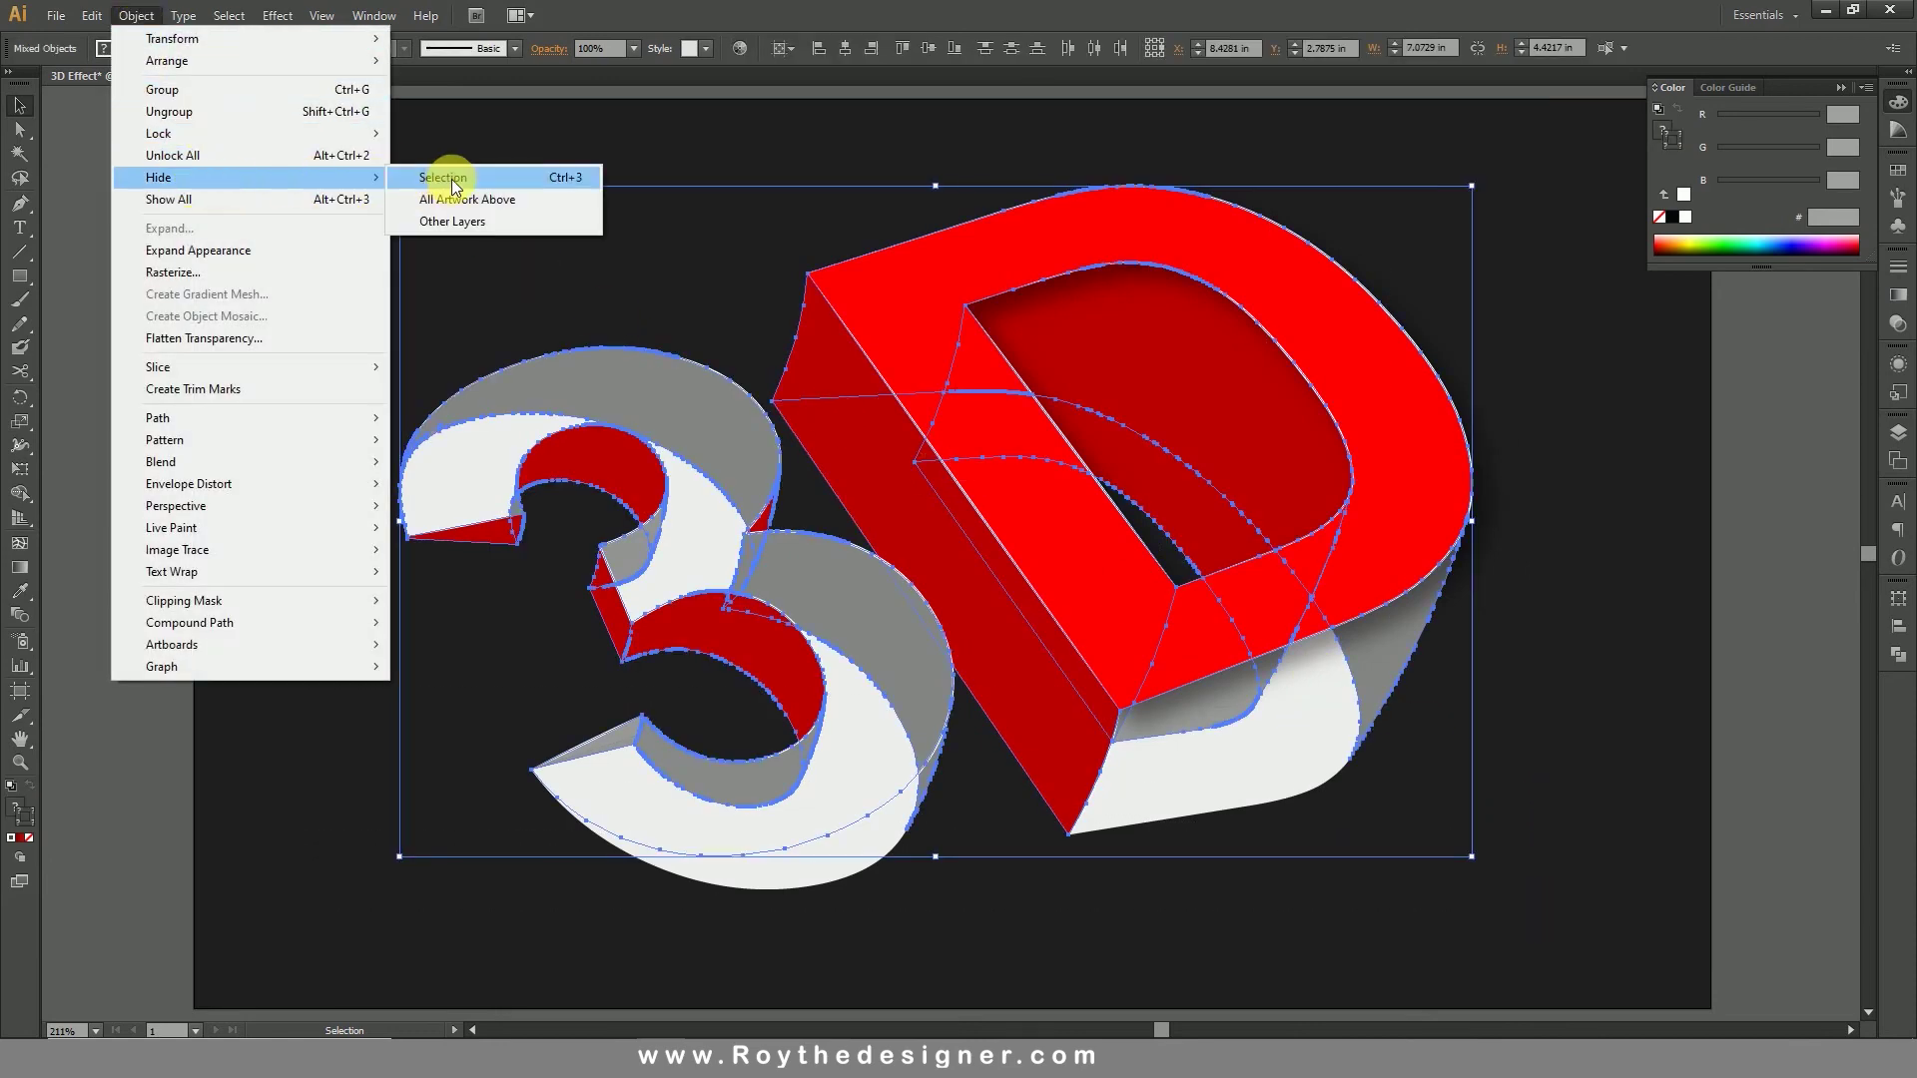
left_click(439, 178)
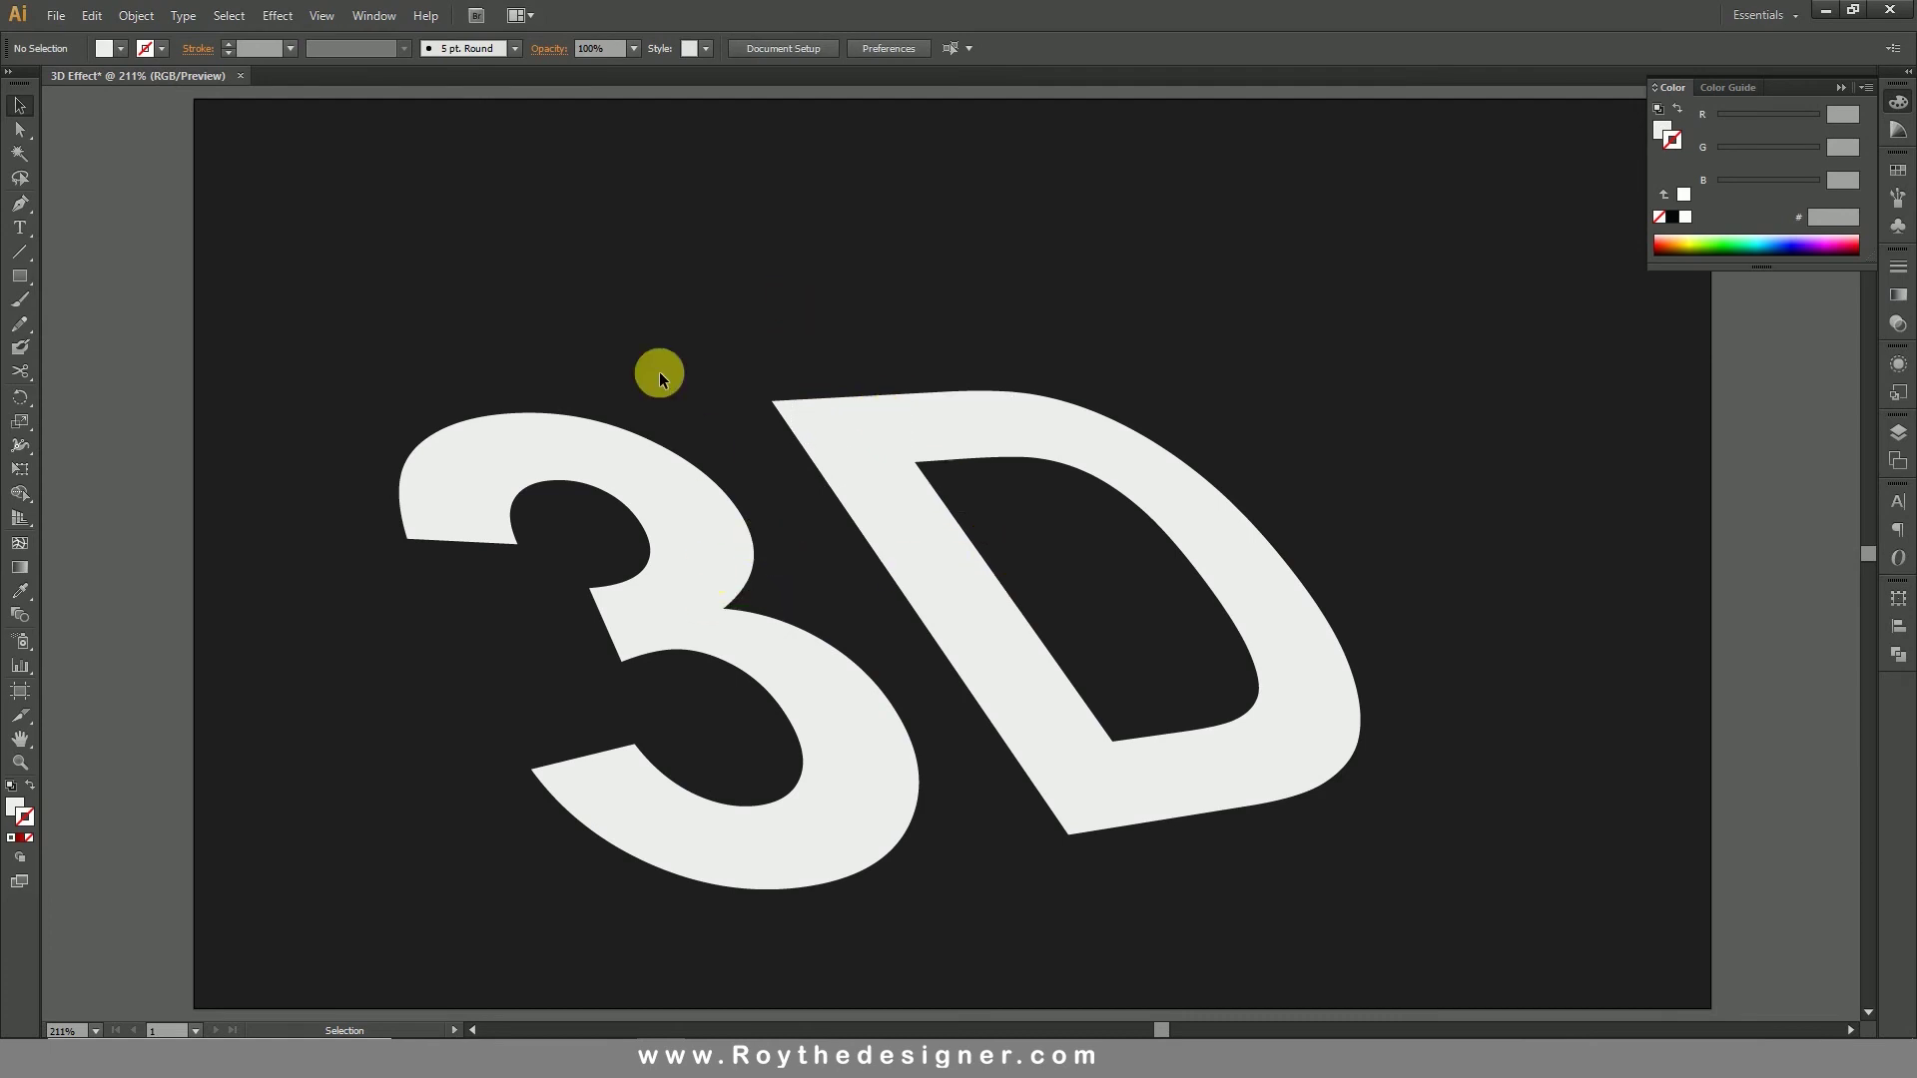
left_click(137, 16)
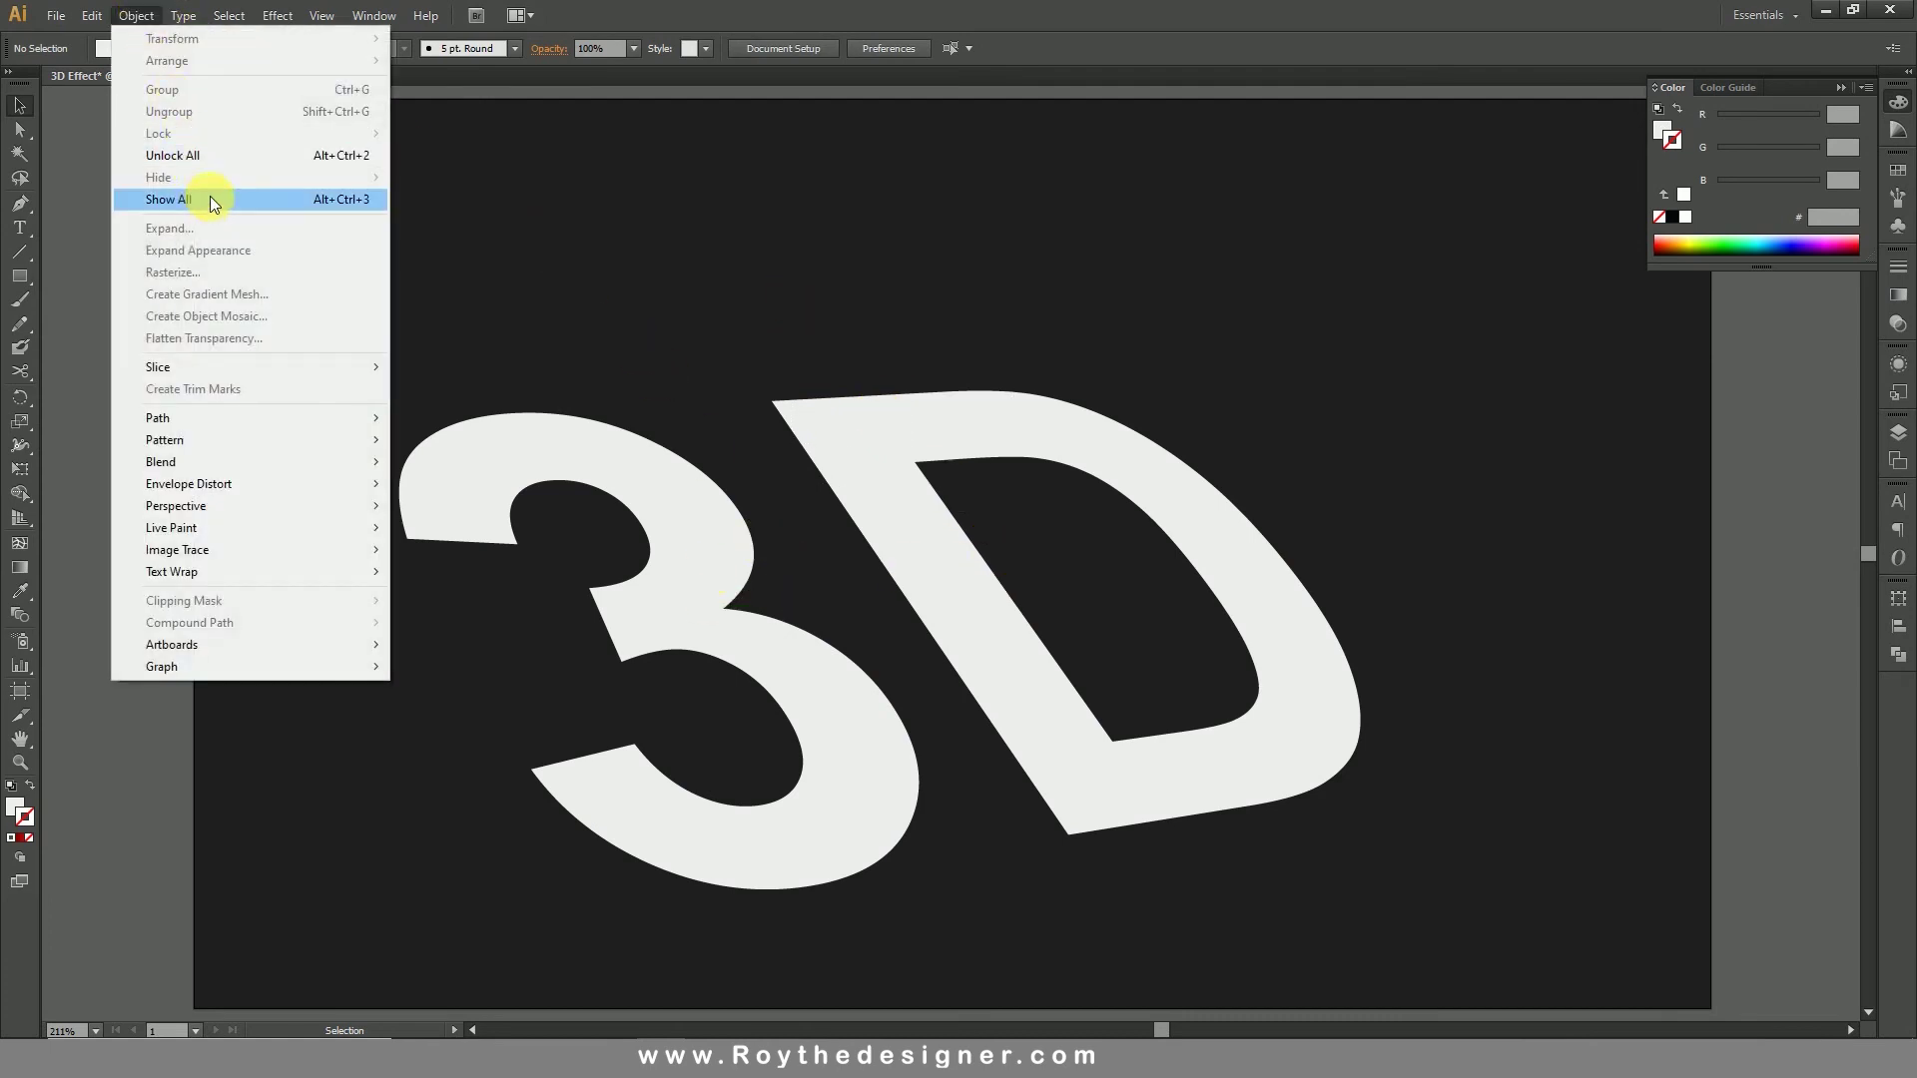
left_click(212, 160)
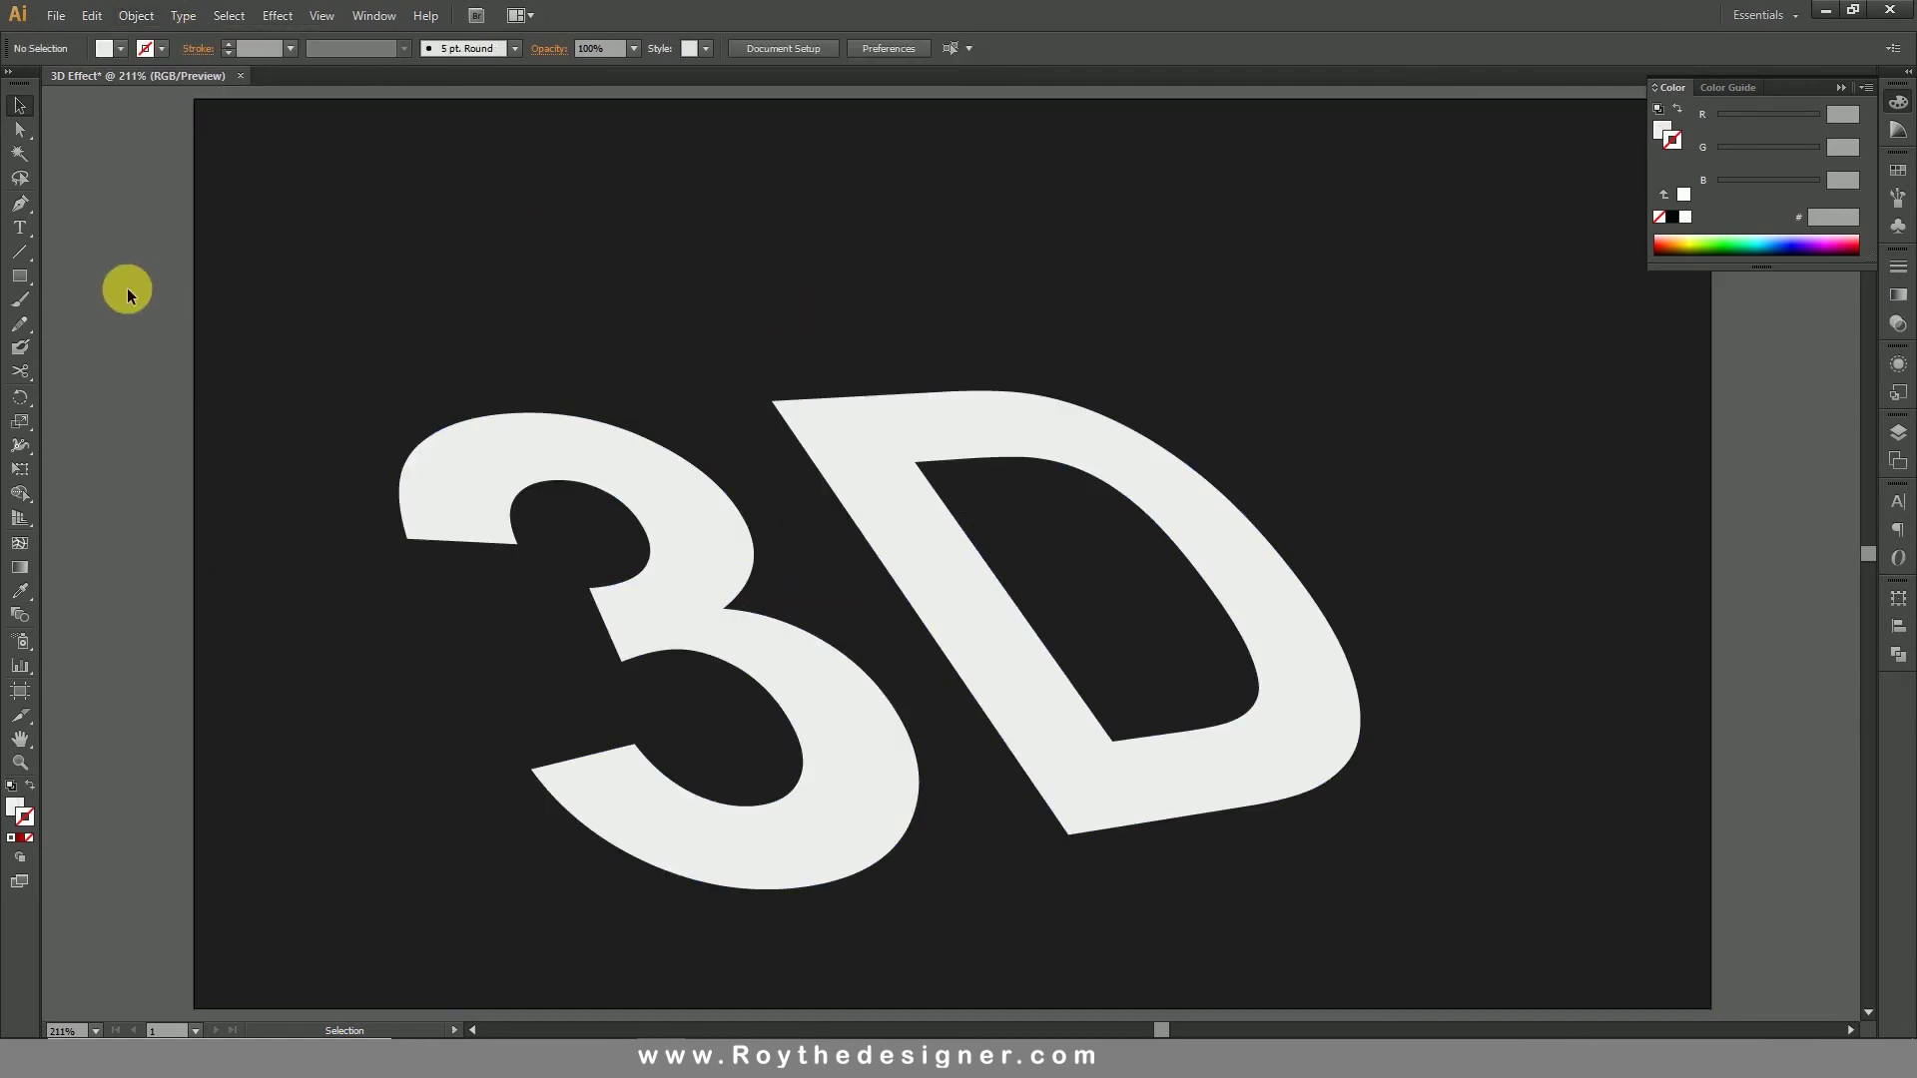
Step: Lock the dark background rectangle behind the white back letters
left_click(135, 17)
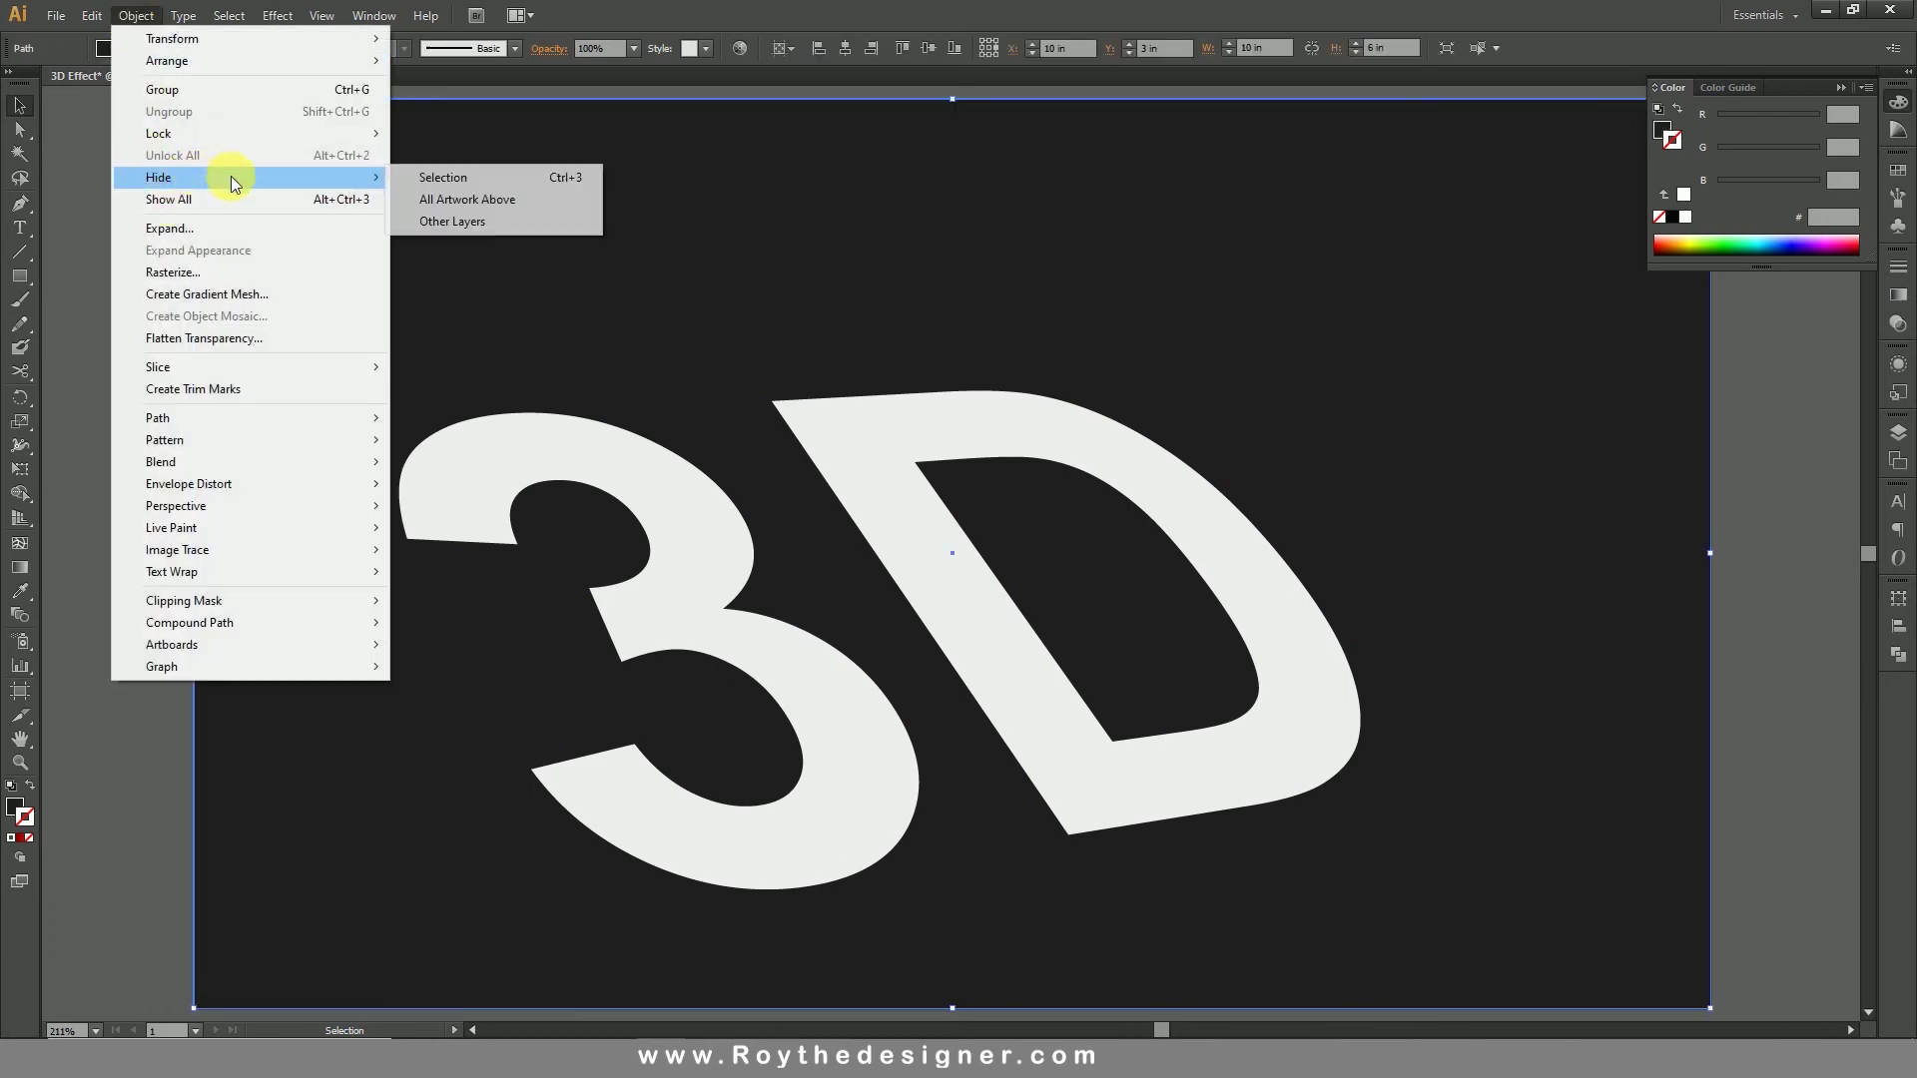
mouse_move(265, 134)
left_click(445, 134)
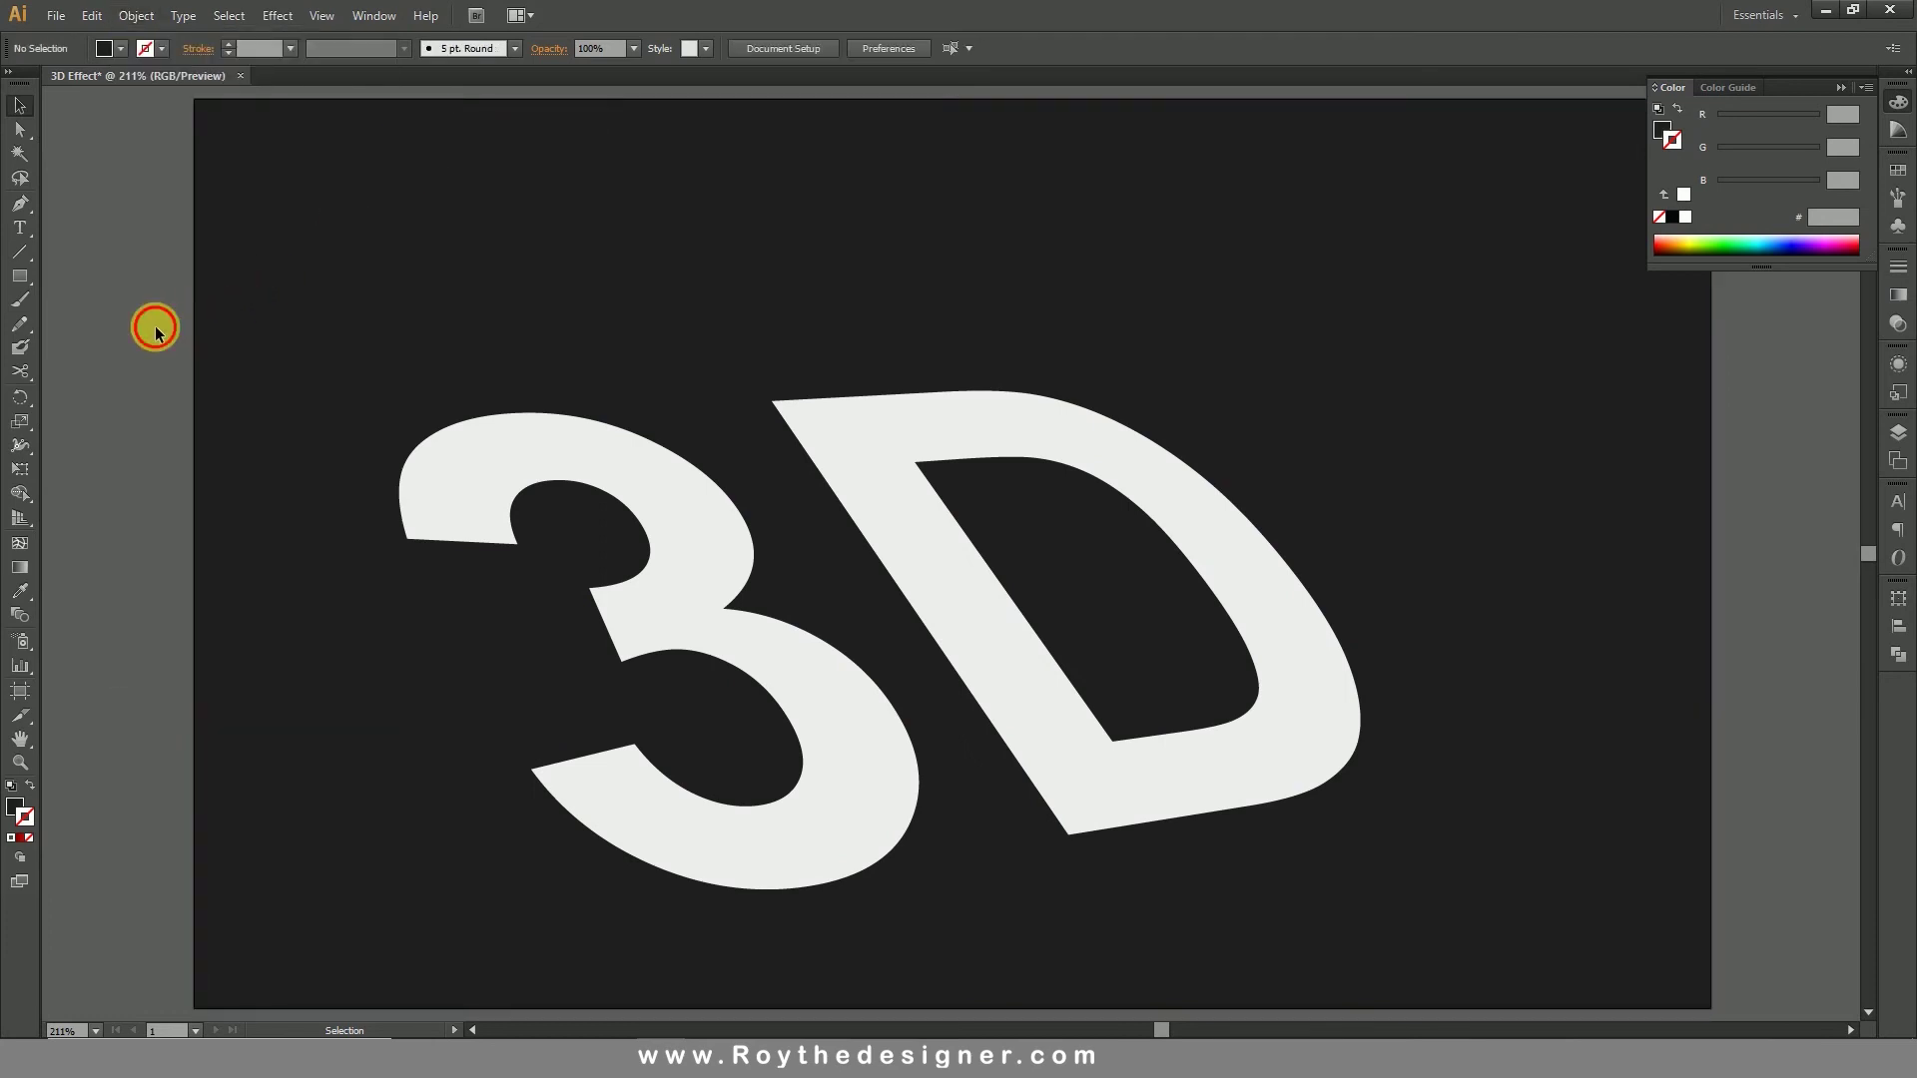
Step: Copy the white "3" and "D" back letter shapes and paste the duplicates directly behind the originals
left_click(714, 555)
left_click(884, 519, "shift")
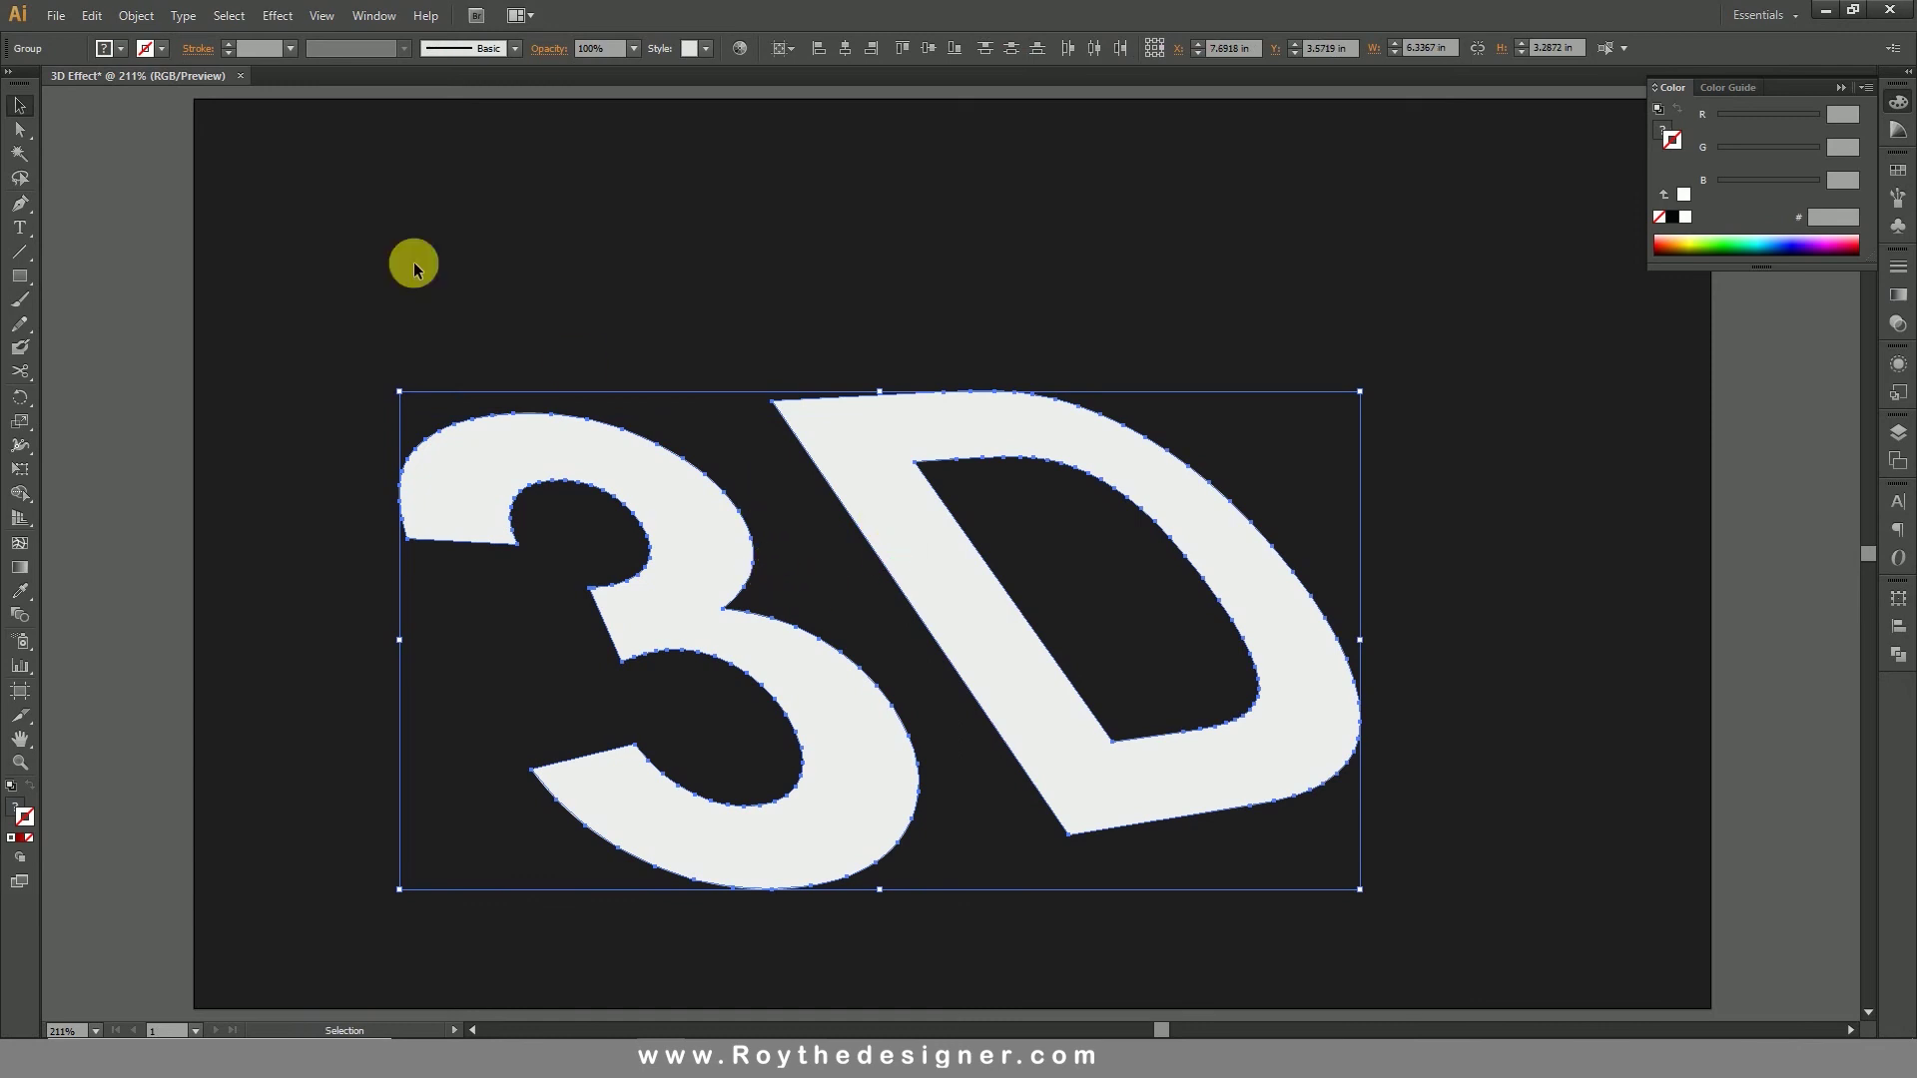
left_click(130, 16)
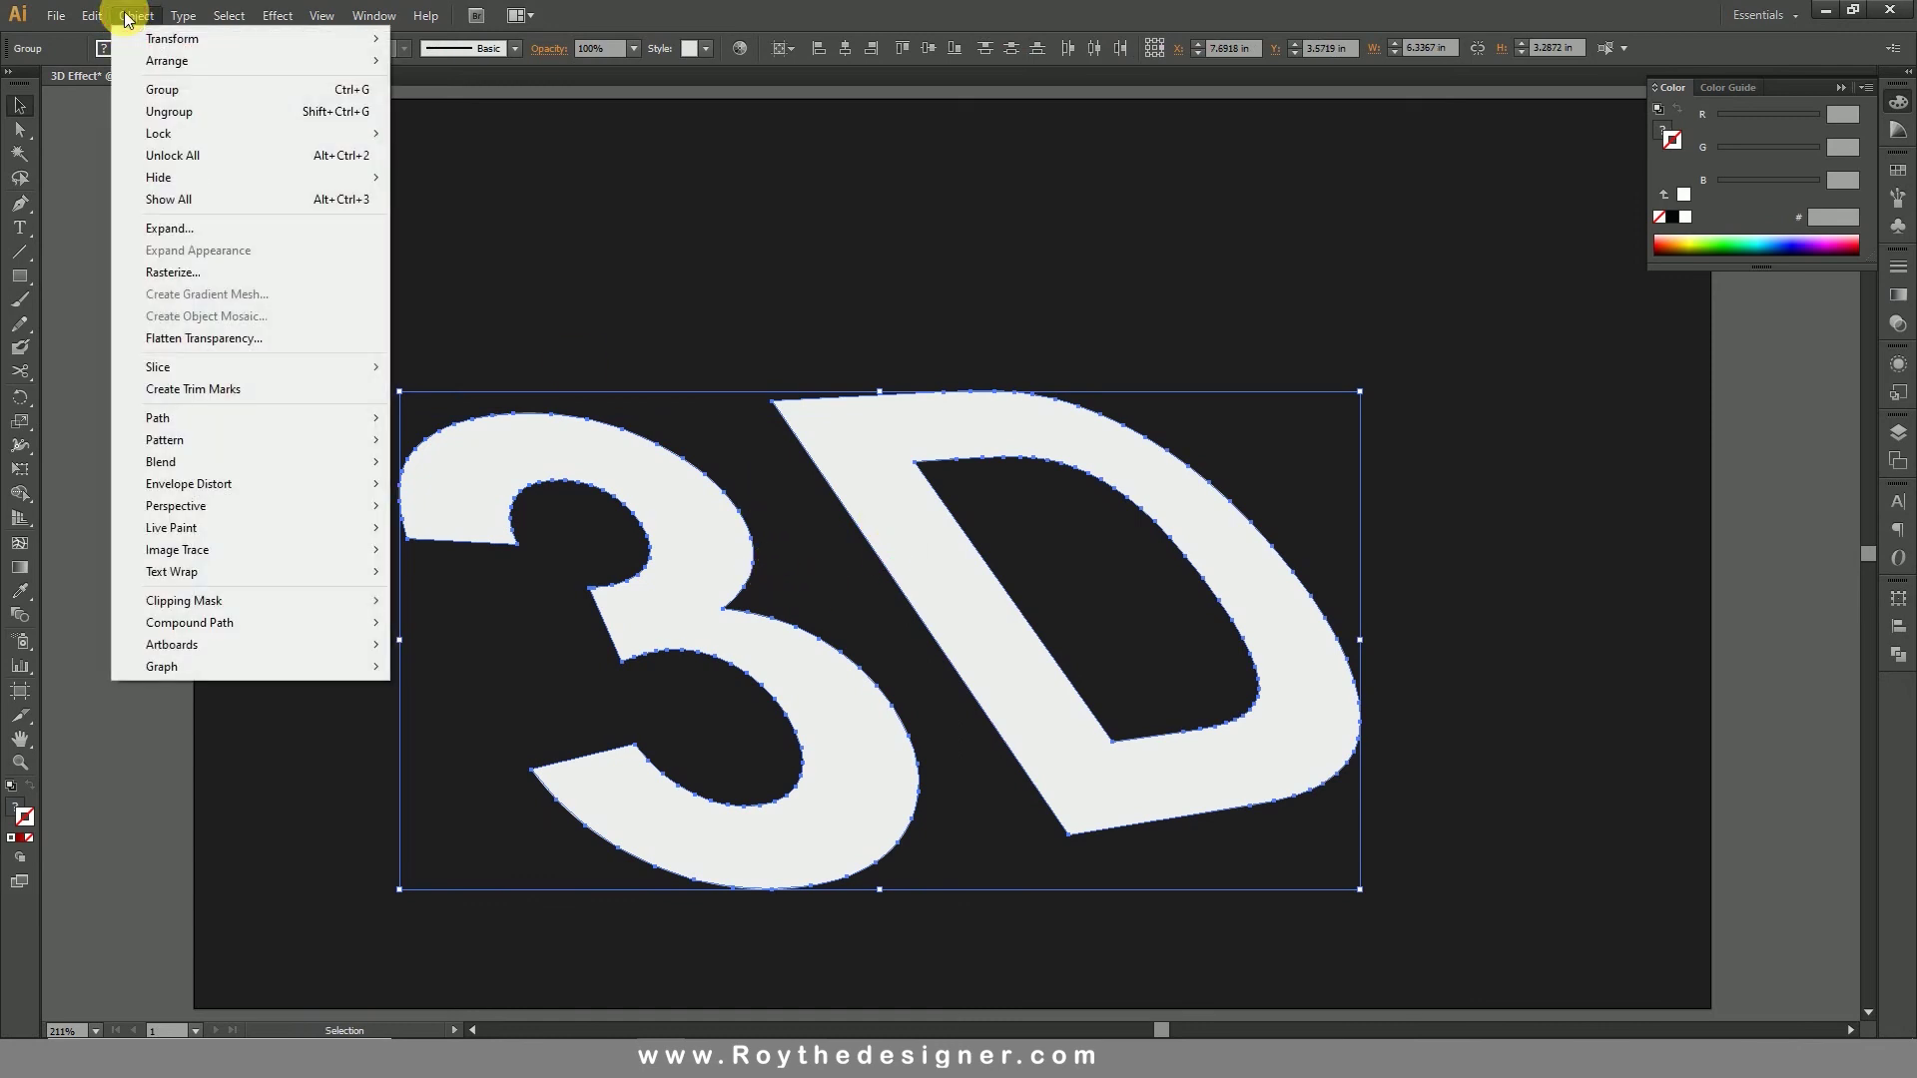
mouse_move(91, 16)
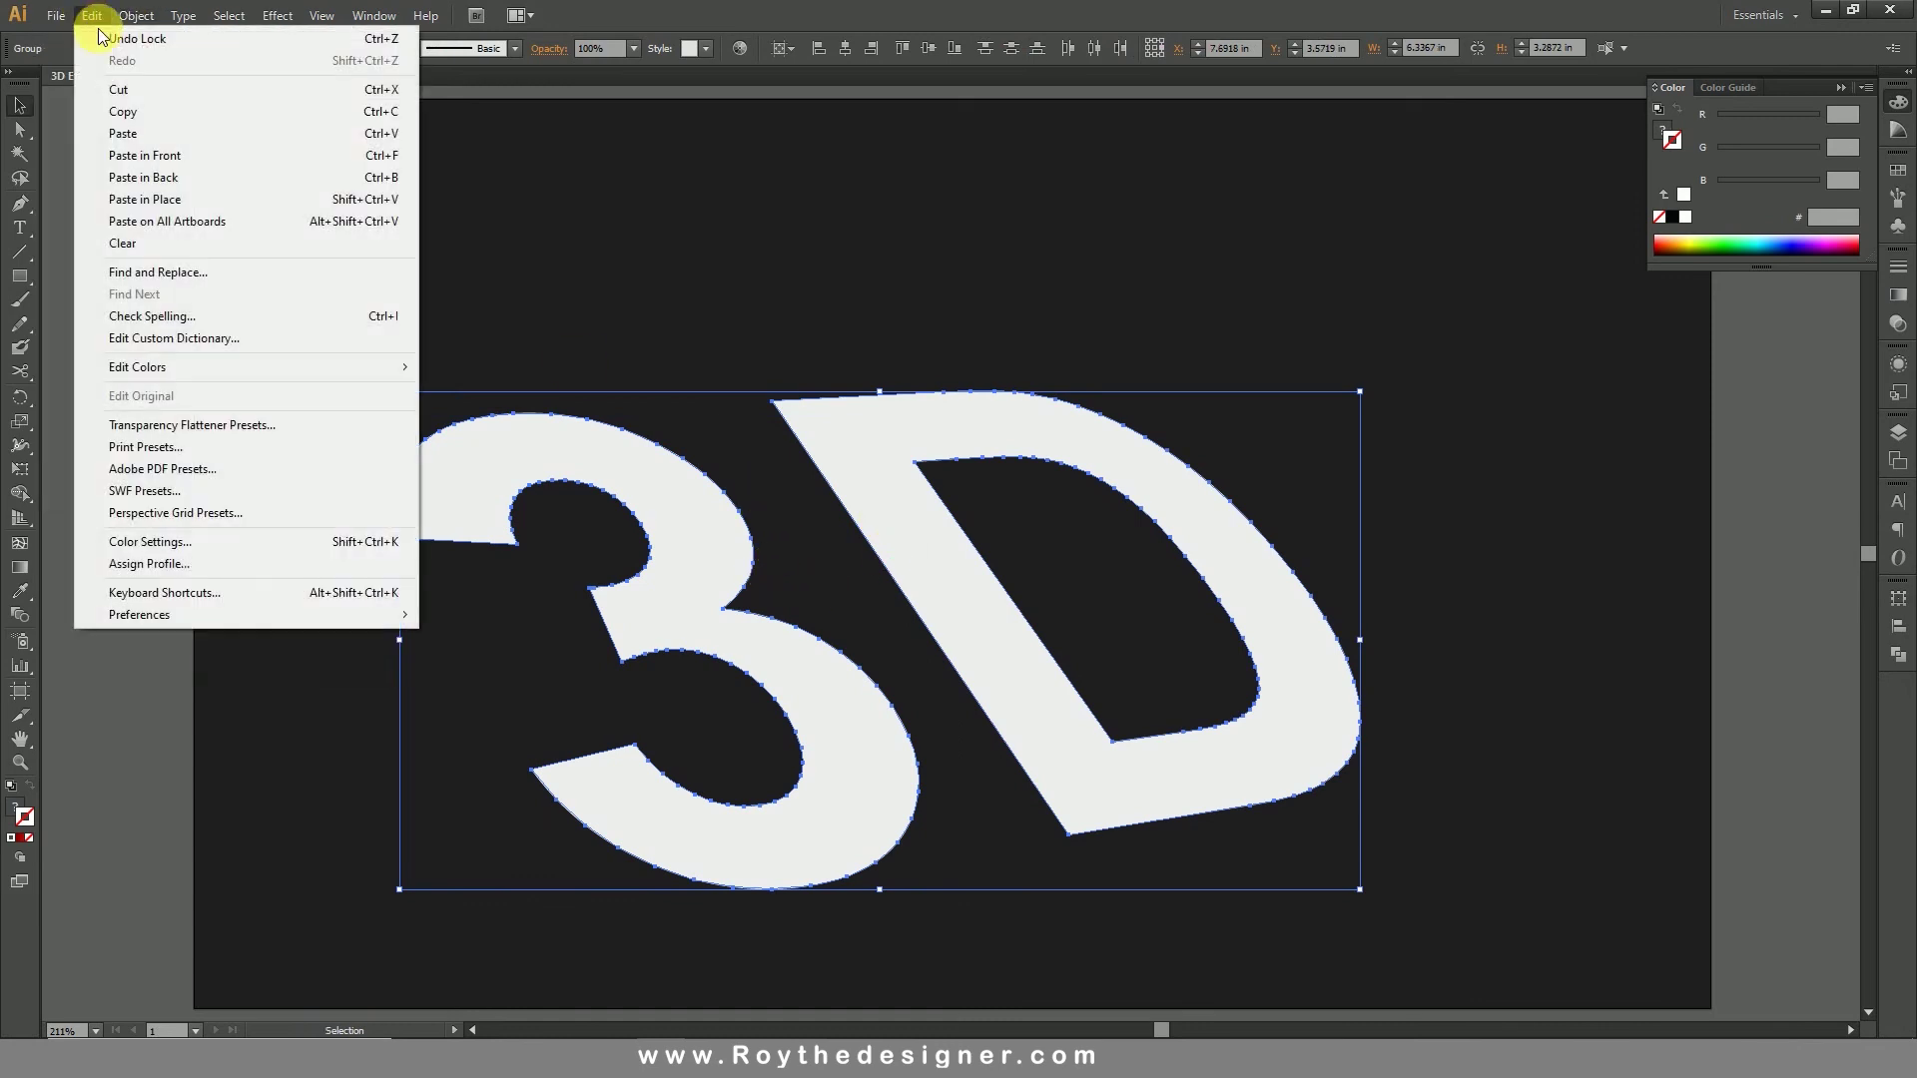
left_click(139, 111)
left_click(90, 16)
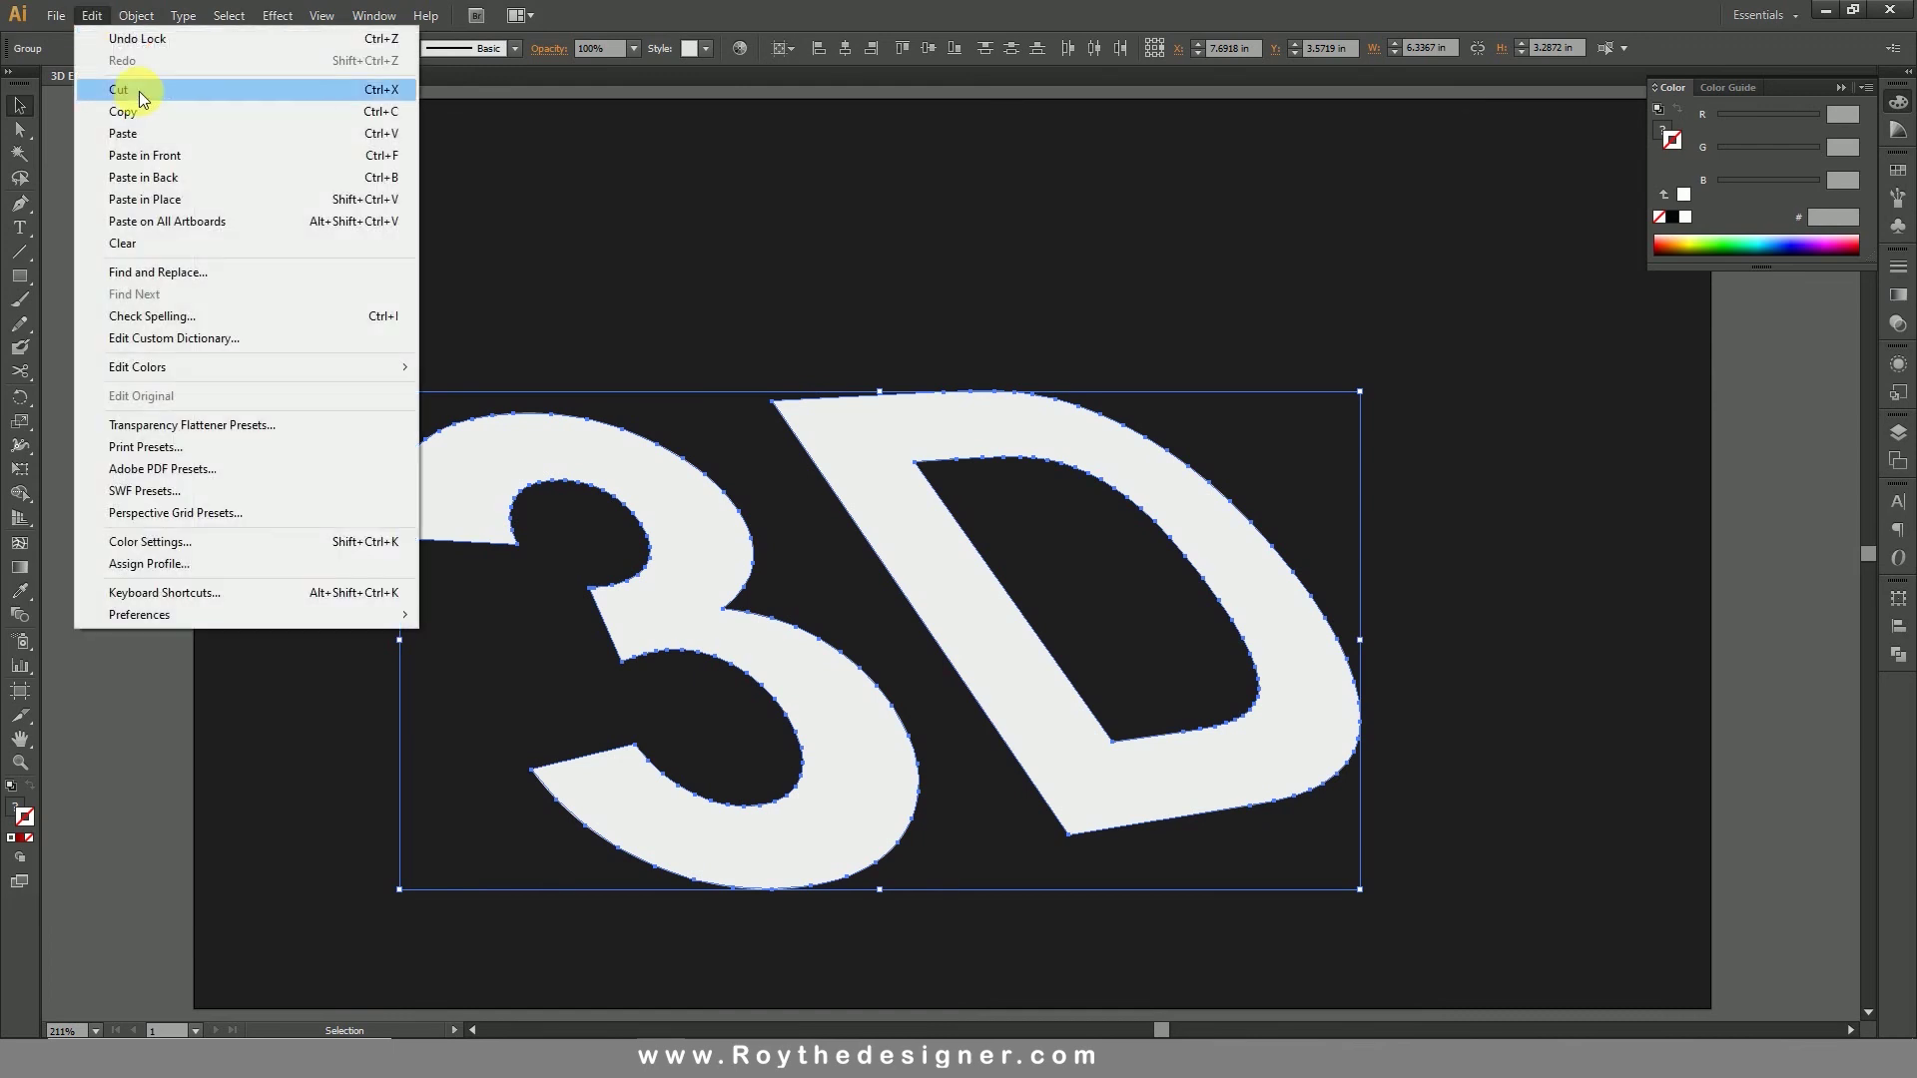
left_click(209, 182)
scroll(1018, 629, "down", 2)
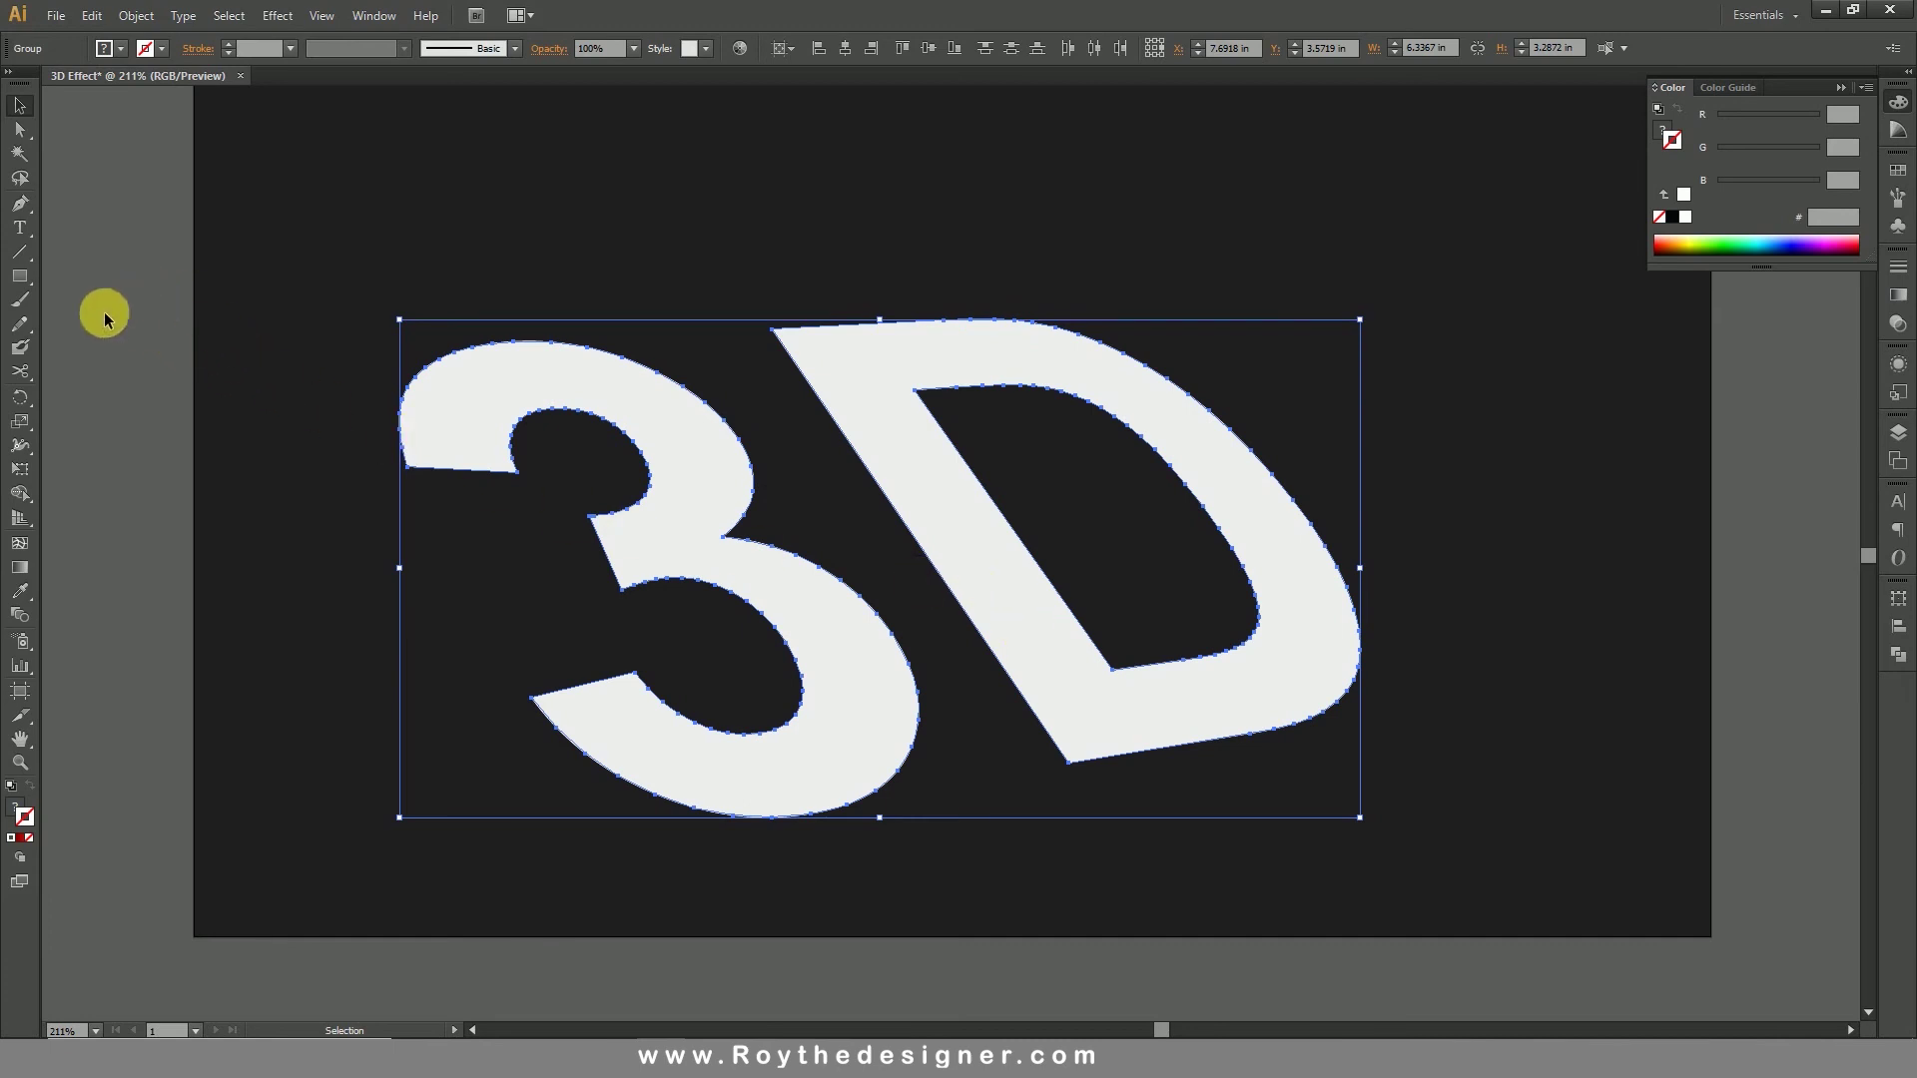
Step: Rotate the duplicate letters slightly clockwise around the lower-left tip of the "3", and nudge them three increments right and one down
left_click(20, 399)
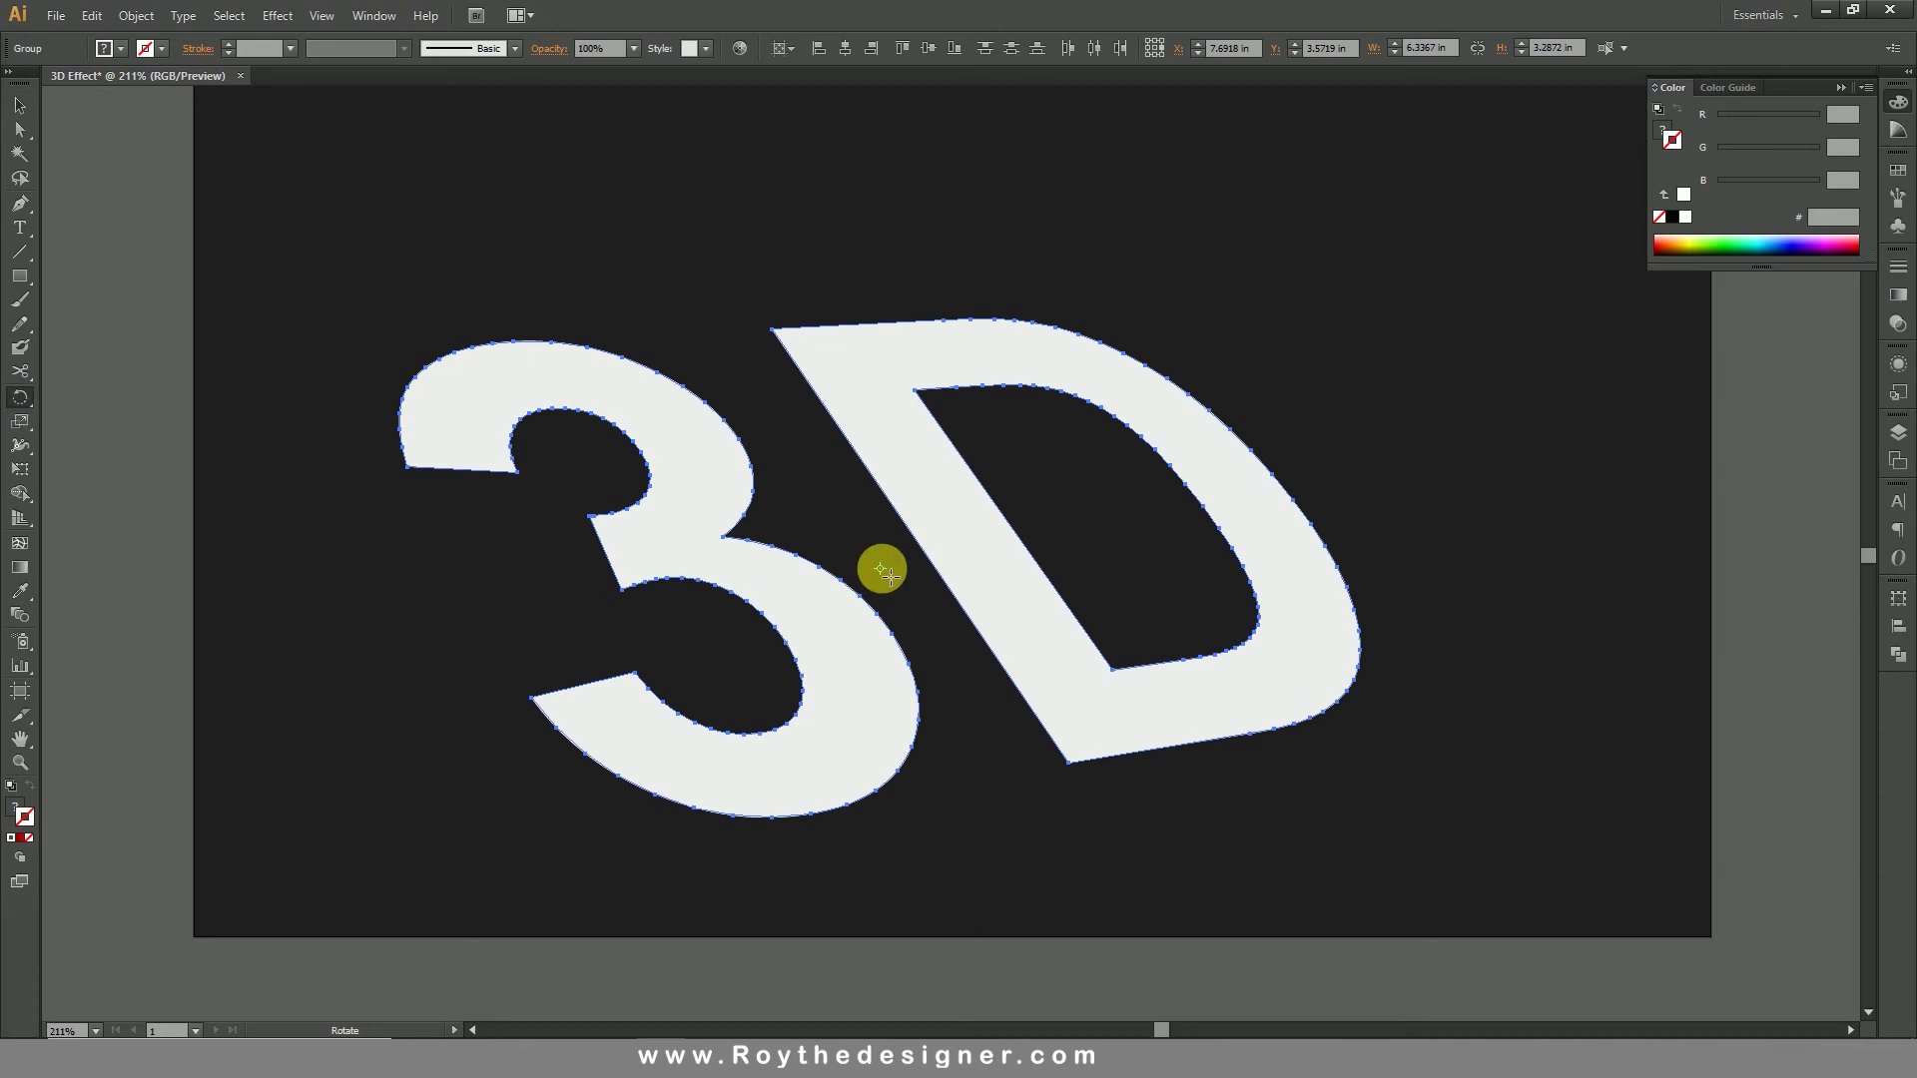
left_click(530, 697)
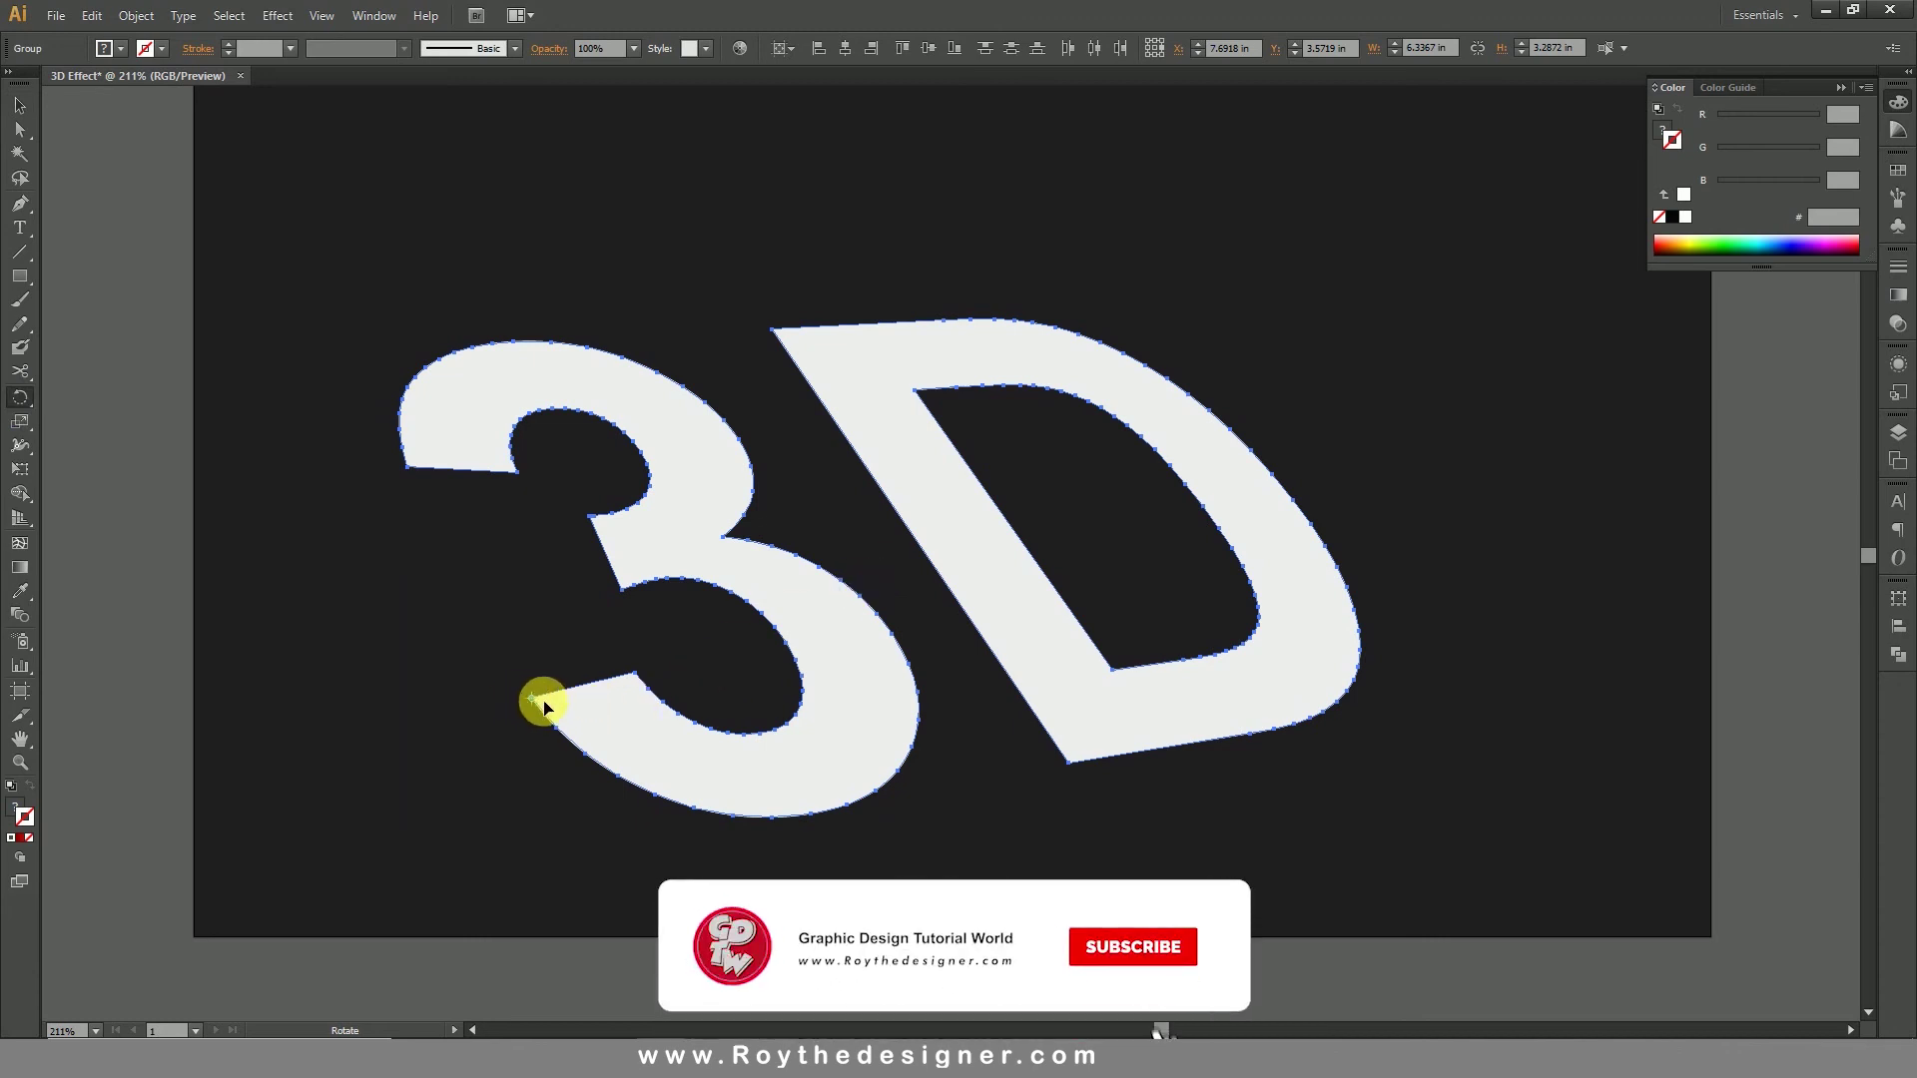
left_click_drag(1188, 795, 1399, 770)
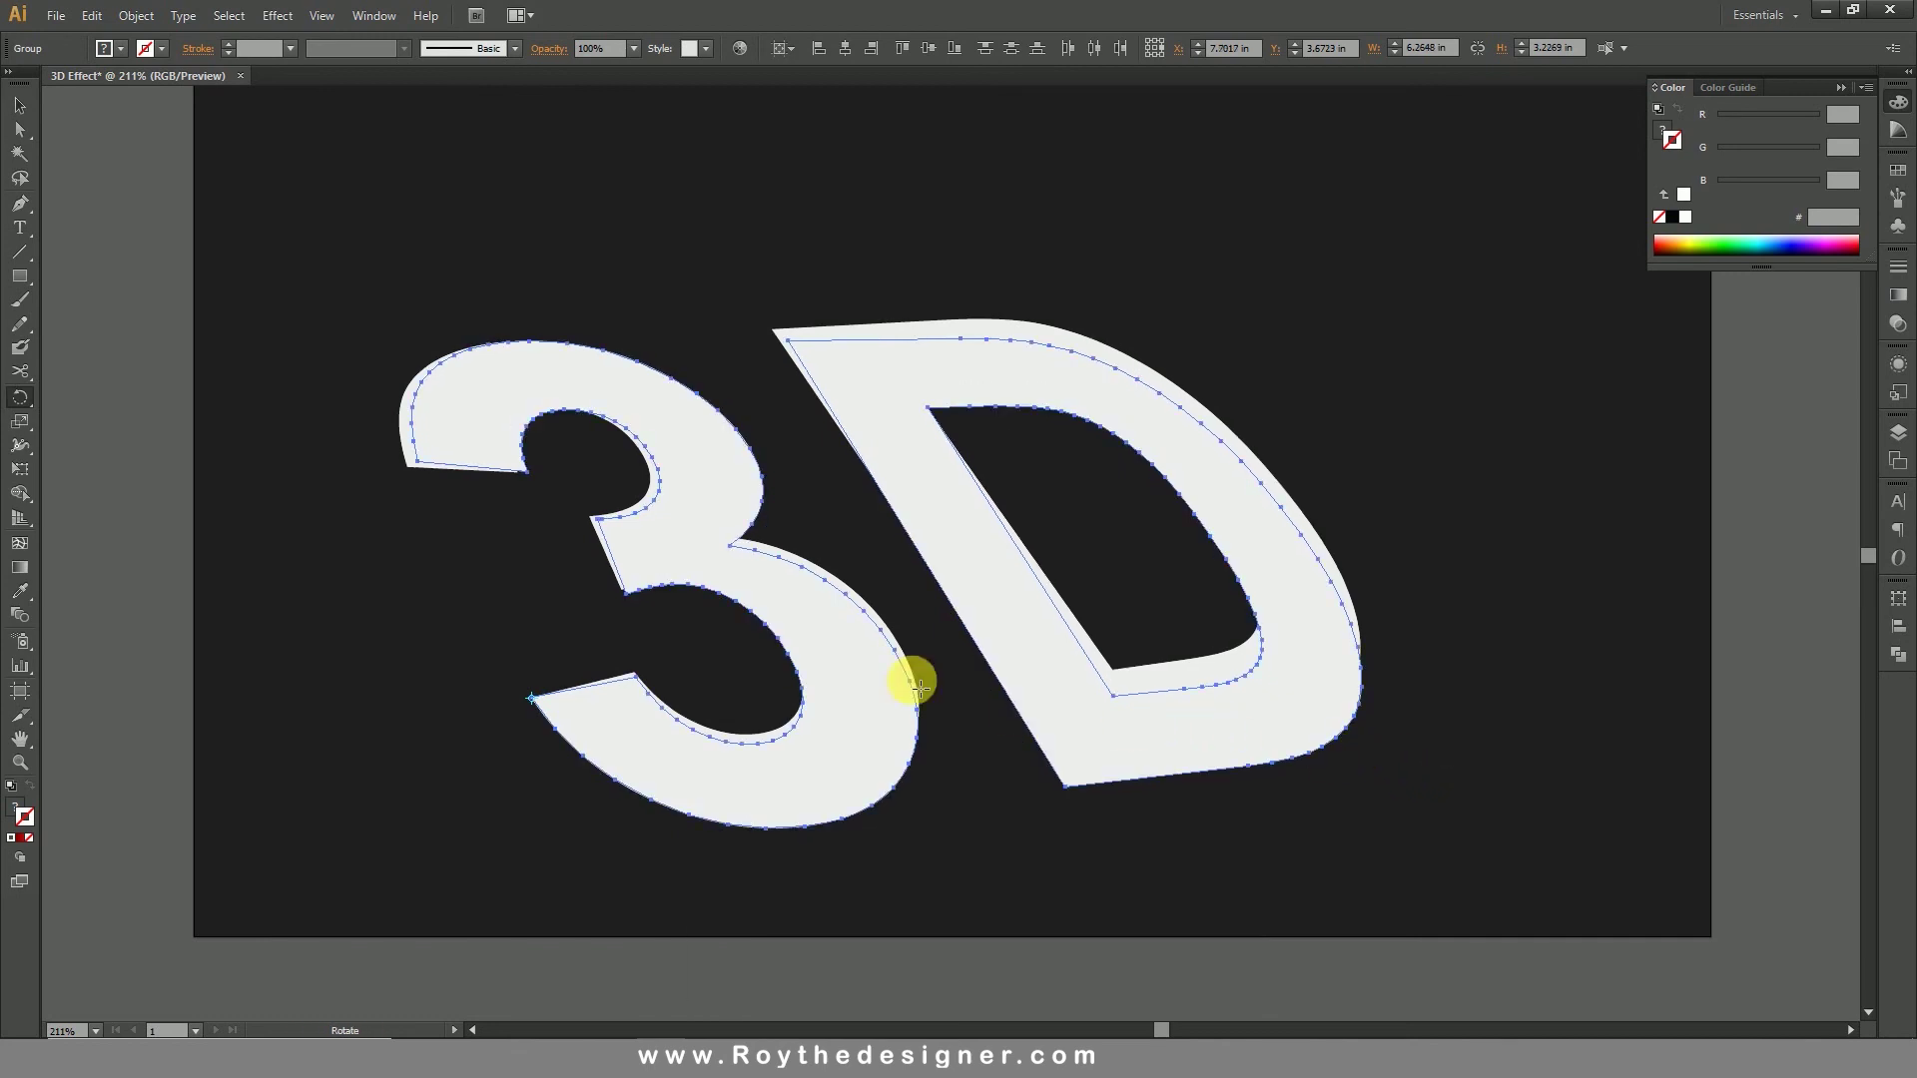
left_click(20, 105)
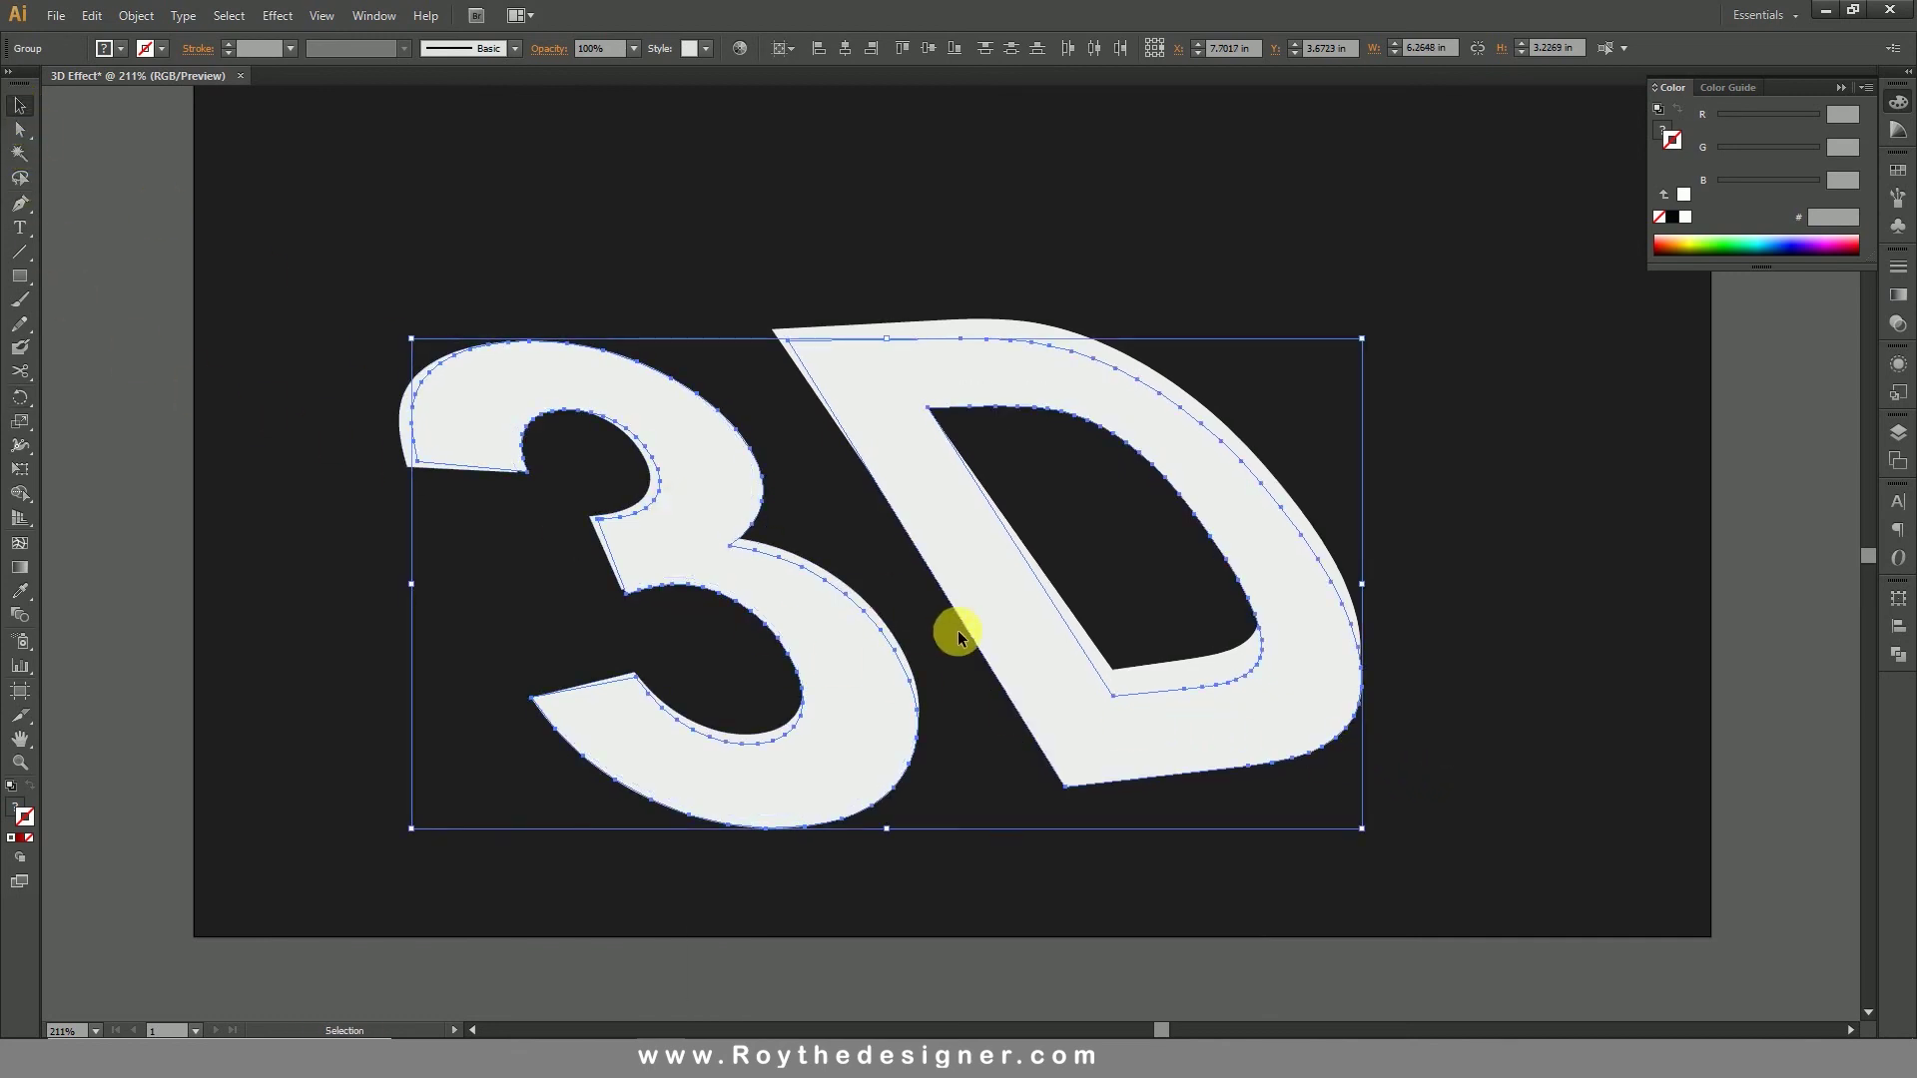
key("Right")
key("Right")
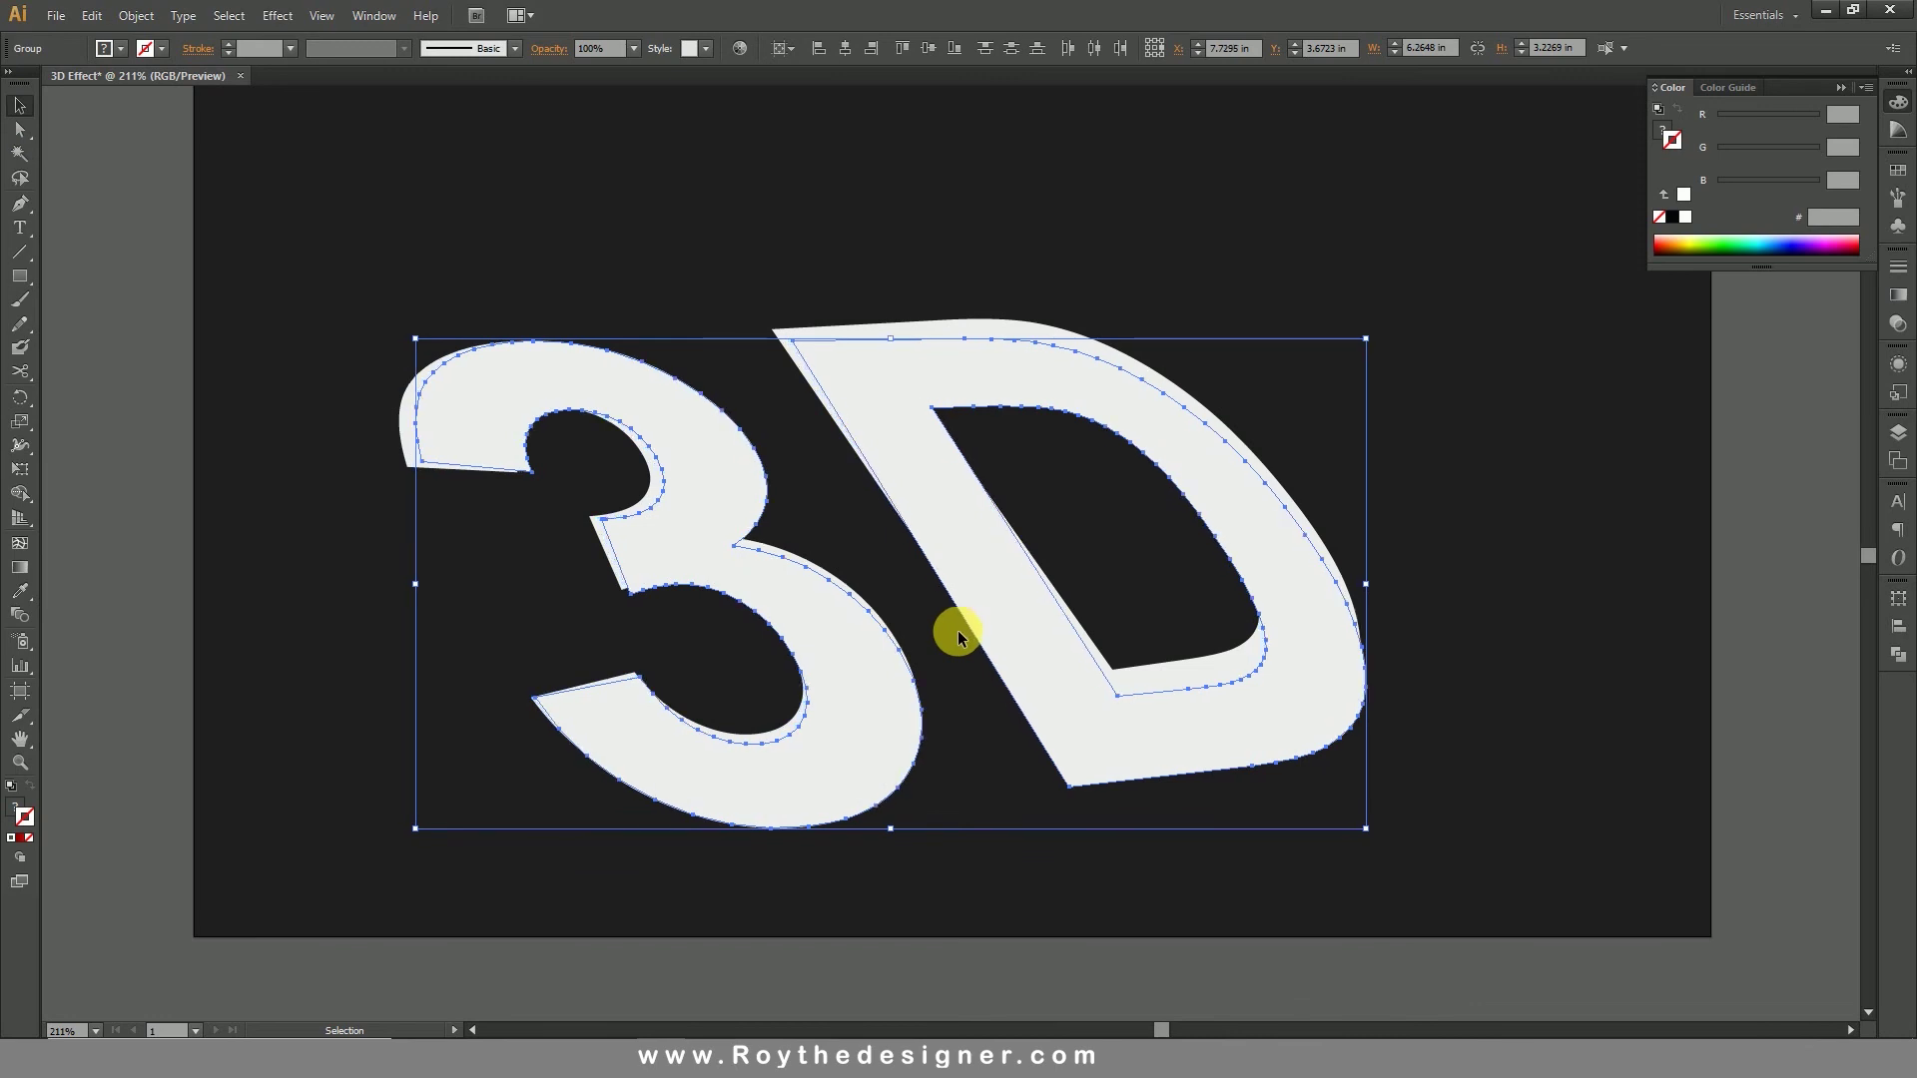
key("Down")
key("Right")
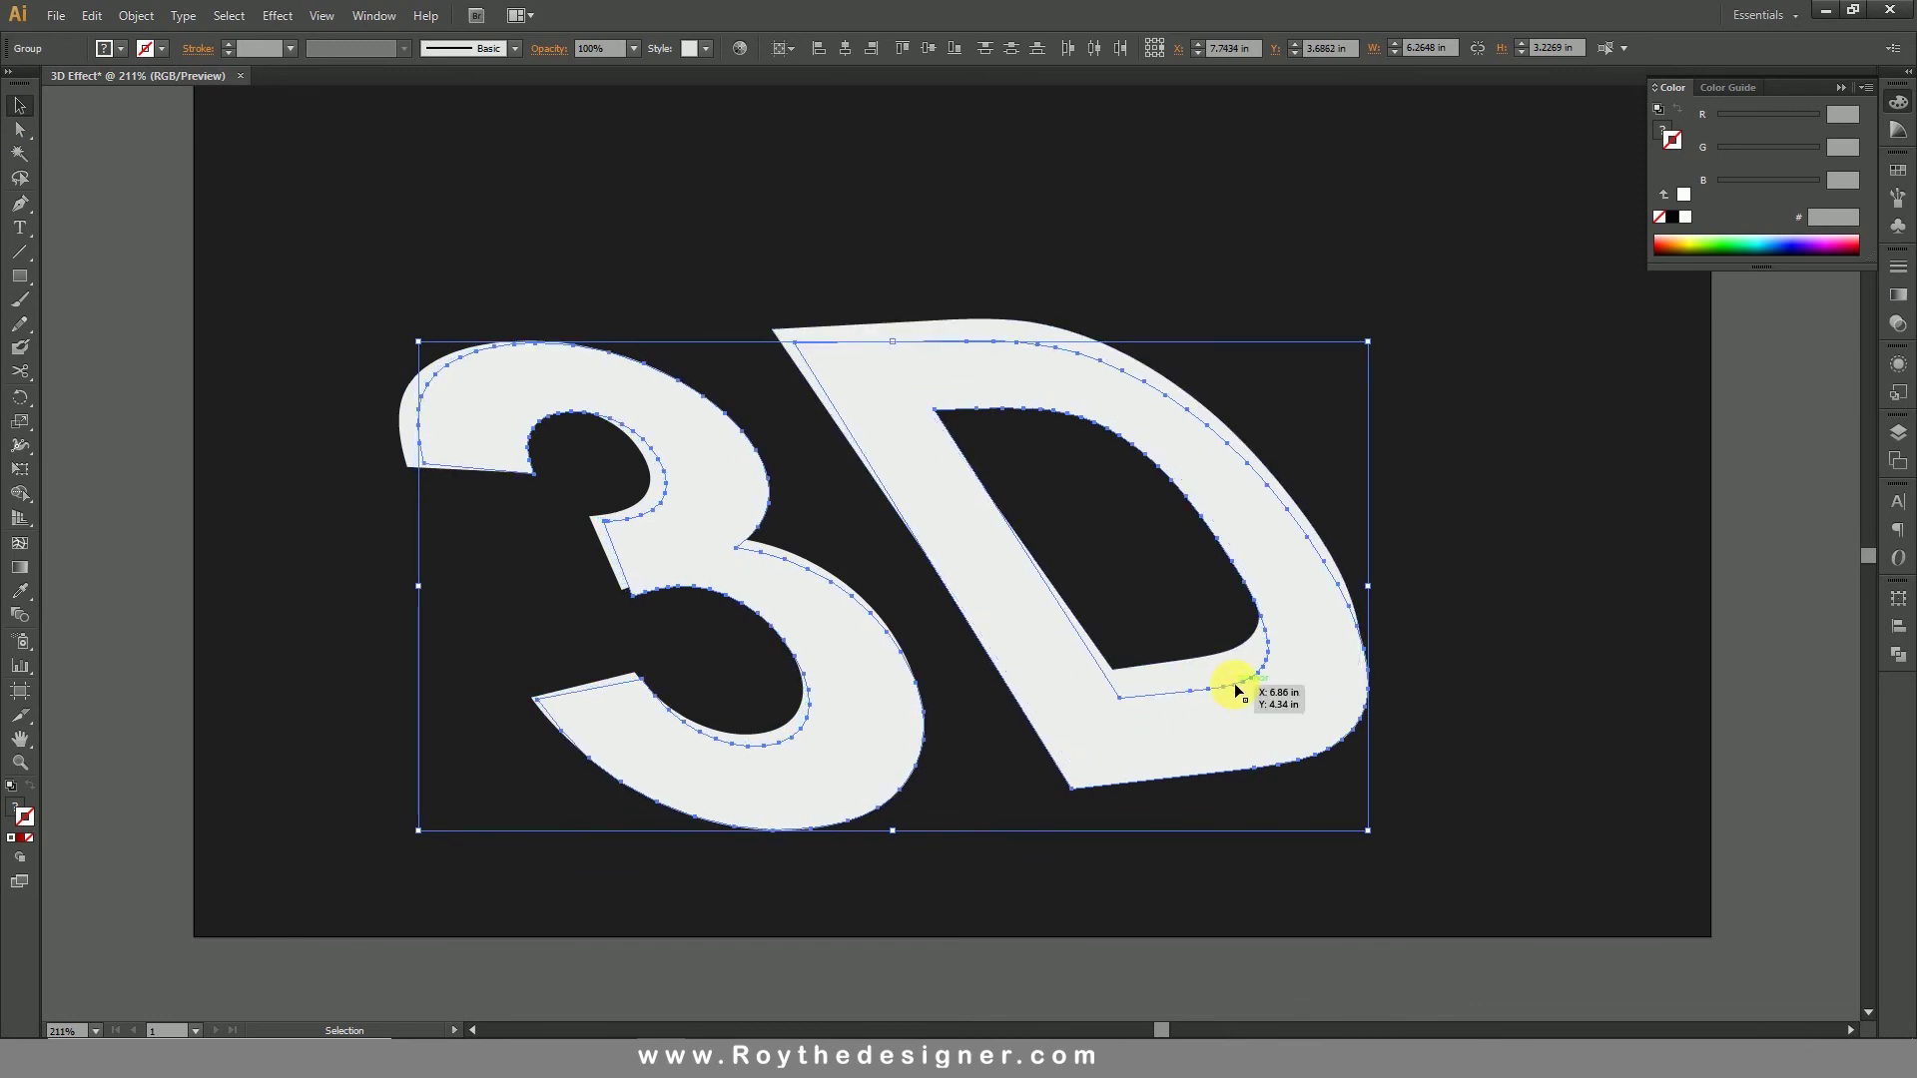
Step: Set the opacity of the rotated duplicate letters to 0%
left_click(1898, 325)
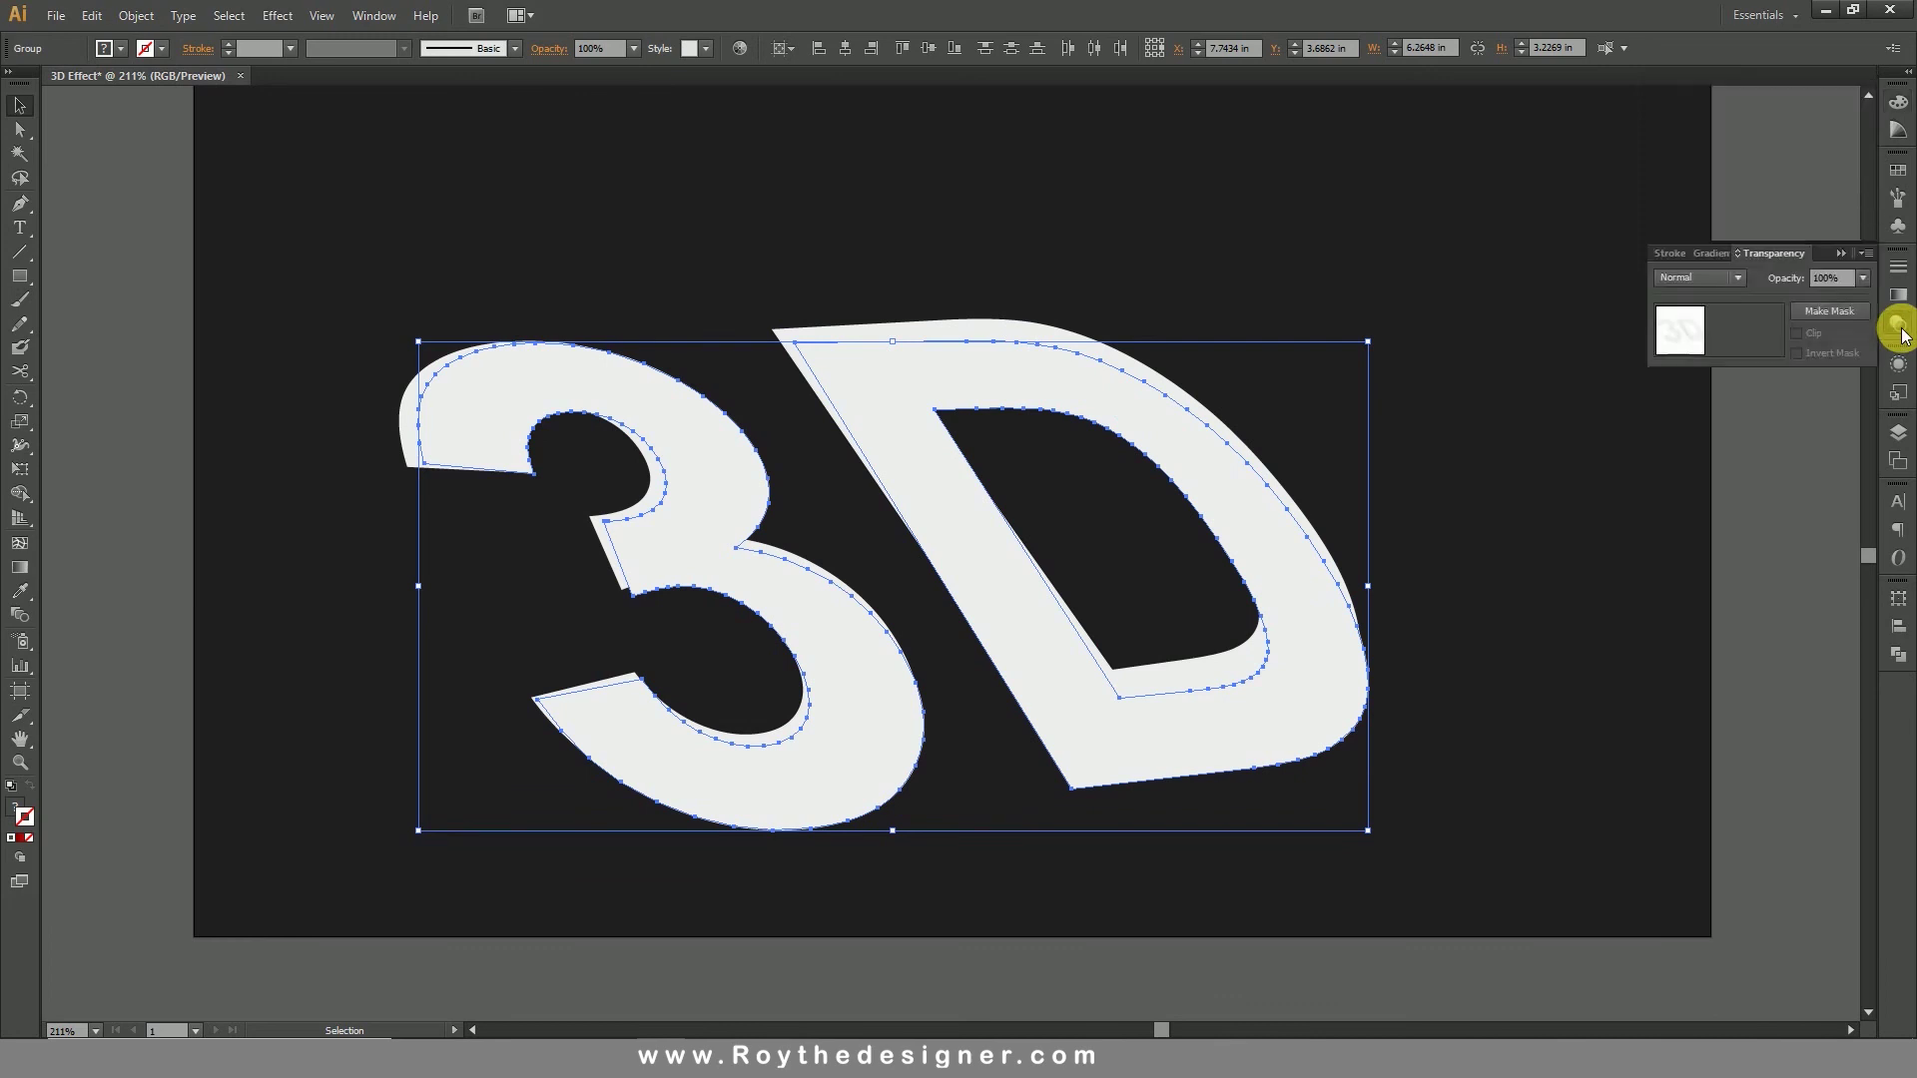
left_click(1862, 280)
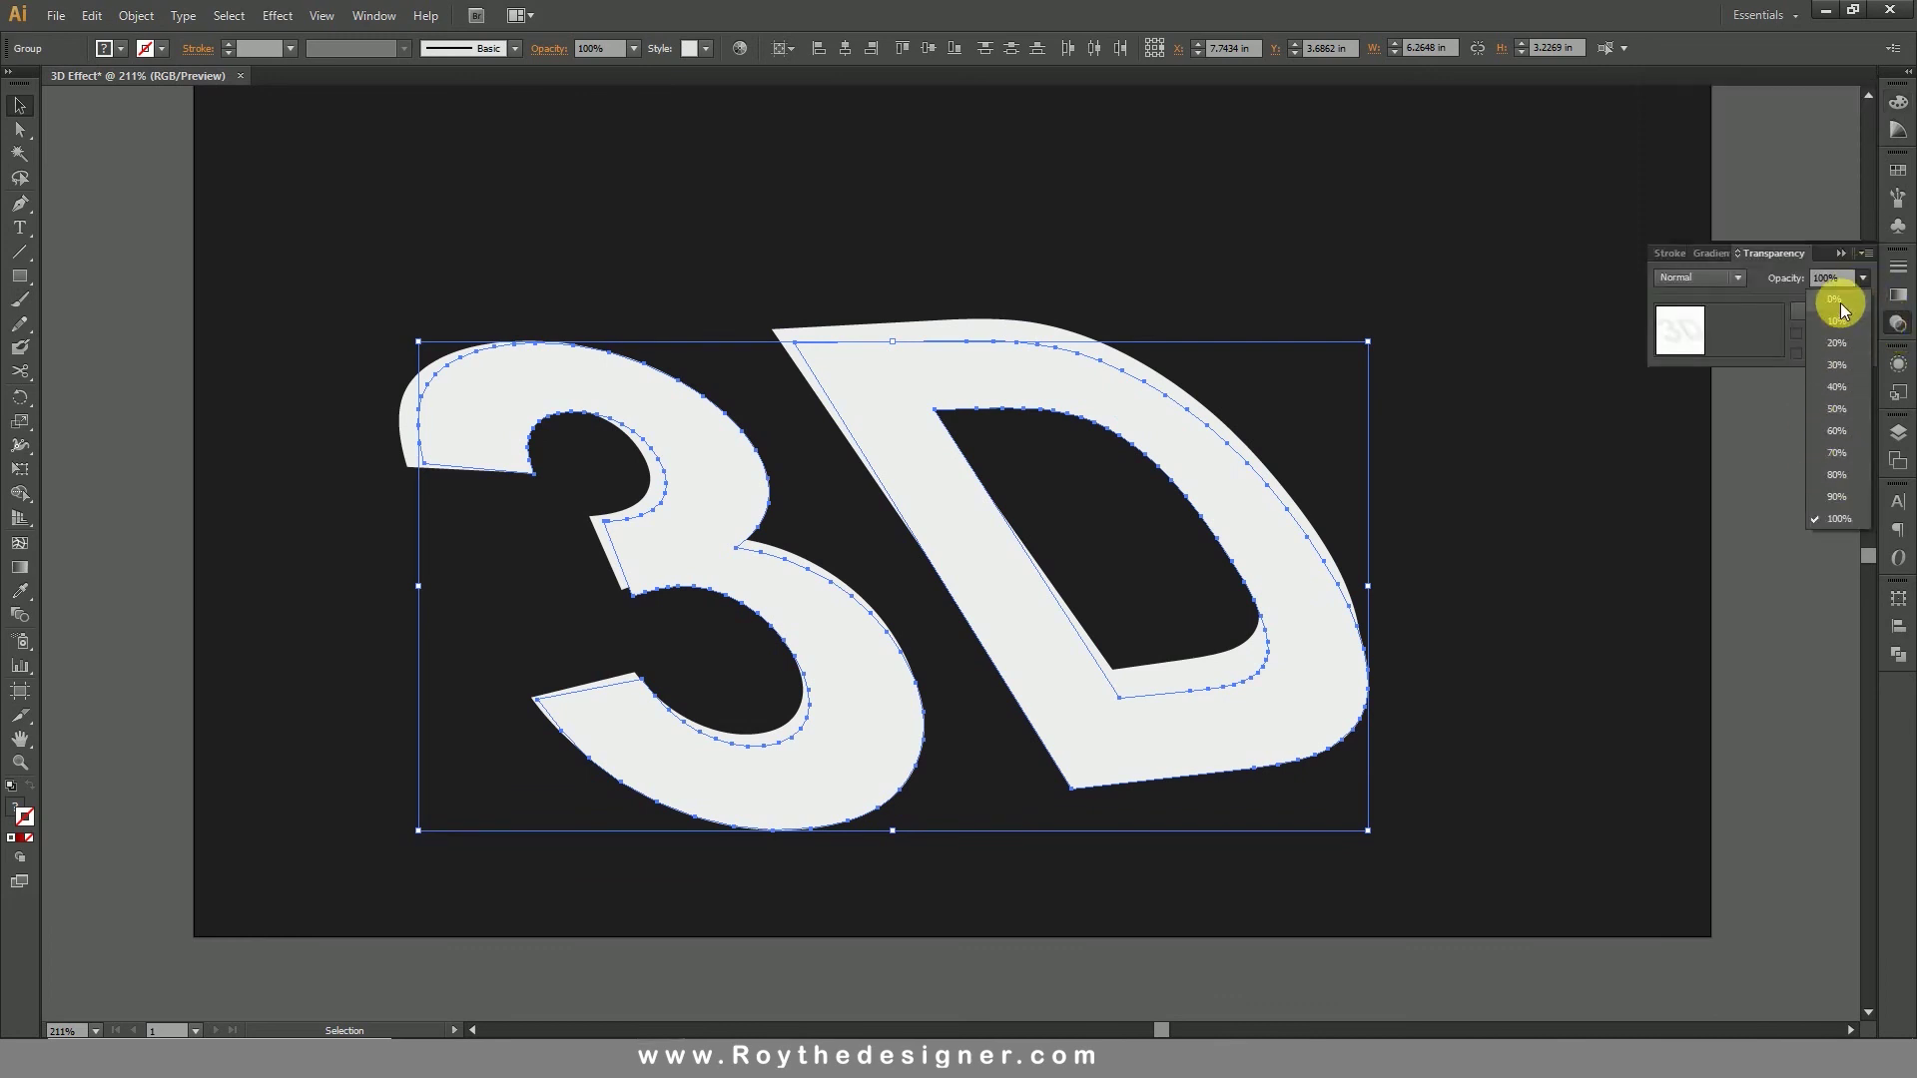
left_click(1837, 300)
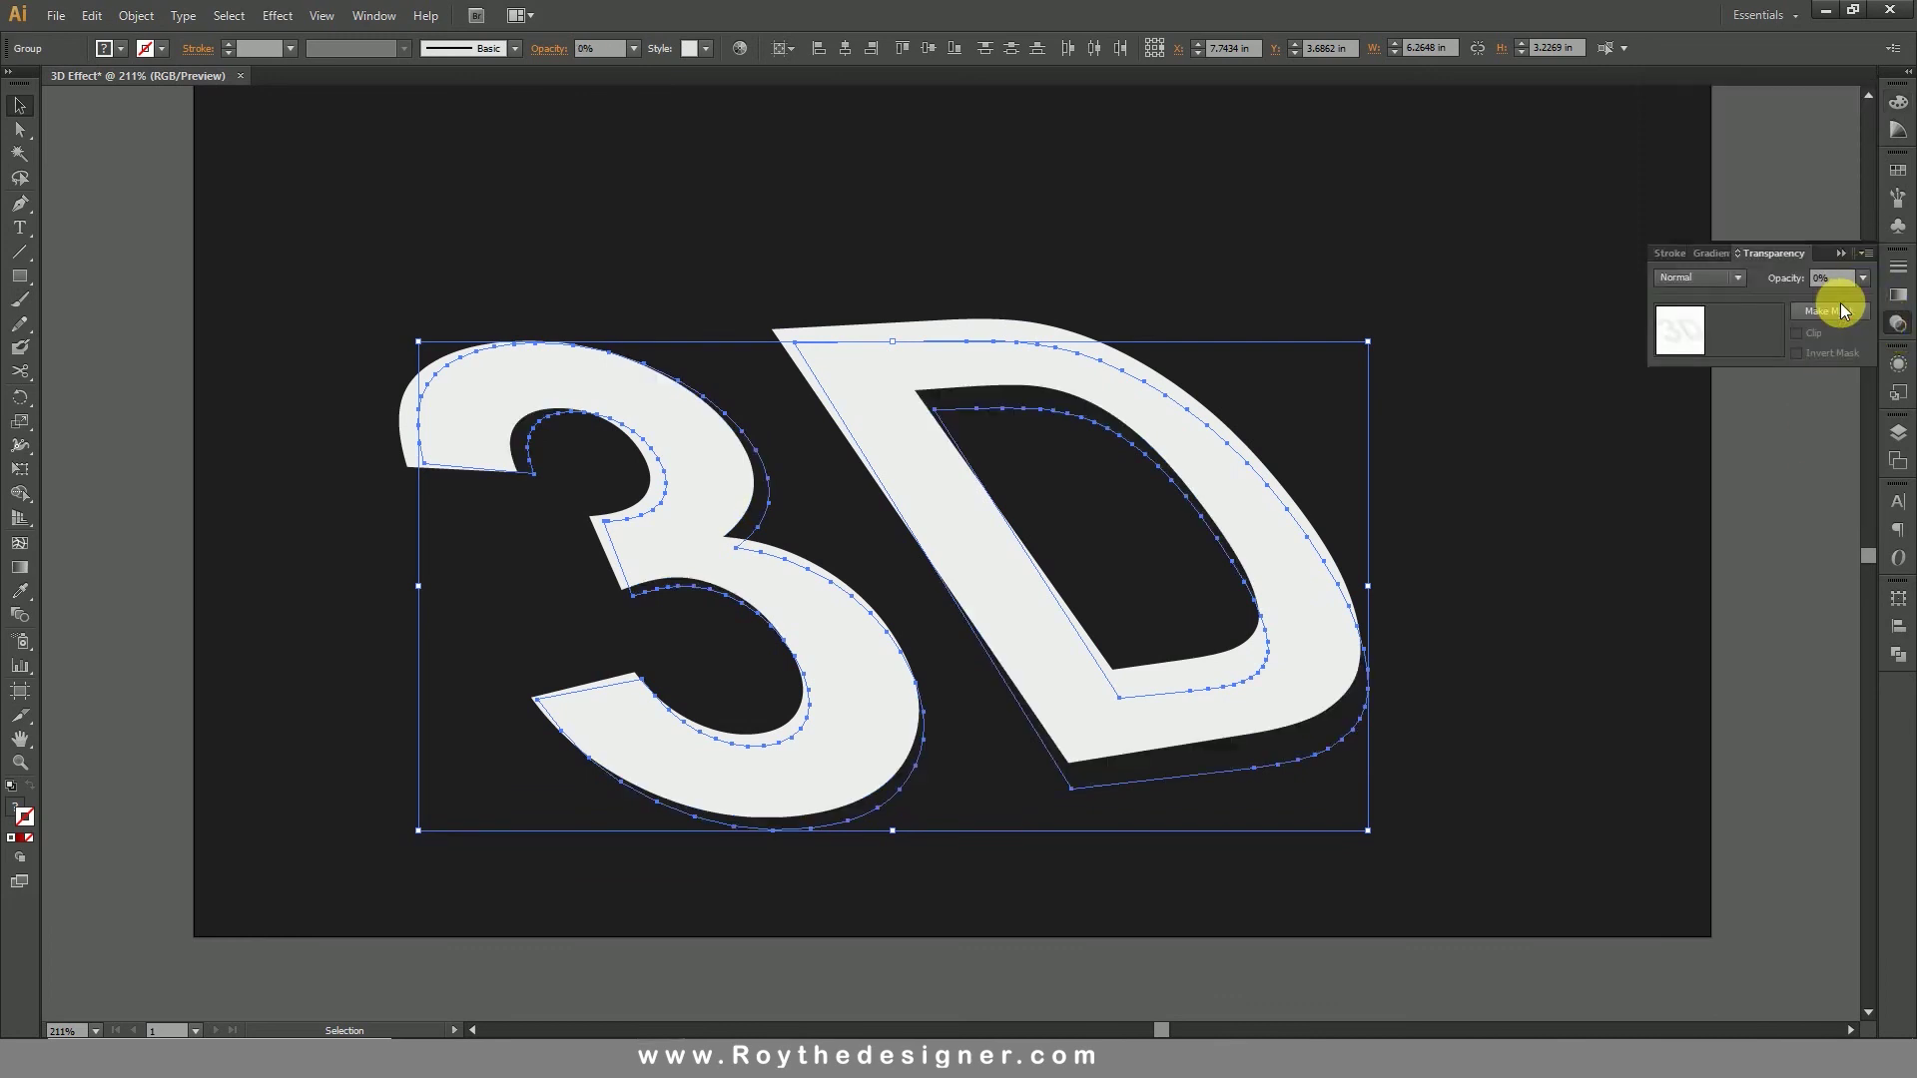
Step: Set the opacity of the original white "3" and "D" shapes to 20%
left_click(1510, 588)
left_click(1218, 704)
left_click(855, 724, "shift")
key("ctrl+g")
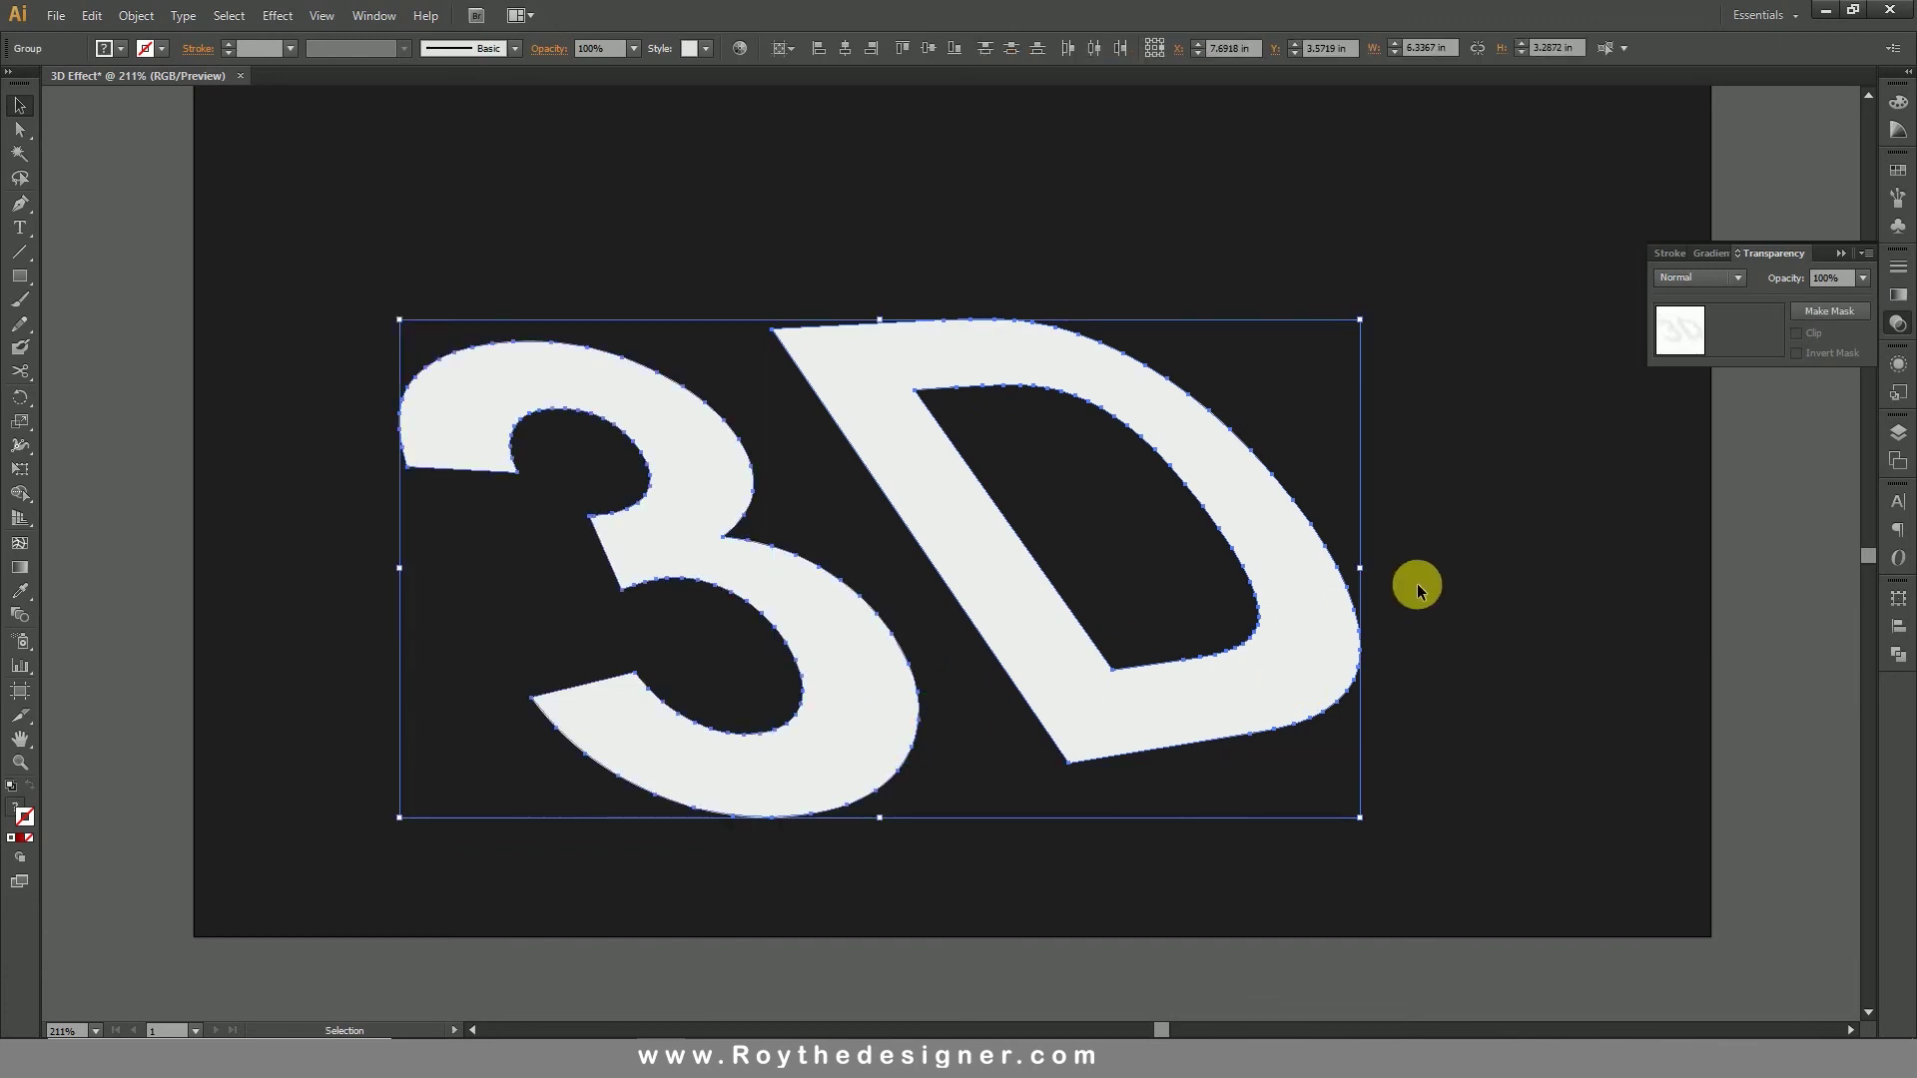
left_click(1863, 278)
left_click(1838, 343)
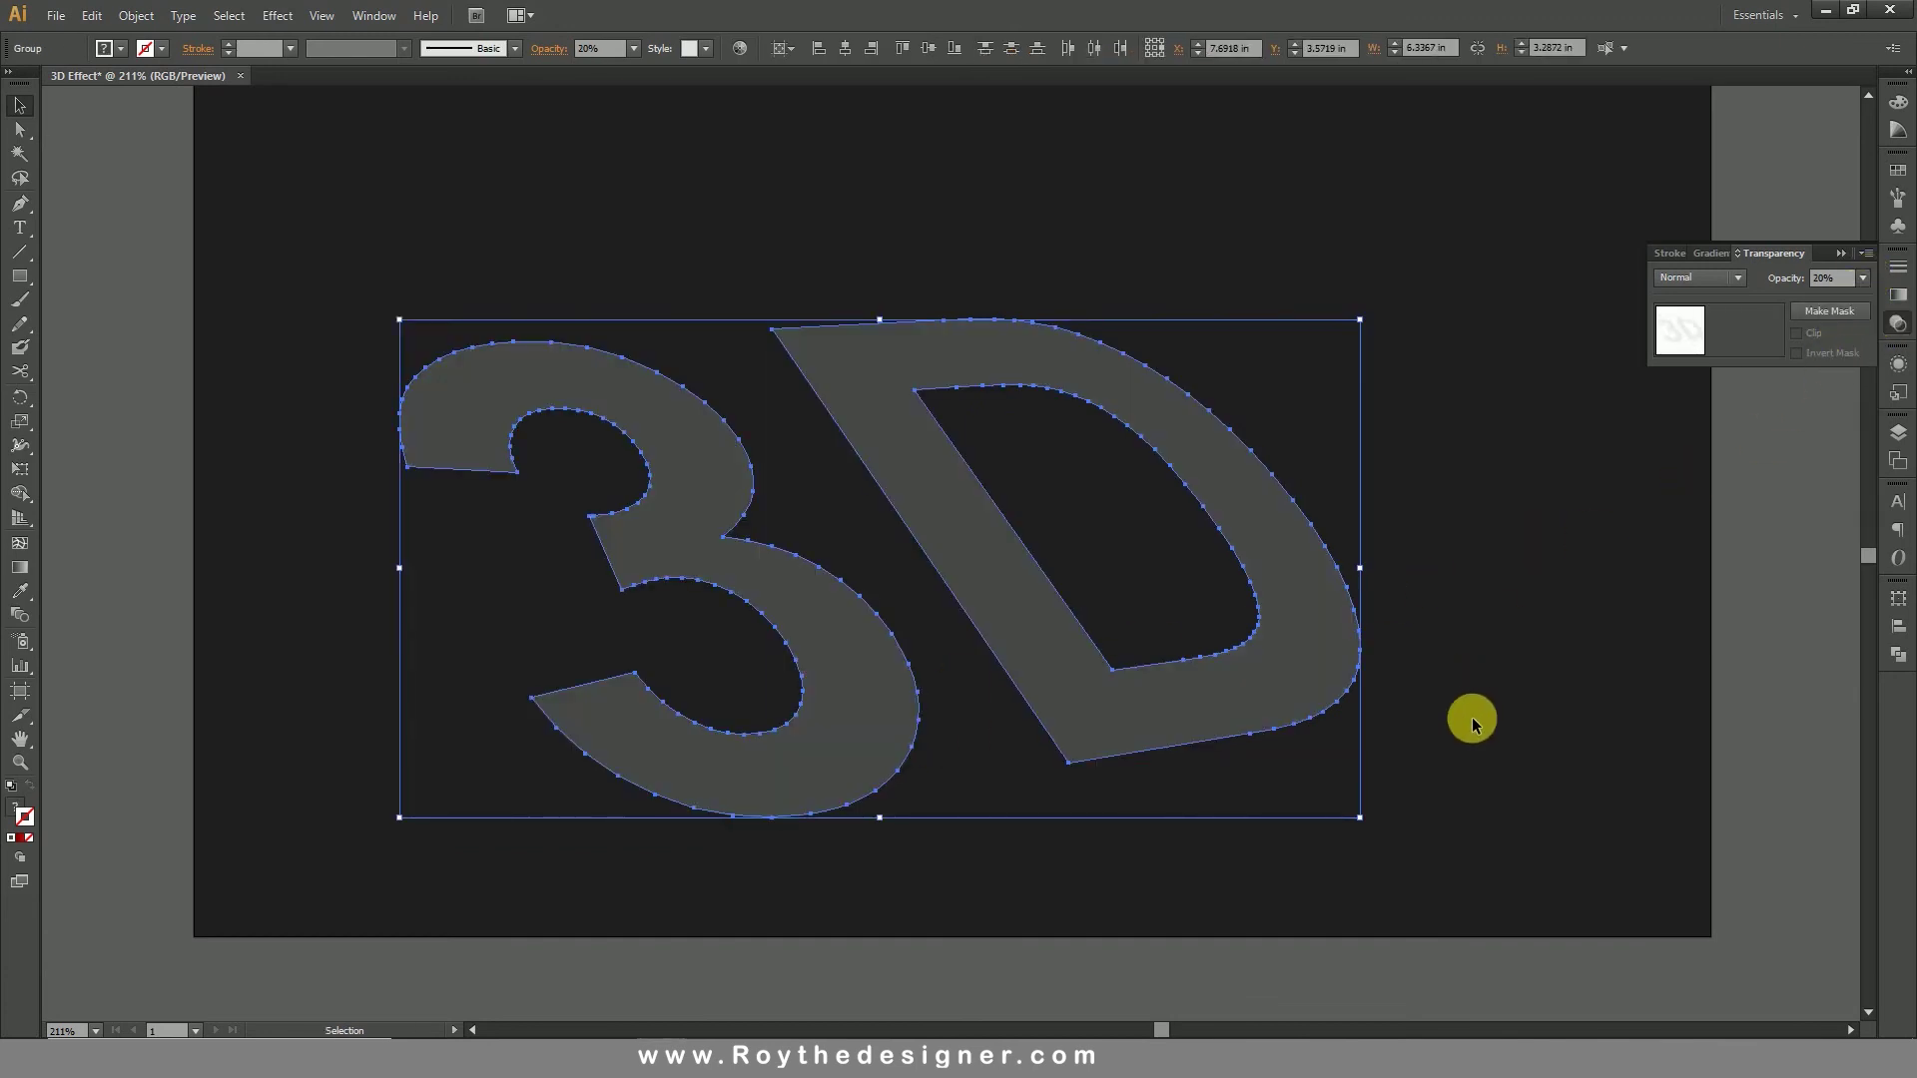
Step: Blend the original "D" with its transparent duplicate using 200 specified steps
left_click(1472, 720)
left_click(1194, 668)
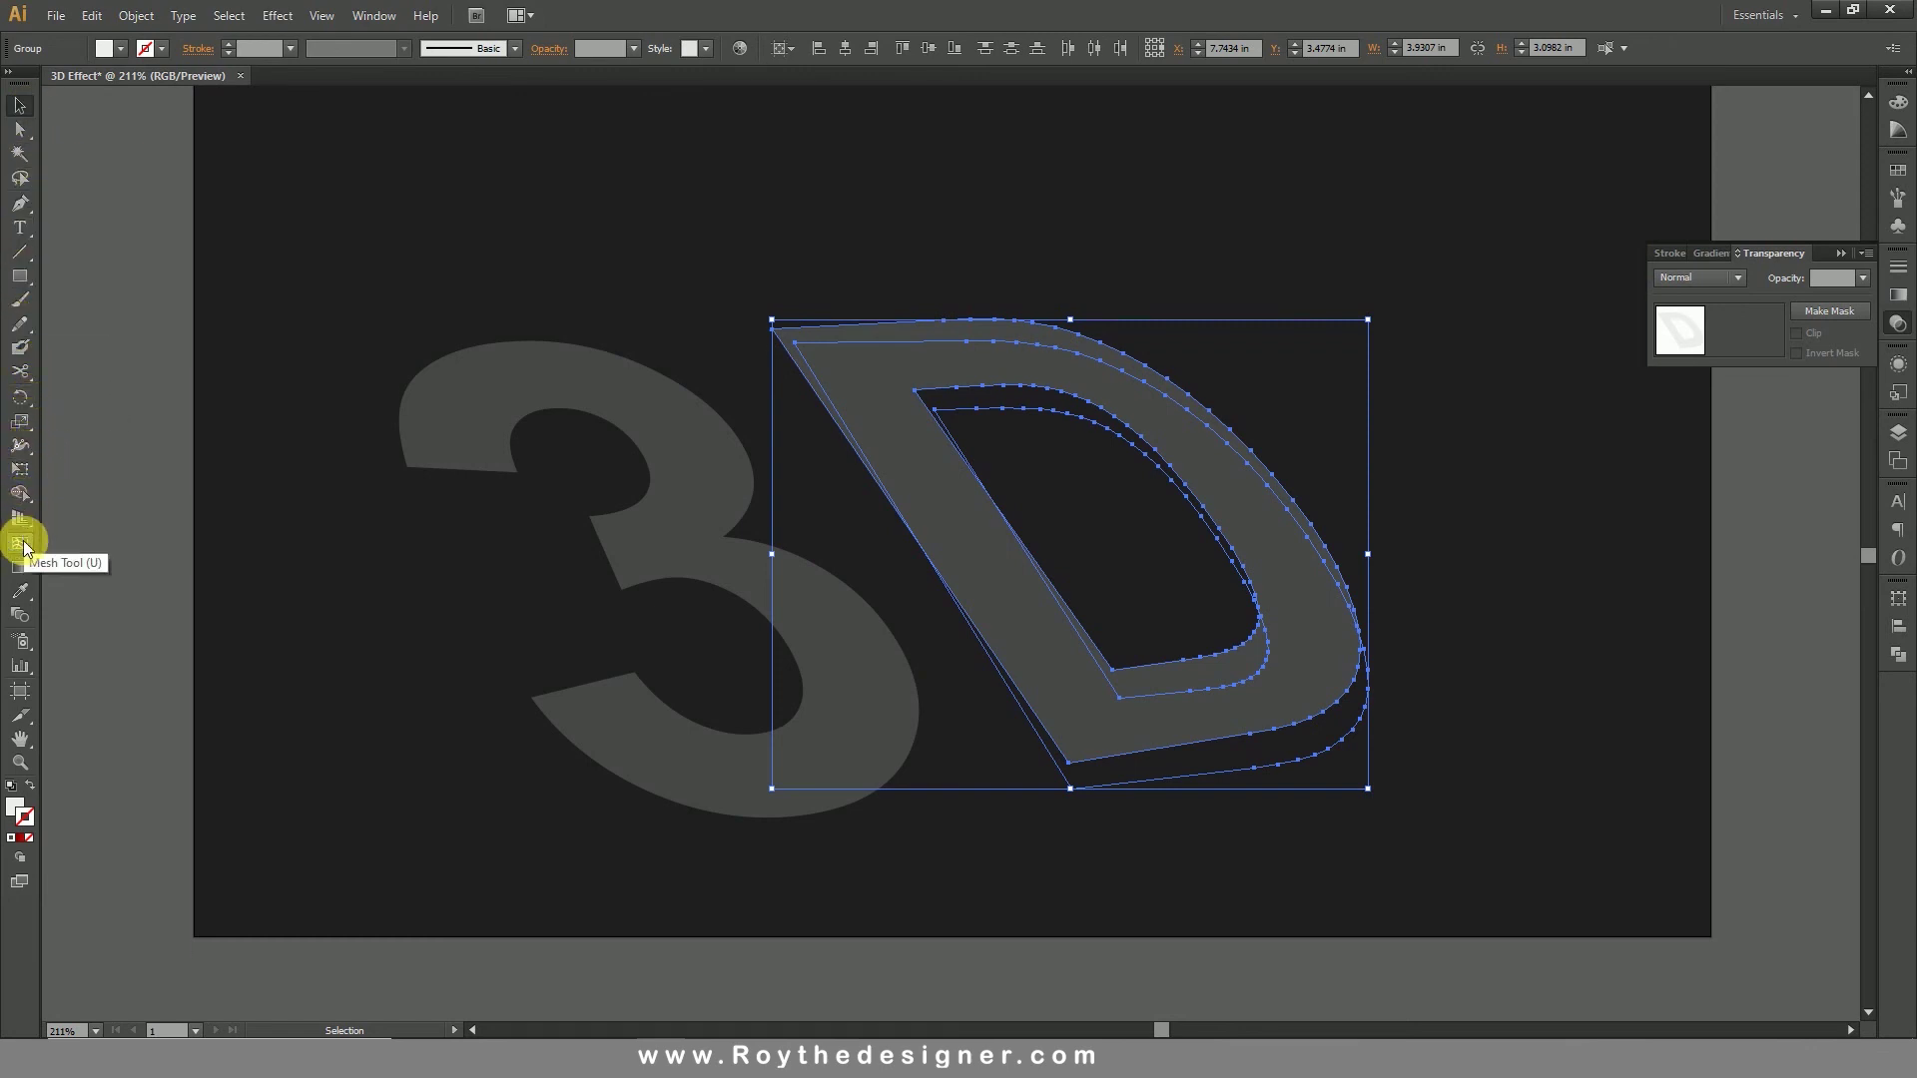
left_click(27, 619)
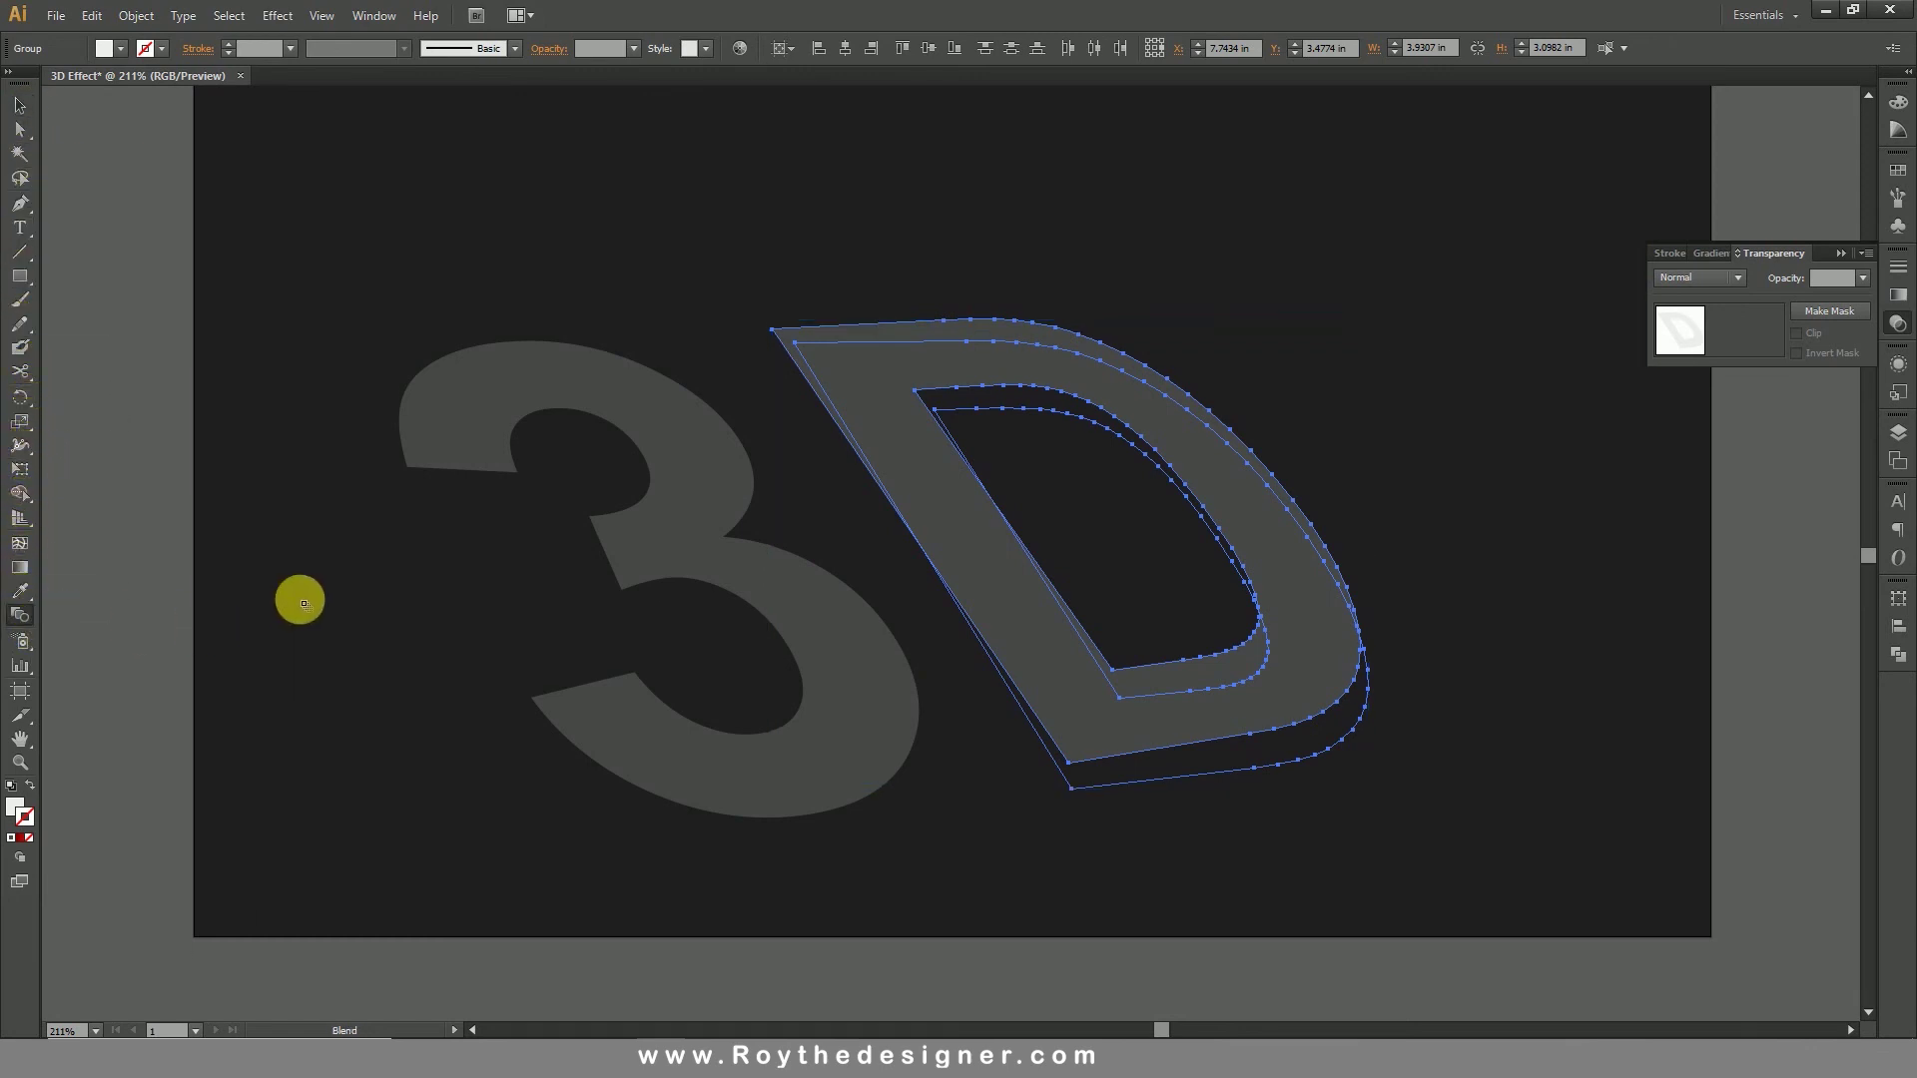
left_click(1075, 793)
double_click(21, 614)
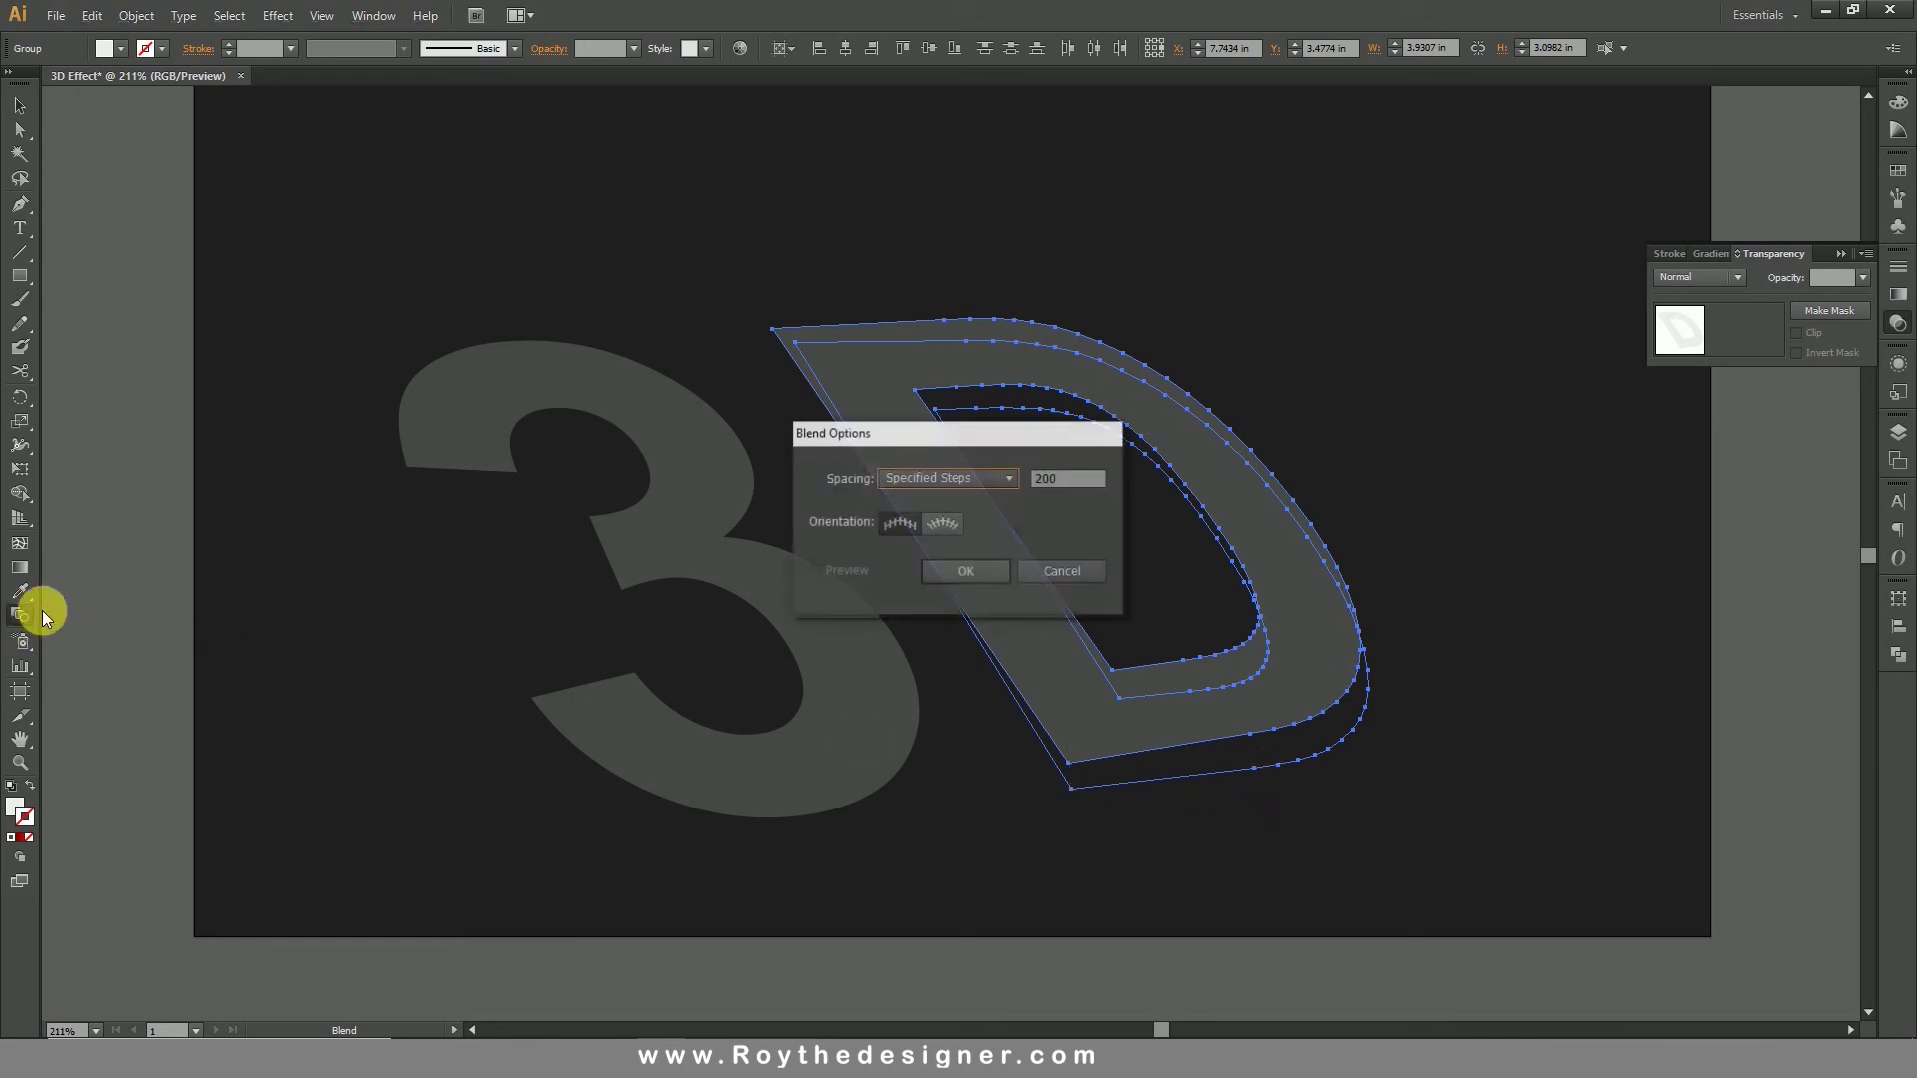
left_click(943, 522)
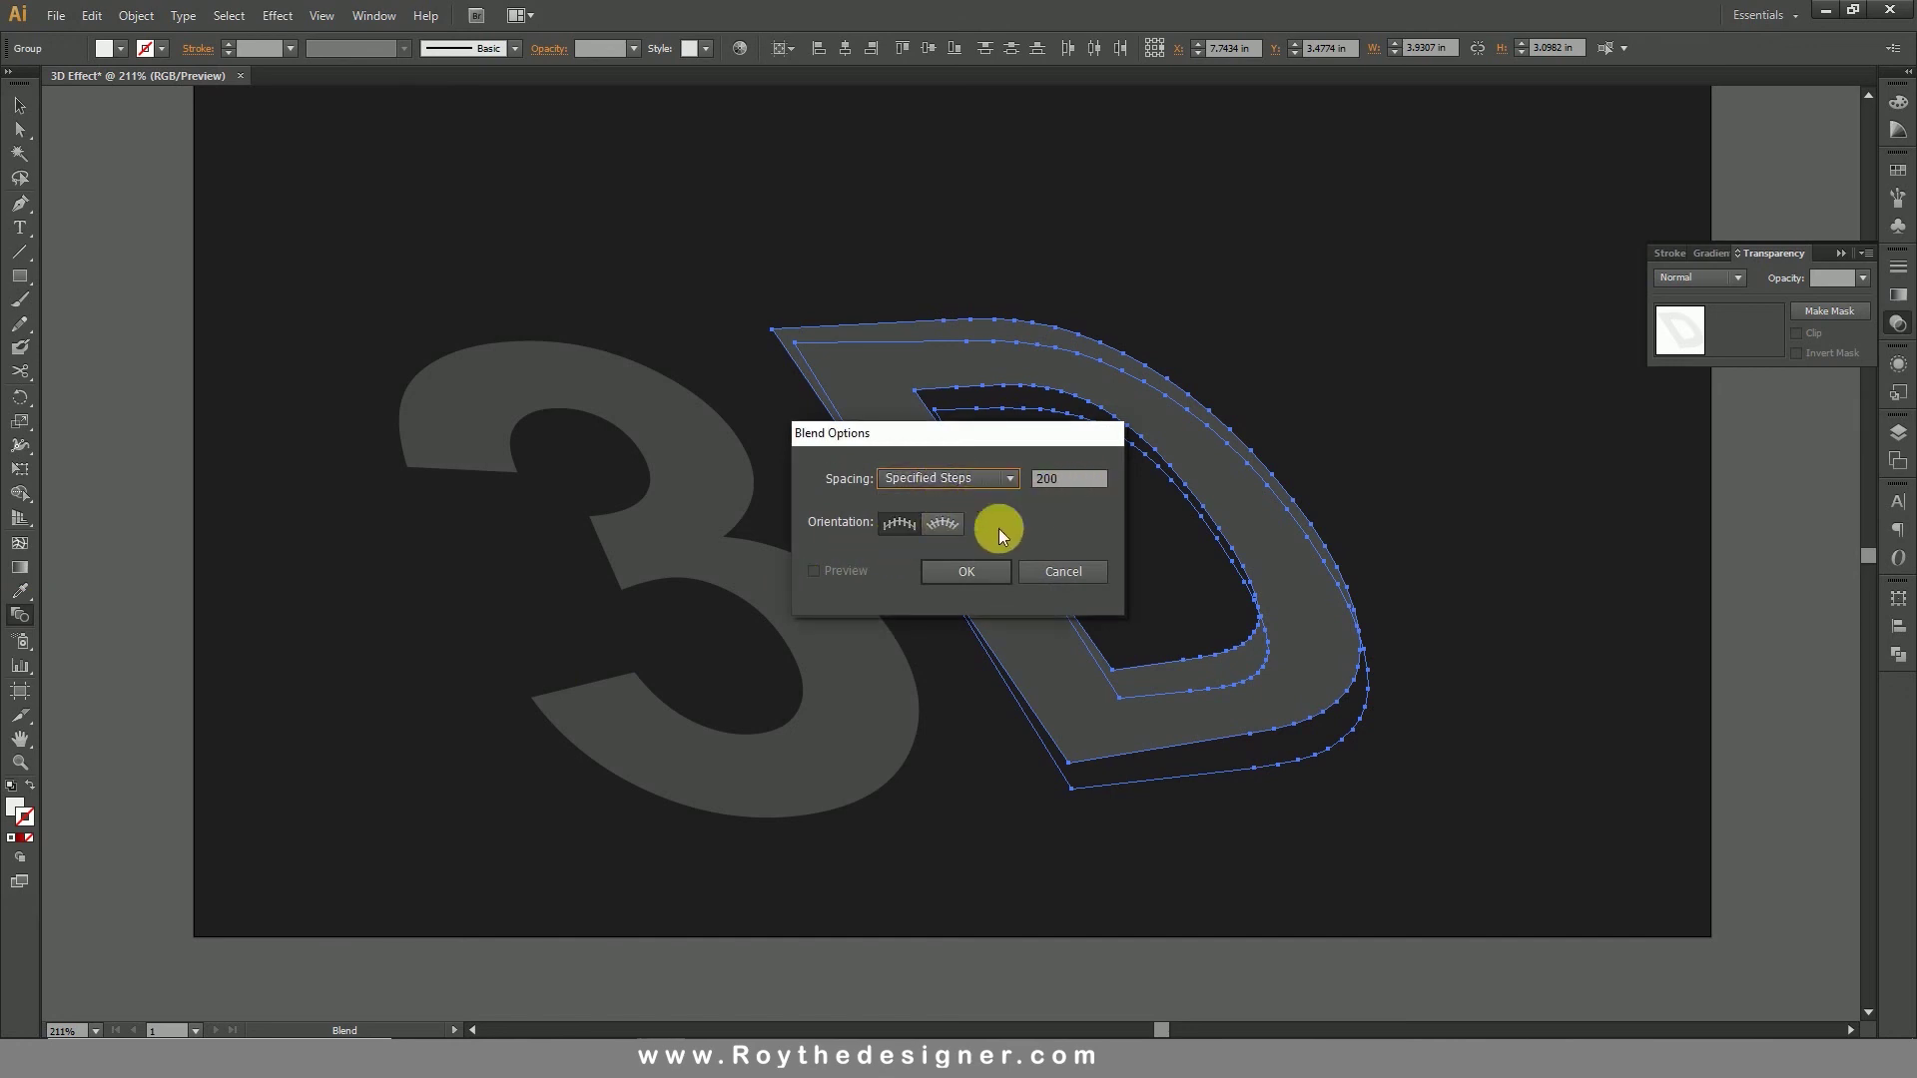
left_click(967, 572)
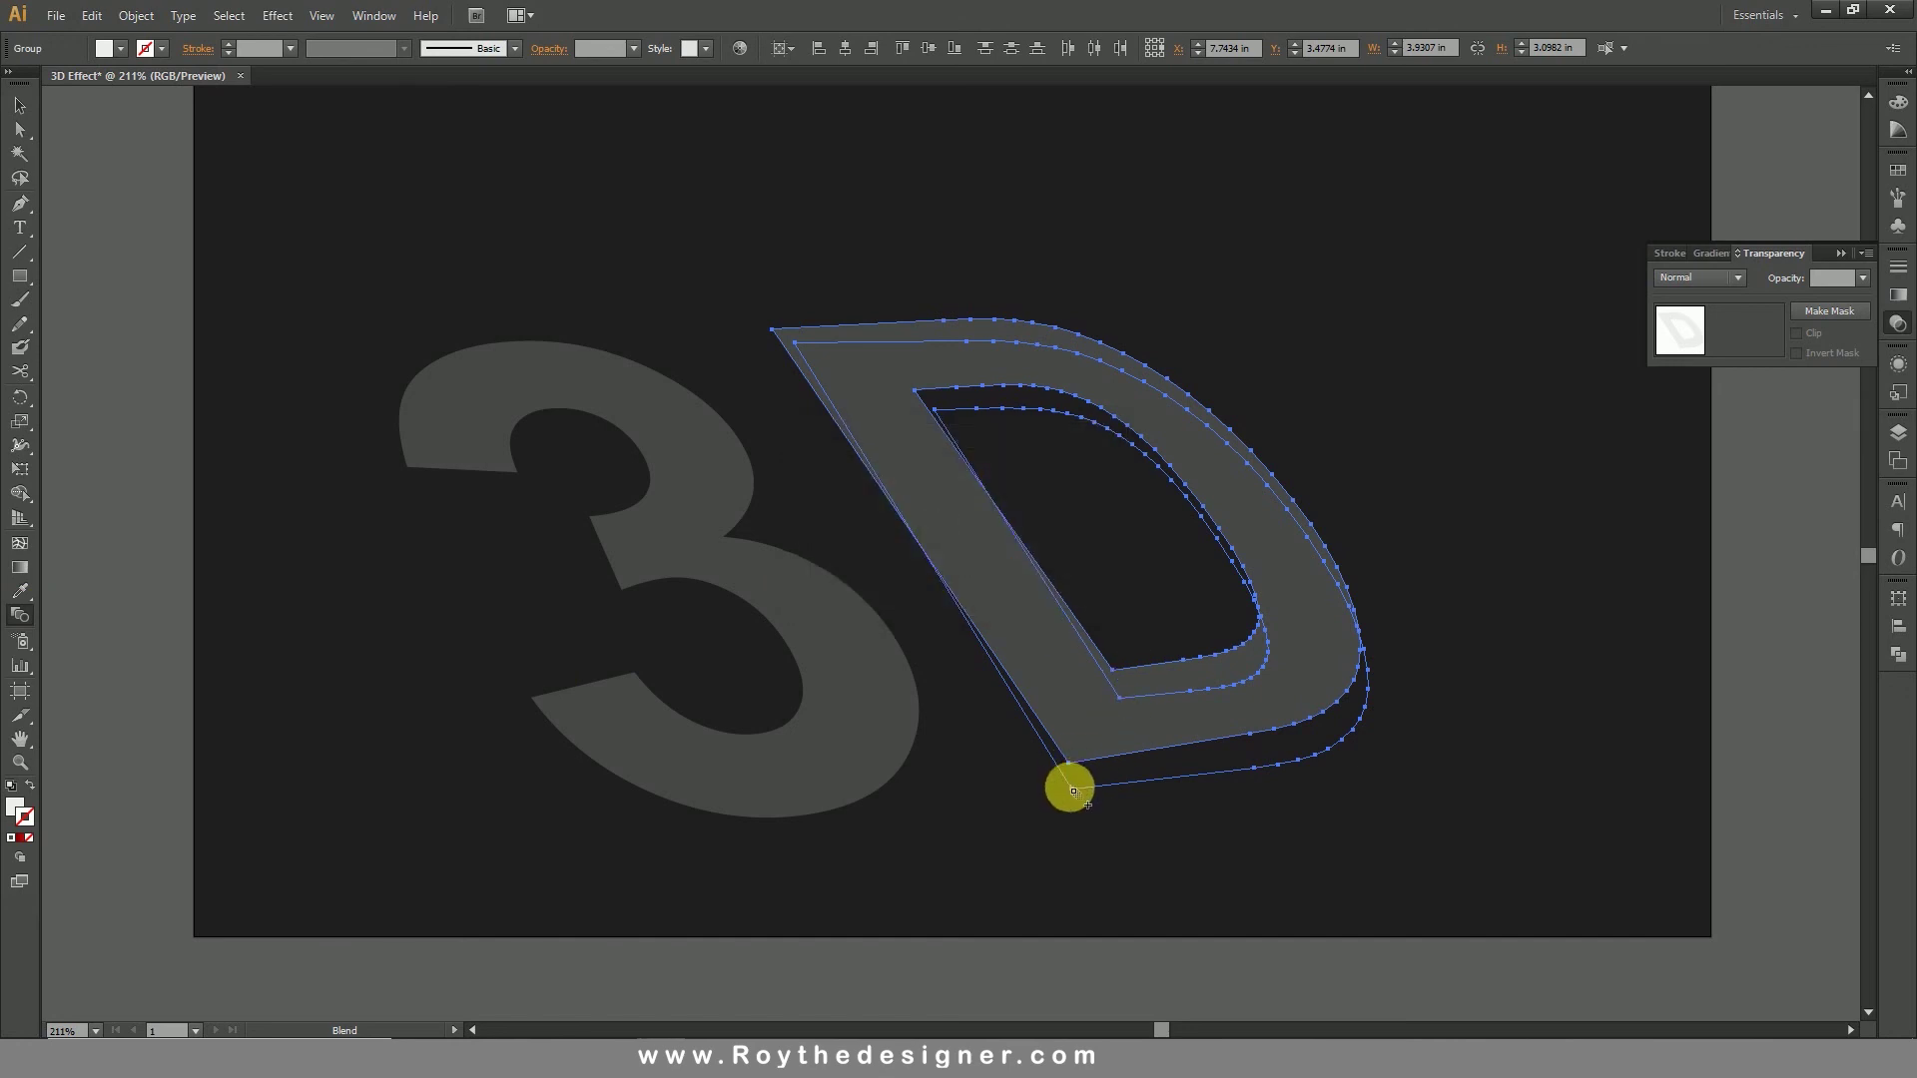
left_click(1073, 790)
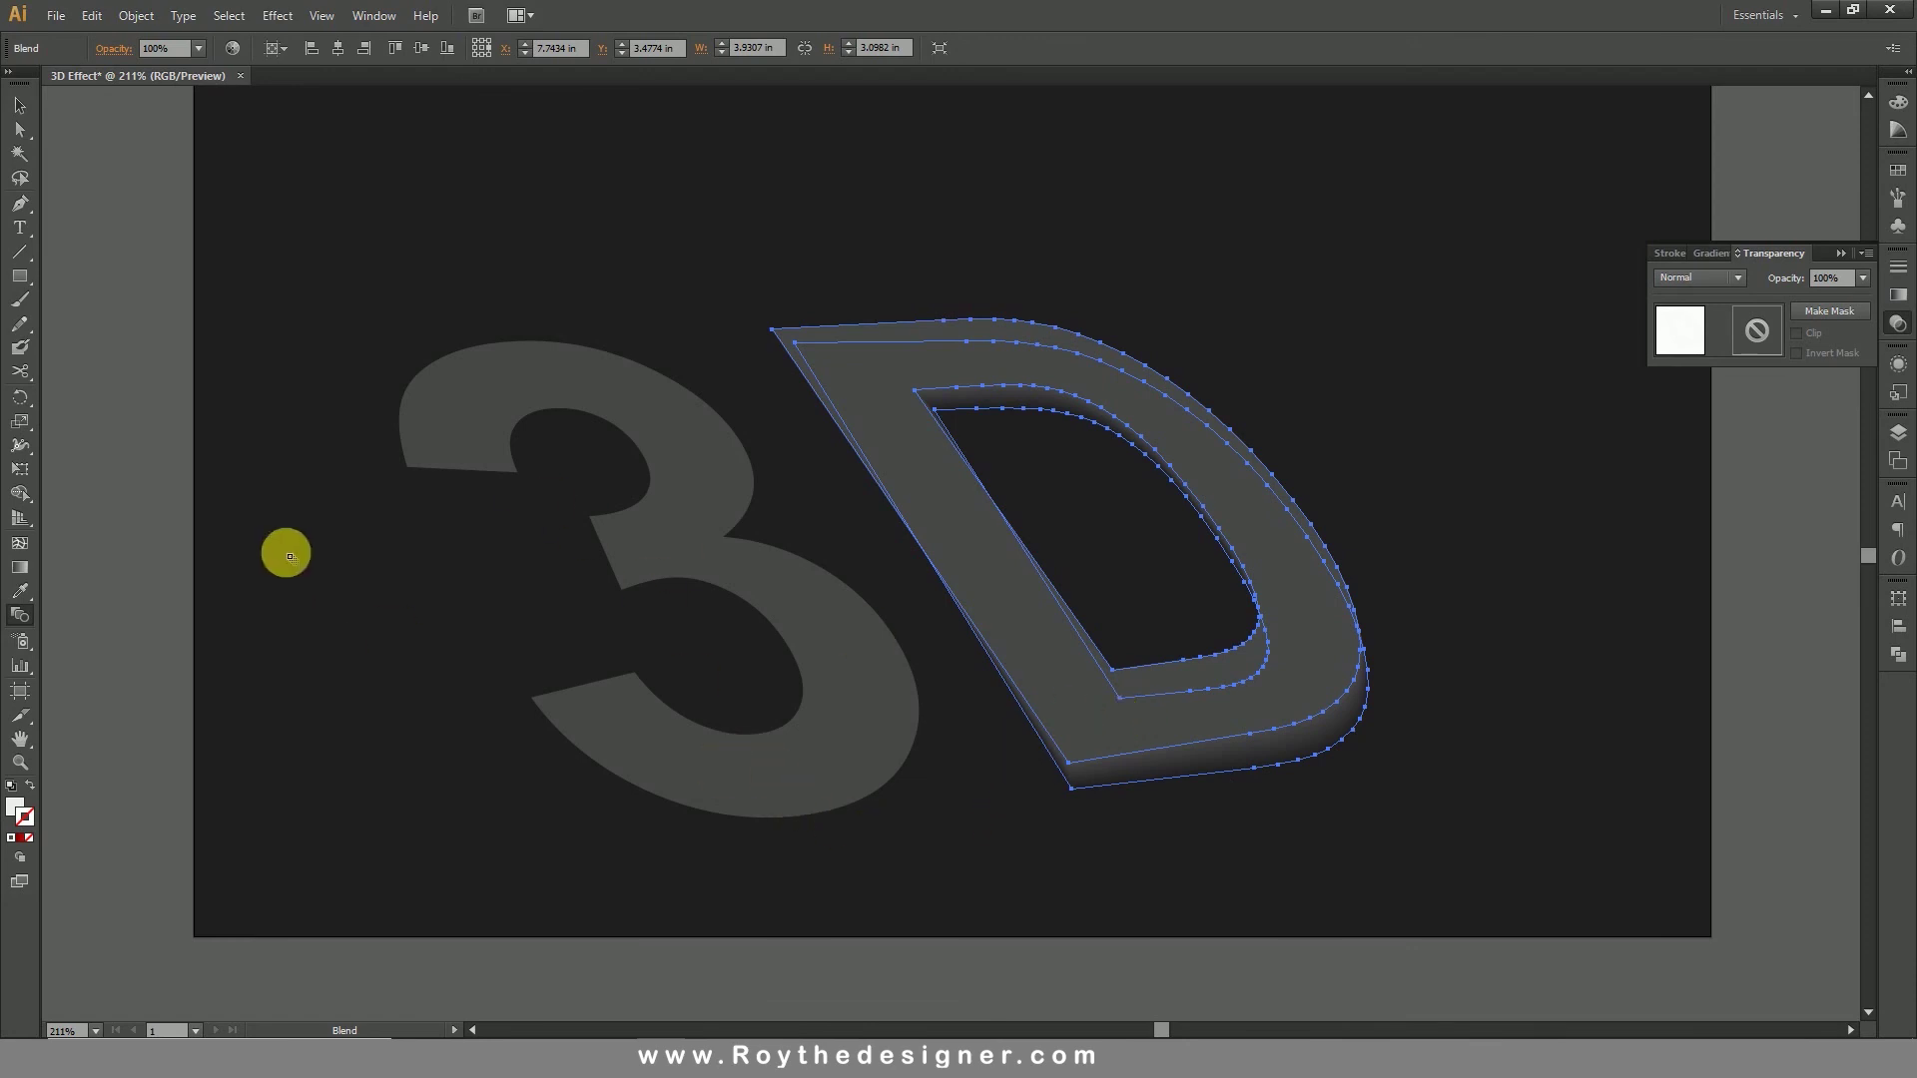
Step: Blend the original "3" with its transparent duplicate using the same blend settings
left_click(18, 106)
left_click(557, 767)
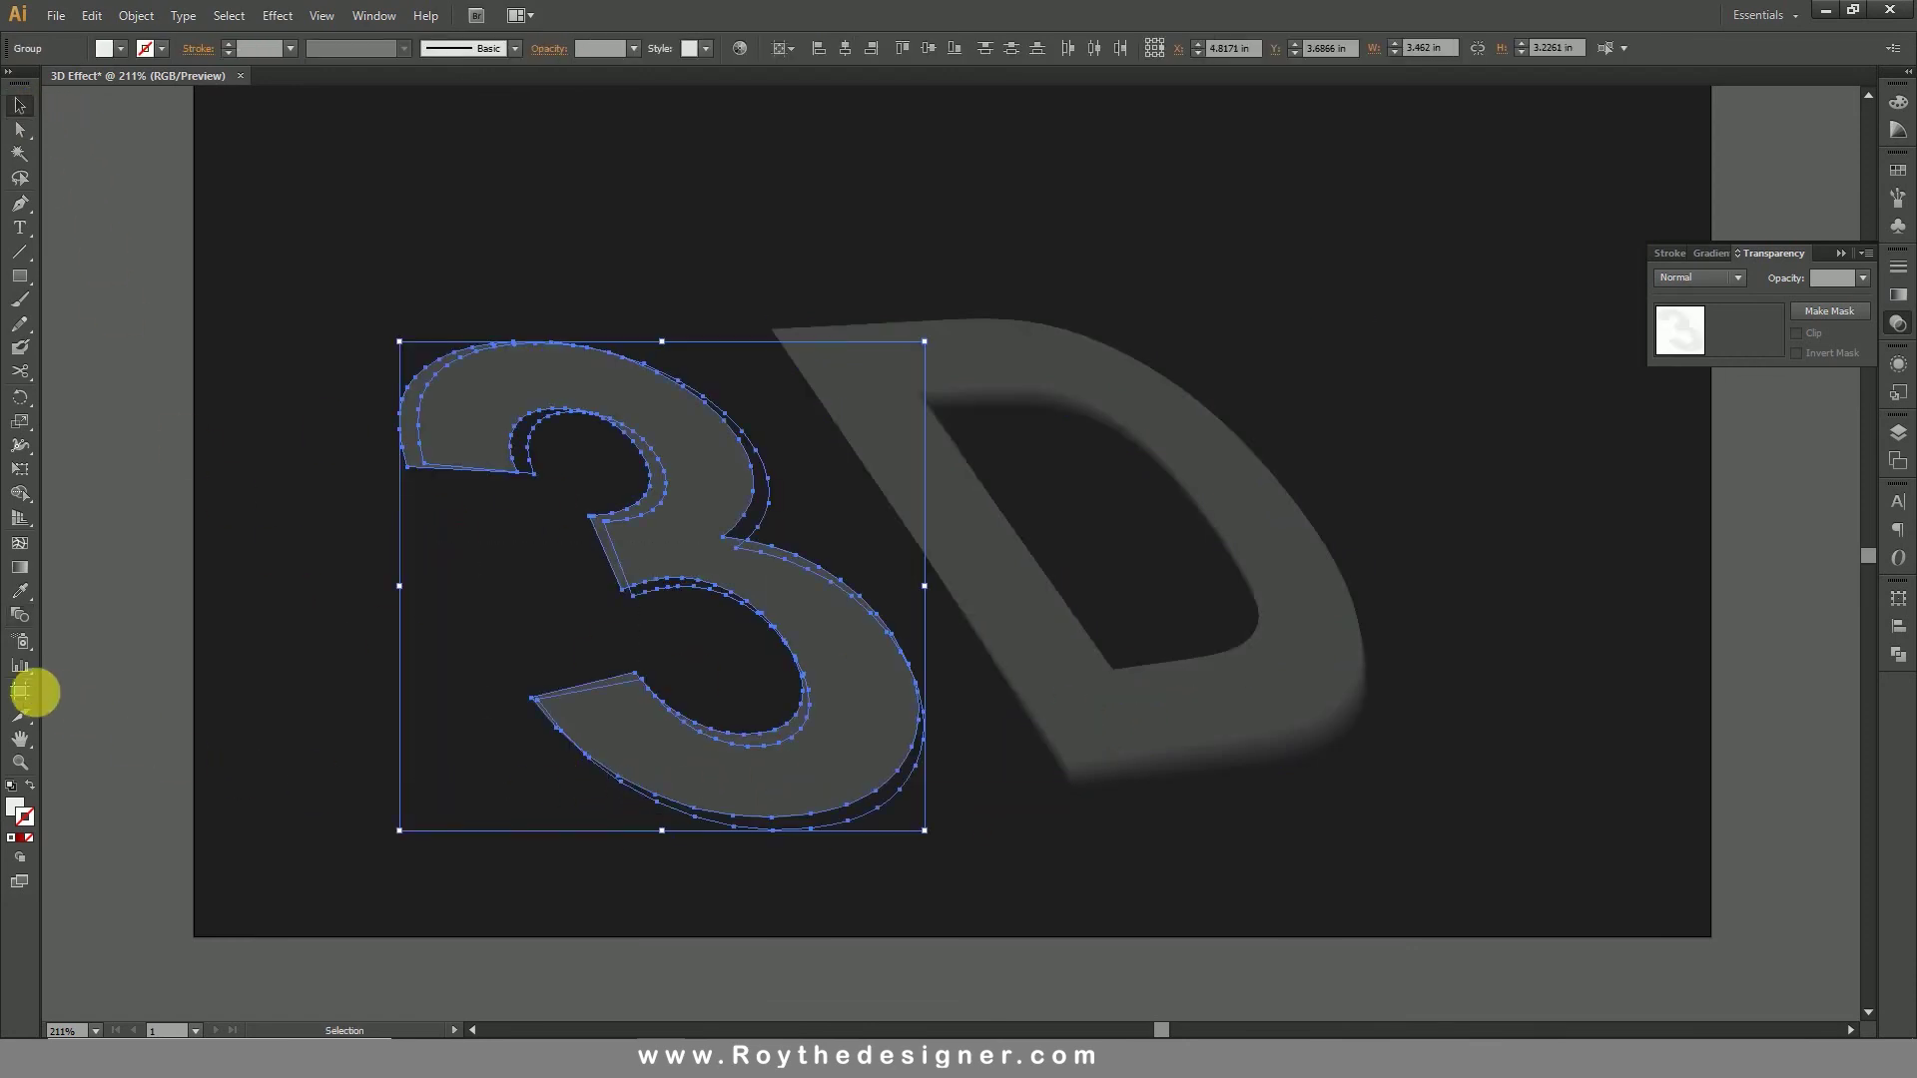
left_click(20, 615)
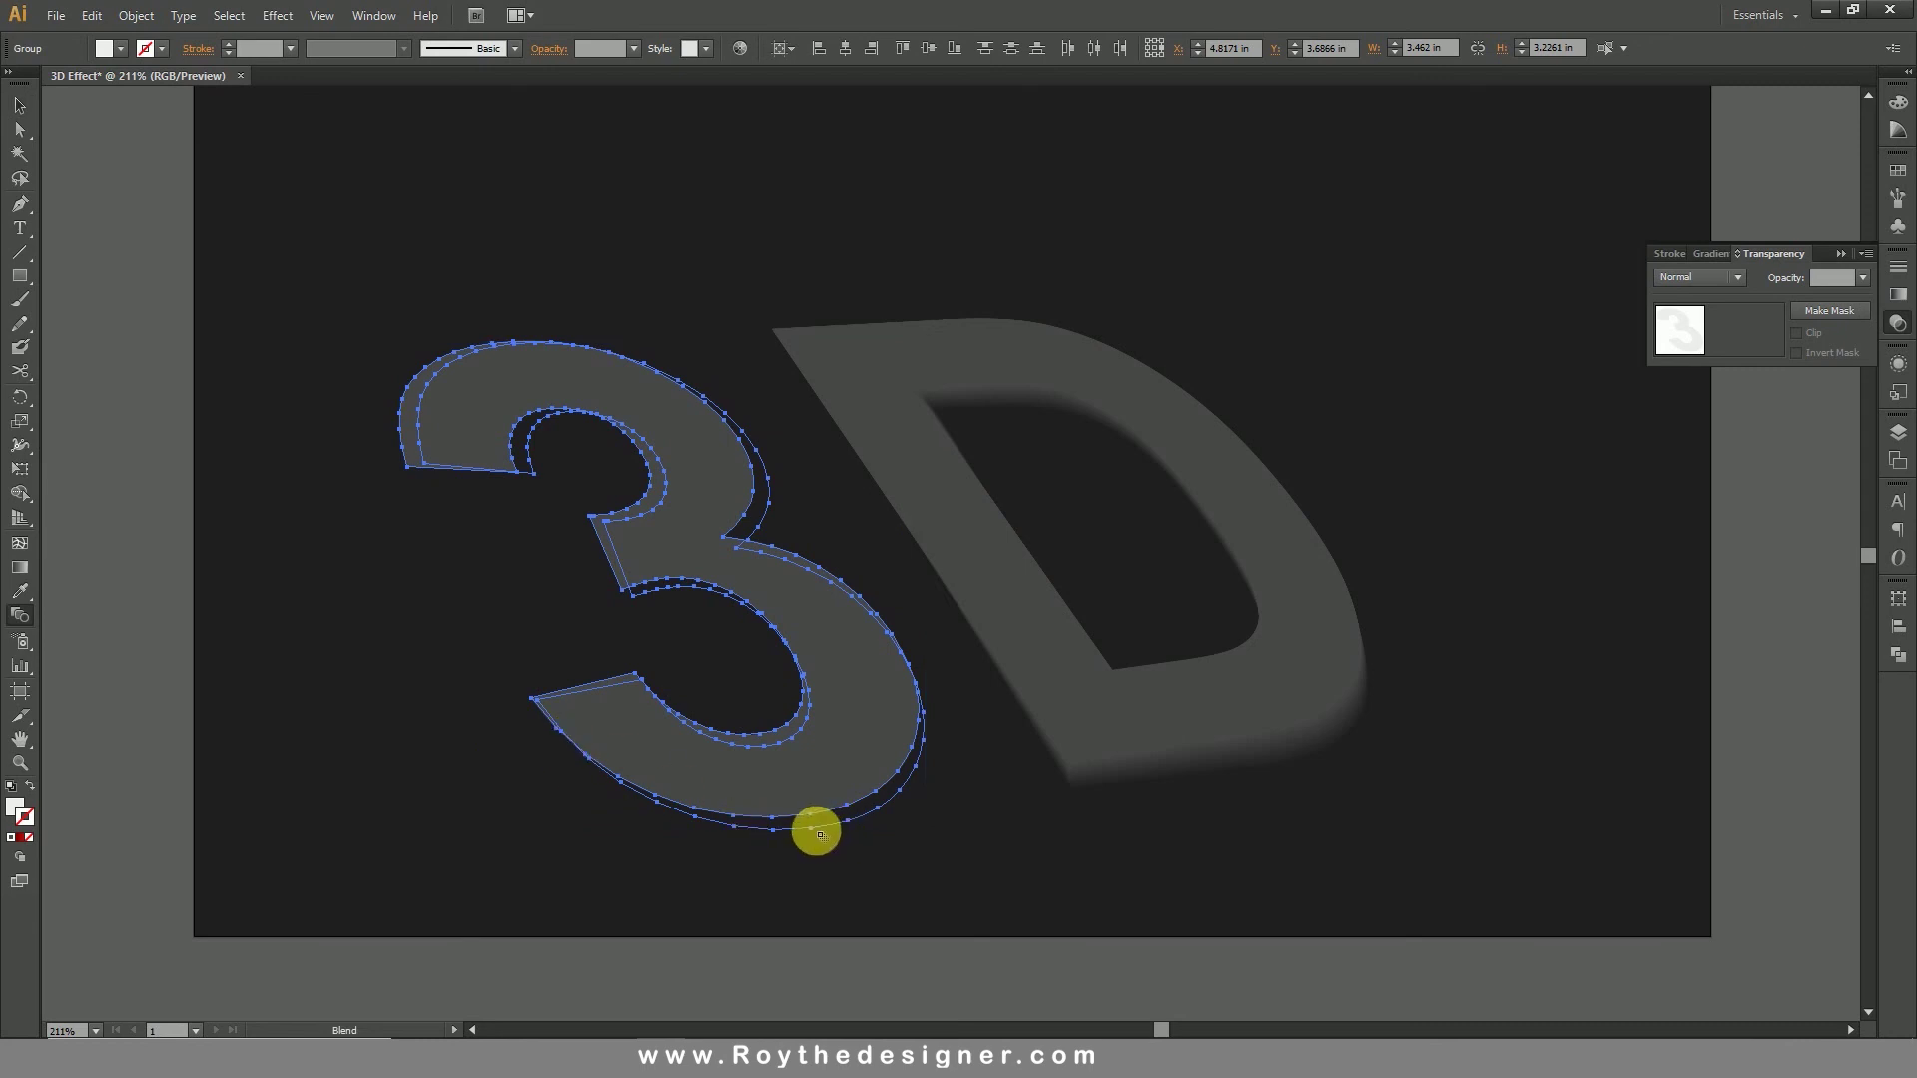
left_click(847, 818)
left_click(813, 779)
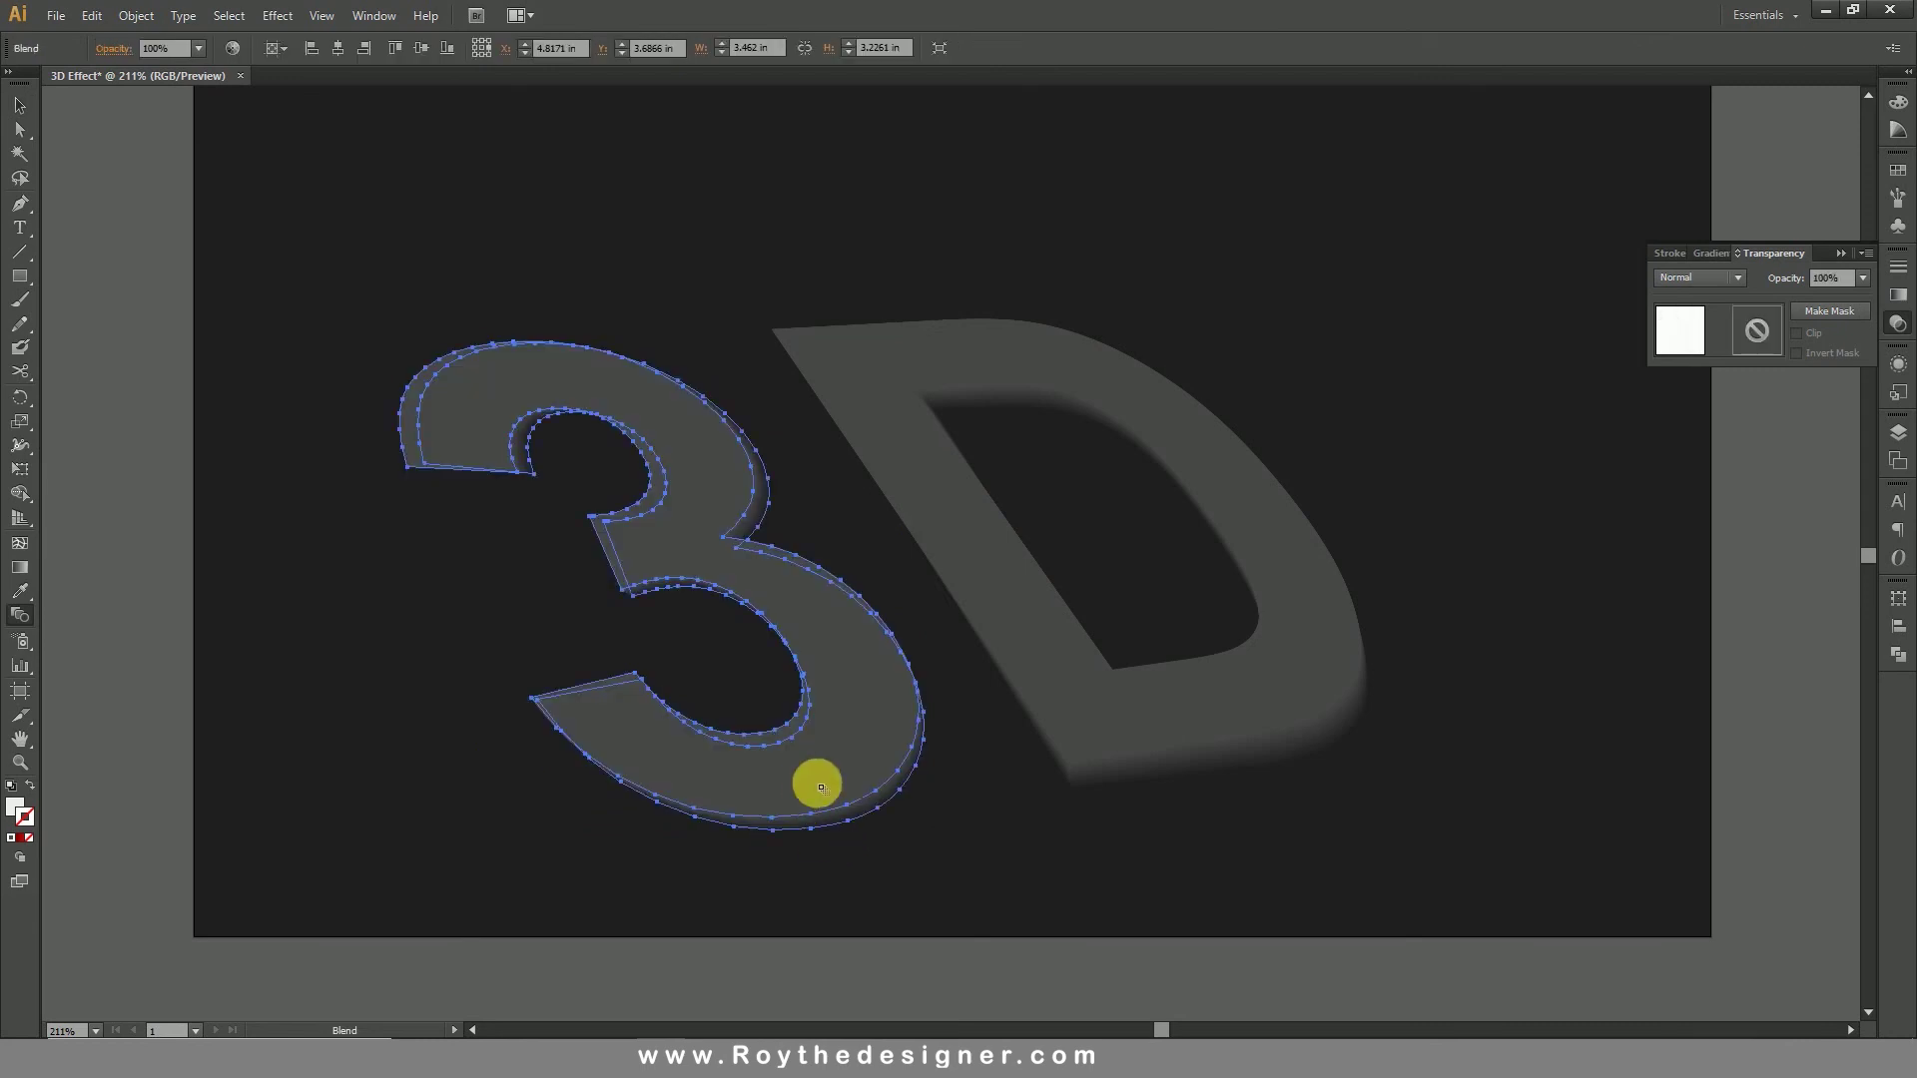
Step: Set the opacity of the front shapes inside both the "3" and "D" blends to 50%
left_click(20, 104)
left_click(466, 251)
key("a")
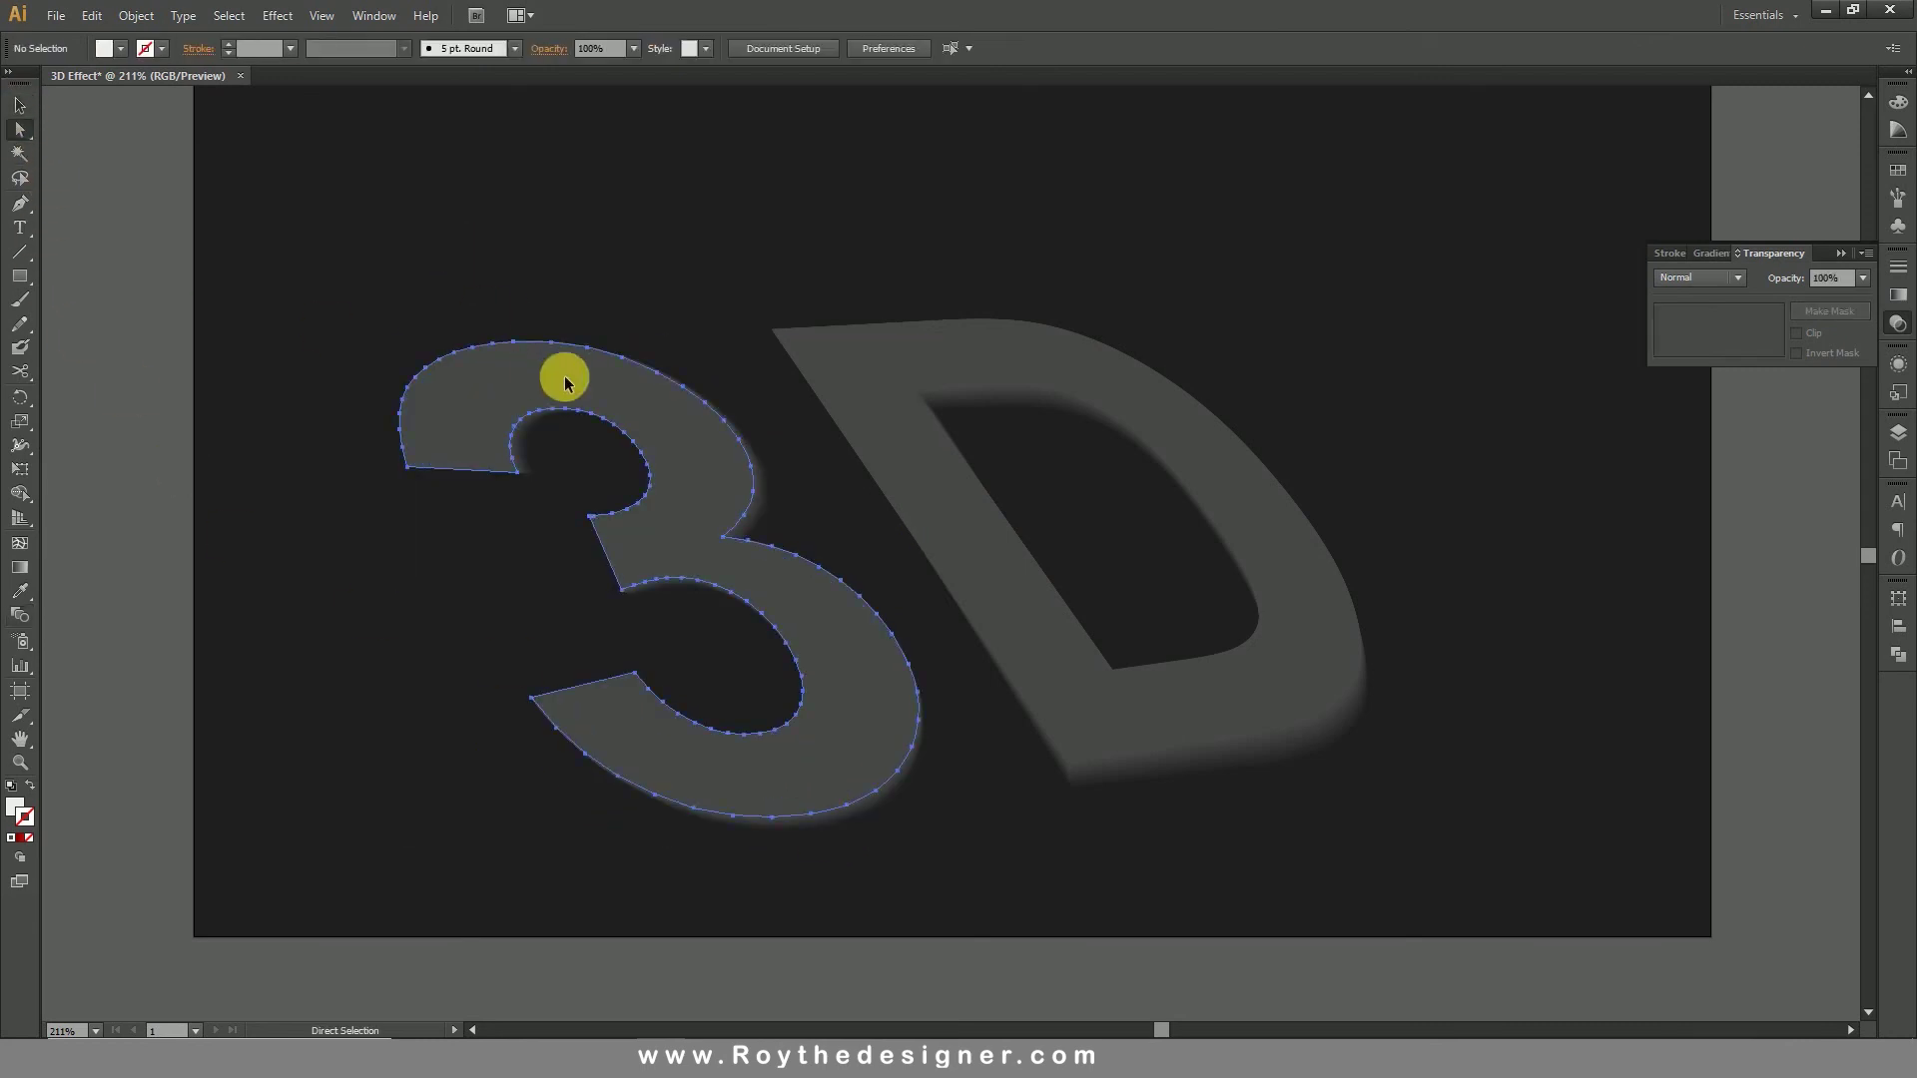
left_click(565, 378)
left_click(899, 361, "shift")
left_click(1826, 282)
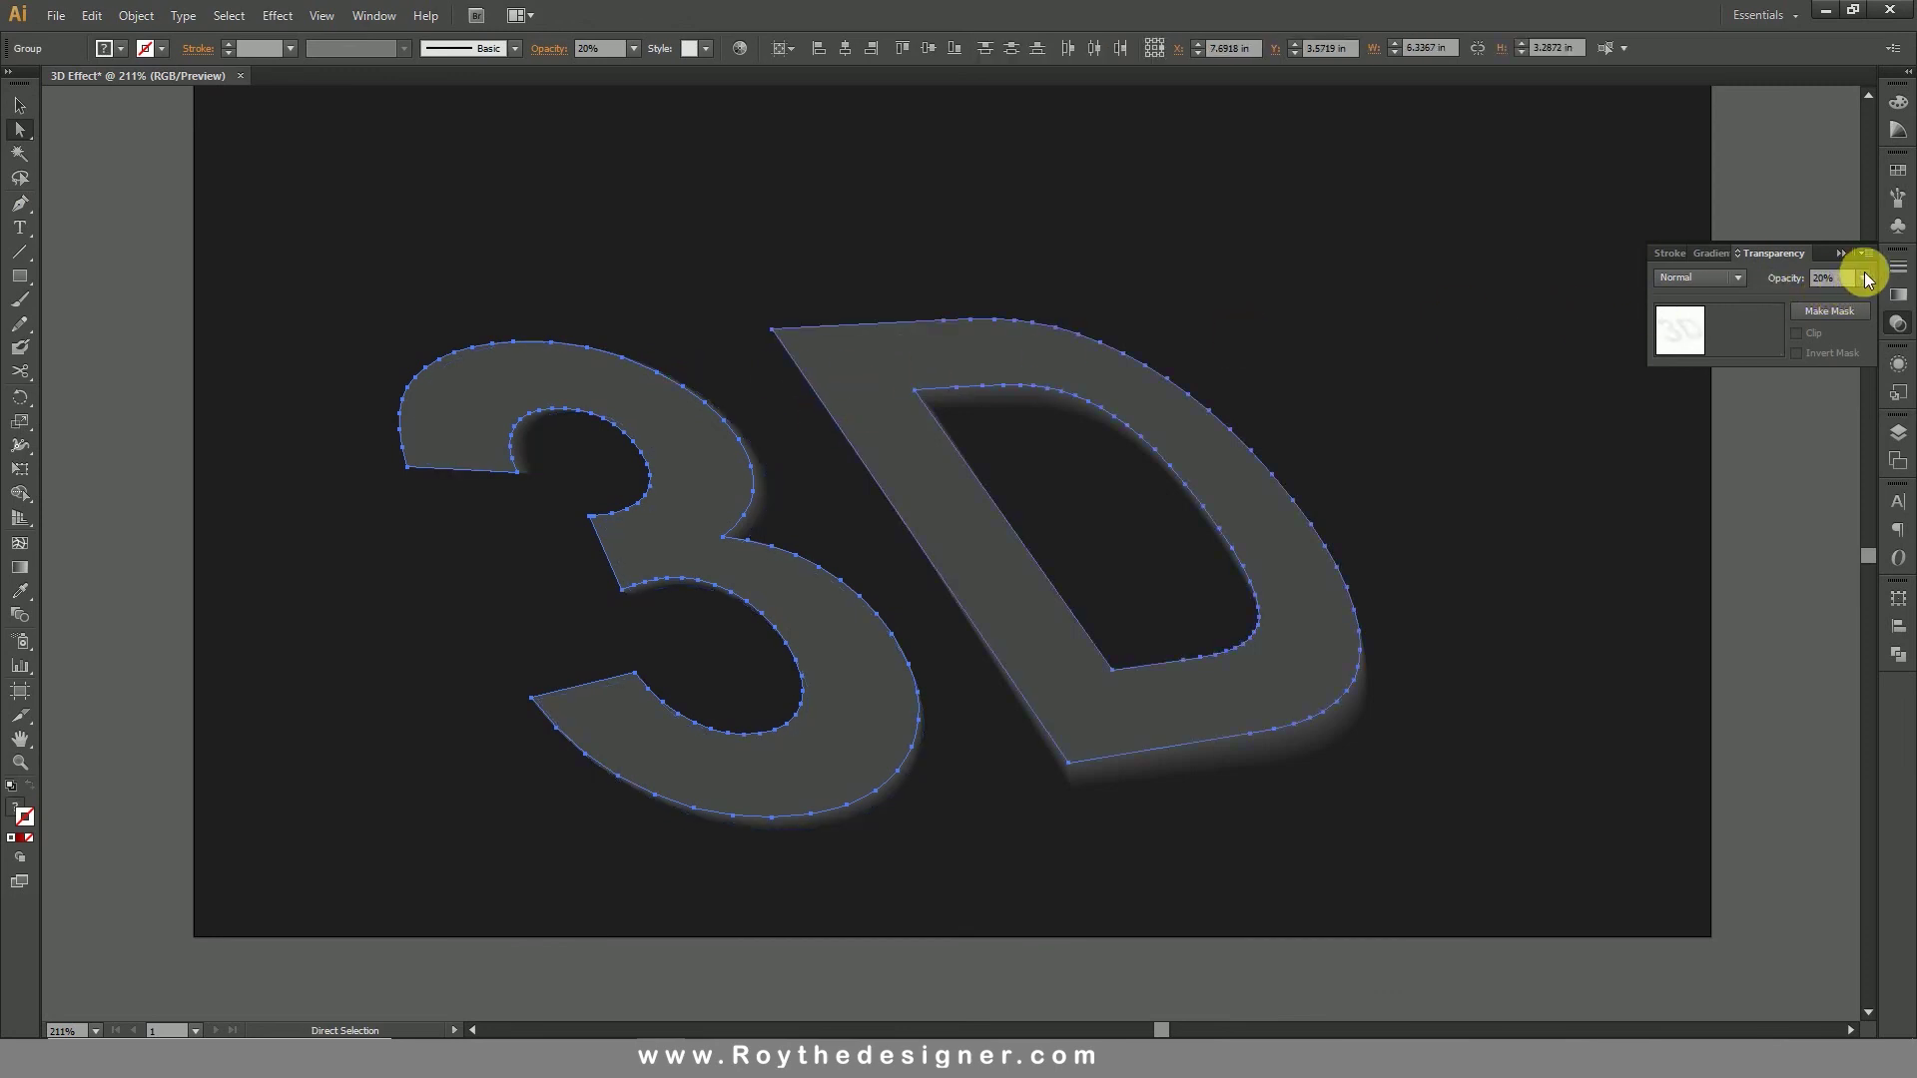
left_click(1865, 278)
left_click(1837, 411)
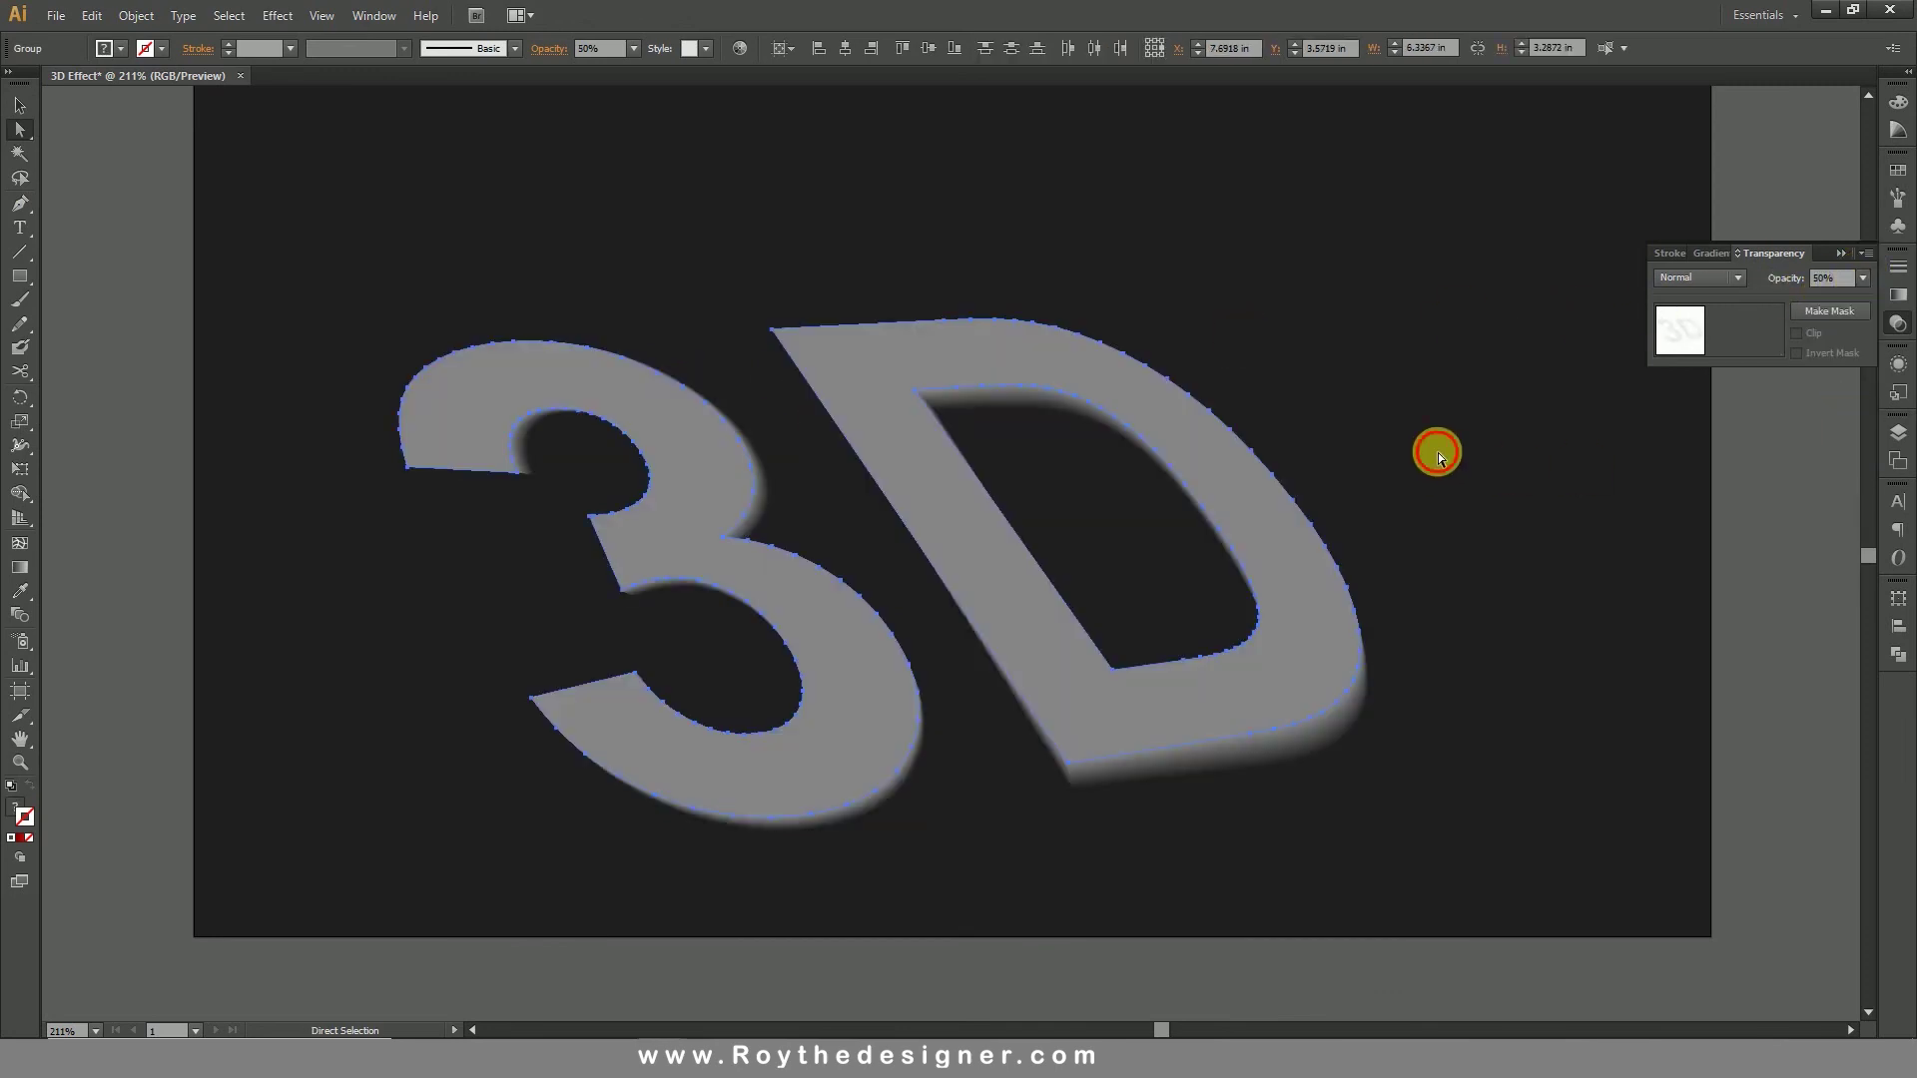
left_click(1438, 453)
Step: Show all hidden artwork so the red lettering returns above the blended back letters
left_click(20, 104)
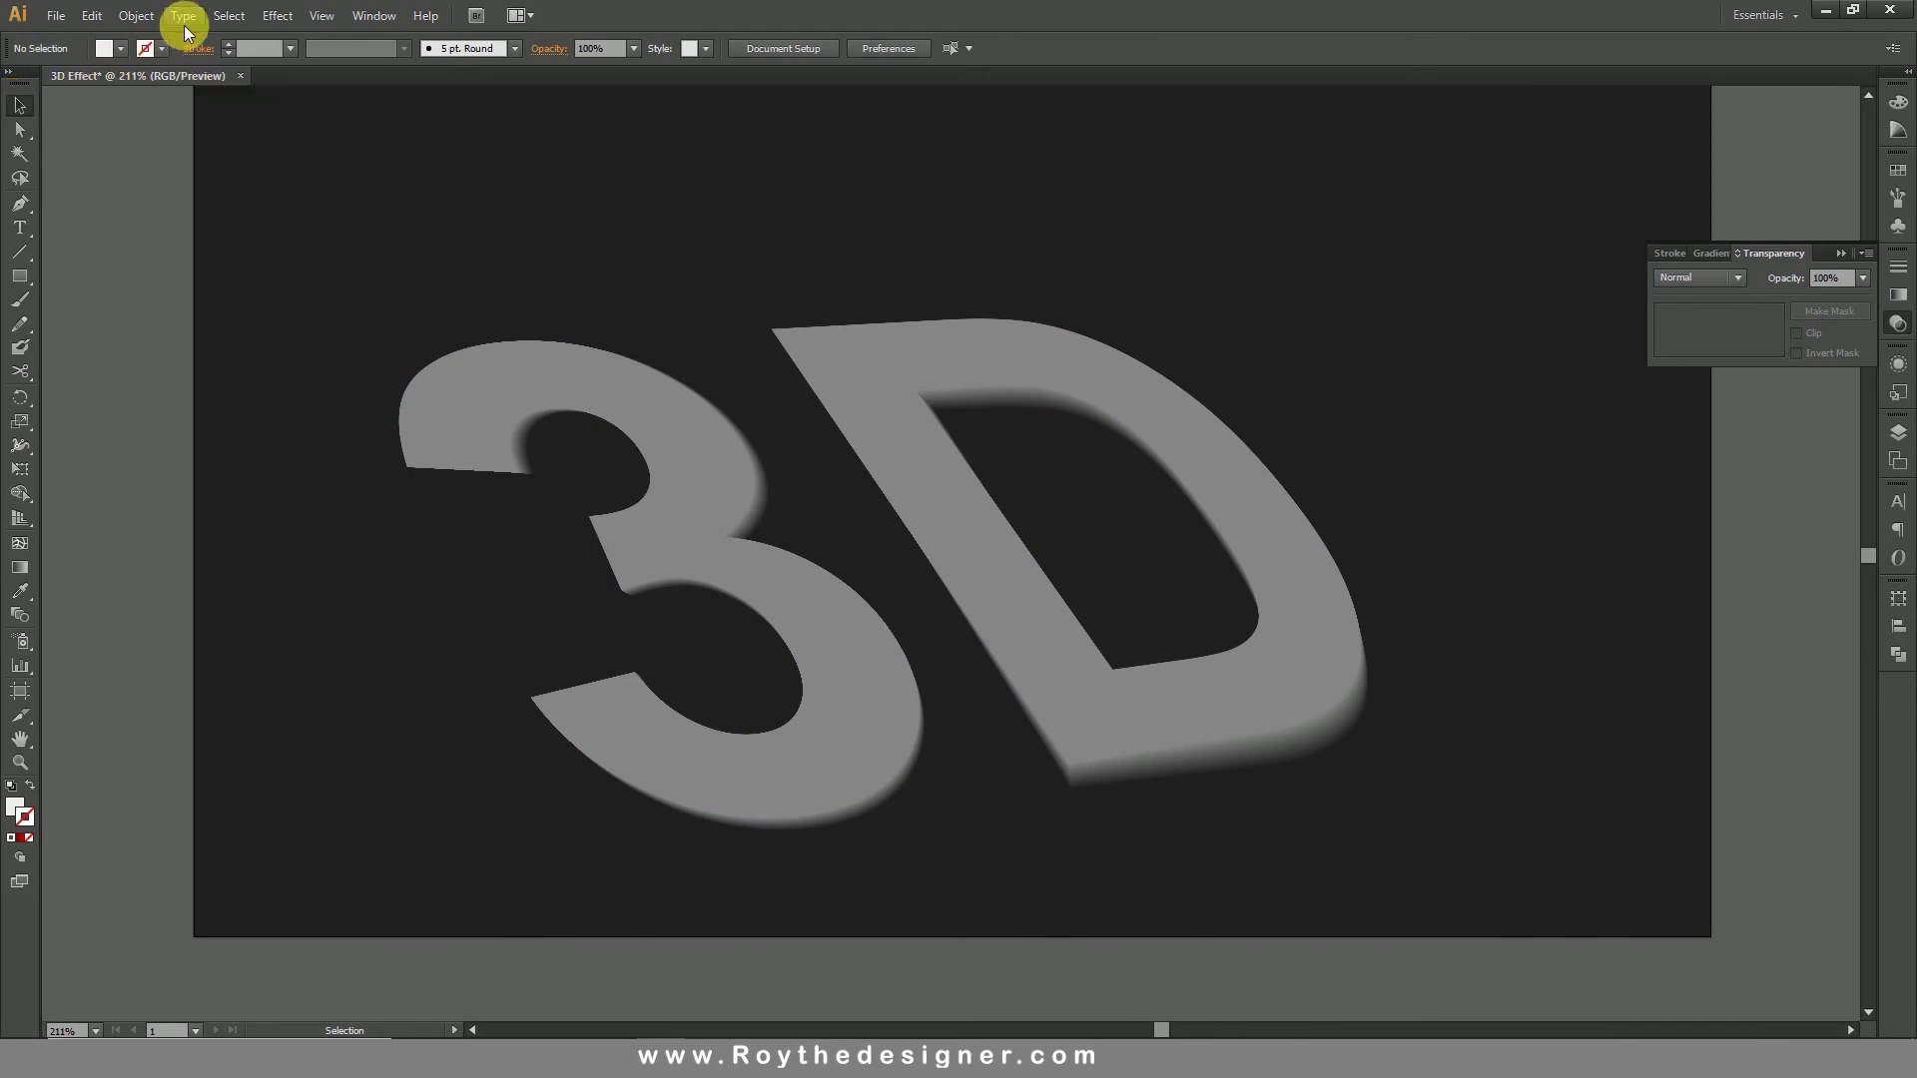
left_click(138, 16)
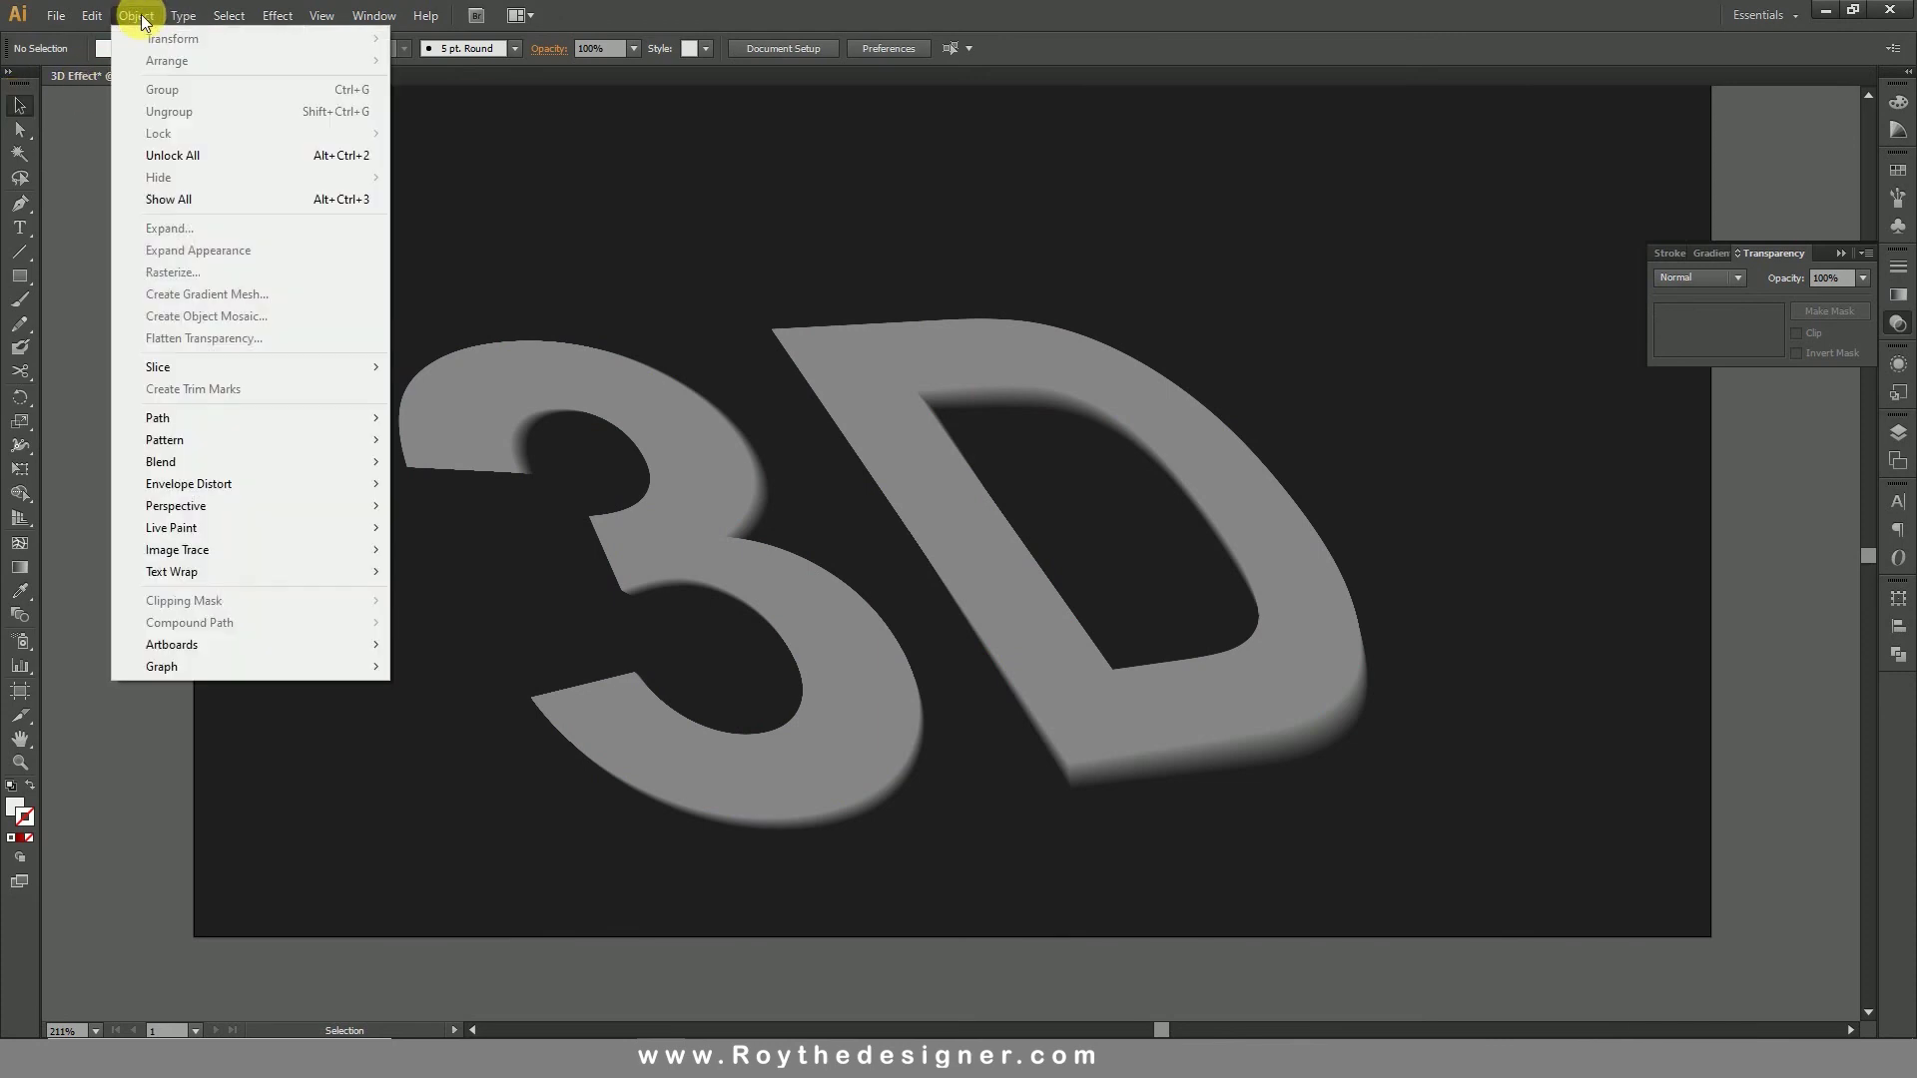
left_click(249, 199)
left_click(248, 198)
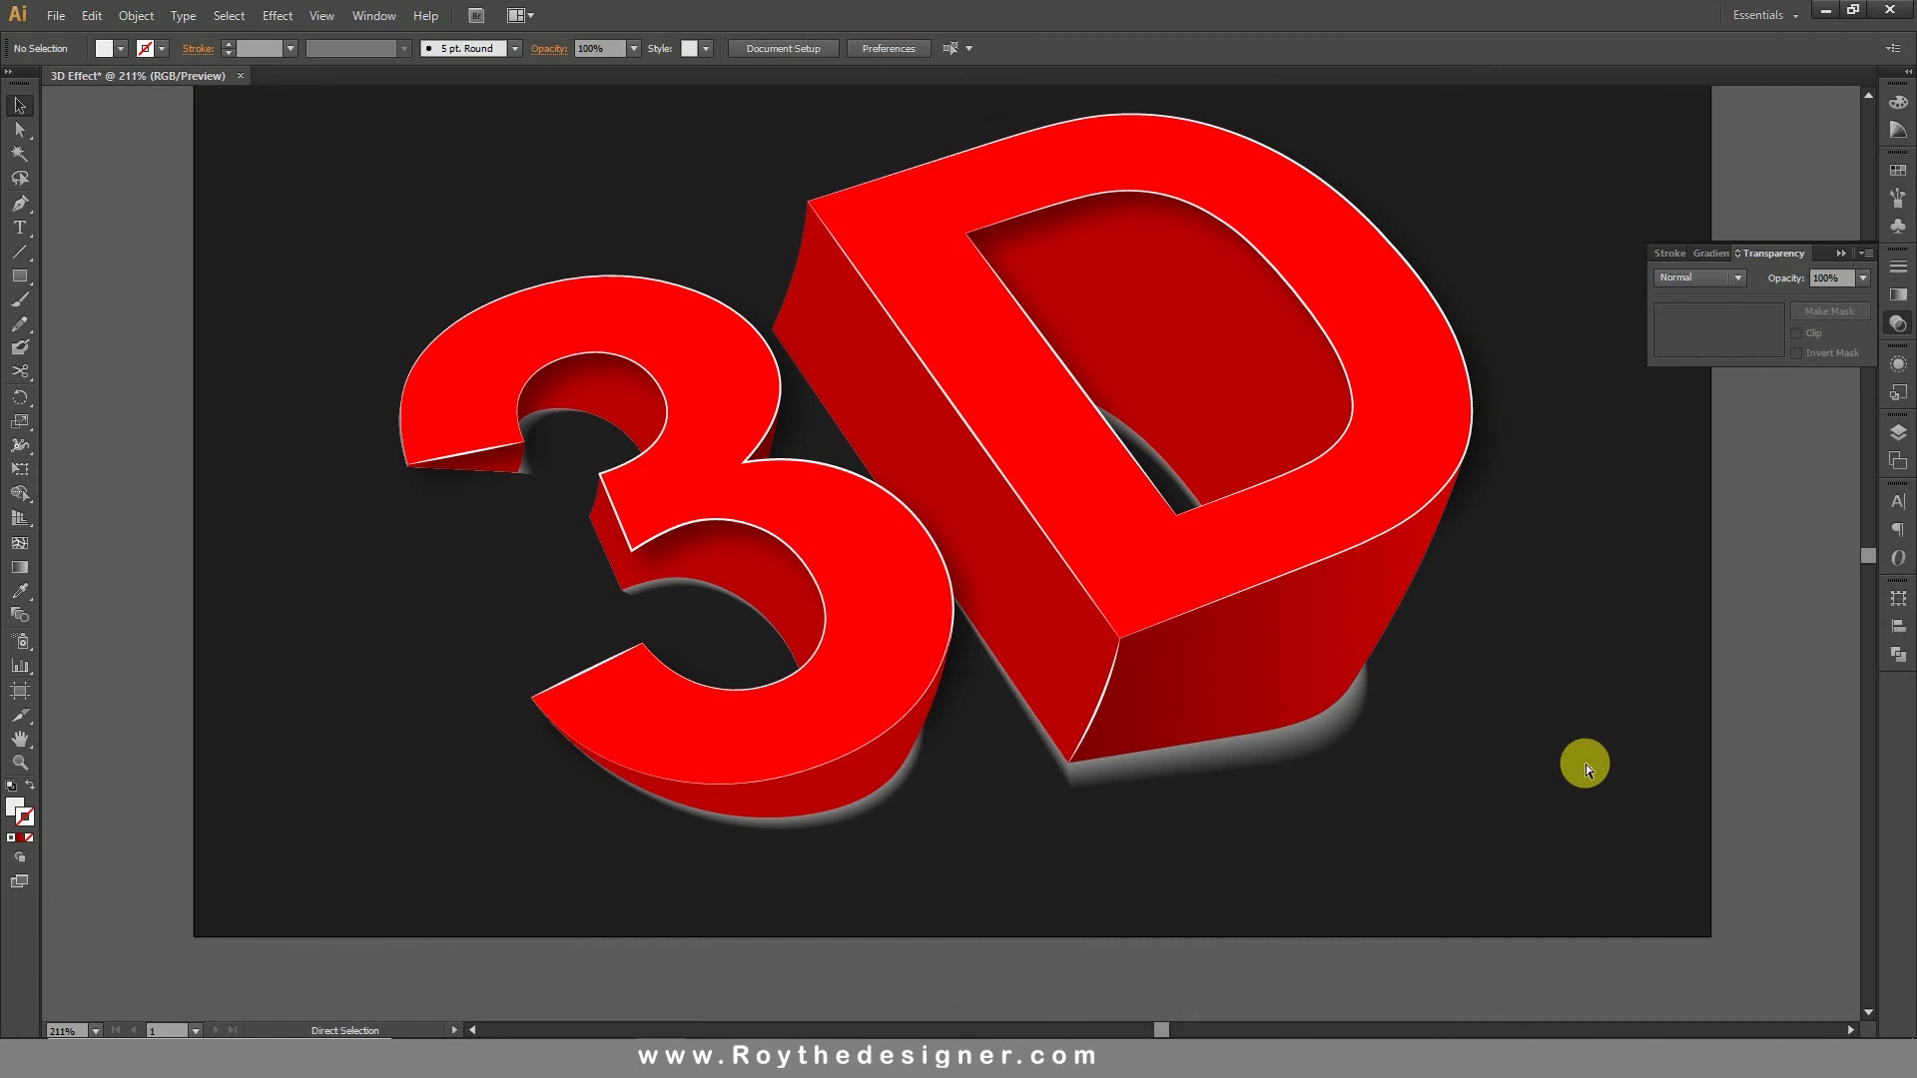
scroll(1585, 763, "up", 2)
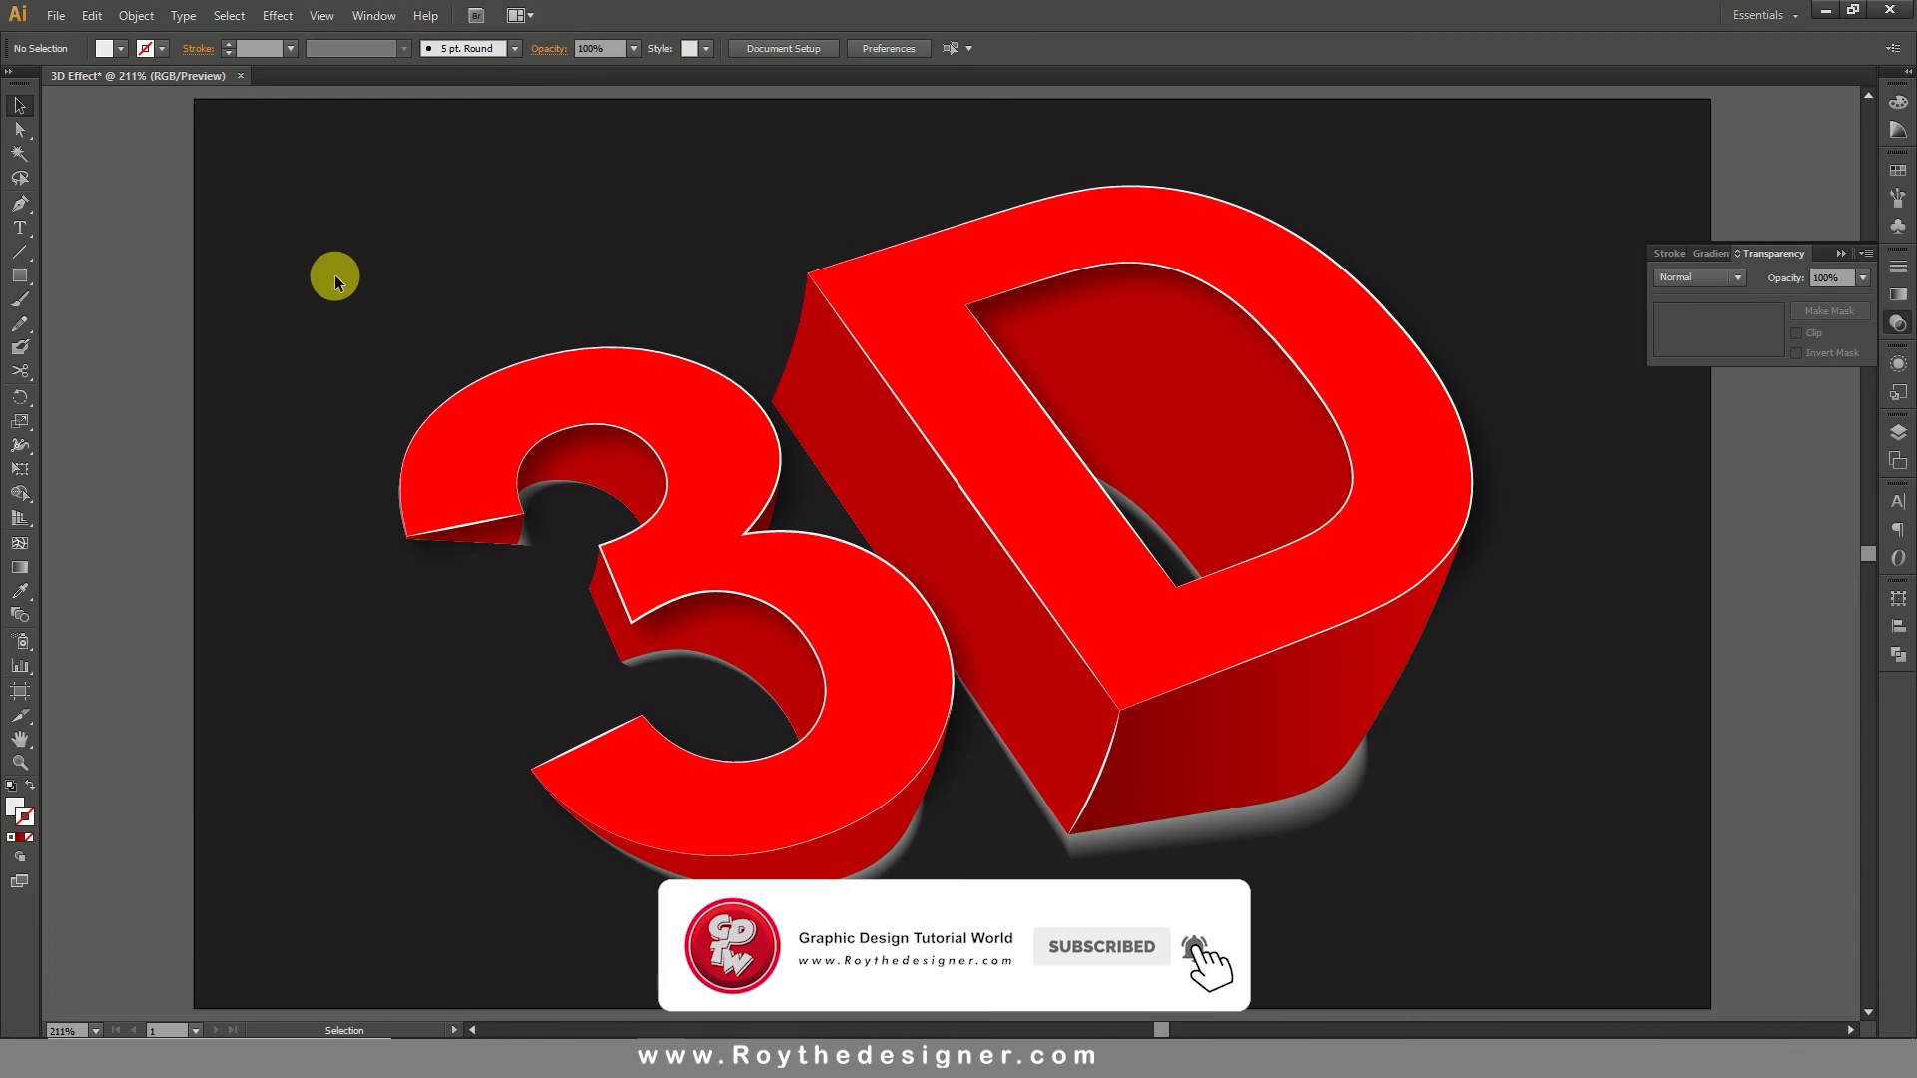
Step: Save the document to the Desktop as the Adobe Illustrator file "3D Effect in Illustrator" in Illustrator CS6 version
left_click(55, 16)
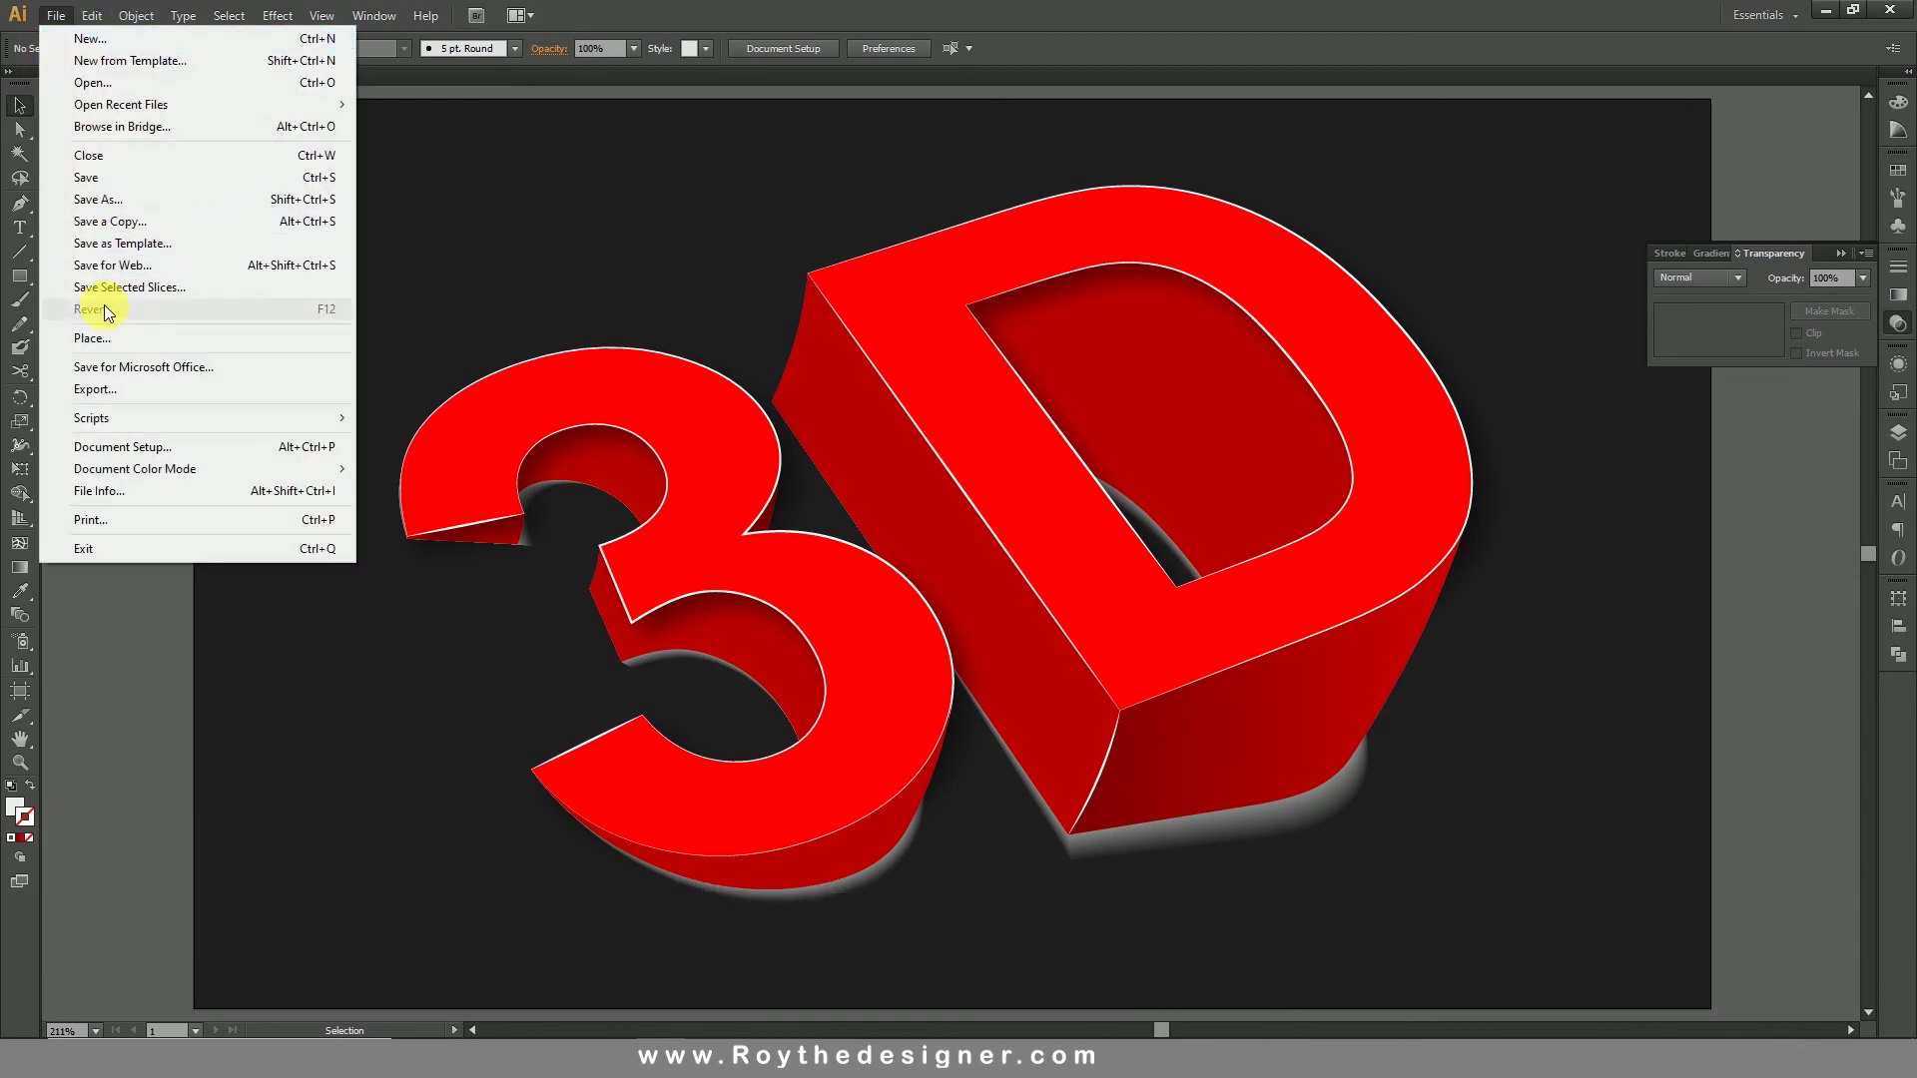
left_click(127, 198)
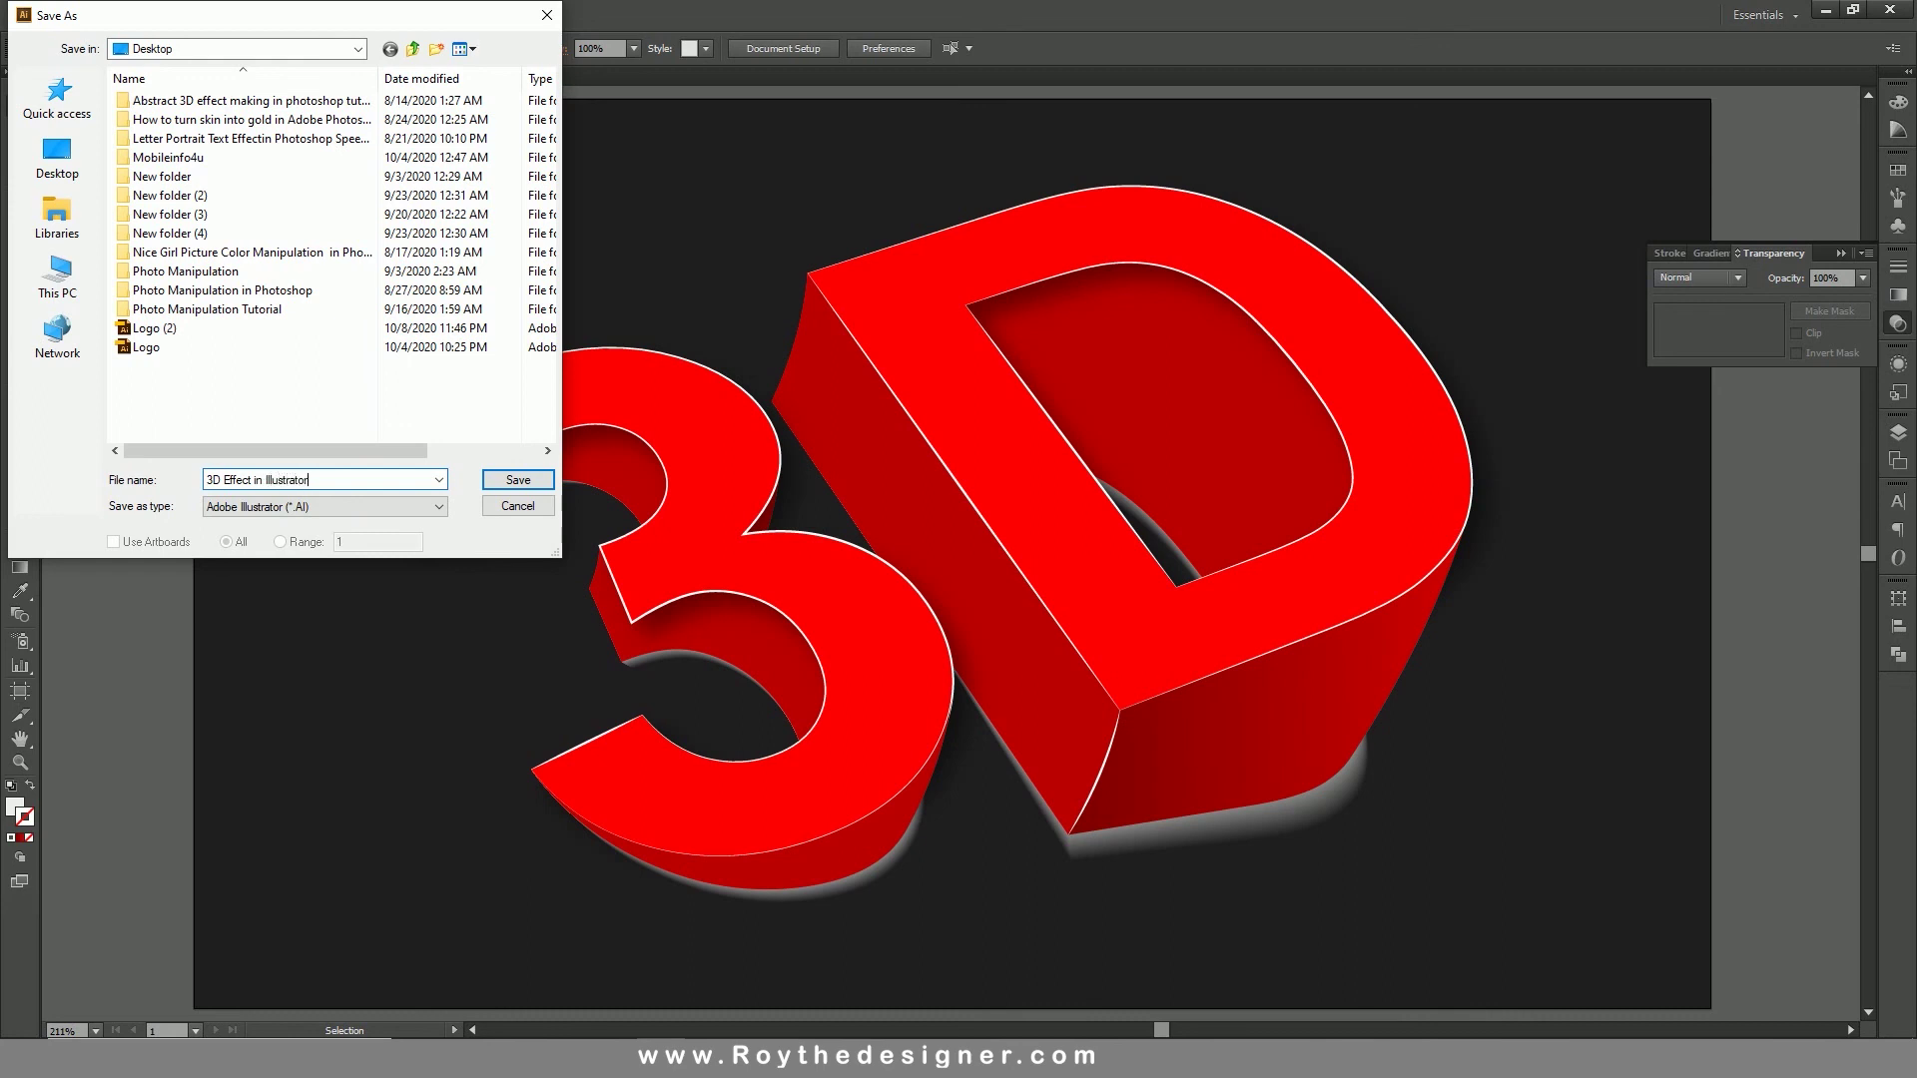
left_click(519, 480)
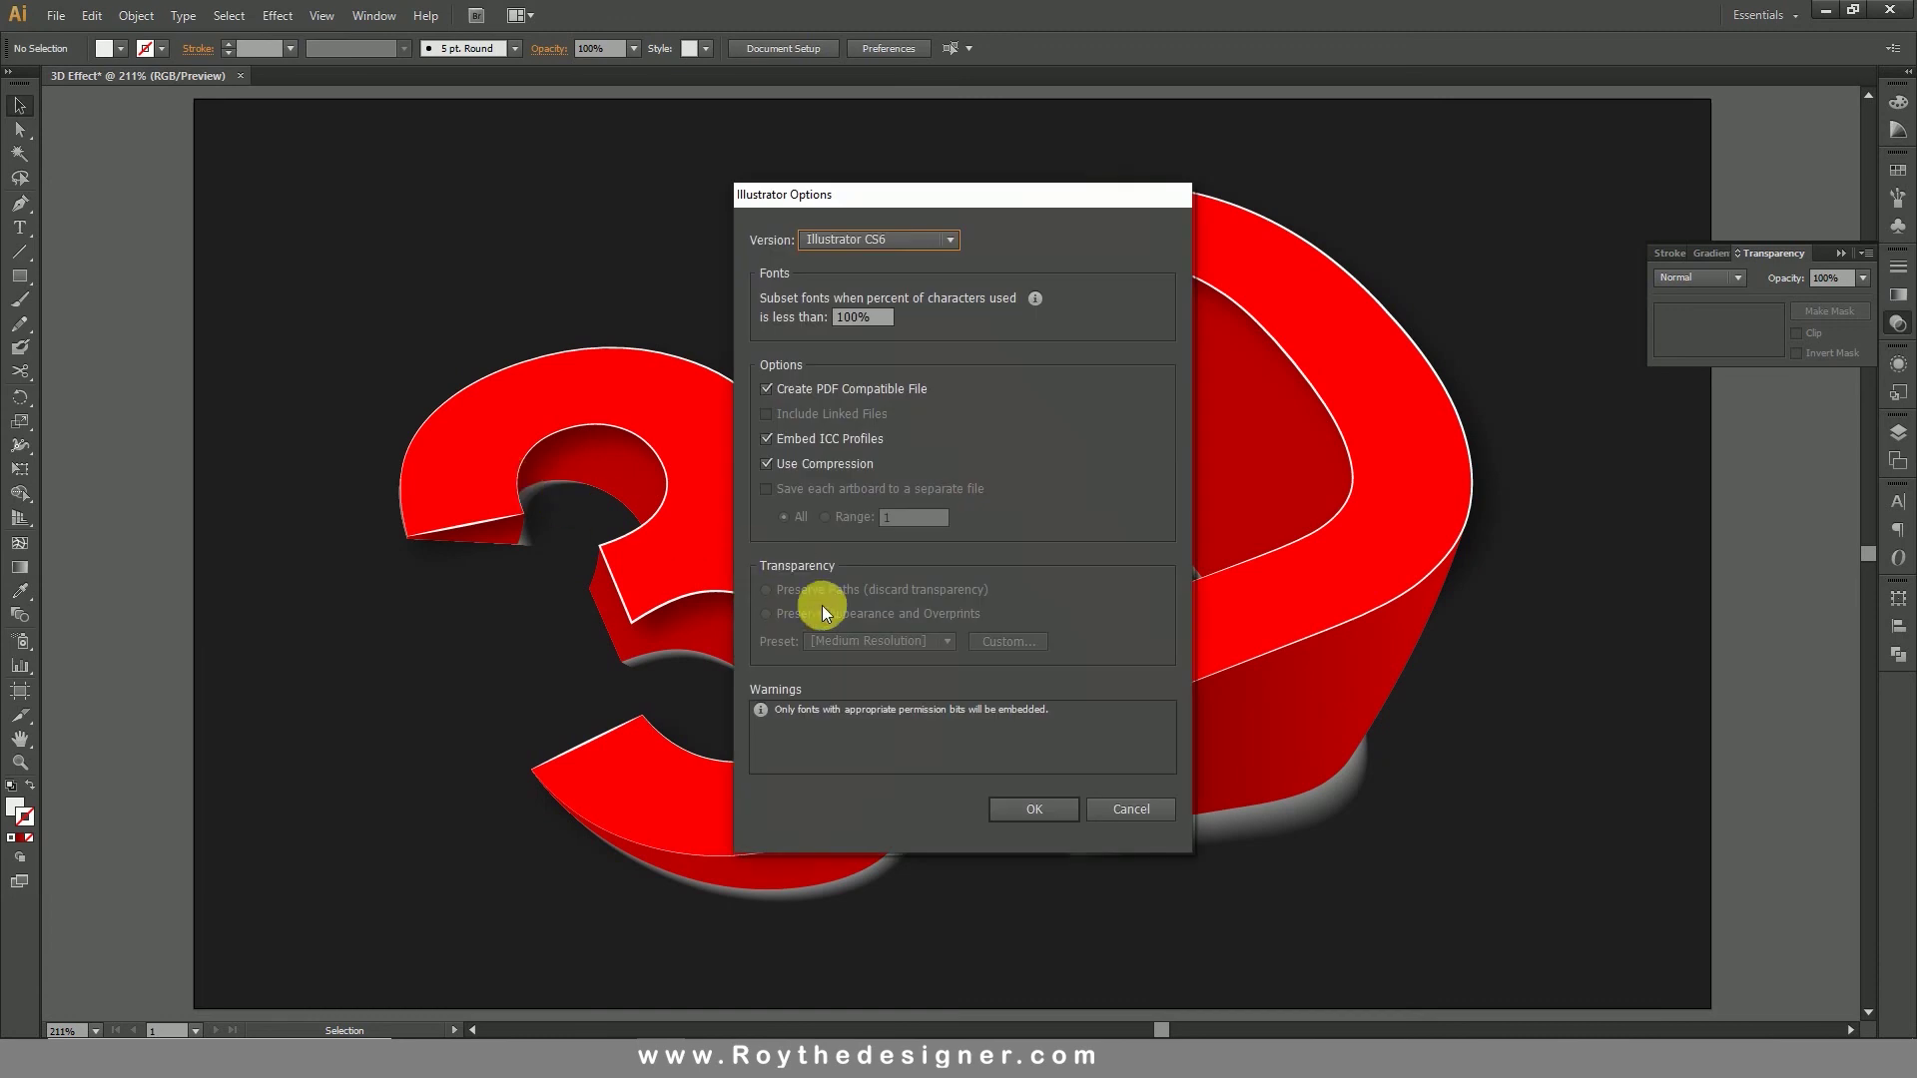
left_click(1034, 809)
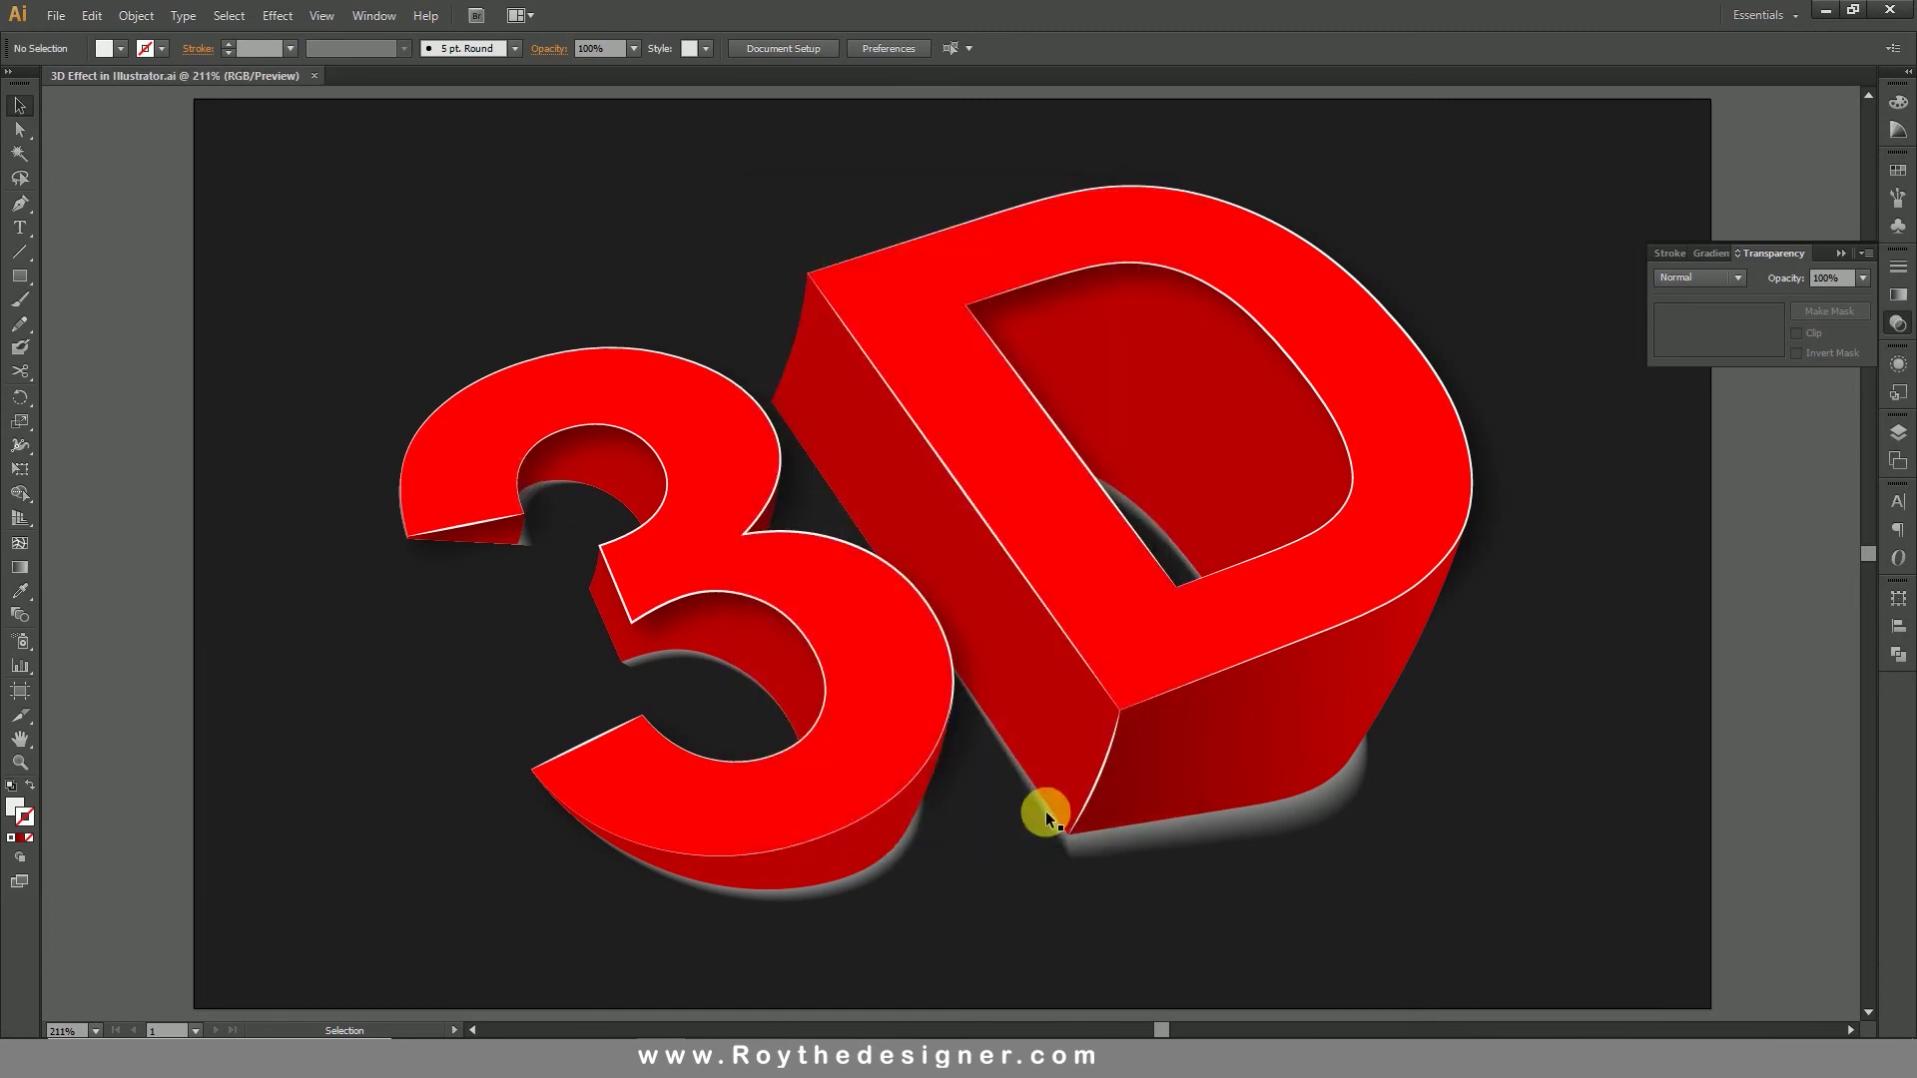
Step: Unlock all artwork and hide the dark background rectangle behind the lettering
left_click(136, 15)
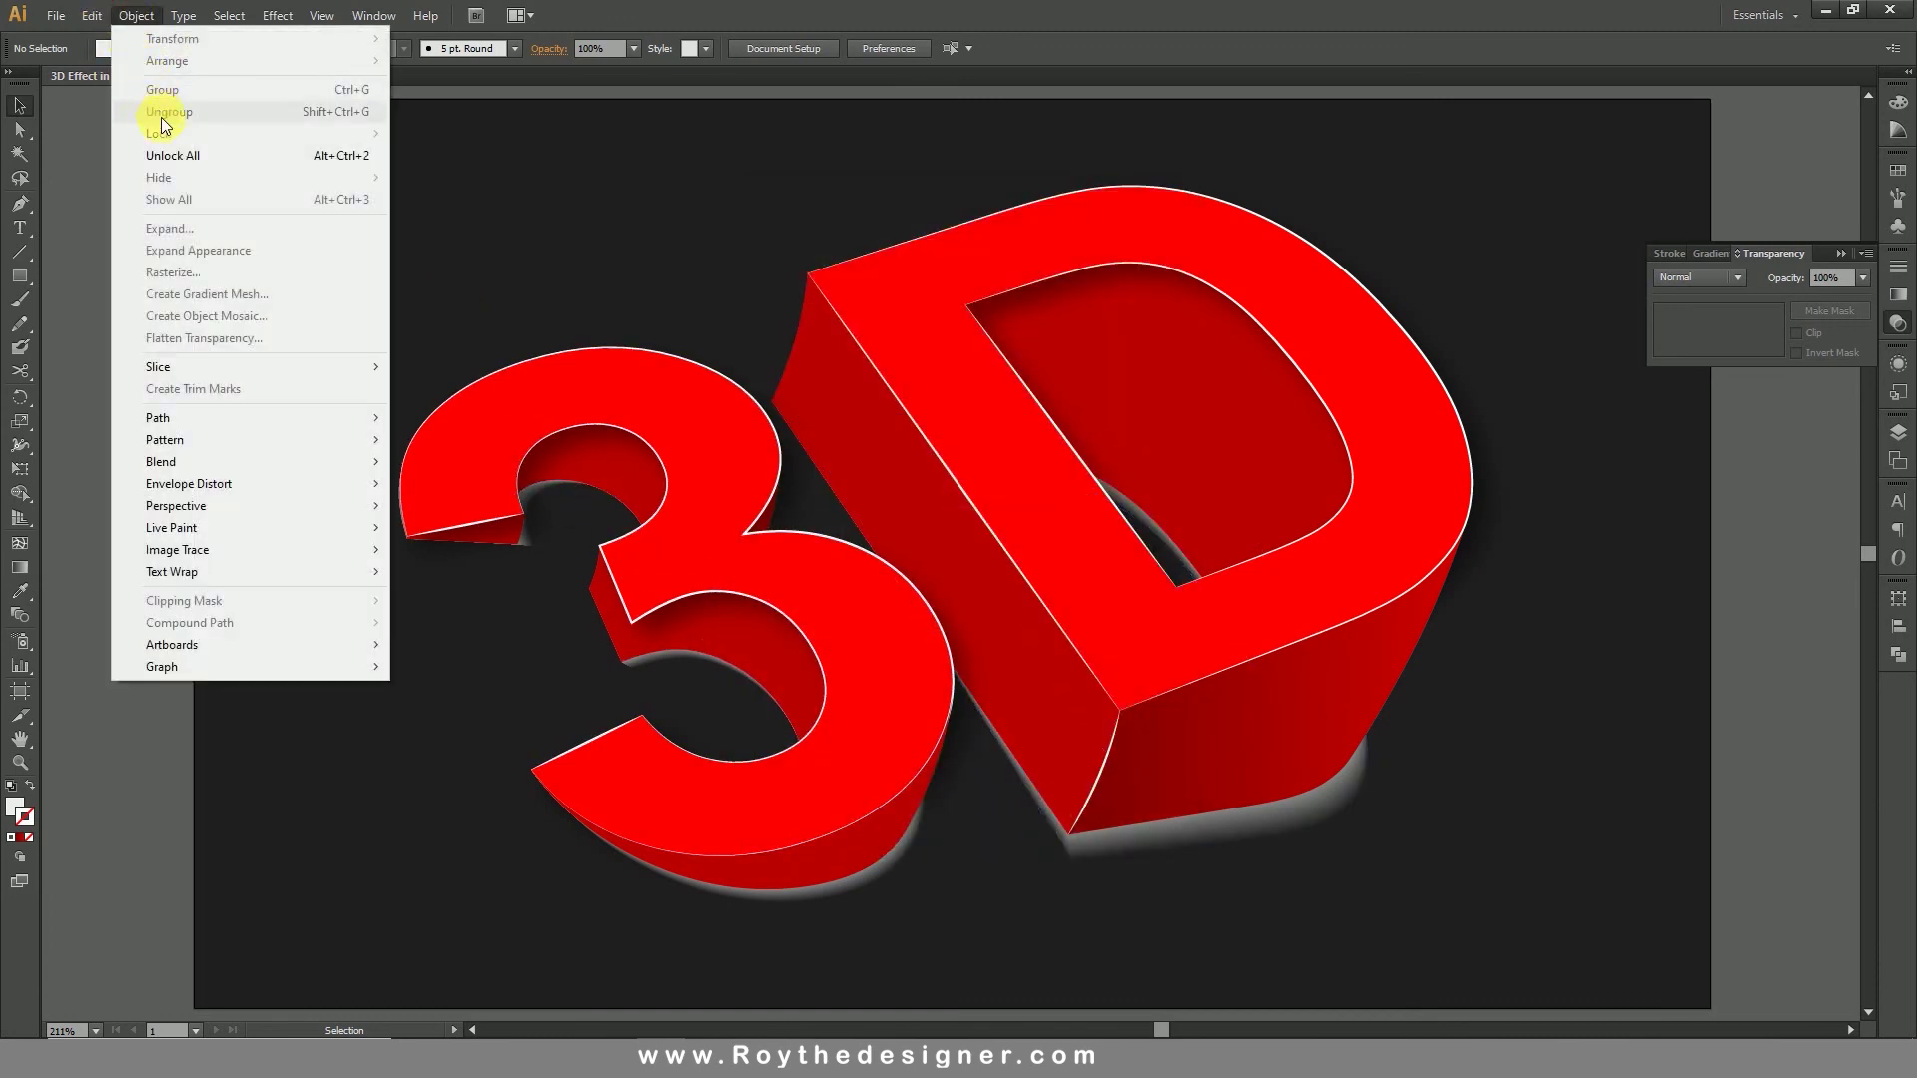
left_click(251, 157)
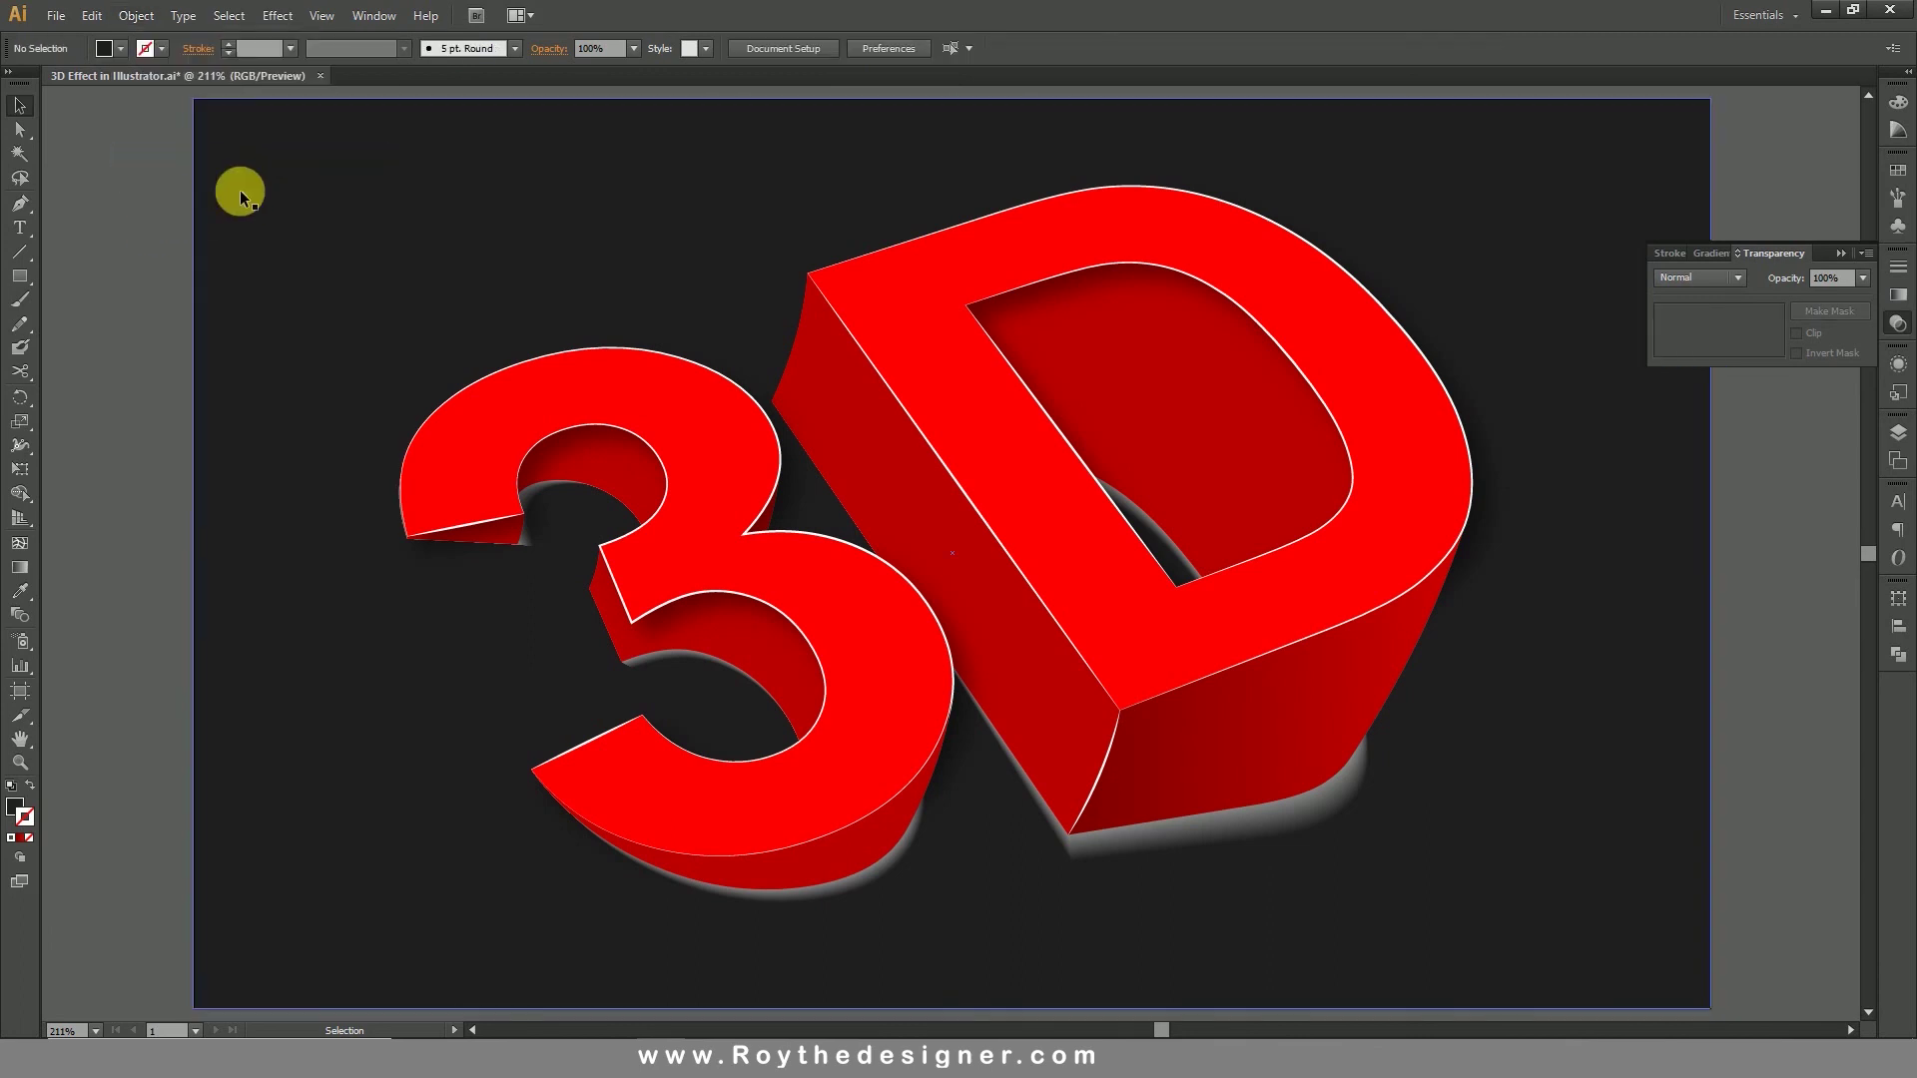
left_click(140, 17)
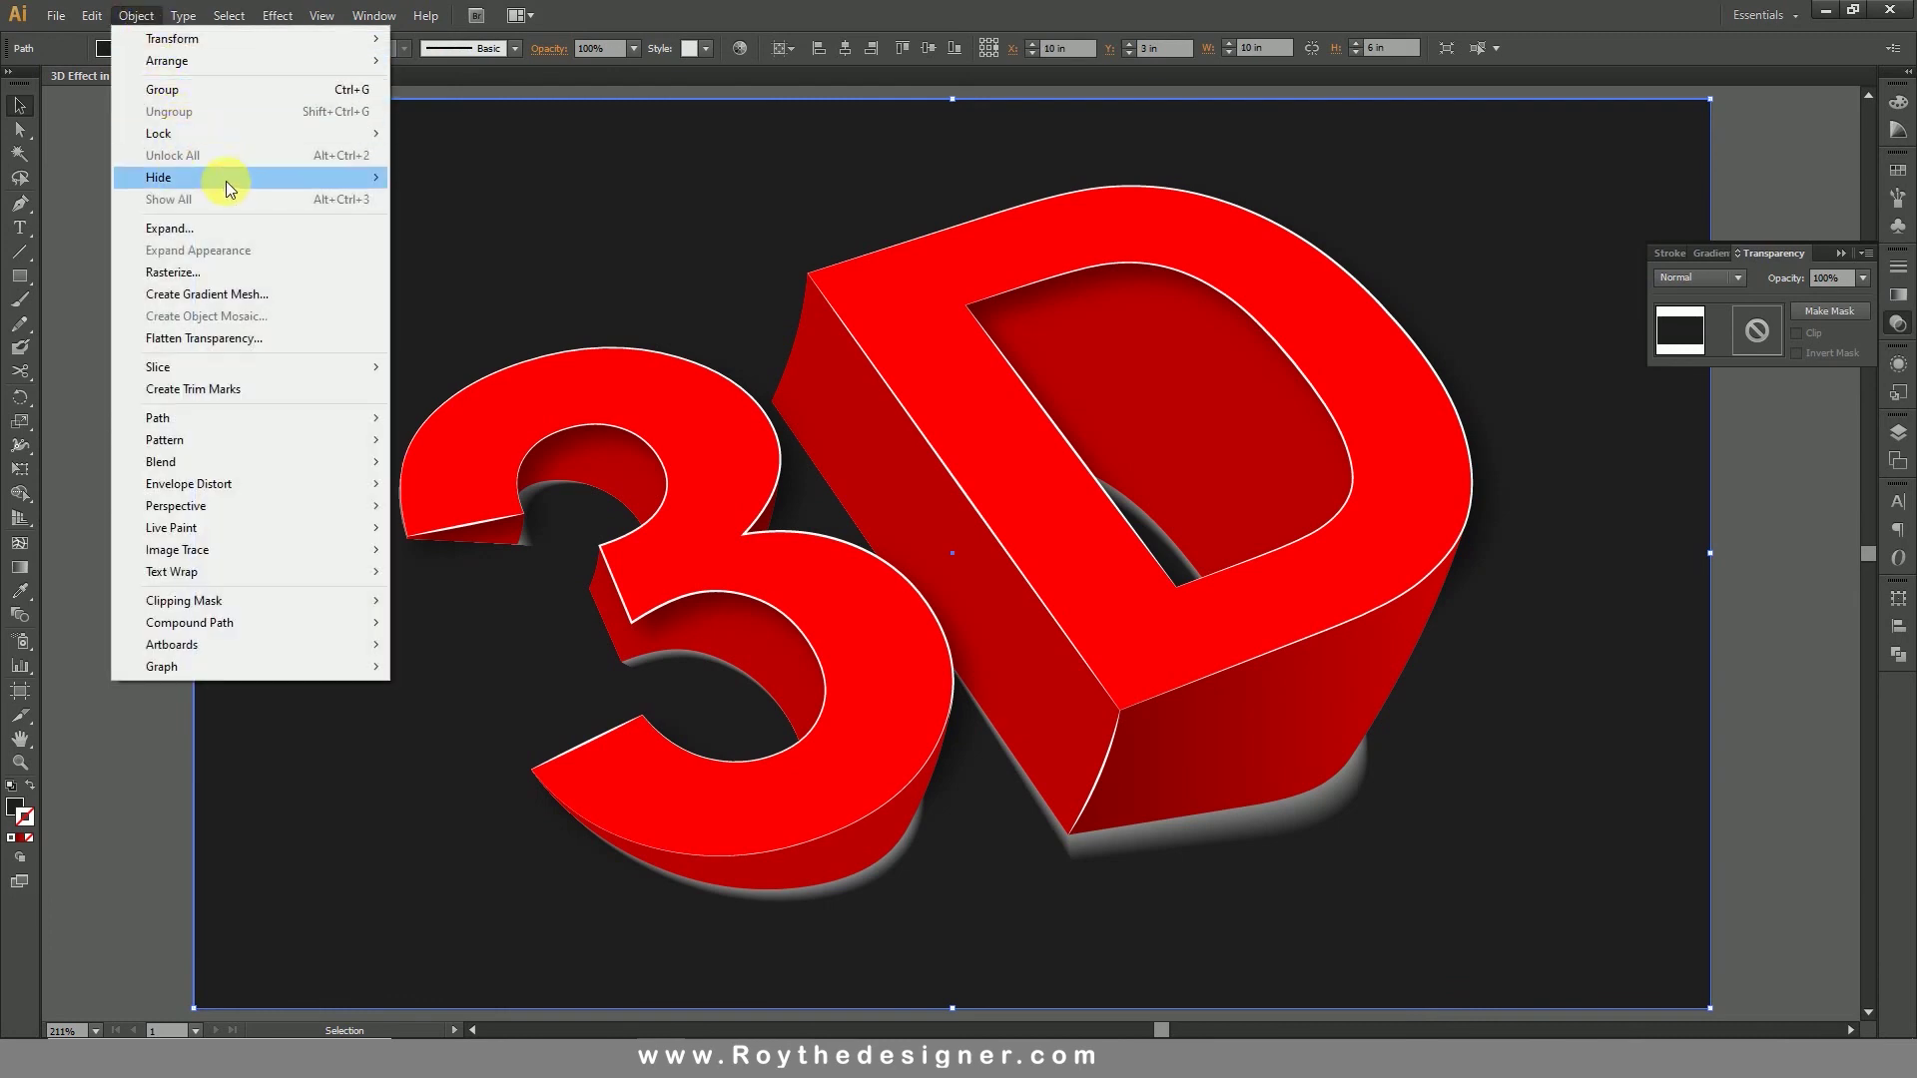
mouse_move(370, 177)
left_click(453, 182)
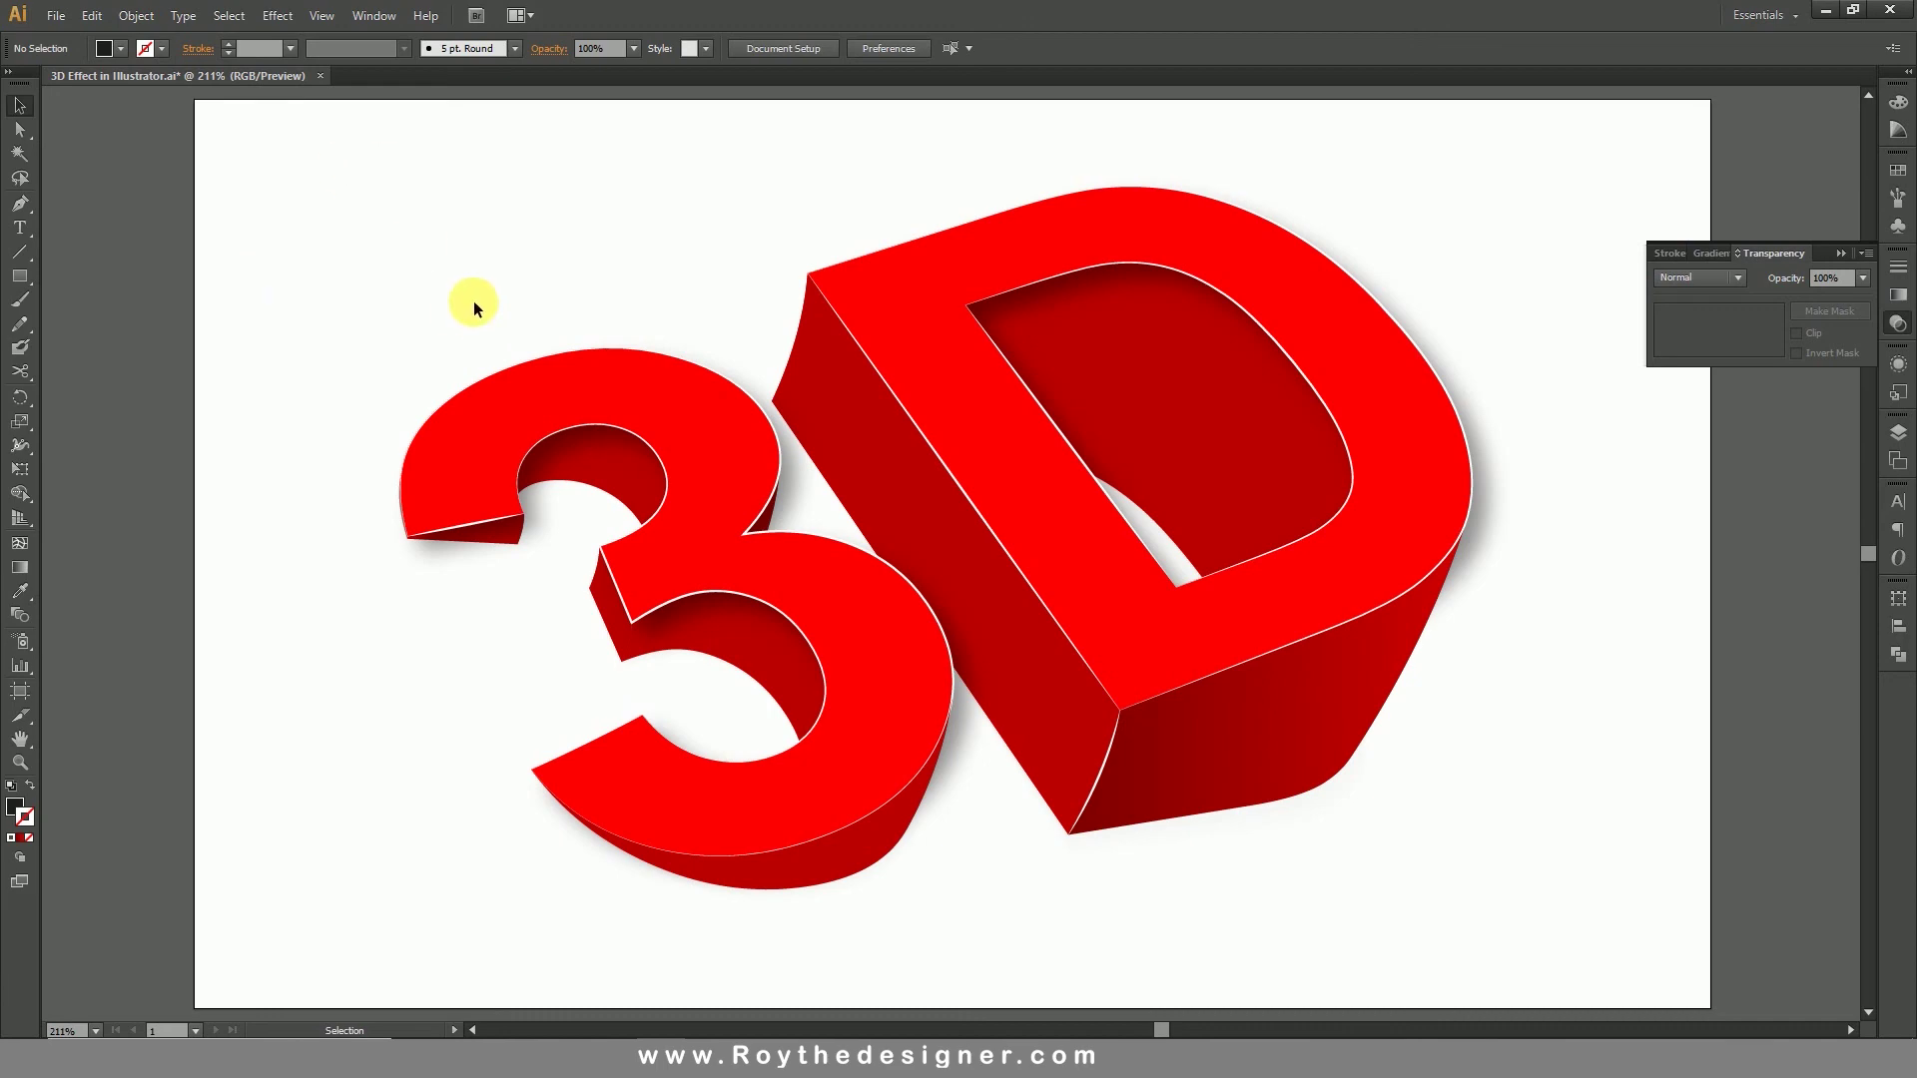
Step: Export the lettering for web as a transparent GIF named "3D-Effect-in-Illustrator" on the Desktop
left_click(56, 15)
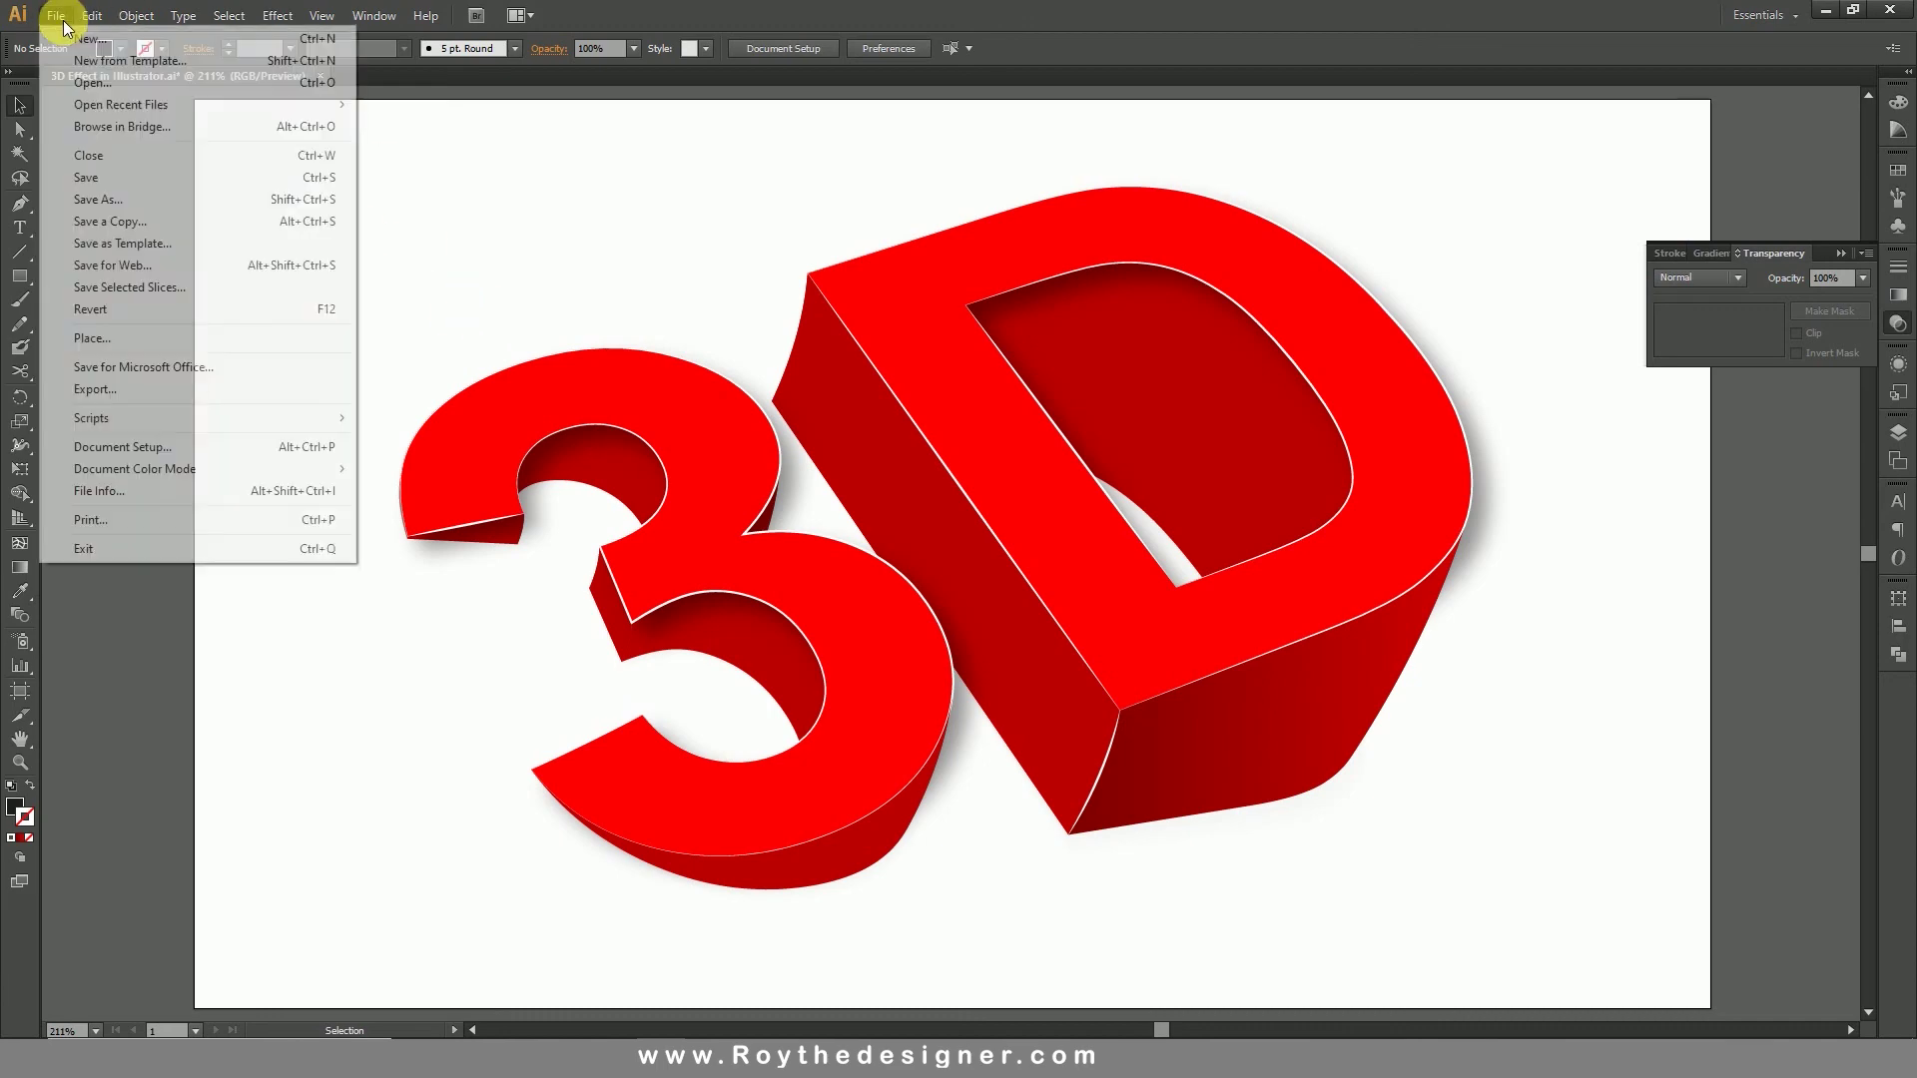
left_click(170, 266)
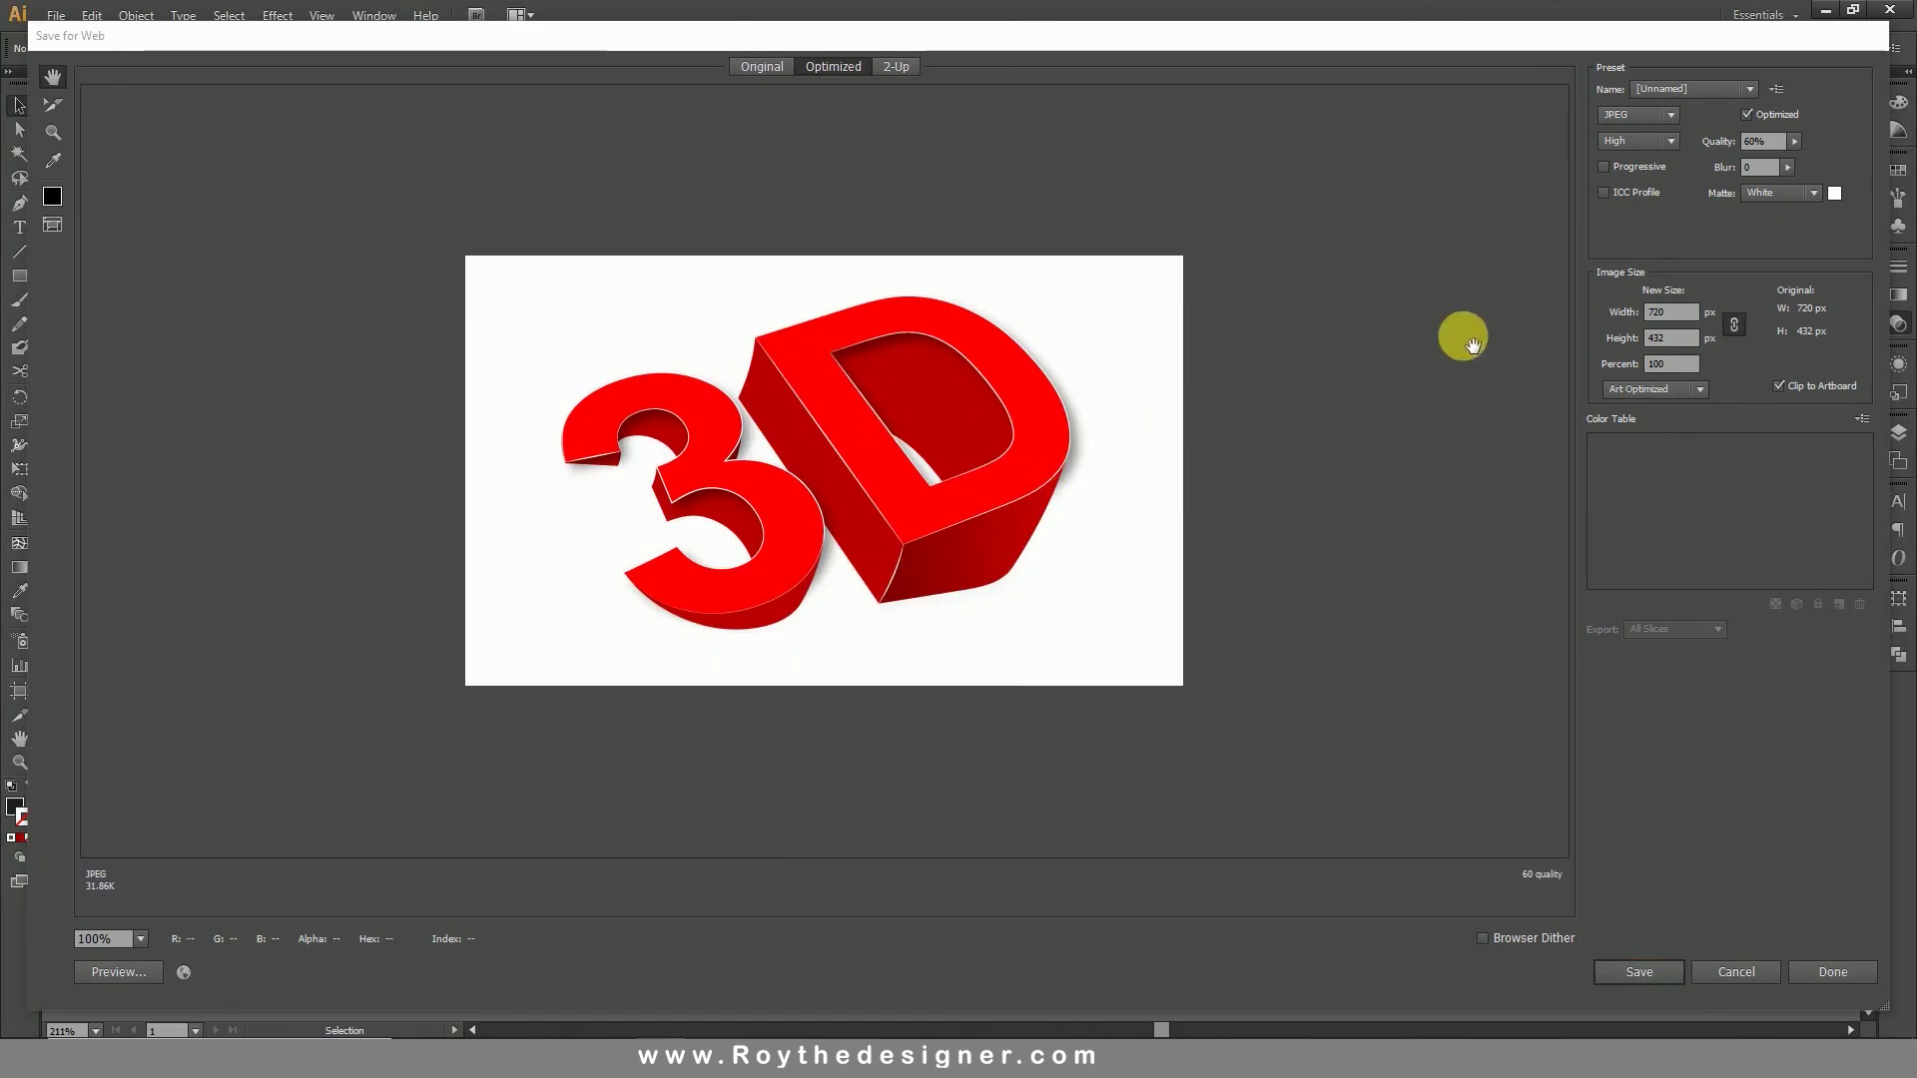
left_click(1669, 113)
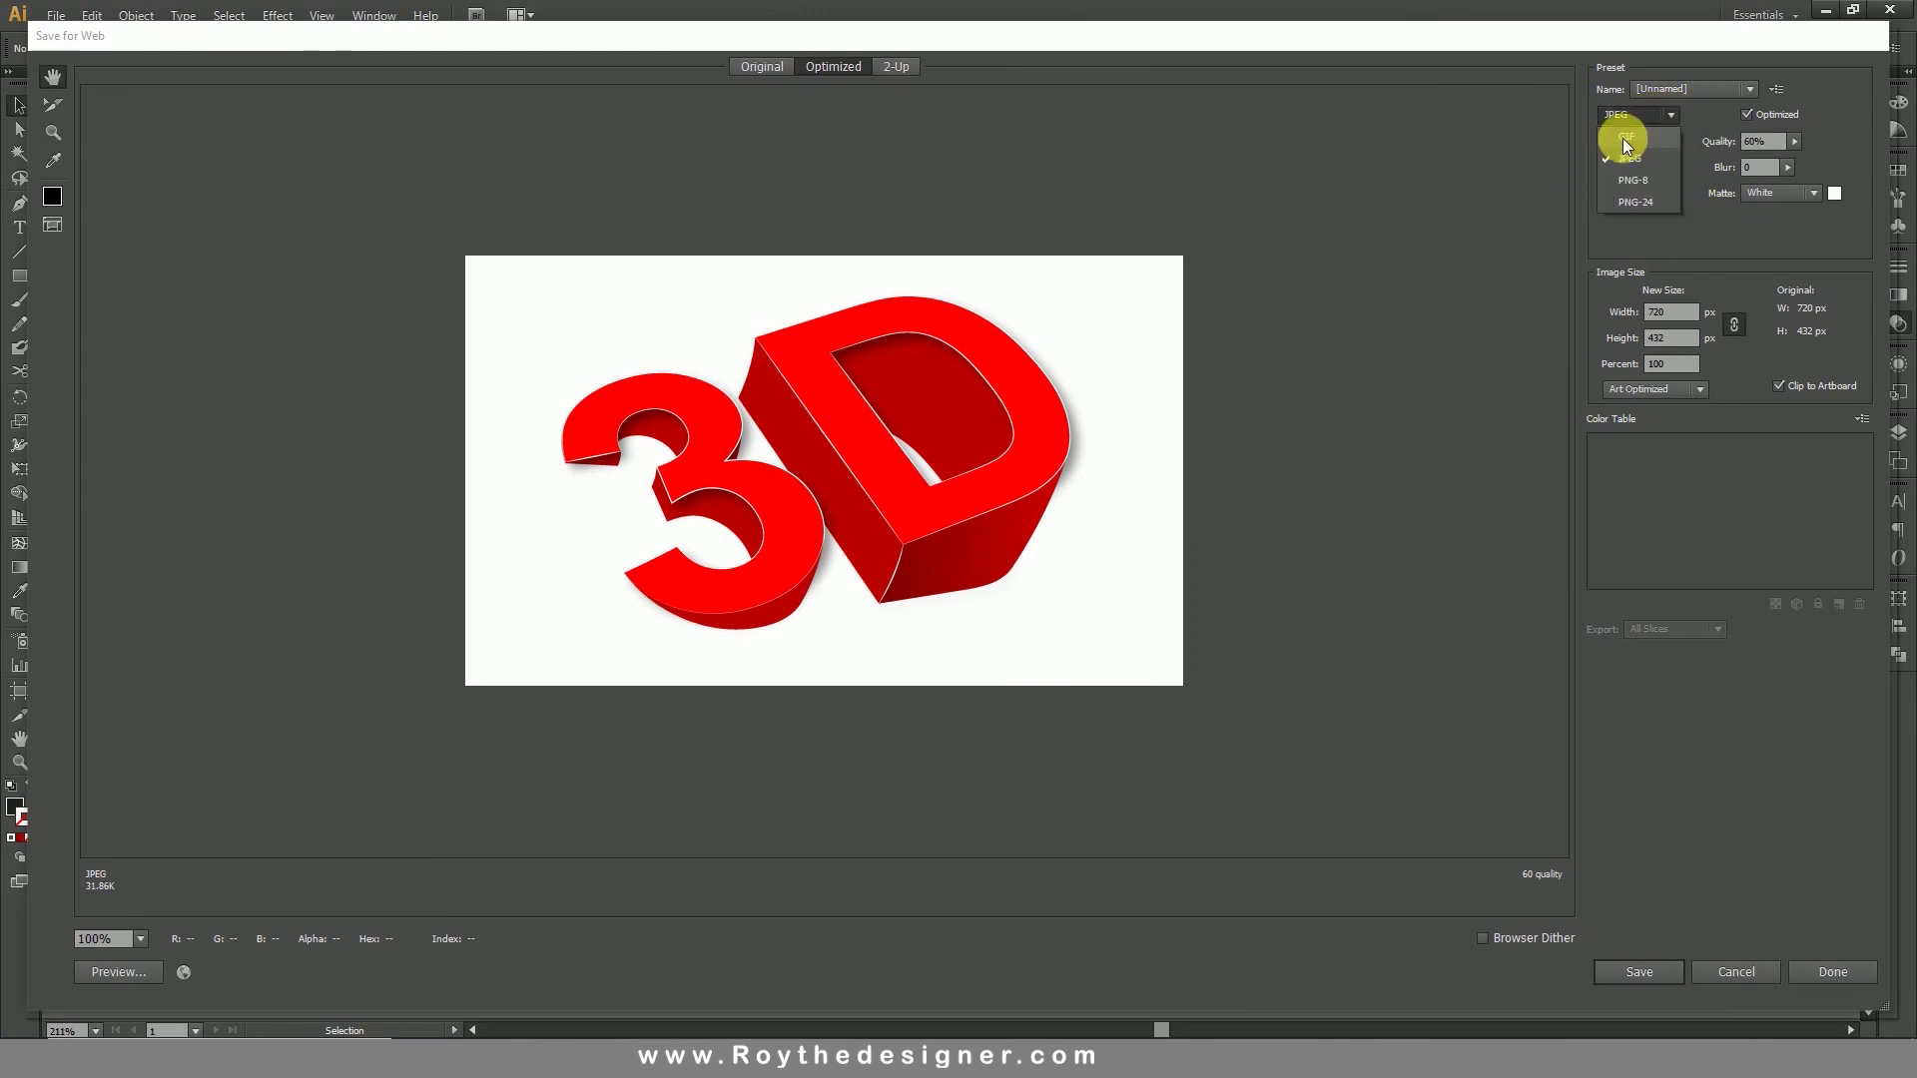
left_click(1622, 138)
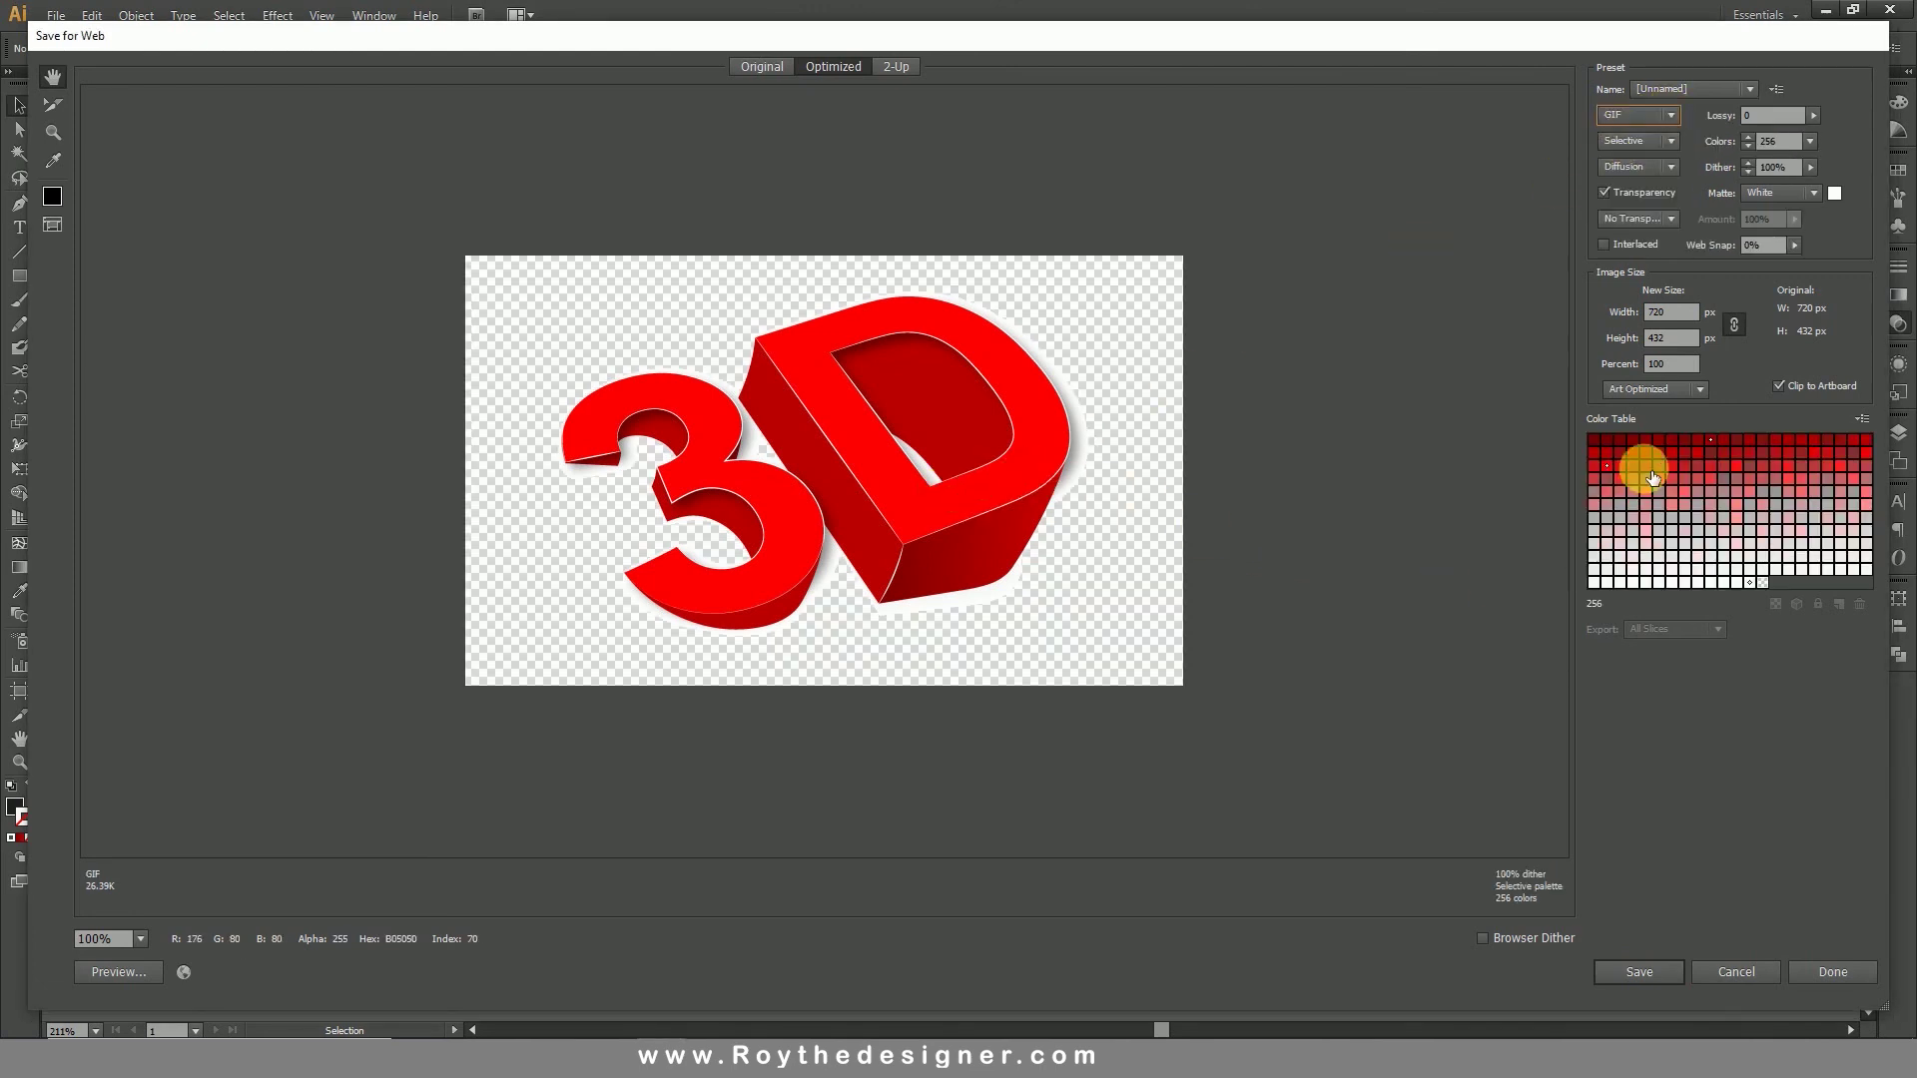
left_click(1661, 974)
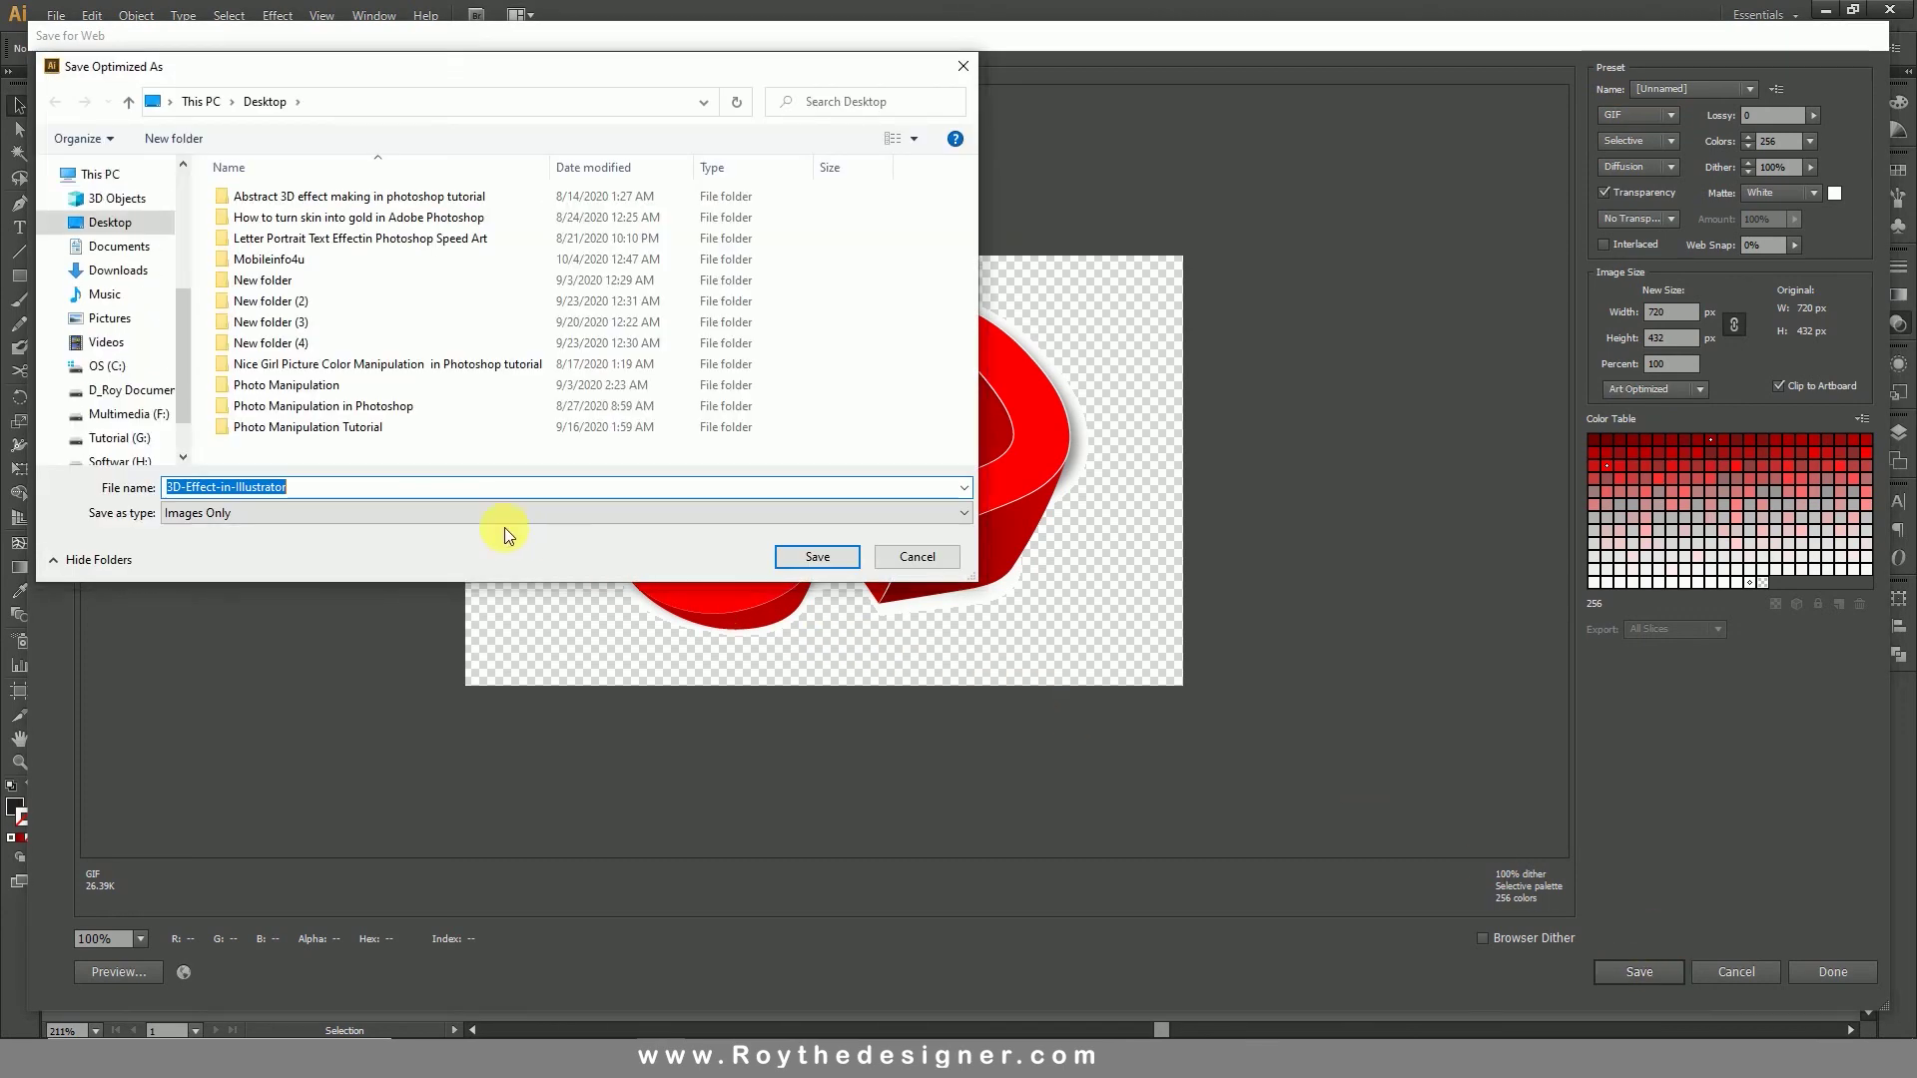
left_click(854, 561)
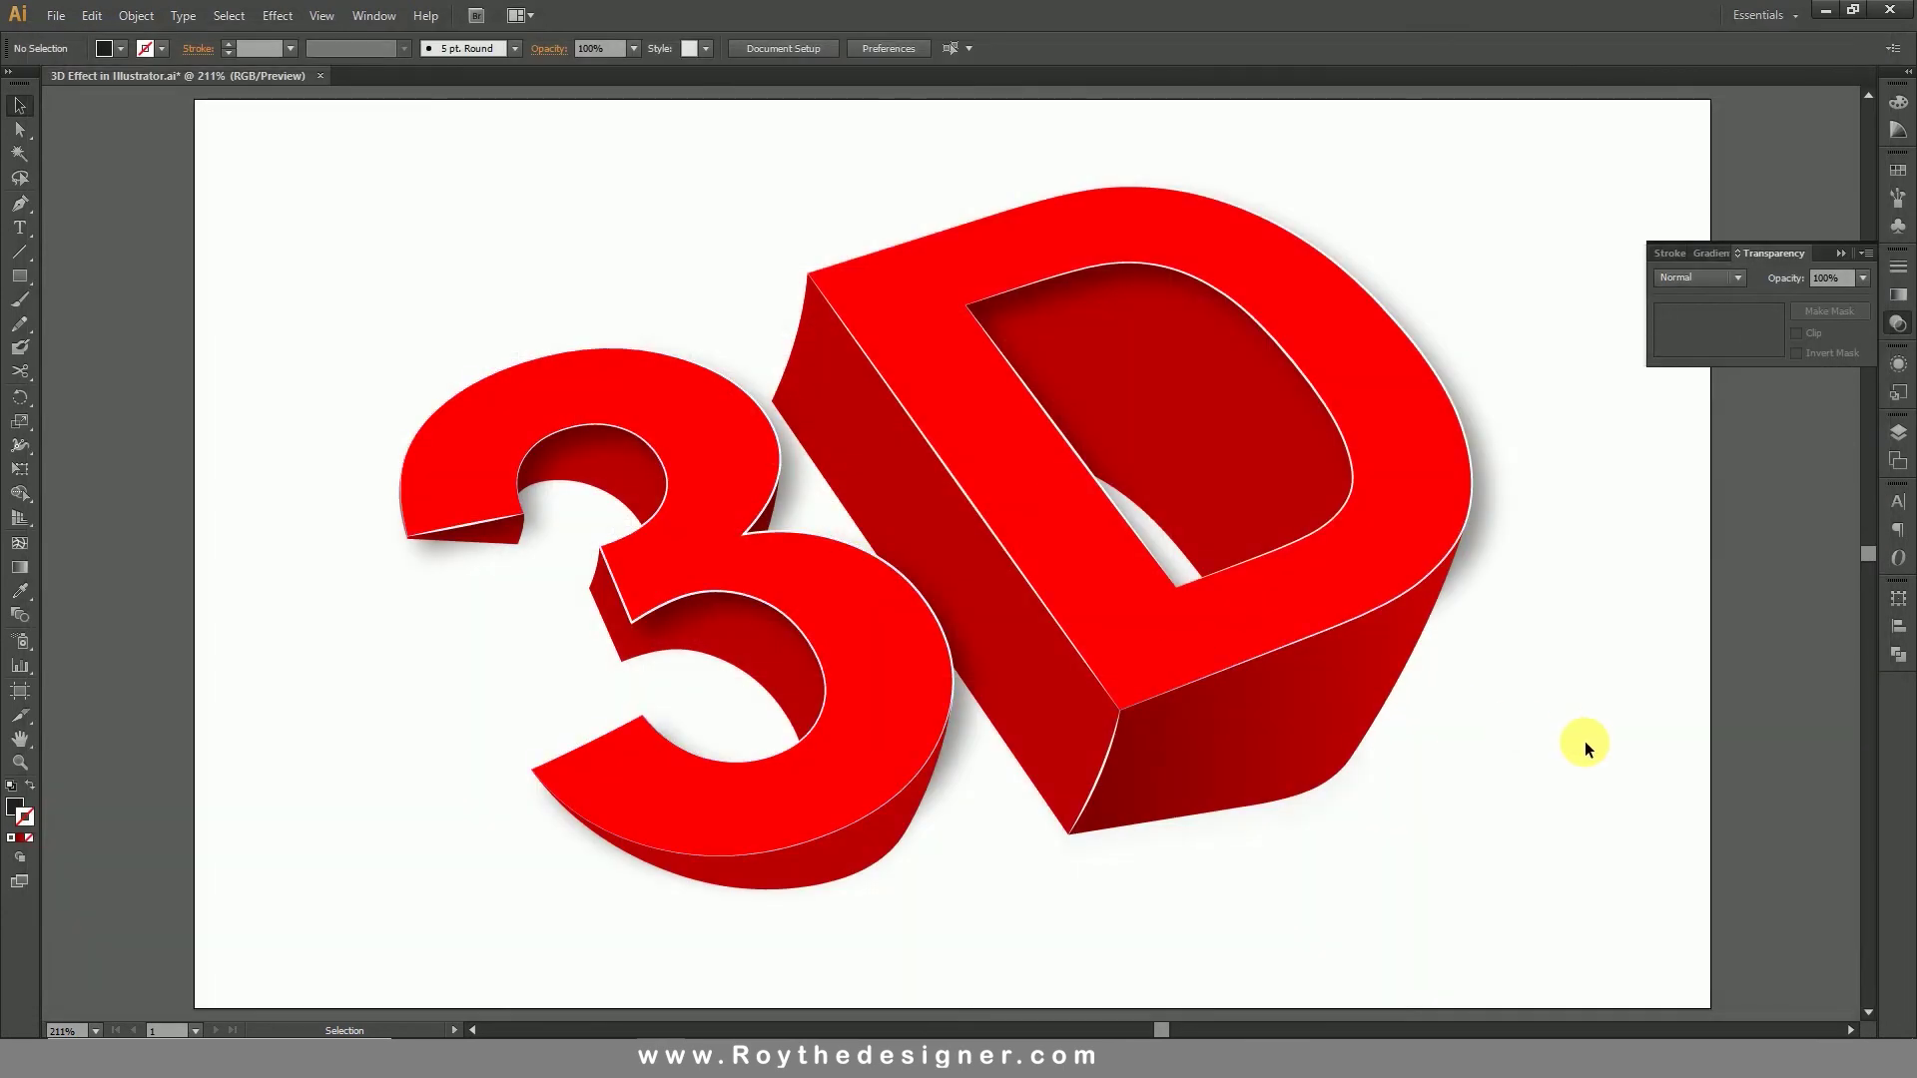